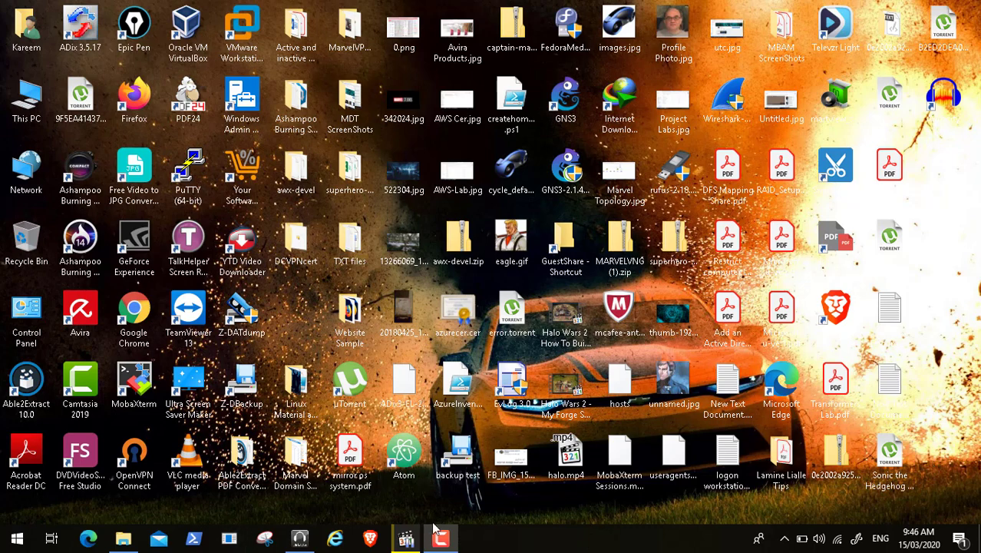
- Restore the paused Video72.mp4 player window from the taskbar
{"action": "left_click", "coordinate": [406, 539]}
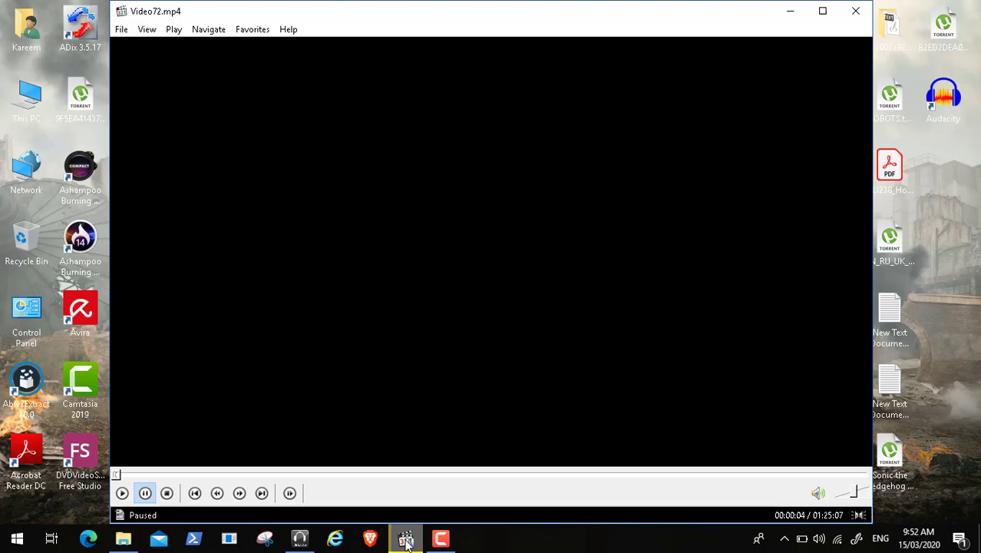
- Bring up the screen recorder's controls and pause the recording
{"action": "left_click", "coordinate": [406, 540]}
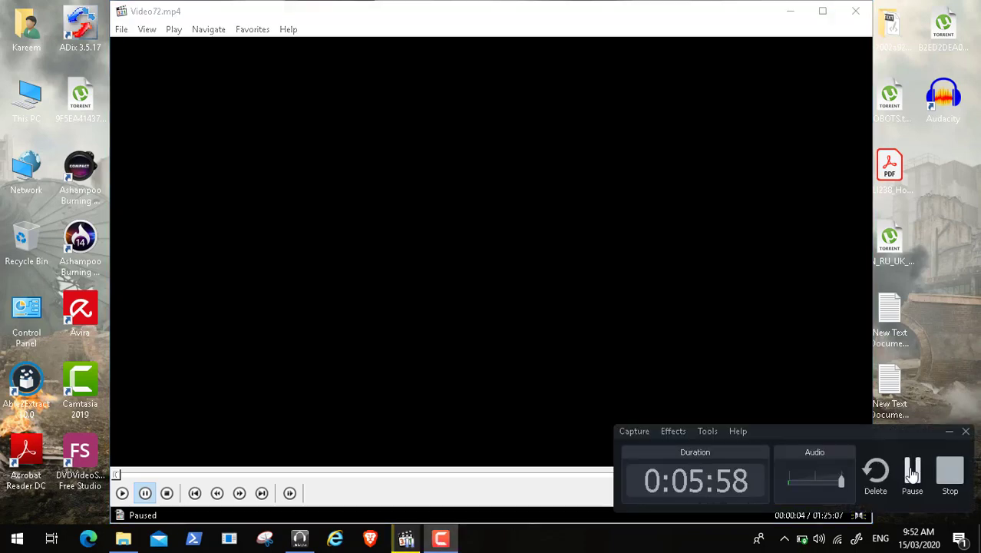
{"action": "left_click", "coordinate": [912, 473]}
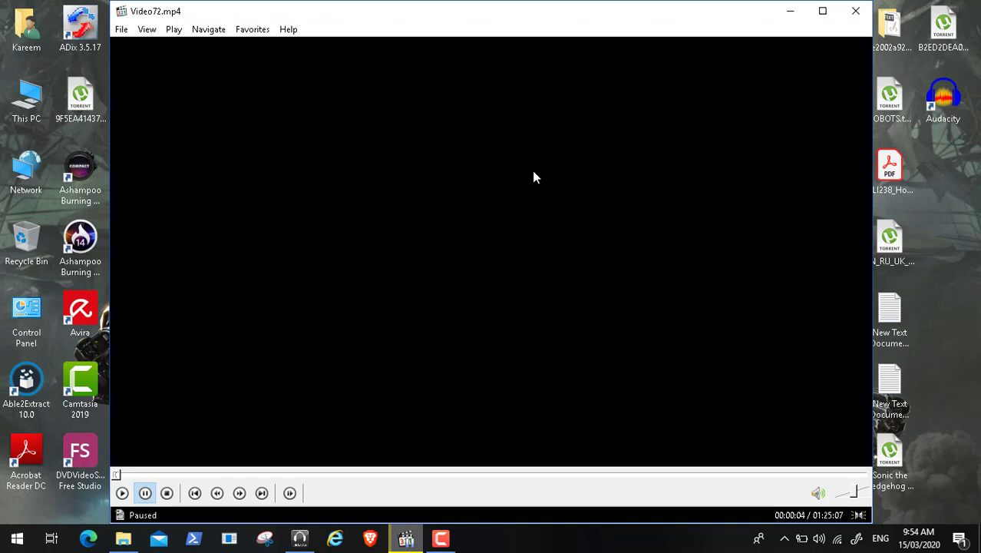
- Resume Video72.mp4 and switch it to full screen view
{"action": "left_click", "coordinate": [123, 494]}
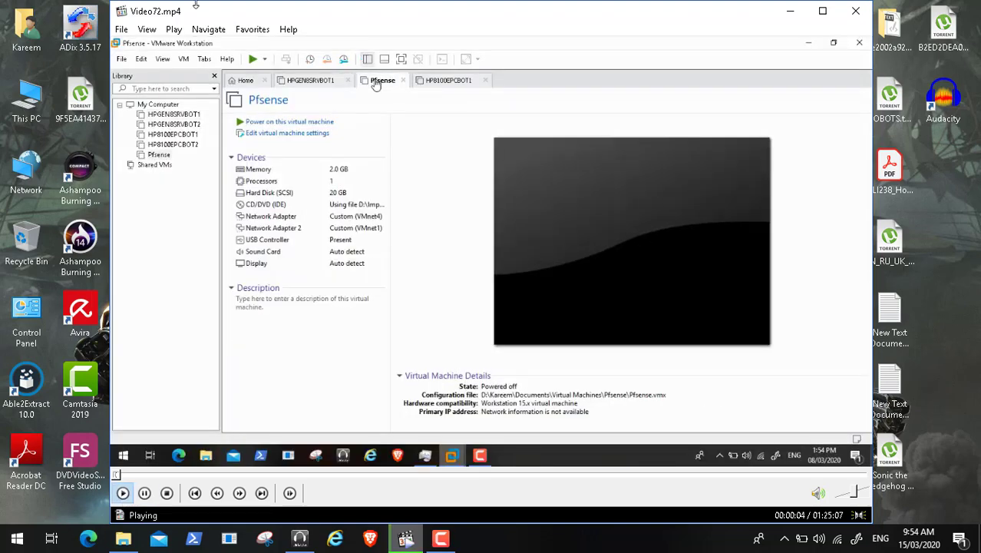
{"action": "left_click", "coordinate": [174, 29]}
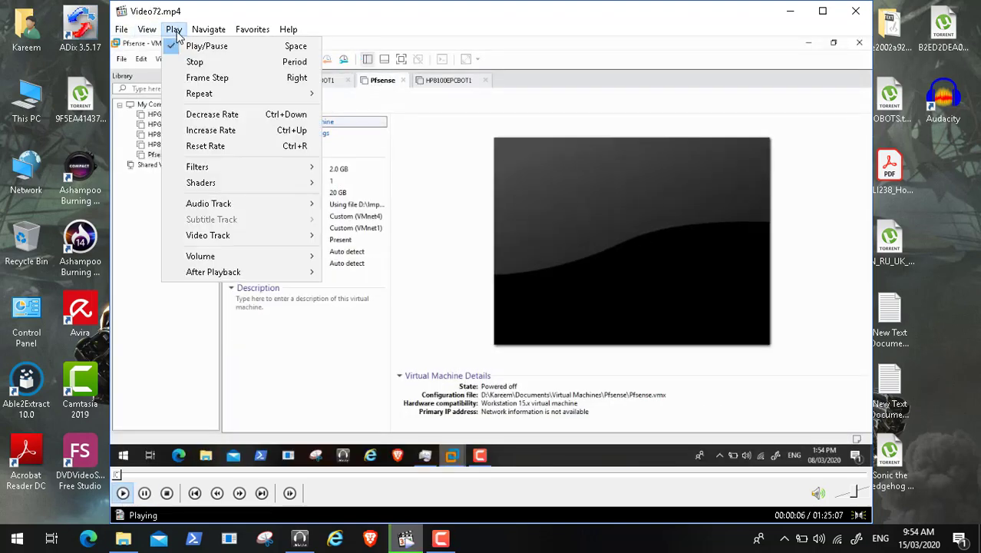
{"action": "left_click", "coordinate": [146, 29]}
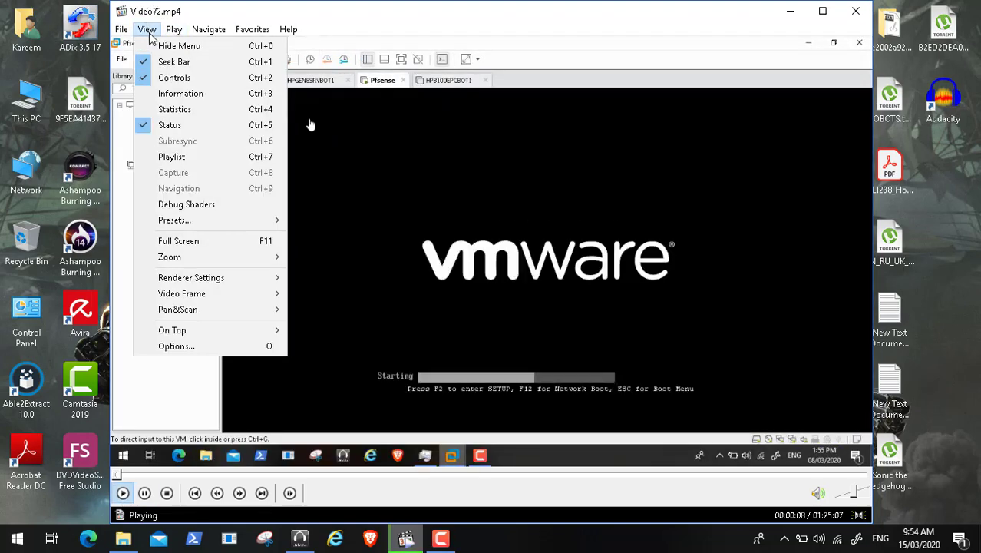
{"action": "left_click", "coordinate": [240, 241]}
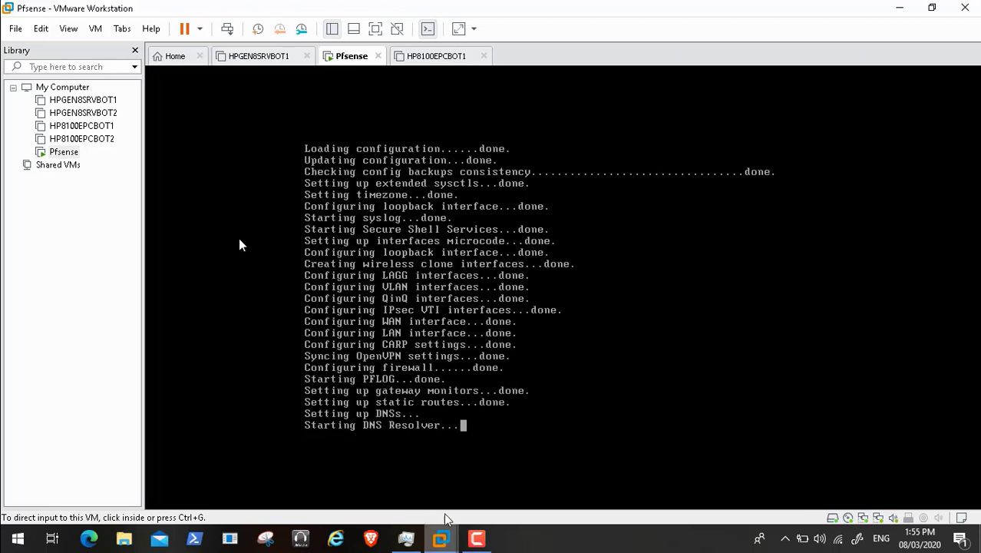
- Switch to the HPGEN8SRVBOT1 virtual machine and power it on
{"action": "left_click", "coordinate": [477, 542]}
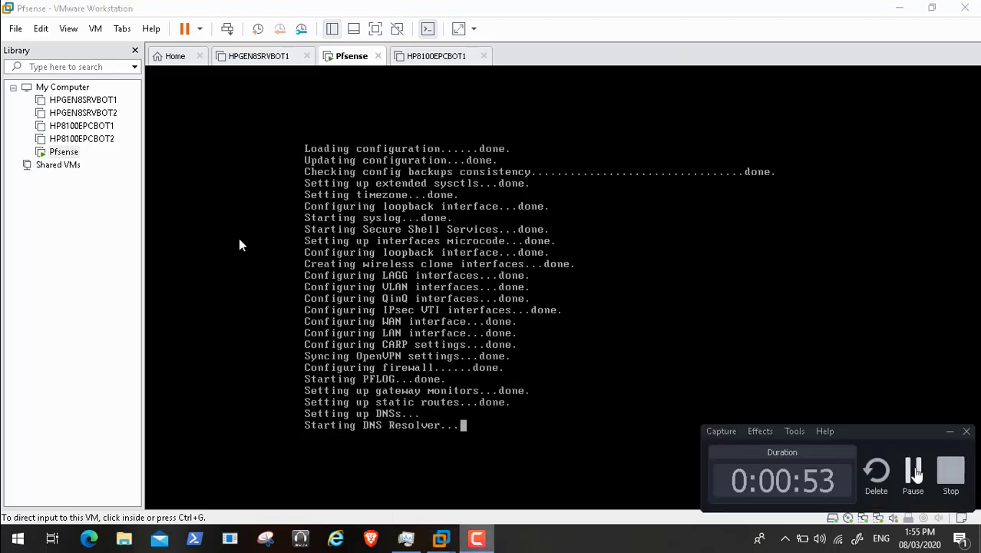
{"action": "left_click", "coordinate": [917, 476]}
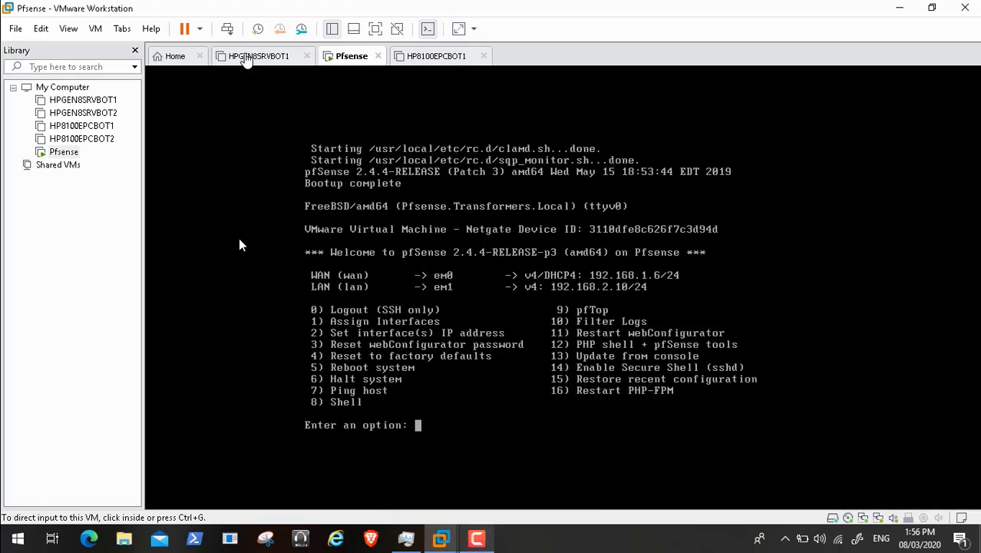
{"action": "left_click", "coordinate": [246, 59]}
{"action": "left_click", "coordinate": [222, 109]}
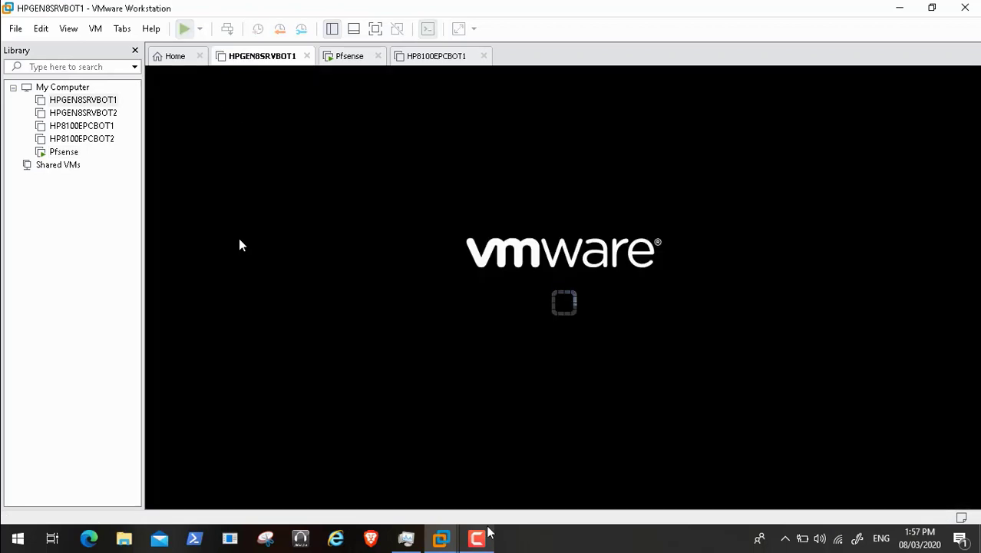
- Boot HPGEN8SRVBOT1 straight into Windows Server from the Boot Manager
{"action": "left_click", "coordinate": [477, 538]}
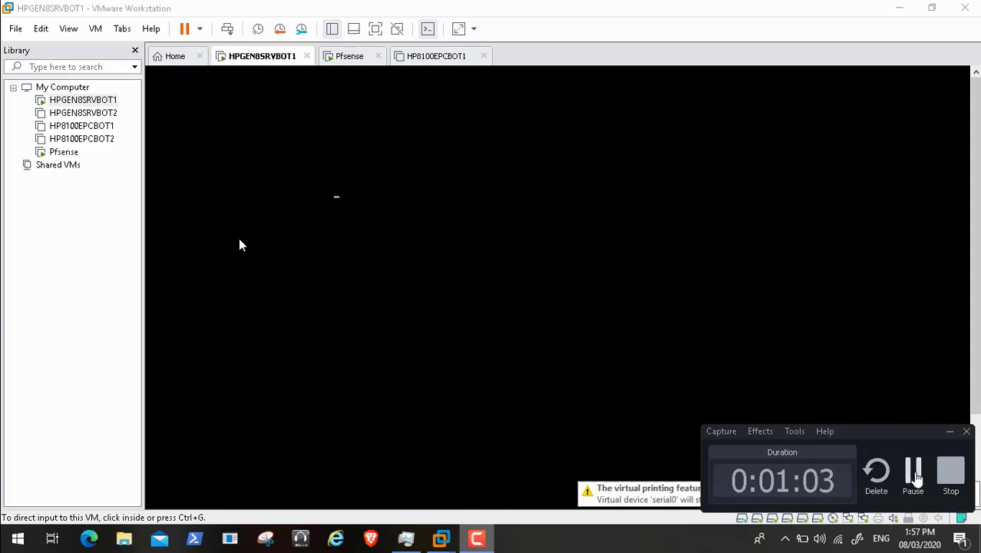
{"action": "left_click", "coordinate": [546, 261]}
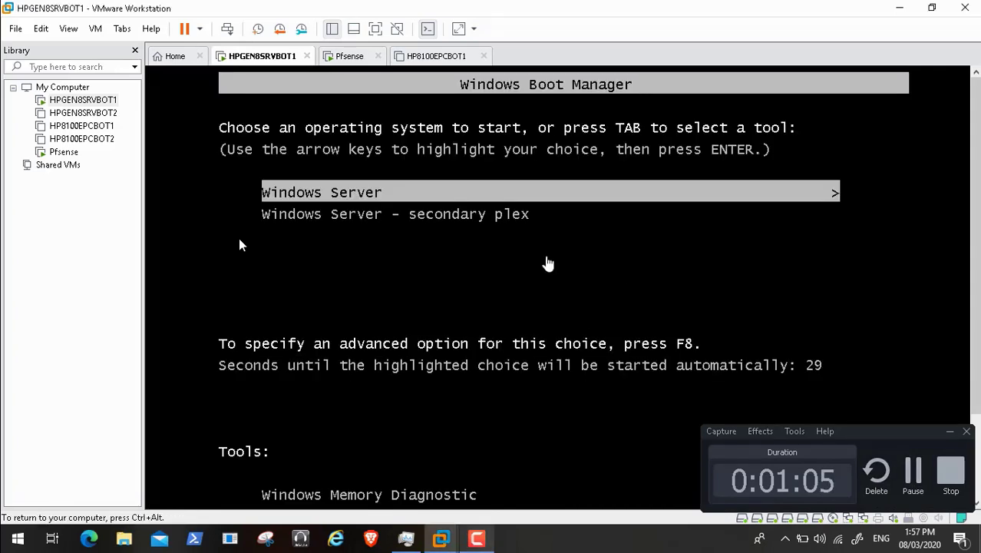
{"action": "key", "text": "Return"}
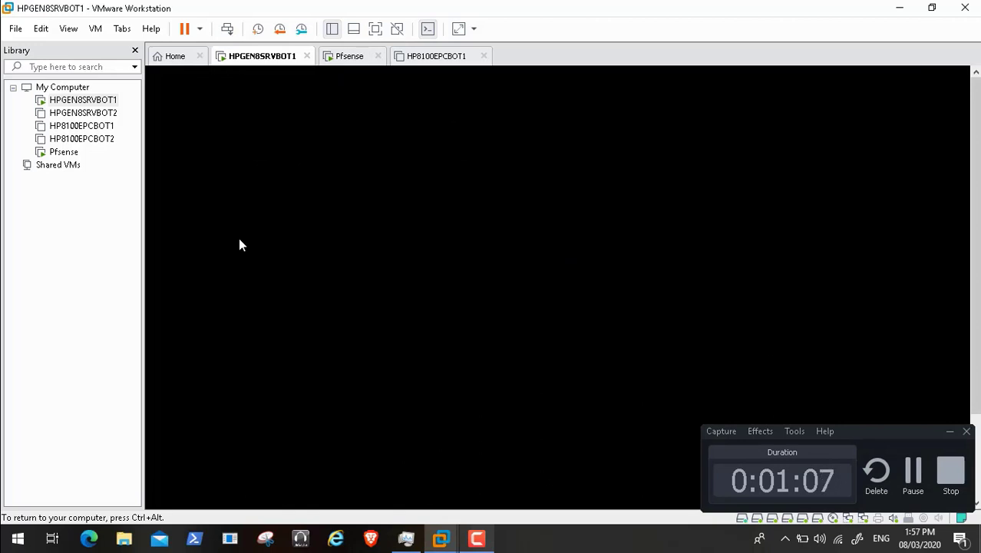
{"action": "key", "text": "ctrl+alt"}
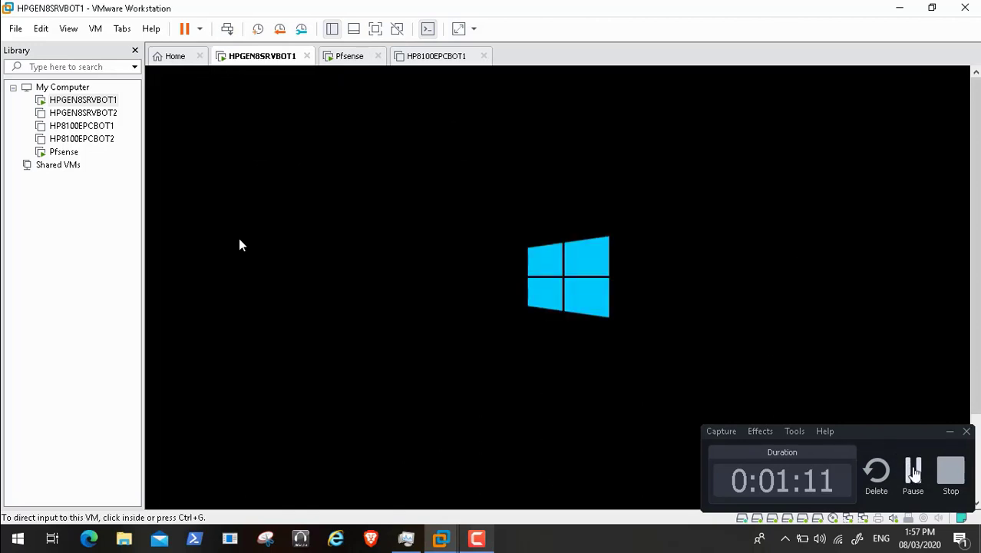
{"action": "left_click", "coordinate": [913, 470]}
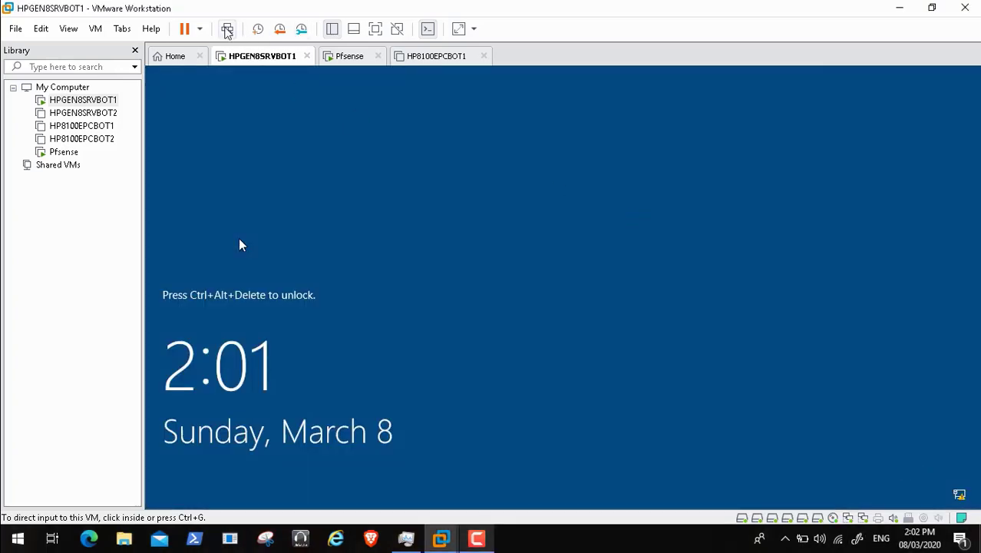
- Unlock the server, acknowledge the legal notice and sign in with the domain user's credentials
{"action": "left_click", "coordinate": [227, 29]}
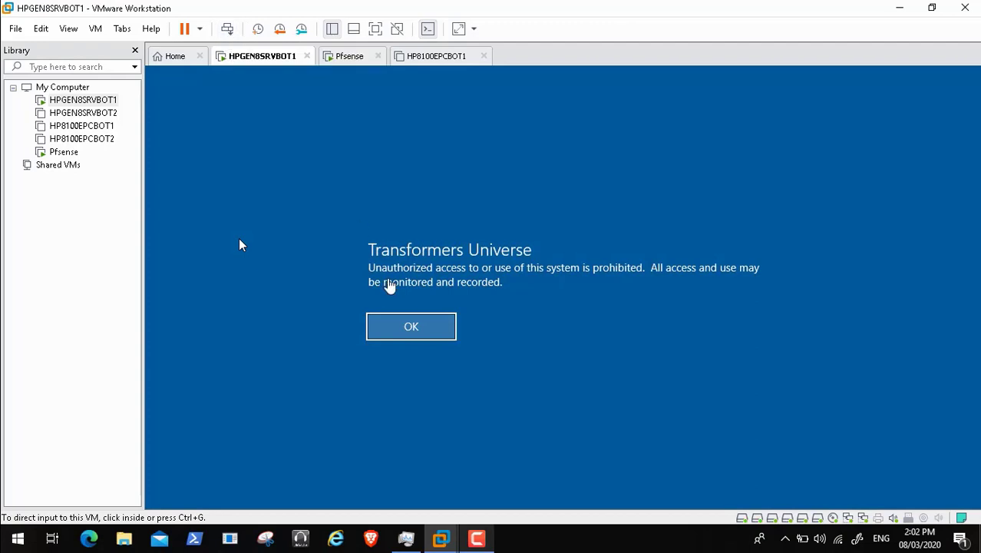
{"action": "left_click", "coordinate": [412, 328]}
{"action": "left_click", "coordinate": [412, 329]}
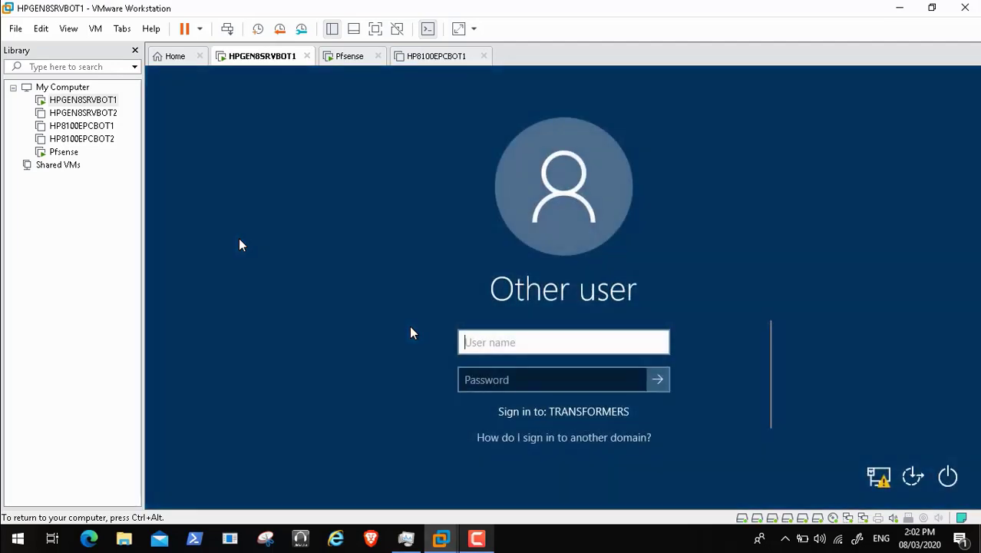
{"action": "type", "text": "kraouf"}
{"action": "key", "text": "Tab"}
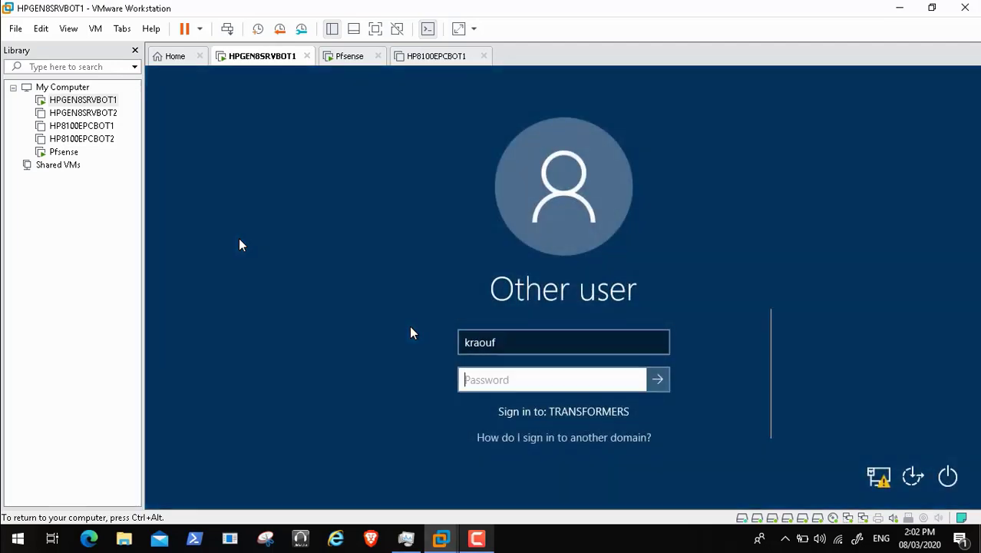
{"action": "type", "text": "******"}
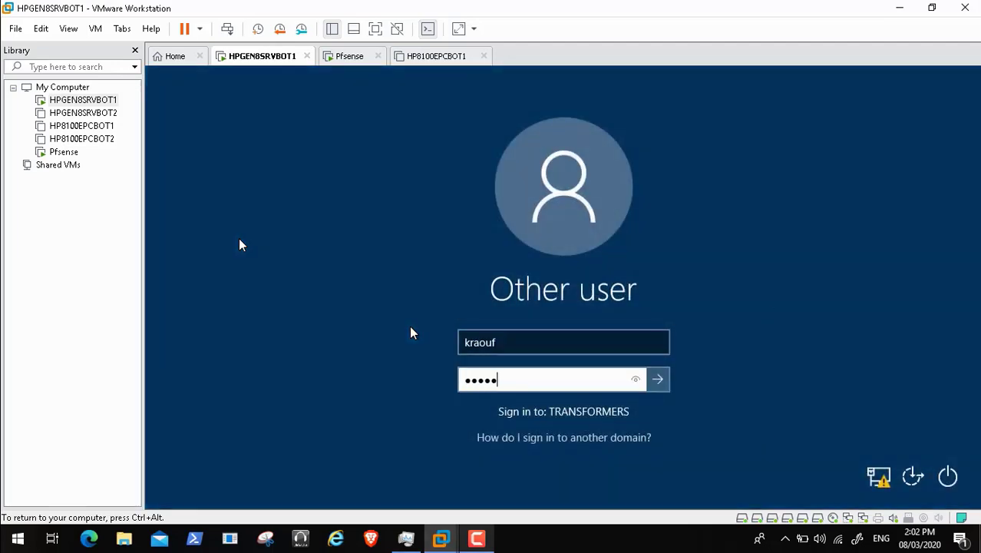
{"action": "type", "text": "****"}
{"action": "key", "text": "Return"}
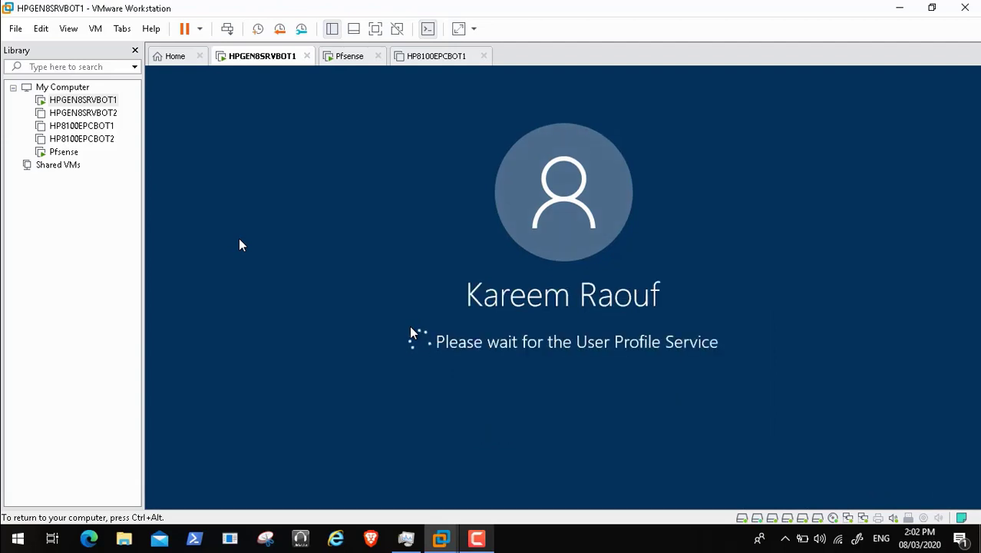
- Release input from the VM and minimize VMware to the host desktop
{"action": "key", "text": "ctrl+alt"}
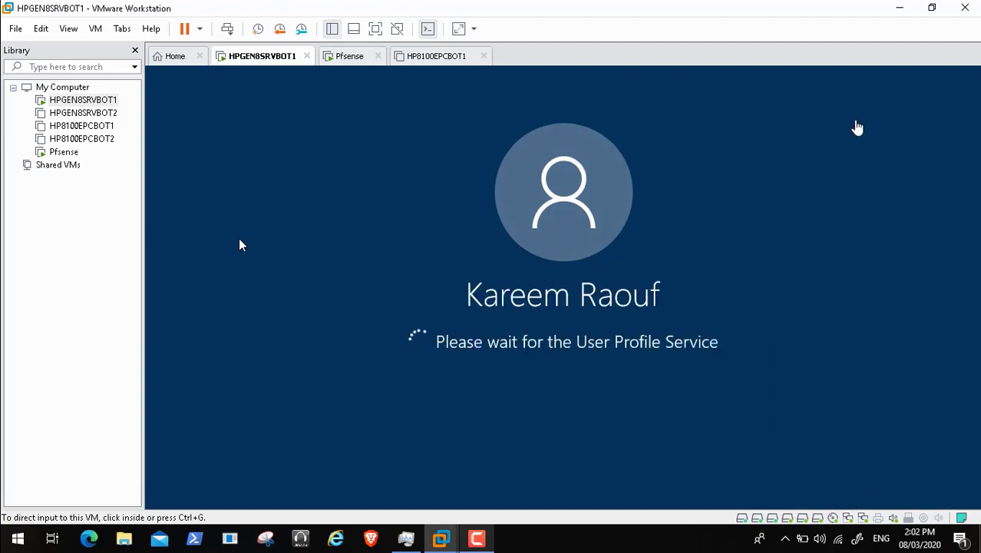
{"action": "left_click", "coordinate": [899, 7]}
{"action": "left_click", "coordinate": [476, 538]}
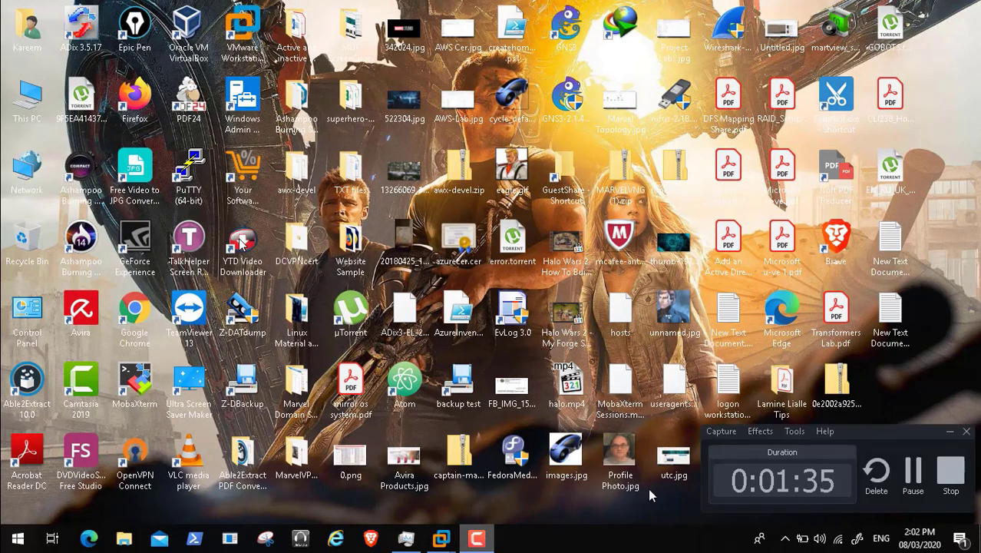
{"action": "left_click", "coordinate": [913, 472]}
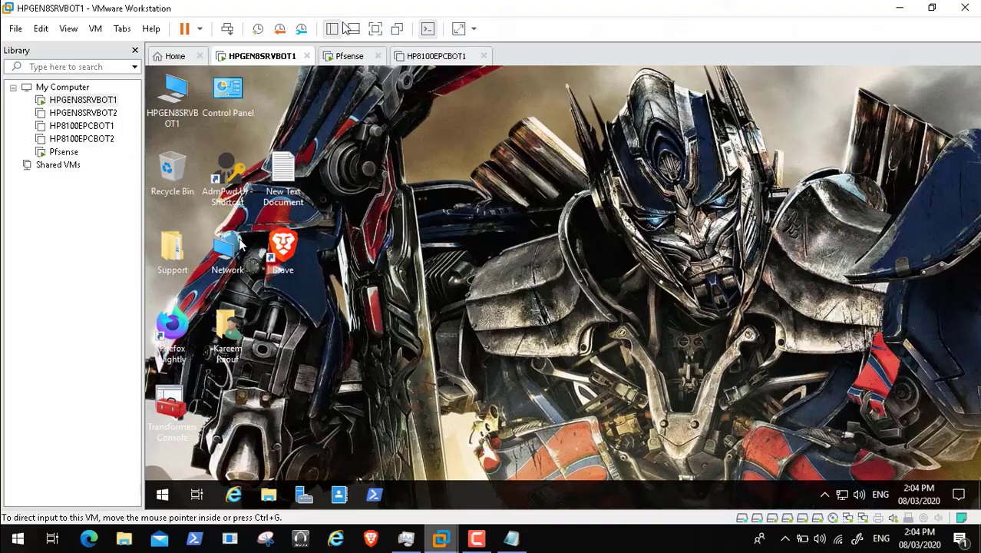
- Show HPGEN8SRVBOT1 full screen and open the Transformers Console maximized, dismissing the updates notice
{"action": "left_click", "coordinate": [374, 28]}
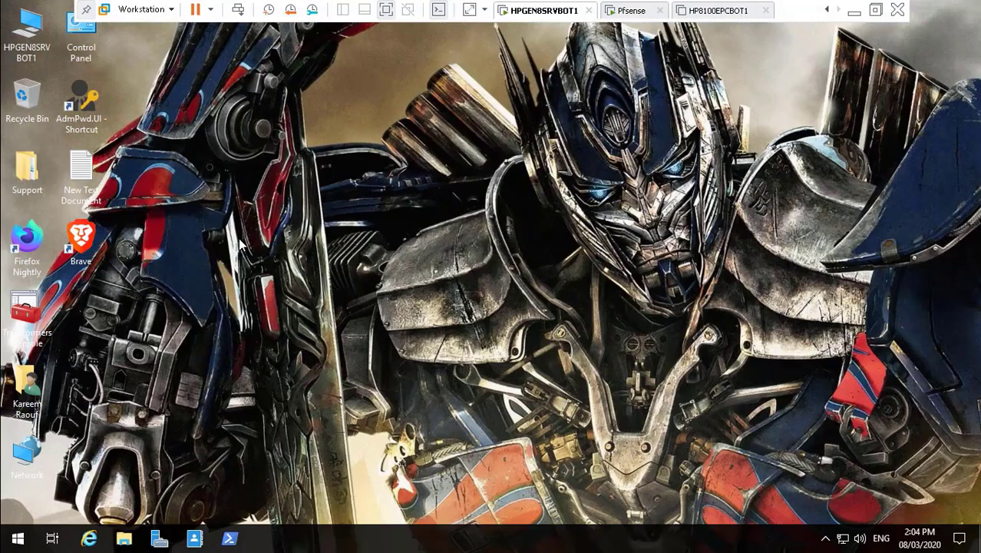
{"action": "left_click", "coordinate": [27, 308]}
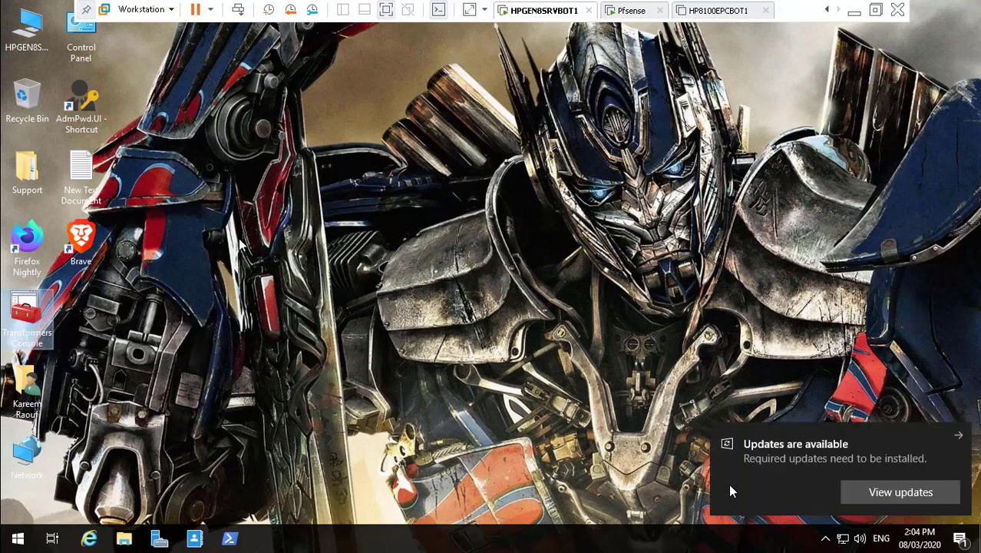
{"action": "left_click", "coordinate": [957, 435]}
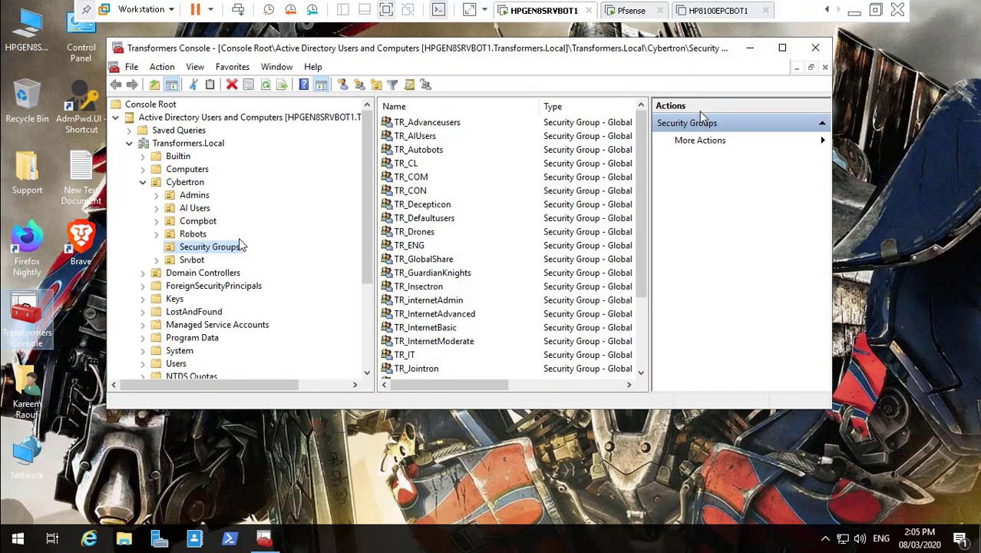
{"action": "left_click", "coordinate": [782, 47]}
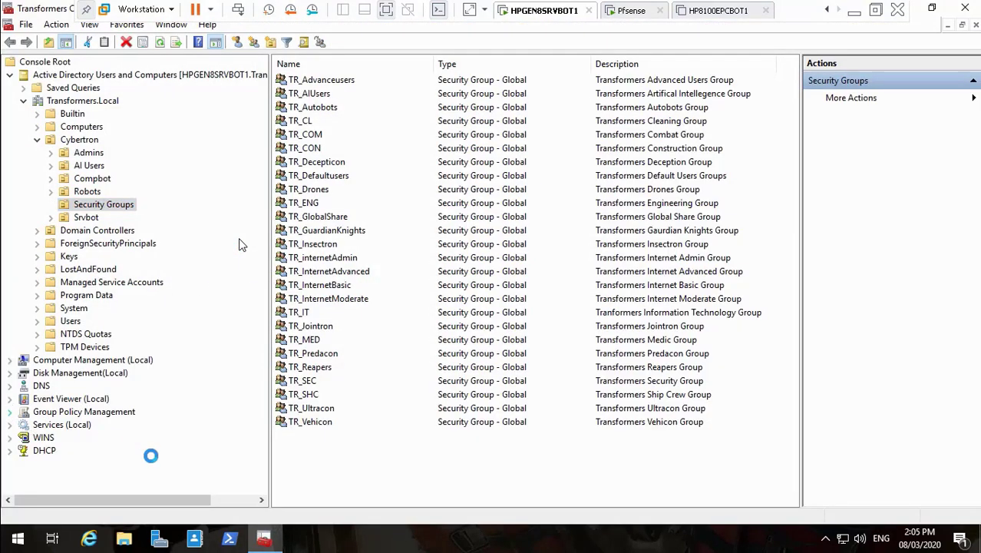
- Expand Transformers.Local > Cybertron to reveal WSUS Policy linked under the Combot and Robots OUs
{"action": "left_click", "coordinate": [25, 424]}
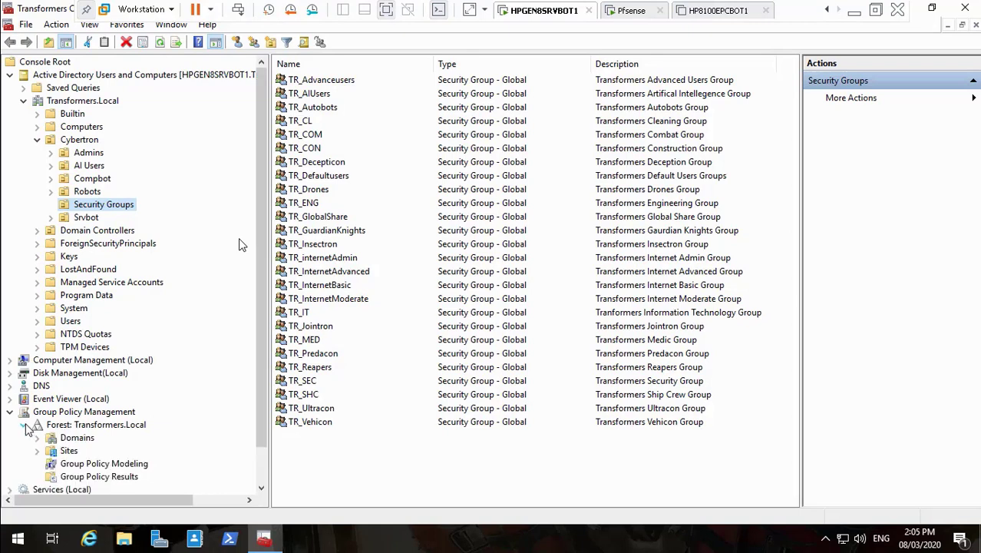
{"action": "scroll", "coordinate": [264, 476], "scroll_direction": "down", "scroll_amount": 1}
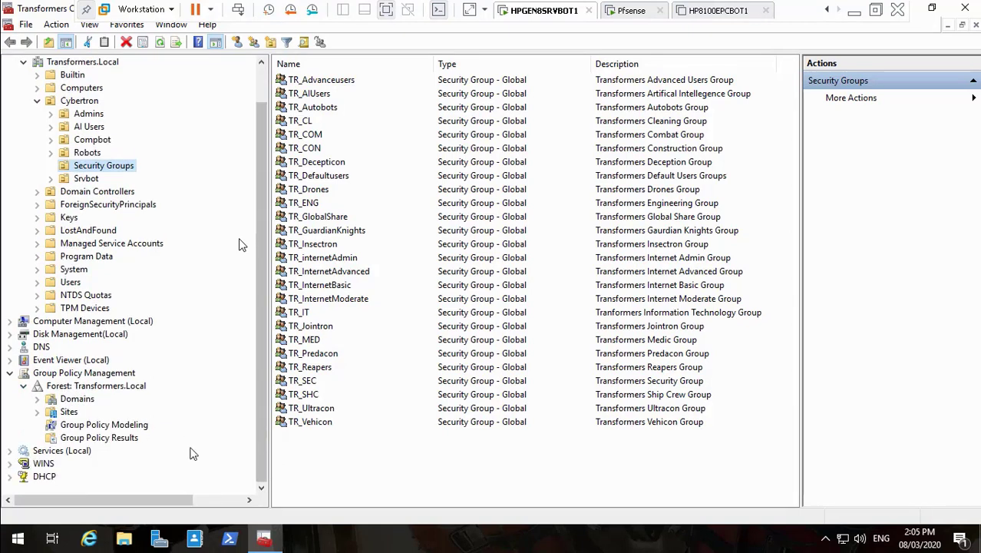
{"action": "left_click", "coordinate": [40, 399]}
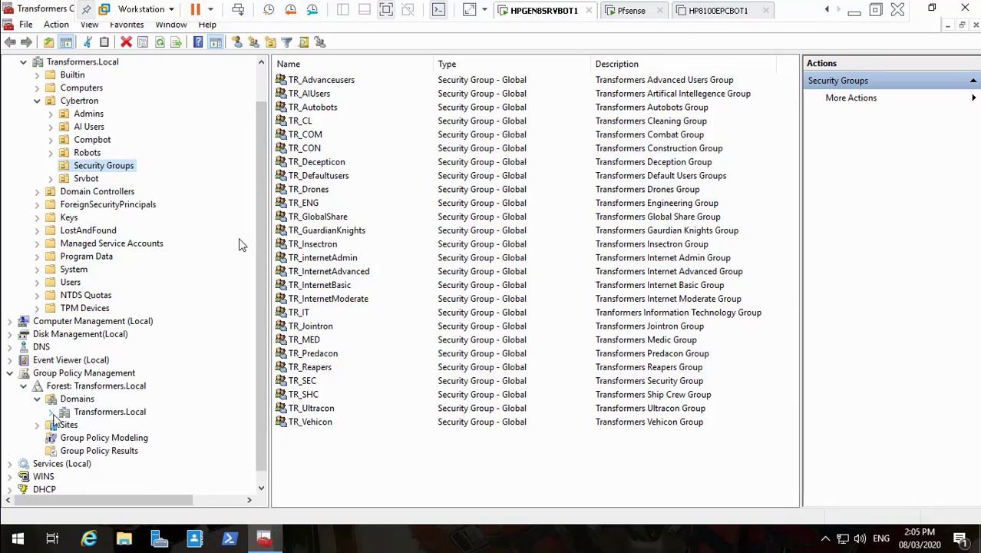
{"action": "left_click", "coordinate": [52, 412]}
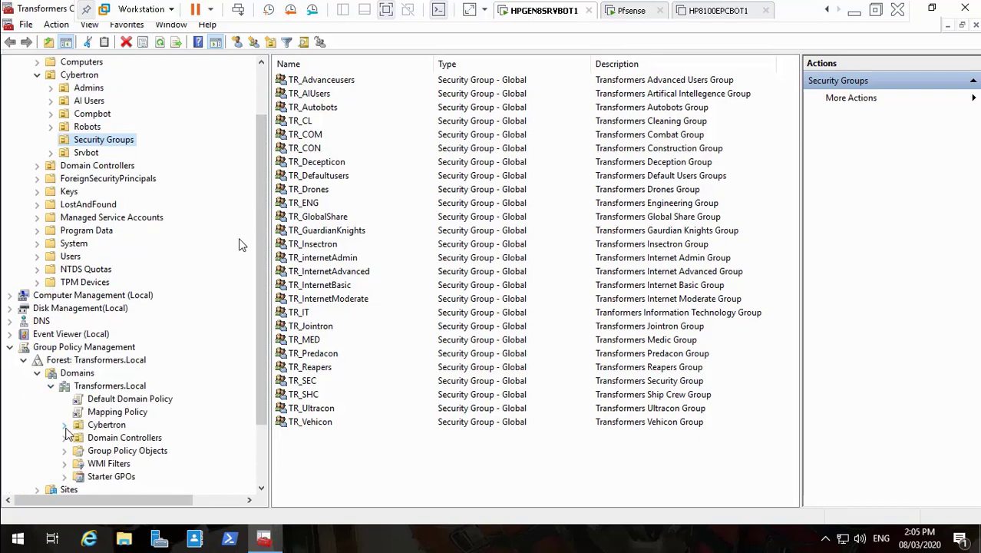
{"action": "left_click", "coordinate": [64, 427]}
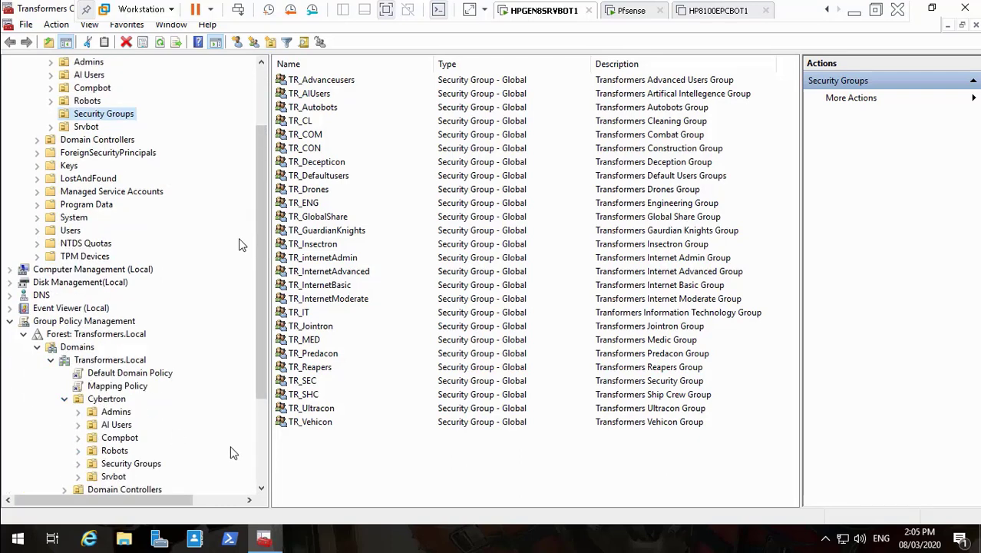
{"action": "left_click", "coordinate": [259, 486]}
{"action": "left_click", "coordinate": [259, 485]}
{"action": "left_click", "coordinate": [259, 486]}
{"action": "left_click", "coordinate": [259, 486]}
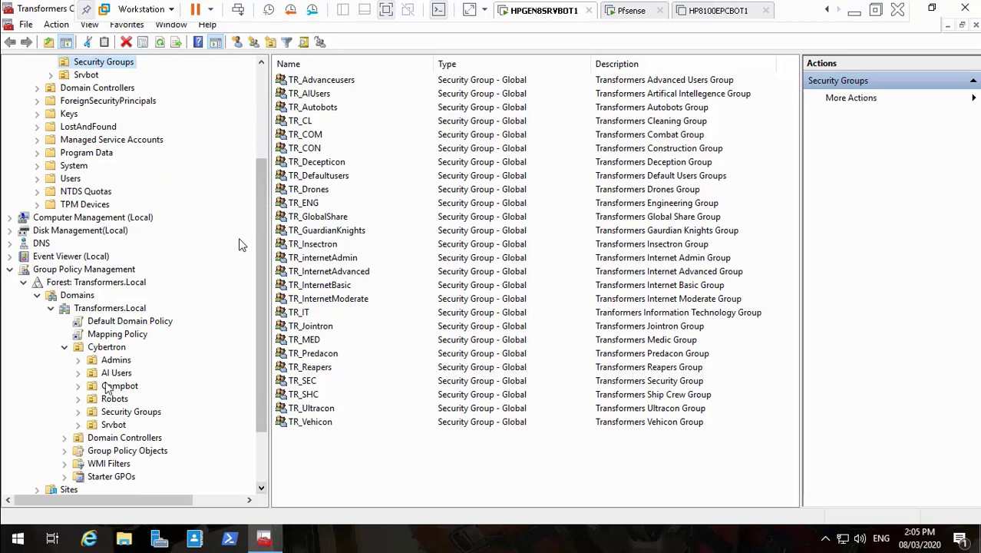
{"action": "left_click", "coordinate": [78, 386]}
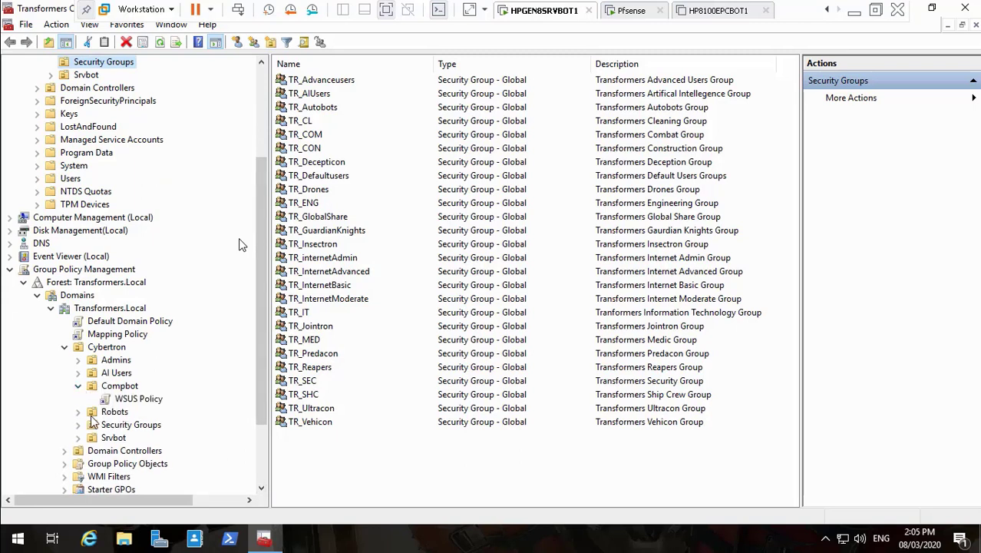
{"action": "left_click", "coordinate": [80, 412]}
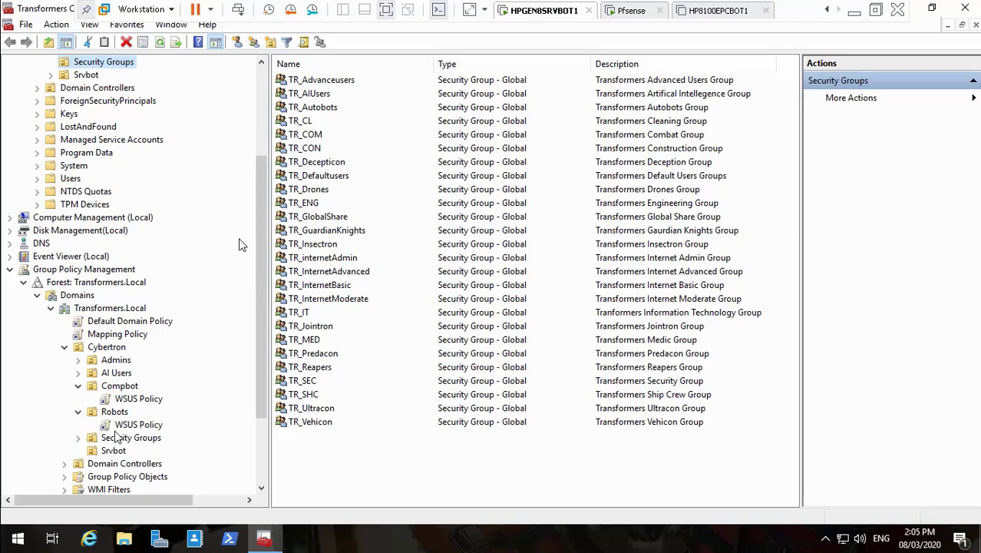
{"action": "right_click", "coordinate": [141, 405]}
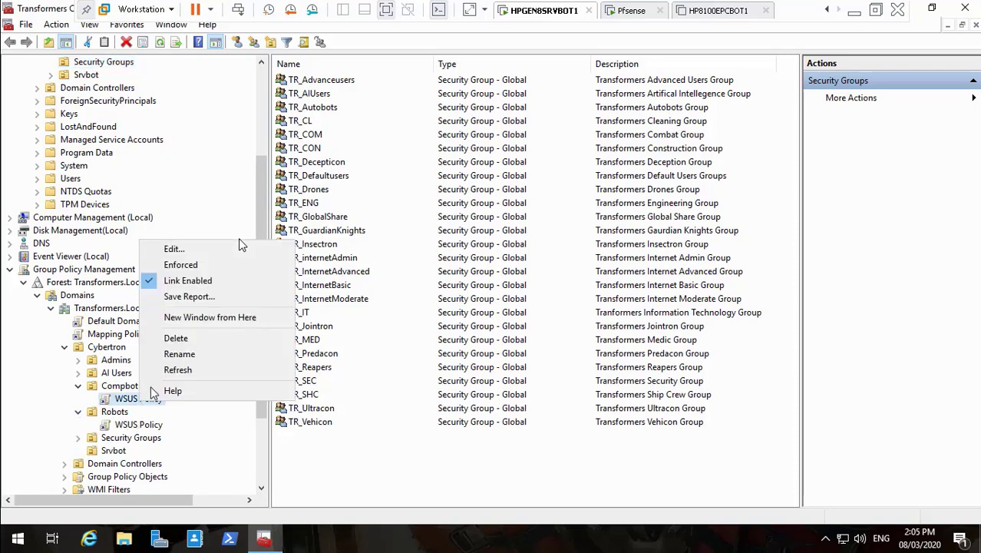
- Edit WSUS Policy in a maximized editor with a wider tree, then bring up Notepad's proxy notes
{"action": "left_click", "coordinate": [238, 243]}
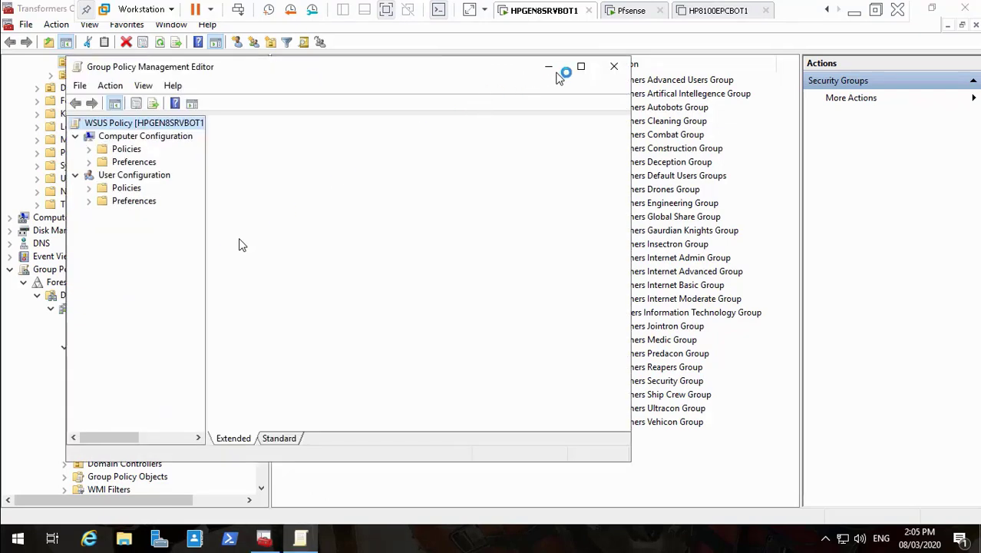
{"action": "left_click", "coordinate": [580, 68]}
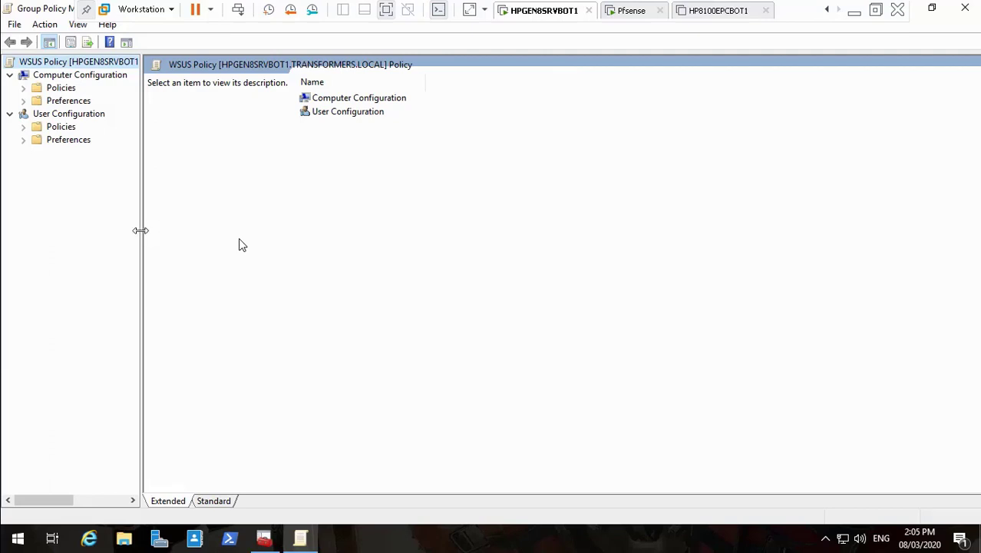
{"action": "left_click_drag", "start_coordinate": [141, 230], "coordinate": [175, 229]}
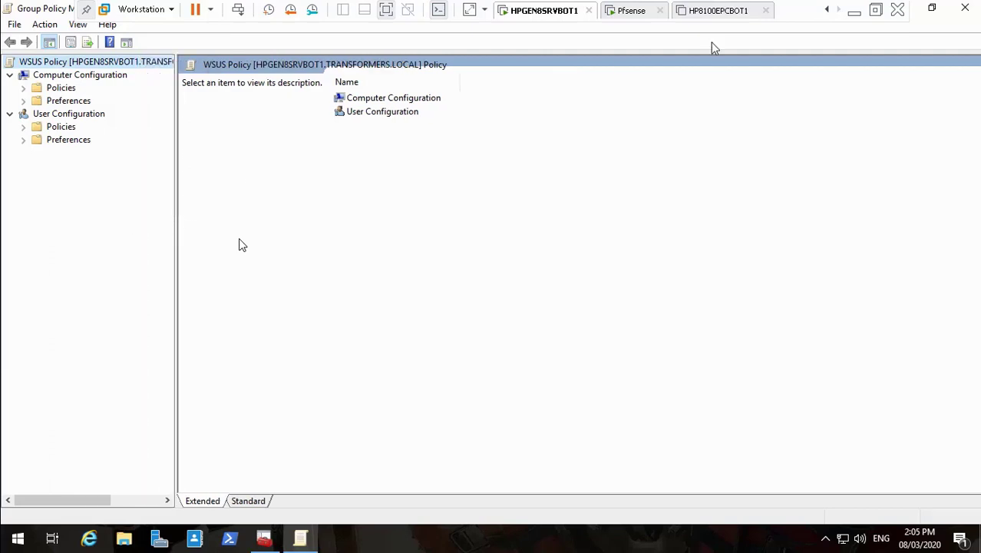
{"action": "left_click", "coordinate": [857, 14]}
{"action": "left_click", "coordinate": [512, 538]}
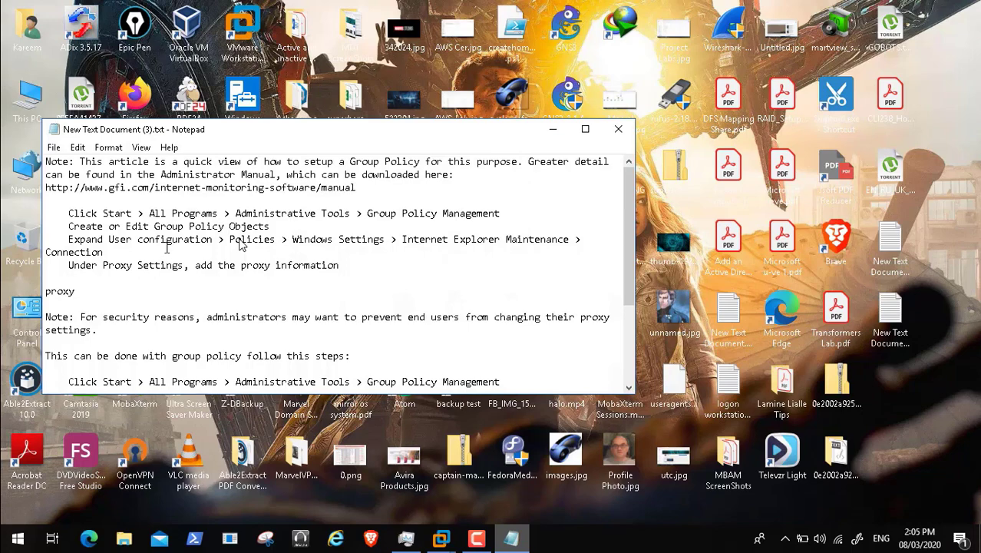
- Back in the policy editor, dismiss the namespace error and expand User Configuration's Windows Settings
{"action": "mouse_move", "coordinate": [433, 530]}
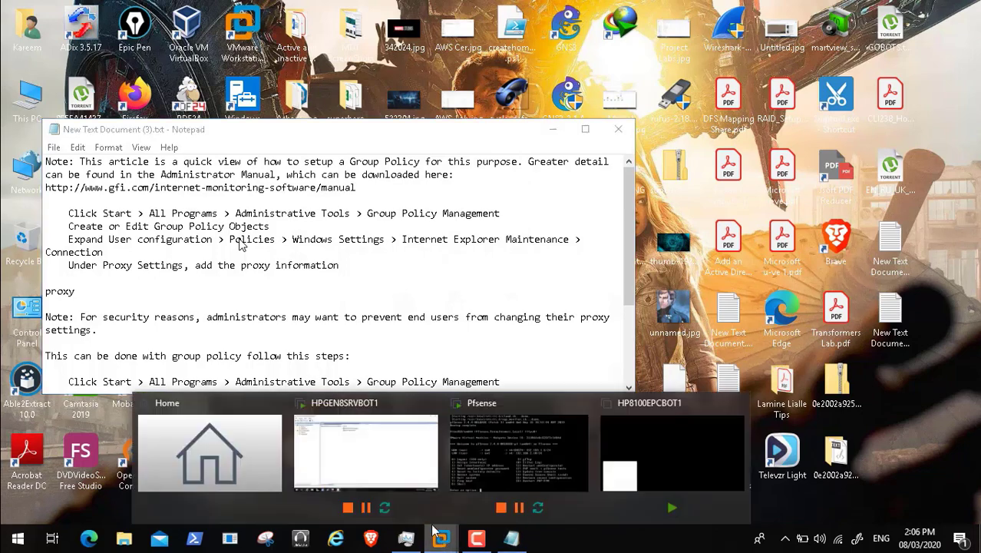
{"action": "left_click", "coordinate": [393, 473]}
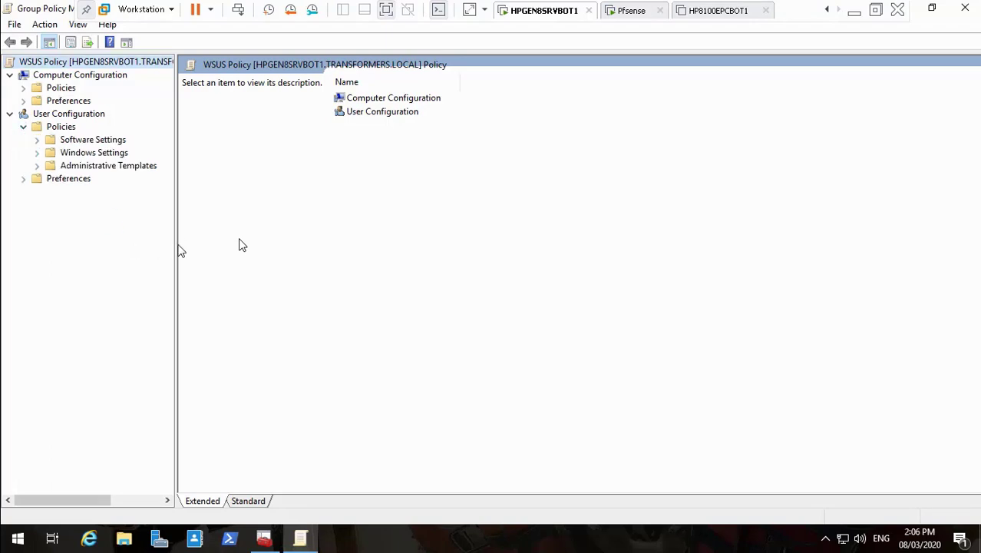
{"action": "left_click_drag", "start_coordinate": [176, 245], "coordinate": [285, 247]}
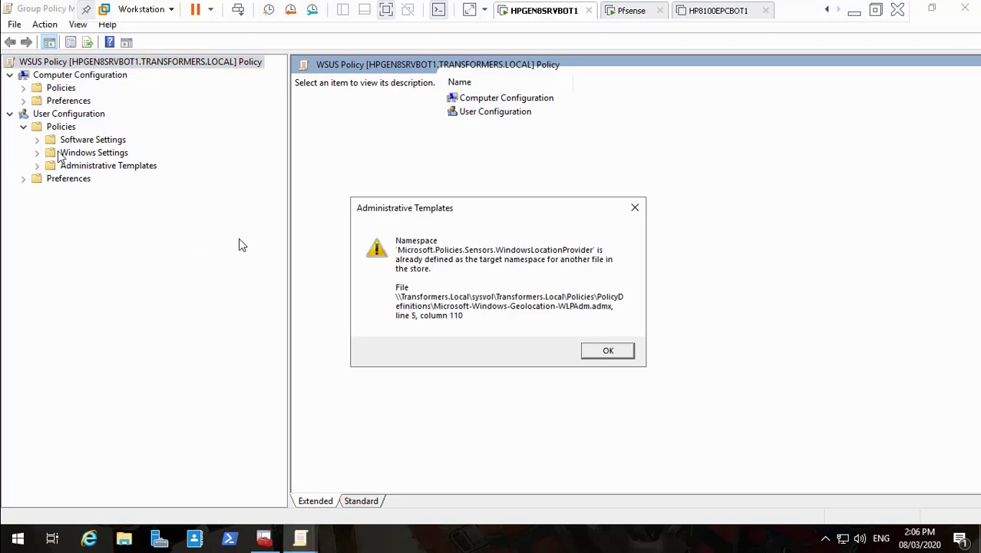
{"action": "left_click", "coordinate": [599, 350]}
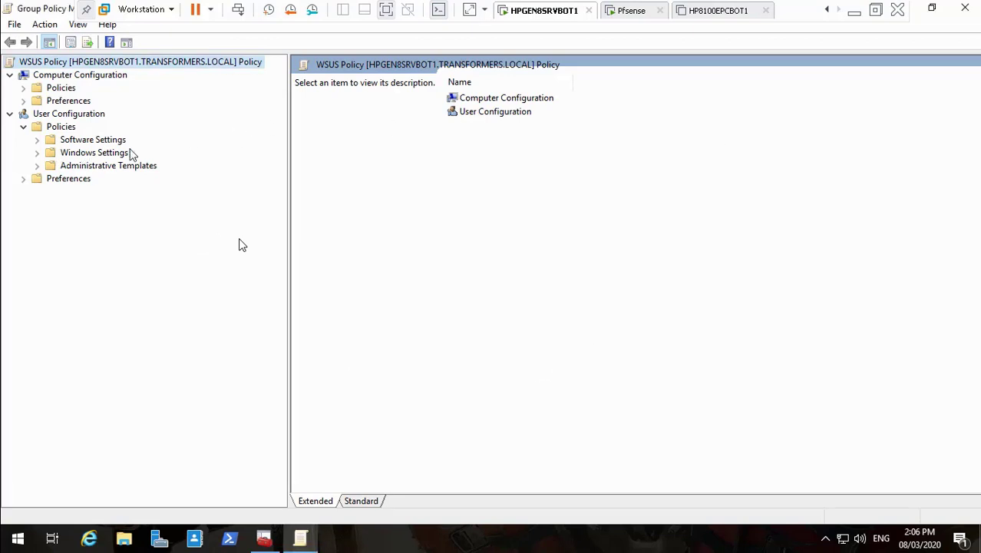
{"action": "left_click", "coordinate": [37, 153]}
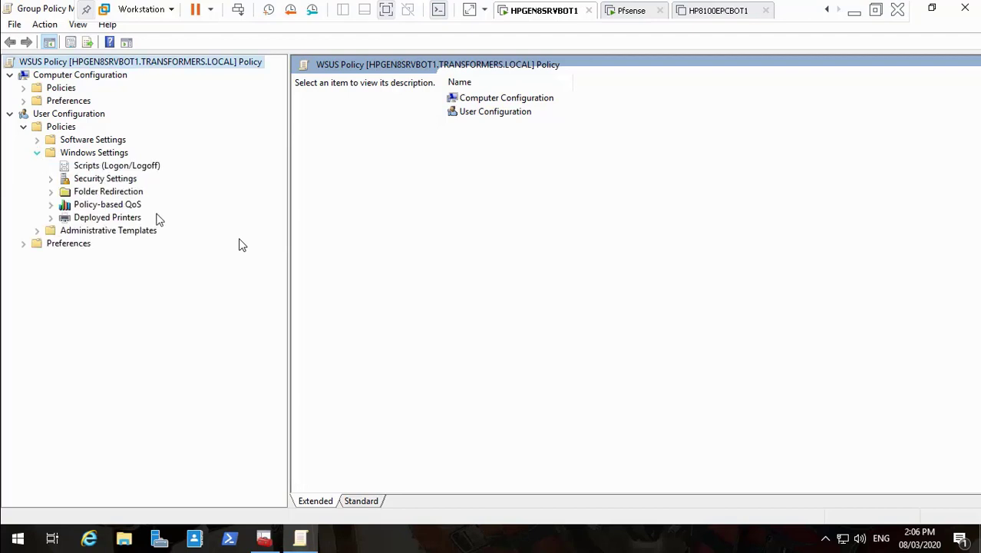
{"action": "left_click", "coordinate": [853, 12]}
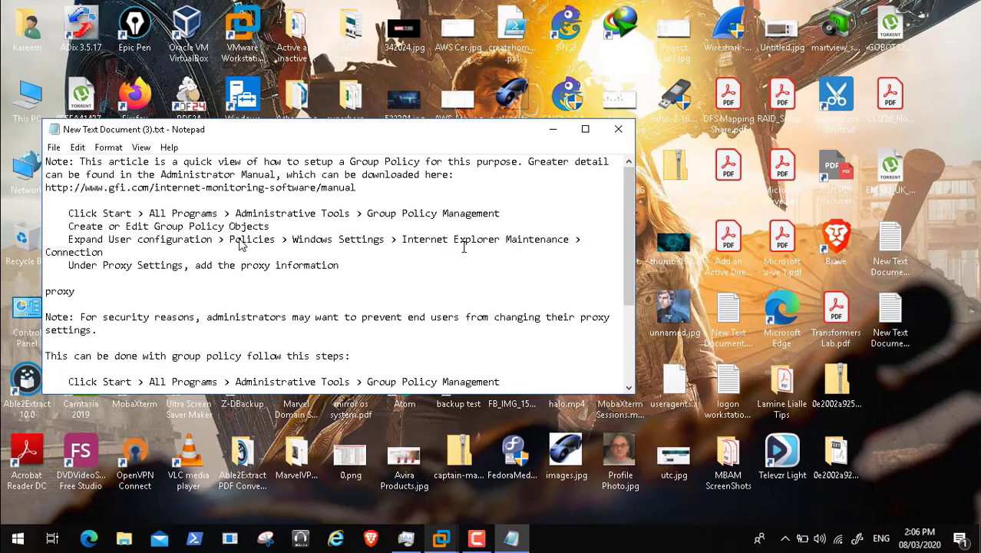
- Return to the HPGEN8SRVBOT1 policy editor and expand Administrative Templates under User Configuration
{"action": "left_click", "coordinate": [443, 544]}
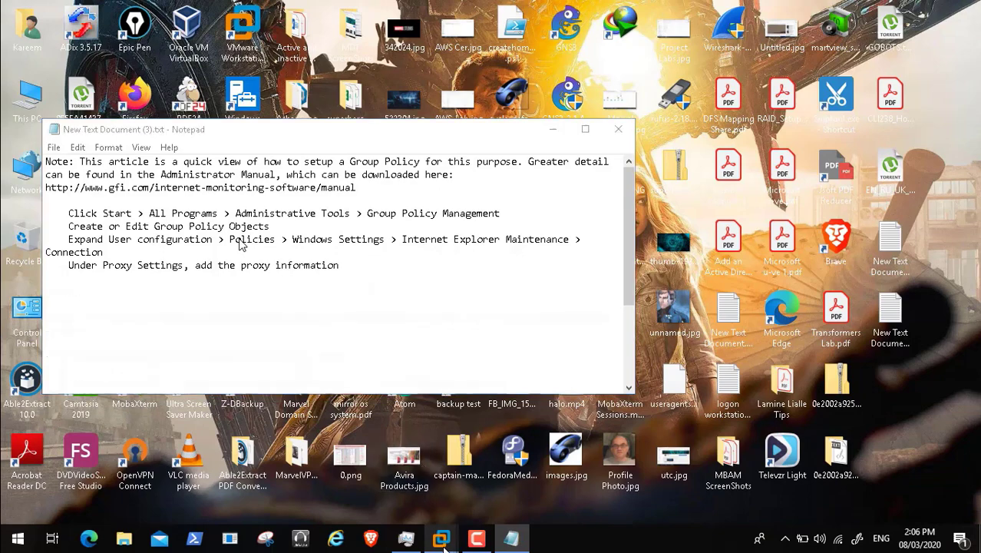
{"action": "left_click", "coordinate": [357, 450]}
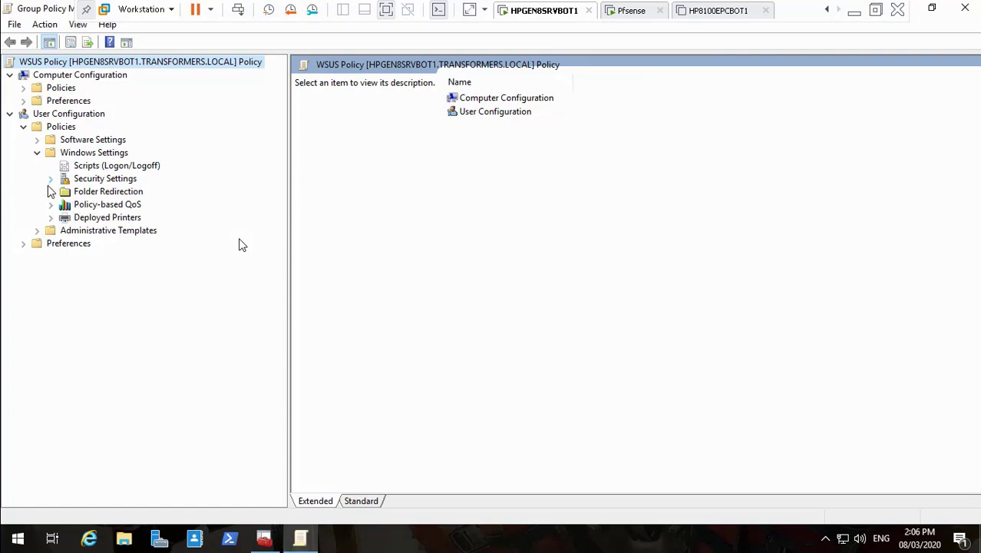
{"action": "left_click", "coordinate": [37, 230]}
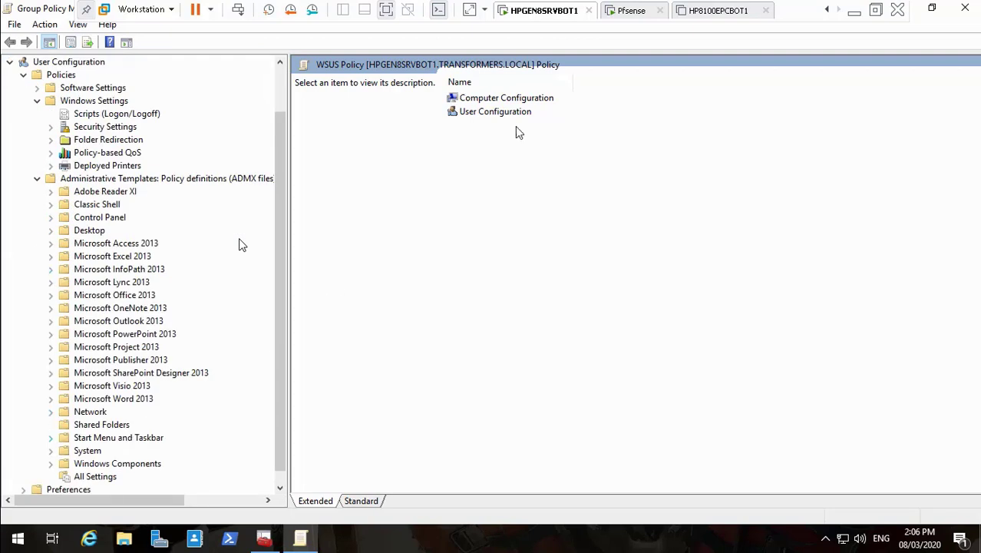
{"action": "left_click", "coordinate": [855, 11]}
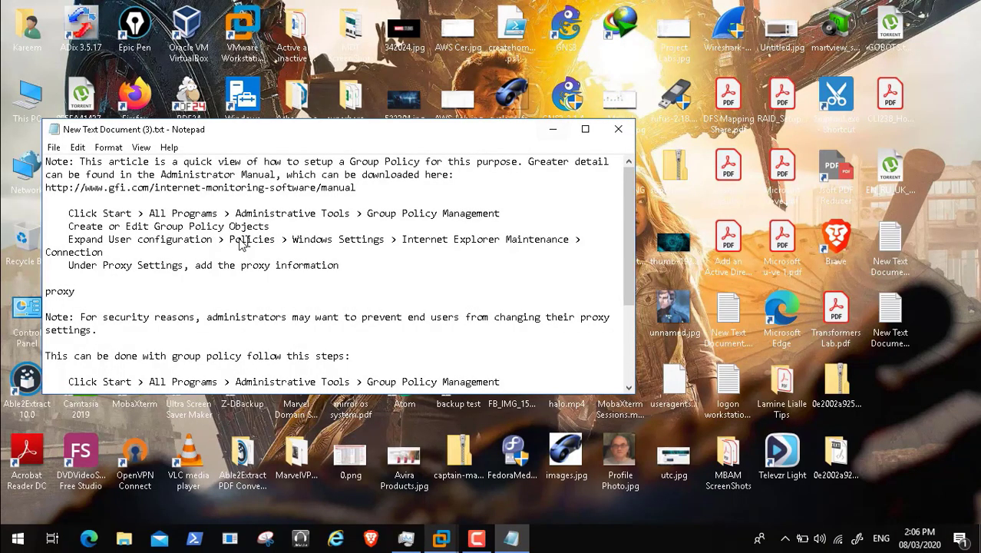
- Collapse Administrative Templates, inspect Security Settings, then collapse Windows Settings again
{"action": "mouse_move", "coordinate": [441, 537]}
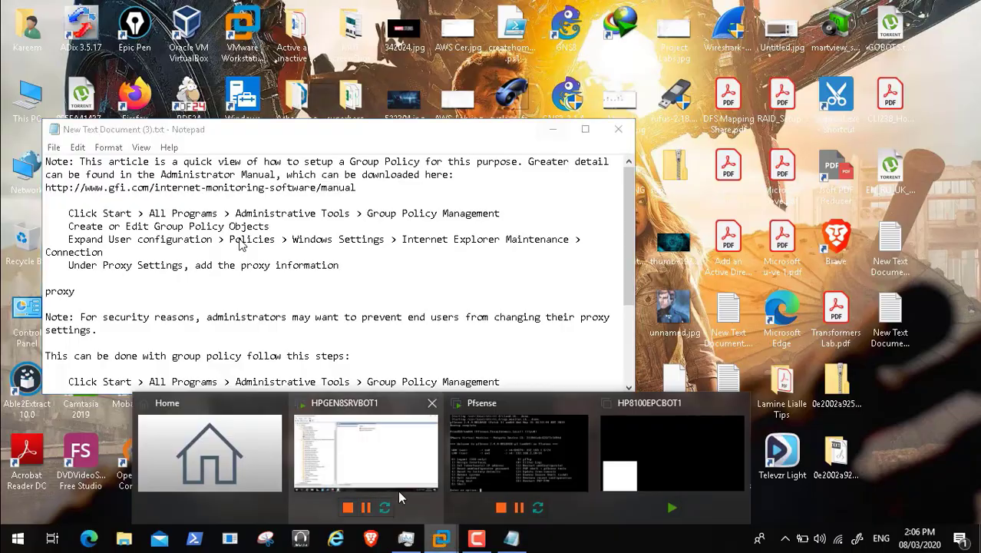
{"action": "left_click", "coordinate": [386, 470]}
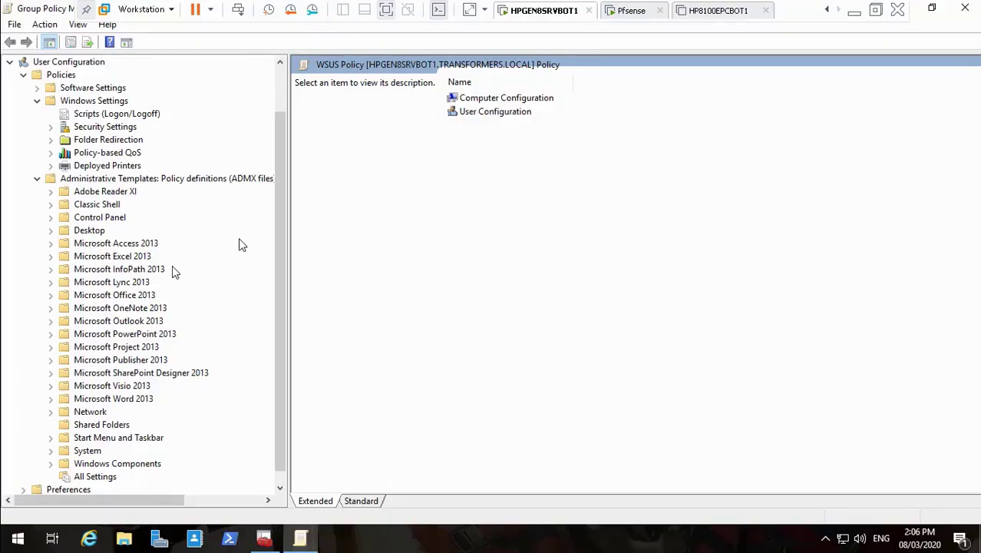
{"action": "left_click", "coordinate": [38, 178]}
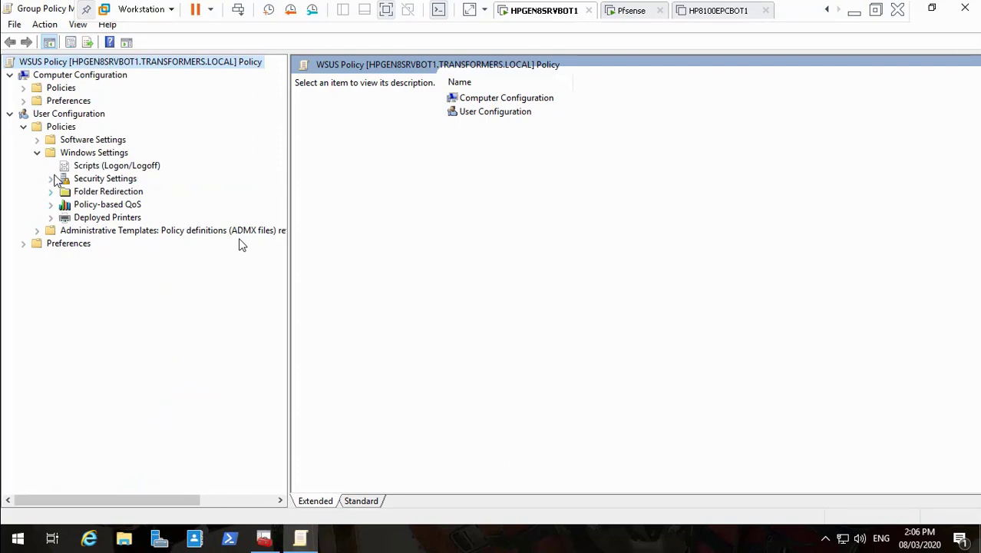
{"action": "left_click", "coordinate": [51, 178]}
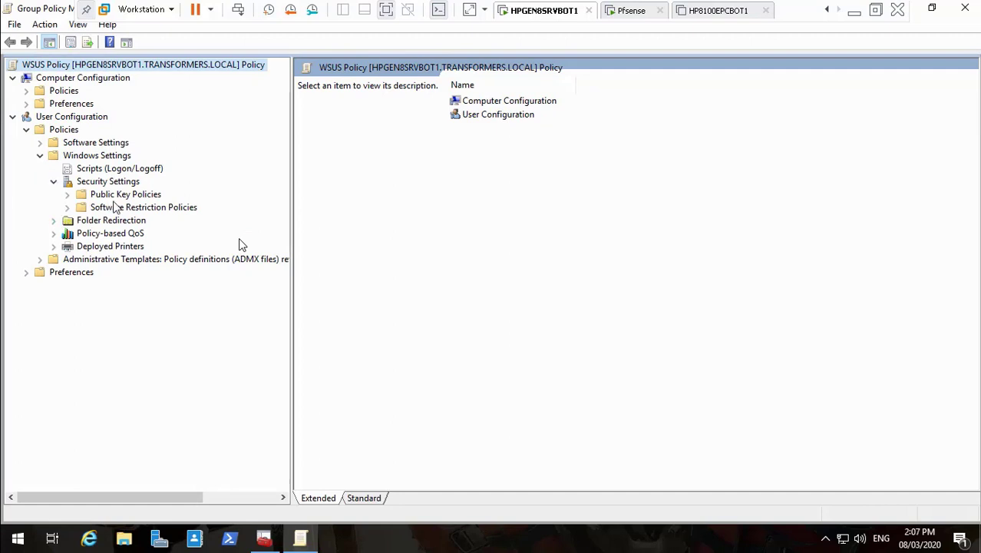
{"action": "left_click", "coordinate": [41, 158]}
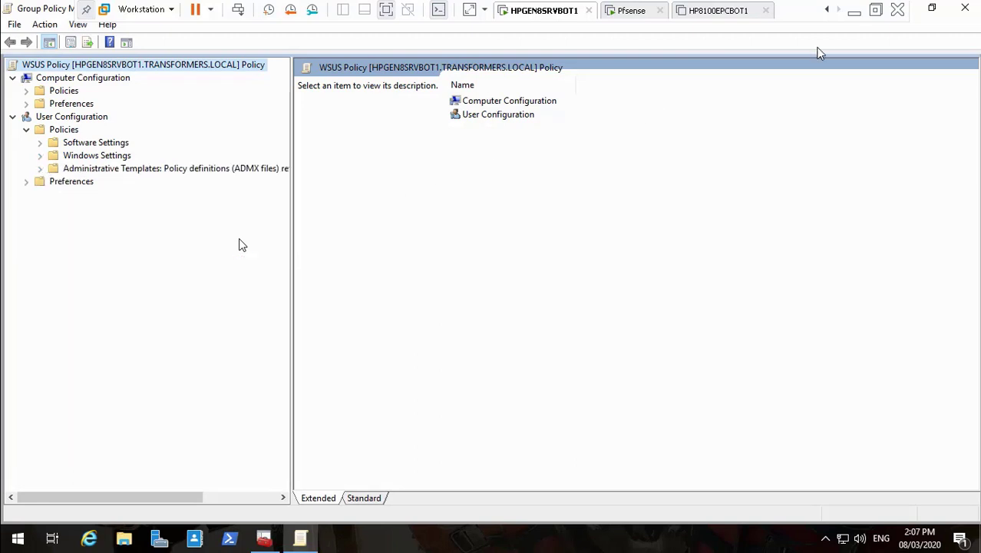
{"action": "left_click", "coordinate": [854, 10]}
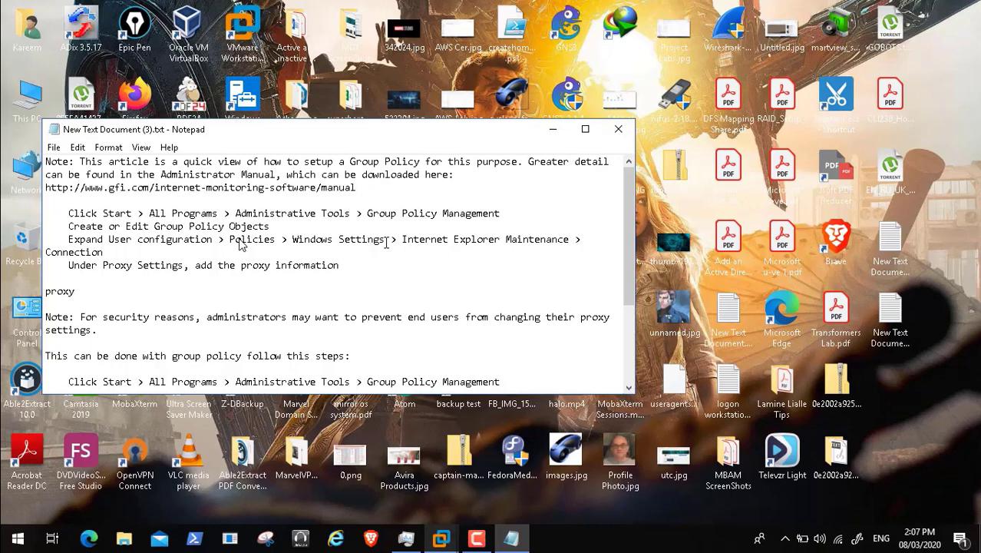
- Highlight the 'Windows Settings' step in the notes and switch back to the HPGEN8SRVBOT1 session
{"action": "left_click_drag", "start_coordinate": [386, 239], "coordinate": [290, 240]}
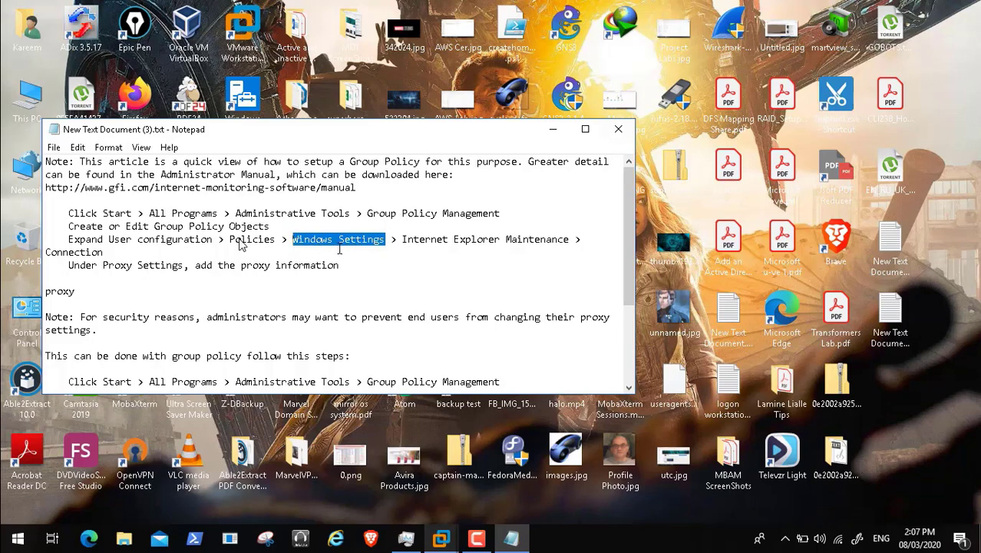
{"action": "mouse_move", "coordinate": [441, 538]}
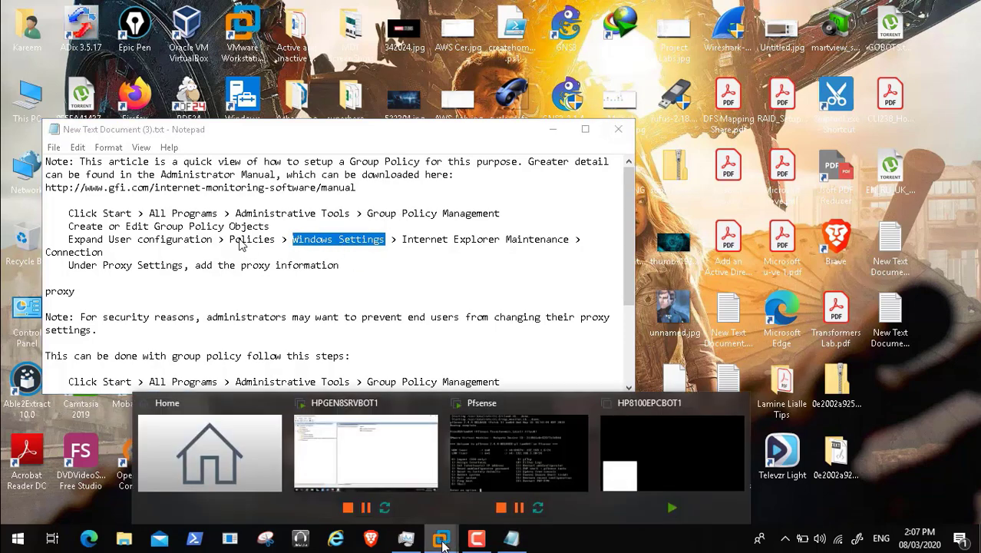
{"action": "left_click", "coordinate": [410, 489]}
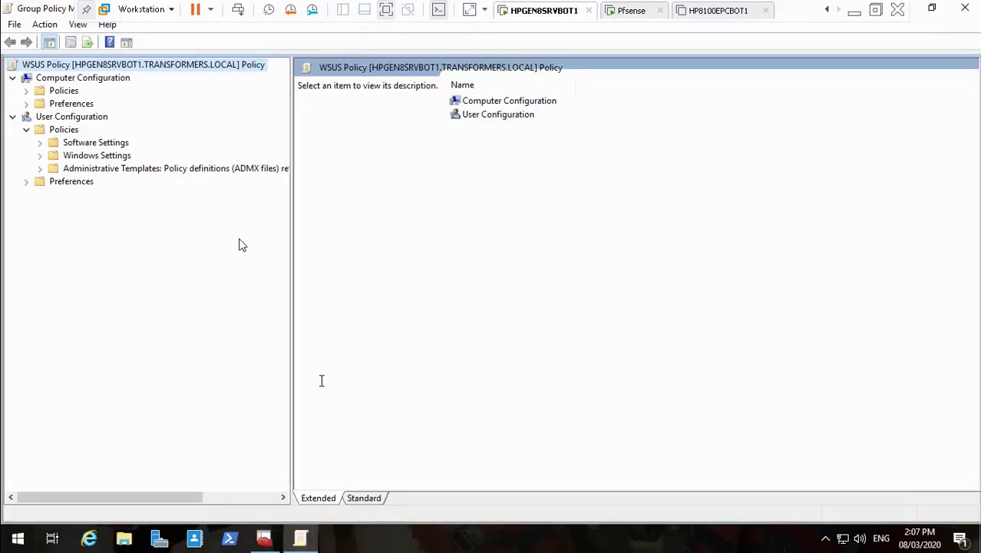
- Expand Windows Settings, Folder Redirection and Security Settings under User Configuration policies
{"action": "left_click", "coordinate": [39, 155]}
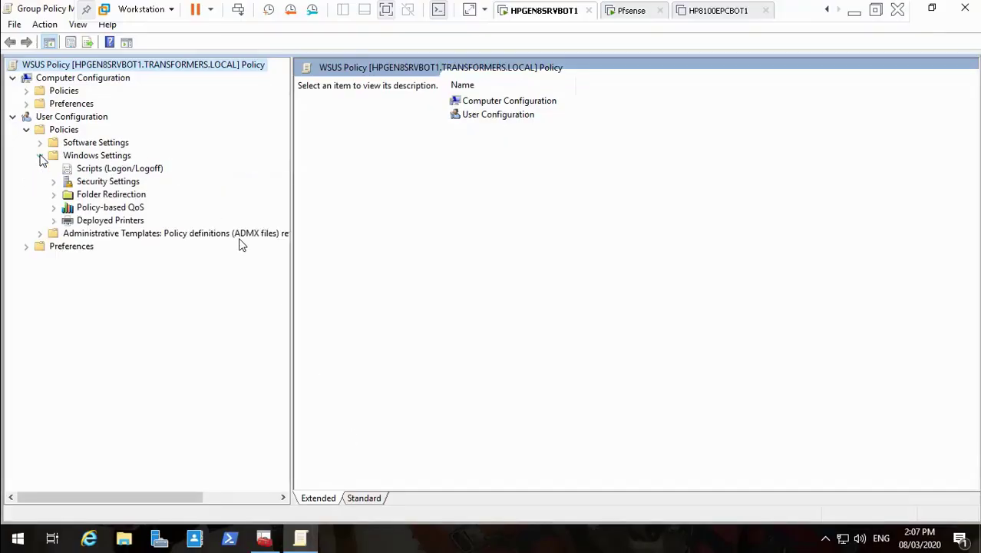
{"action": "left_click", "coordinate": [55, 194]}
{"action": "left_click", "coordinate": [54, 182]}
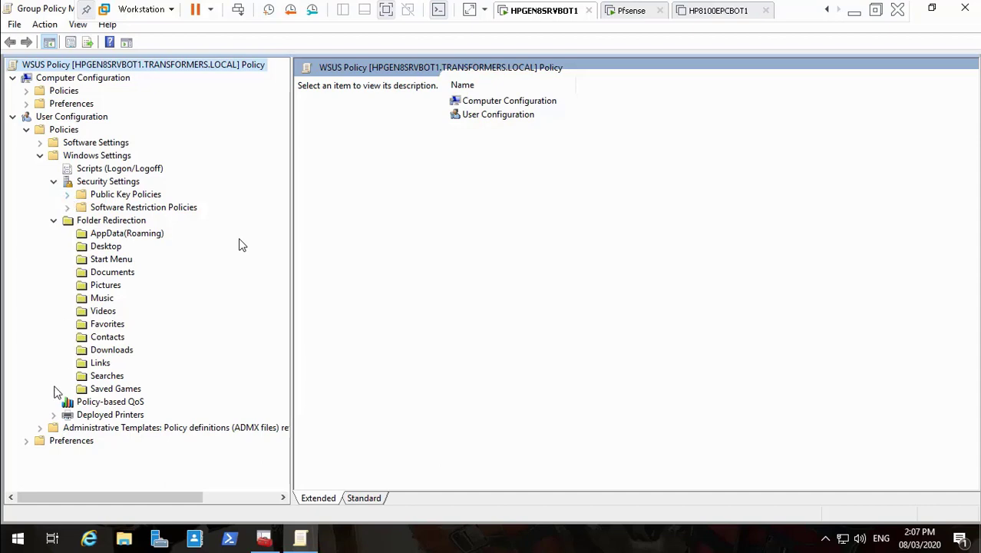
- Expand Administrative Templates > Windows Components and list the 94 Internet Explorer policy settings
{"action": "left_click", "coordinate": [40, 428]}
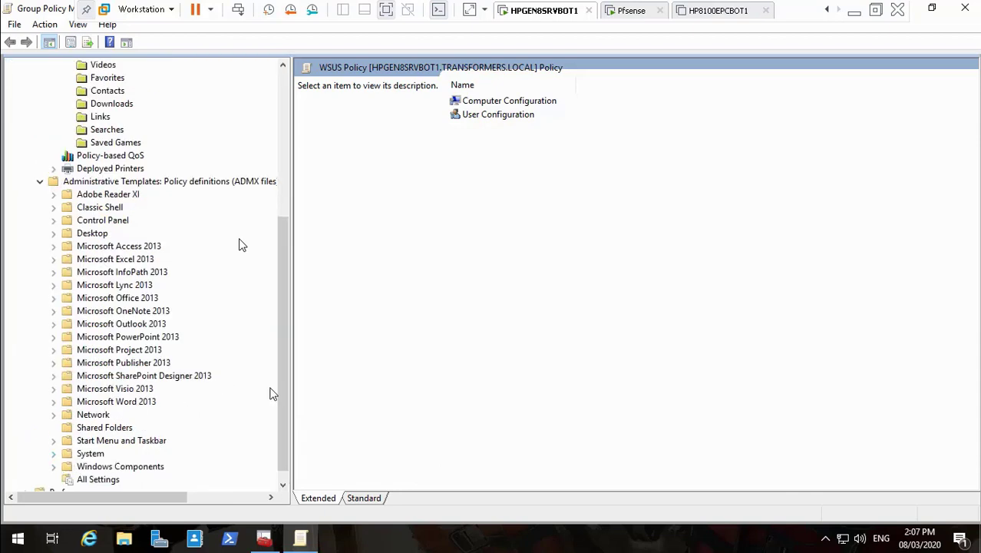
{"action": "left_click_drag", "start_coordinate": [284, 394], "coordinate": [282, 429]}
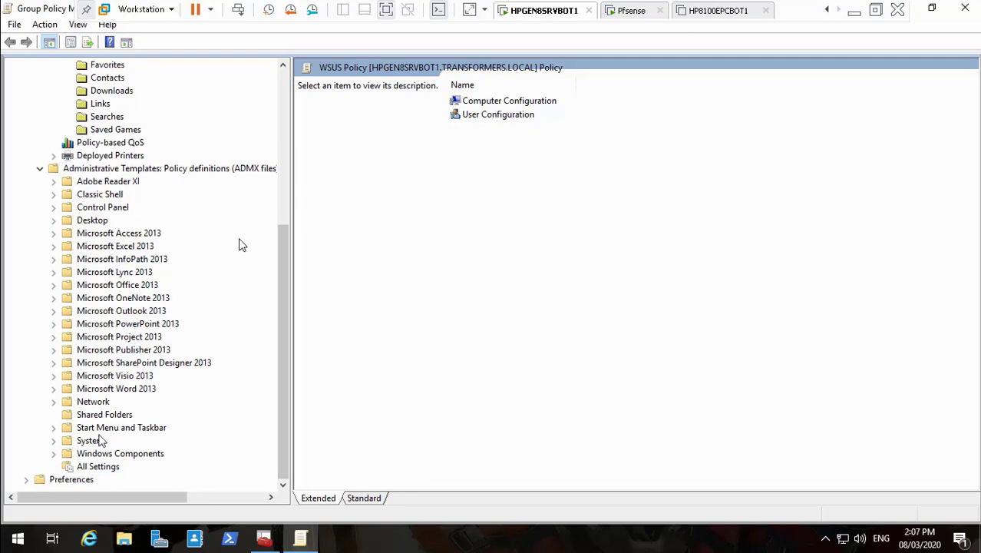
{"action": "left_click", "coordinate": [55, 453]}
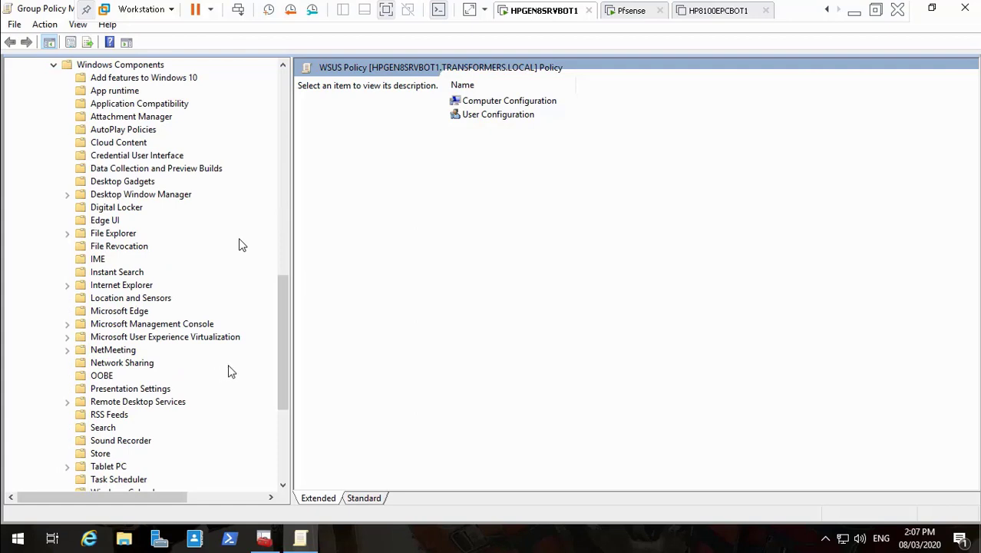
{"action": "left_click", "coordinate": [68, 286]}
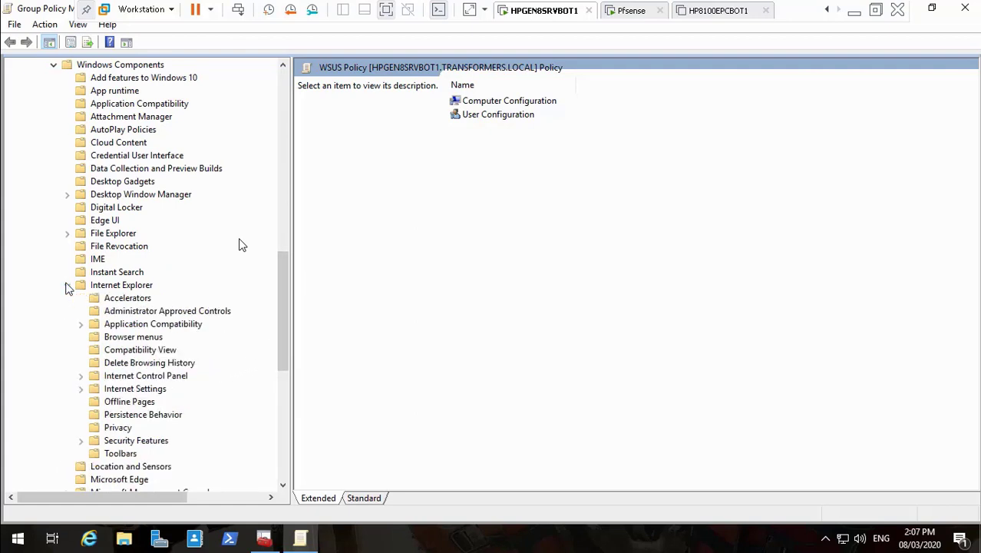
{"action": "left_click", "coordinate": [140, 289]}
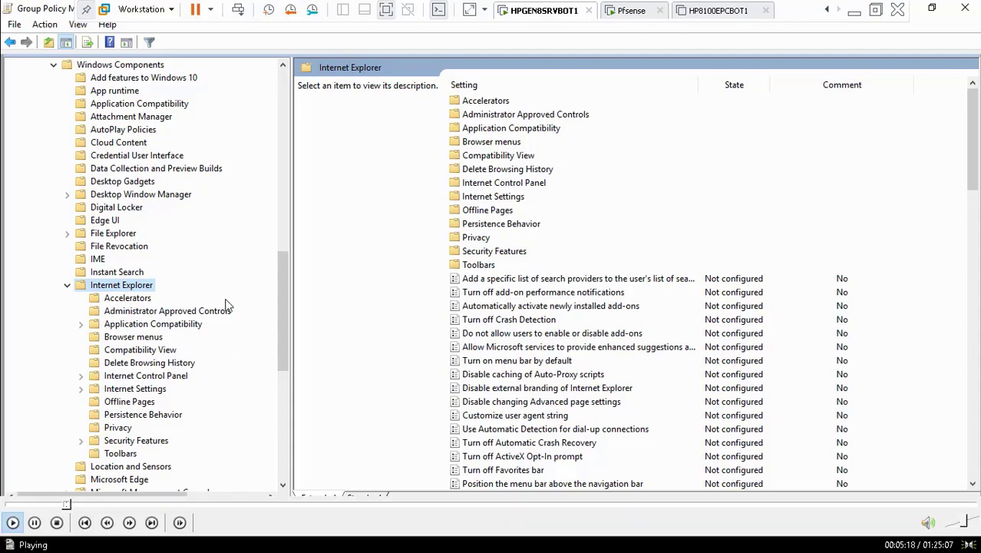
{"action": "mouse_move", "coordinate": [81, 511]}
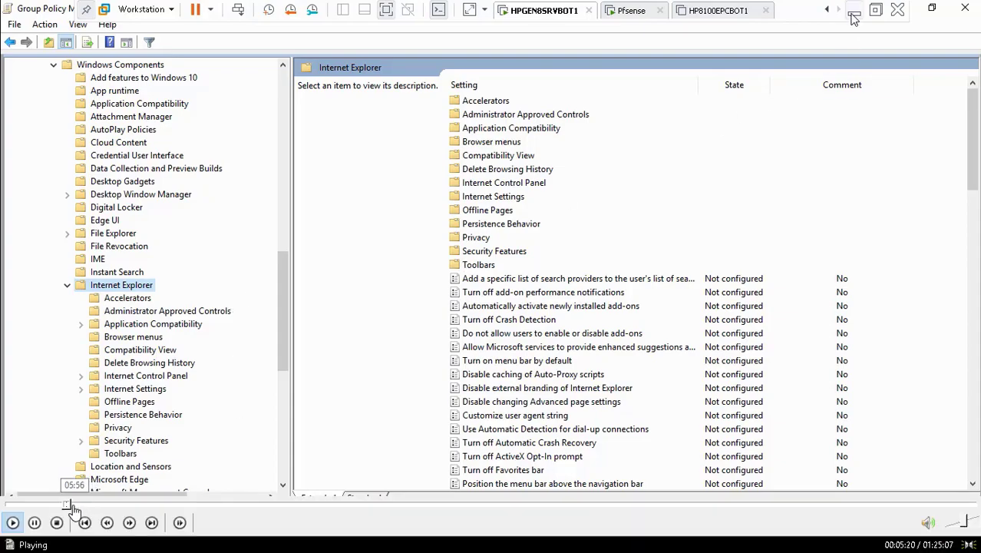
- Select Internet Settings under Control Panel Settings and look over its New item options
{"action": "left_click", "coordinate": [78, 506]}
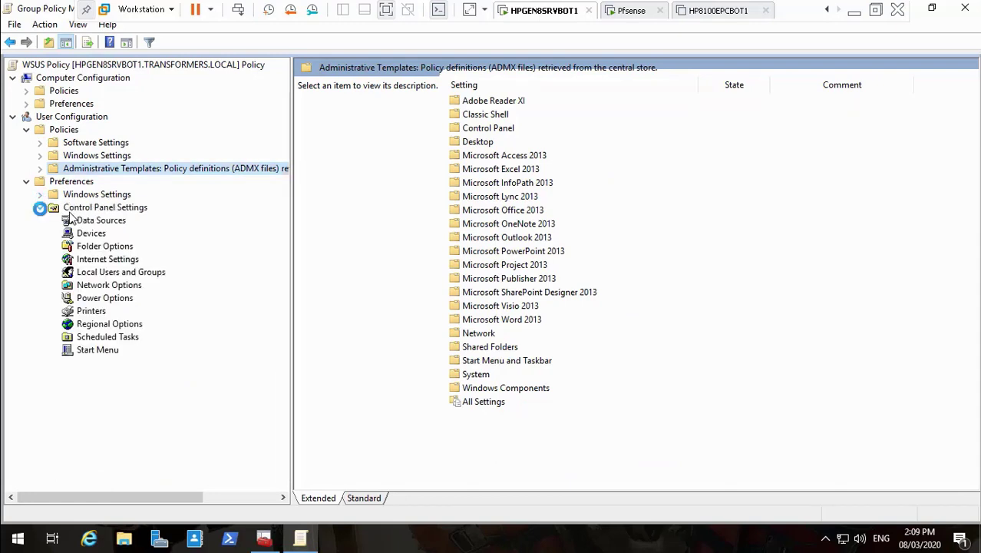
{"action": "left_click", "coordinate": [98, 262]}
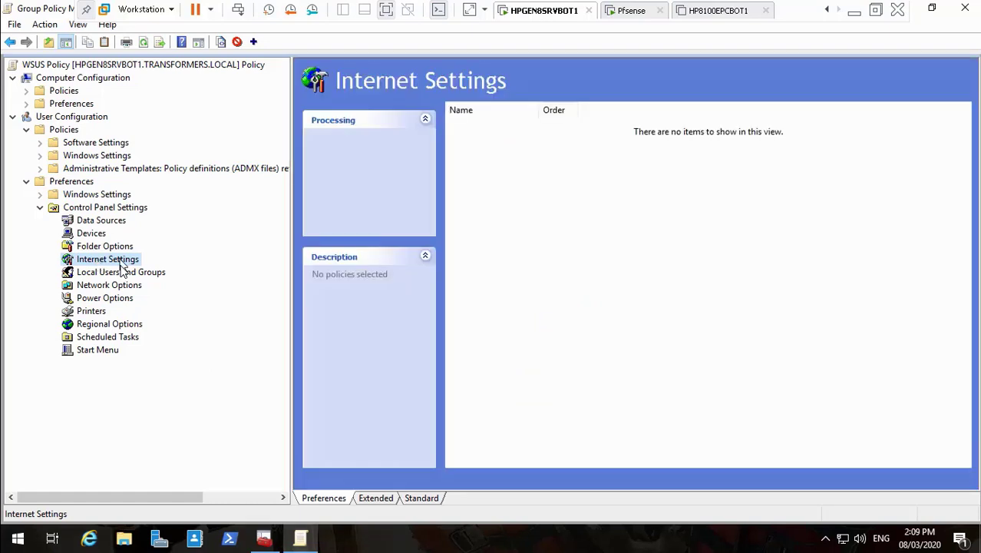
{"action": "right_click", "coordinate": [99, 261]}
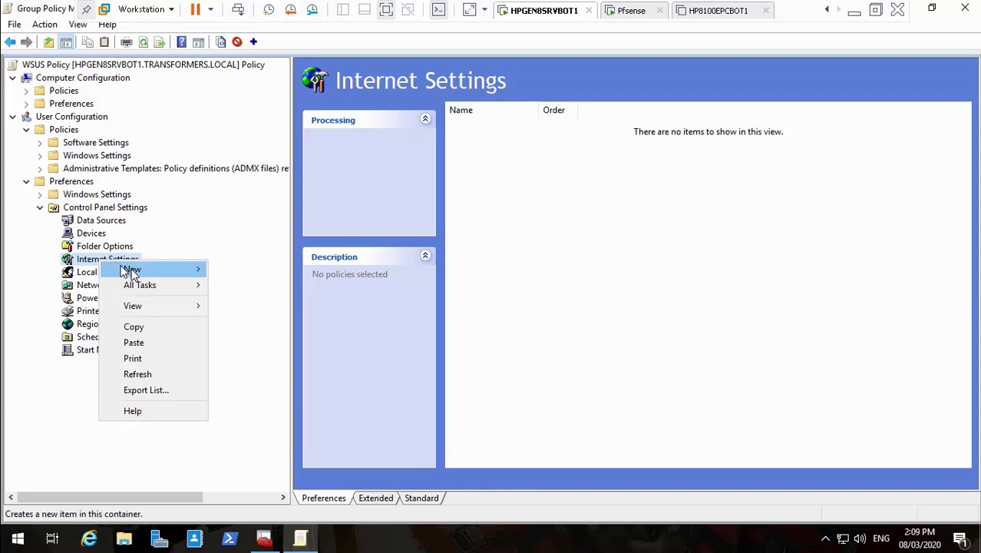
{"action": "mouse_move", "coordinate": [130, 272]}
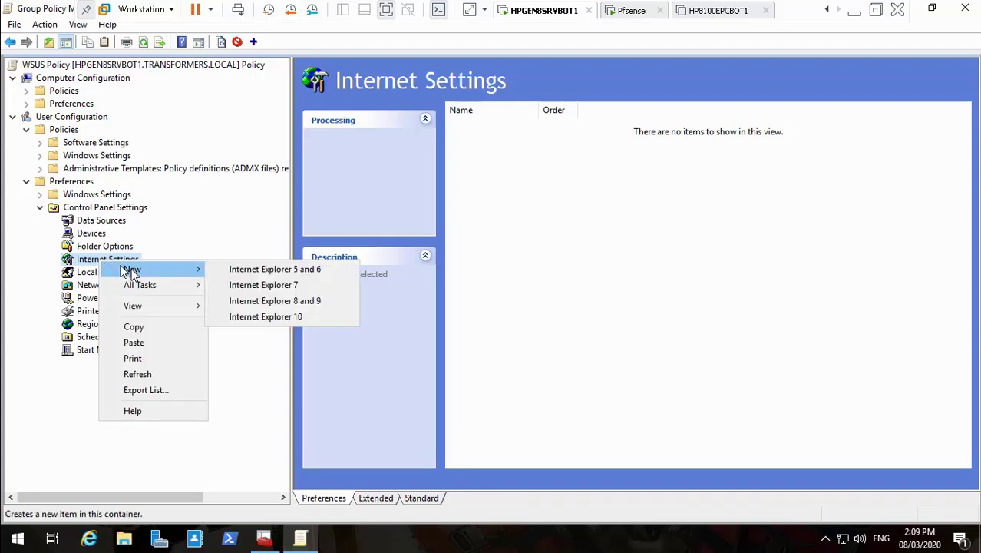
{"action": "left_click", "coordinate": [120, 221]}
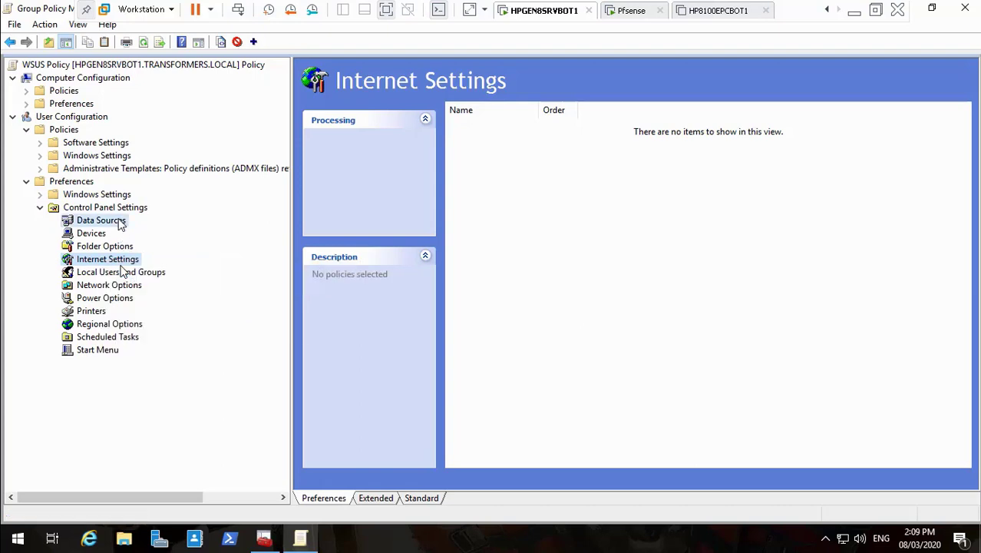
- Collapse Control Panel Settings and Windows Settings, then minimise the VMware window
{"action": "left_click", "coordinate": [41, 208]}
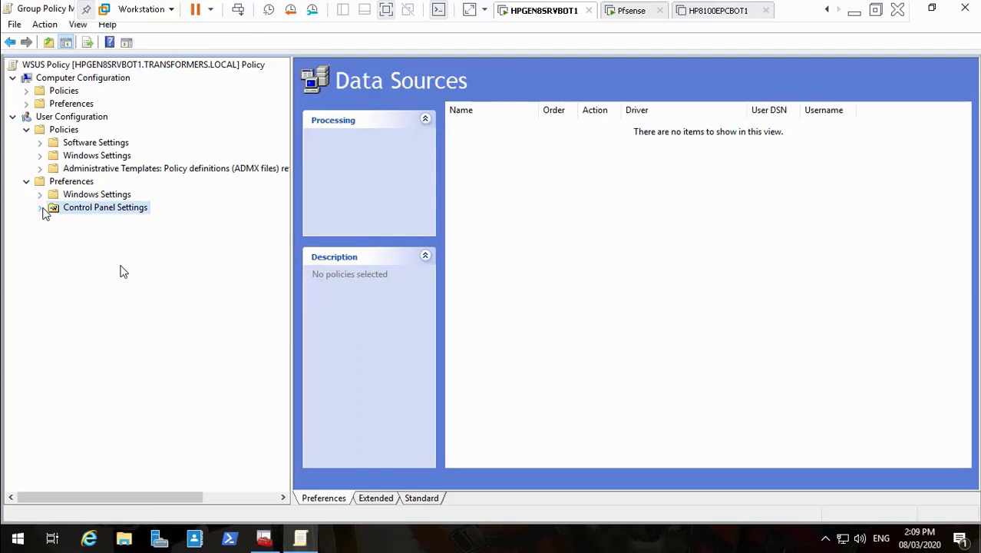
{"action": "left_click", "coordinate": [40, 156]}
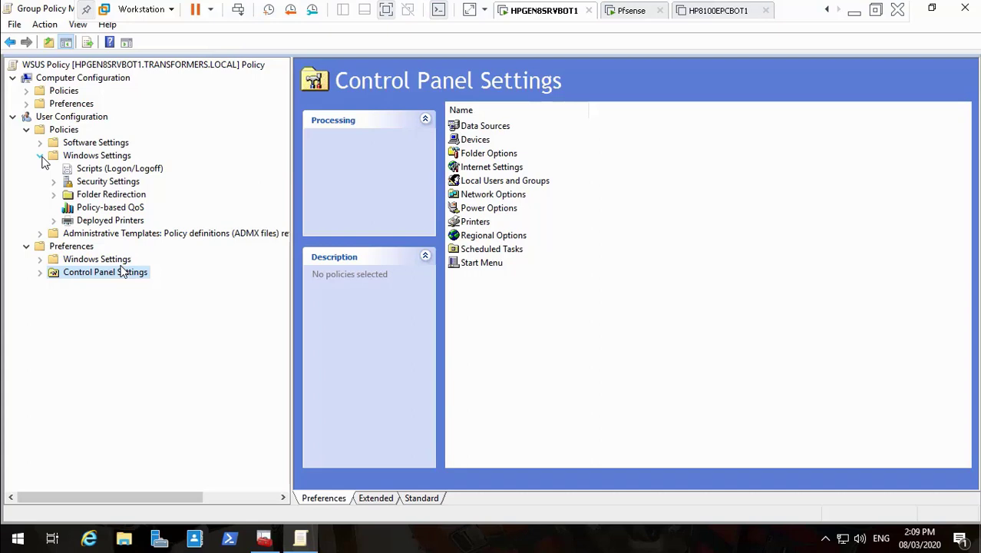
{"action": "left_click", "coordinate": [41, 156]}
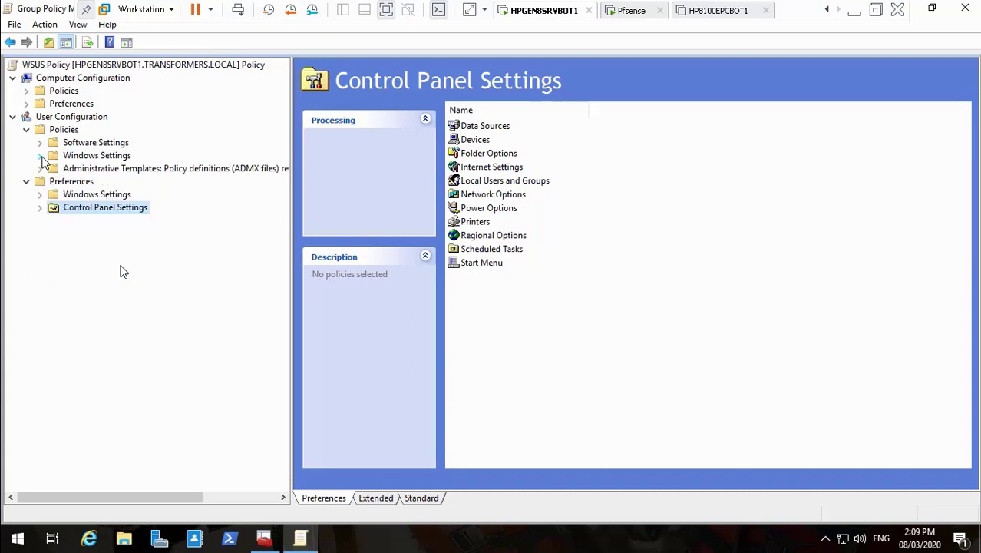
{"action": "left_click", "coordinate": [855, 11]}
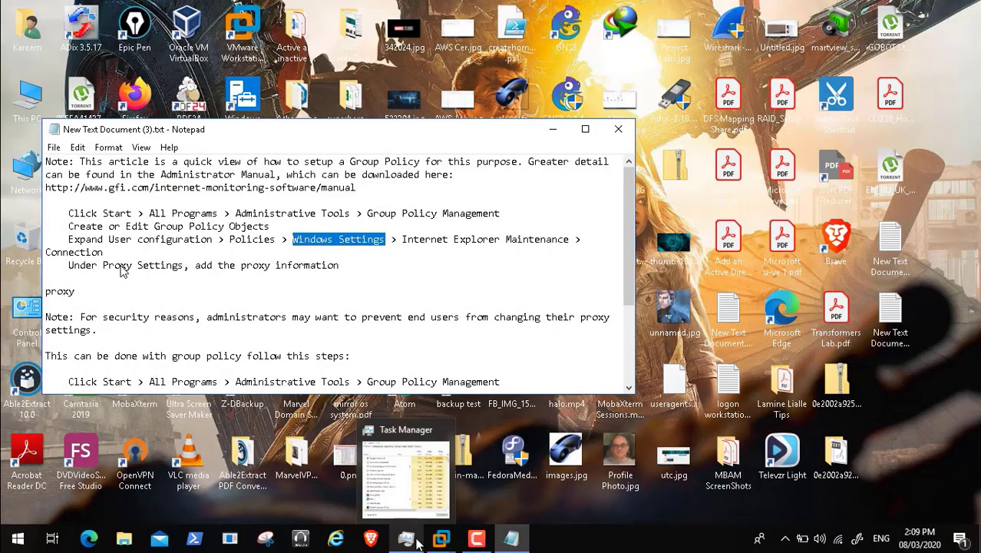
- Open This PC and the Data (D:) drive in File Explorer
{"action": "left_click", "coordinate": [478, 540]}
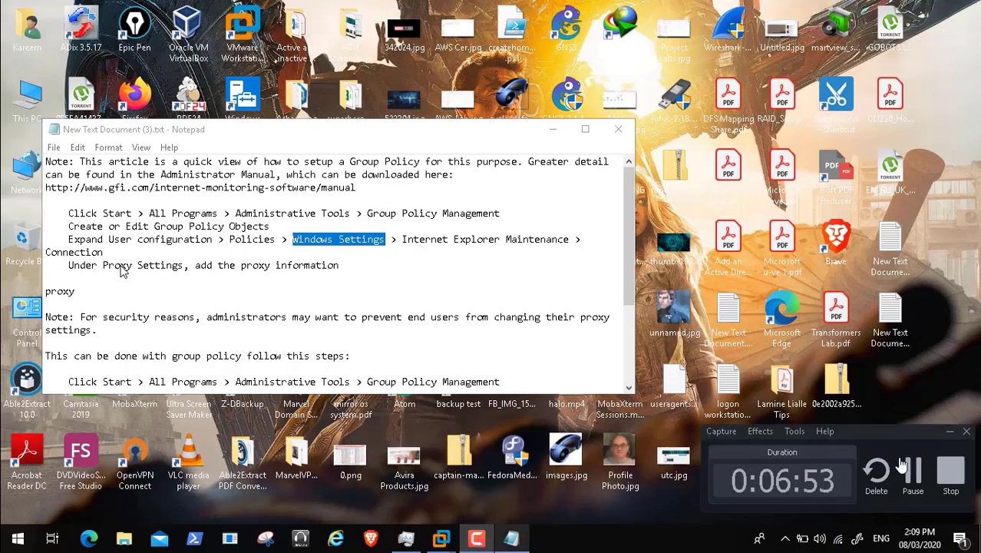
{"action": "left_click", "coordinate": [914, 470]}
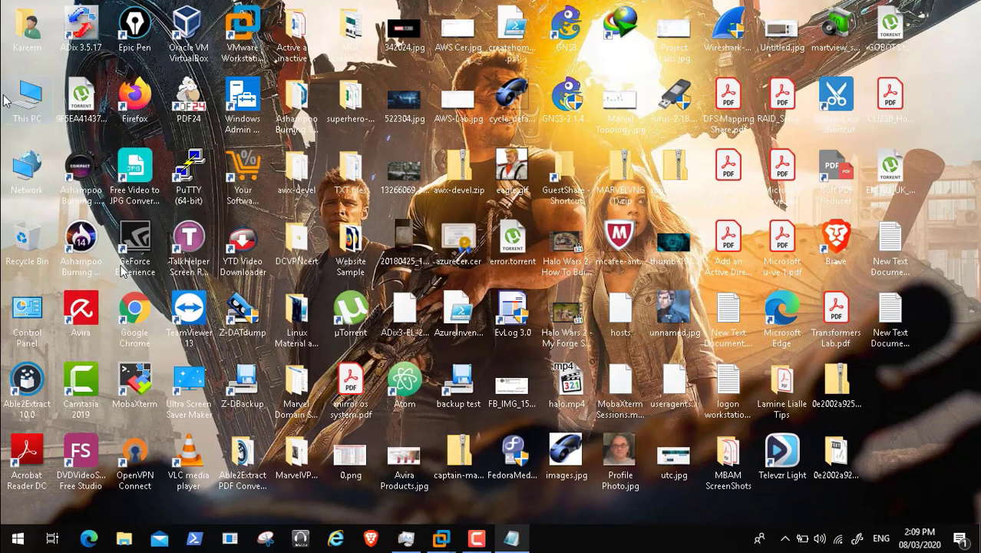
{"action": "double_click", "coordinate": [27, 96]}
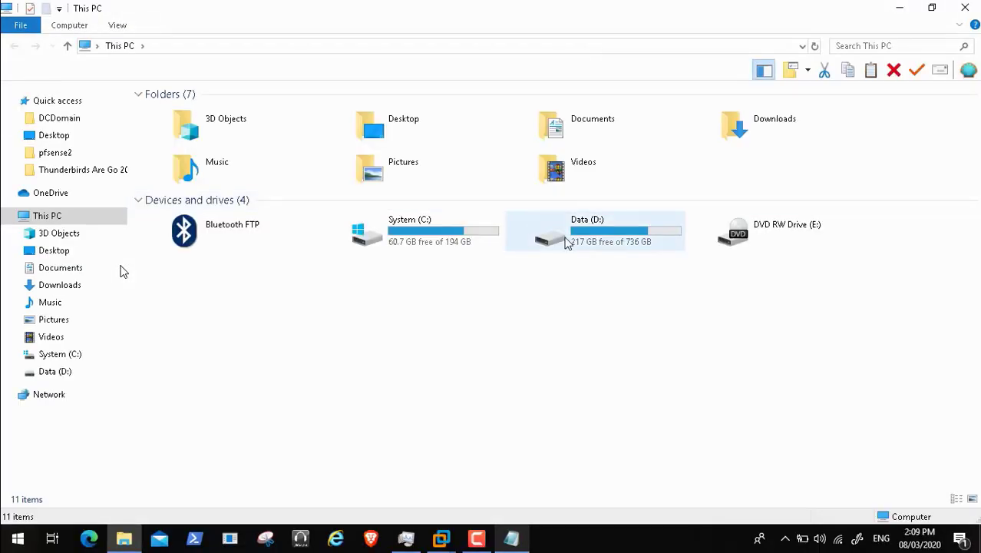
{"action": "left_click", "coordinate": [566, 243]}
{"action": "double_click", "coordinate": [566, 243]}
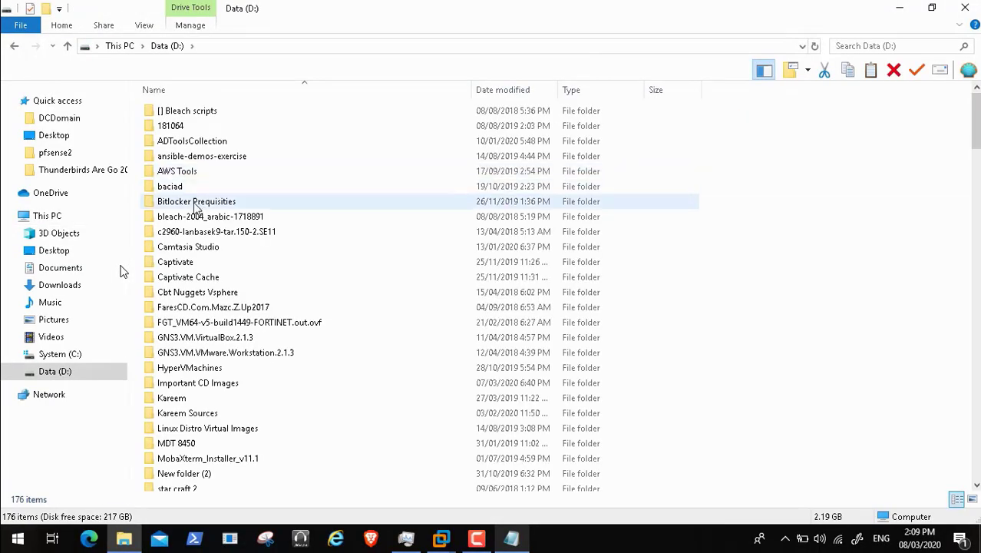
- Go to ADToolsCollection > Transformers > DCDomain and open Proxy Setting GPO Internet Explorer.pdf
{"action": "left_click", "coordinate": [200, 198]}
{"action": "double_click", "coordinate": [197, 141]}
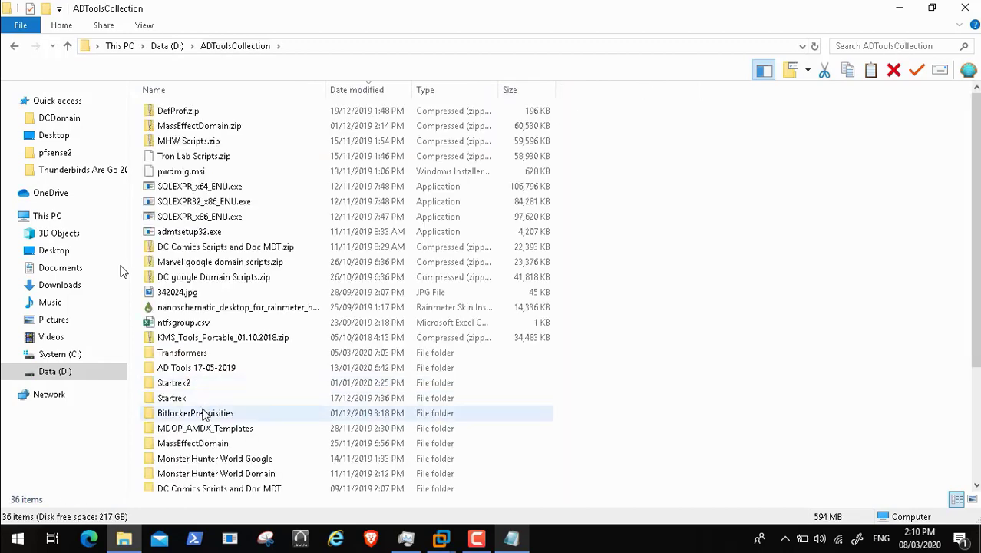
{"action": "double_click", "coordinate": [209, 353]}
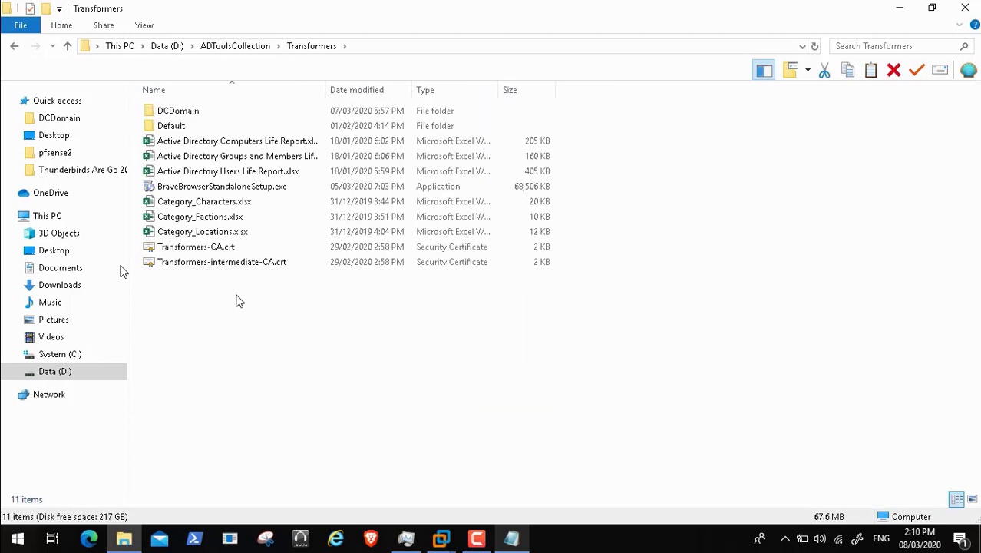
{"action": "double_click", "coordinate": [190, 112]}
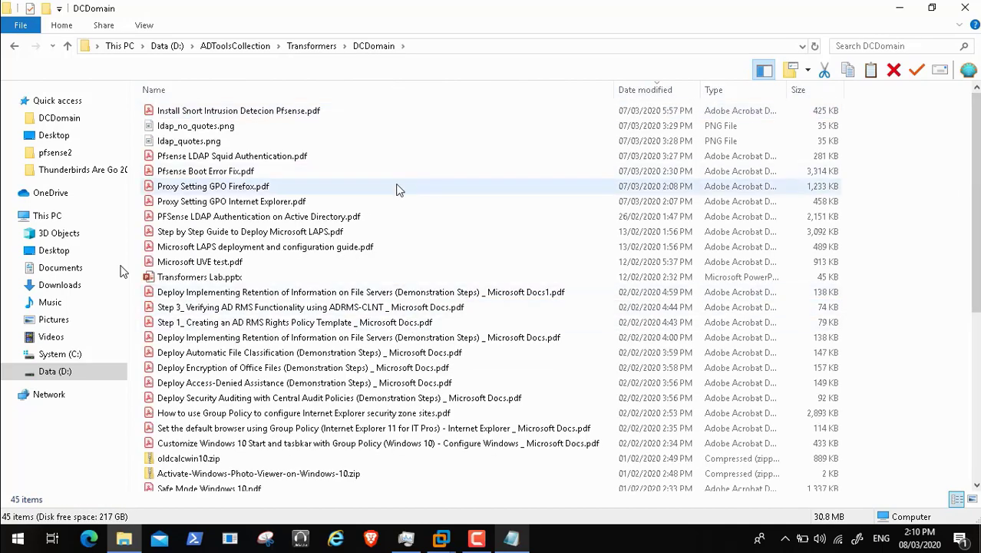
{"action": "left_click", "coordinate": [327, 203]}
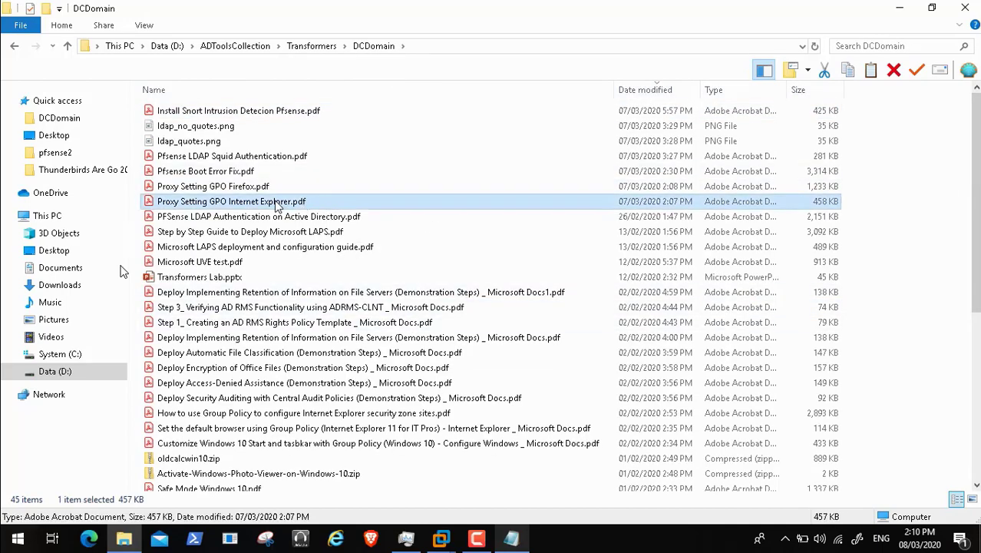
{"action": "mouse_move", "coordinate": [12, 545]}
{"action": "mouse_move", "coordinate": [248, 542]}
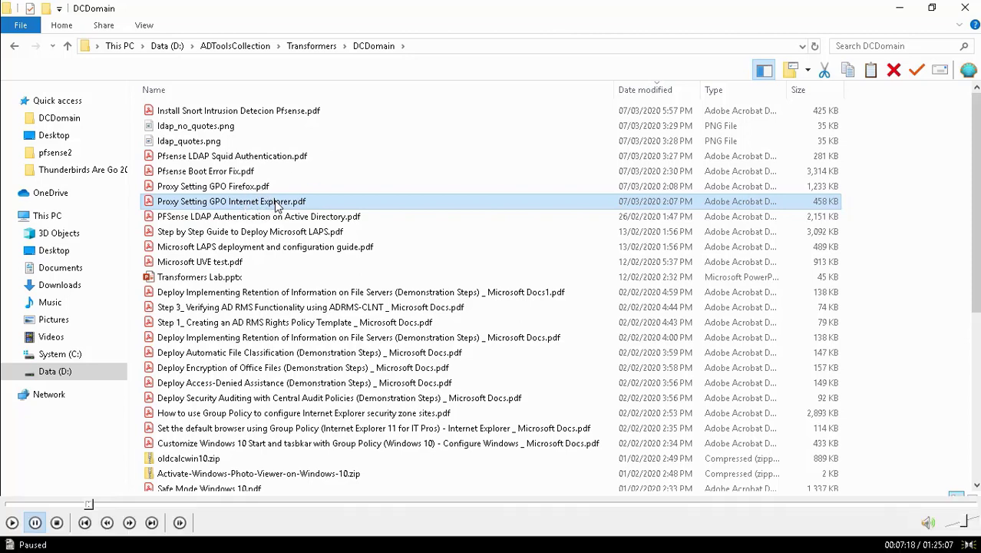
{"action": "left_click", "coordinate": [13, 522]}
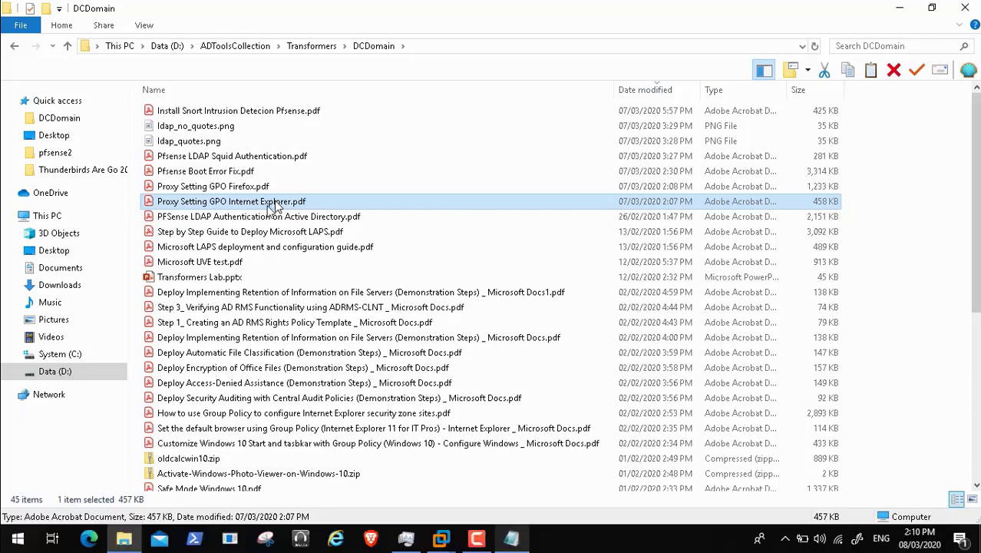
{"action": "double_click", "coordinate": [275, 202]}
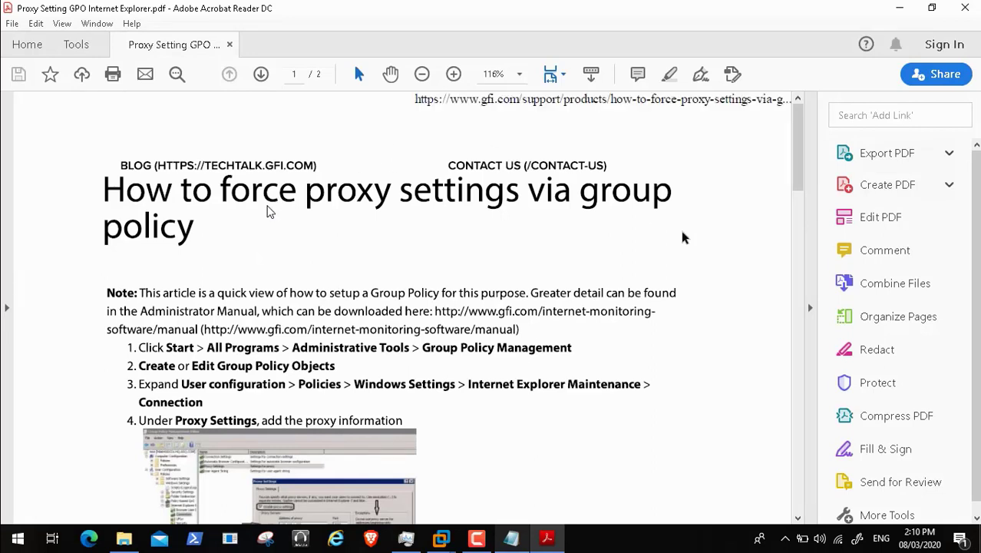
- Zoom the proxy guide to 200% and scroll to the Proxy Settings step's screenshot
{"action": "left_click_drag", "start_coordinate": [797, 166], "coordinate": [797, 201]}
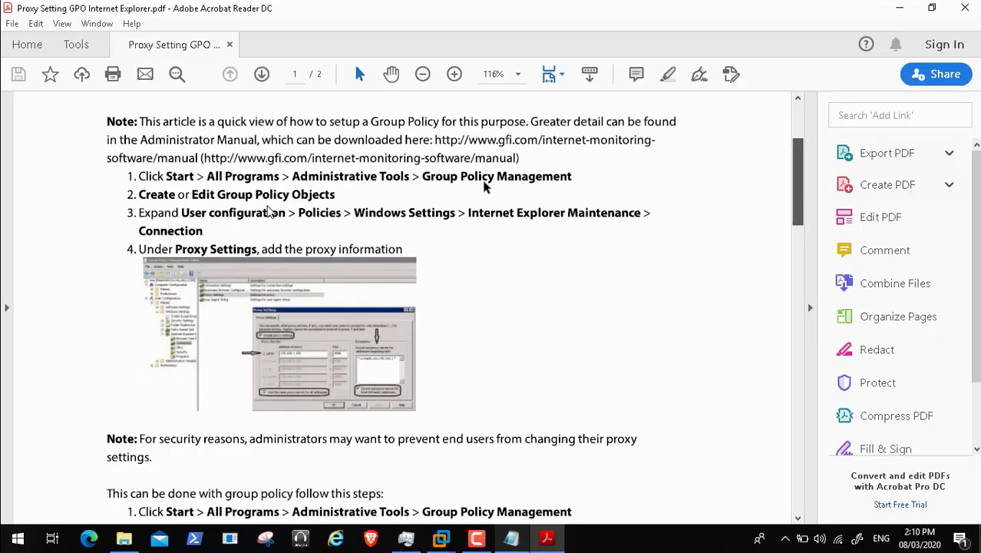
{"action": "left_click", "coordinate": [517, 74]}
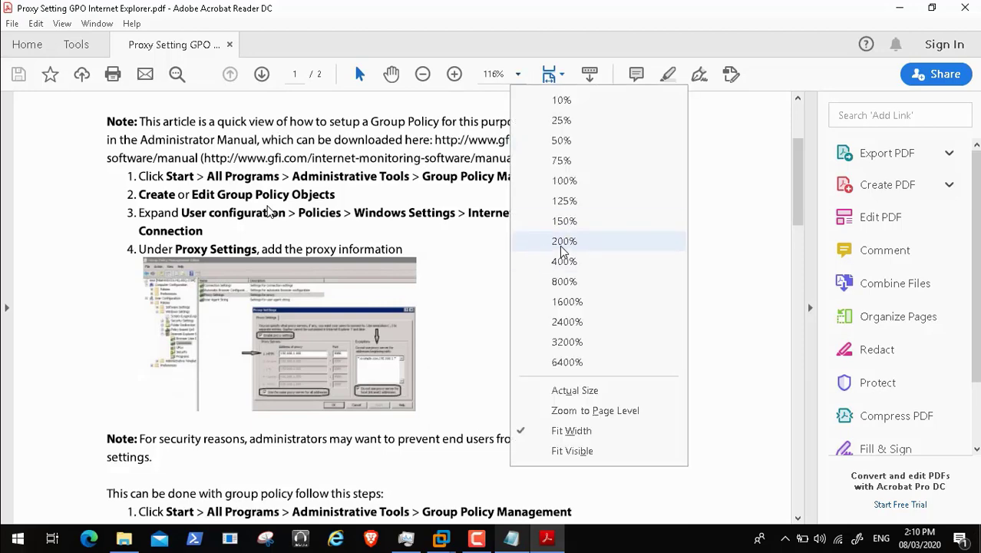
{"action": "left_click", "coordinate": [561, 242]}
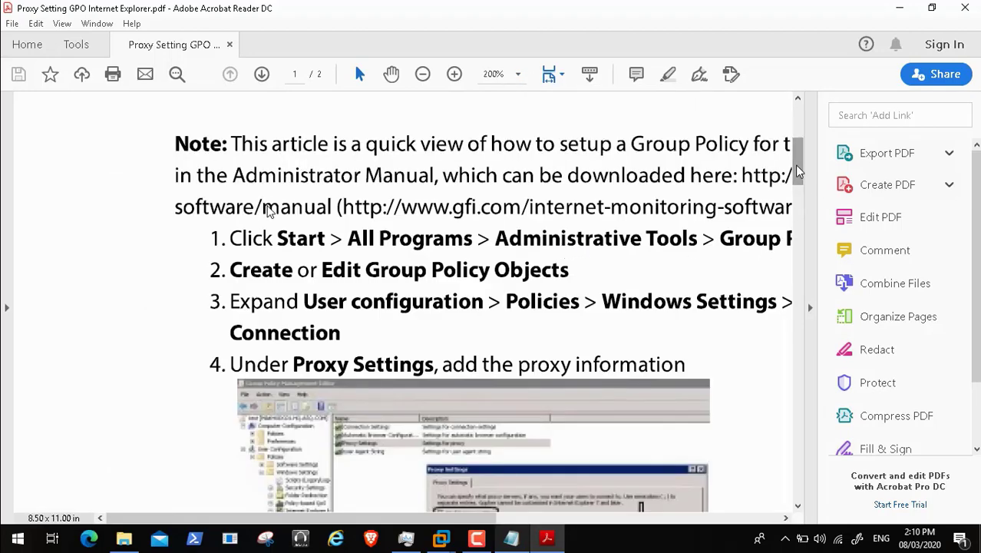
{"action": "left_click_drag", "start_coordinate": [796, 172], "coordinate": [798, 190]}
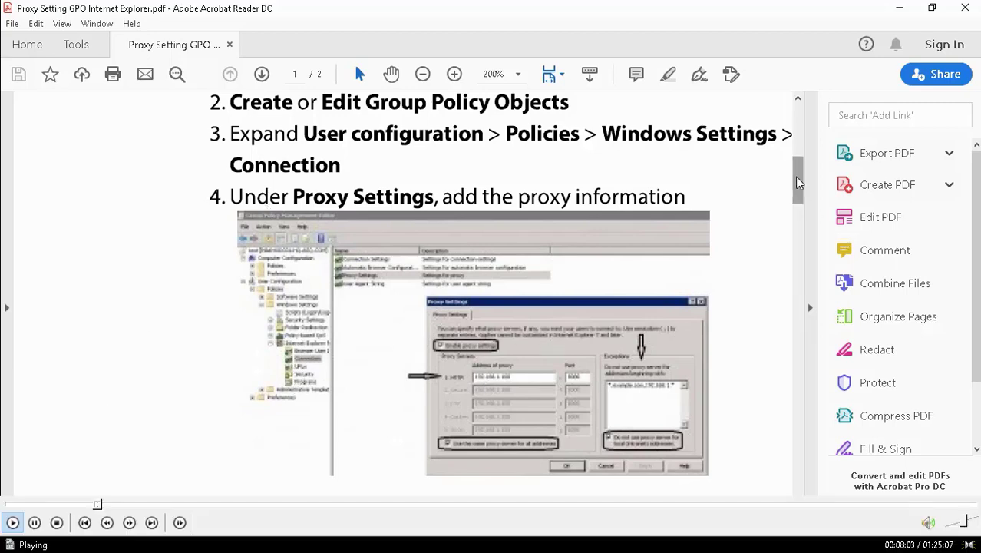
- Pause the player on the guide's steps for disabling the Connections page
{"action": "left_click", "coordinate": [33, 523]}
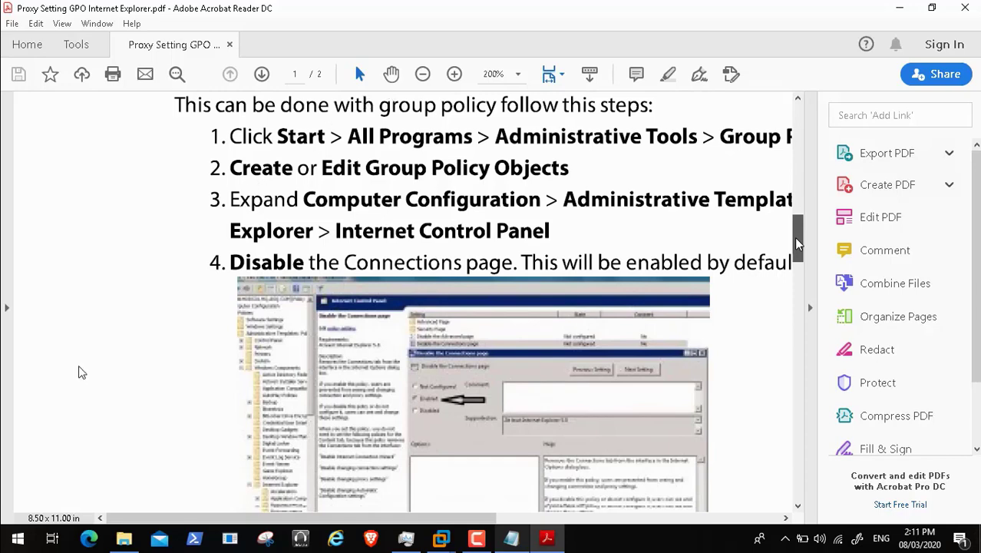
- Resume playback of the tutorial recording
{"action": "mouse_move", "coordinate": [37, 523]}
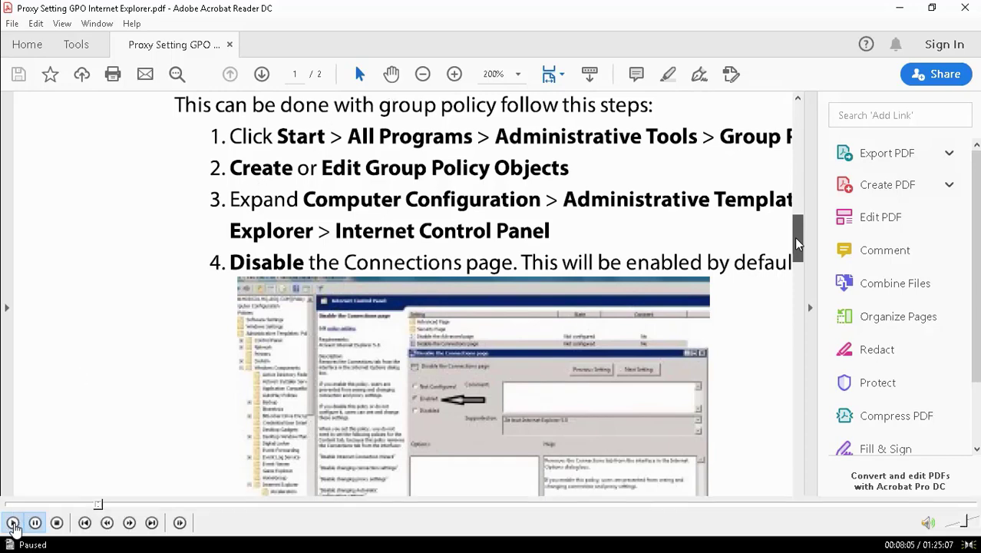
{"action": "left_click", "coordinate": [11, 522]}
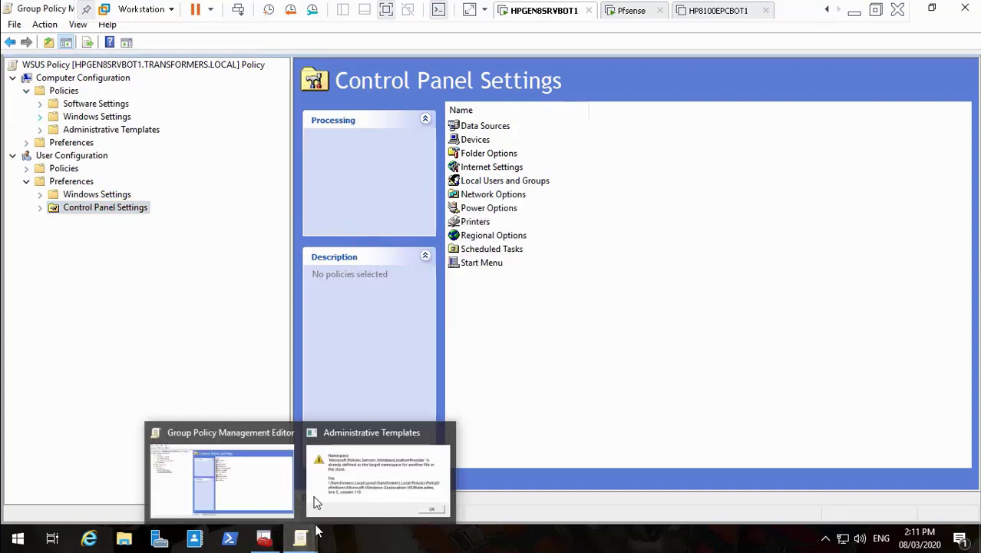
- Seek ahead to the LAN proxy settings part, then back to 08:51 and keep playing
{"action": "mouse_move", "coordinate": [265, 479]}
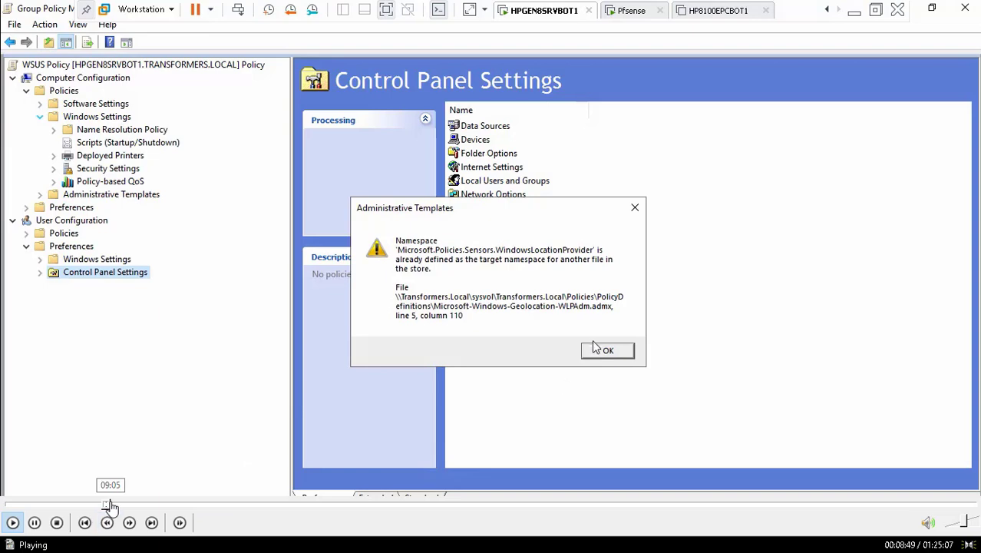
{"action": "left_click", "coordinate": [111, 505]}
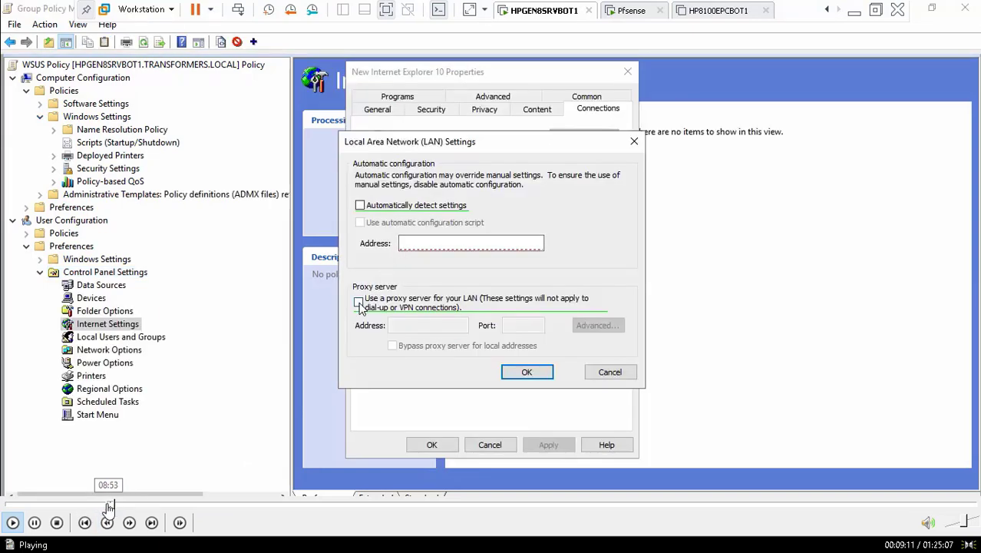
{"action": "left_click", "coordinate": [107, 505]}
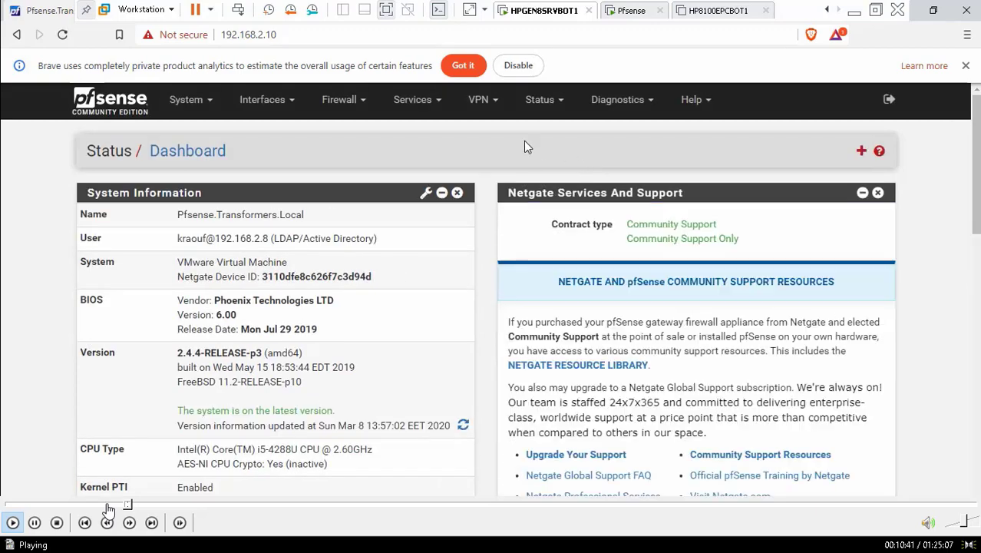
- Open Services > Squid Proxy Server and copy the proxy port value 3128
{"action": "left_click", "coordinate": [440, 101]}
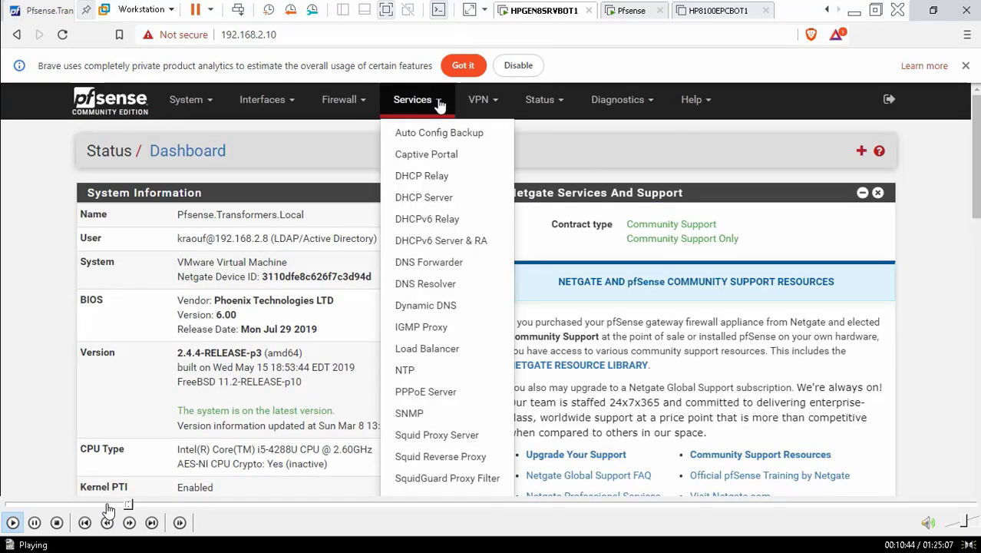
{"action": "left_click", "coordinate": [443, 442]}
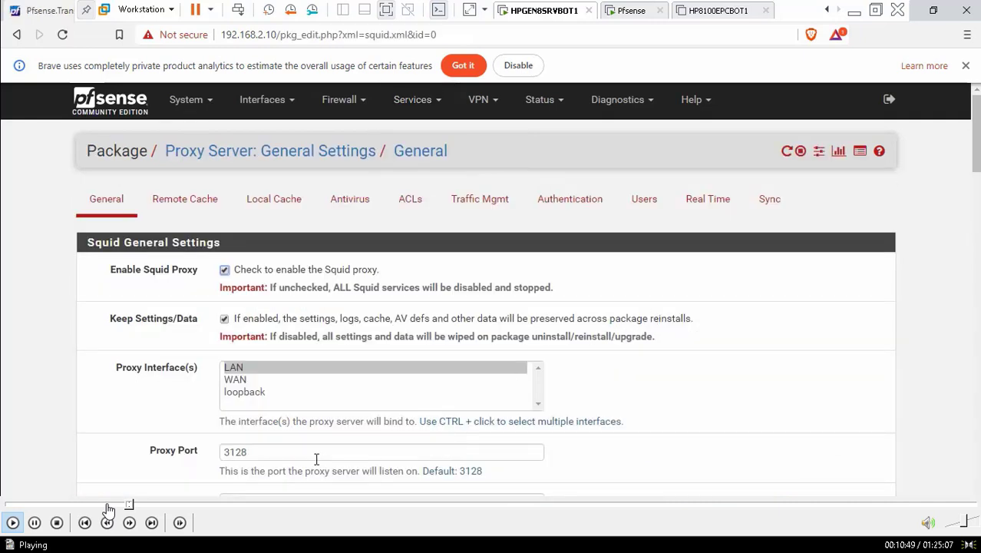
{"action": "left_click", "coordinate": [244, 453]}
{"action": "double_click", "coordinate": [244, 452]}
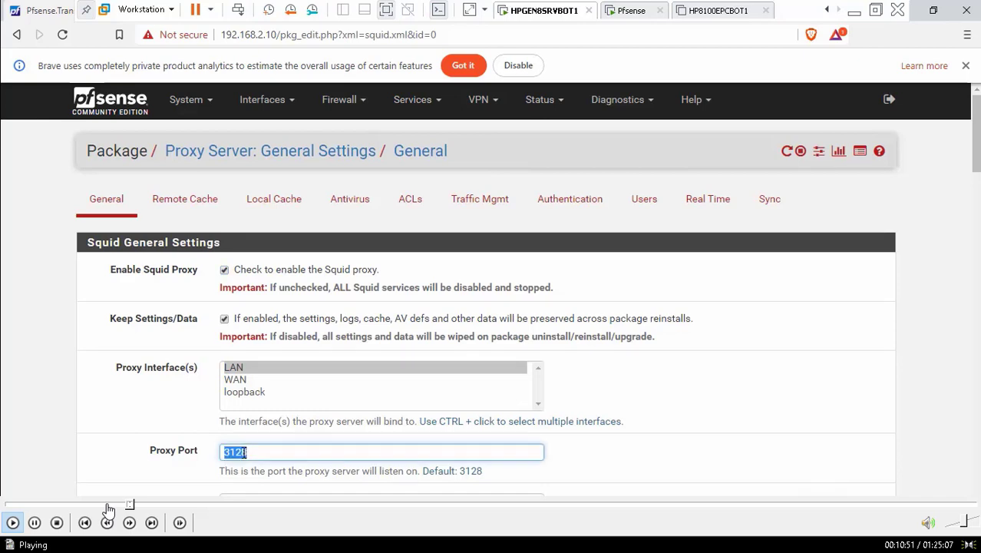
{"action": "right_click", "coordinate": [244, 452]}
{"action": "left_click", "coordinate": [340, 260]}
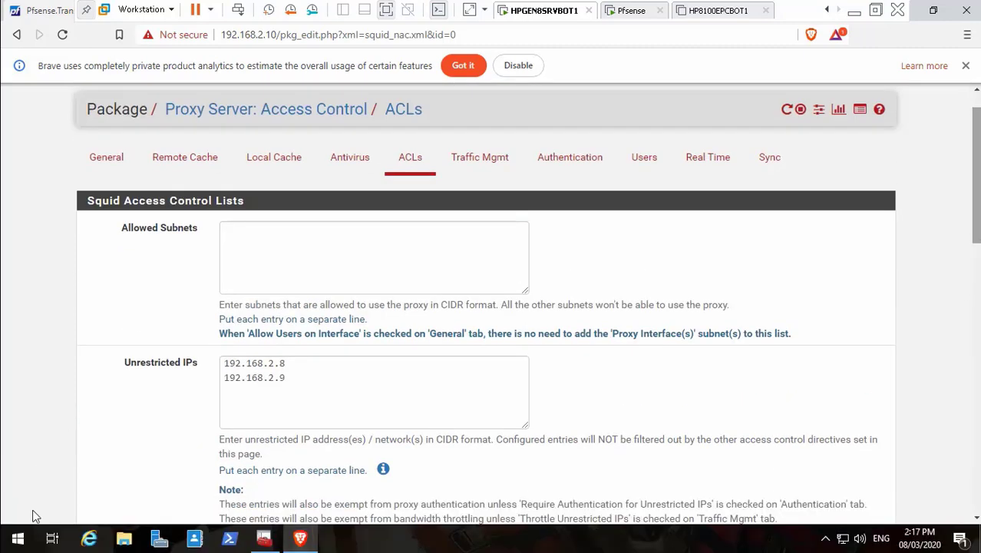
- Pause the recording briefly, then resume playback
{"action": "left_click", "coordinate": [34, 523]}
{"action": "mouse_move", "coordinate": [2, 541]}
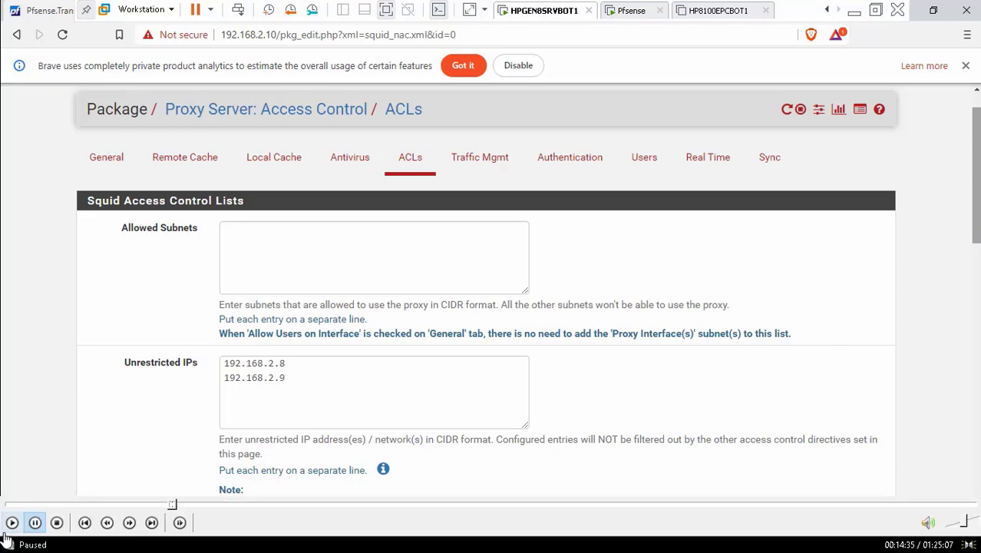
{"action": "left_click", "coordinate": [11, 522]}
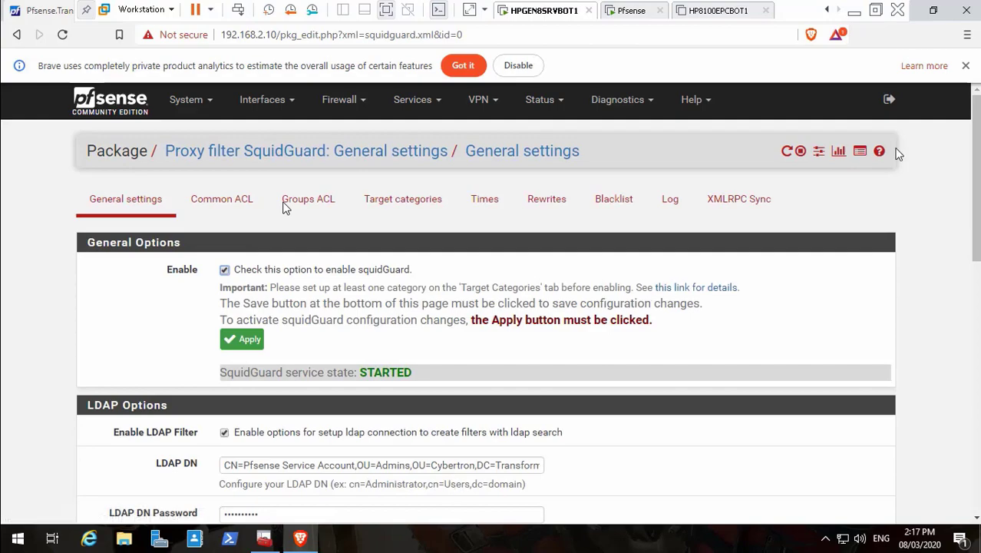
- Scroll through SquidGuard's General settings and then its Common ACL tab
{"action": "scroll", "coordinate": [973, 165], "scroll_direction": "down", "scroll_amount": 10}
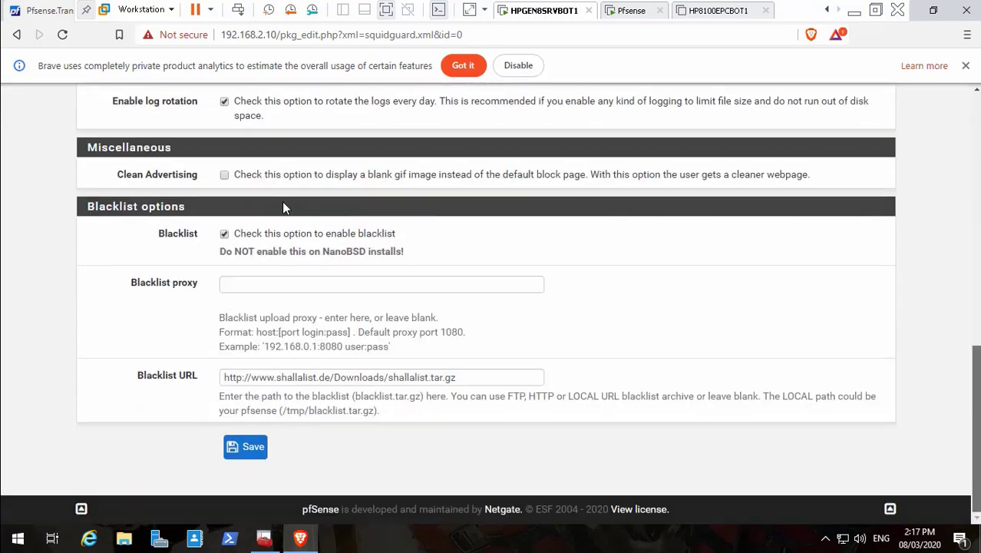
{"action": "scroll", "coordinate": [282, 201], "scroll_direction": "up", "scroll_amount": 5}
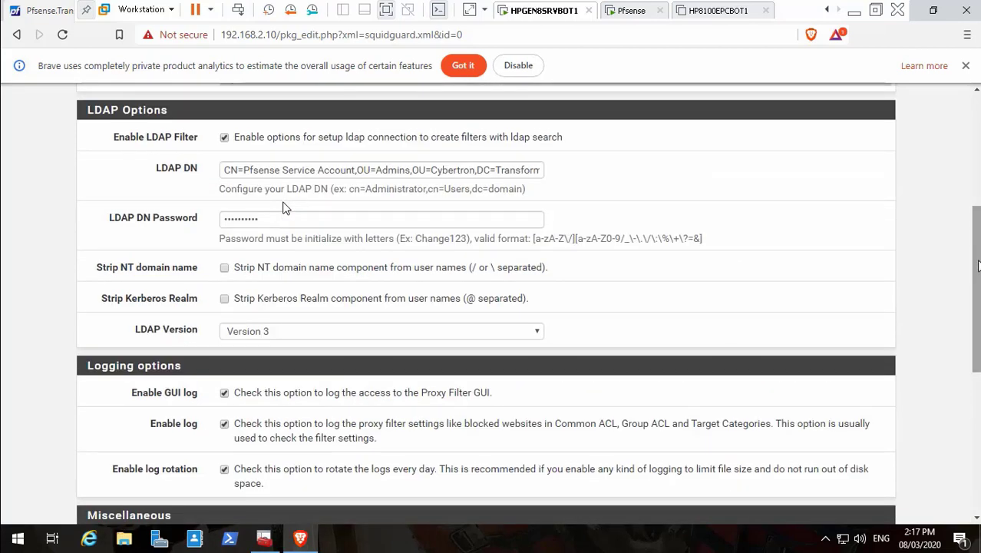
{"action": "scroll", "coordinate": [282, 207], "scroll_direction": "up", "scroll_amount": 4}
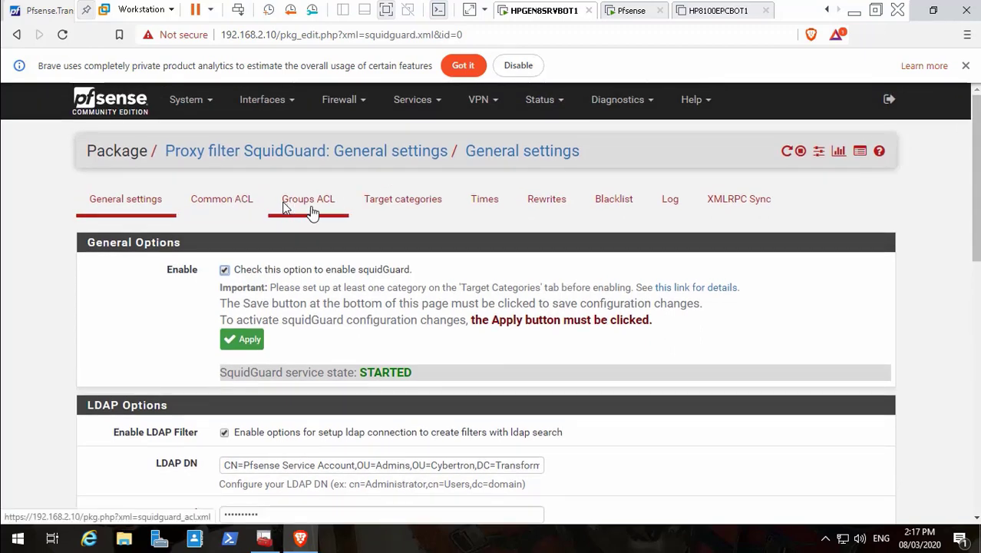
{"action": "left_click", "coordinate": [237, 202]}
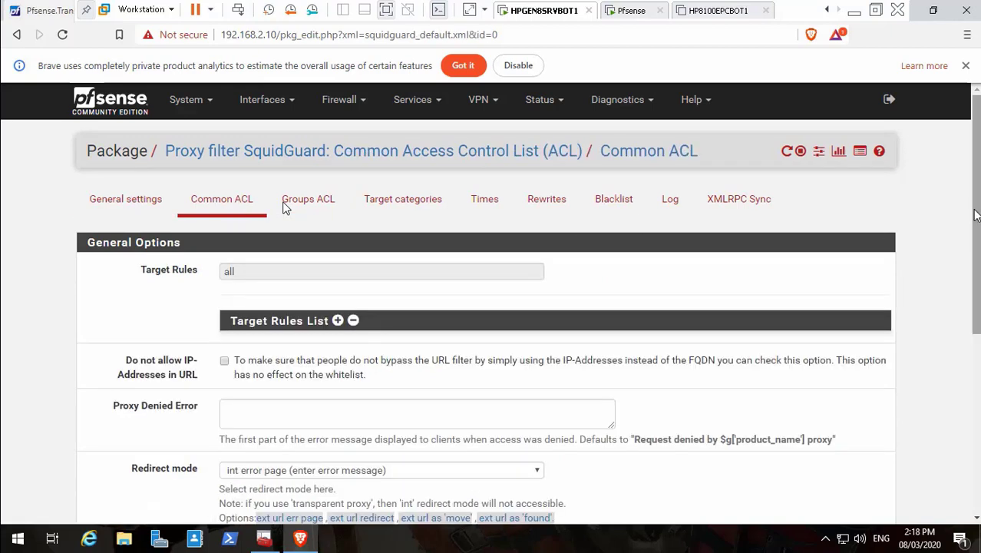
{"action": "scroll", "coordinate": [284, 207], "scroll_direction": "down", "scroll_amount": 4}
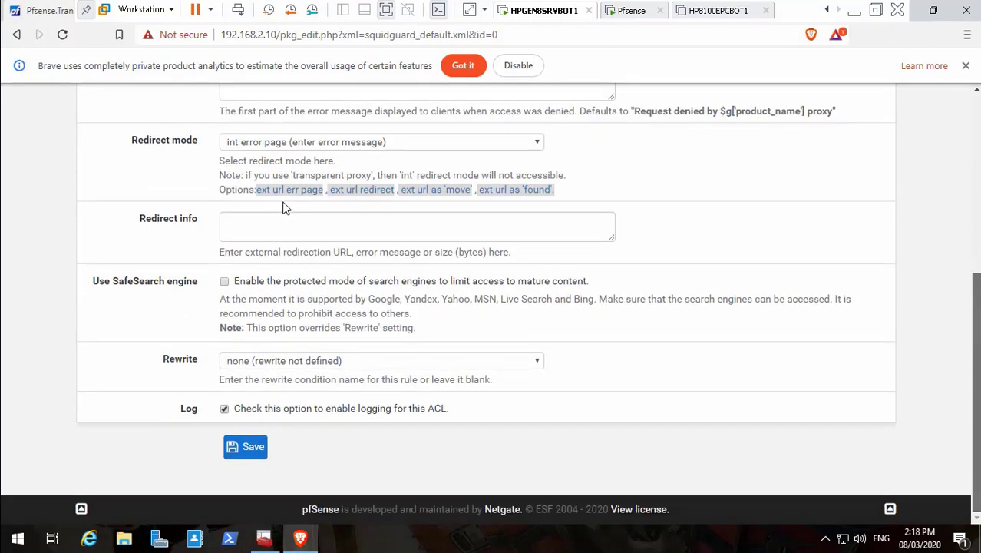
{"action": "scroll", "coordinate": [284, 207], "scroll_direction": "up", "scroll_amount": 5}
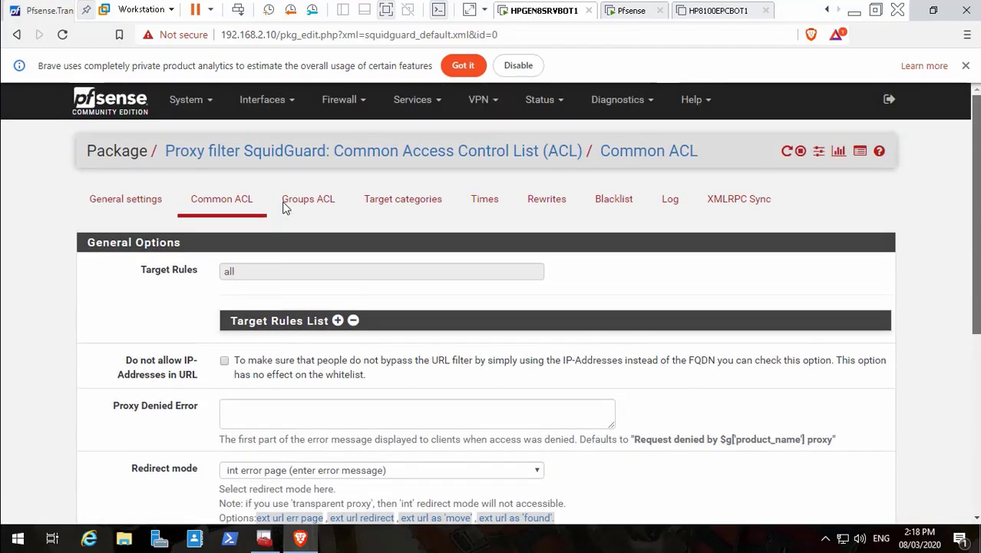
- Check Groups ACL (TR_Advanced) and Target categories listing BlockSocialMedia, then minimise the VM
{"action": "left_click", "coordinate": [323, 205]}
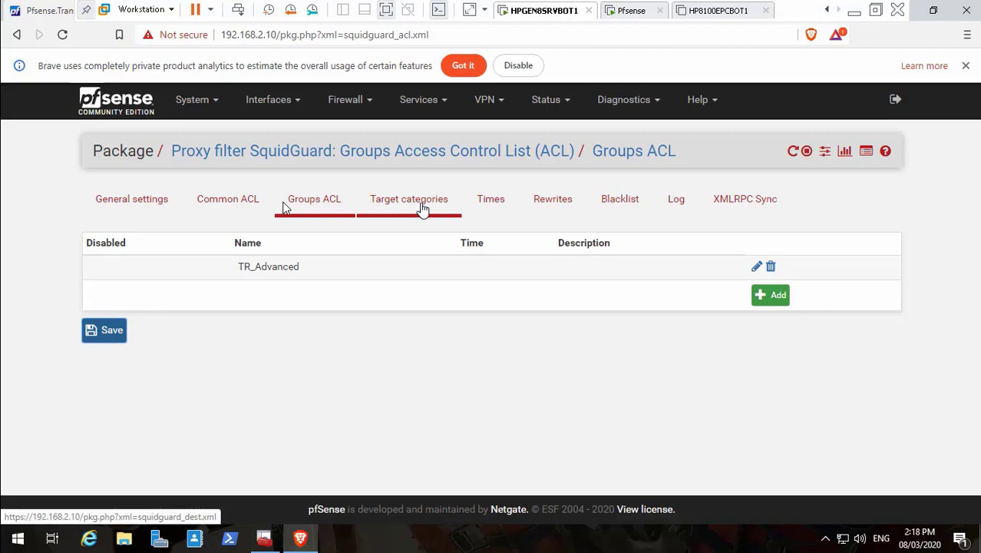
{"action": "left_click", "coordinate": [422, 208]}
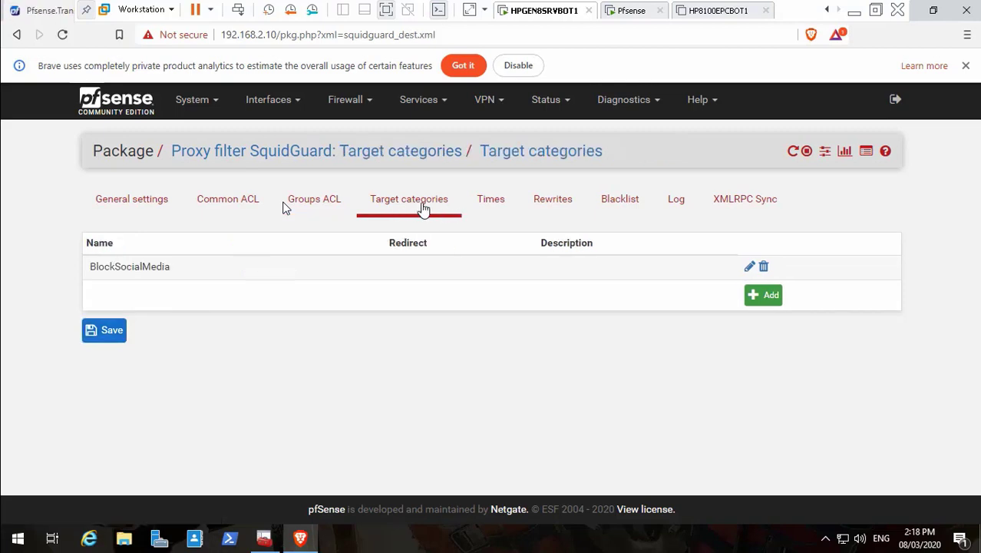
{"action": "left_click", "coordinate": [854, 10]}
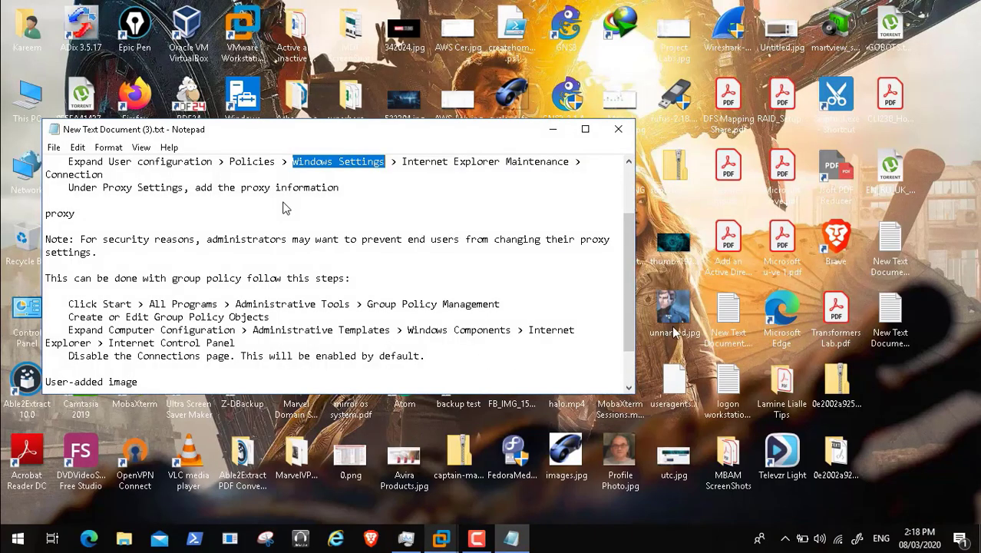
- Minimize the Notepad notes, which end with the 192.168.2.8/192.168.2.9 proxy bypass, to show the host desktop
{"action": "left_click_drag", "start_coordinate": [627, 303], "coordinate": [630, 371]}
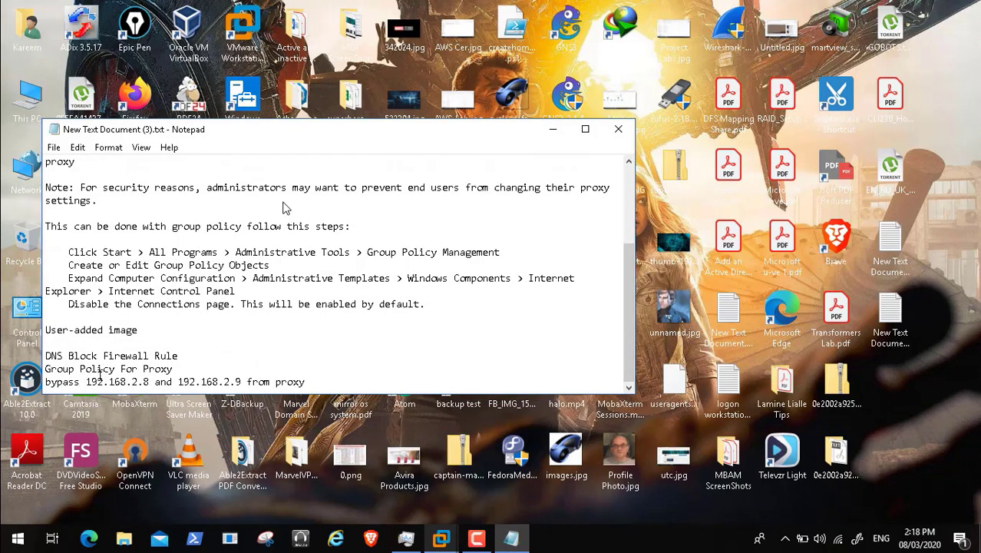
{"action": "left_click", "coordinate": [550, 130]}
{"action": "left_click", "coordinate": [477, 539]}
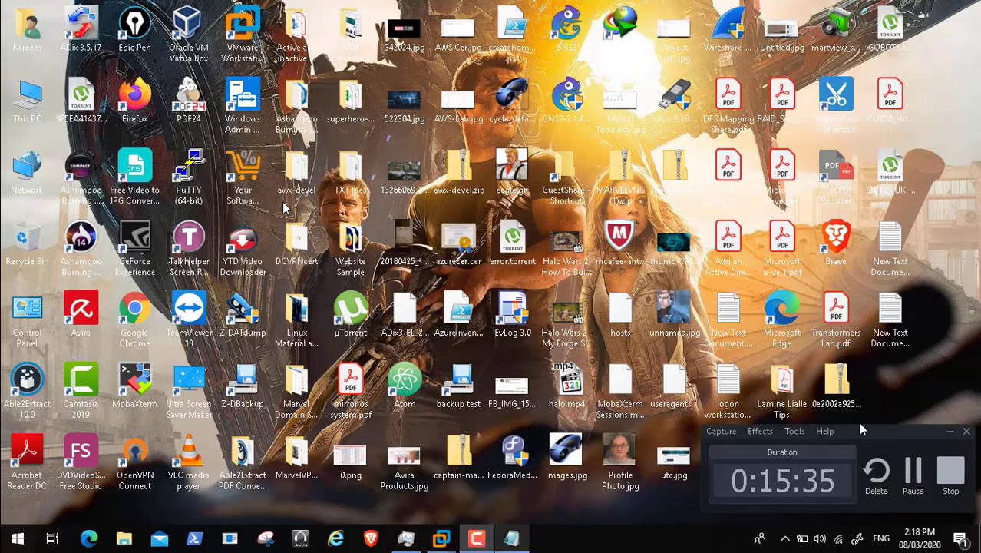
{"action": "left_click", "coordinate": [910, 470]}
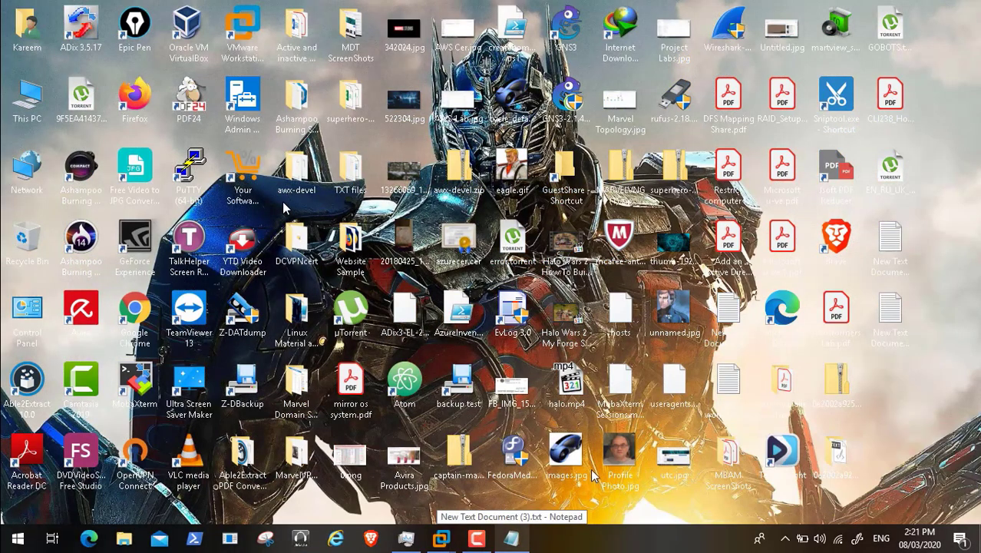
- Bring VMware Workstation forward, glance at the HPGEN8SRVBOT1 and pfSense VMs, and exit full screen
{"action": "mouse_move", "coordinate": [441, 539]}
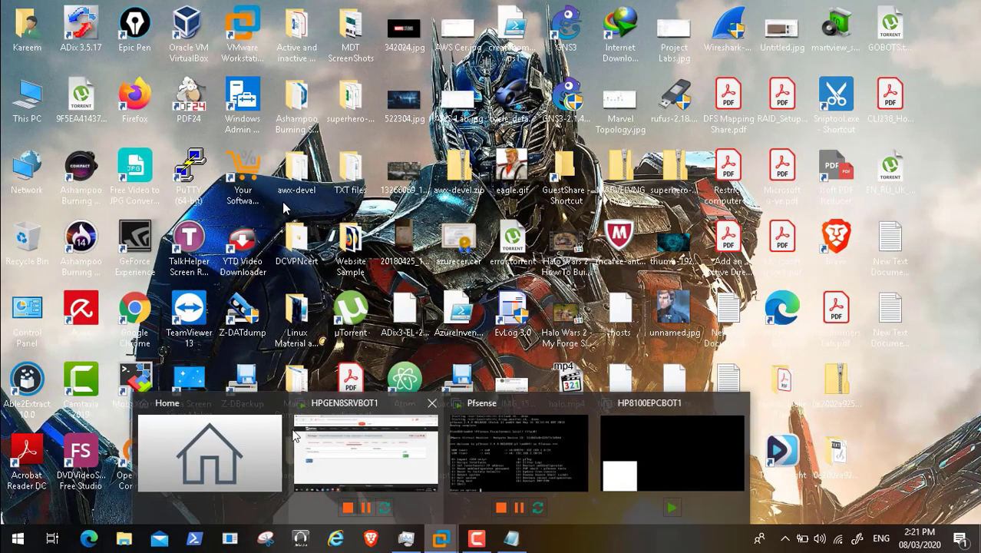
{"action": "left_click", "coordinate": [242, 449]}
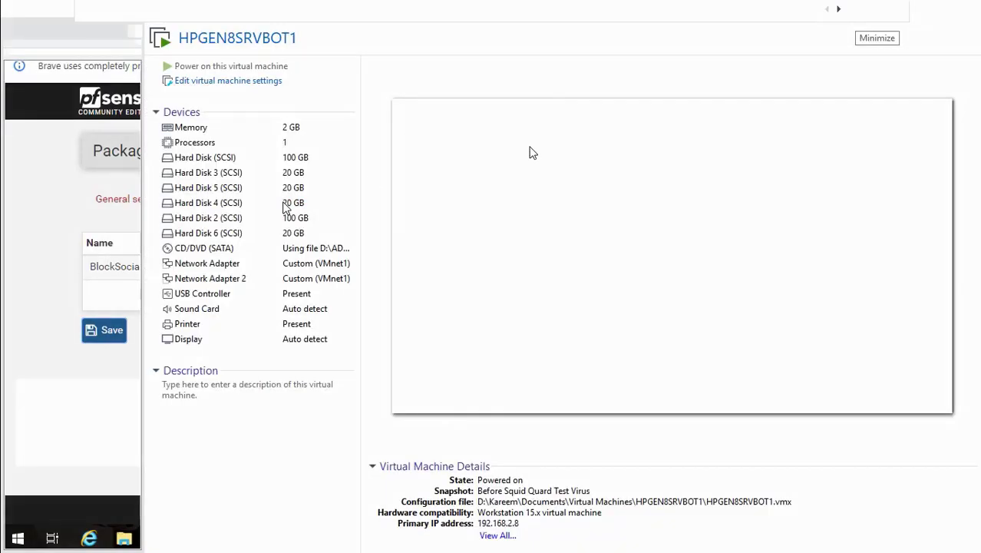
{"action": "left_click", "coordinate": [569, 13]}
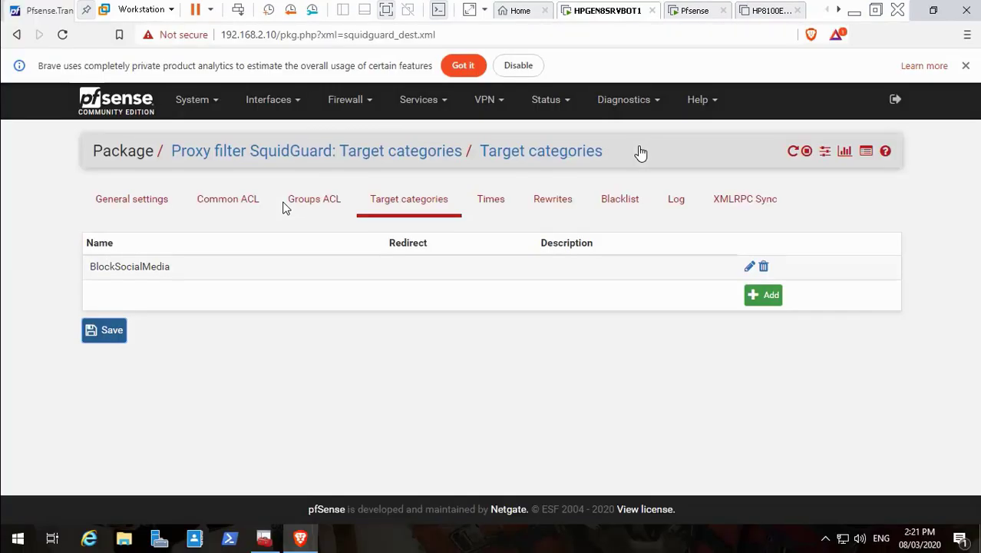
{"action": "left_click", "coordinate": [680, 14]}
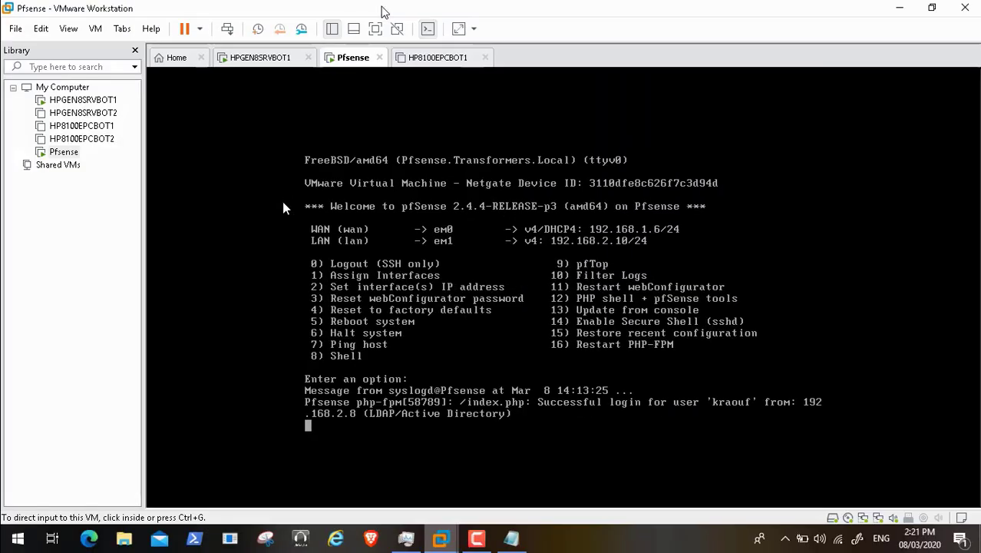
{"action": "left_click", "coordinate": [386, 10]}
- Return to the HPGEN8SRVBOT1 VM and minimize its SquidGuard browser to reveal the server desktop
{"action": "left_click", "coordinate": [443, 60]}
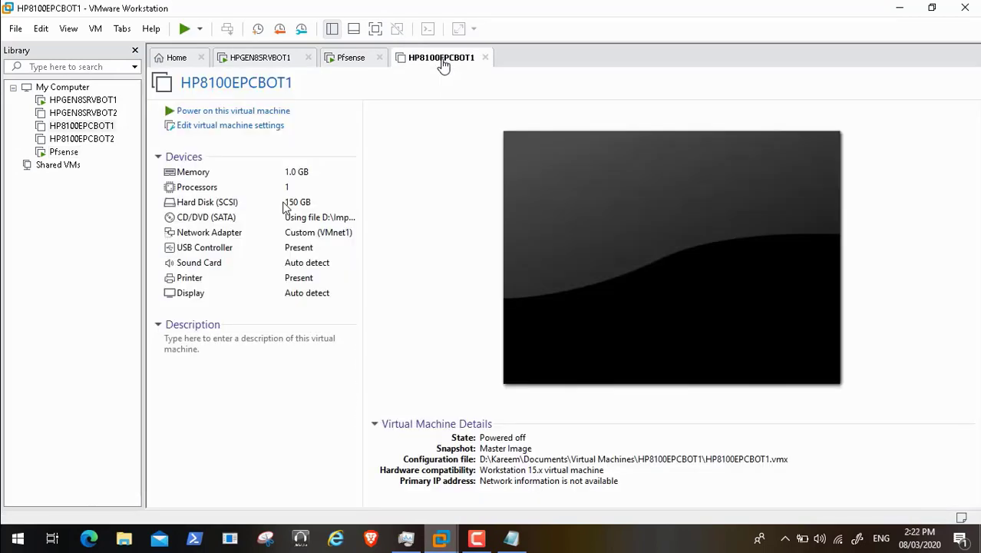
{"action": "left_click", "coordinate": [273, 61]}
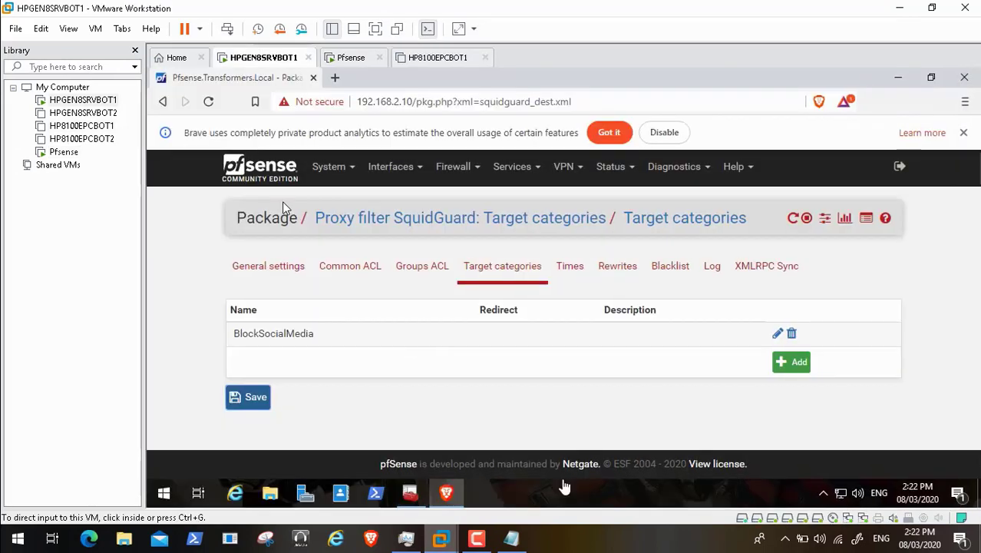
{"action": "left_click", "coordinate": [477, 538]}
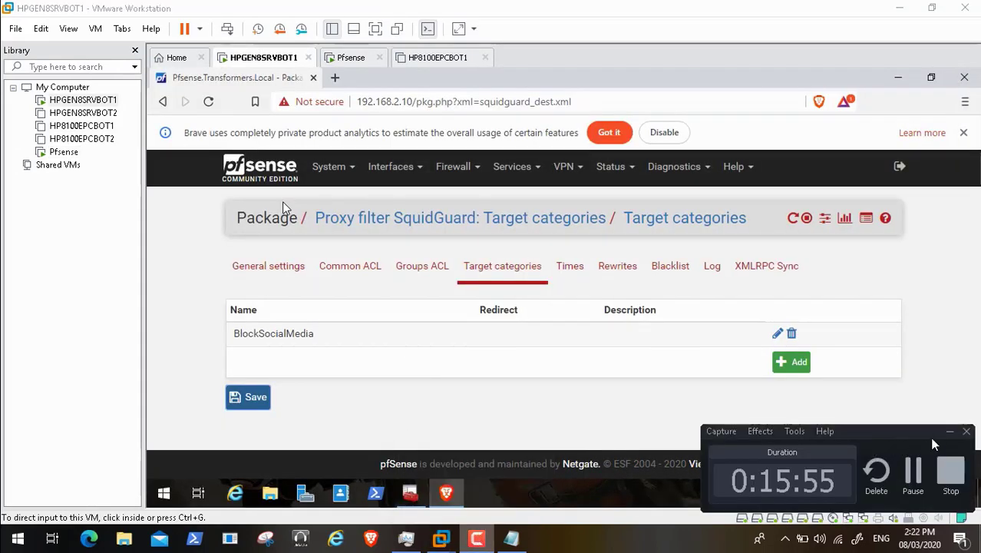
{"action": "left_click", "coordinate": [949, 432]}
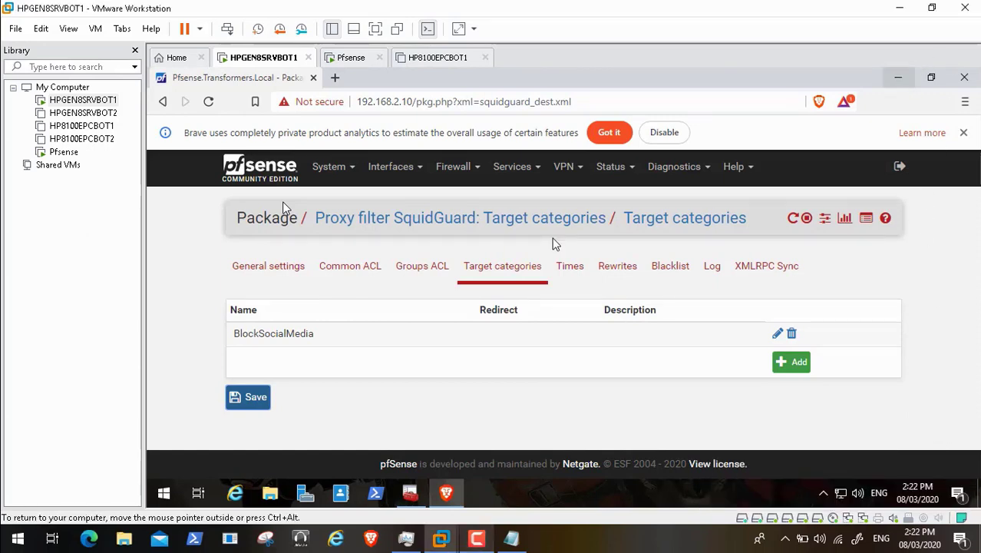
{"action": "left_click", "coordinate": [898, 78]}
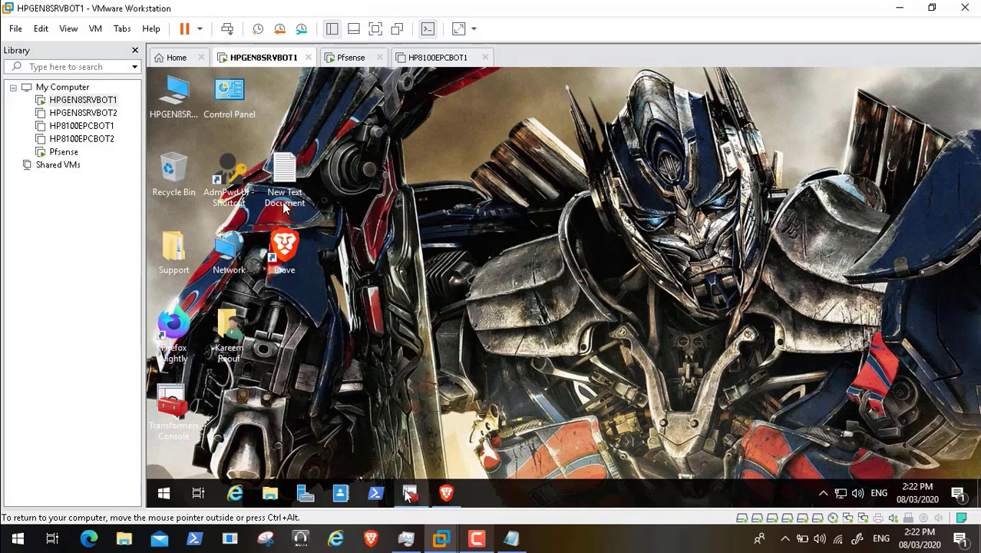
- Restore Transformers Console maximized and collapse the Group Policy Management branch
{"action": "left_click", "coordinate": [408, 494]}
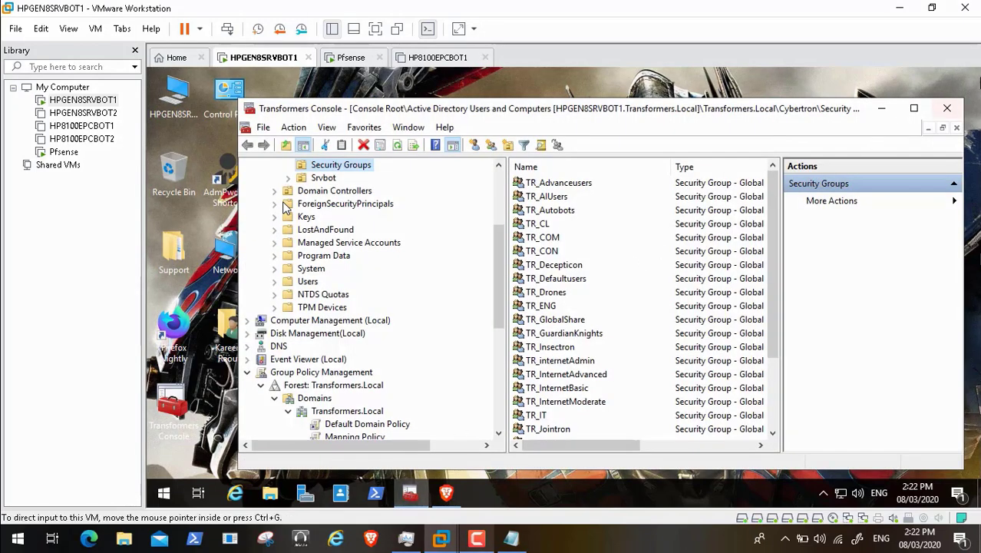
{"action": "left_click", "coordinate": [915, 110]}
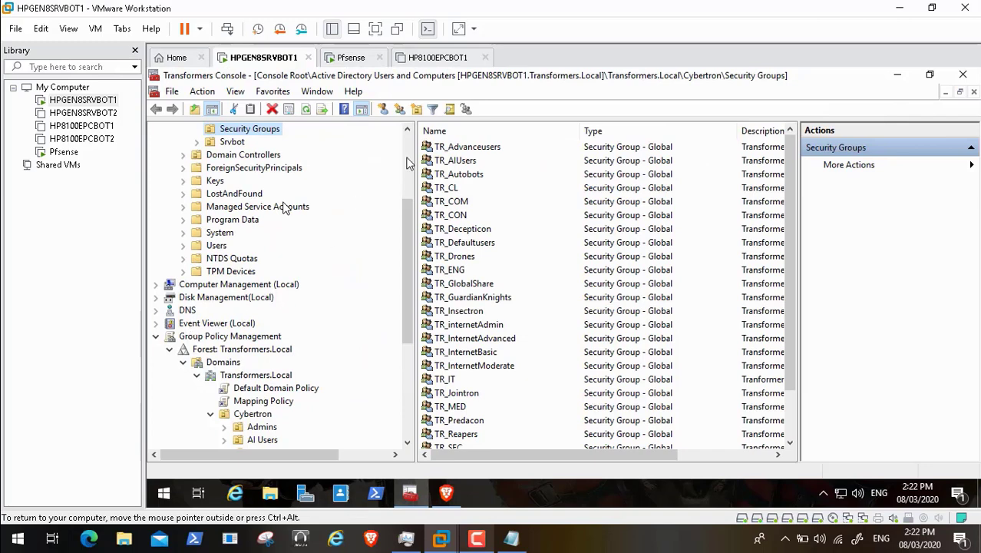
{"action": "left_click", "coordinate": [156, 336]}
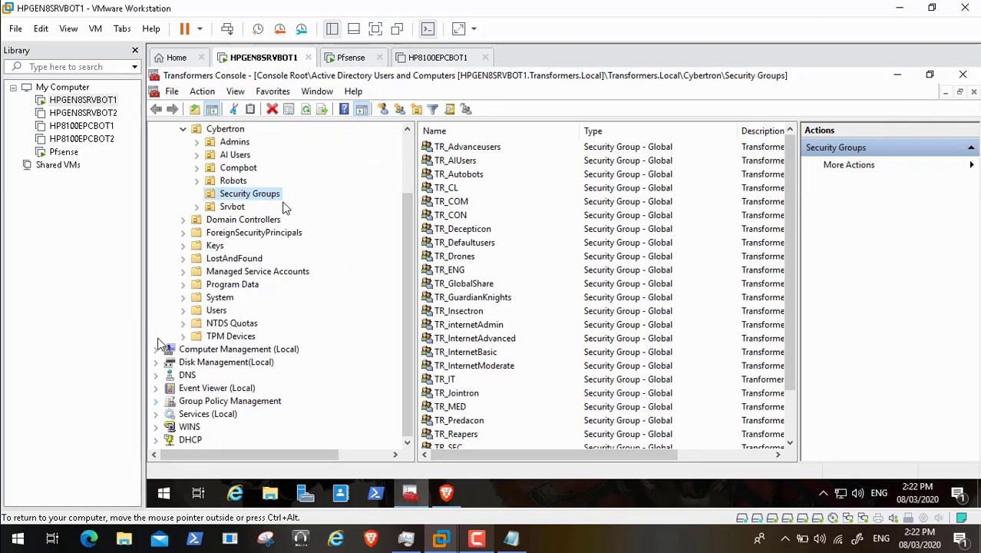
- Expand DHCP > hpgen8srvbot1 > IPv4, view Server Options and Policies, and expand the 192.168.2.0 scope
{"action": "left_click", "coordinate": [157, 440]}
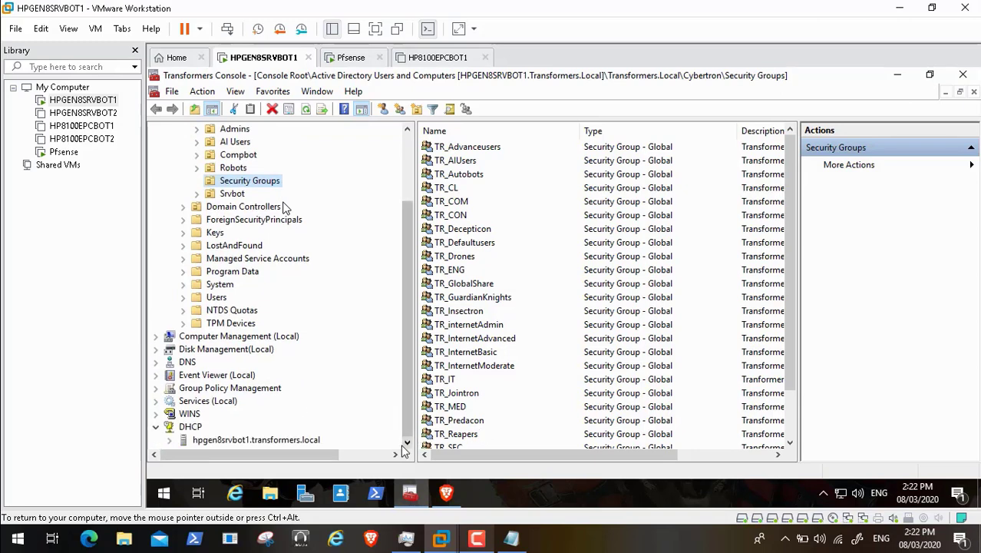
{"action": "left_click", "coordinate": [170, 440]}
{"action": "left_click", "coordinate": [408, 443]}
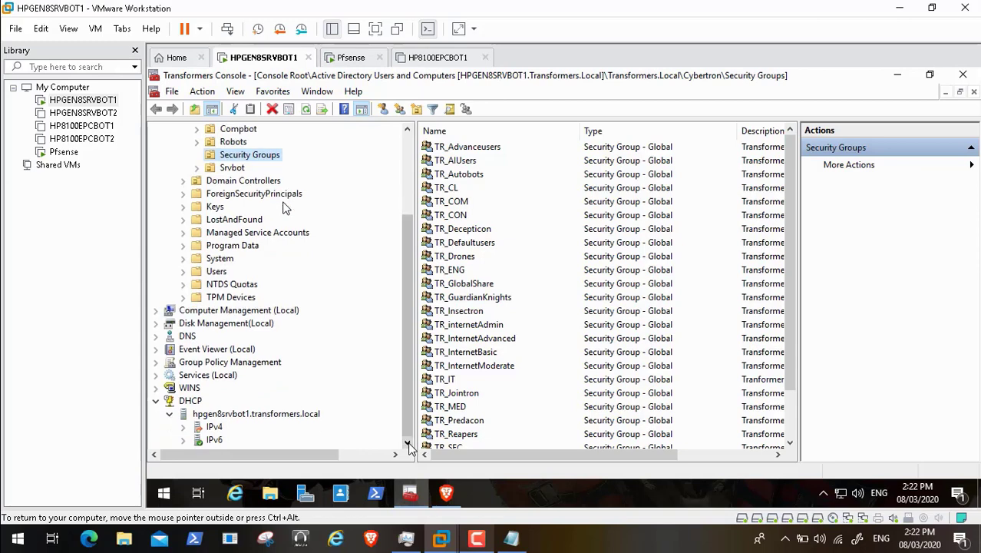
{"action": "left_click", "coordinate": [184, 428]}
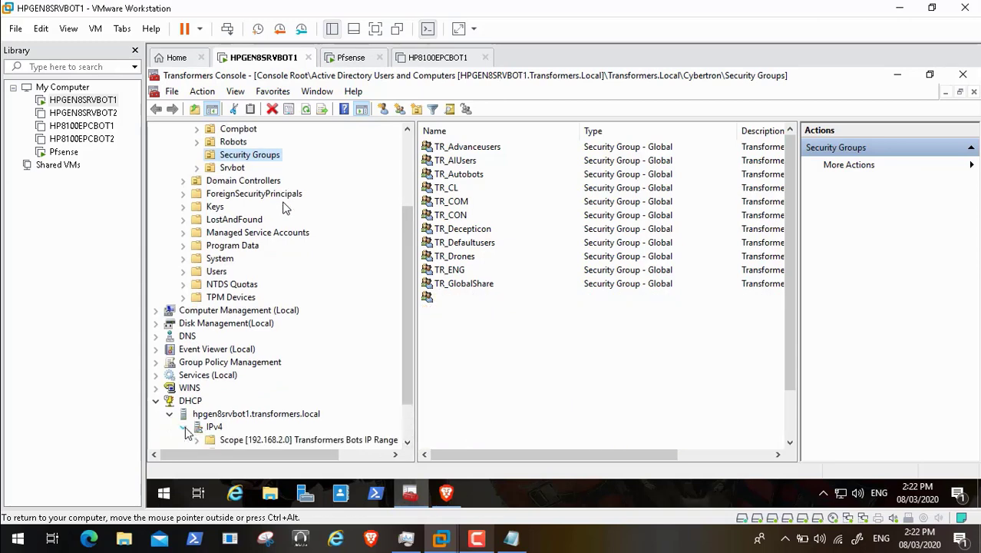
{"action": "left_click", "coordinate": [408, 432]}
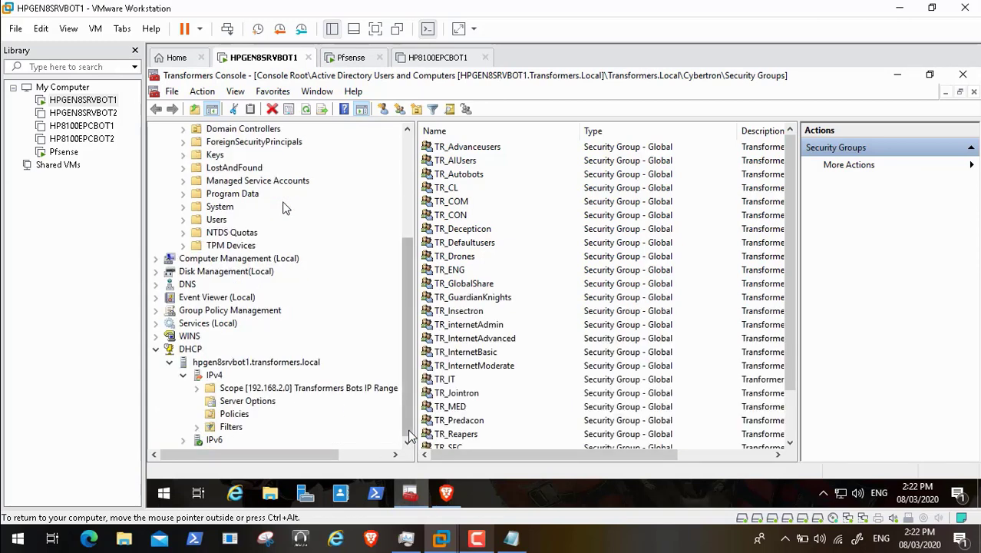
{"action": "left_click", "coordinate": [225, 404]}
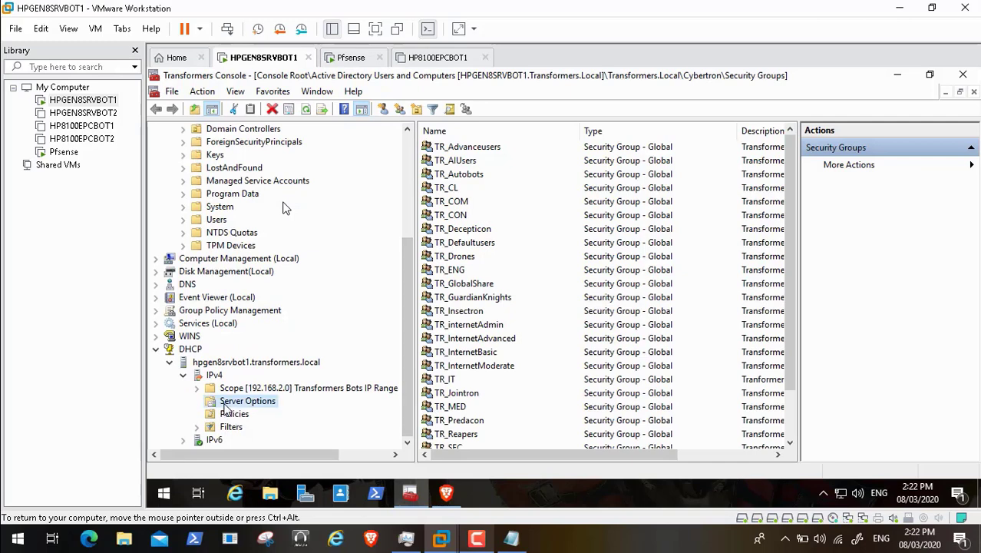
{"action": "left_click", "coordinate": [234, 415]}
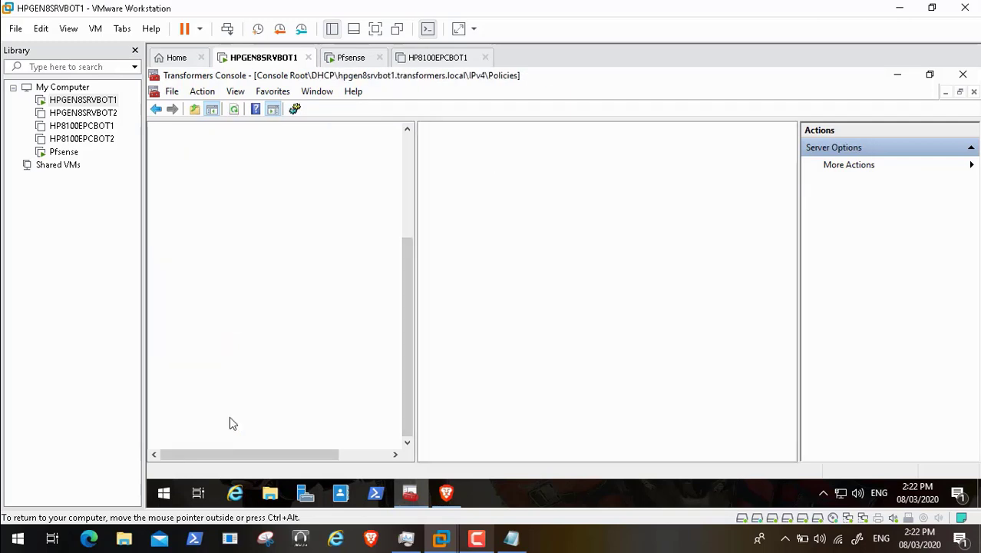
{"action": "left_click", "coordinate": [197, 389]}
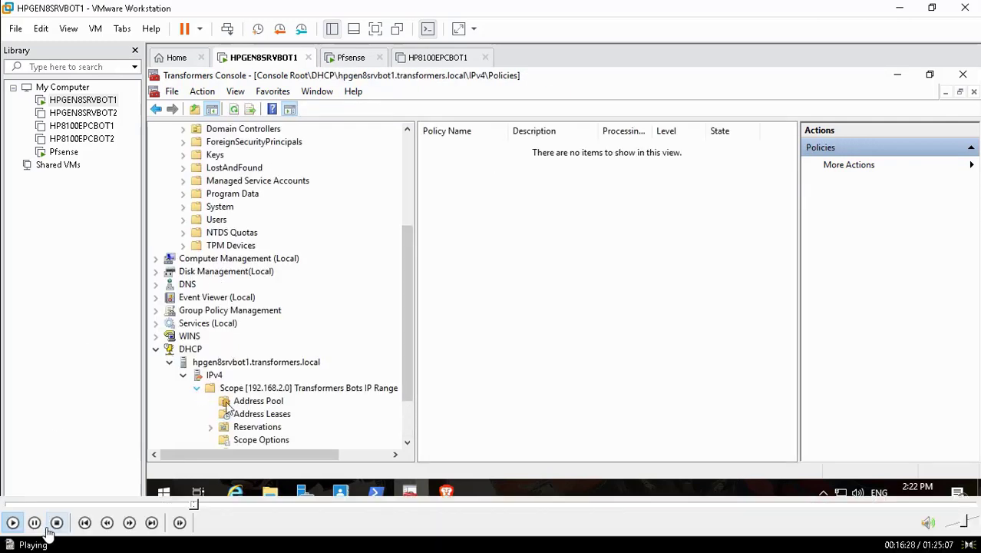
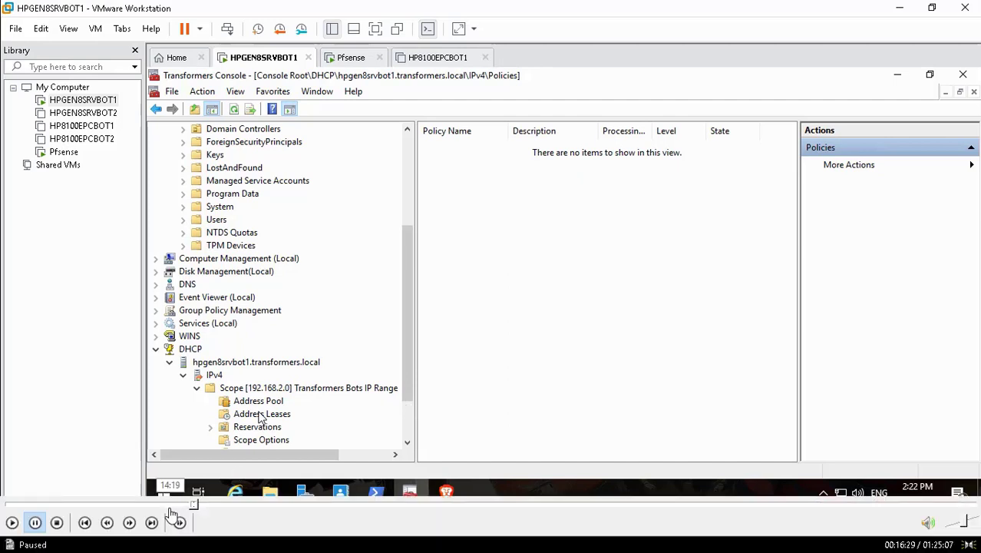
- Show the summary page of the powered-off HP8100EPCBOT1 client VM on Custom (VMnet1)
{"action": "mouse_move", "coordinate": [40, 533]}
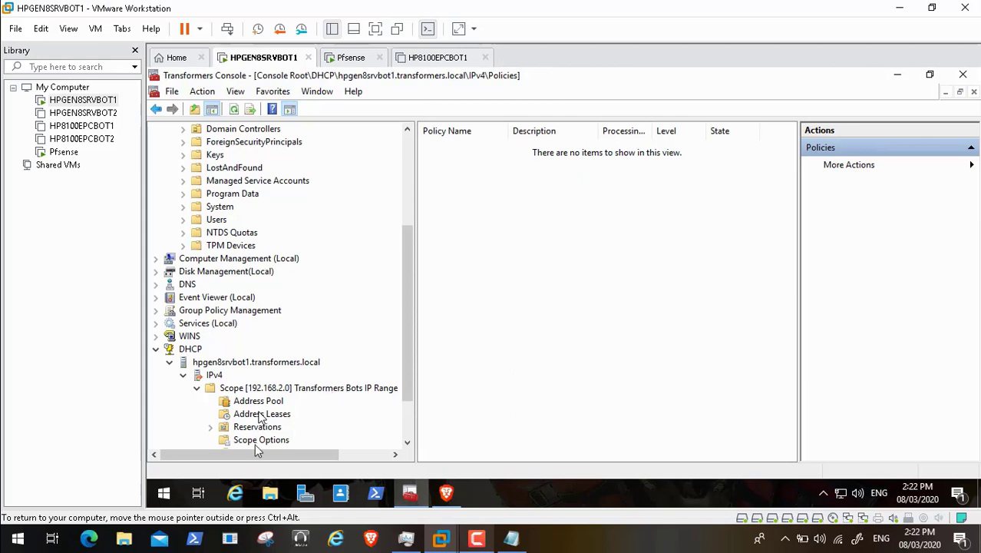
{"action": "mouse_move", "coordinate": [5, 539]}
{"action": "left_click", "coordinate": [12, 522]}
{"action": "mouse_move", "coordinate": [254, 530]}
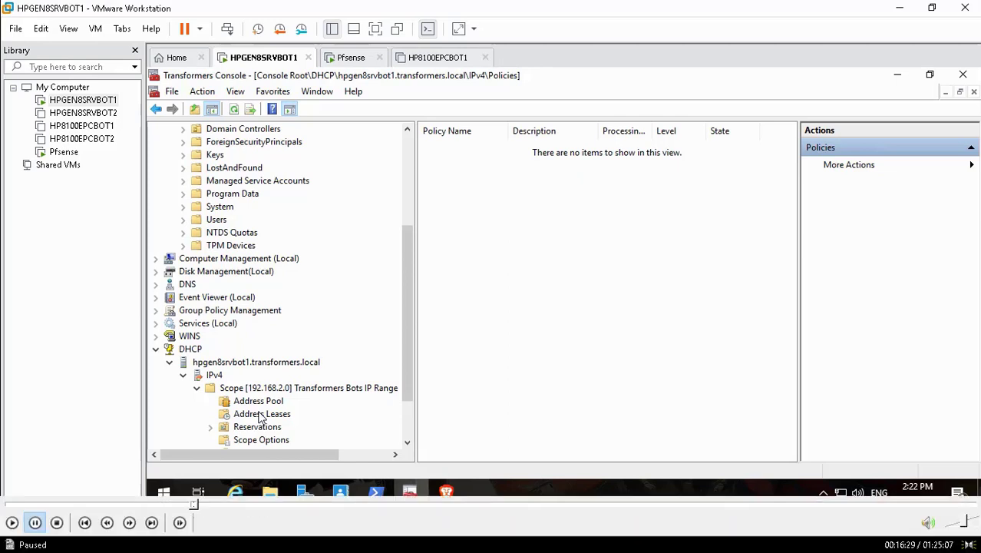
{"action": "left_click", "coordinate": [11, 525]}
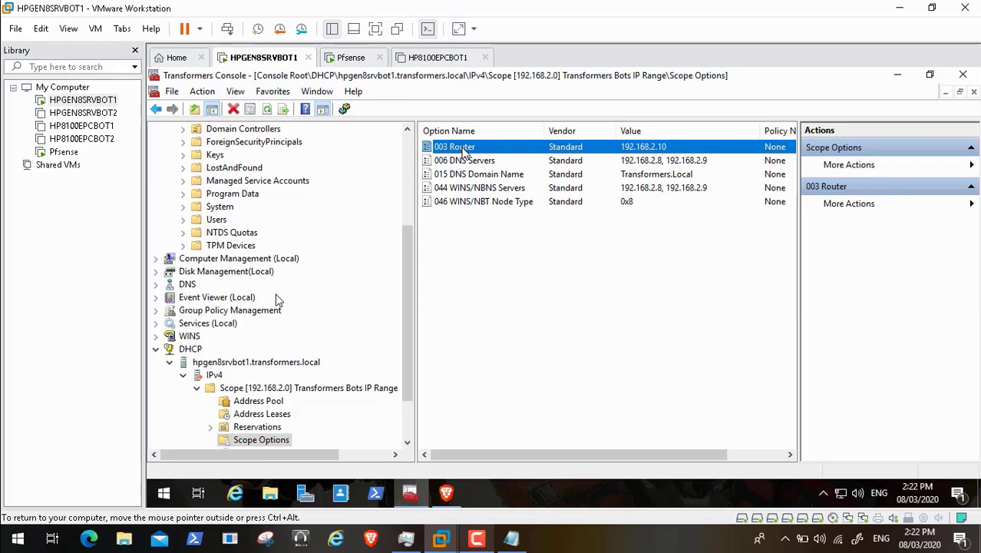
{"action": "left_click", "coordinate": [437, 57]}
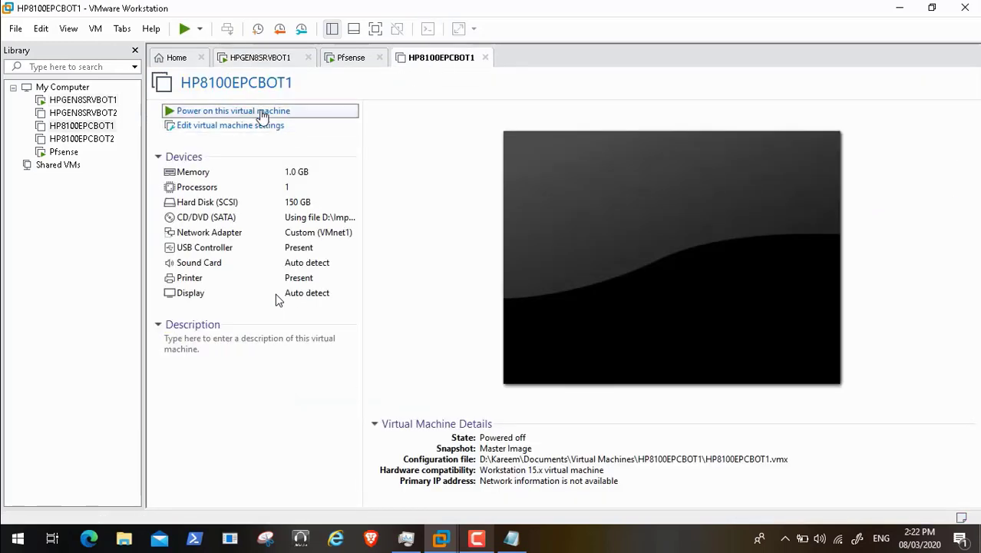
- Power on the HP8100EPCBOT1 VM, clear its lock screen and acknowledge the logon notice
{"action": "left_click", "coordinate": [263, 112]}
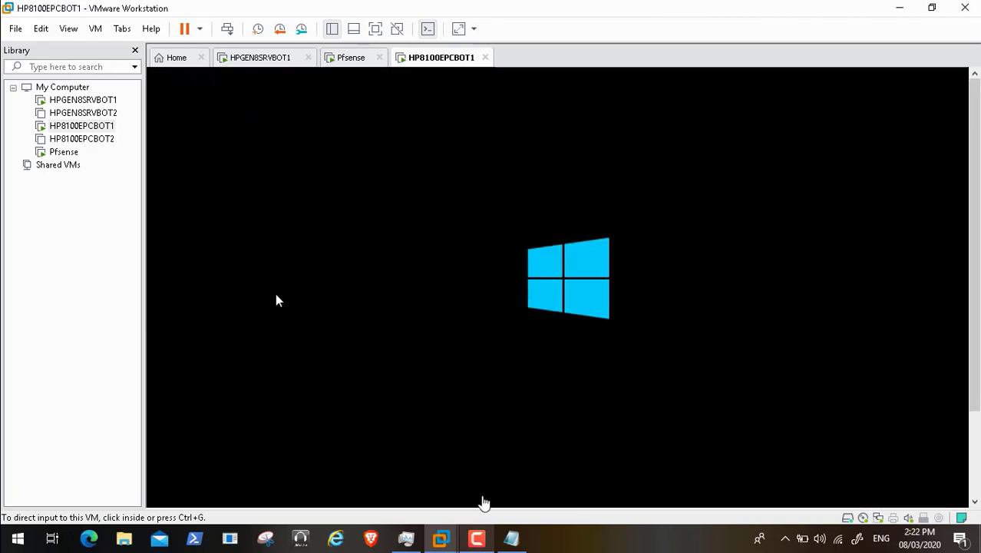
{"action": "left_click", "coordinate": [476, 538]}
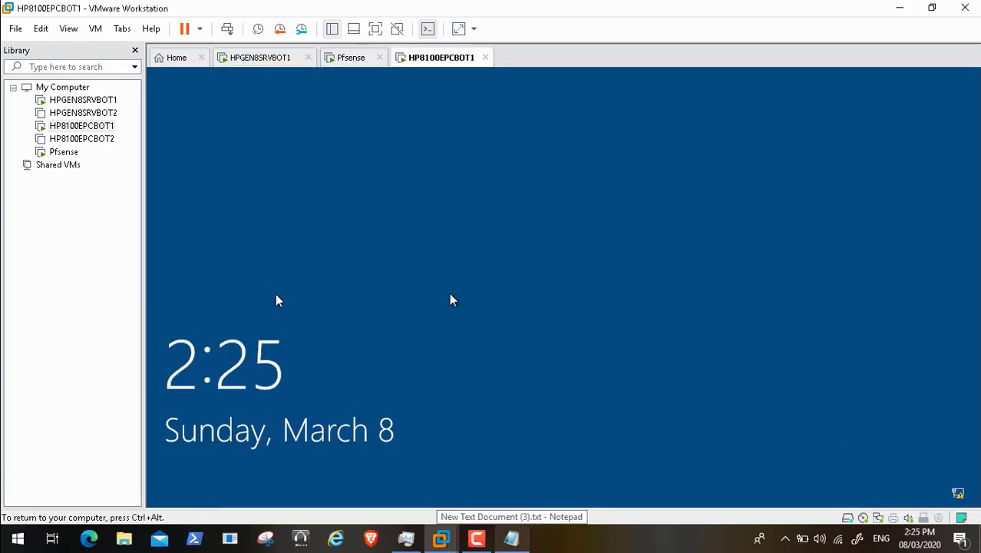
{"action": "left_click_drag", "start_coordinate": [284, 417], "coordinate": [275, 269]}
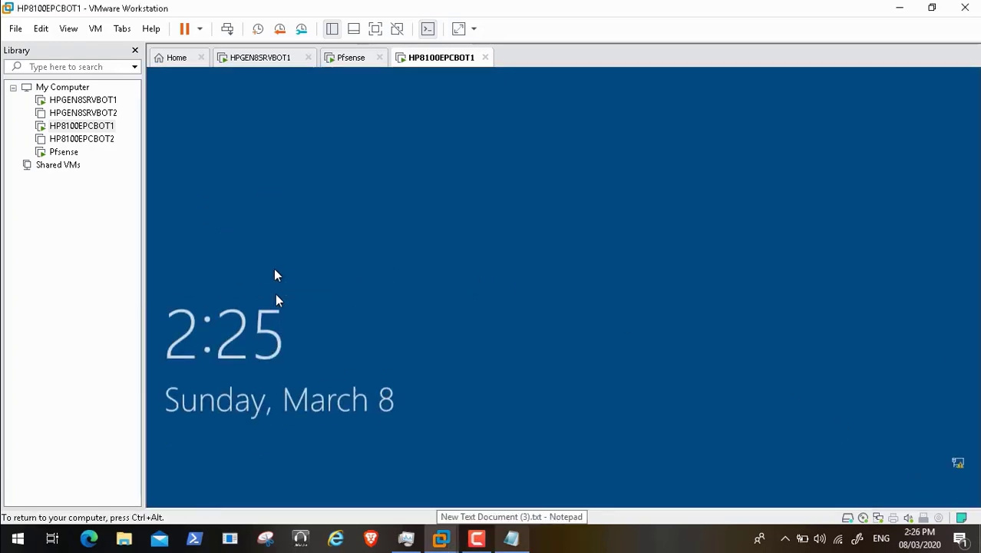
{"action": "left_click_drag", "start_coordinate": [281, 363], "coordinate": [273, 120]}
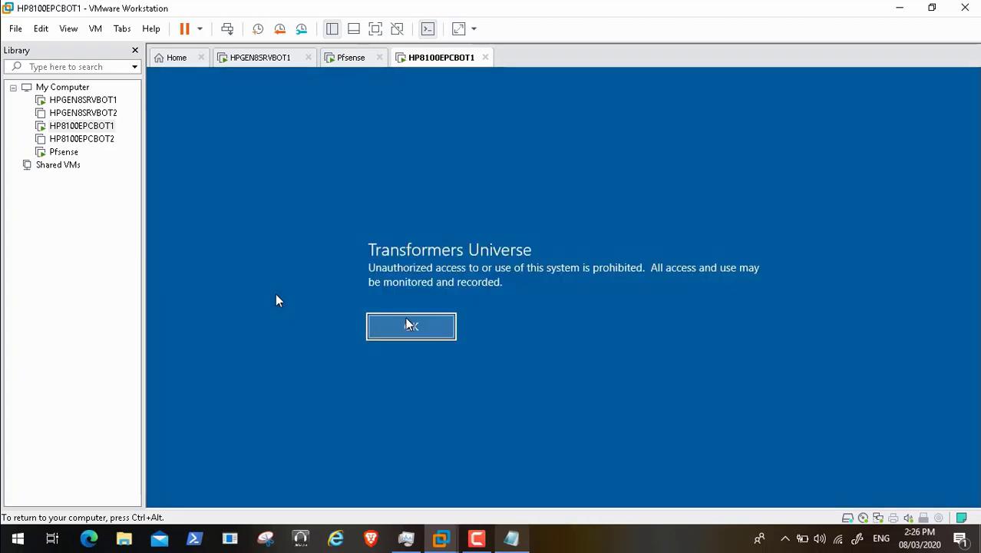
{"action": "left_click", "coordinate": [419, 328]}
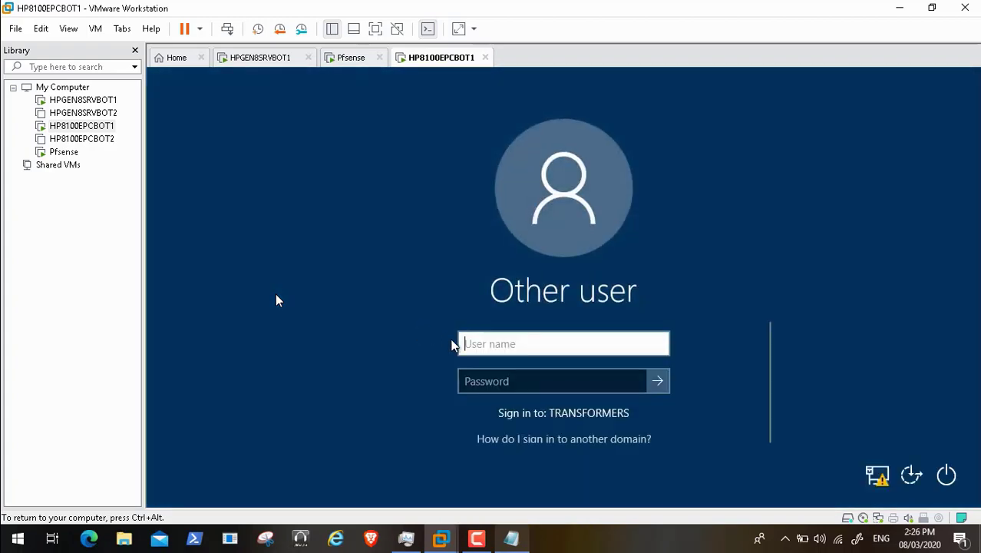
- Sign in with a TRANSFORMERS domain user name and its password
{"action": "type", "text": "kraouf"}
{"action": "key", "text": "Tab"}
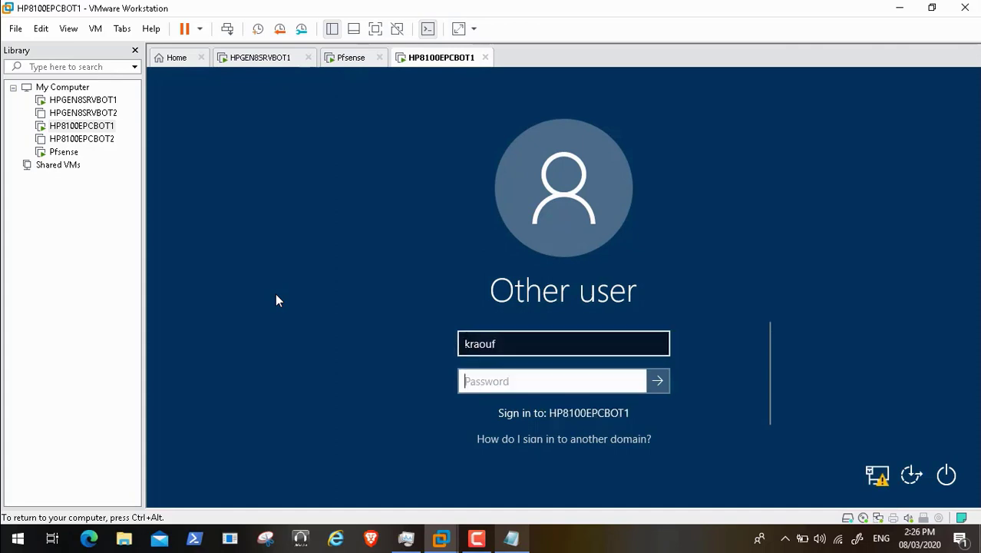
{"action": "key", "text": "shift+Tab"}
{"action": "type", "text": "tran"}
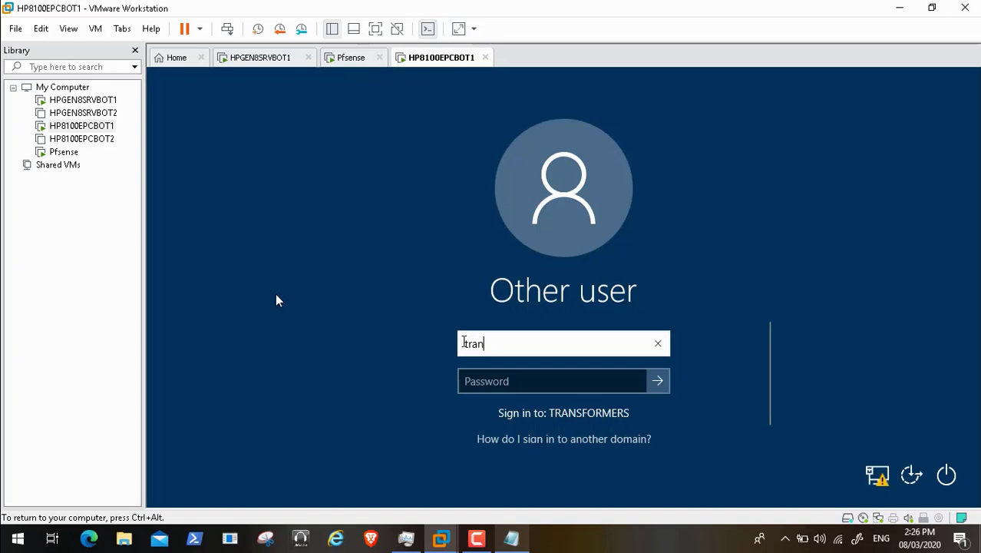
{"action": "type", "text": "sformers"}
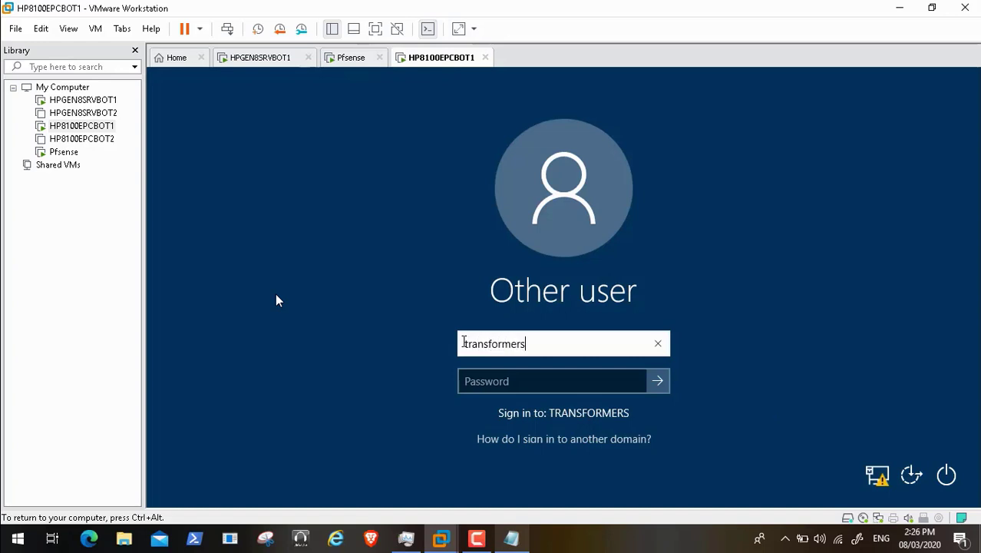
{"action": "type", "text": "\\kraouf"}
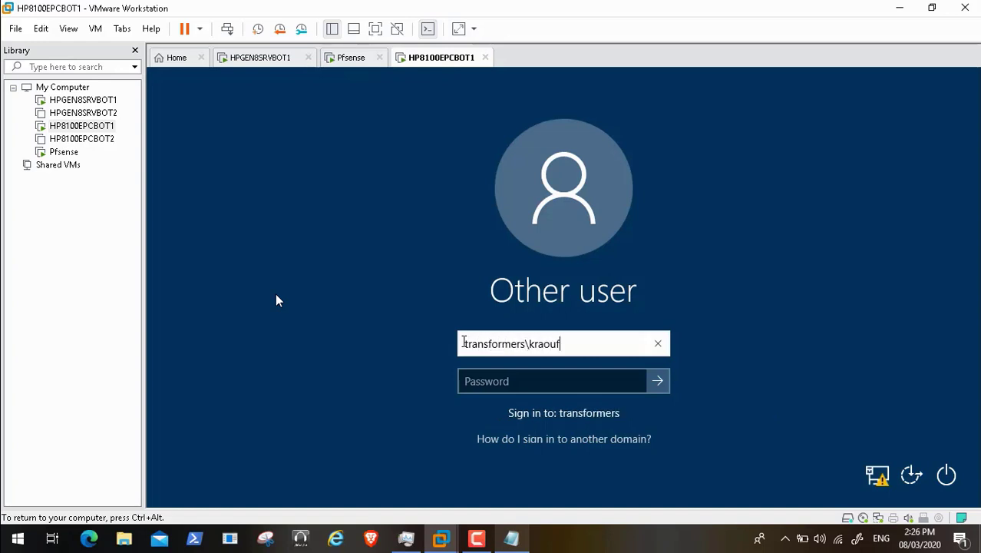
{"action": "key", "text": "Tab"}
{"action": "type", "text": "****"}
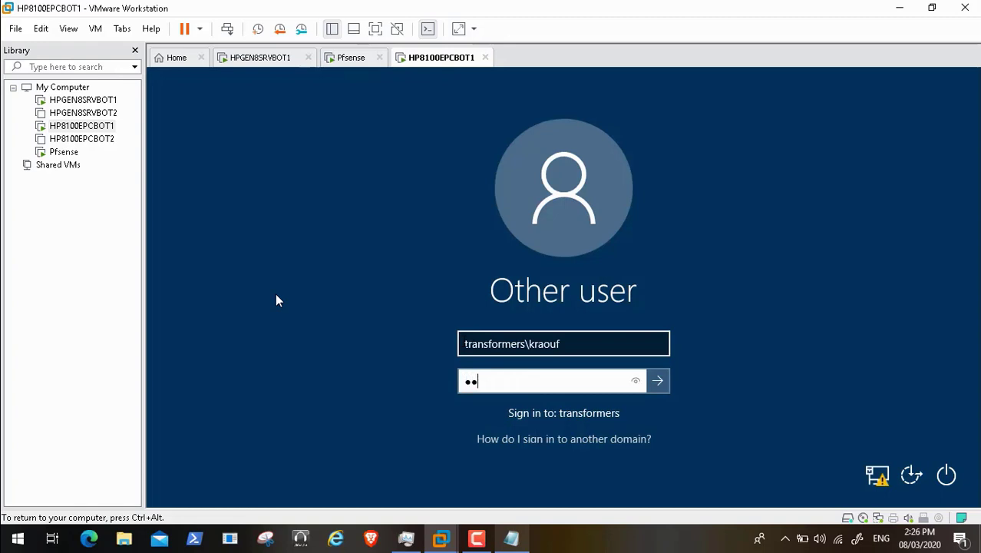
{"action": "type", "text": "******"}
{"action": "key", "text": "Return"}
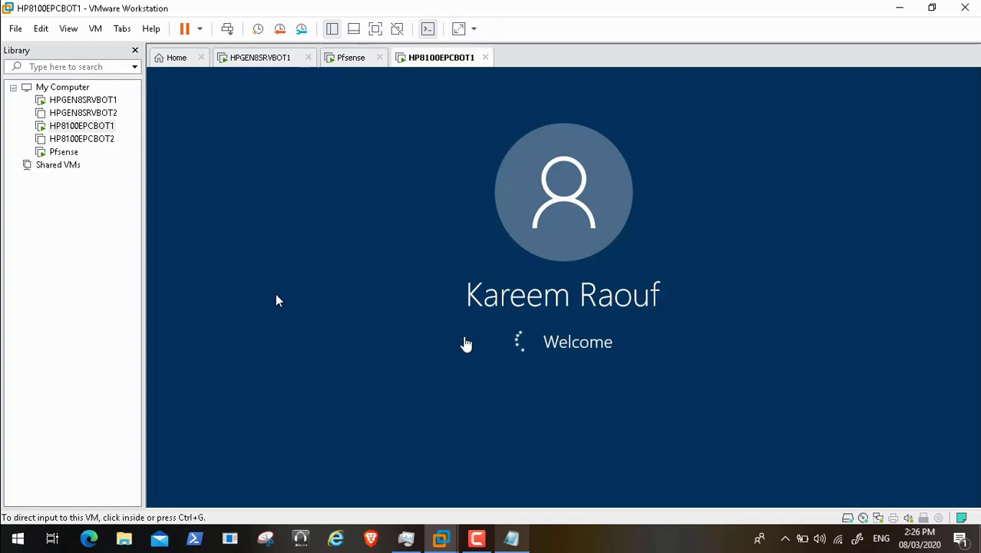
- Back on the HPGEN8SRVBOT1 server, check the TR_InternetAdvanced security group's members
{"action": "left_click", "coordinate": [247, 60]}
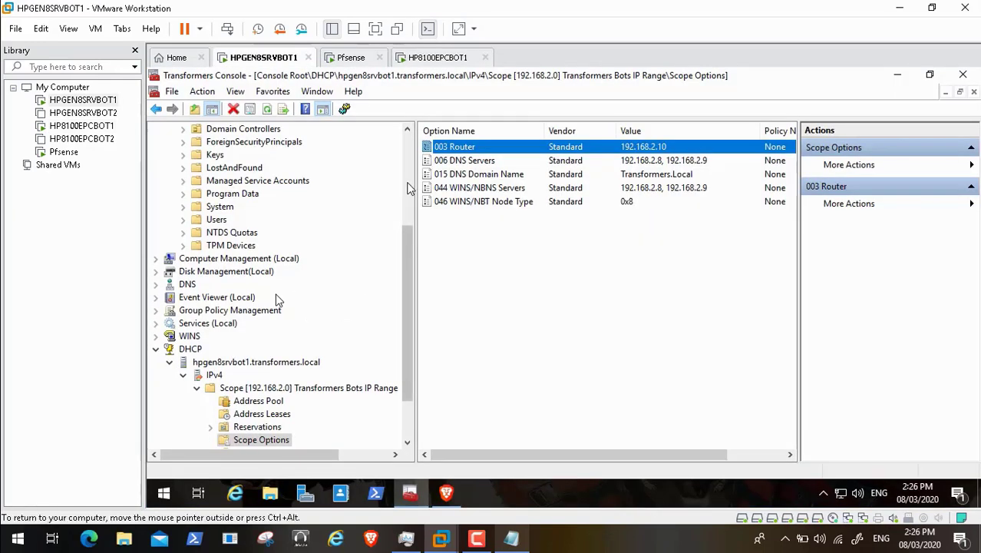
{"action": "left_click", "coordinate": [407, 192]}
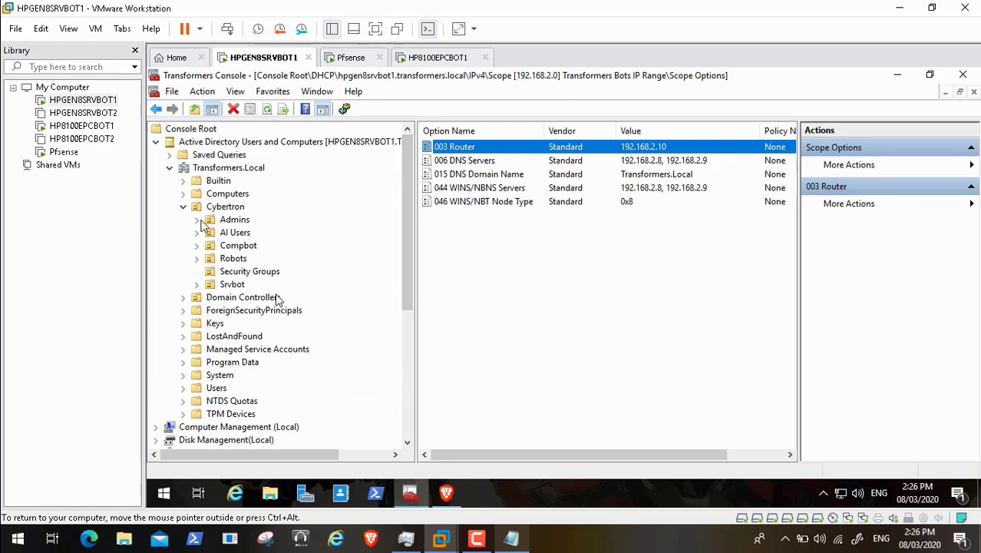
{"action": "left_click", "coordinate": [243, 274]}
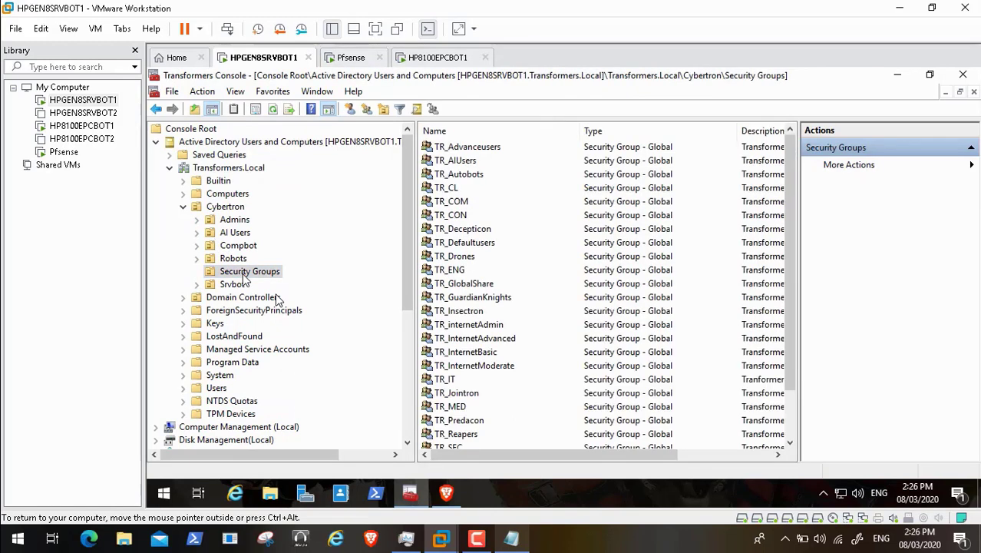
{"action": "left_click", "coordinate": [489, 343]}
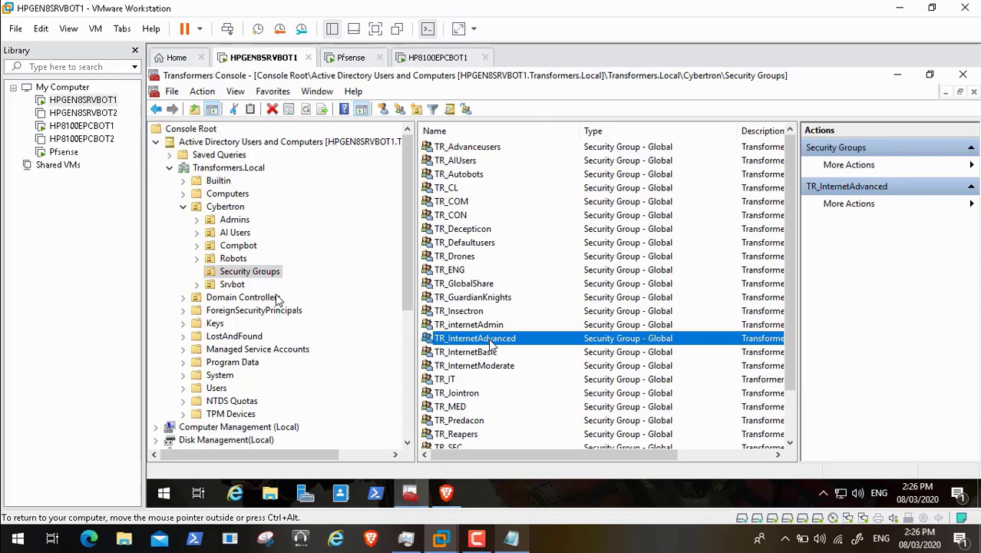
{"action": "double_click", "coordinate": [491, 344]}
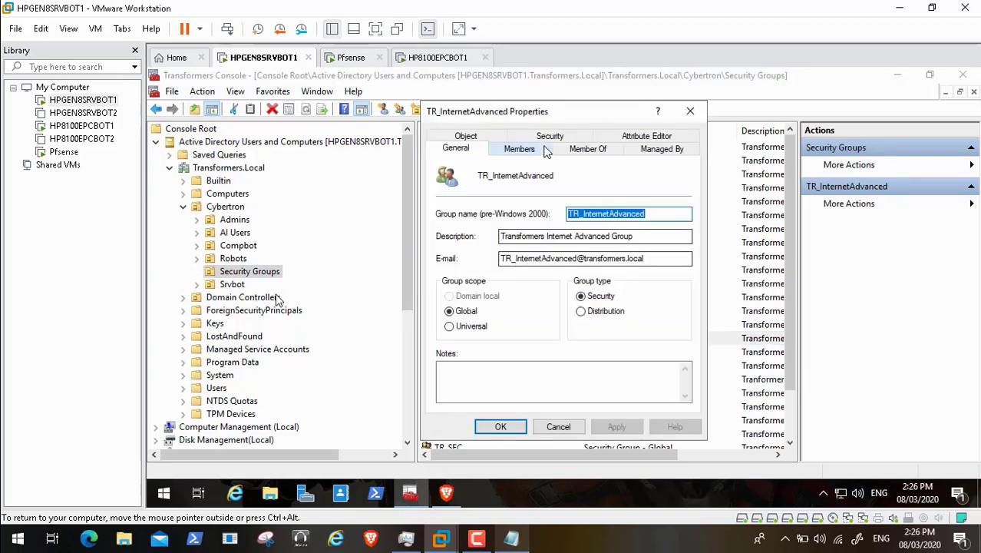
{"action": "left_click", "coordinate": [519, 149]}
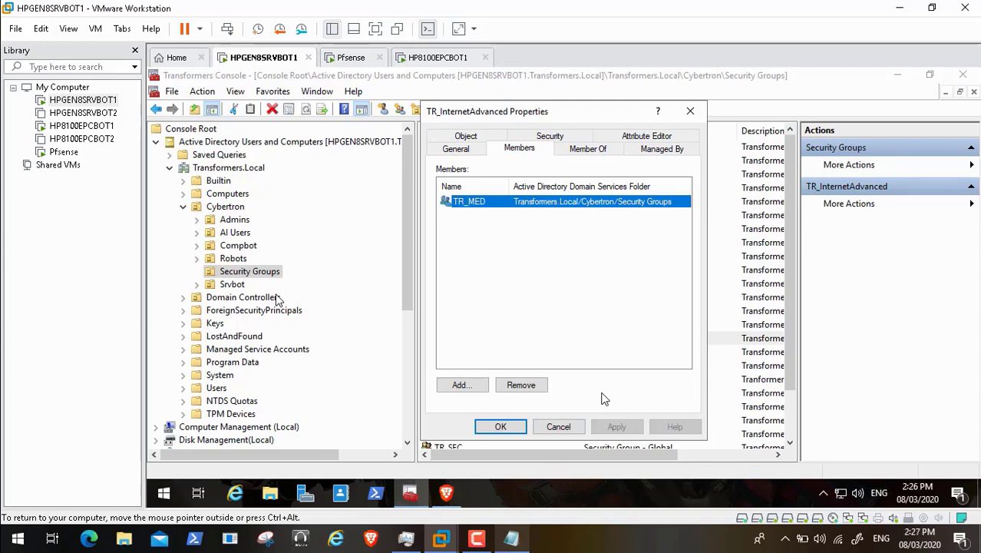
{"action": "left_click", "coordinate": [560, 427]}
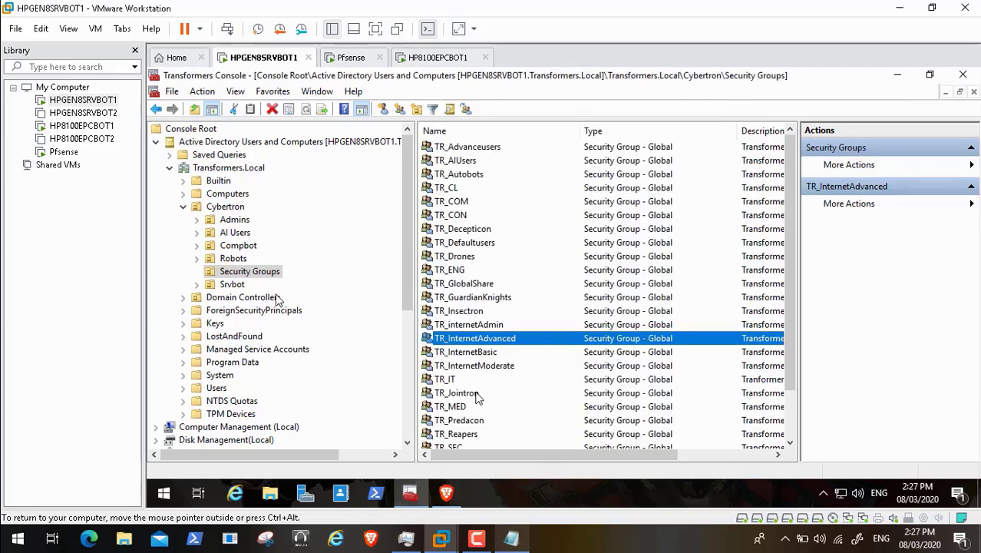
- Check TR_MED's members with a widened Name column, then list the AI Users accounts
{"action": "double_click", "coordinate": [459, 407]}
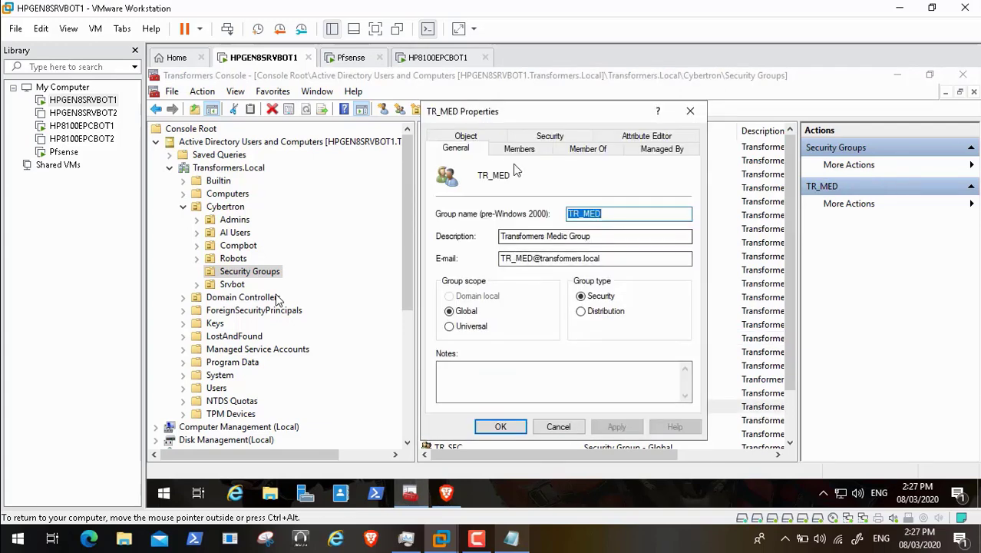
{"action": "left_click", "coordinate": [516, 150]}
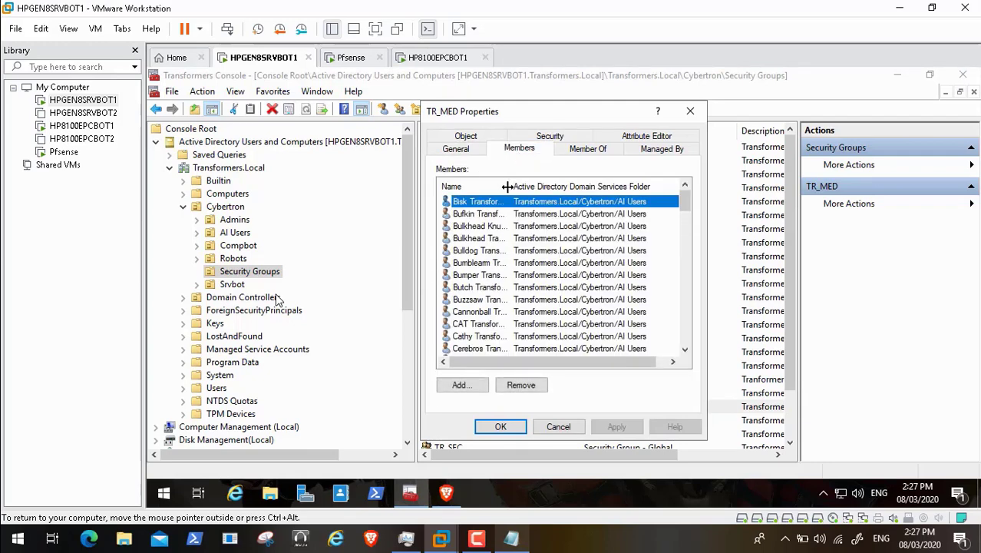
{"action": "left_click_drag", "start_coordinate": [507, 187], "coordinate": [545, 186]}
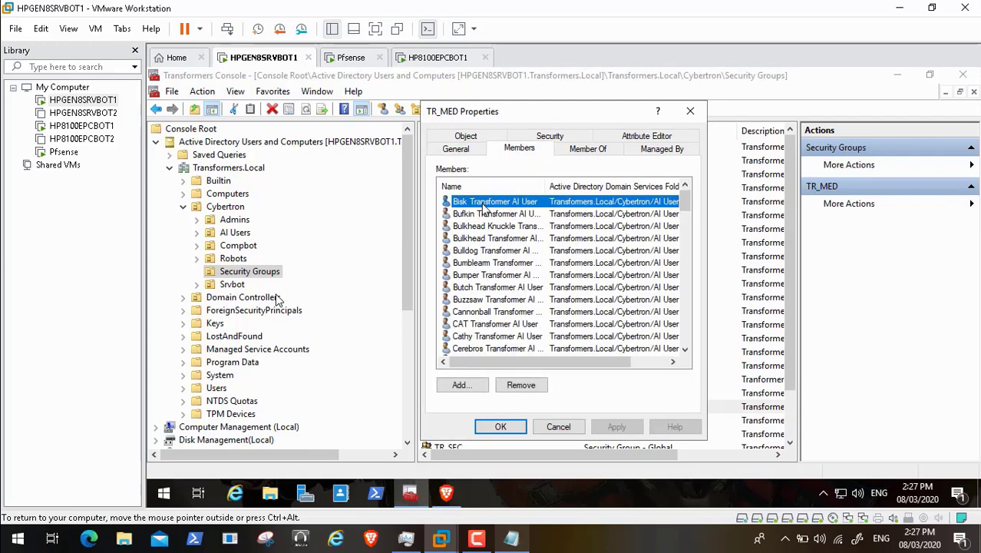
{"action": "left_click", "coordinate": [558, 427]}
{"action": "left_click", "coordinate": [235, 232]}
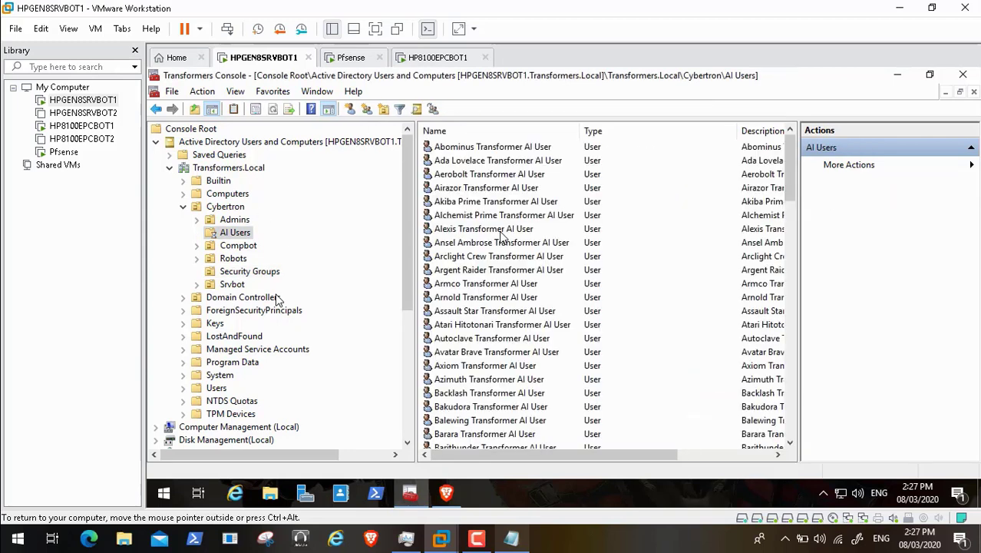
- Find Bisk Transformer AI User in AI Users and view its Account settings
{"action": "left_click", "coordinate": [476, 243]}
{"action": "key", "text": "b"}
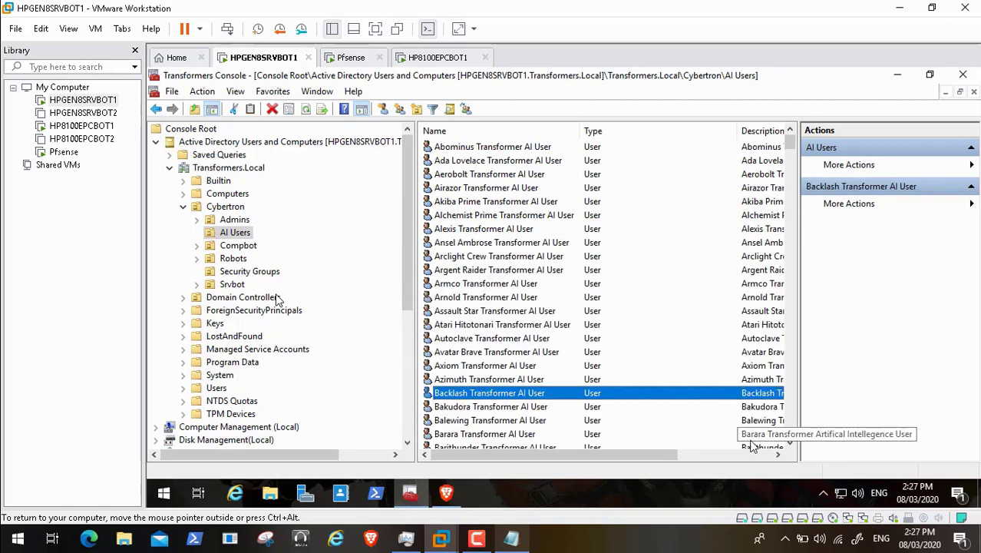
{"action": "left_click", "coordinate": [789, 444]}
{"action": "left_click_drag", "start_coordinate": [790, 444], "coordinate": [790, 444]}
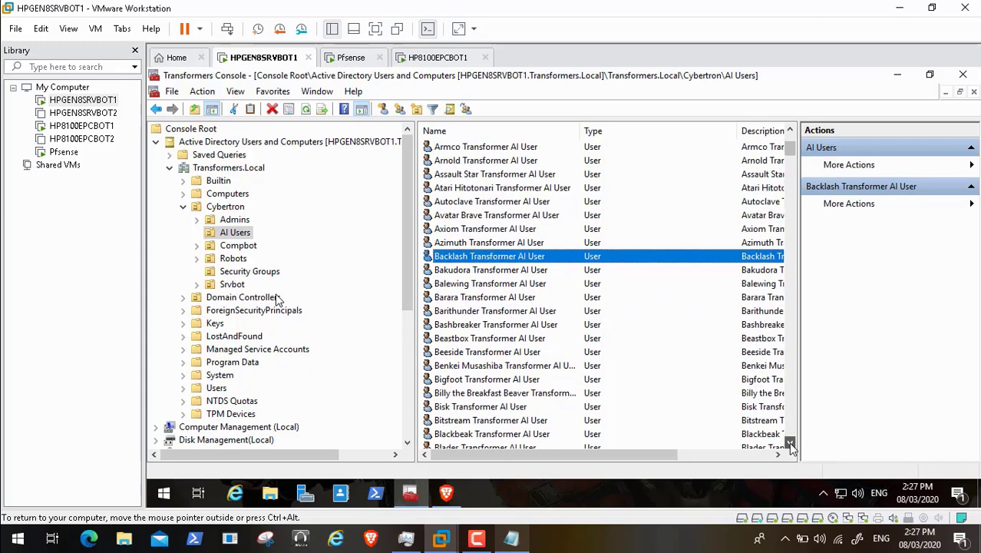
{"action": "left_click", "coordinate": [499, 407]}
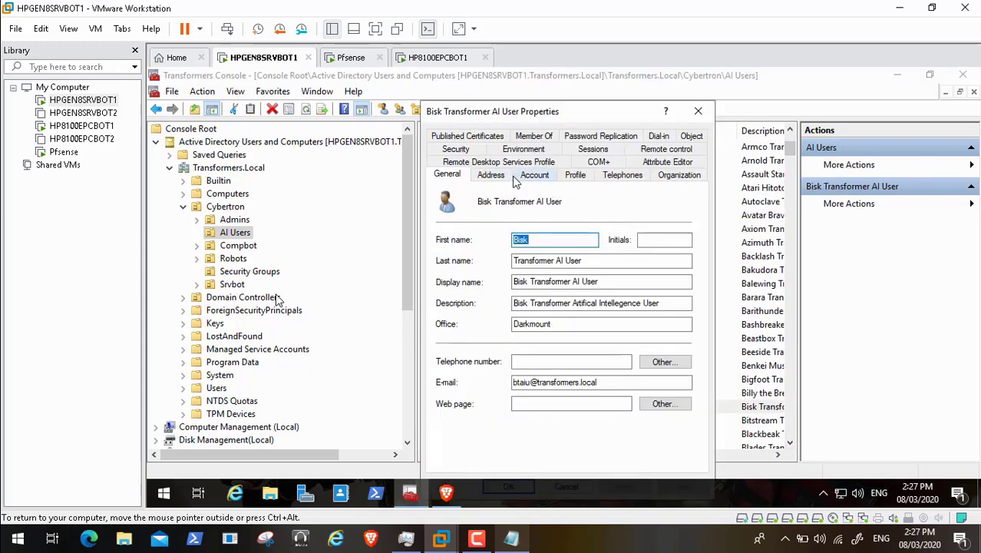
{"action": "left_click", "coordinate": [546, 179]}
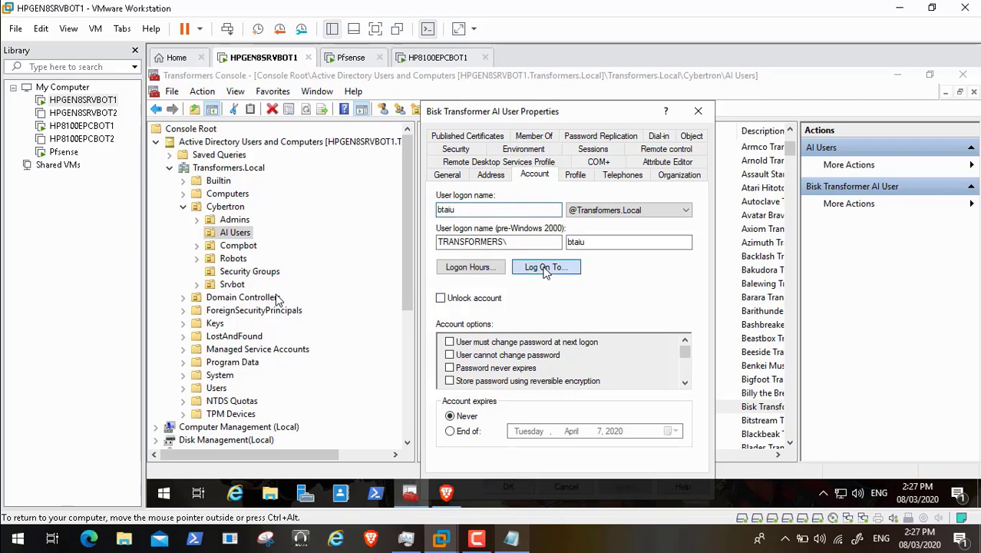
- Allow the user to log on to all computers instead of only BiskAuto, and apply
{"action": "left_click", "coordinate": [546, 270]}
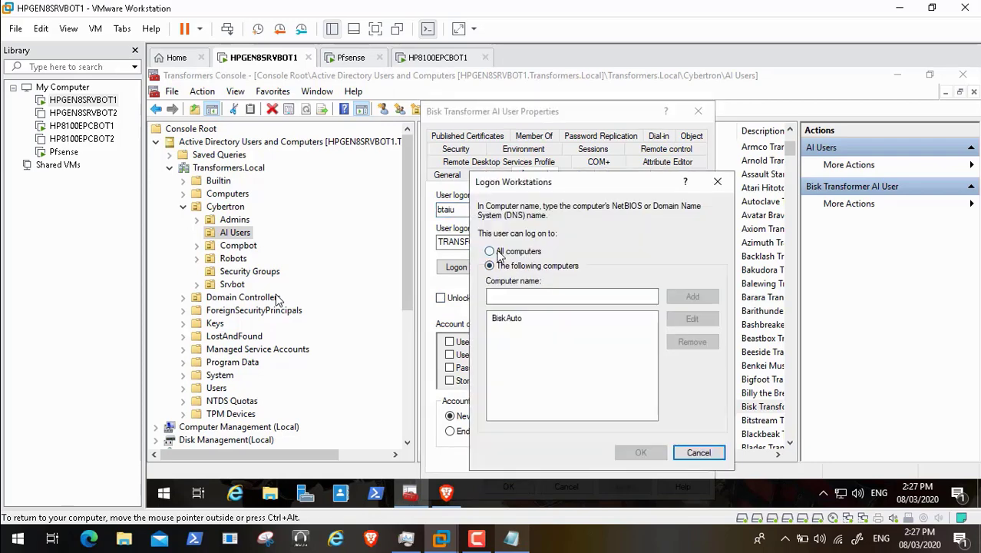
{"action": "left_click", "coordinate": [498, 252]}
{"action": "left_click", "coordinate": [640, 452]}
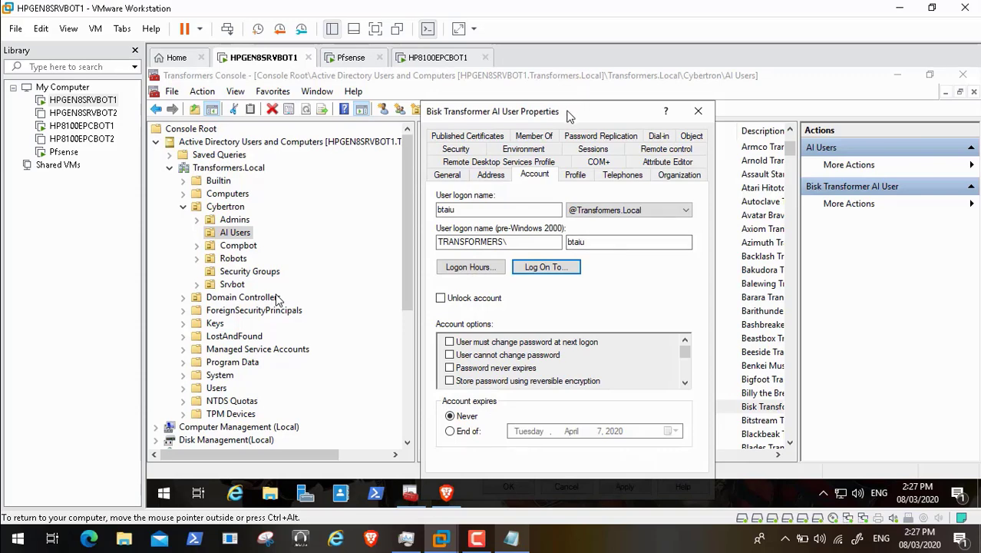
{"action": "left_click_drag", "start_coordinate": [569, 115], "coordinate": [559, 89]}
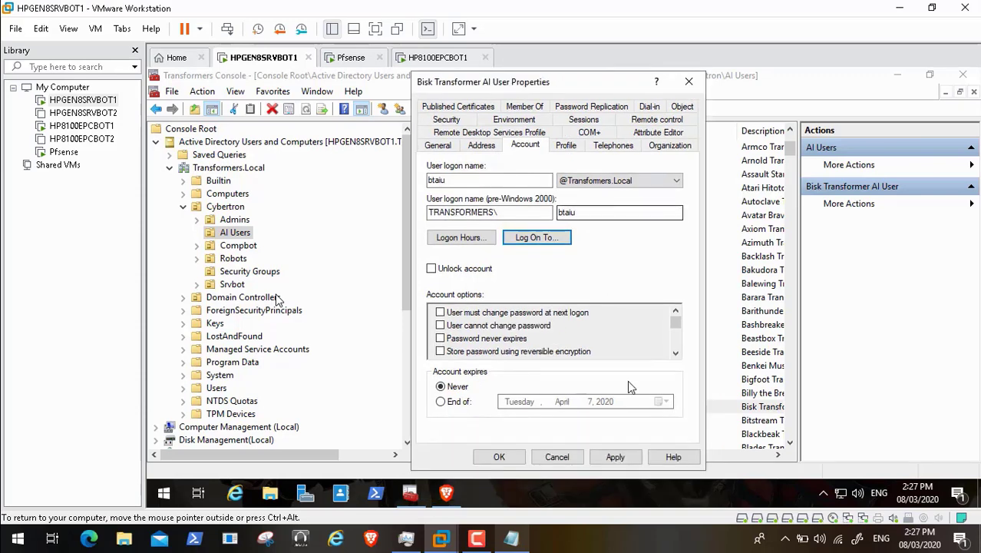
{"action": "left_click", "coordinate": [614, 459]}
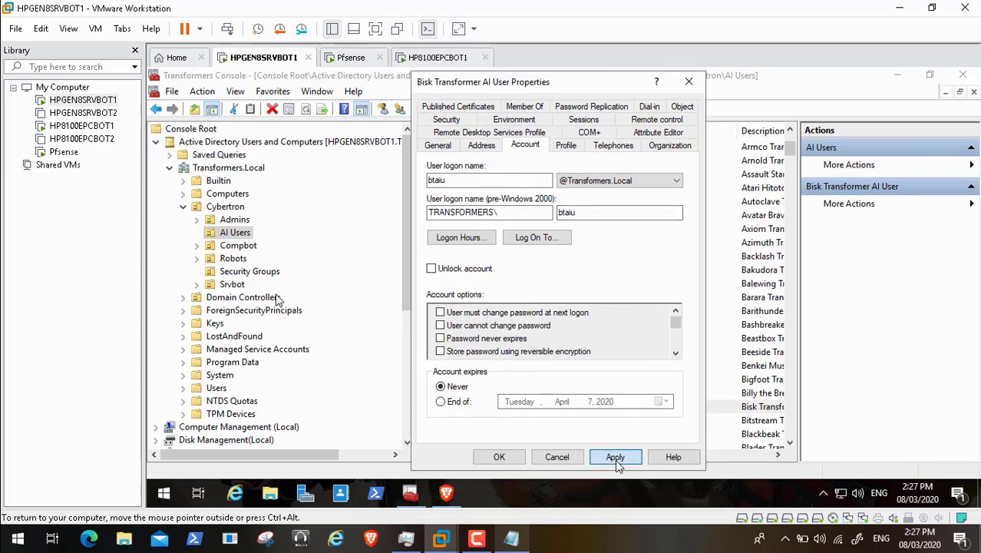
{"action": "left_click", "coordinate": [498, 456]}
- Reopen the user's Account settings to verify the all-computers logon, then close them
{"action": "double_click", "coordinate": [477, 406]}
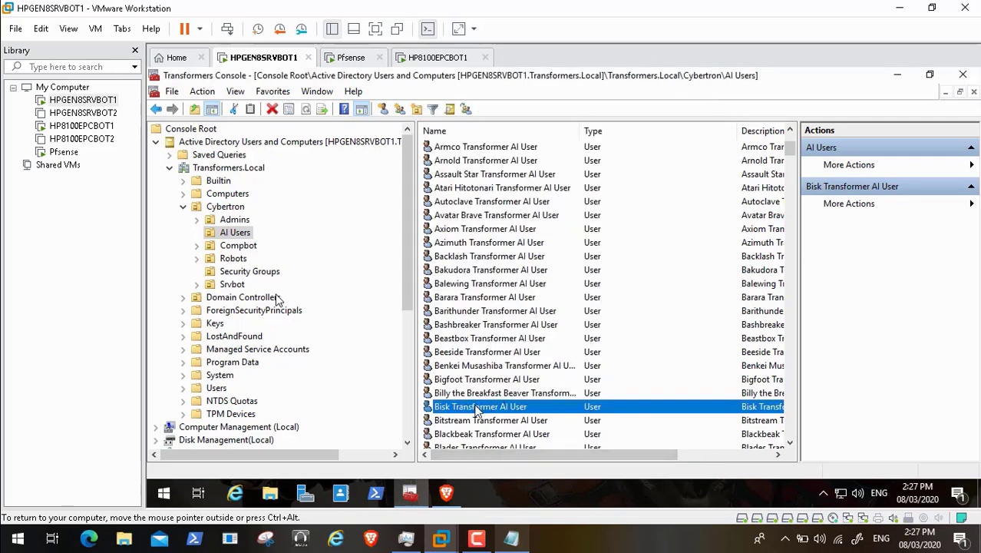
{"action": "left_click", "coordinate": [526, 146]}
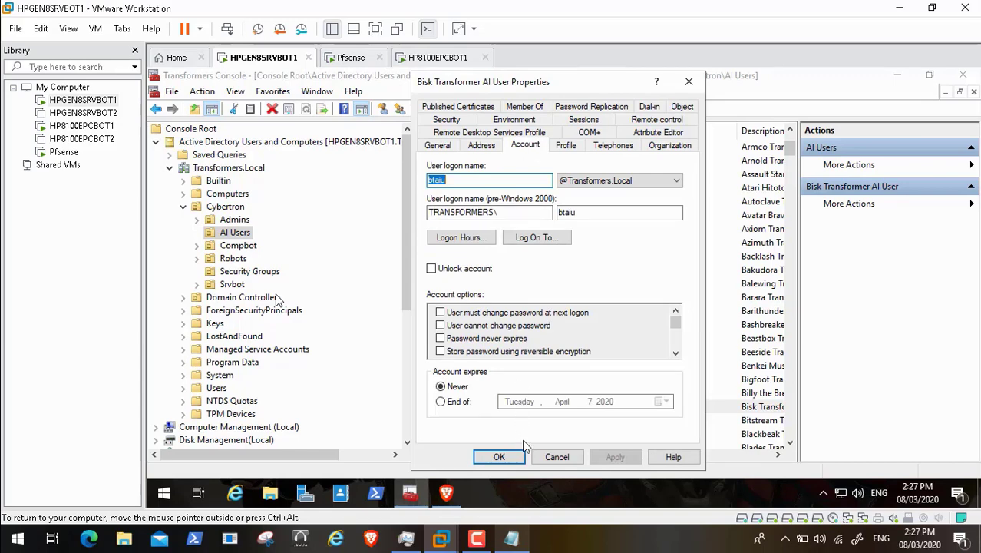
{"action": "left_click", "coordinate": [551, 458]}
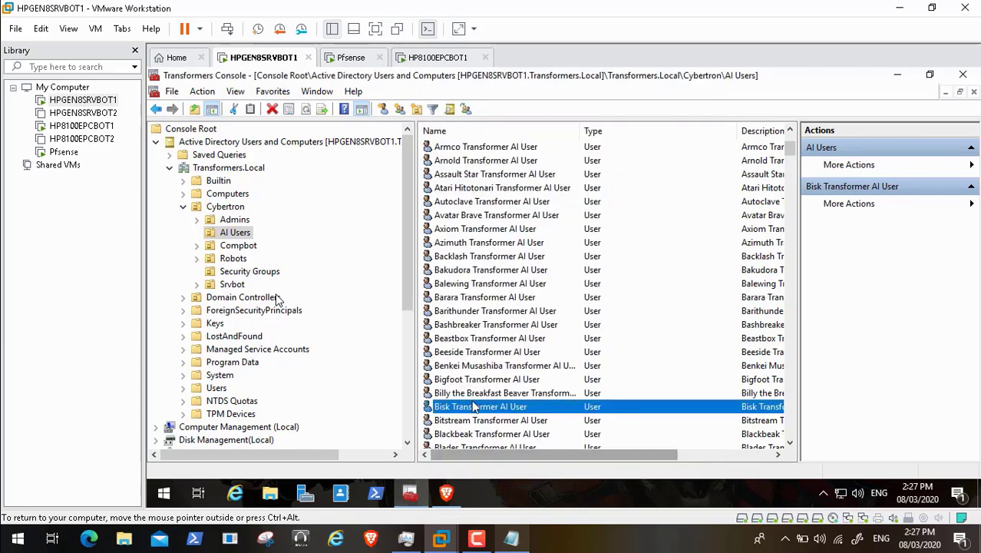
{"action": "right_click", "coordinate": [474, 411]}
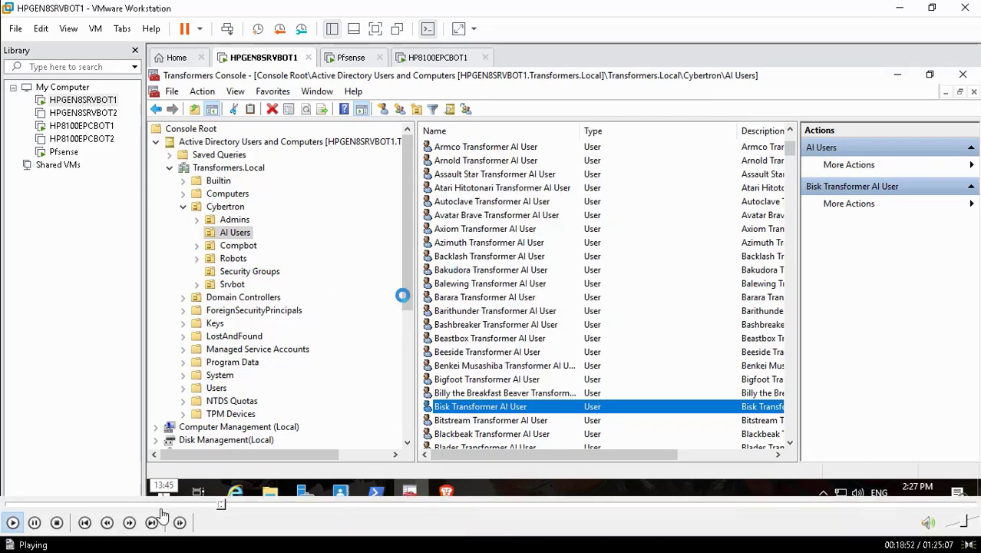
{"action": "left_click", "coordinate": [218, 505]}
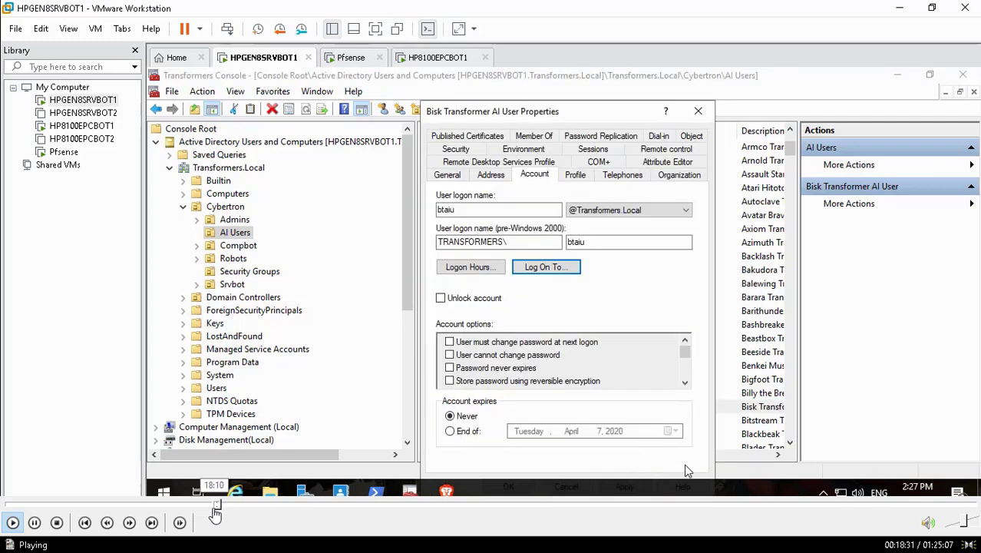
{"action": "left_click", "coordinate": [214, 505]}
{"action": "left_click", "coordinate": [207, 505]}
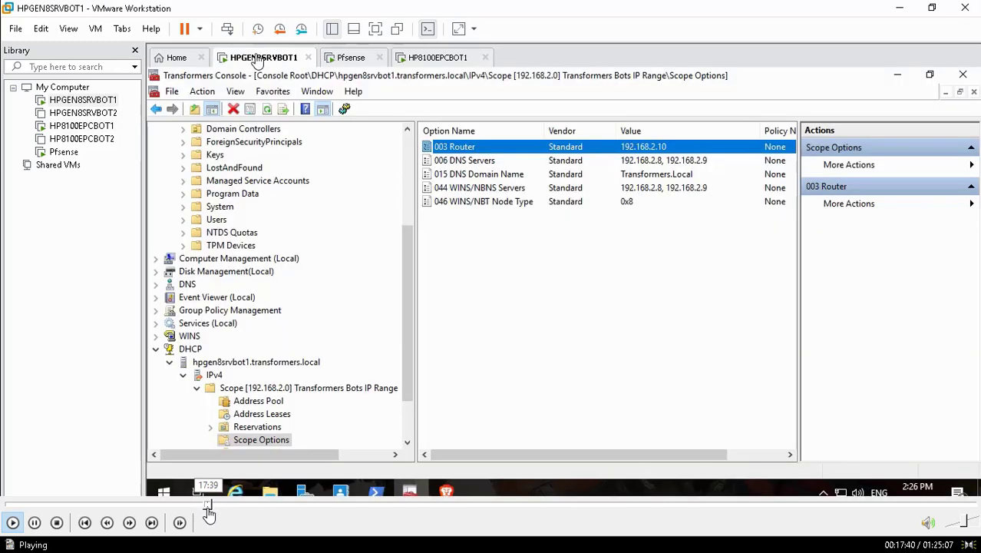
{"action": "left_click", "coordinate": [211, 505]}
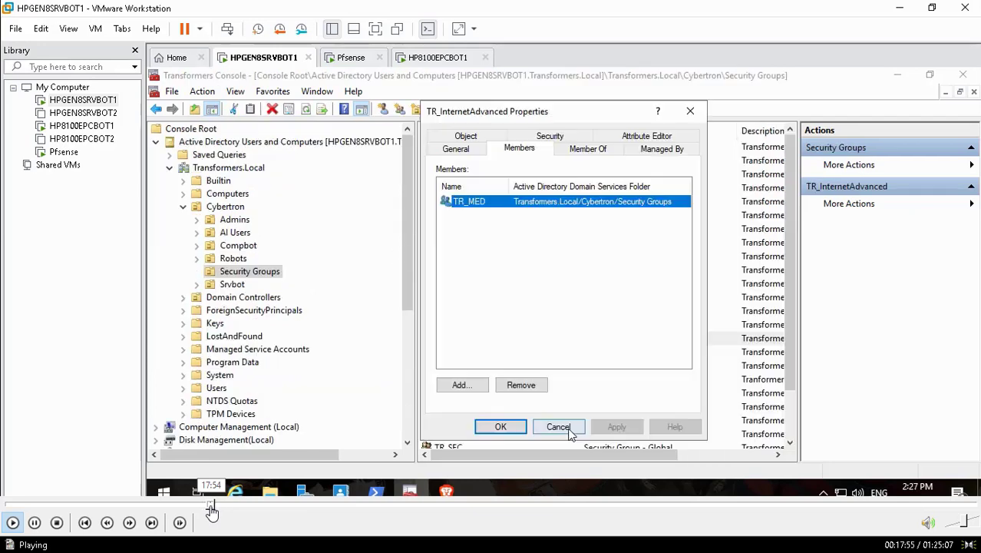
{"action": "left_click", "coordinate": [215, 505]}
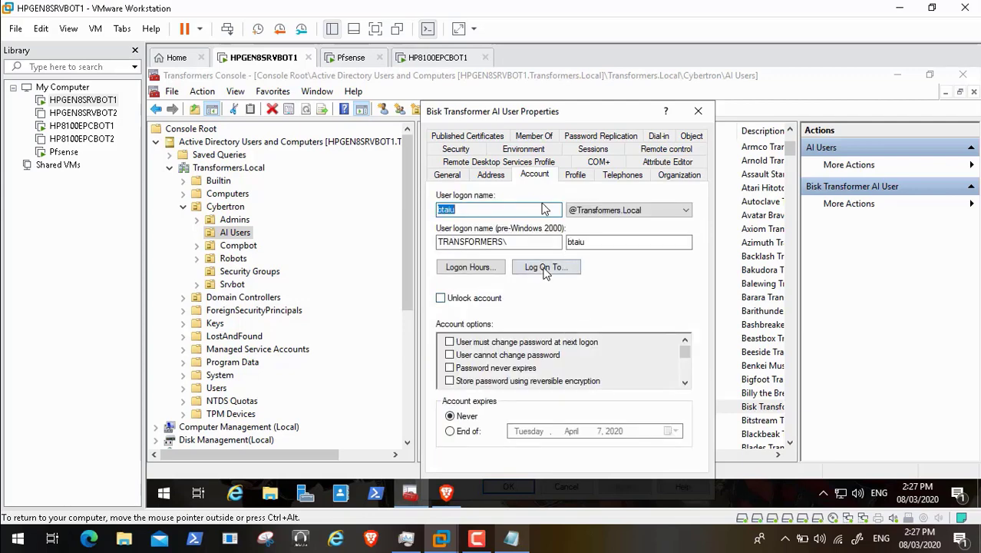
{"action": "left_click", "coordinate": [546, 266]}
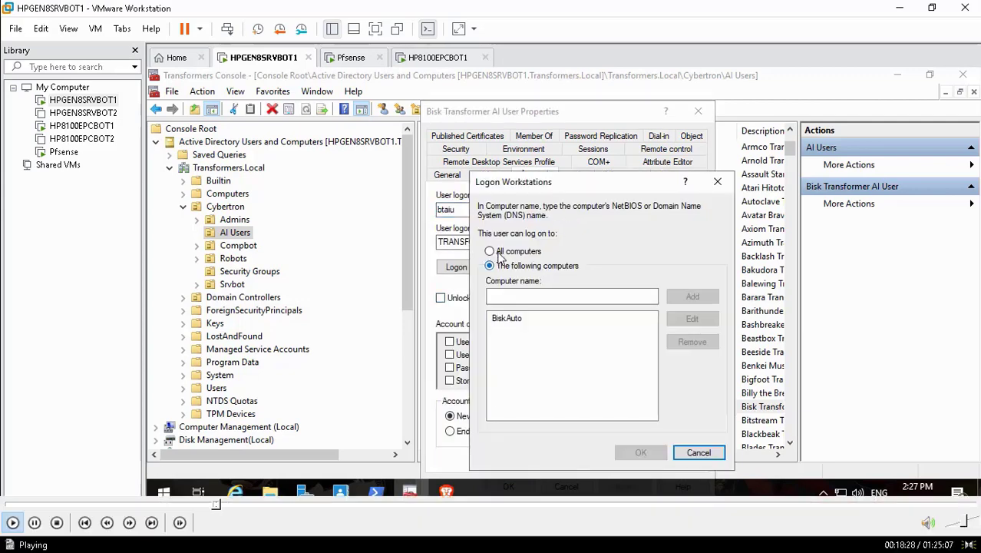
{"action": "left_click", "coordinate": [42, 527]}
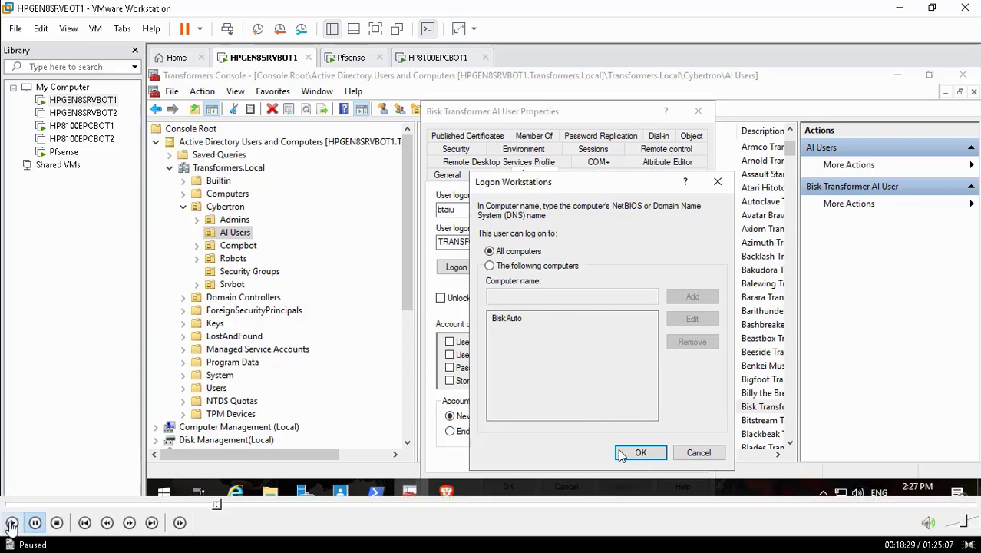
{"action": "left_click", "coordinate": [12, 523]}
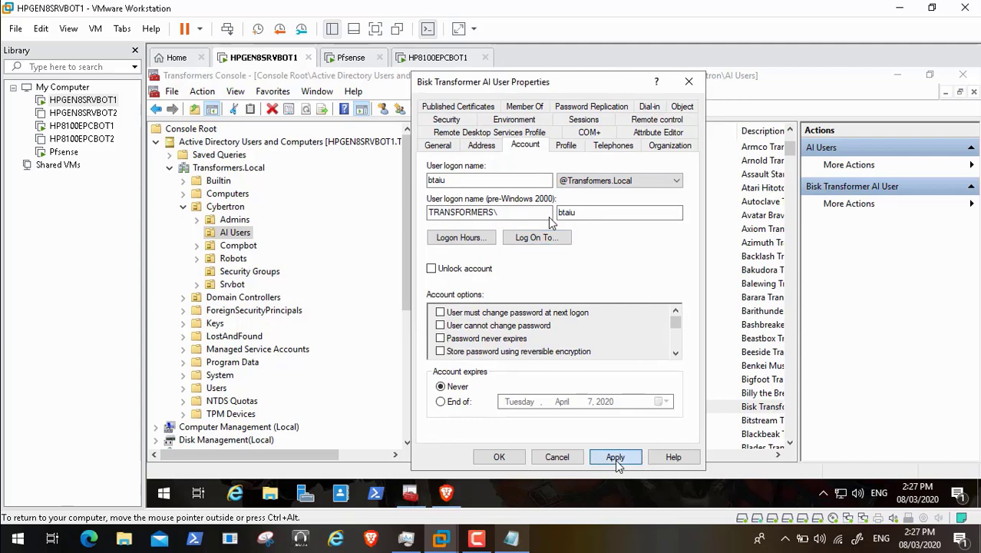
{"action": "left_click", "coordinate": [616, 459]}
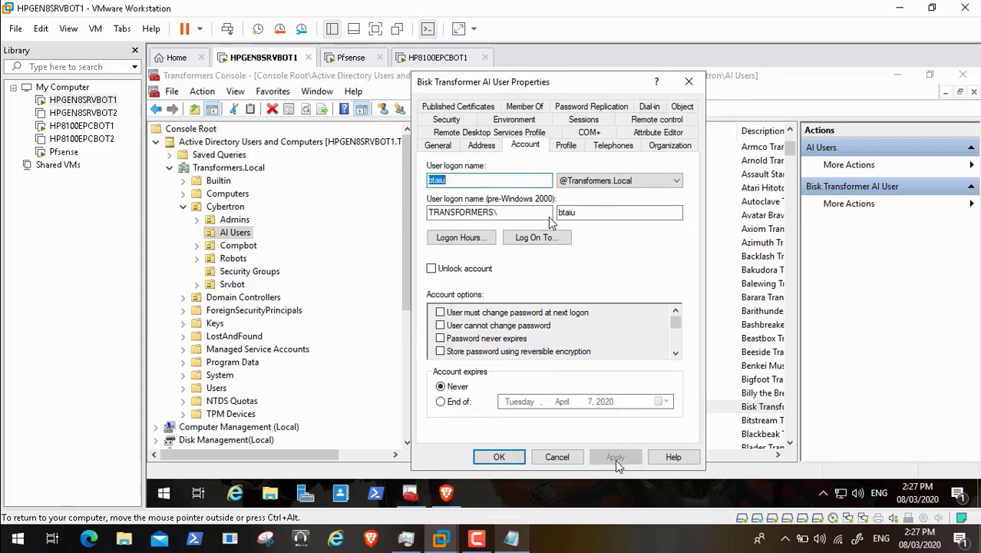
{"action": "left_click", "coordinate": [498, 458]}
{"action": "double_click", "coordinate": [477, 407]}
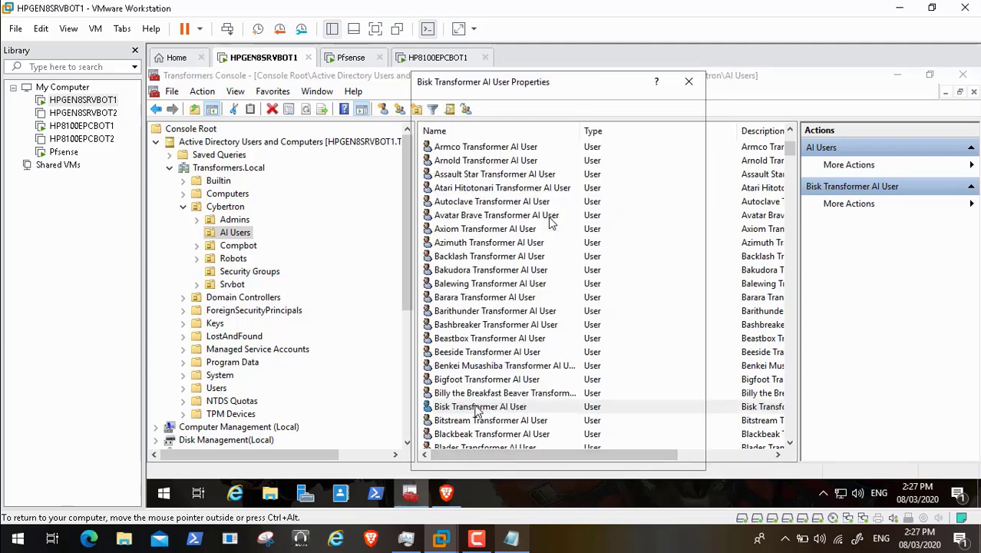
{"action": "left_click", "coordinate": [526, 146]}
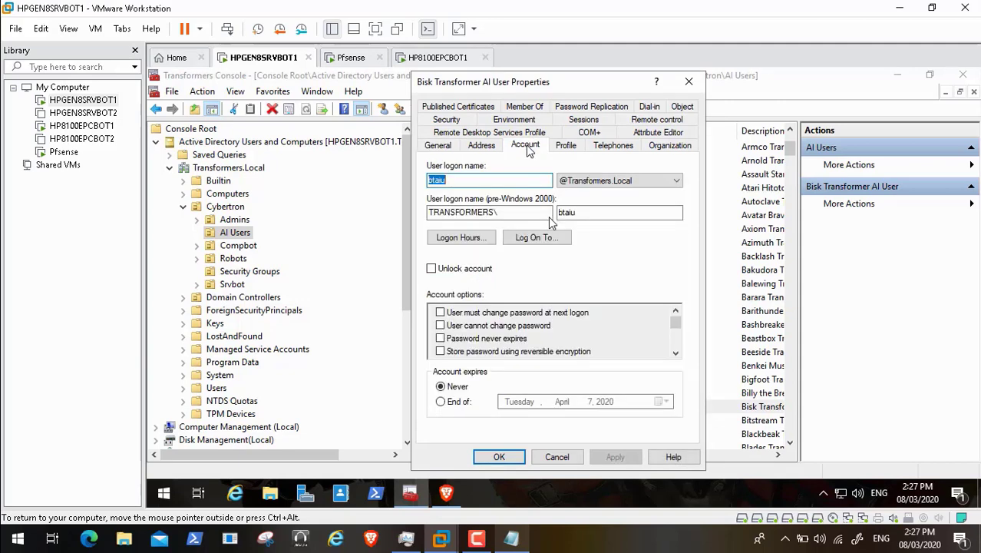
{"action": "left_click", "coordinate": [556, 456]}
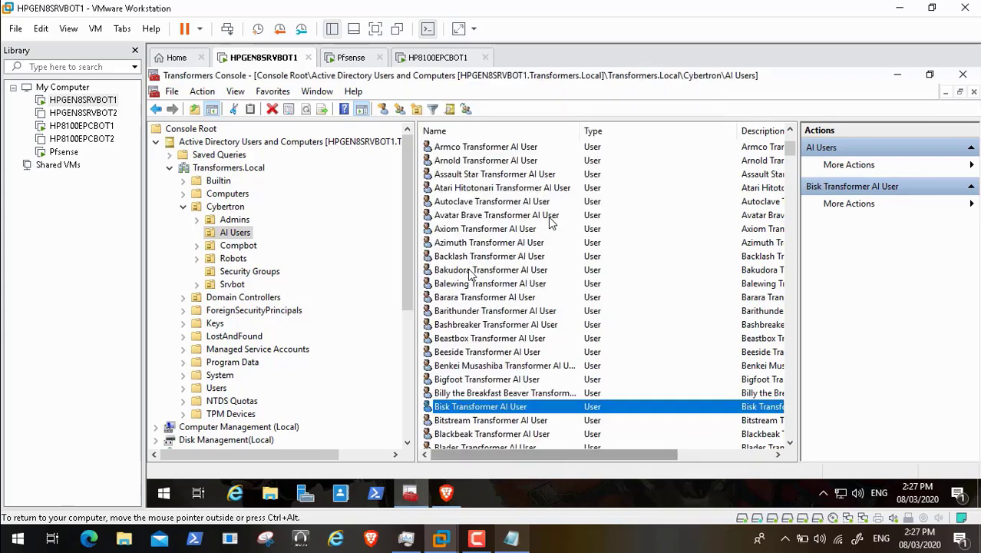
- Reset Bisk Transformer AI User's password with 'must change password at next logon' unchecked
{"action": "right_click", "coordinate": [474, 411]}
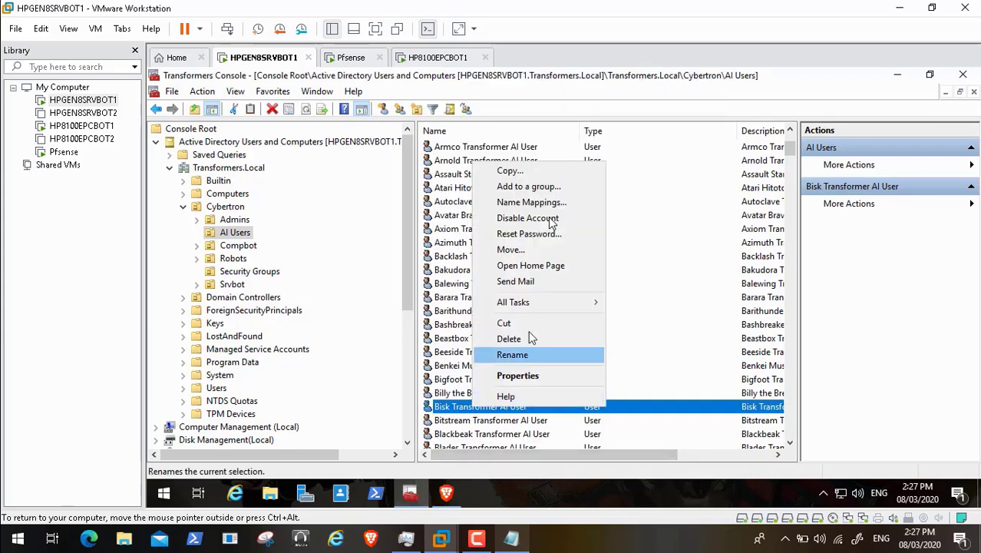
{"action": "left_click", "coordinate": [546, 237]}
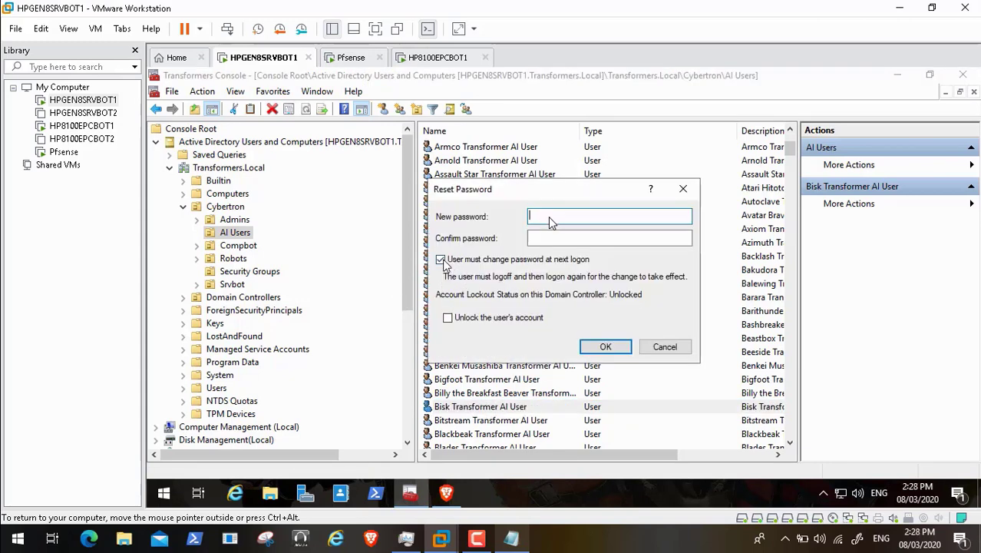
{"action": "left_click", "coordinate": [441, 261]}
{"action": "left_click", "coordinate": [535, 218]}
{"action": "type", "text": "•••••"}
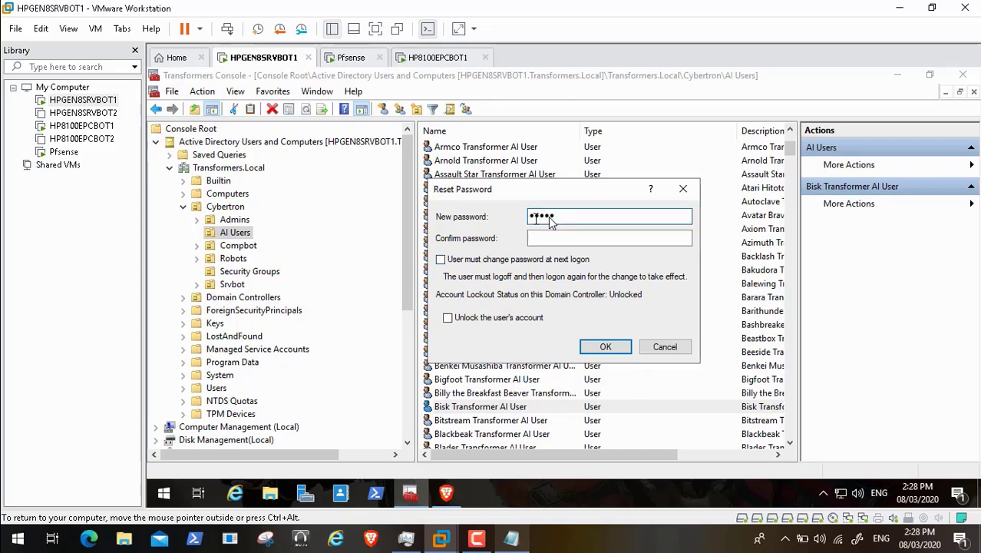
{"action": "type", "text": "•"}
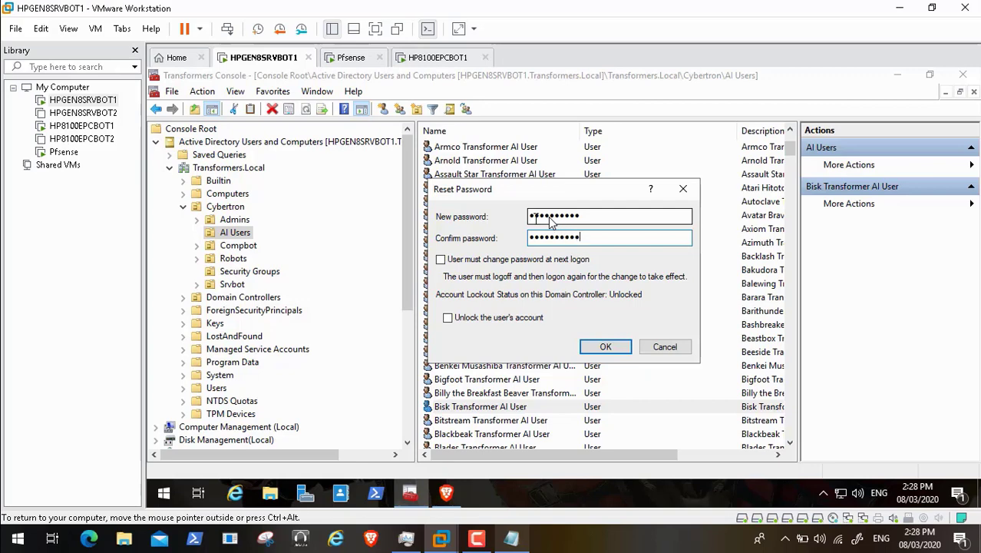
{"action": "left_click", "coordinate": [604, 348]}
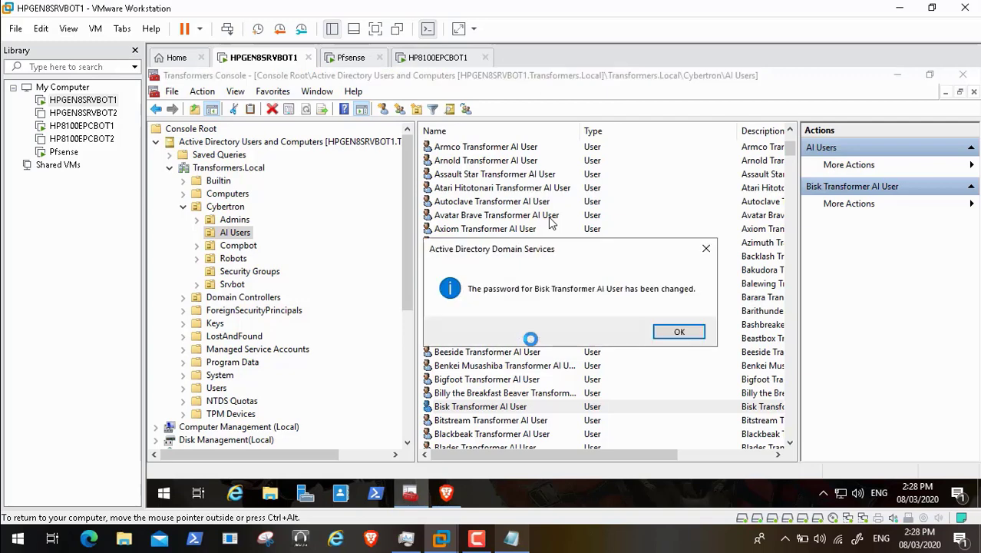
{"action": "left_click", "coordinate": [685, 339]}
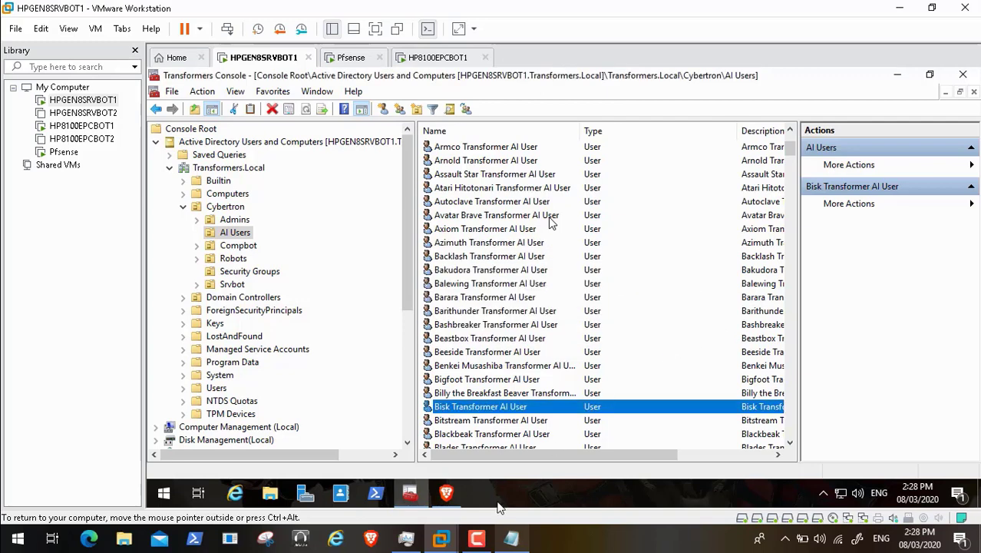
- On the HP8100EPCBOT1 client, open Control Panel and then Network and Sharing Center
{"action": "mouse_move", "coordinate": [440, 541]}
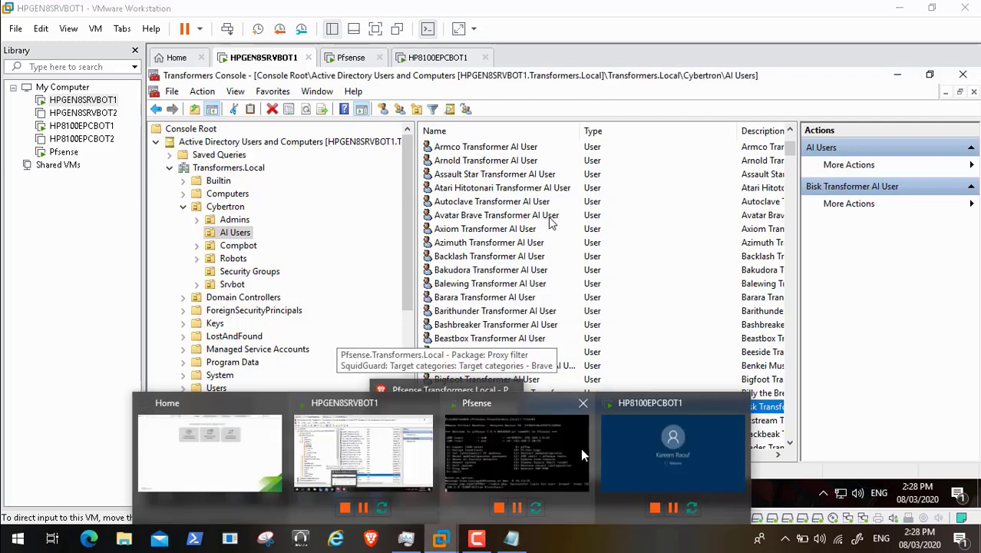
{"action": "left_click", "coordinate": [684, 463]}
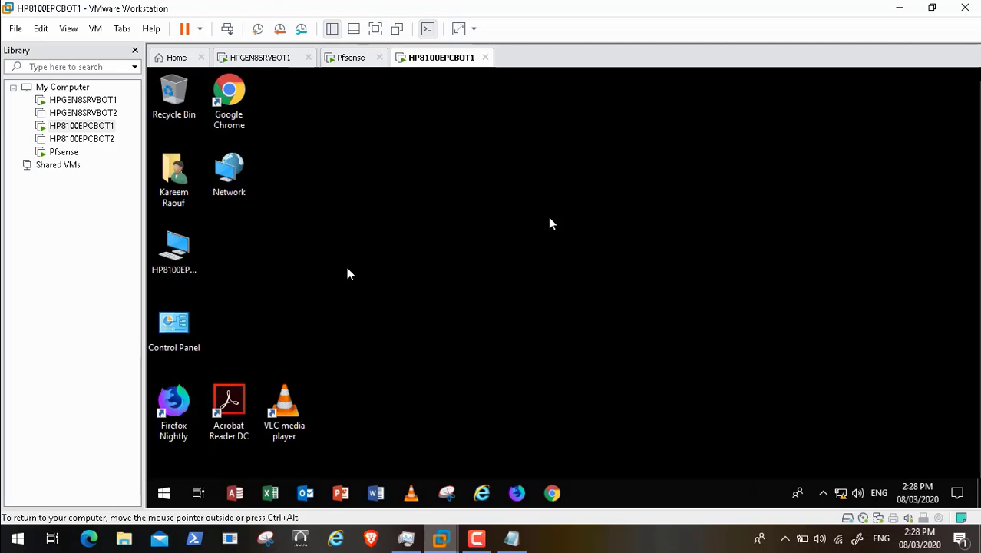
{"action": "left_click", "coordinate": [177, 255]}
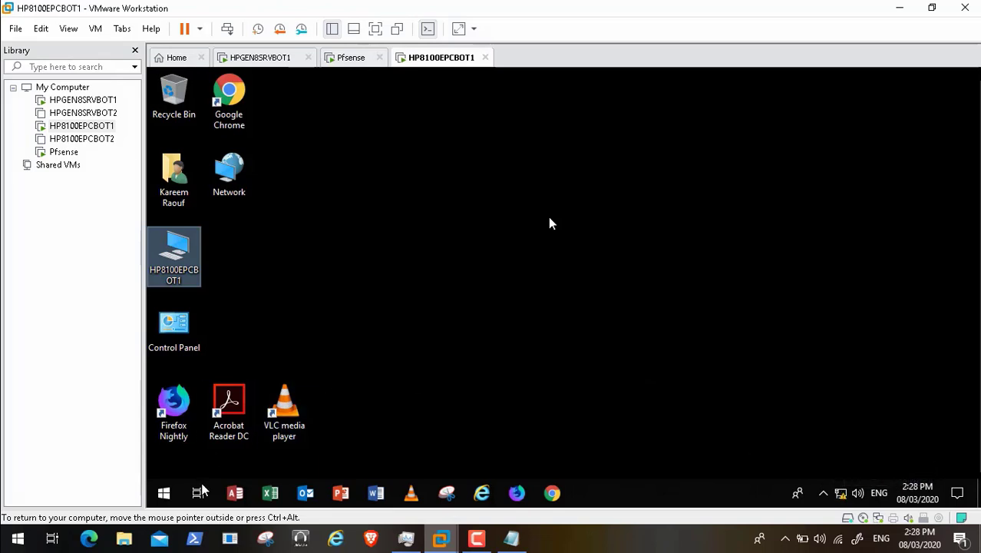
{"action": "left_click", "coordinate": [172, 341]}
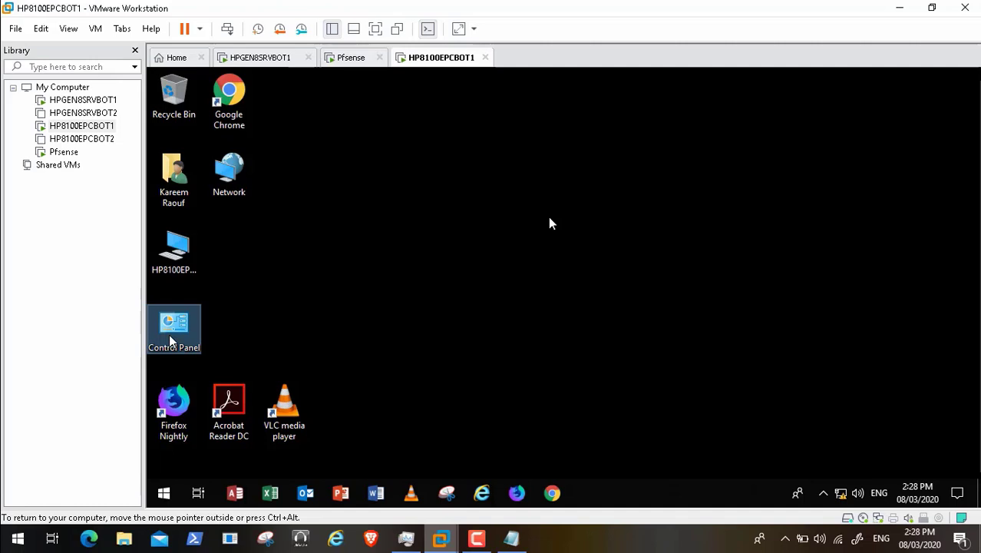
{"action": "double_click", "coordinate": [172, 340]}
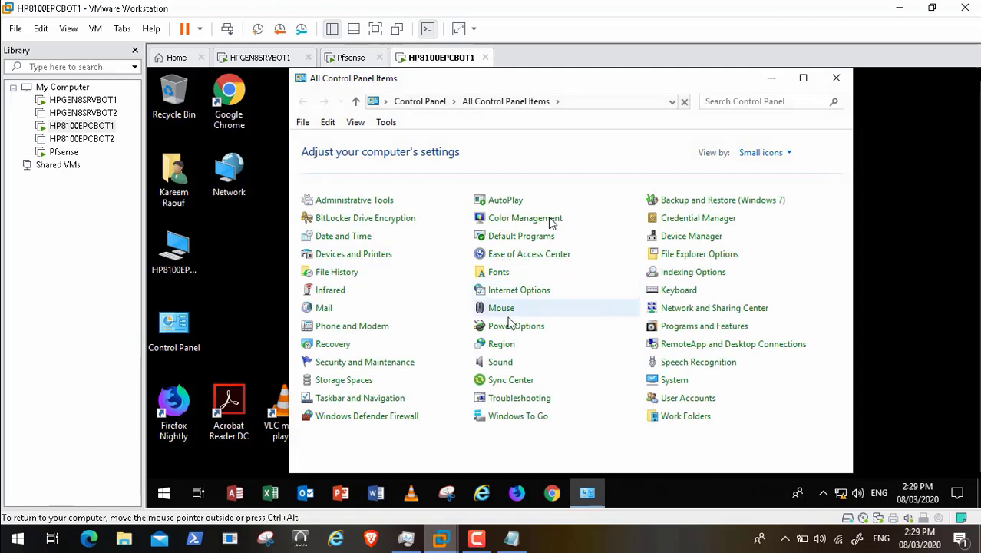
{"action": "left_click", "coordinate": [677, 312]}
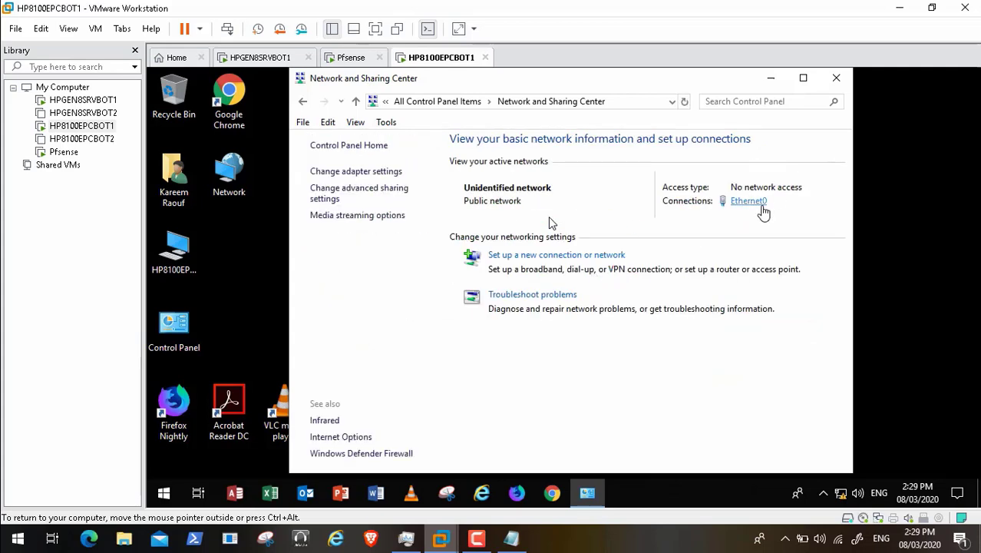
- View Ethernet0's details and select its physical address 00-0C-29-BA-62-61, then return to the server
{"action": "left_click", "coordinate": [759, 203]}
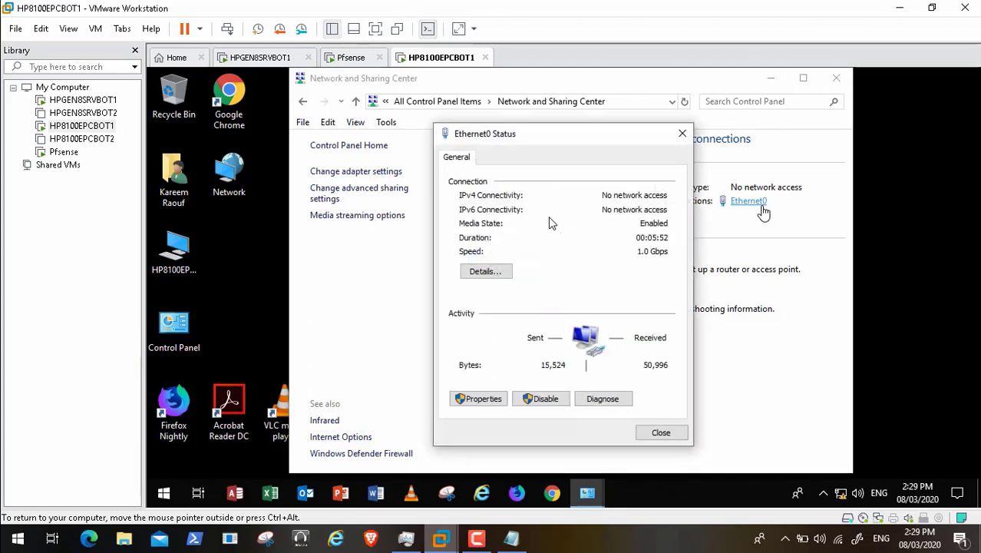
{"action": "left_click", "coordinate": [500, 274]}
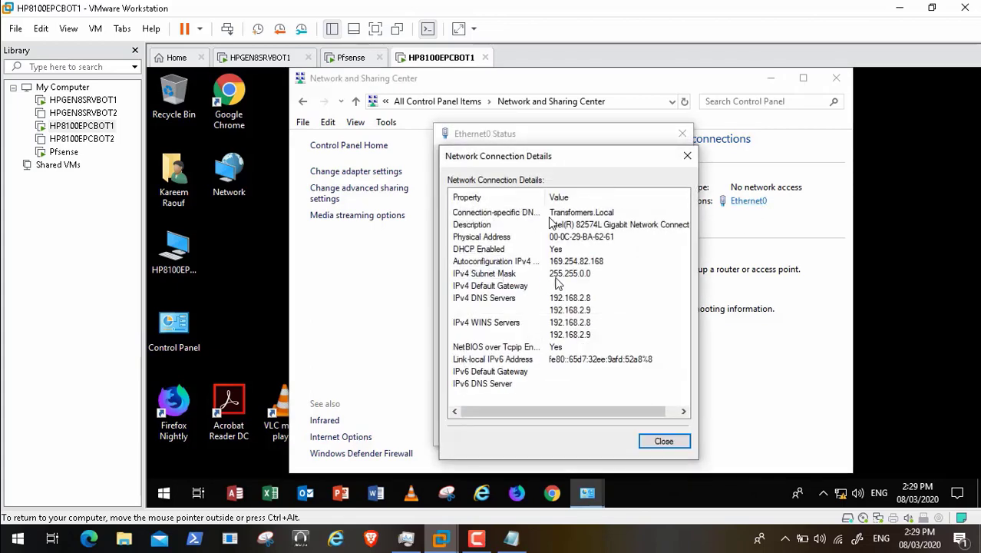
{"action": "left_click", "coordinate": [595, 237]}
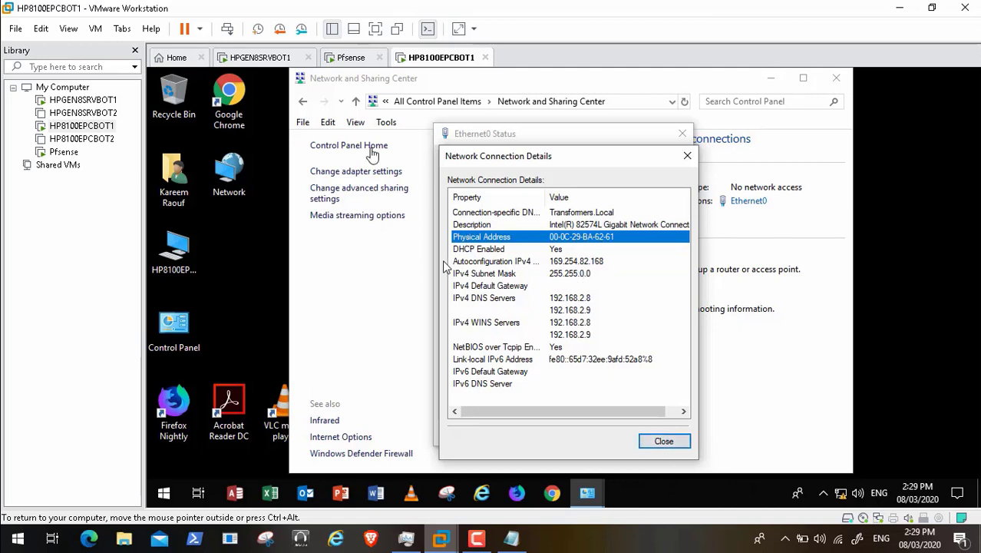
{"action": "left_click", "coordinate": [276, 62]}
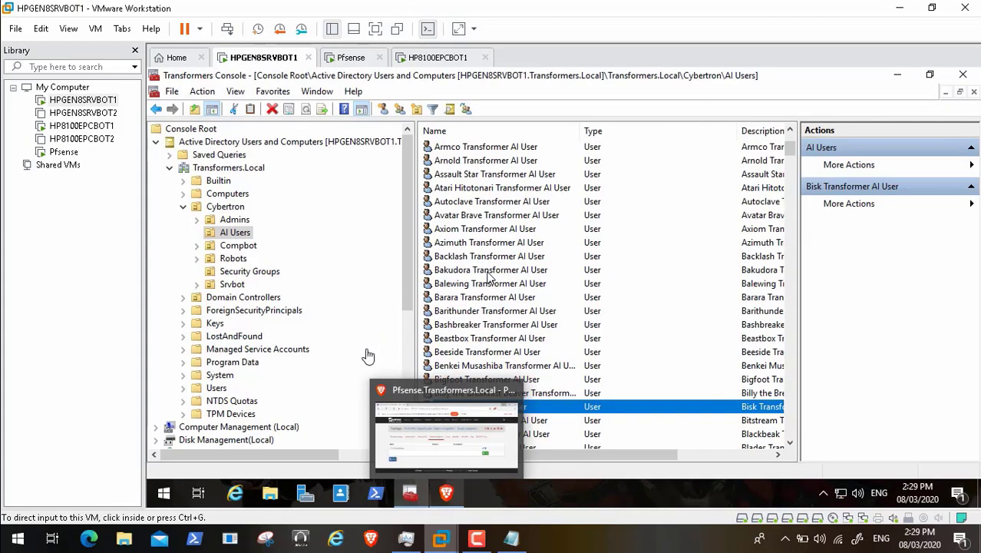
- Scroll to DHCP IPv4 Filters and display the Allow list, which has no MAC entries
{"action": "scroll", "coordinate": [409, 354], "scroll_direction": "down", "scroll_amount": 6}
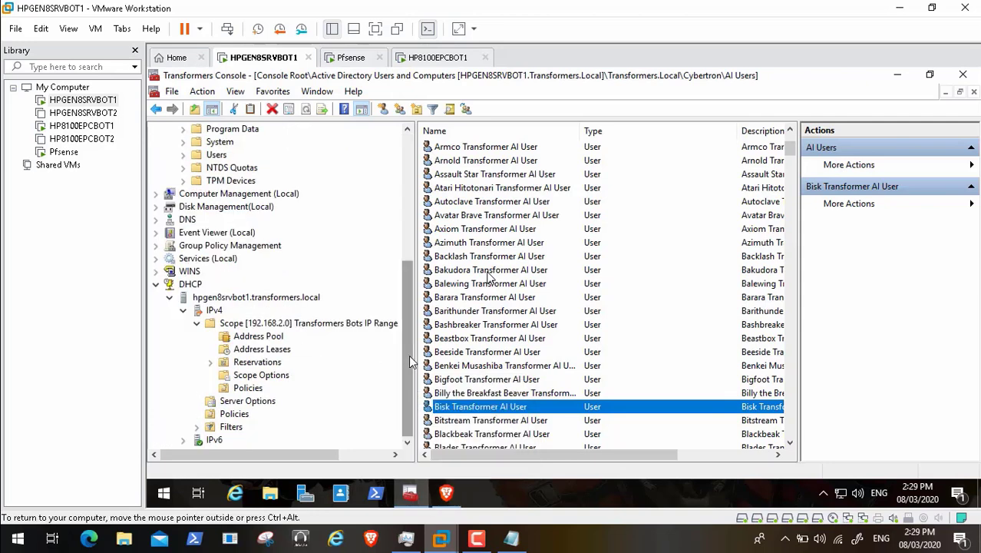
{"action": "left_click", "coordinate": [198, 427]}
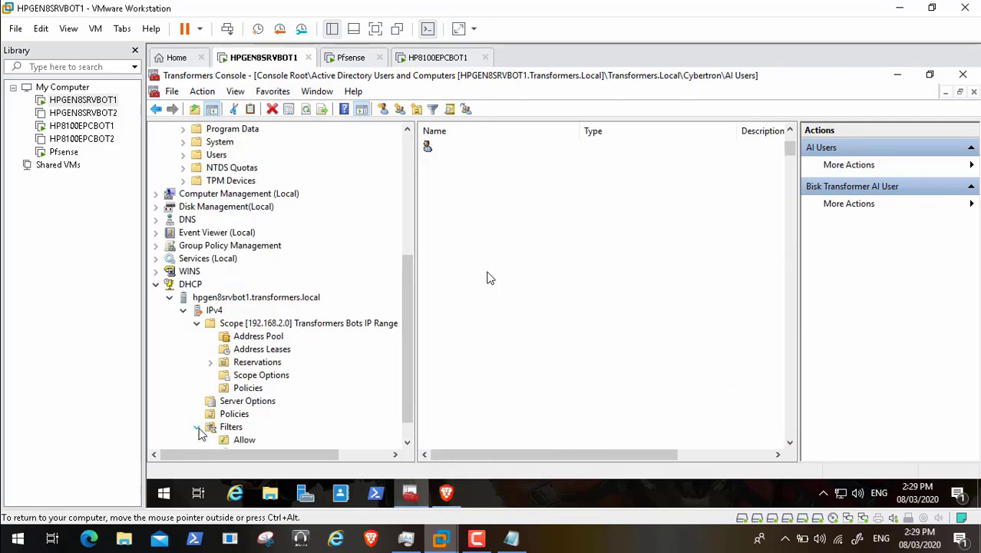
{"action": "left_click", "coordinate": [246, 439]}
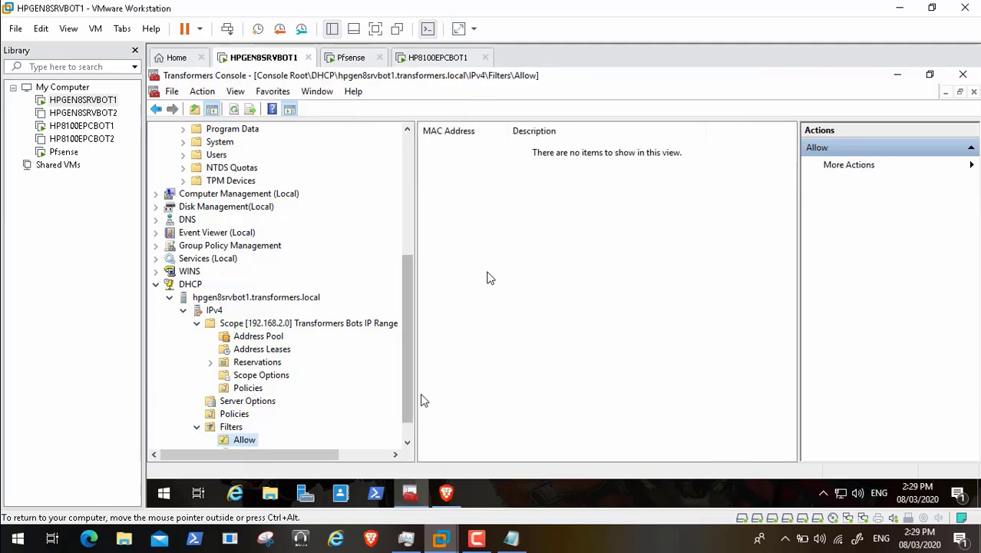
{"action": "left_click", "coordinate": [408, 443]}
{"action": "left_click", "coordinate": [407, 443]}
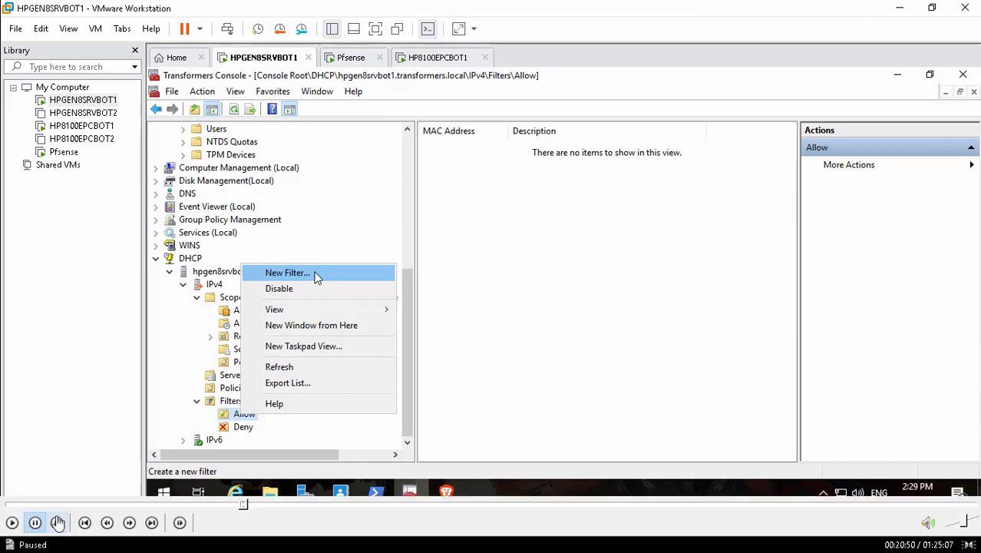
- Resume the paused video from the Media Player Classic control bar
{"action": "left_click", "coordinate": [13, 525]}
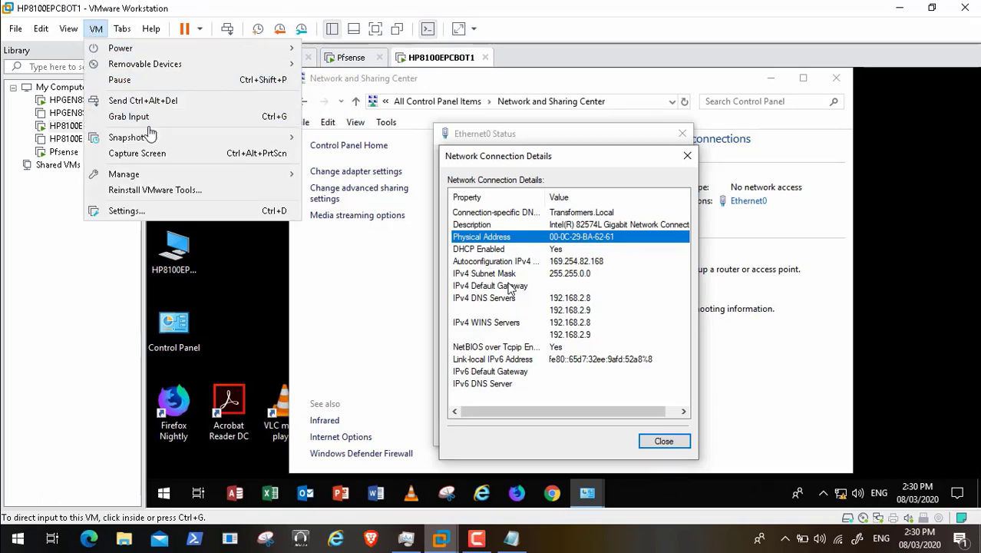
- Copy the MAC address 00:0C:29:BA:62:61 from the VM's network adapter advanced settings
{"action": "left_click", "coordinate": [158, 212]}
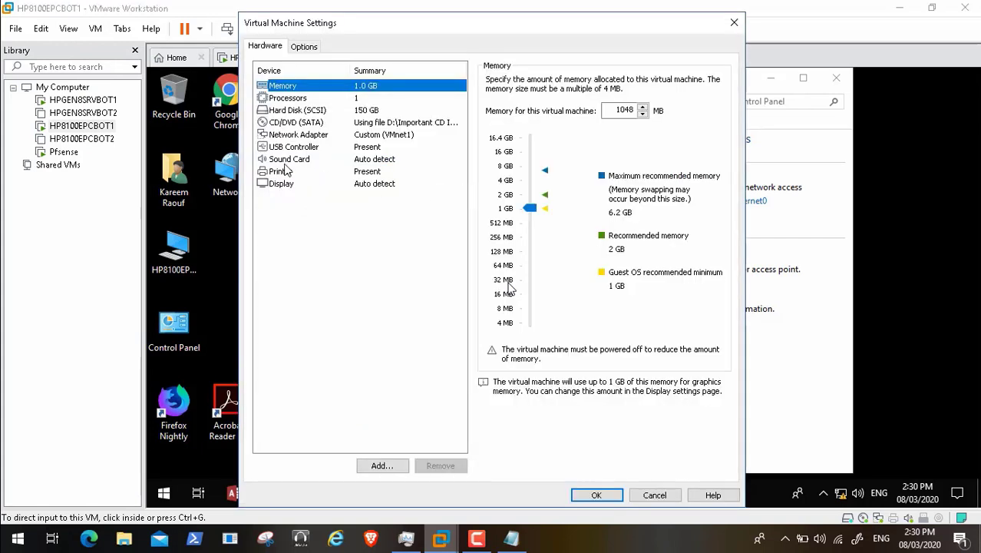
{"action": "left_click", "coordinate": [297, 136]}
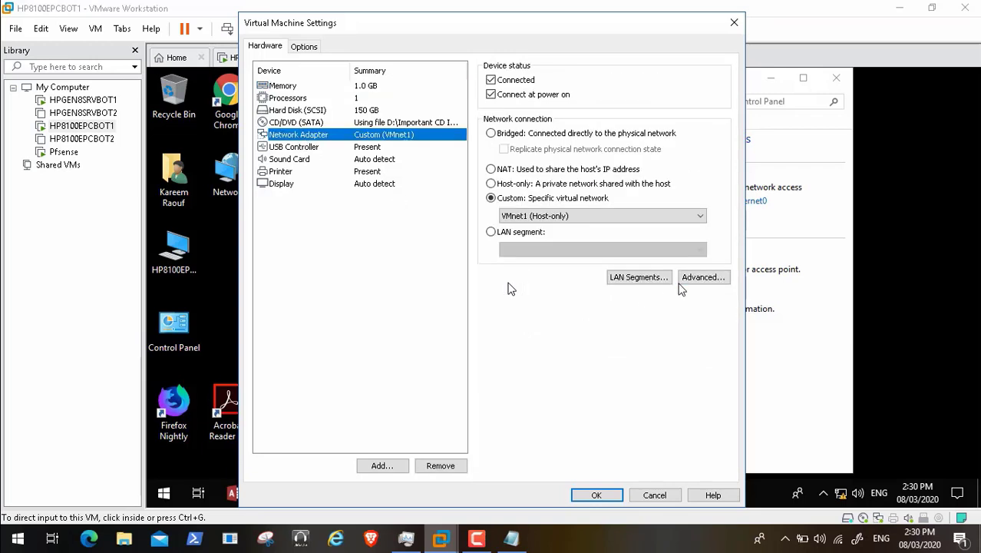
{"action": "left_click", "coordinate": [701, 279]}
{"action": "left_click", "coordinate": [468, 363]}
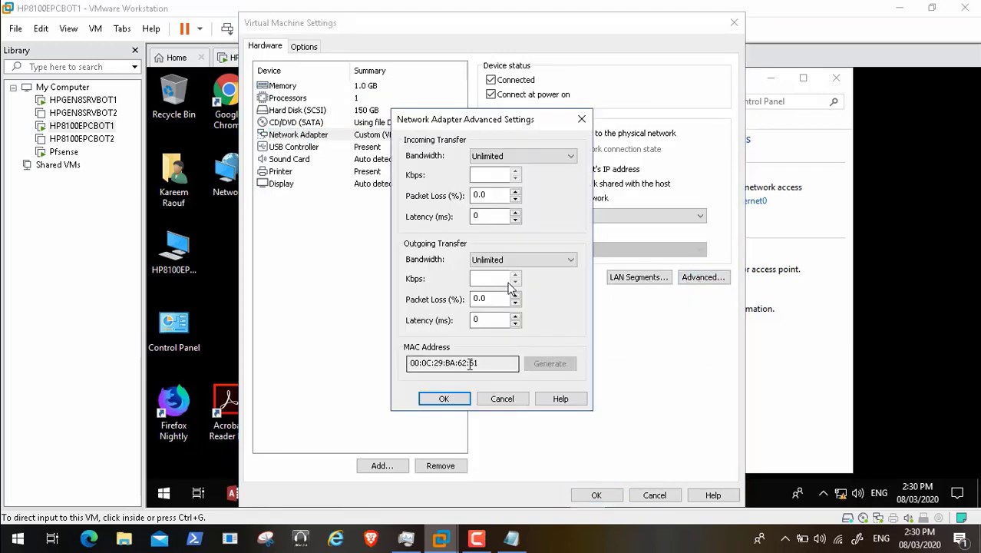
{"action": "double_click", "coordinate": [468, 363]}
{"action": "key", "text": "ctrl+c"}
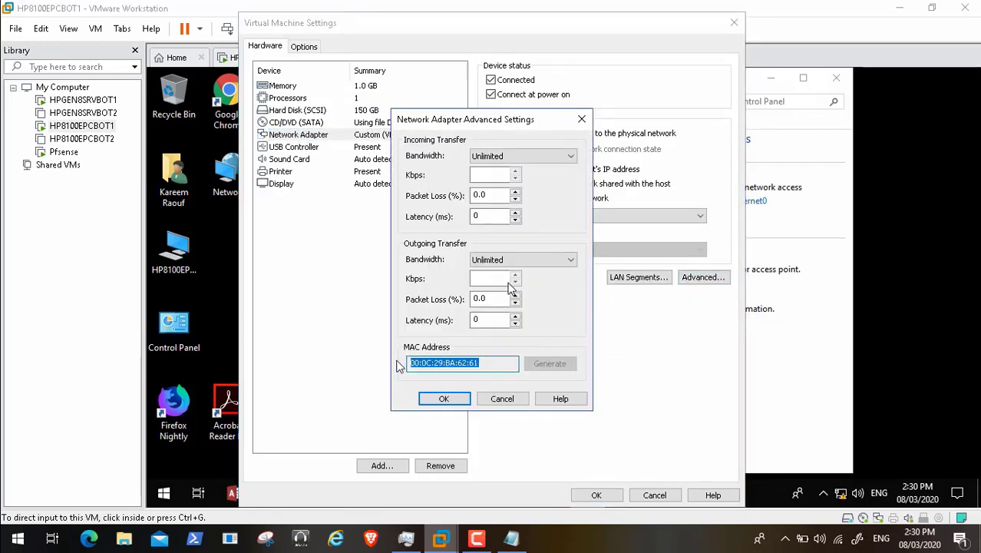
{"action": "left_click", "coordinate": [445, 399]}
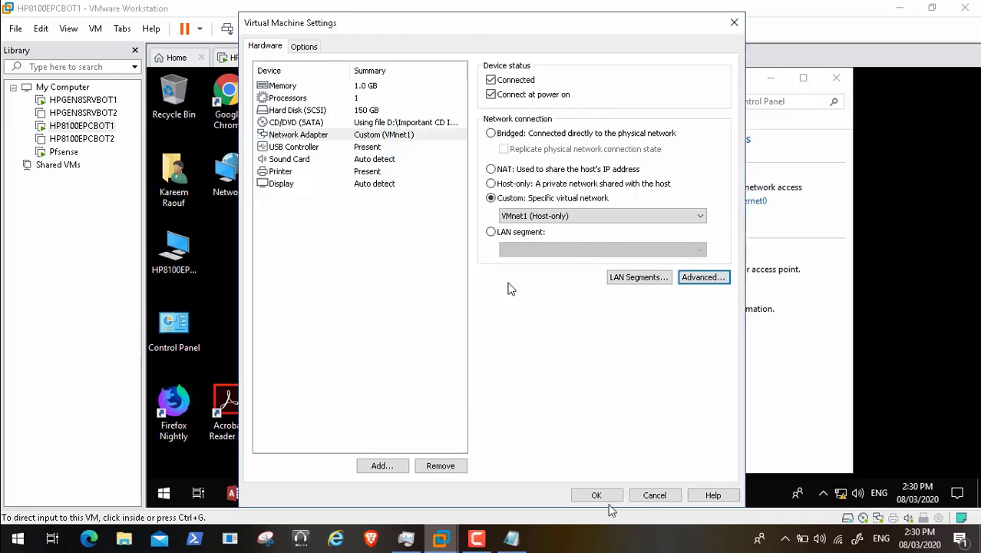
{"action": "left_click", "coordinate": [608, 497]}
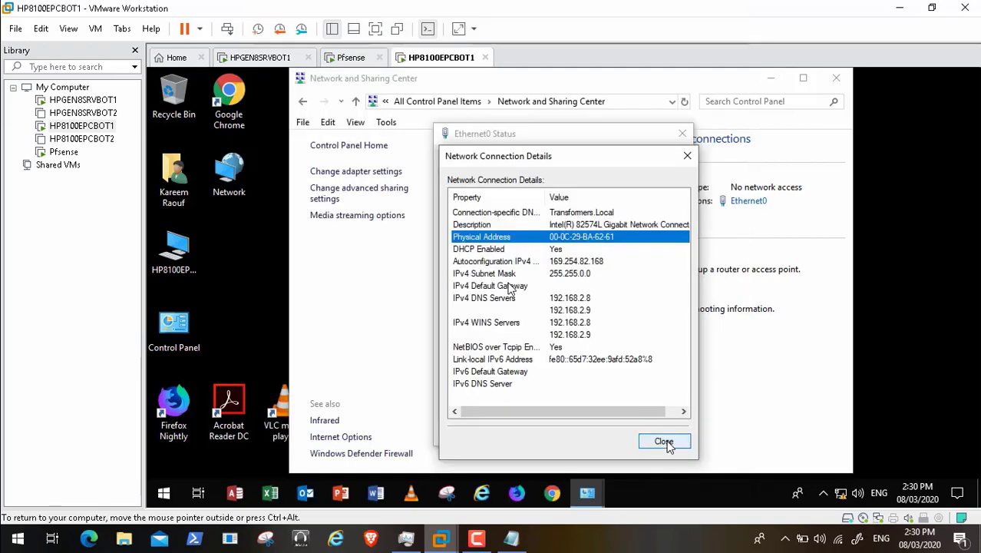
- Close the client's Ethernet0 details and status windows and minimize Network and Sharing Center
{"action": "left_click", "coordinate": [682, 446]}
{"action": "left_click", "coordinate": [662, 434]}
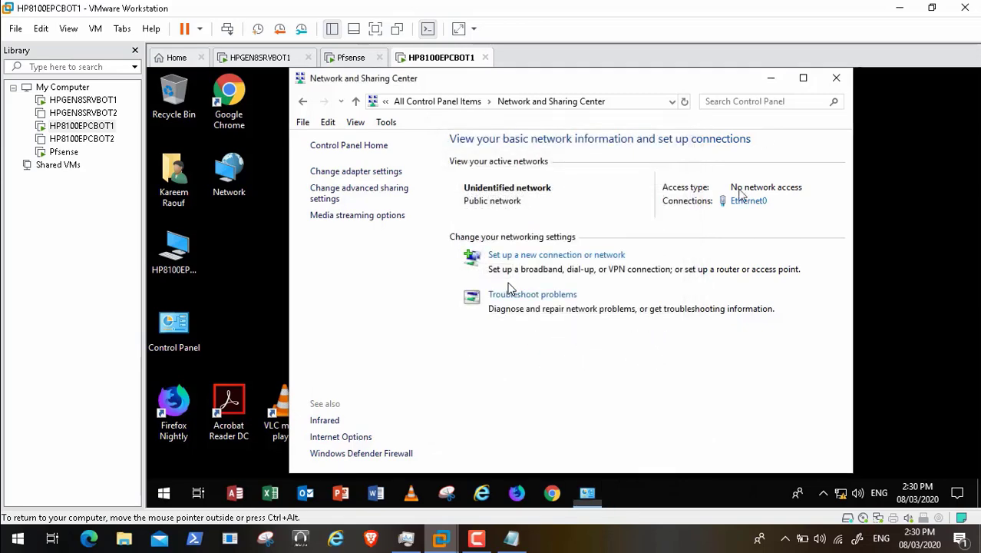
{"action": "left_click", "coordinate": [771, 78]}
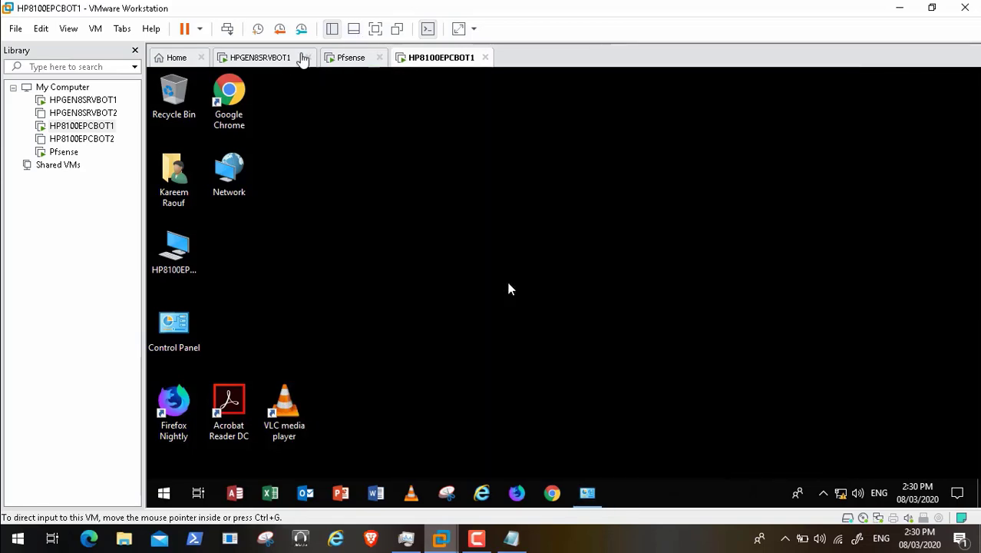
- On the server VM, paste the client's MAC and reformat it as 00-0C-29-BA-62-61
{"action": "left_click", "coordinate": [281, 64]}
{"action": "left_click", "coordinate": [515, 265]}
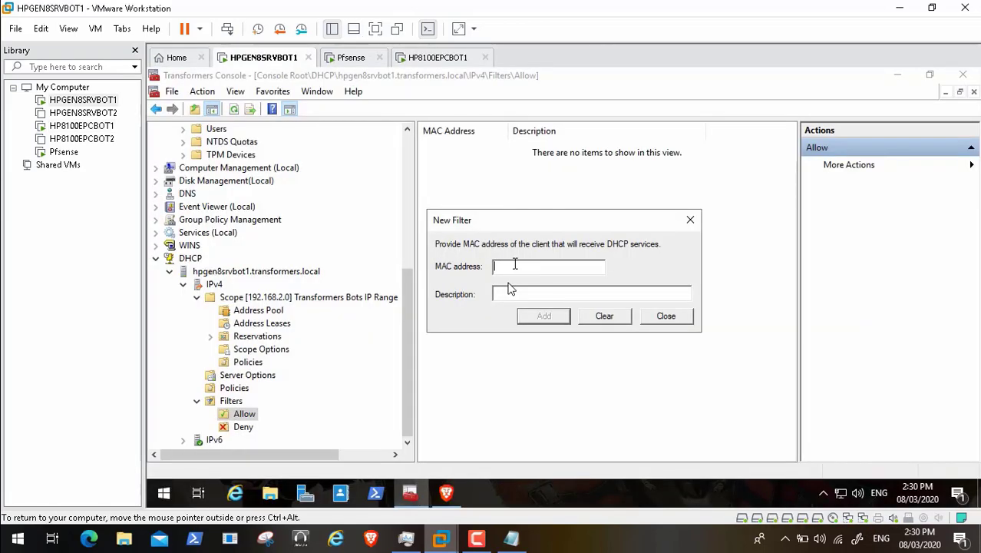
{"action": "key", "text": "ctrl+v"}
{"action": "left_click", "coordinate": [506, 266]}
{"action": "key", "text": "BackSpace"}
{"action": "type", "text": "-"}
{"action": "left_click", "coordinate": [516, 267]}
{"action": "key", "text": "BackSpace"}
{"action": "type", "text": "-"}
{"action": "left_click", "coordinate": [529, 266]}
{"action": "key", "text": "BackSpace"}
{"action": "type", "text": "-"}
{"action": "left_click", "coordinate": [538, 266]}
{"action": "key", "text": "BackSpace"}
{"action": "type", "text": "-"}
{"action": "left_click", "coordinate": [551, 267]}
{"action": "key", "text": "BackSpace"}
{"action": "type", "text": "-"}
- Give the filter the description HP8100EPCBOT1 and add it to the allow list
{"action": "left_click", "coordinate": [533, 290]}
{"action": "type", "text": "HP8100EPCBOT1"}
{"action": "left_click", "coordinate": [558, 321]}
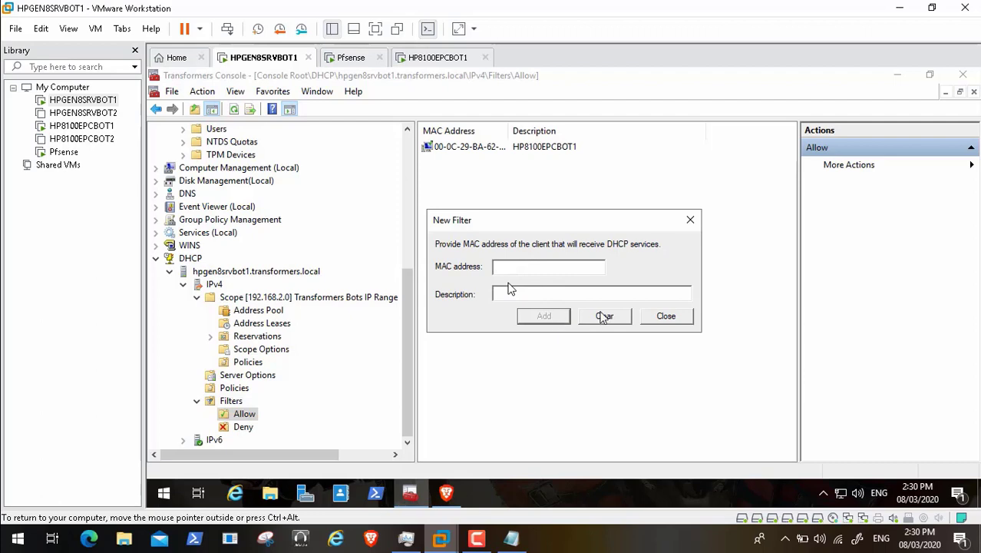
{"action": "left_click", "coordinate": [653, 321]}
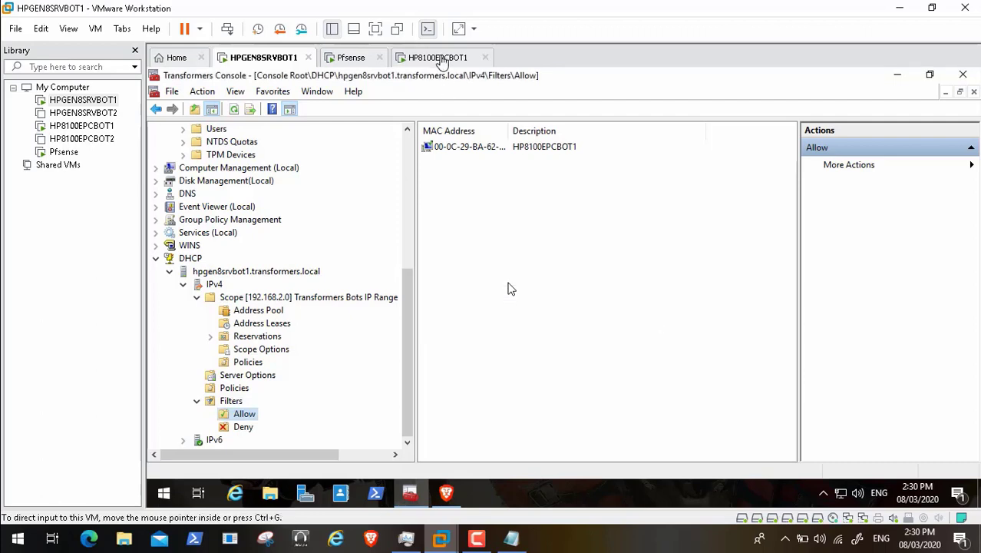
- Recheck Ethernet0's connection details on HP8100EPCBOT1, then close the details, status and Network and Sharing Center windows
{"action": "left_click", "coordinate": [439, 60]}
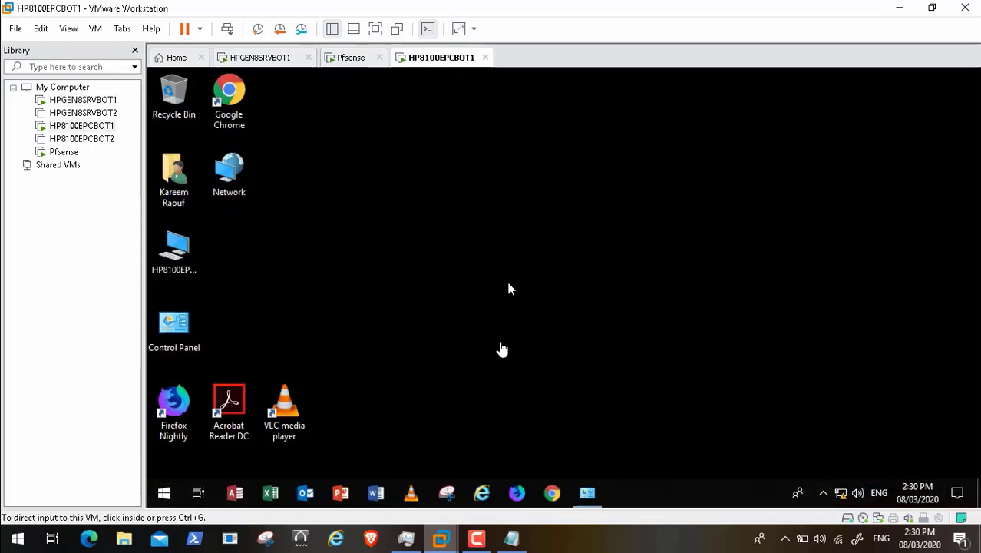
{"action": "left_click", "coordinate": [587, 492]}
{"action": "left_click", "coordinate": [756, 202]}
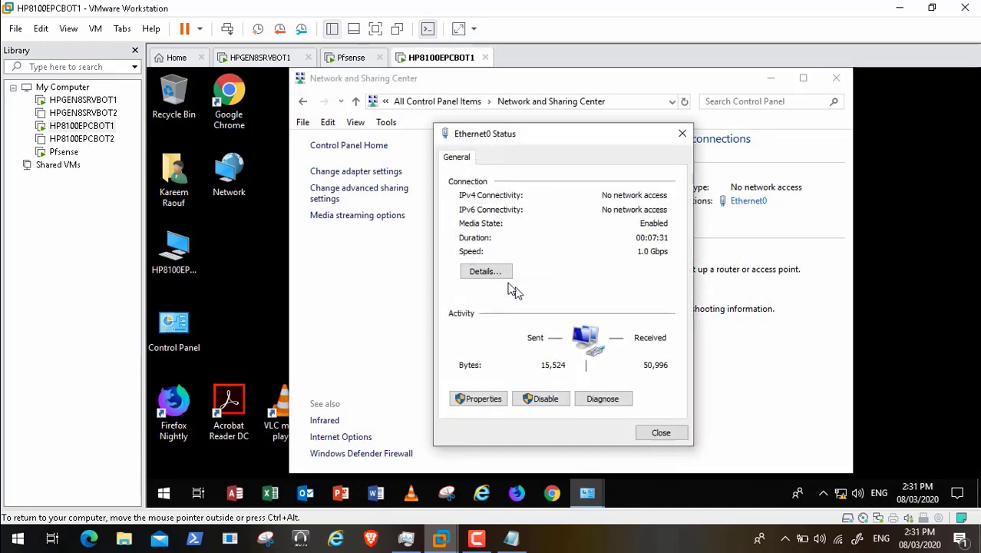
{"action": "left_click", "coordinate": [497, 274]}
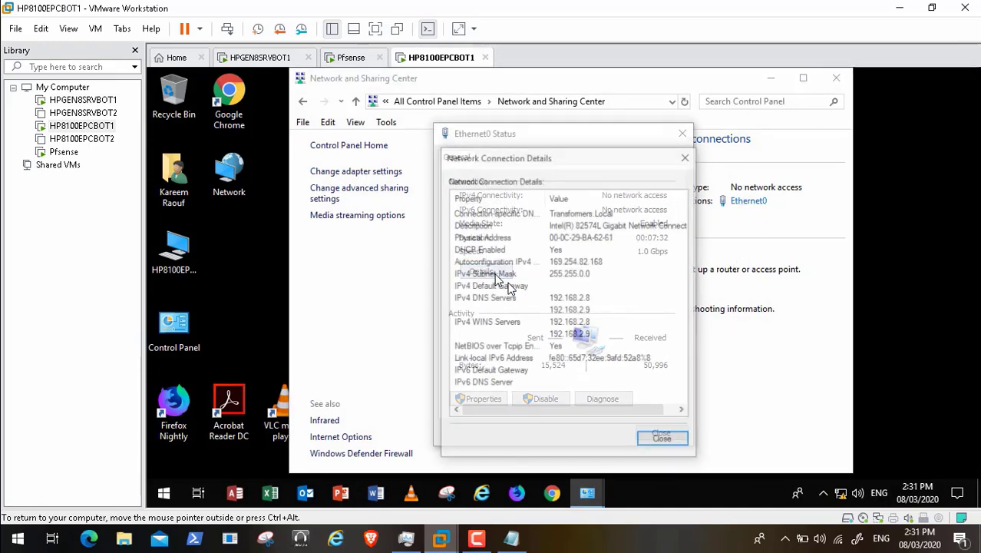
{"action": "left_click", "coordinate": [660, 440]}
{"action": "left_click", "coordinate": [661, 434]}
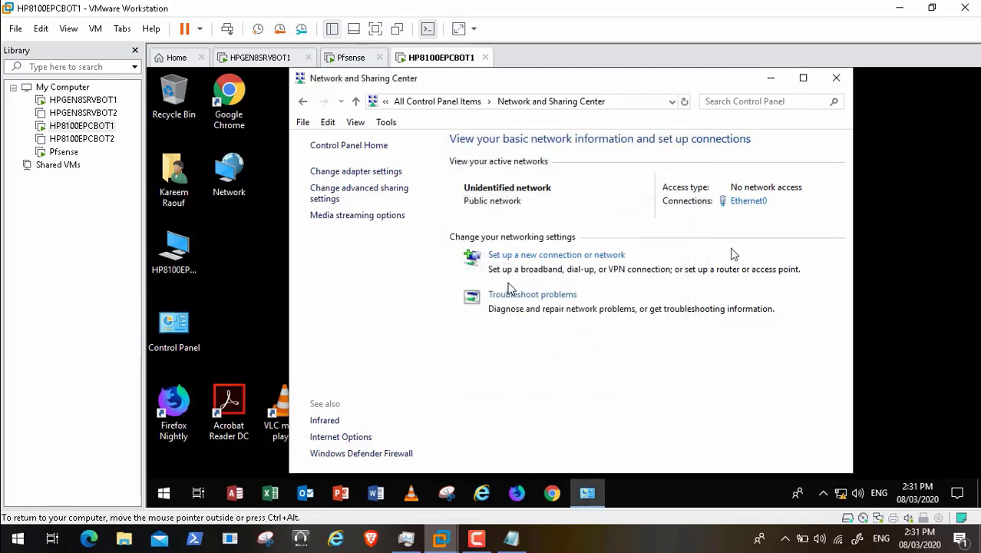
{"action": "left_click", "coordinate": [836, 77]}
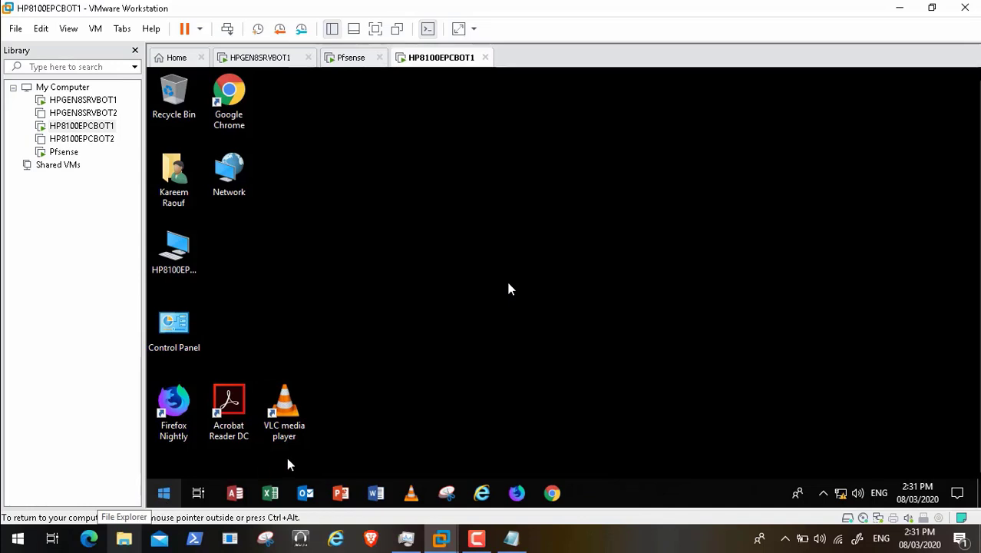
- Restart the HP8100EPCBOT1 client VM from its Start menu
{"action": "left_click", "coordinate": [167, 495]}
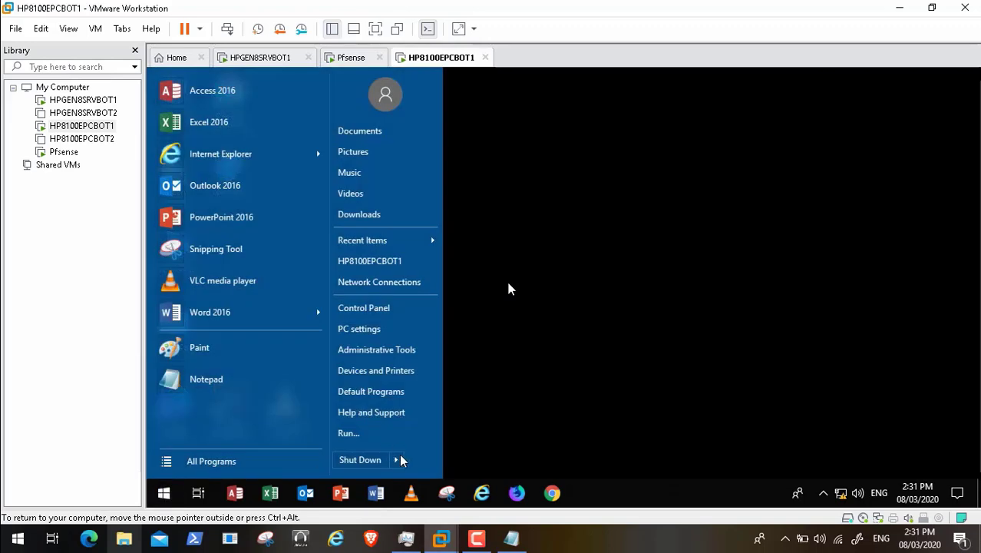
{"action": "mouse_move", "coordinate": [400, 459]}
{"action": "left_click", "coordinate": [435, 443]}
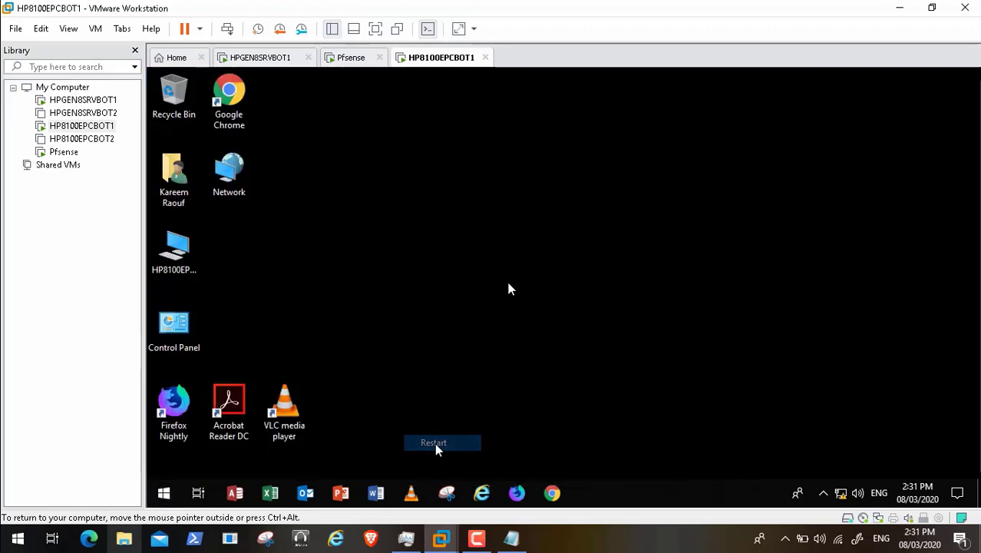
{"action": "left_click", "coordinate": [477, 542]}
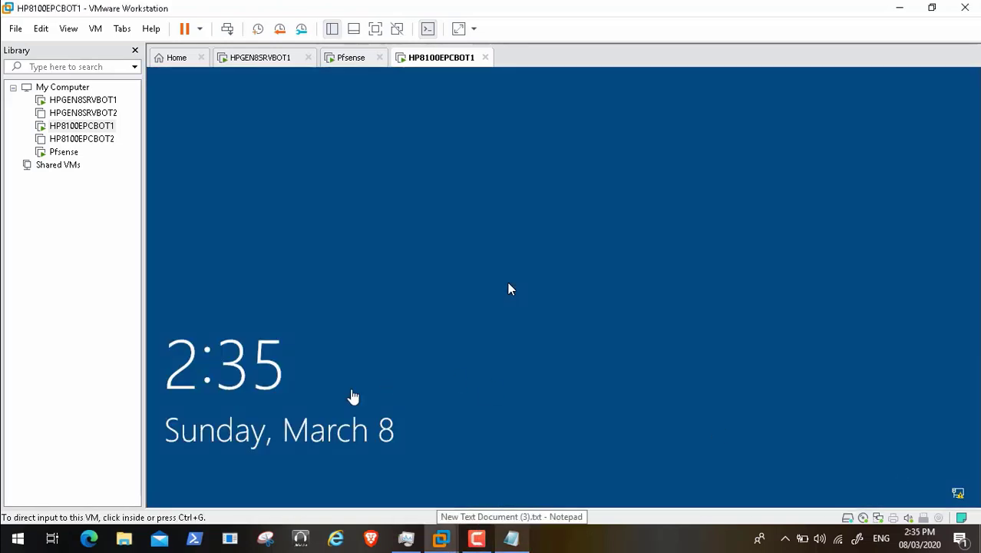
- Sign in to the client with the domain user name and the account password
{"action": "left_click", "coordinate": [352, 393]}
{"action": "left_click", "coordinate": [323, 397]}
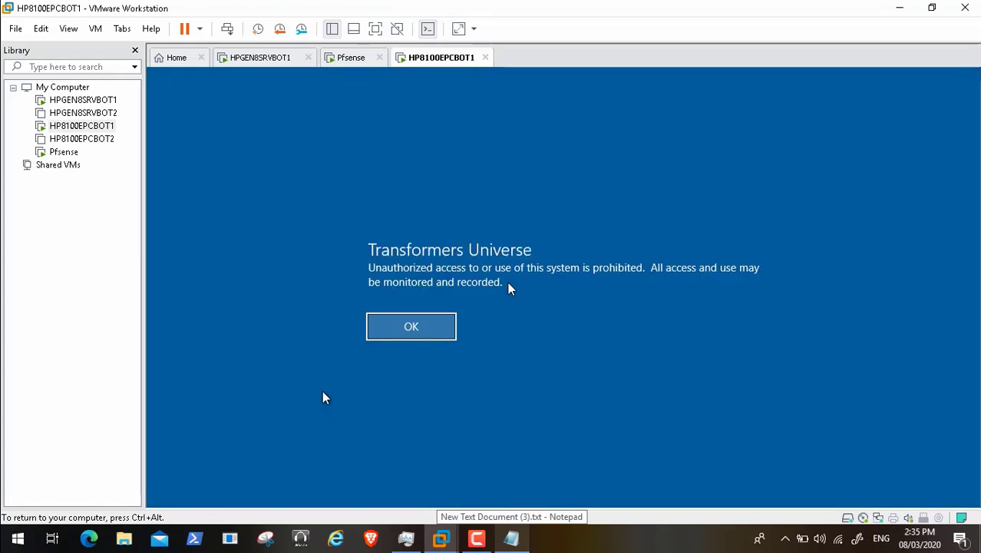
{"action": "left_click", "coordinate": [397, 337]}
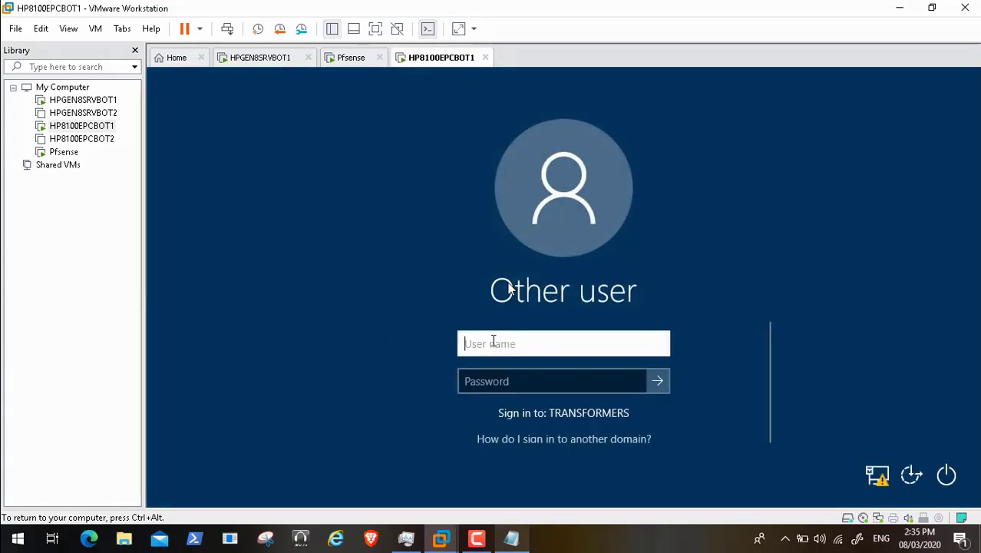
{"action": "type", "text": "bt"}
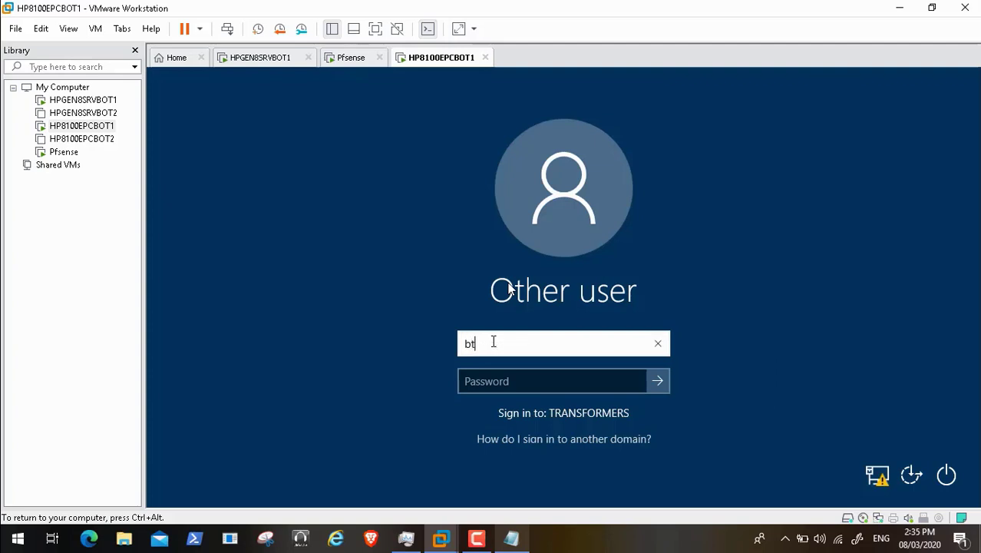
{"action": "type", "text": "aiu"}
{"action": "left_click", "coordinate": [479, 381]}
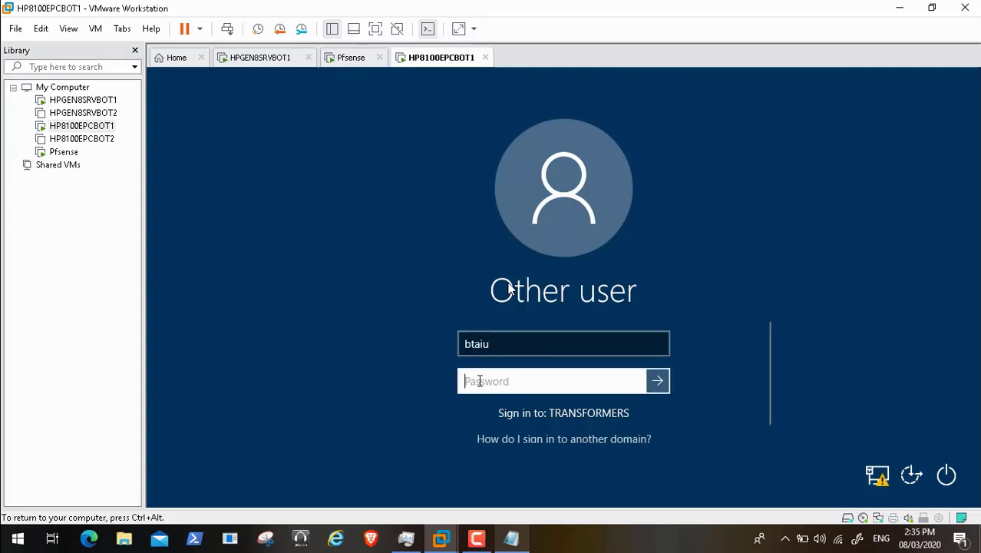
{"action": "type", "text": "•••••"}
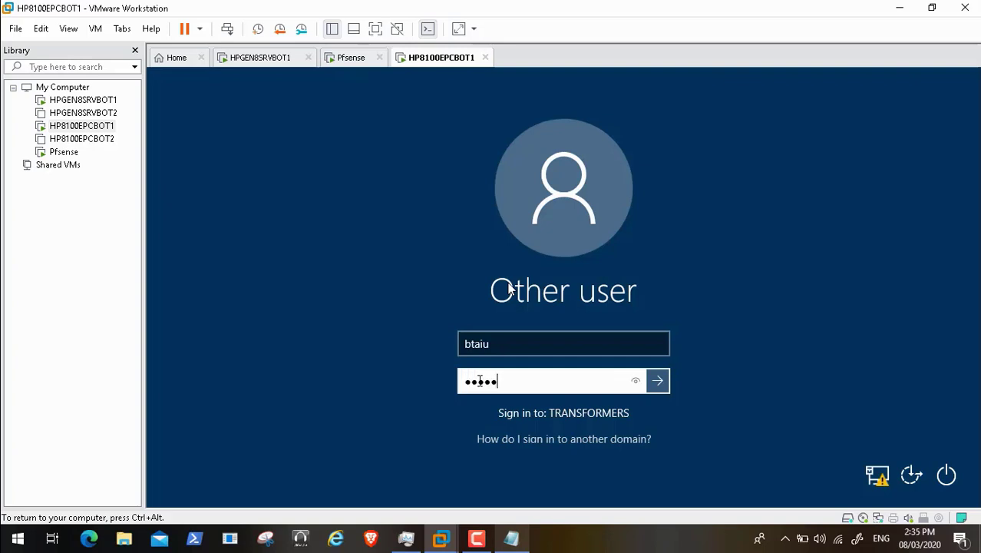
{"action": "type", "text": "•••••"}
{"action": "key", "text": "Return"}
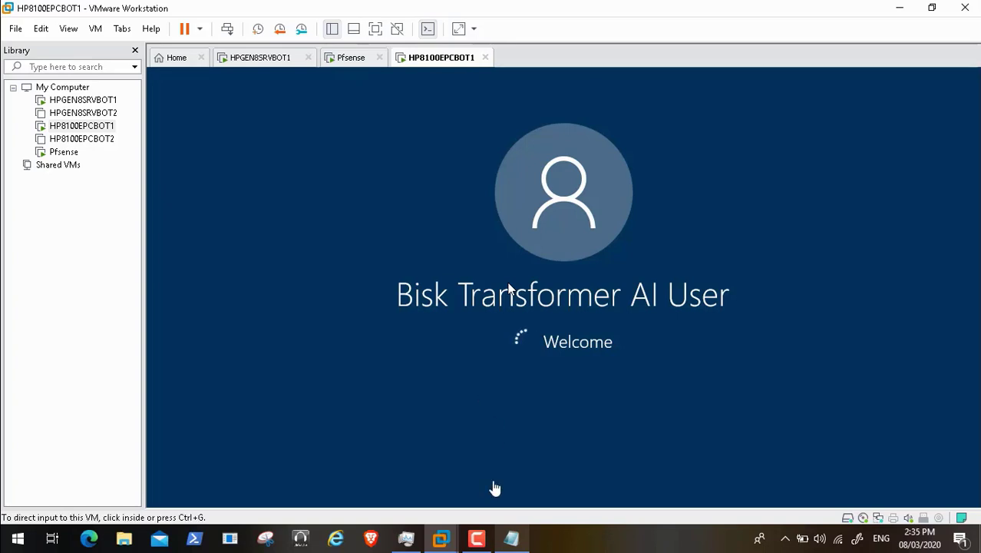
- Switch from the client VM back to the host desktop
{"action": "left_click", "coordinate": [476, 540]}
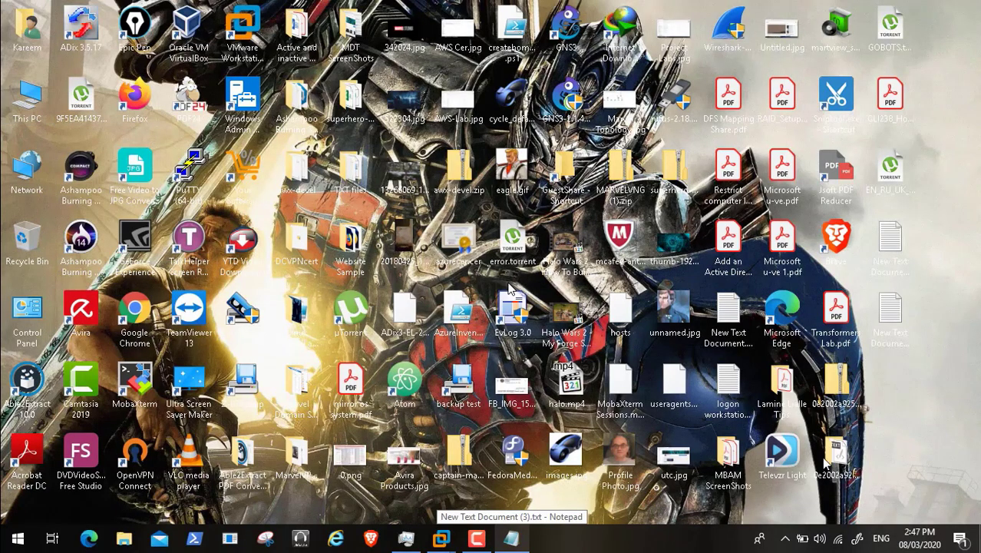
{"action": "left_click", "coordinate": [476, 540]}
{"action": "left_click", "coordinate": [914, 476]}
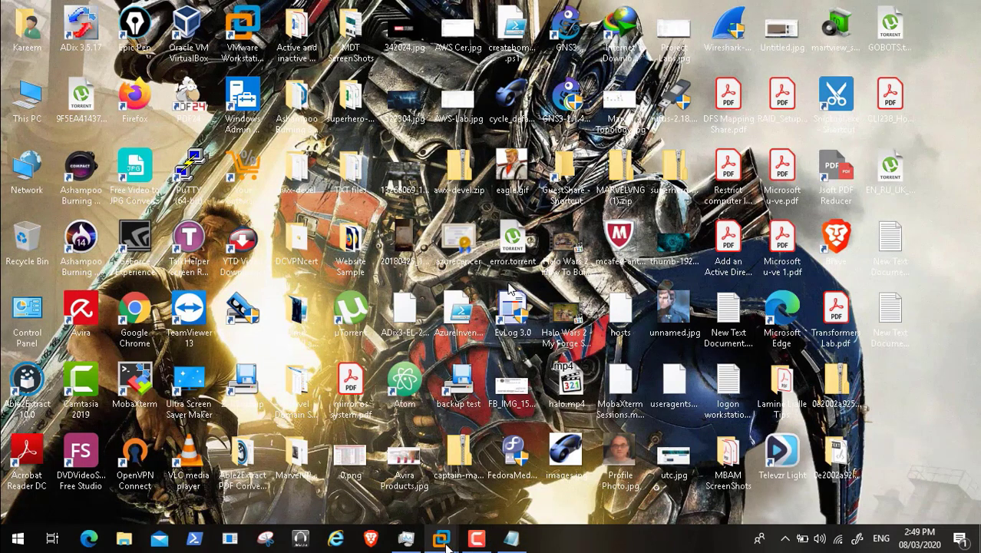
- Bring the client VM back full screen and reach its sign-in prompt
{"action": "mouse_move", "coordinate": [441, 539]}
{"action": "left_click", "coordinate": [649, 435]}
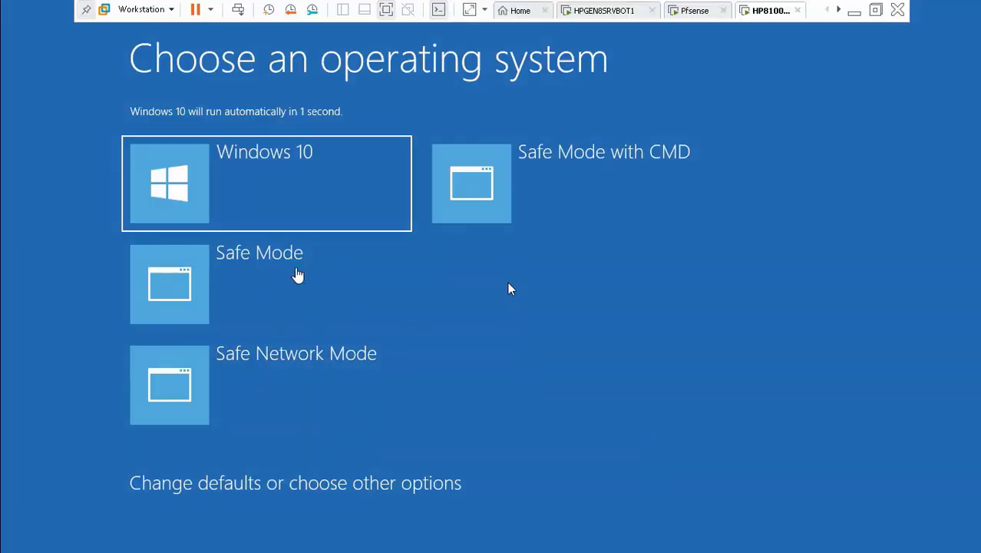
{"action": "left_click", "coordinate": [239, 12]}
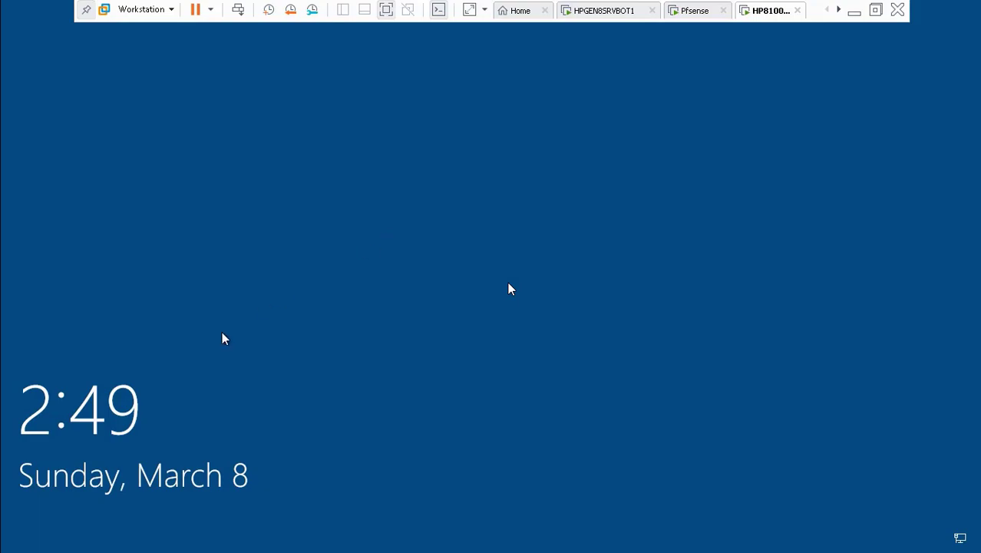
{"action": "left_click", "coordinate": [222, 332]}
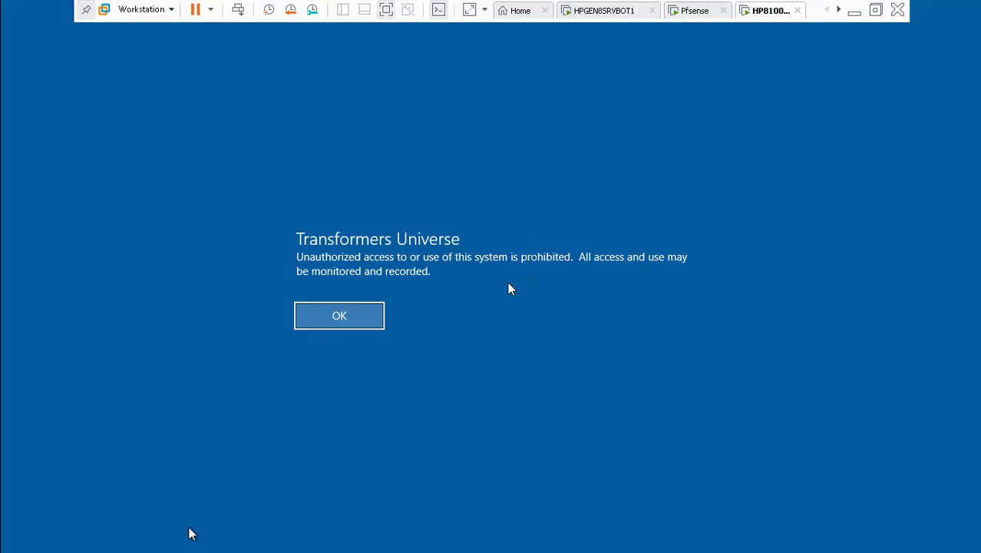
{"action": "left_click", "coordinate": [352, 324]}
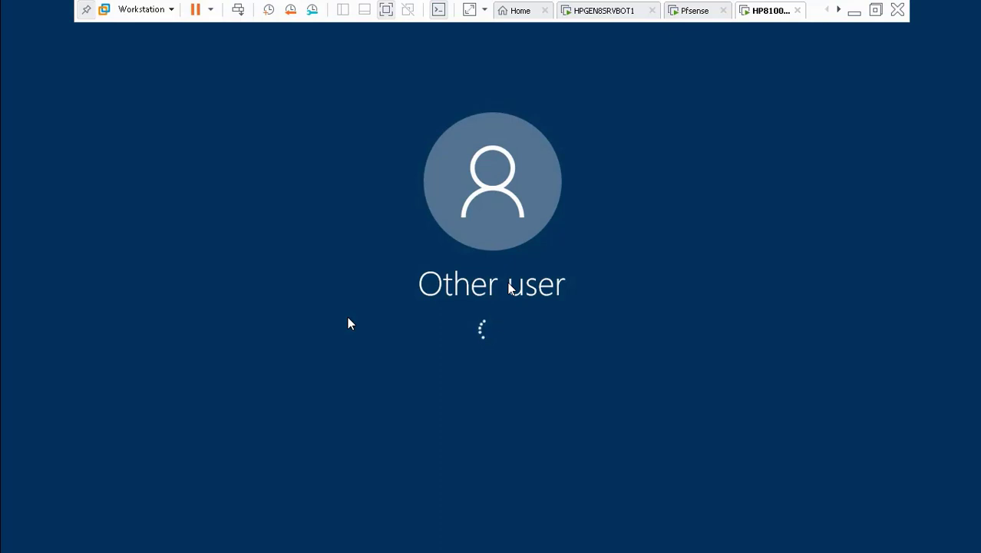
- Enter a user name and the account password and submit, which the PC refuses
{"action": "type", "text": "k"}
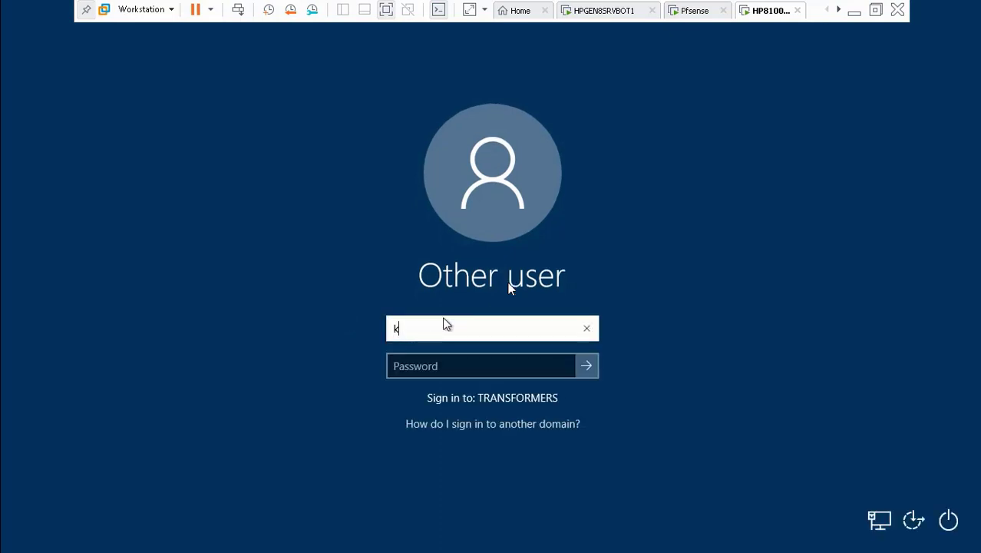
{"action": "key", "text": "BackSpace"}
{"action": "type", "text": "taiu"}
{"action": "key", "text": "Tab"}
{"action": "type", "text": "•••••"}
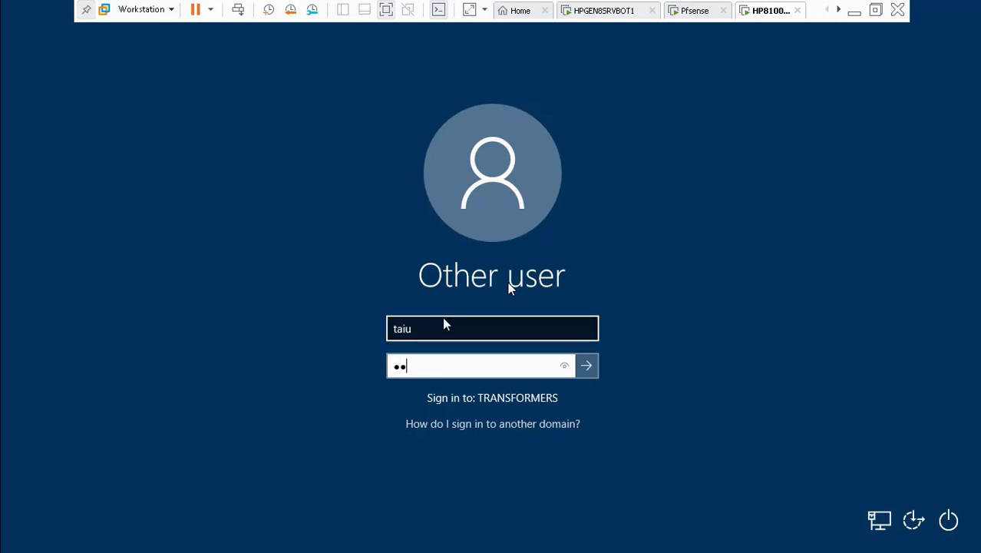
{"action": "type", "text": "•••••"}
{"action": "key", "text": "Return"}
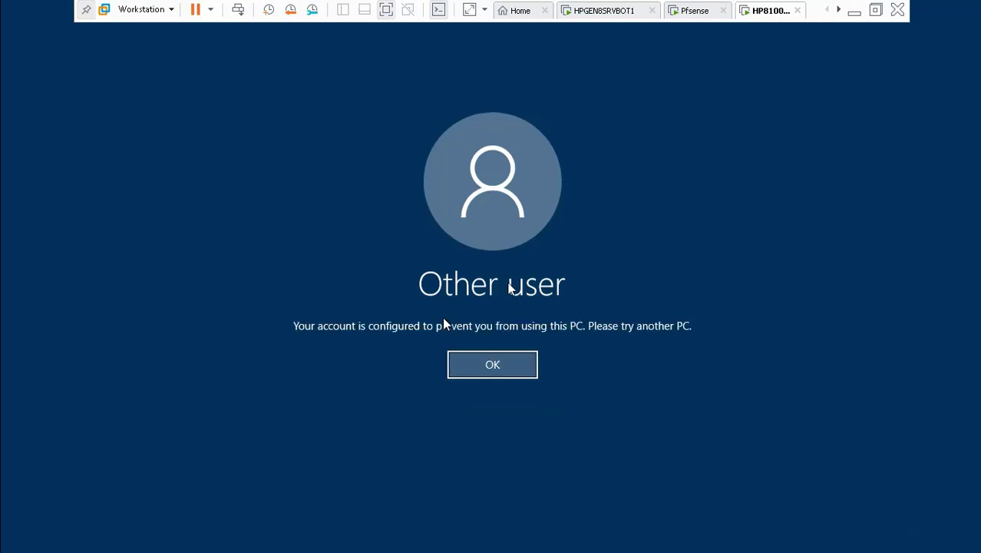
- Dismiss the refusal, retype the corrected domain user name, and sign in with the password
{"action": "left_click", "coordinate": [474, 360]}
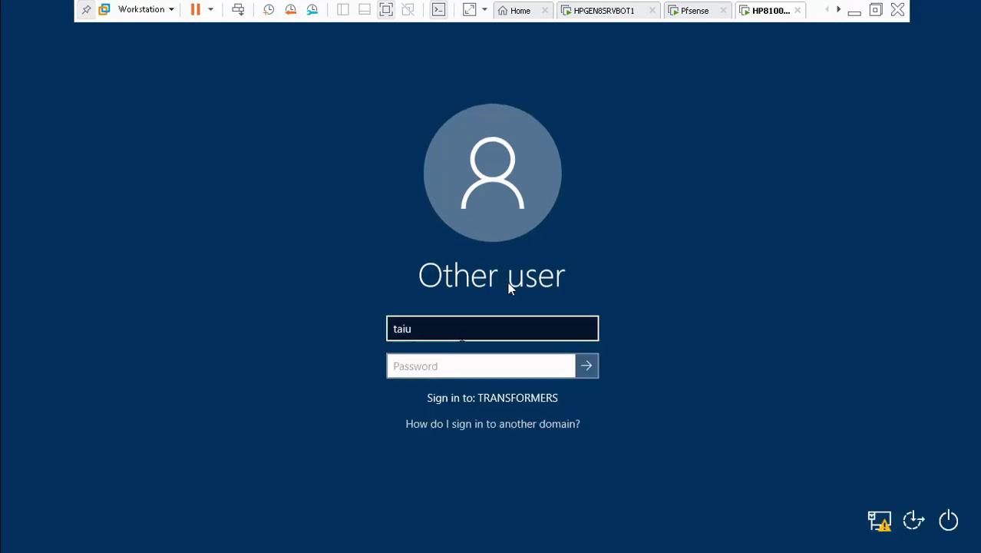
{"action": "left_click", "coordinate": [457, 328]}
{"action": "key", "text": "BackSpace"}
{"action": "key", "text": "BackSpace"}
{"action": "key", "text": "BackSpace"}
{"action": "key", "text": "BackSpace"}
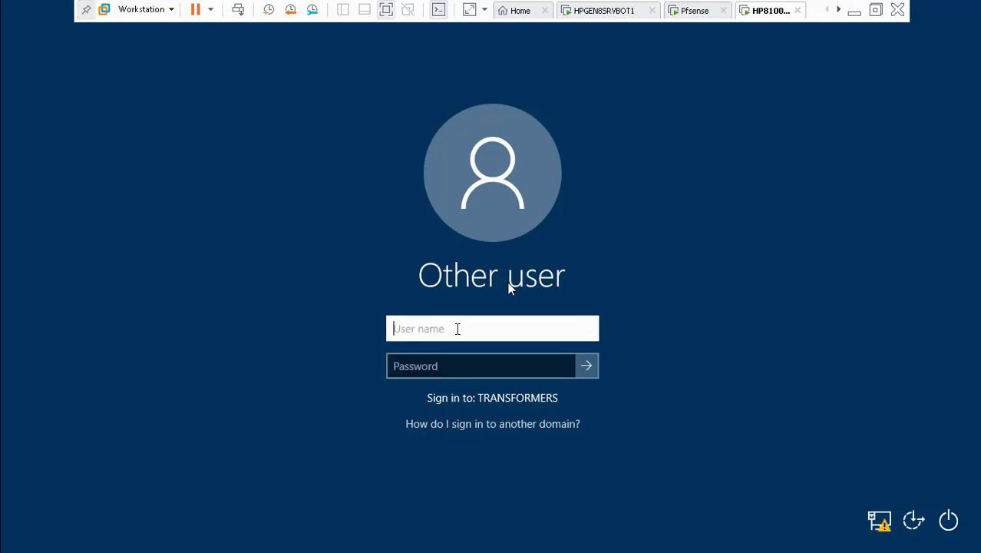
{"action": "type", "text": "btaiu"}
{"action": "key", "text": "Tab"}
{"action": "type", "text": "••••••"}
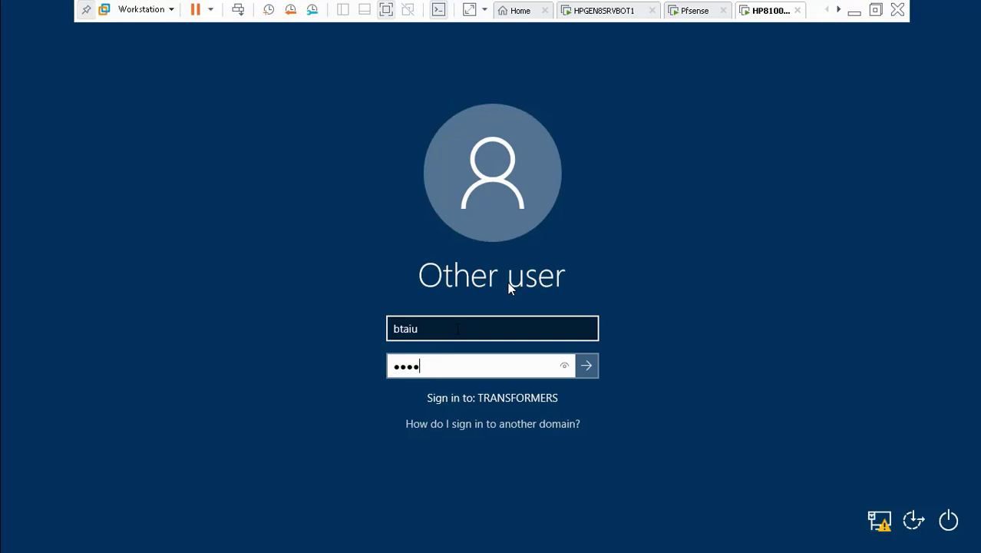
{"action": "type", "text": "••••"}
{"action": "key", "text": "Return"}
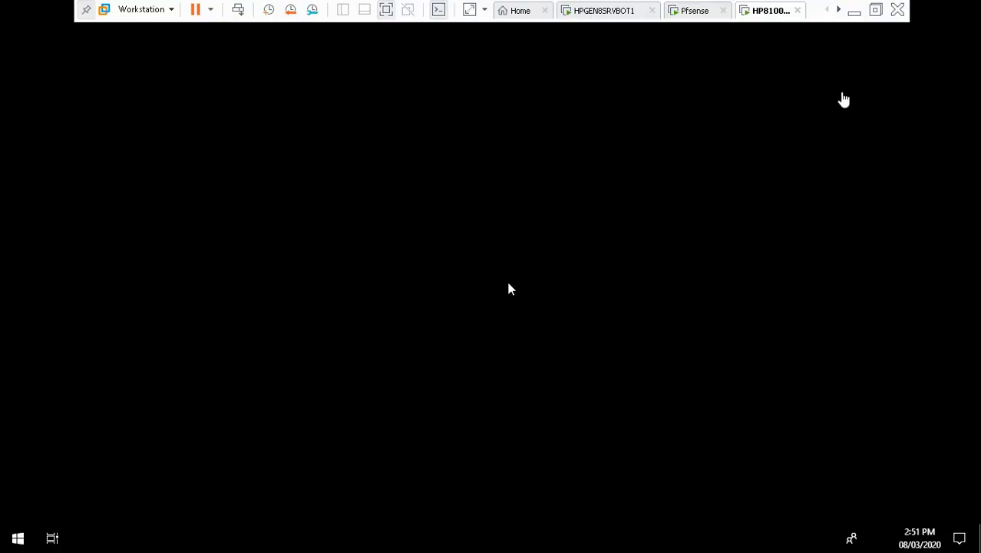
- Return to the server VM and open Services > SquidGuard Proxy Filter's Groups ACL page
{"action": "left_click", "coordinate": [855, 10]}
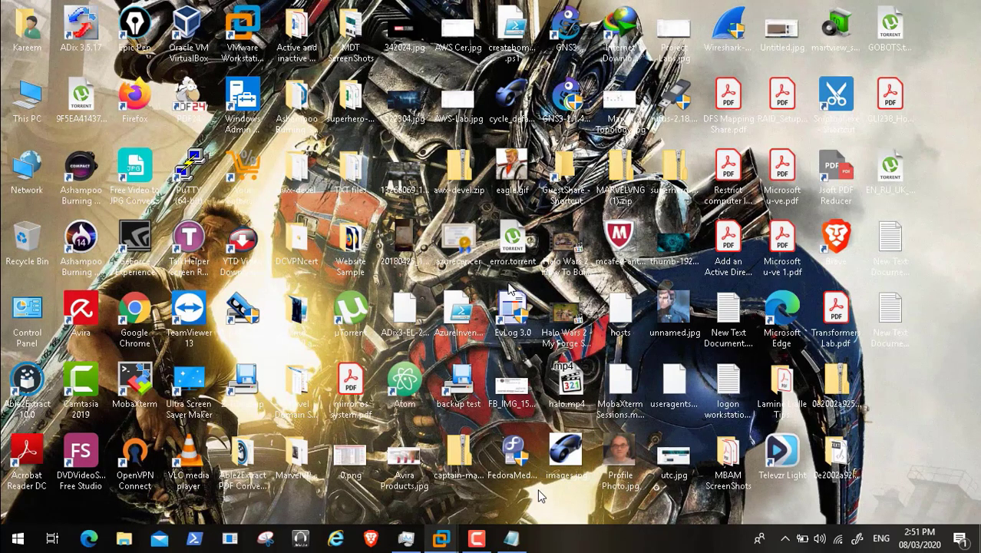
{"action": "left_click", "coordinate": [483, 539]}
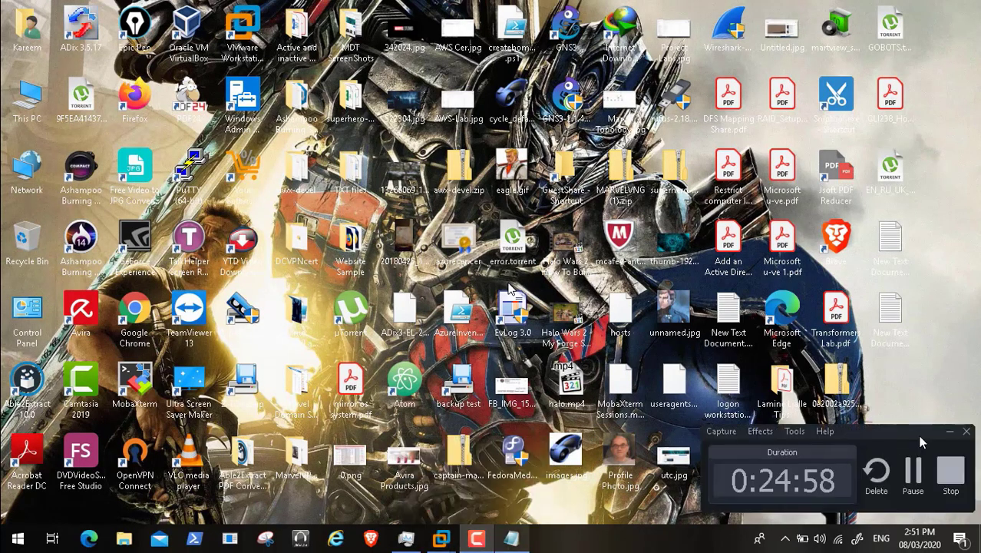
{"action": "left_click", "coordinate": [948, 437]}
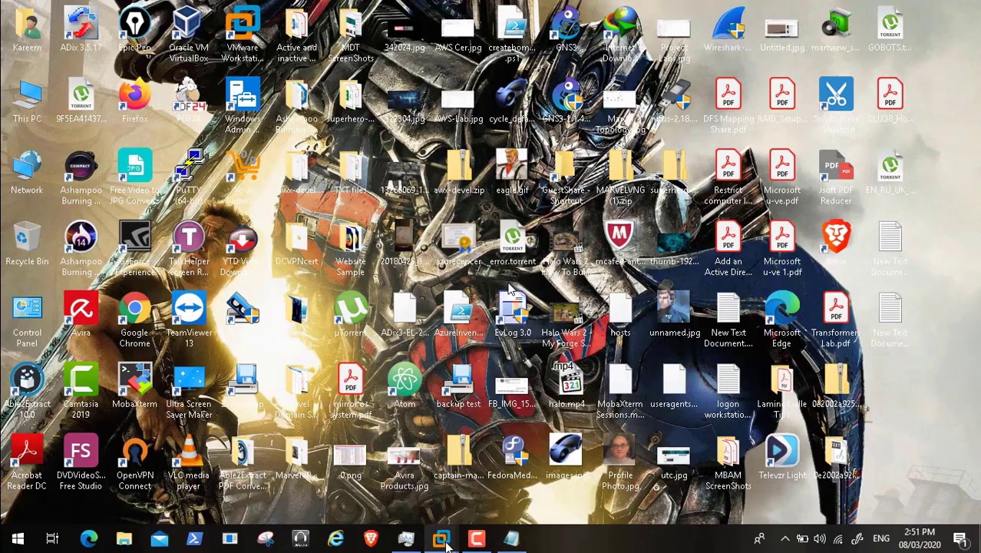
{"action": "mouse_move", "coordinate": [441, 540]}
{"action": "left_click", "coordinate": [387, 459]}
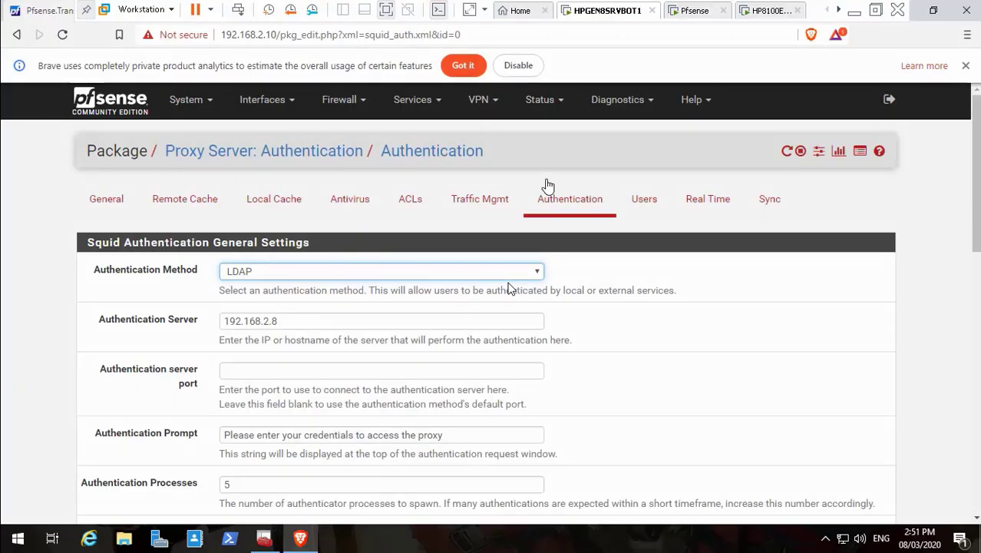
{"action": "left_click", "coordinate": [438, 106]}
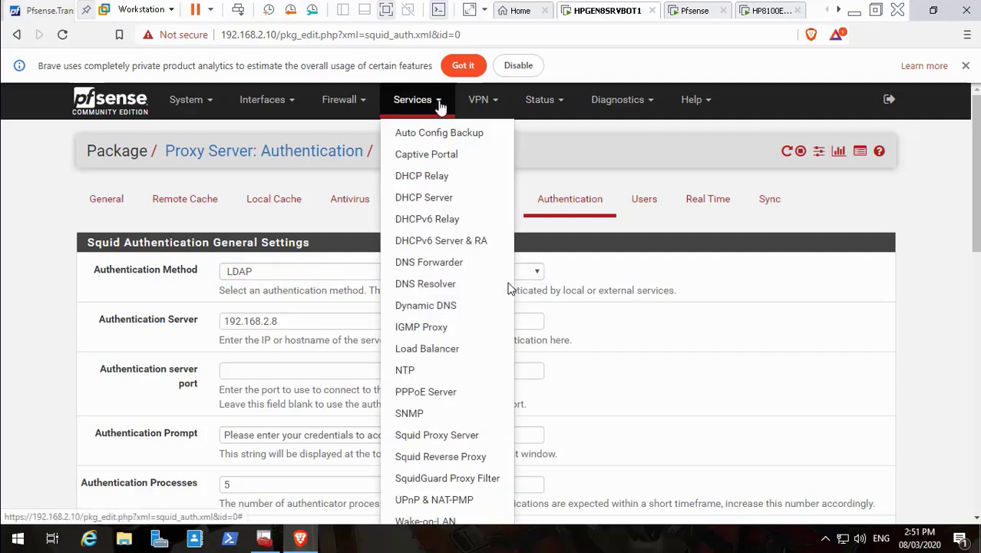
{"action": "left_click", "coordinate": [441, 478]}
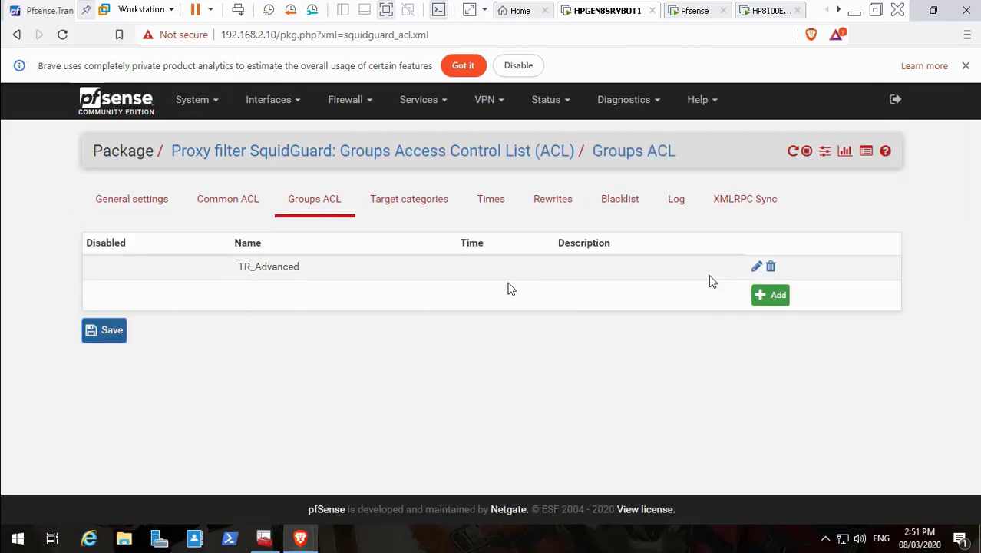
- Open the TR_Advanced group rule and expand its Target Rules List
{"action": "left_click", "coordinate": [756, 266]}
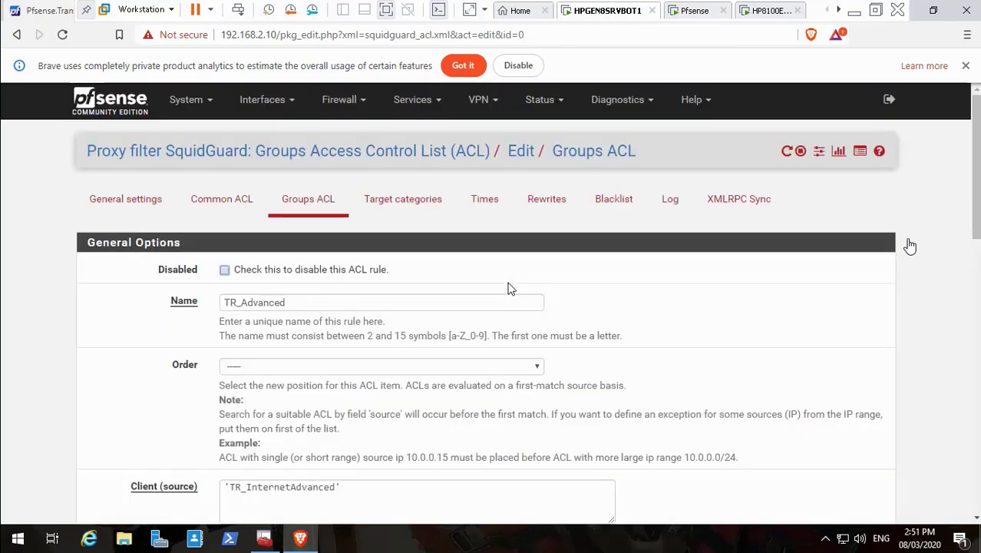
{"action": "left_click_drag", "start_coordinate": [977, 215], "coordinate": [975, 303]}
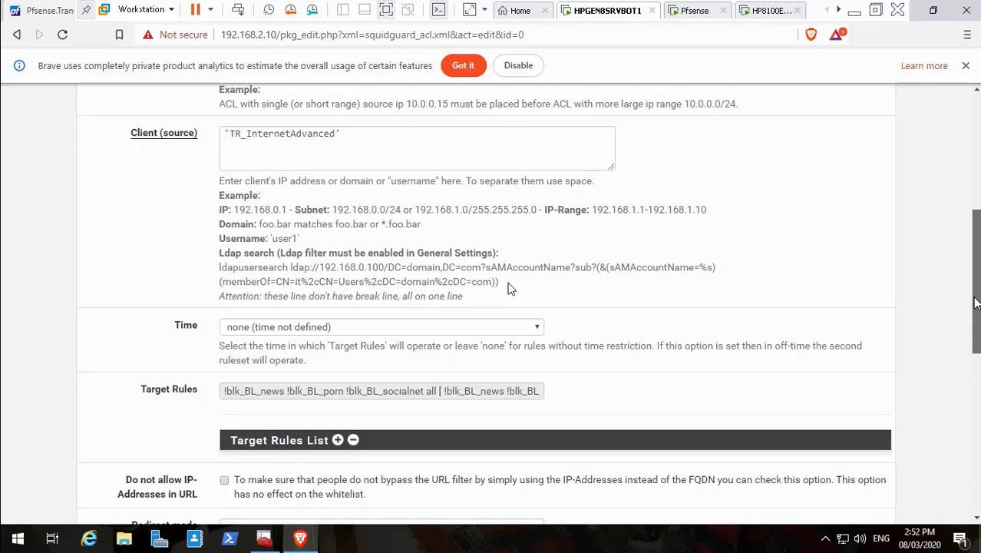
{"action": "left_click_drag", "start_coordinate": [975, 304], "coordinate": [975, 356]}
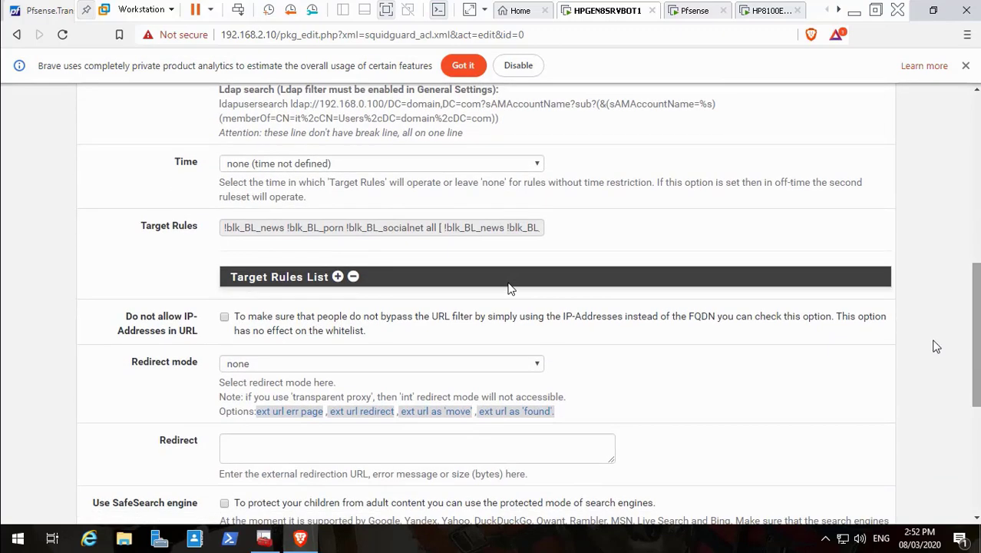
{"action": "left_click", "coordinate": [337, 276]}
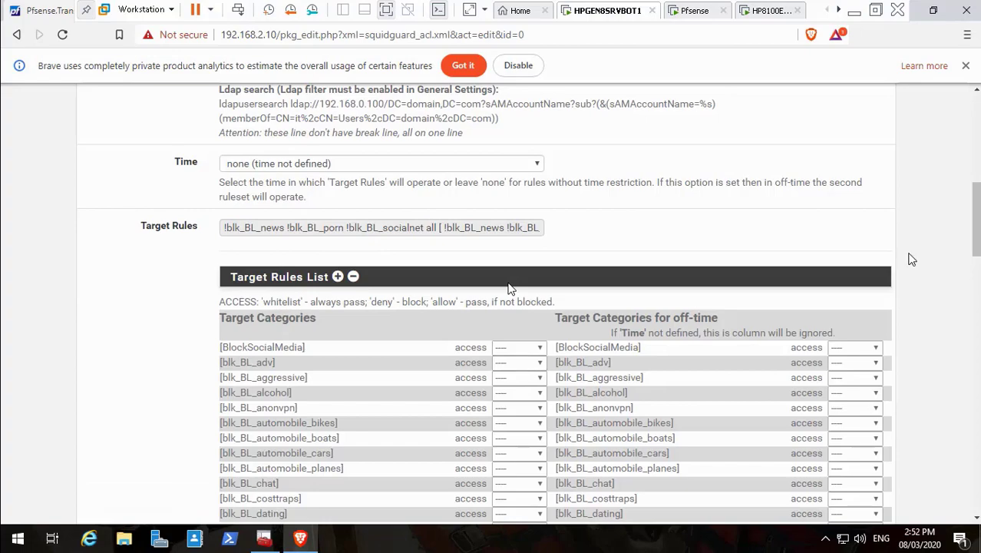
{"action": "scroll", "coordinate": [508, 288], "scroll_direction": "down", "scroll_amount": 10}
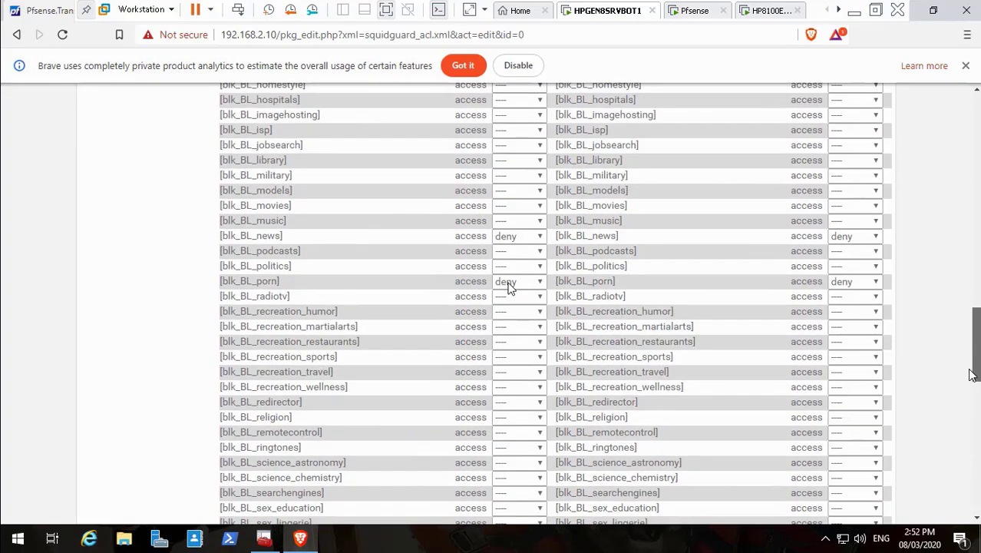
{"action": "scroll", "coordinate": [508, 288], "scroll_direction": "up", "scroll_amount": 10}
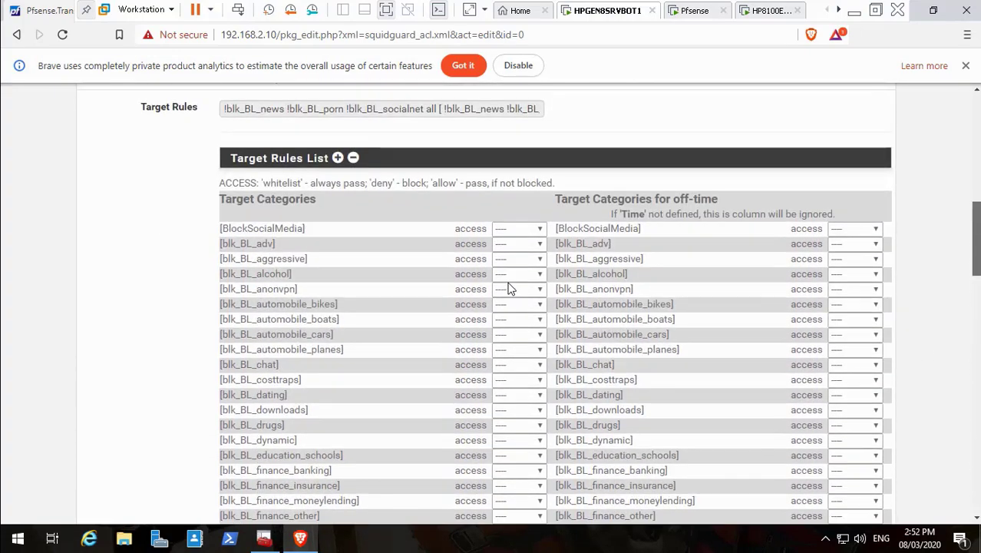
- Set BlockSocialMedia to deny in both normal and off-time columns and save the rule
{"action": "left_click", "coordinate": [539, 228]}
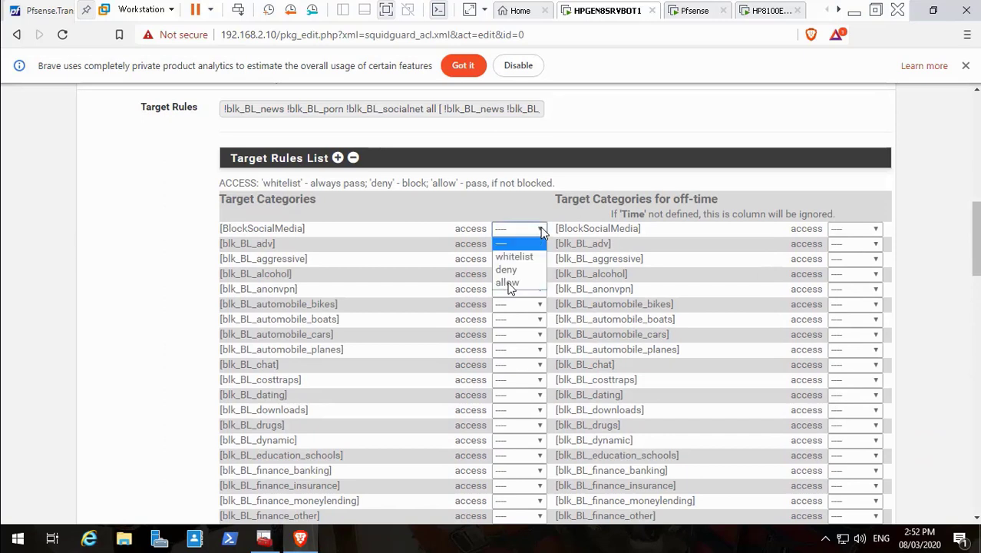
{"action": "left_click", "coordinate": [525, 268]}
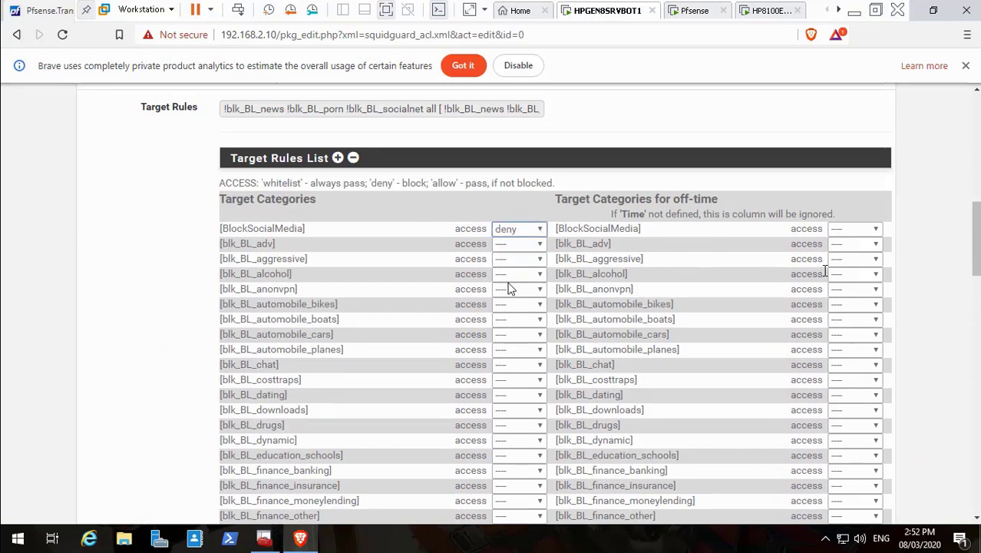
{"action": "left_click", "coordinate": [875, 229]}
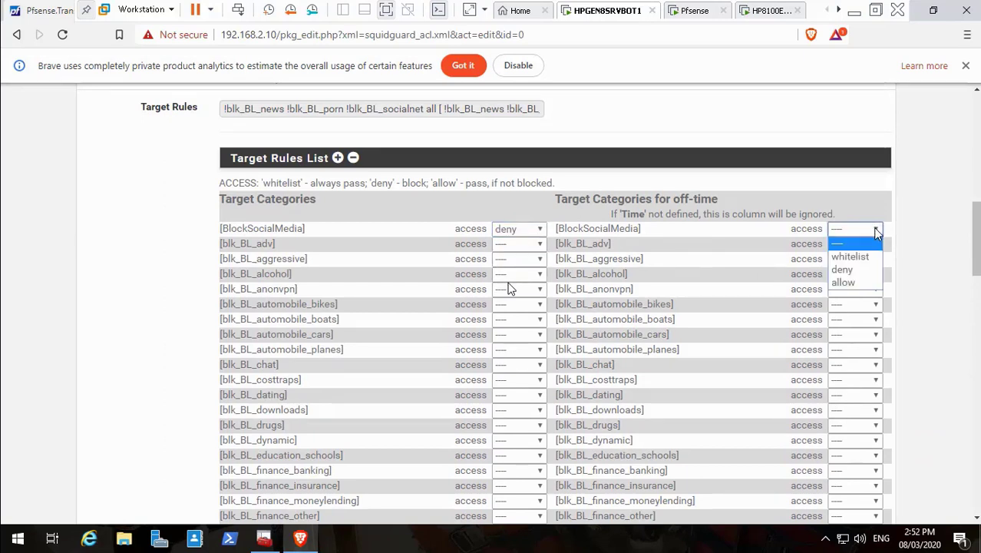
{"action": "left_click", "coordinate": [858, 273]}
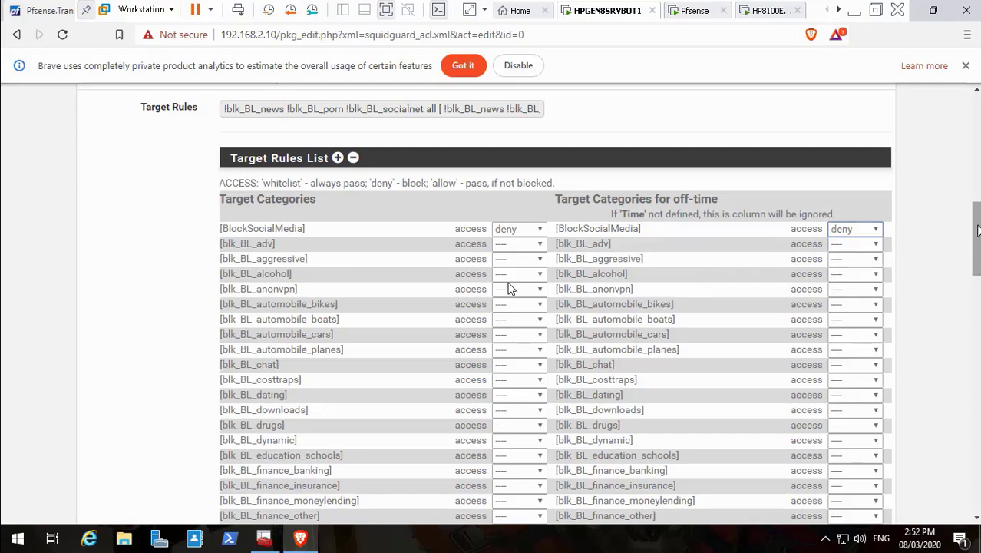
{"action": "left_click_drag", "start_coordinate": [978, 230], "coordinate": [958, 411]}
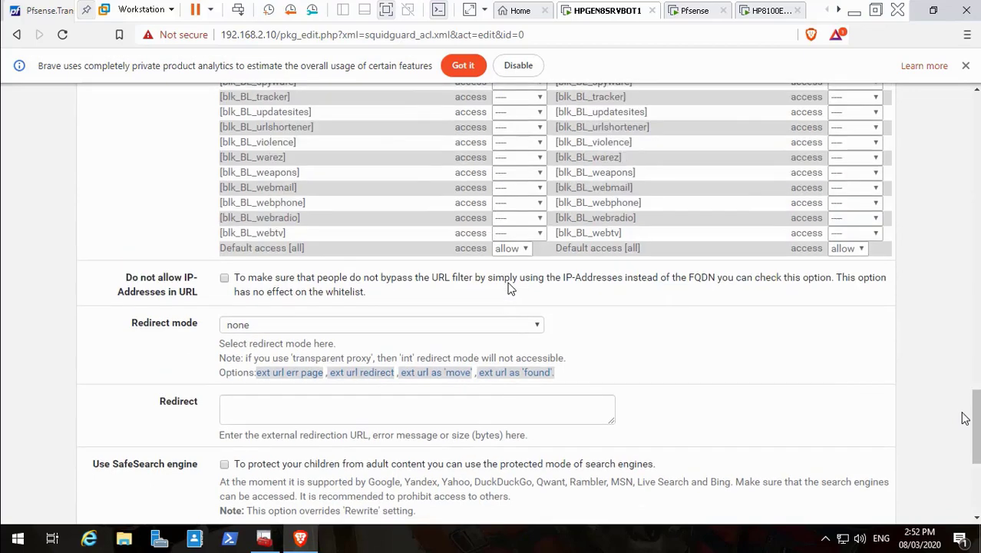
{"action": "scroll", "coordinate": [975, 401], "scroll_direction": "down", "scroll_amount": 4}
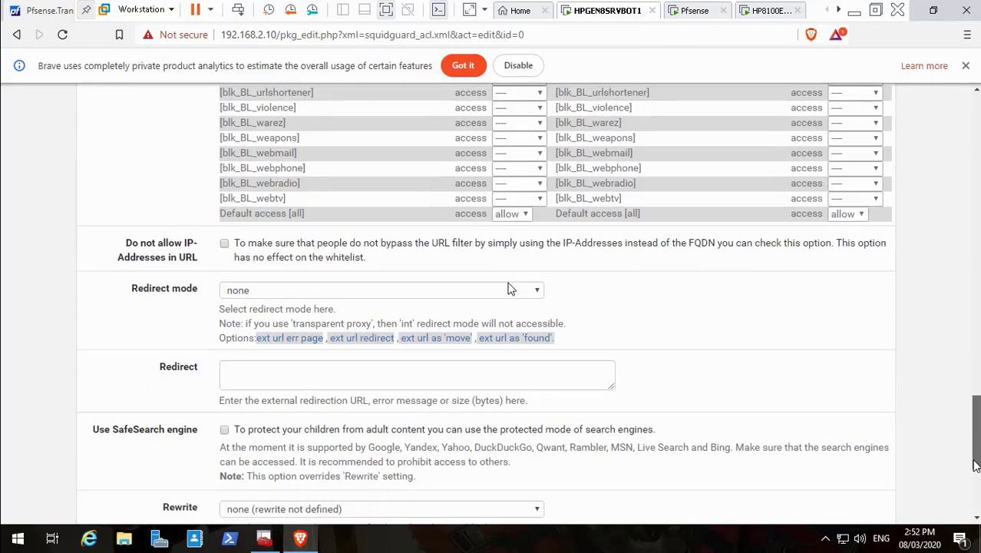
{"action": "left_click", "coordinate": [251, 449]}
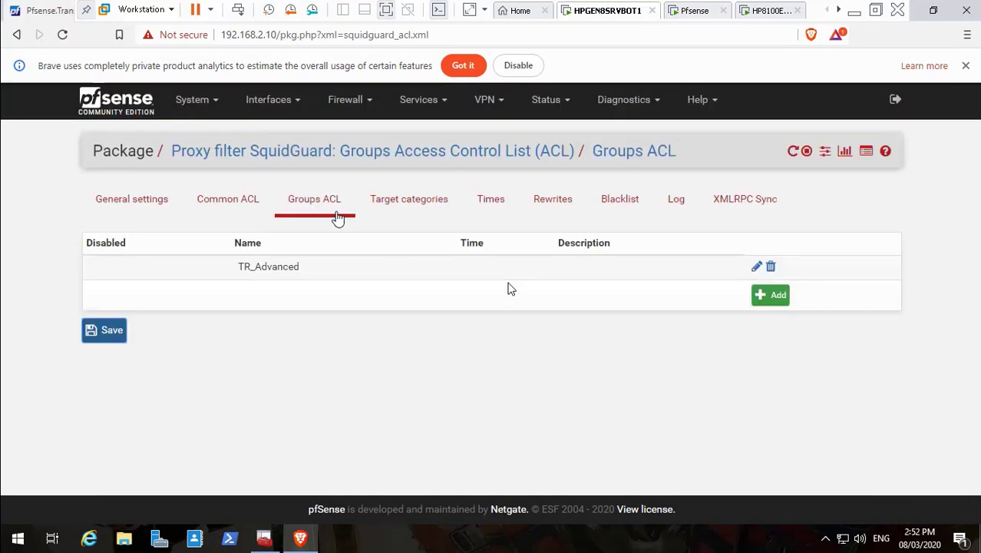
{"action": "left_click", "coordinate": [136, 204]}
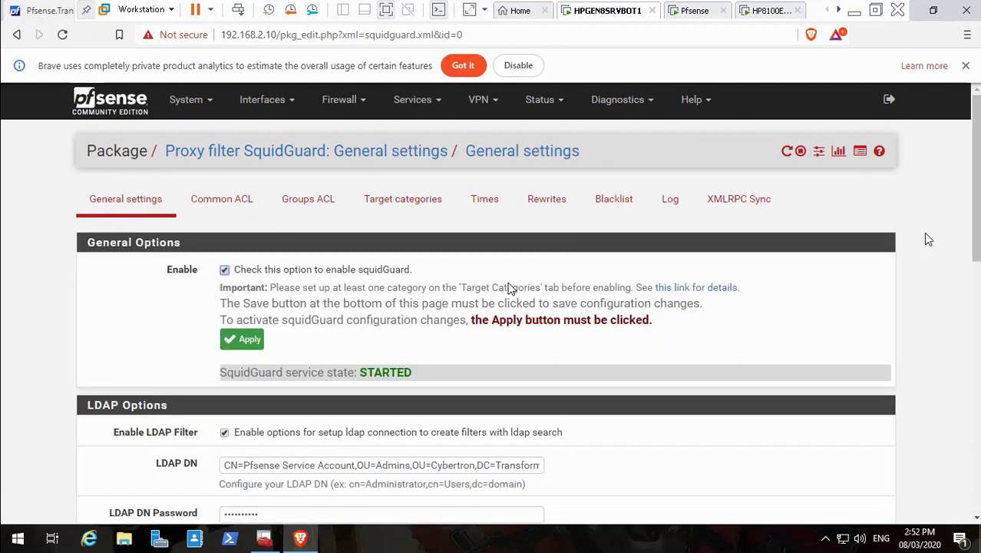
{"action": "left_click_drag", "start_coordinate": [976, 191], "coordinate": [976, 241]}
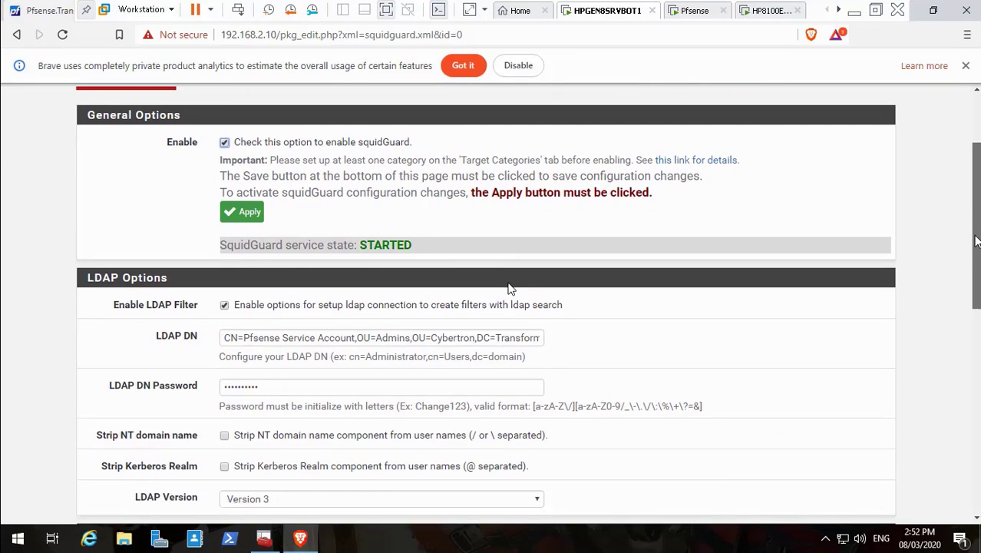
{"action": "left_click_drag", "start_coordinate": [977, 241], "coordinate": [976, 256]}
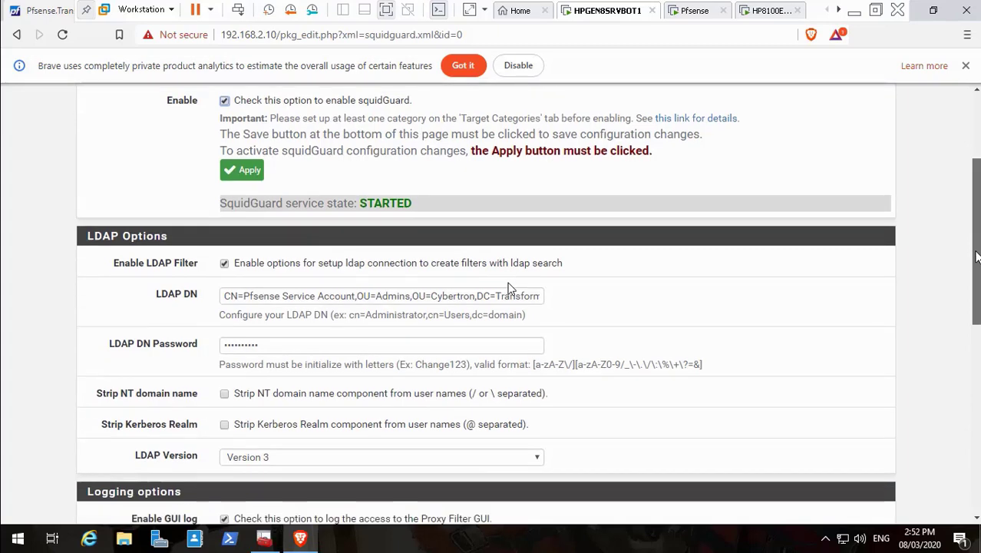
{"action": "left_click_drag", "start_coordinate": [976, 257], "coordinate": [976, 280]}
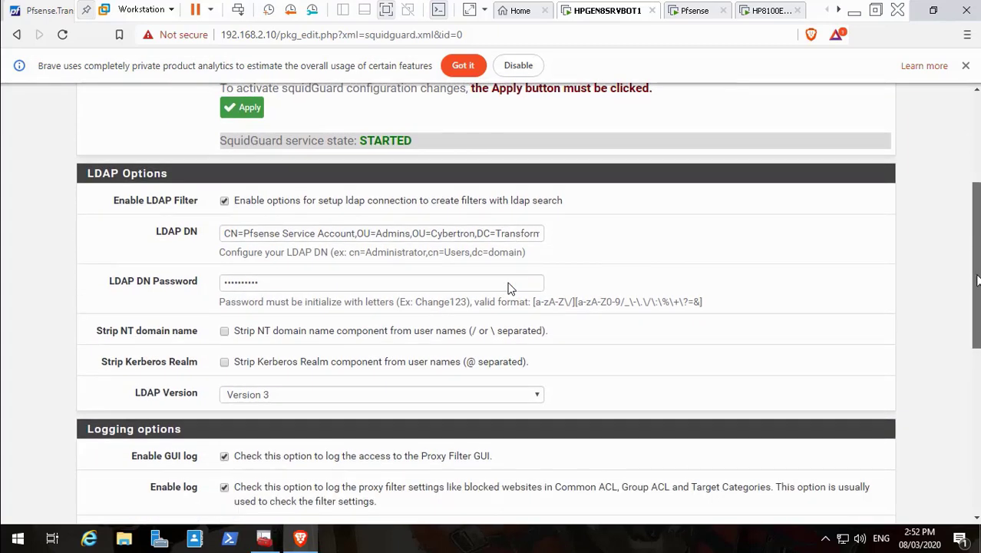
{"action": "scroll", "coordinate": [511, 288], "scroll_direction": "up", "scroll_amount": 3}
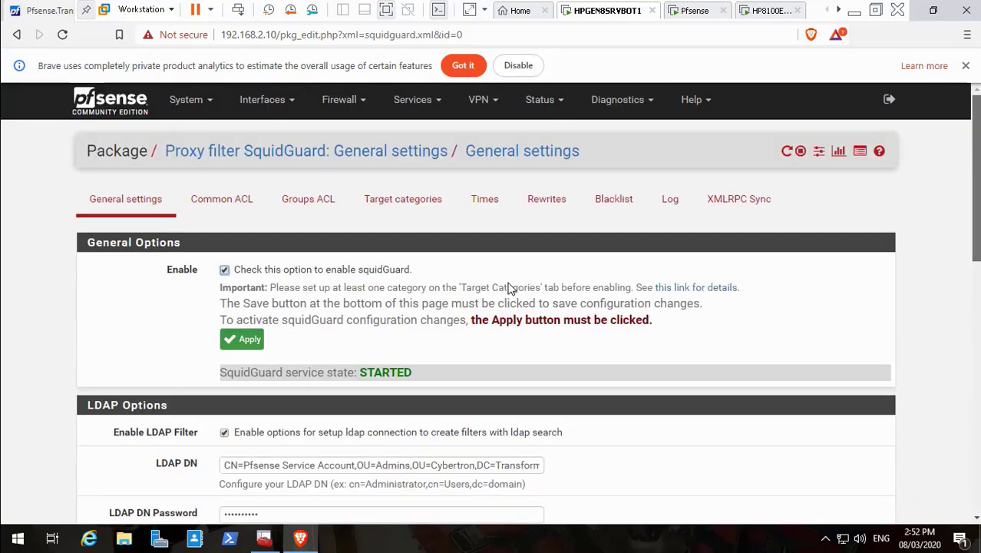
{"action": "left_click", "coordinate": [401, 214]}
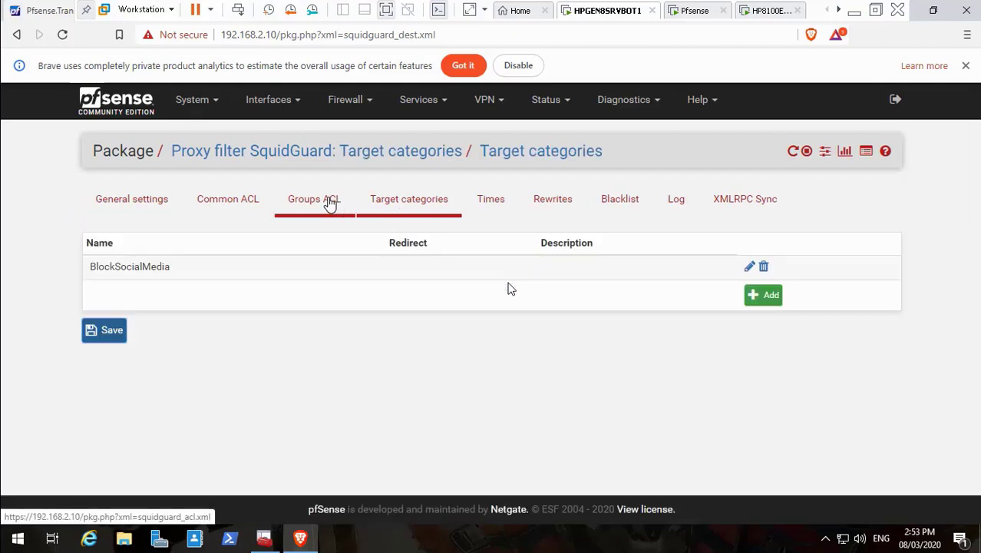
{"action": "left_click", "coordinate": [330, 203]}
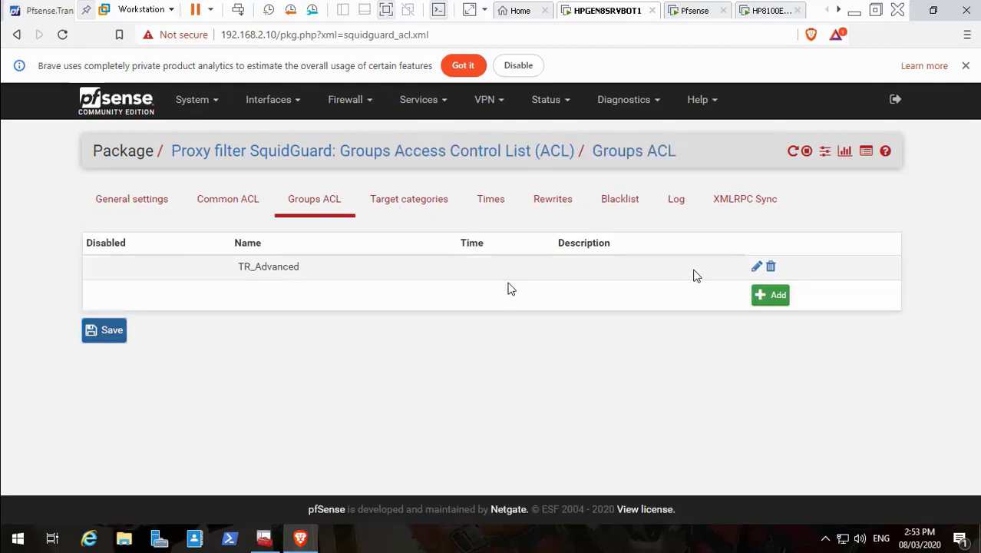
- Open TR_Advanced for editing and inspect its Client (source) field, highlighting the 192.168.0.0/24 example
{"action": "left_click", "coordinate": [757, 268]}
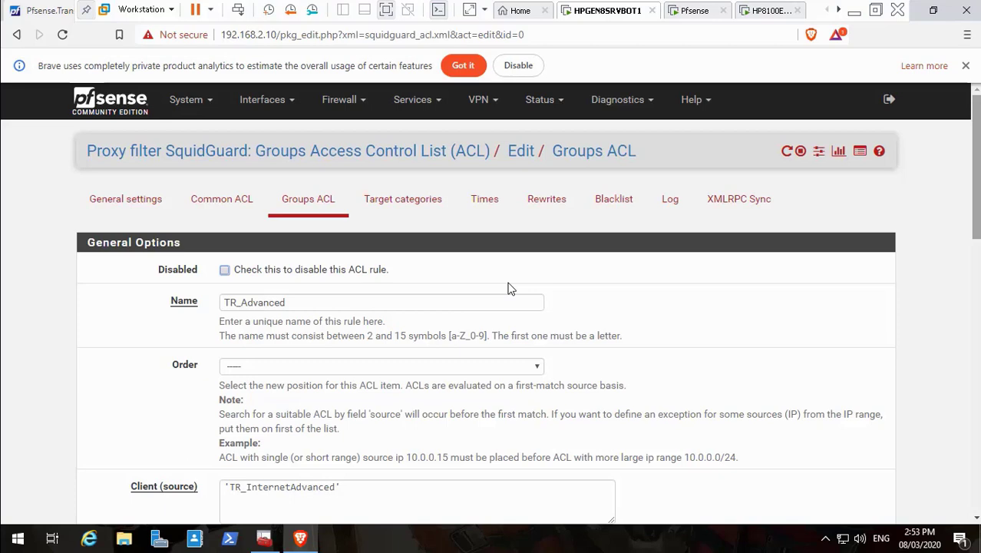
{"action": "scroll", "coordinate": [972, 244], "scroll_direction": "down", "scroll_amount": 1}
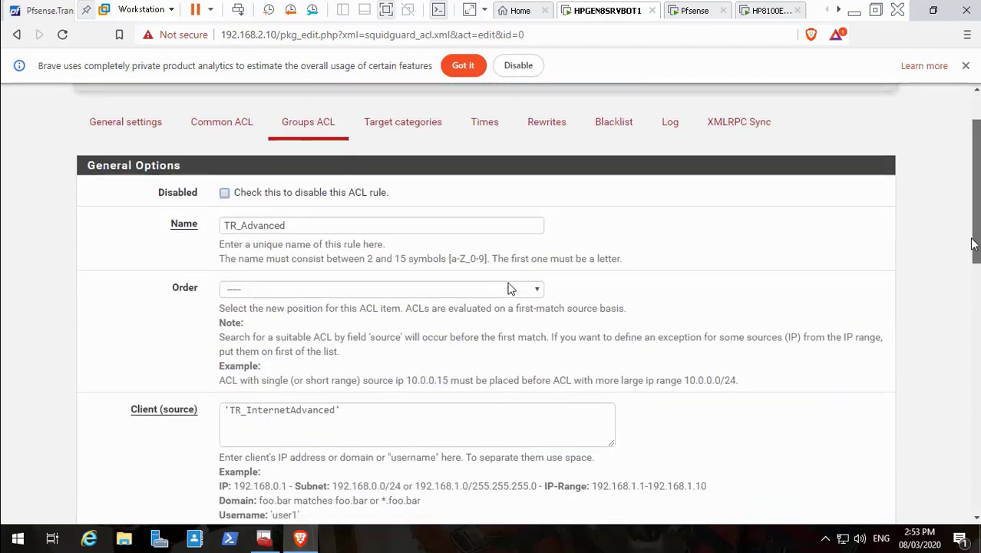
{"action": "left_click_drag", "start_coordinate": [972, 244], "coordinate": [970, 270]}
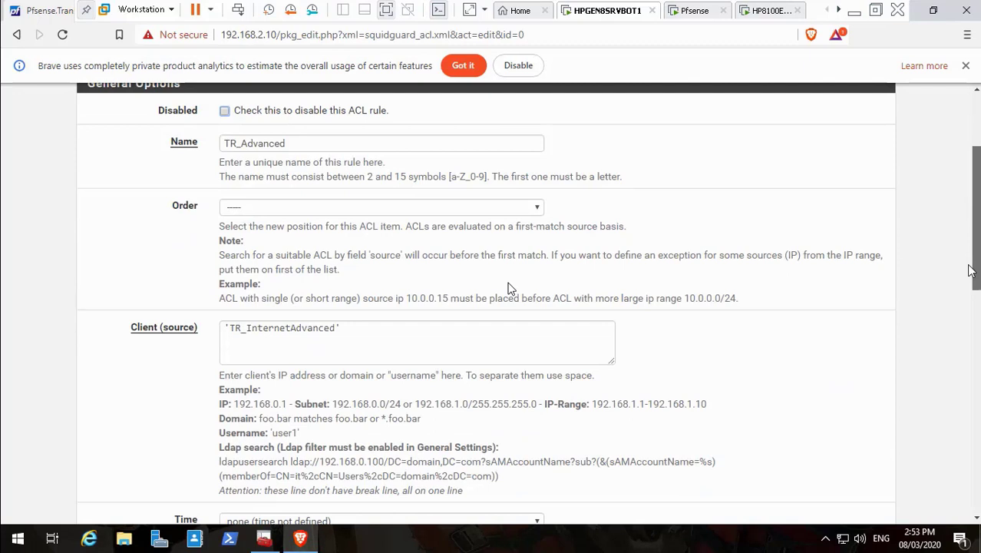
{"action": "left_click_drag", "start_coordinate": [970, 270], "coordinate": [970, 284]}
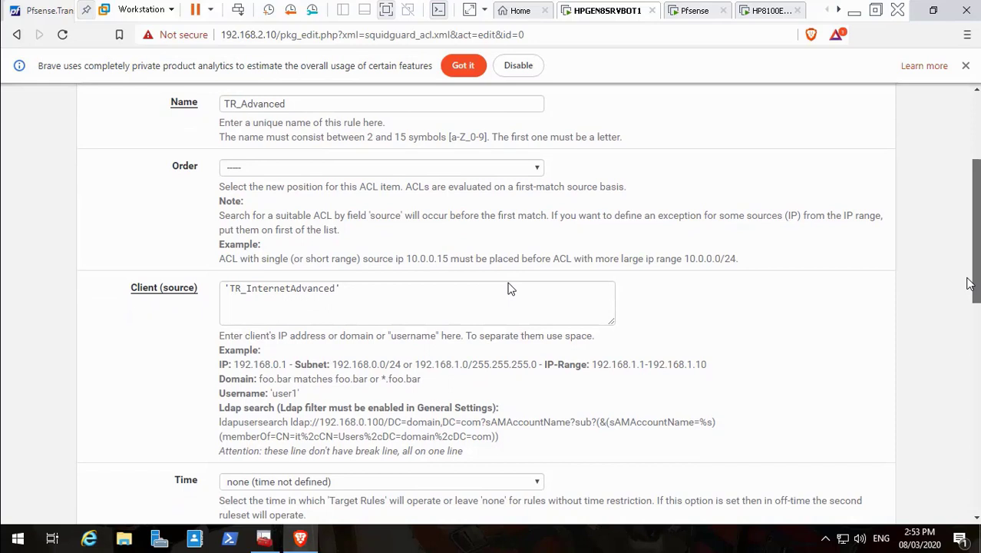
{"action": "left_click_drag", "start_coordinate": [969, 284], "coordinate": [969, 284]}
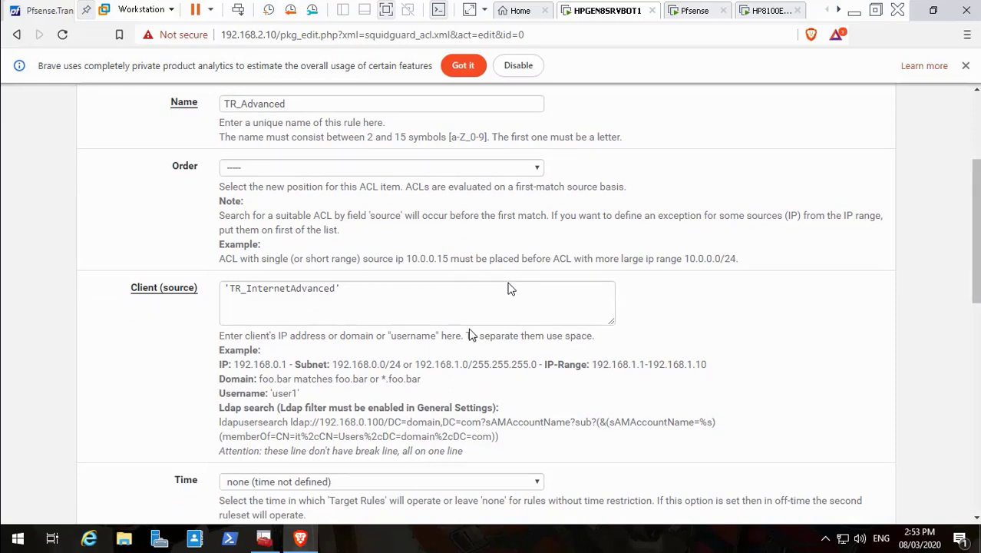
{"action": "left_click_drag", "start_coordinate": [334, 362], "coordinate": [400, 363]}
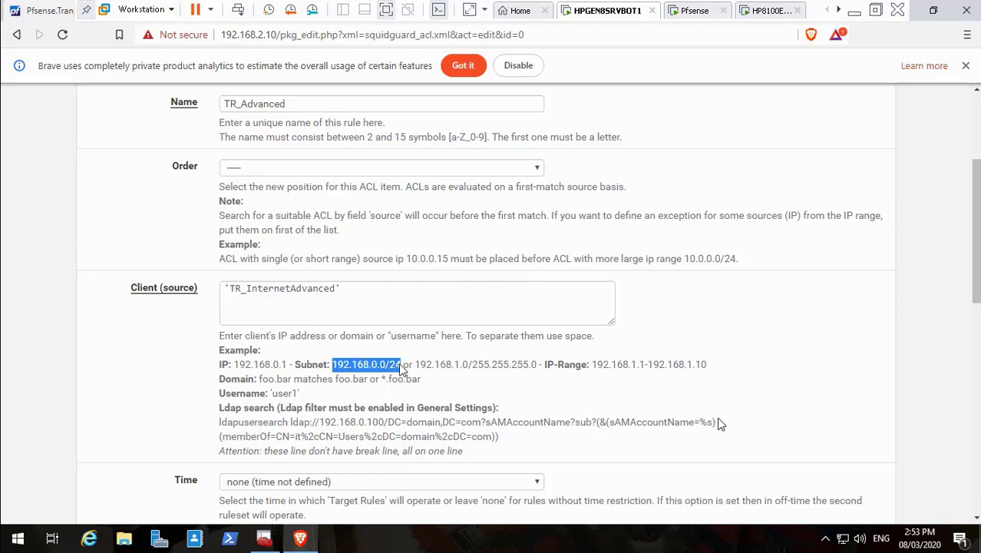
{"action": "scroll", "coordinate": [403, 360], "scroll_direction": "down", "scroll_amount": 2}
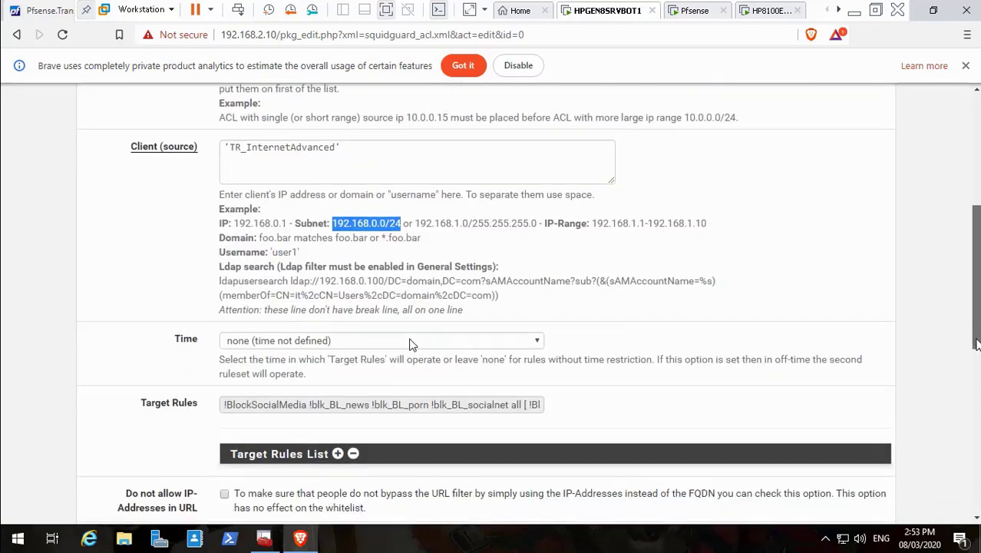
{"action": "scroll", "coordinate": [410, 345], "scroll_direction": "down", "scroll_amount": 1}
{"action": "scroll", "coordinate": [434, 144], "scroll_direction": "down", "scroll_amount": 2}
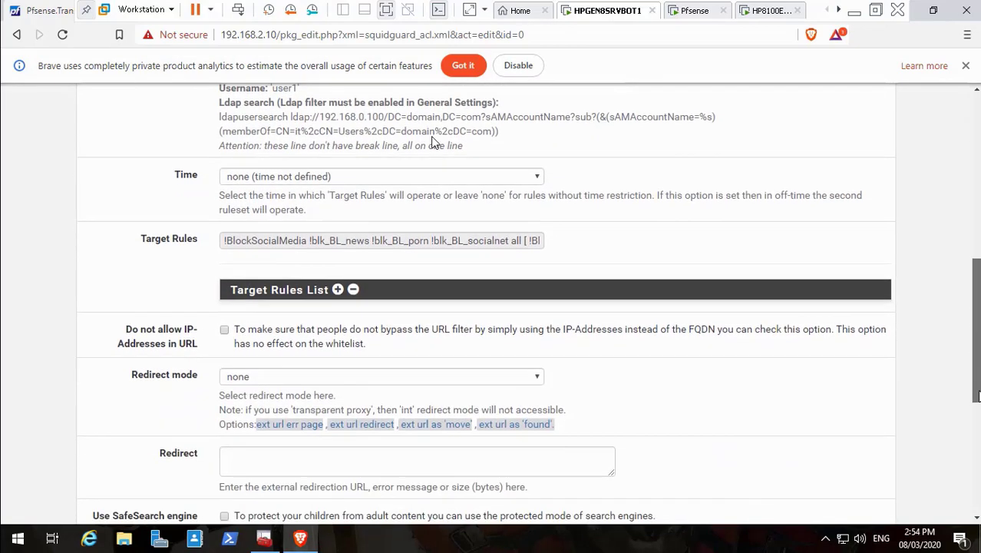
{"action": "key", "text": "Home"}
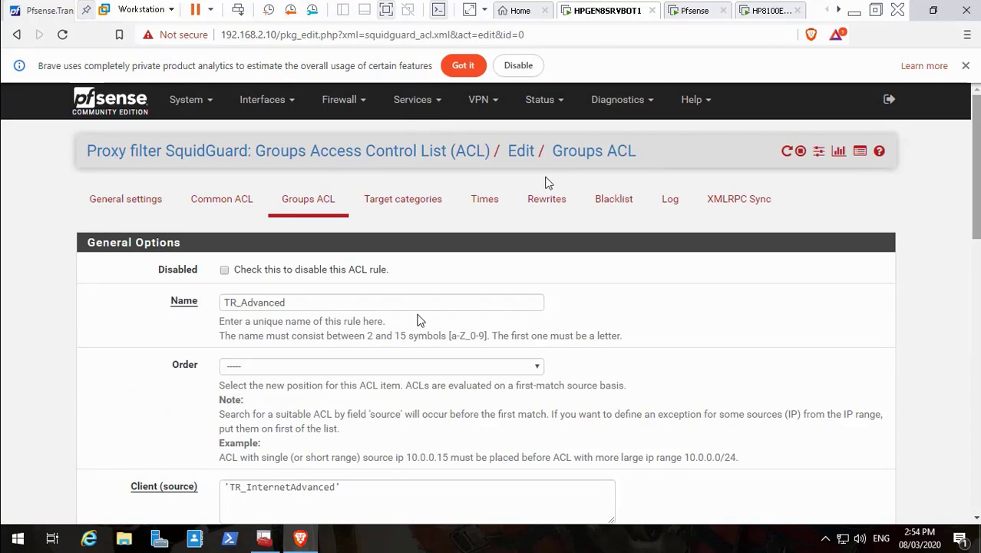
- Append /24 to both Squid unrestricted IP entries, save the ACLs, and switch to the client VM
{"action": "left_click", "coordinate": [436, 100]}
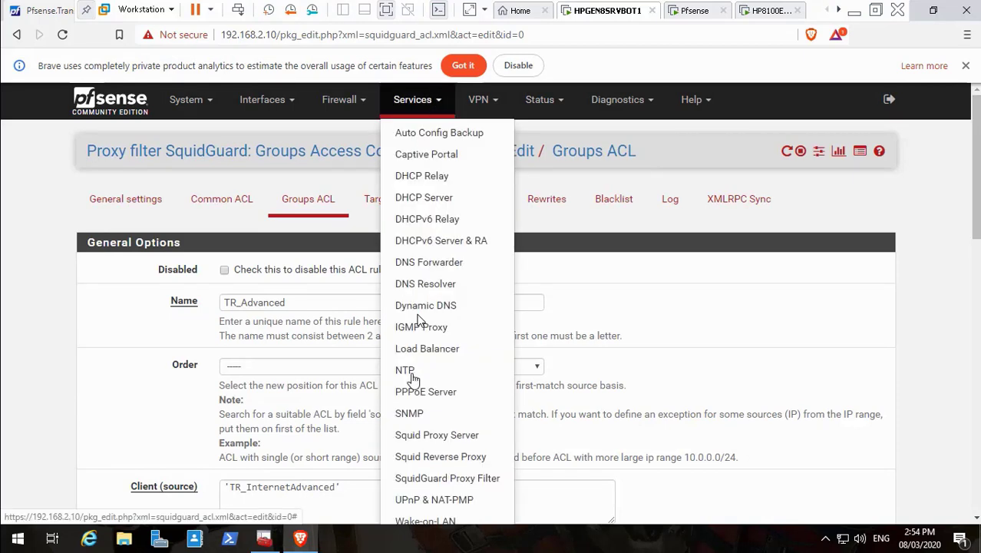
{"action": "left_click", "coordinate": [430, 435]}
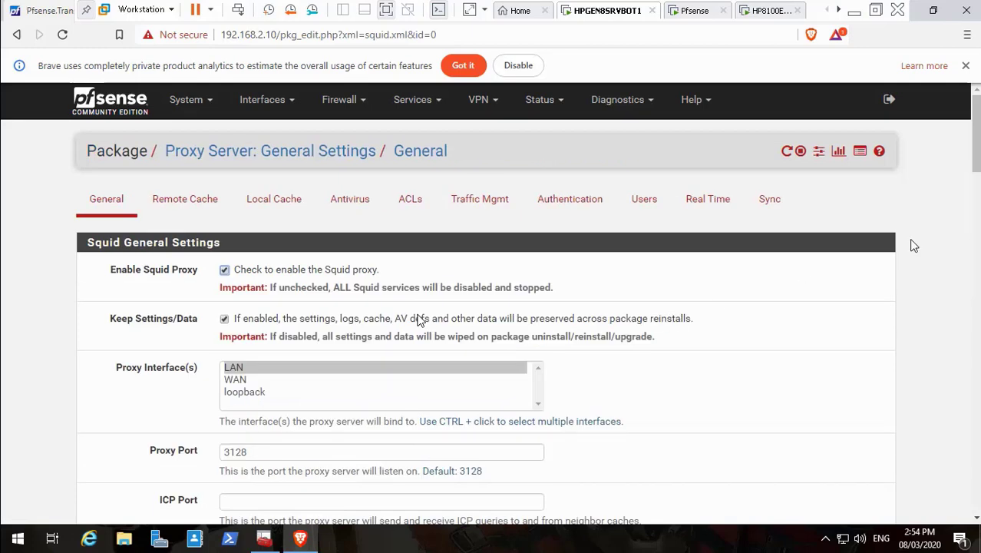
{"action": "left_click", "coordinate": [403, 206]}
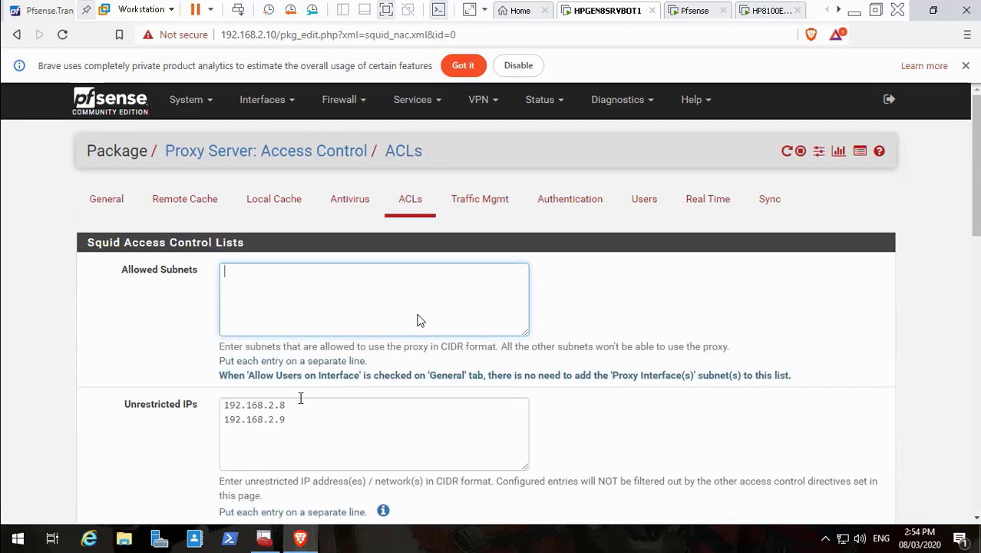
{"action": "left_click", "coordinate": [295, 404]}
{"action": "type", "text": "/24"}
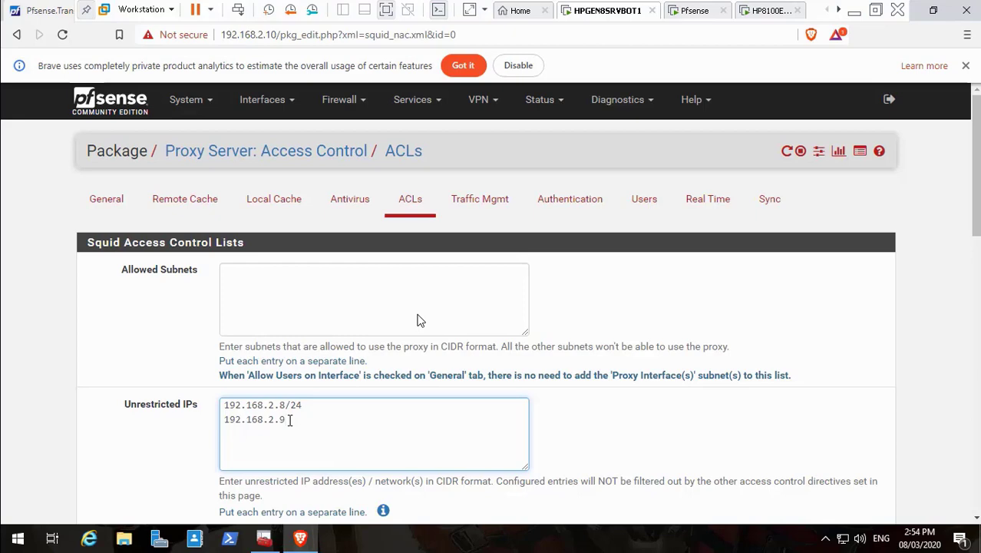
{"action": "left_click", "coordinate": [289, 420]}
{"action": "type", "text": "/24"}
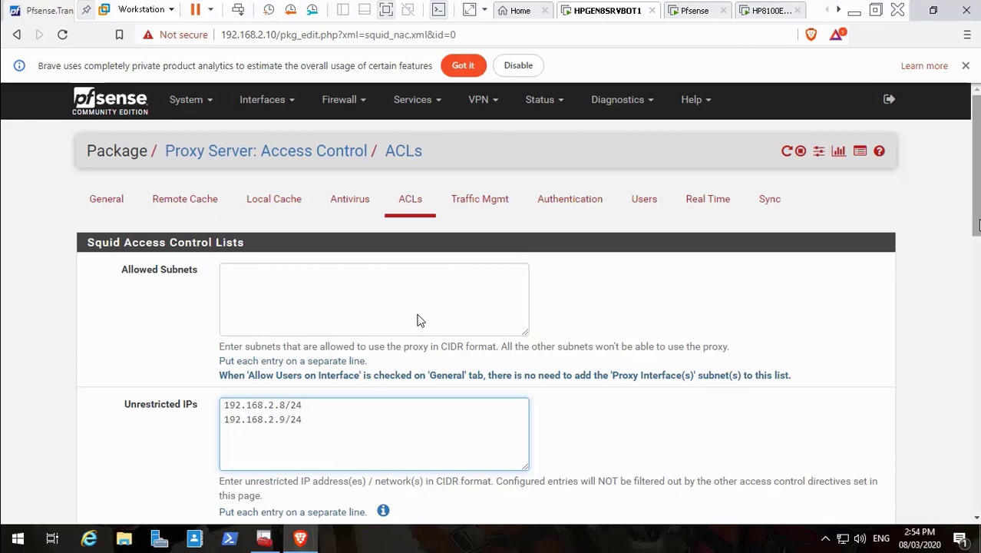
{"action": "left_click_drag", "start_coordinate": [979, 220], "coordinate": [955, 542]}
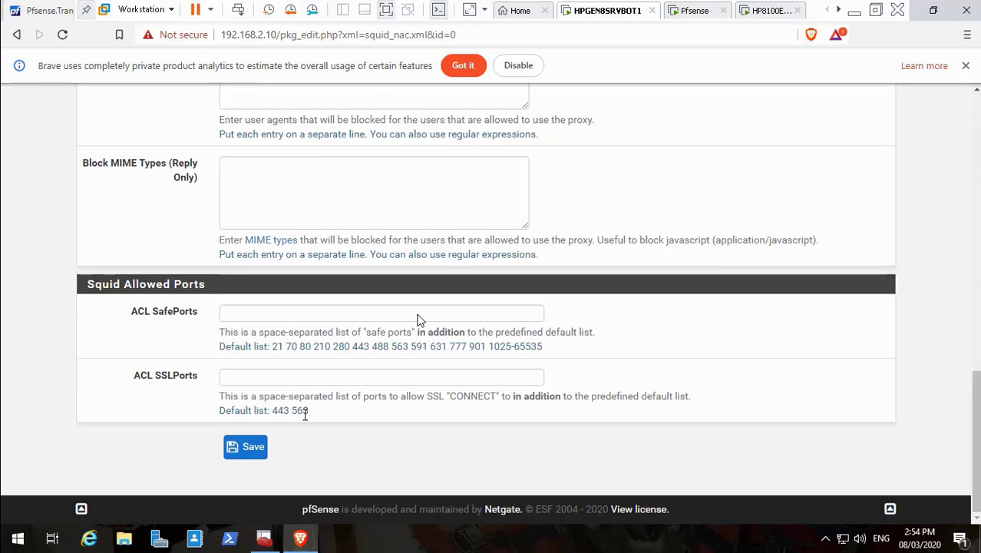
{"action": "left_click", "coordinate": [263, 447]}
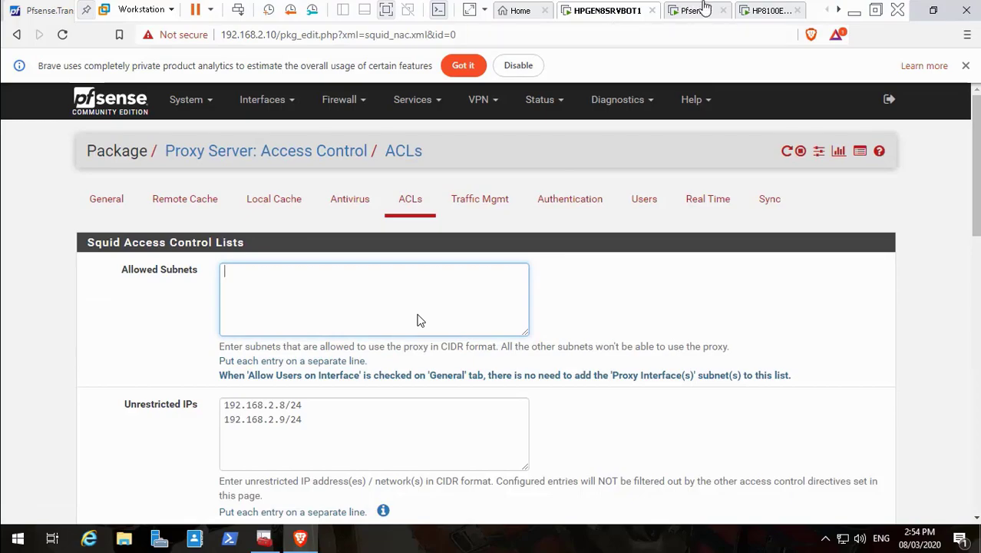
{"action": "left_click", "coordinate": [765, 14]}
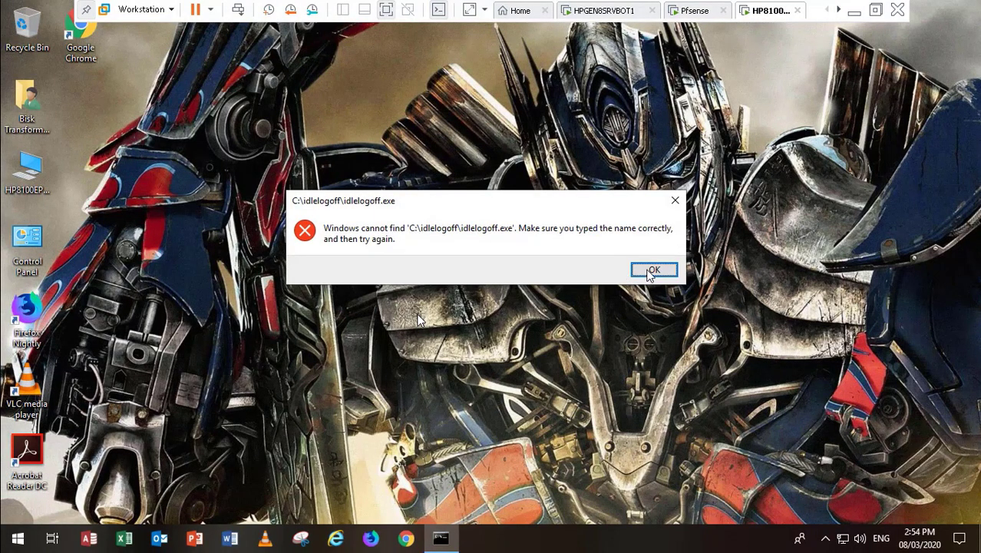
- Dismiss the idlelogoff.exe not-found error on the client desktop
{"action": "left_click", "coordinate": [651, 270]}
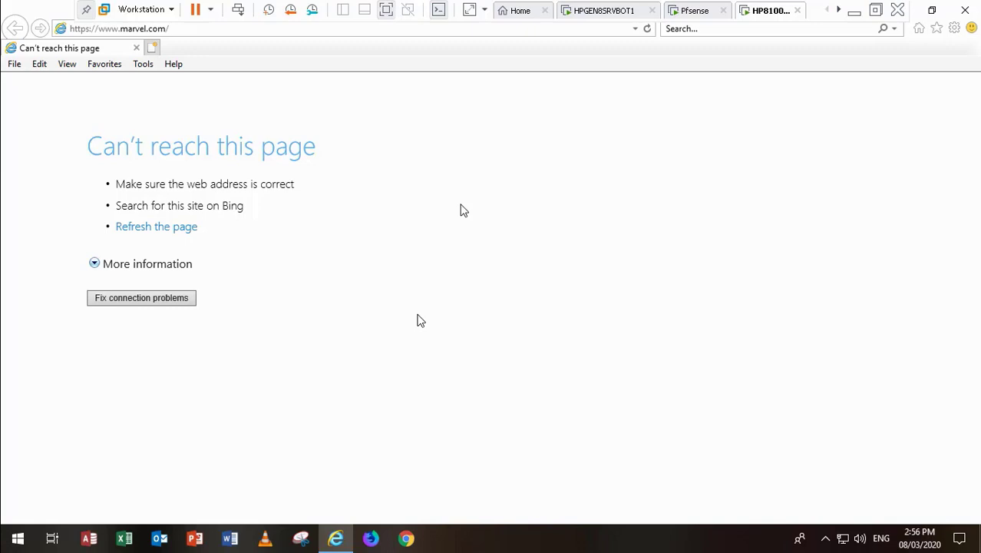
{"action": "left_click", "coordinate": [177, 33]}
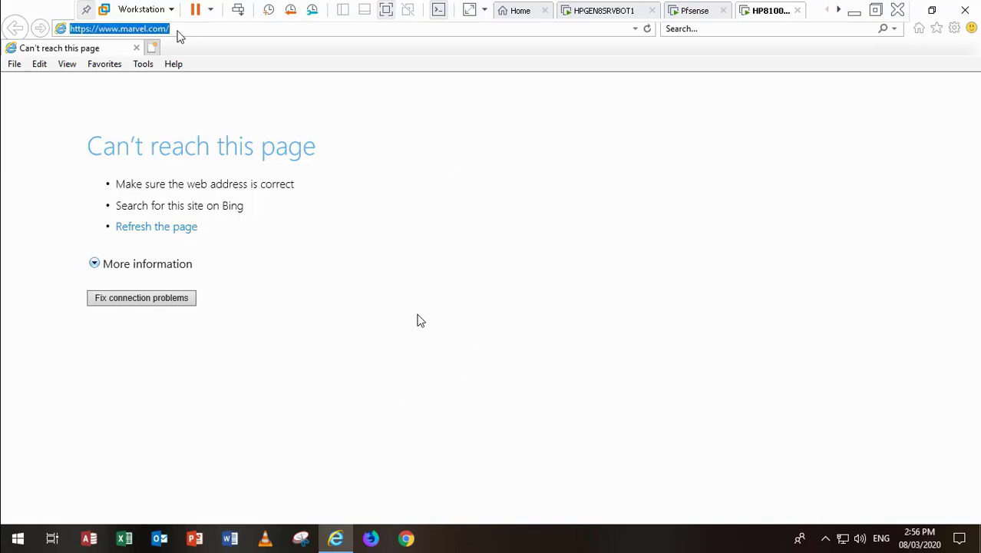
{"action": "type", "text": "w"}
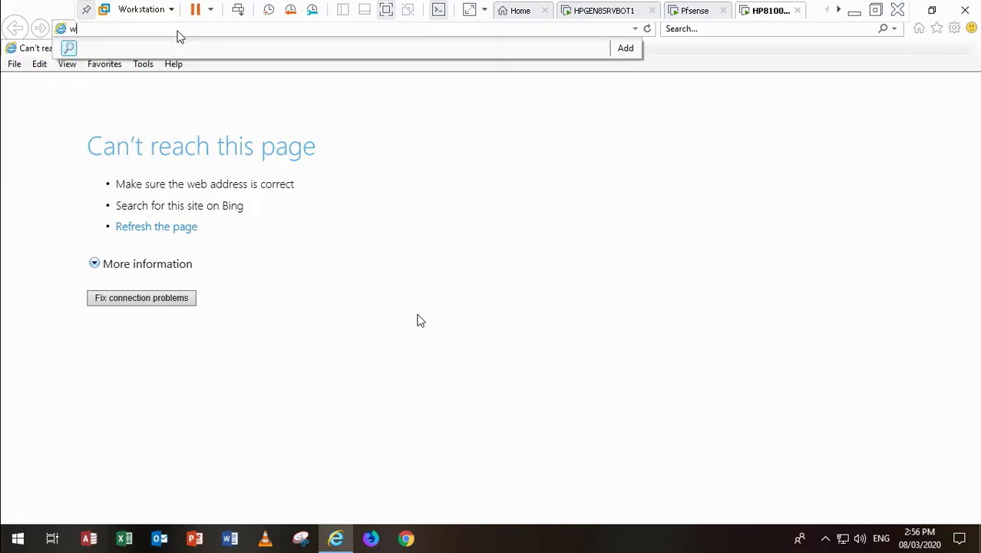
{"action": "type", "text": "ww.f"}
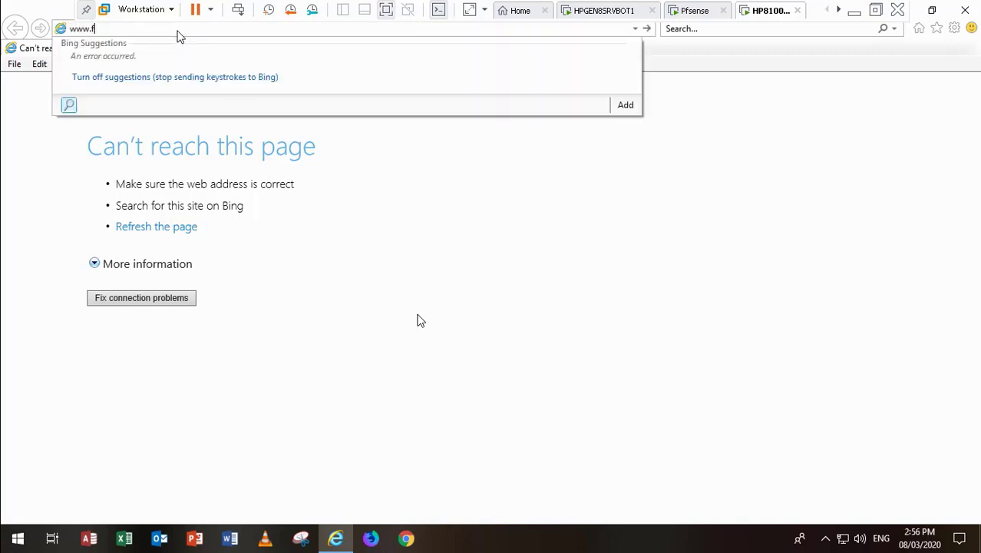
{"action": "type", "text": "aceb"}
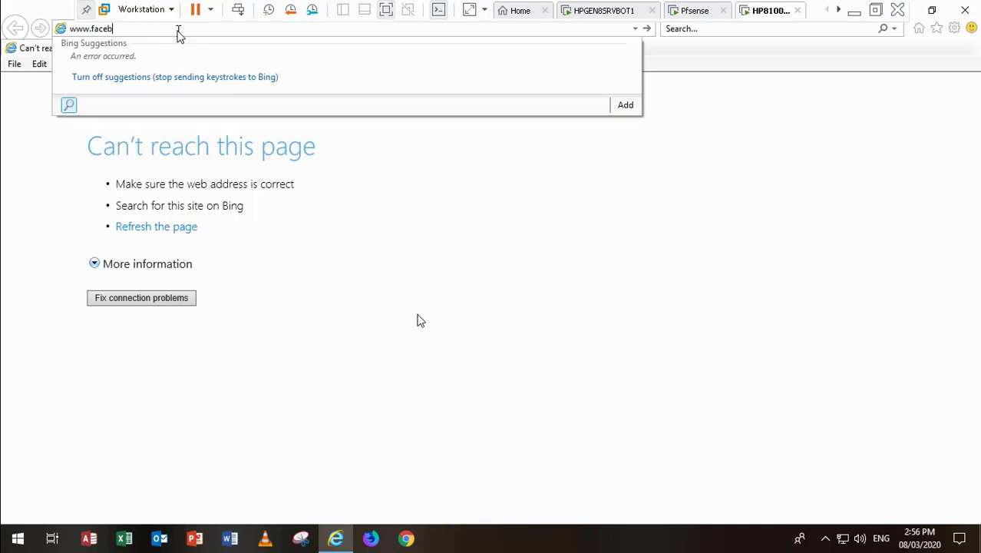
{"action": "type", "text": "ook.com"}
{"action": "key", "text": "Return"}
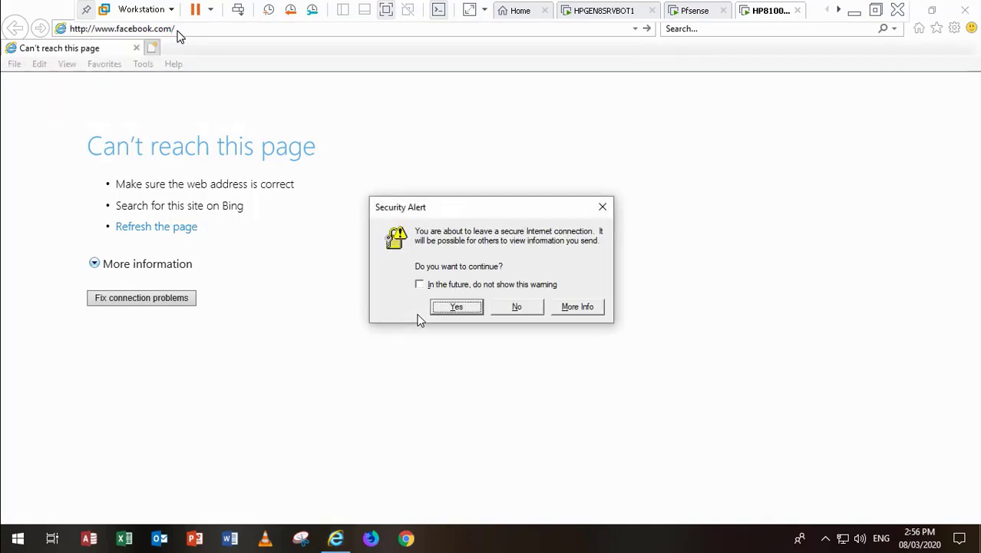
{"action": "left_click", "coordinate": [463, 307]}
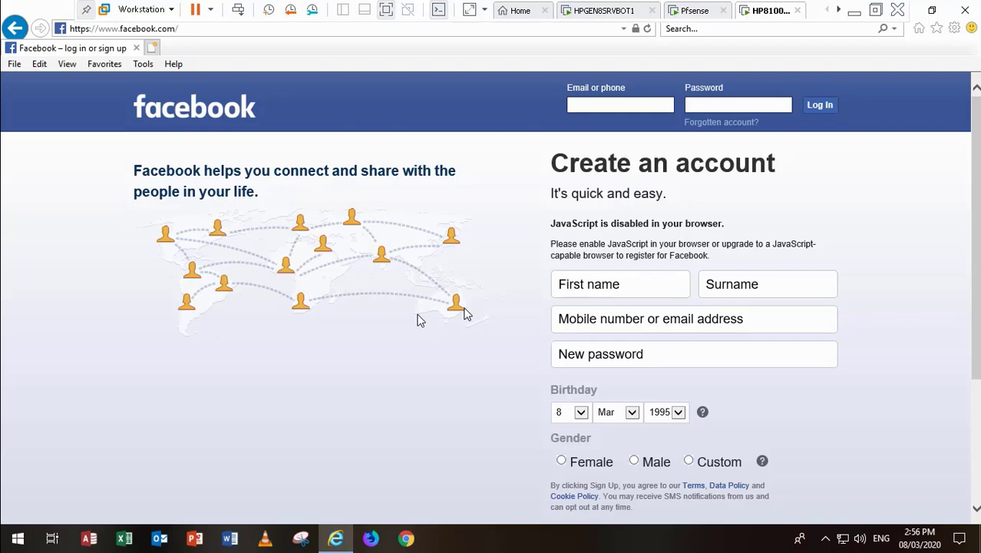
{"action": "left_click", "coordinate": [693, 10]}
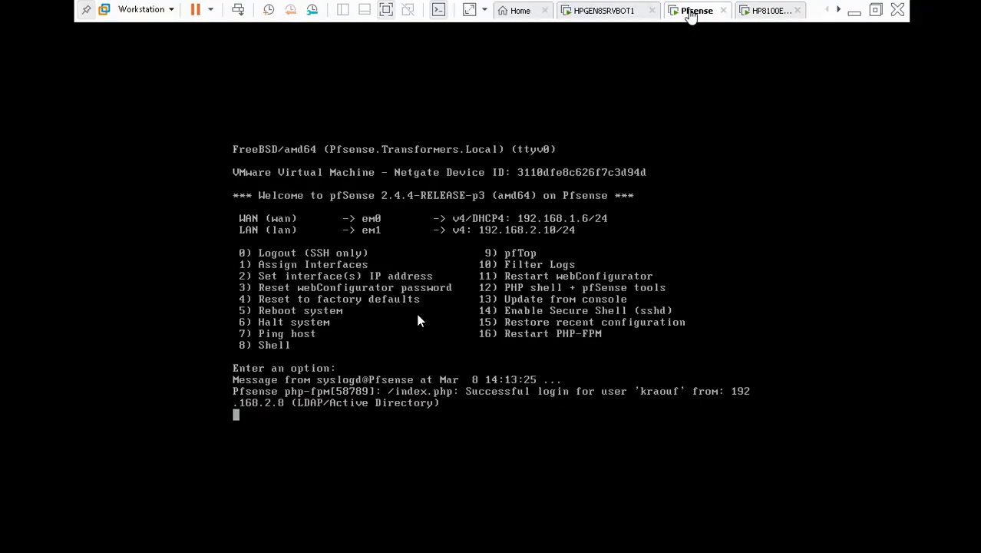
- Open Squid's Real Time monitor and scroll through the access, cache and SquidGuard log tables
{"action": "left_click", "coordinate": [599, 11]}
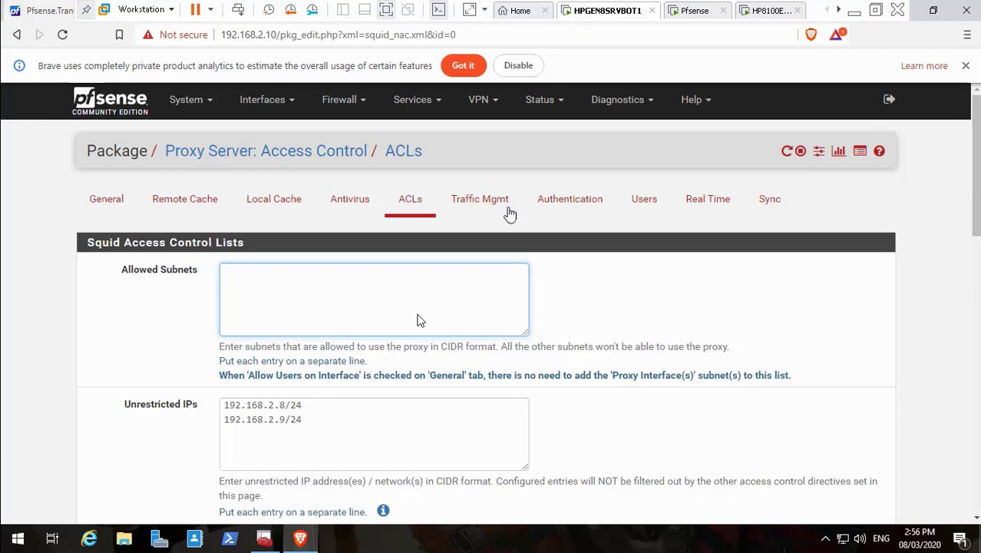
{"action": "left_click", "coordinate": [694, 209]}
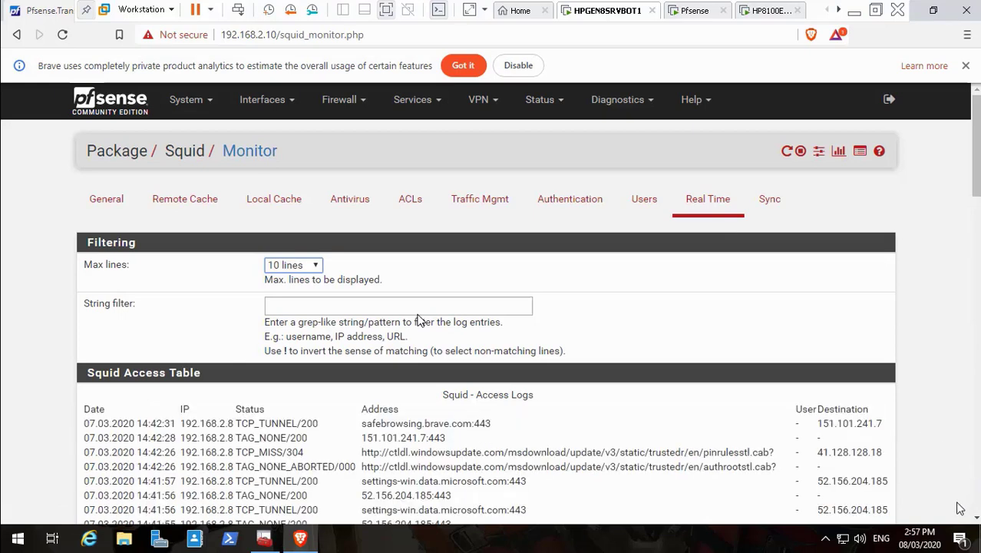
{"action": "scroll", "coordinate": [421, 320], "scroll_direction": "down", "scroll_amount": 5}
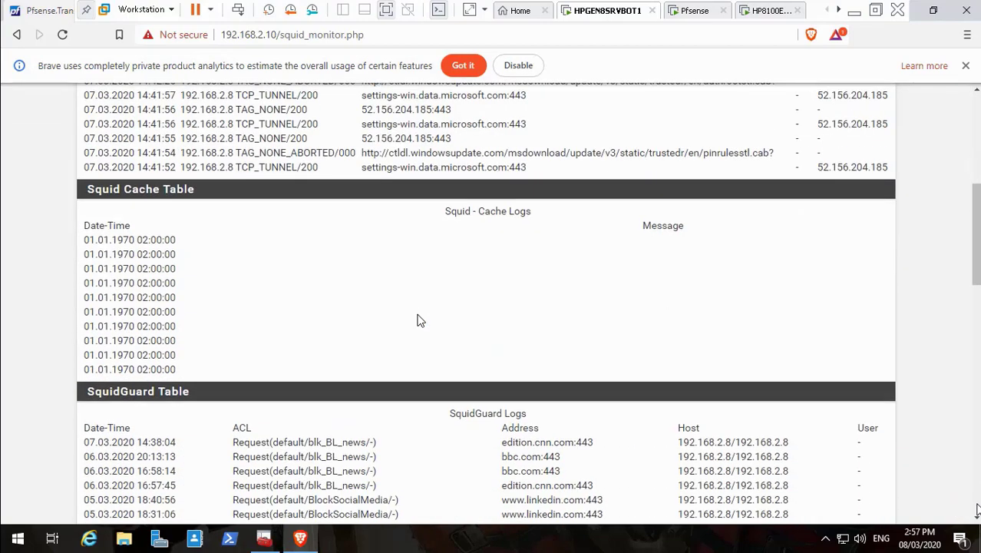
{"action": "scroll", "coordinate": [420, 321], "scroll_direction": "down", "scroll_amount": 5}
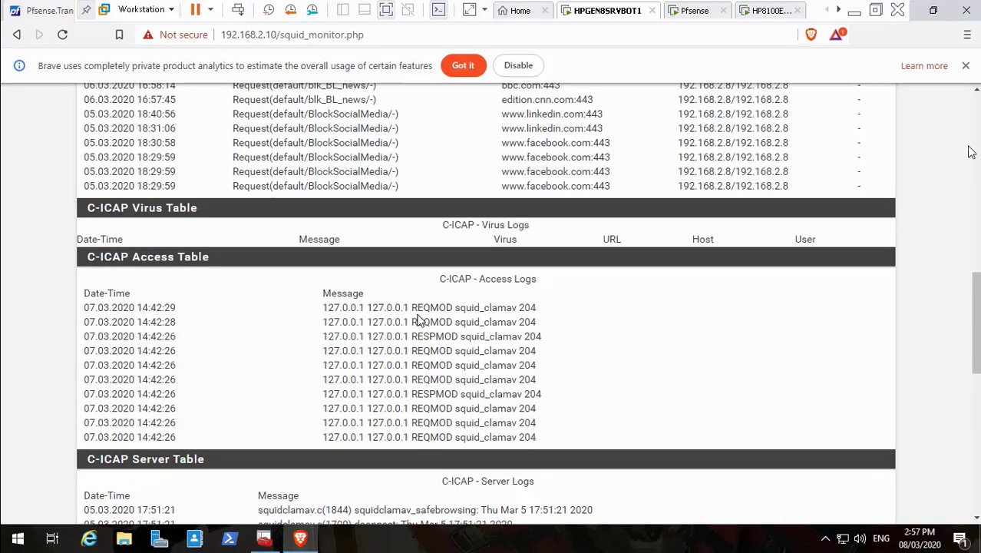
{"action": "scroll", "coordinate": [419, 321], "scroll_direction": "up", "scroll_amount": 2}
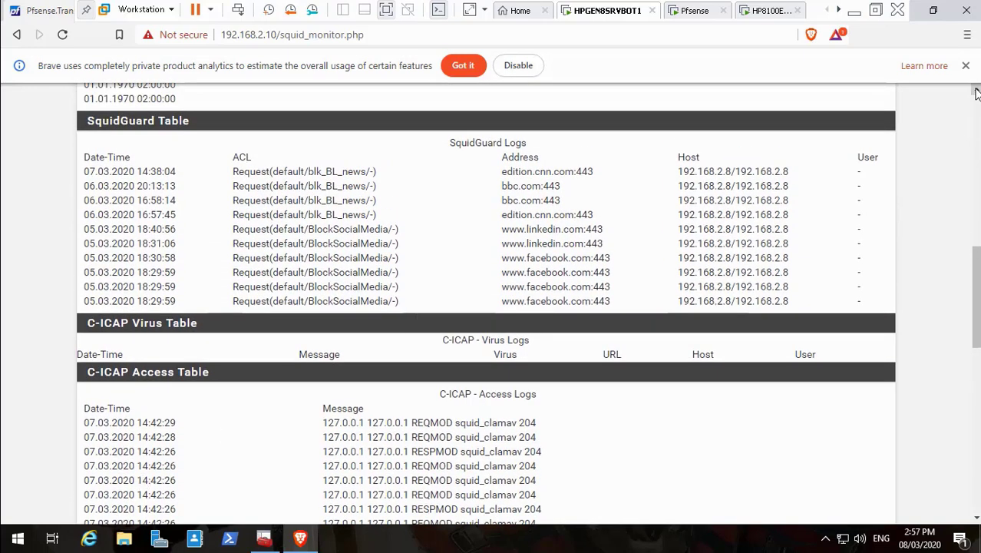
{"action": "left_click", "coordinate": [35, 522]}
{"action": "mouse_move", "coordinate": [4, 532]}
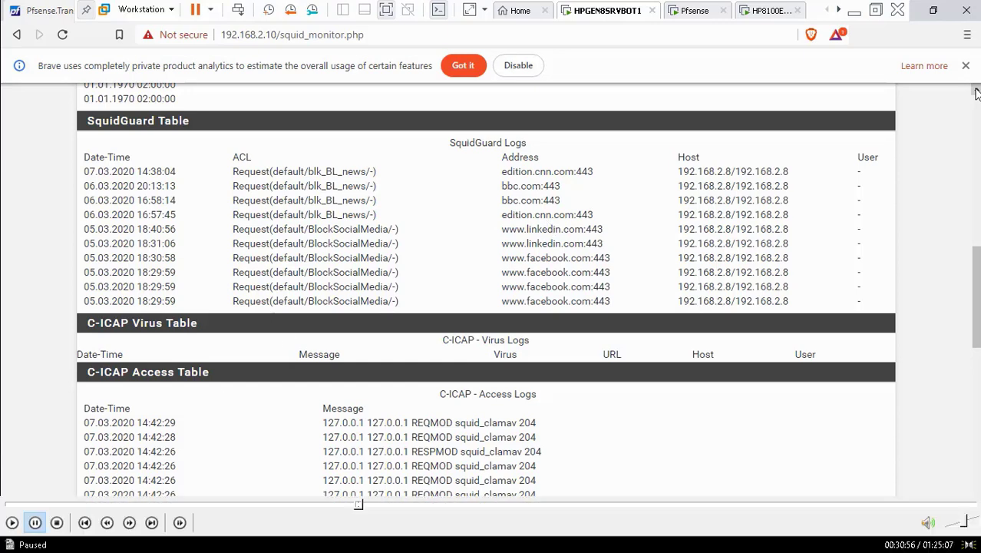
{"action": "left_click", "coordinate": [11, 523]}
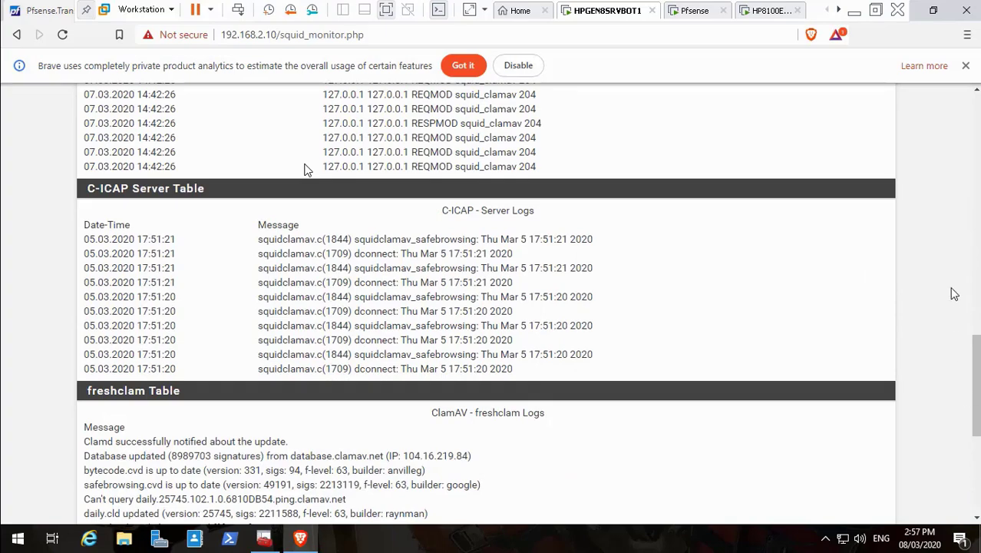
{"action": "left_click", "coordinate": [977, 145]}
{"action": "left_click", "coordinate": [977, 149]}
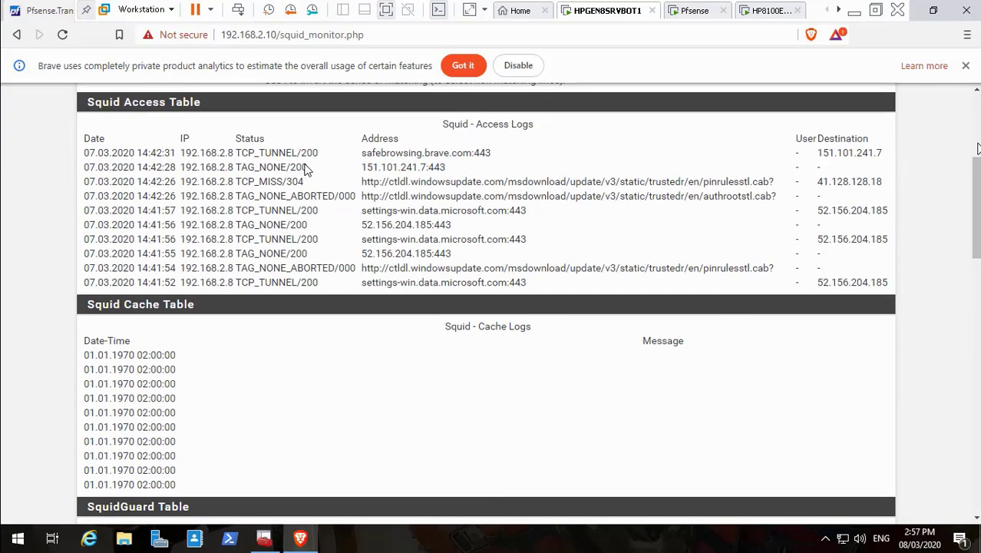
{"action": "left_click", "coordinate": [977, 149]}
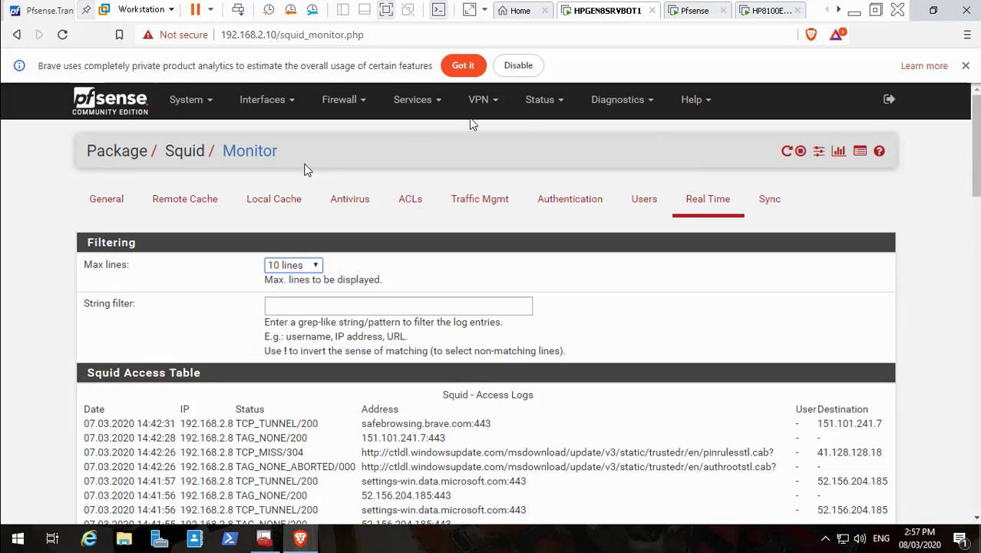
- Open the SquidGuard Proxy Filter Log tab and scroll through the facebook, linkedin, cnn and twitter redirects
{"action": "left_click", "coordinate": [424, 103]}
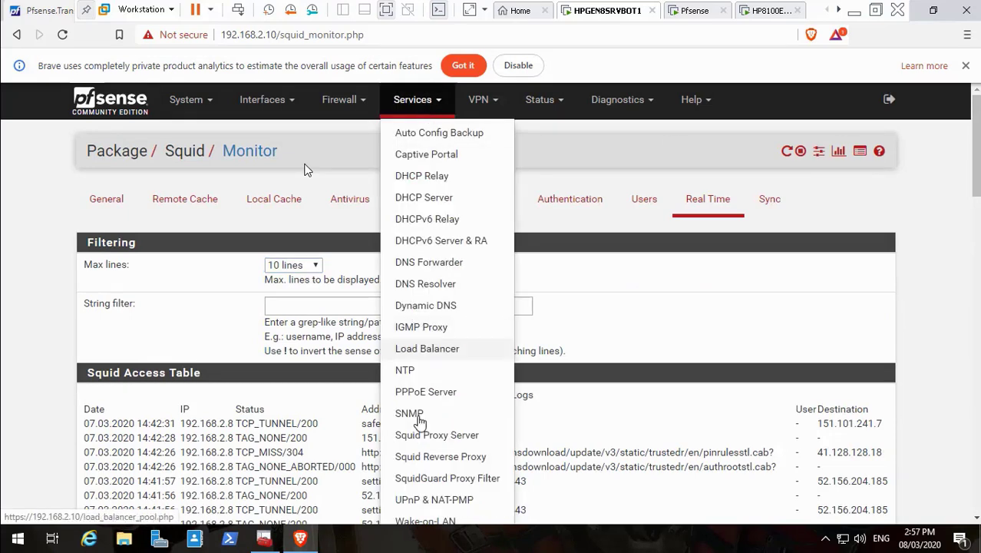
{"action": "left_click", "coordinate": [426, 477]}
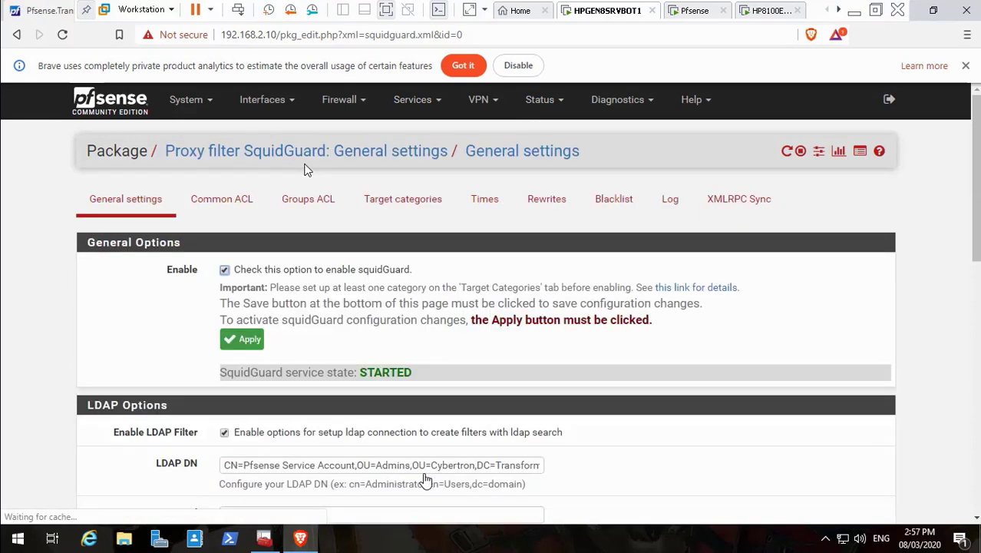
{"action": "left_click", "coordinate": [673, 201]}
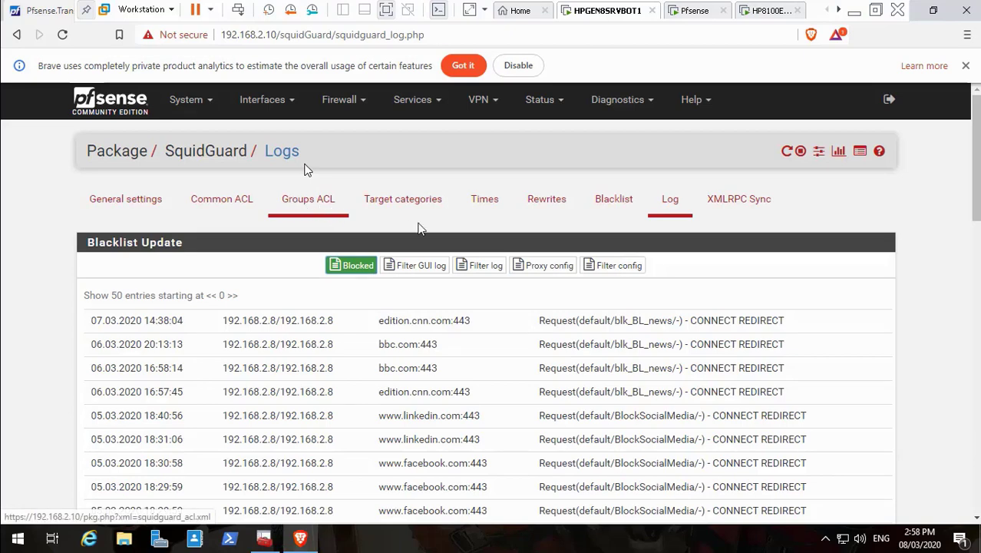
{"action": "scroll", "coordinate": [975, 465], "scroll_direction": "down", "scroll_amount": 5}
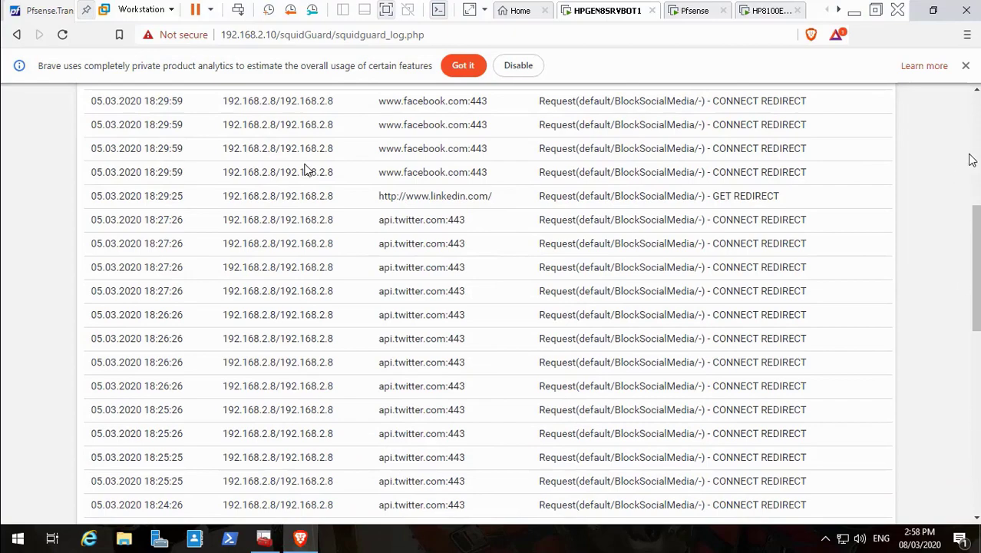
{"action": "scroll", "coordinate": [978, 115], "scroll_direction": "up", "scroll_amount": 8}
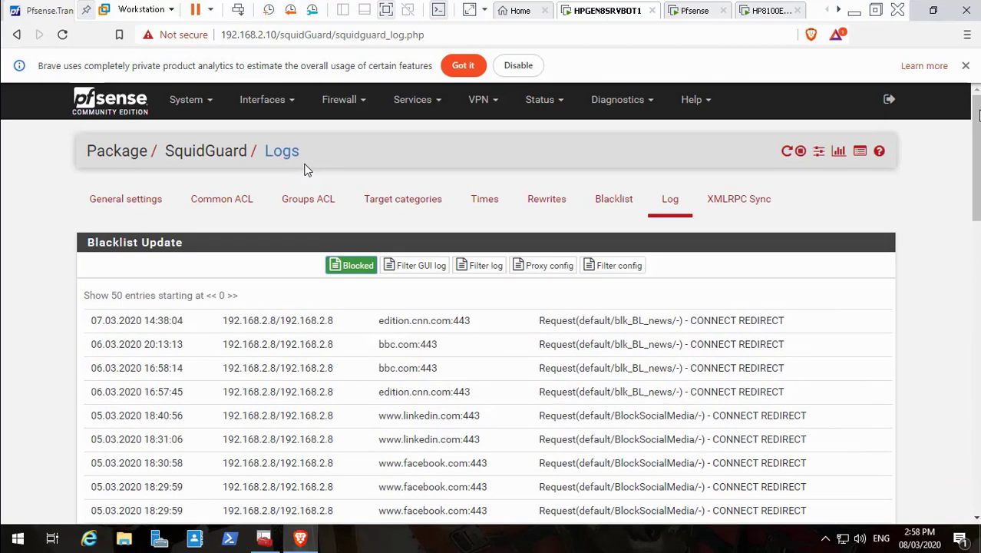
{"action": "left_click", "coordinate": [756, 13]}
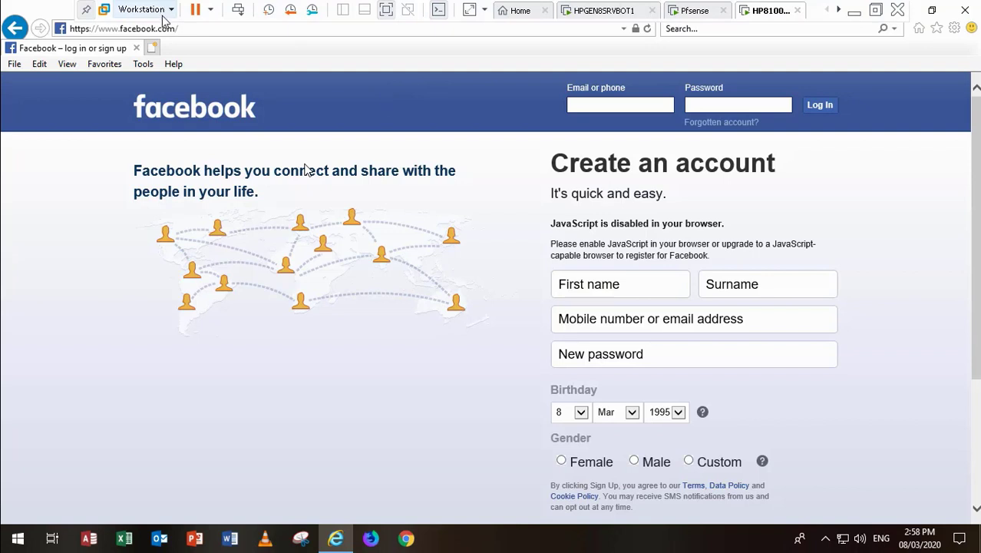
{"action": "left_click", "coordinate": [178, 30]}
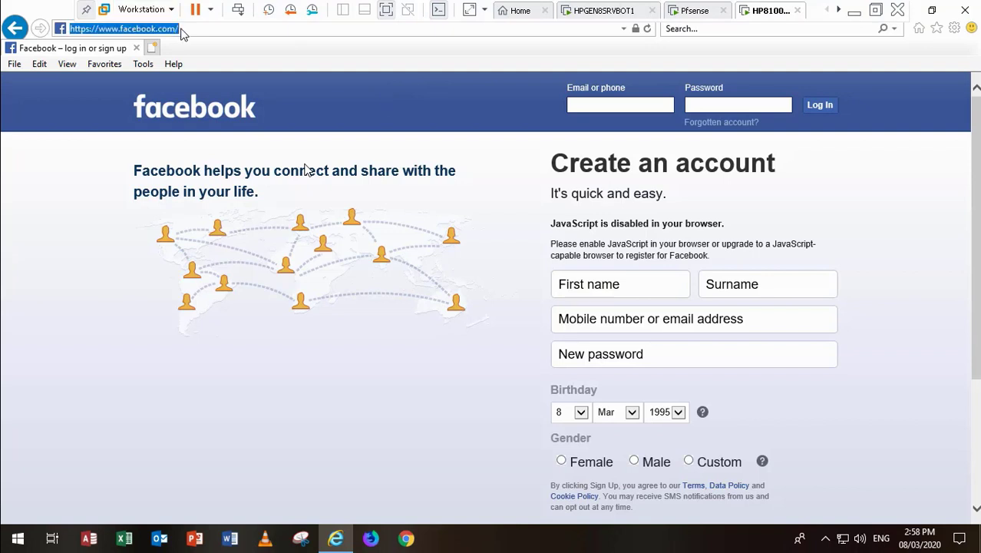
{"action": "type", "text": "www."}
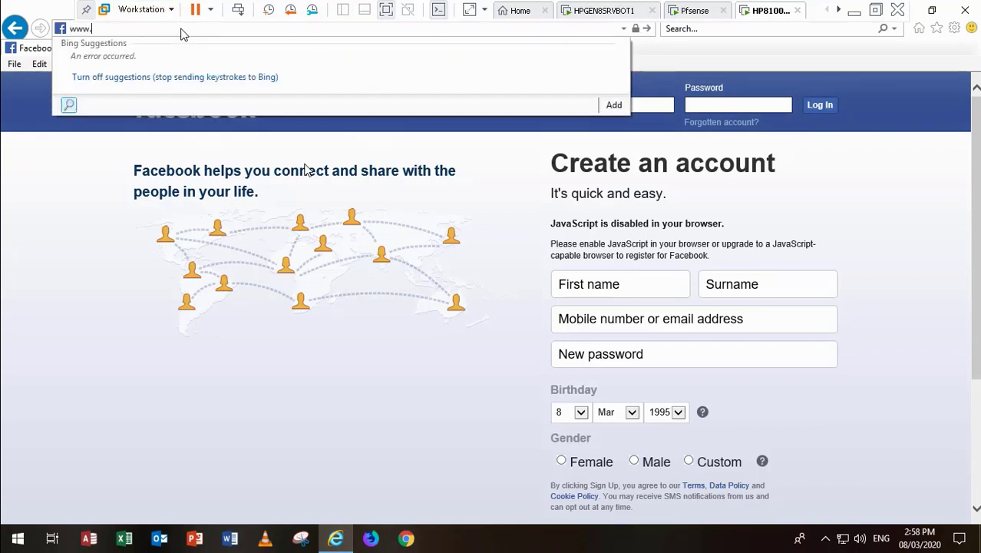
{"action": "type", "text": "cnn.com"}
{"action": "key", "text": "Return"}
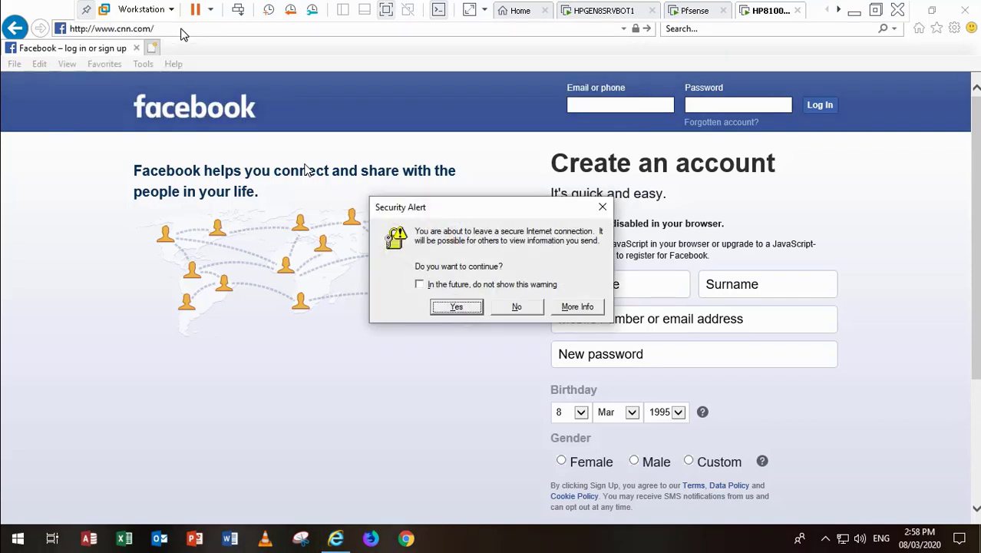
{"action": "left_click", "coordinate": [459, 307]}
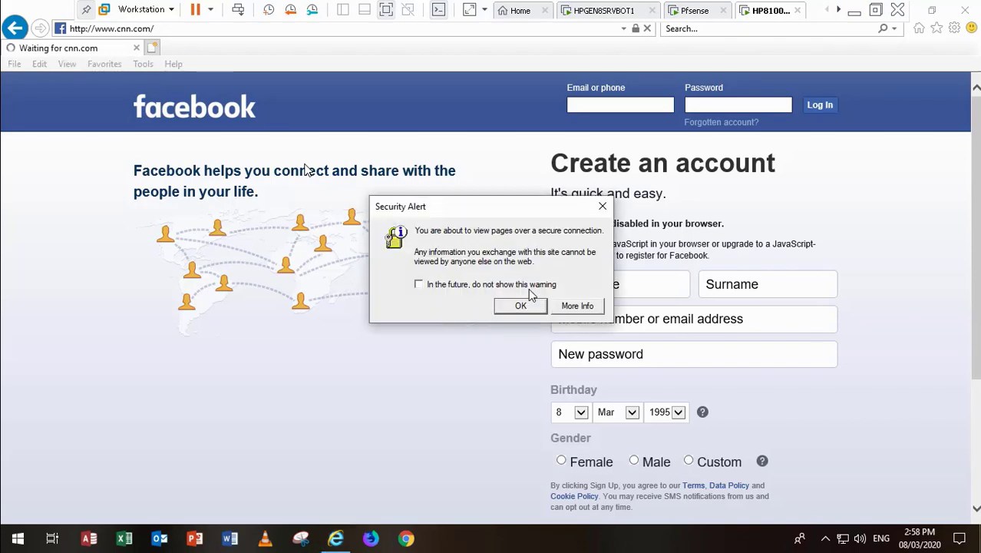
{"action": "left_click", "coordinate": [529, 305]}
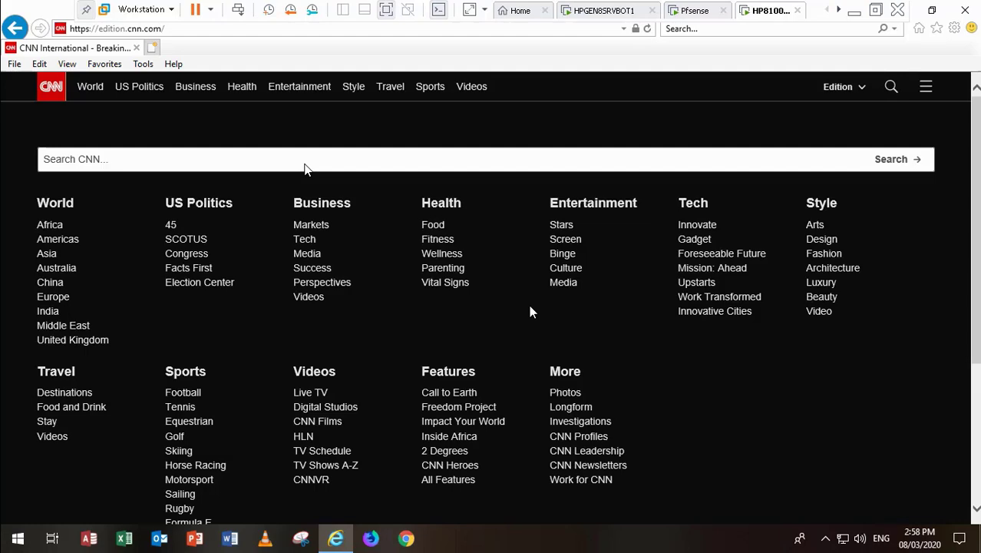
{"action": "left_click", "coordinate": [608, 10]}
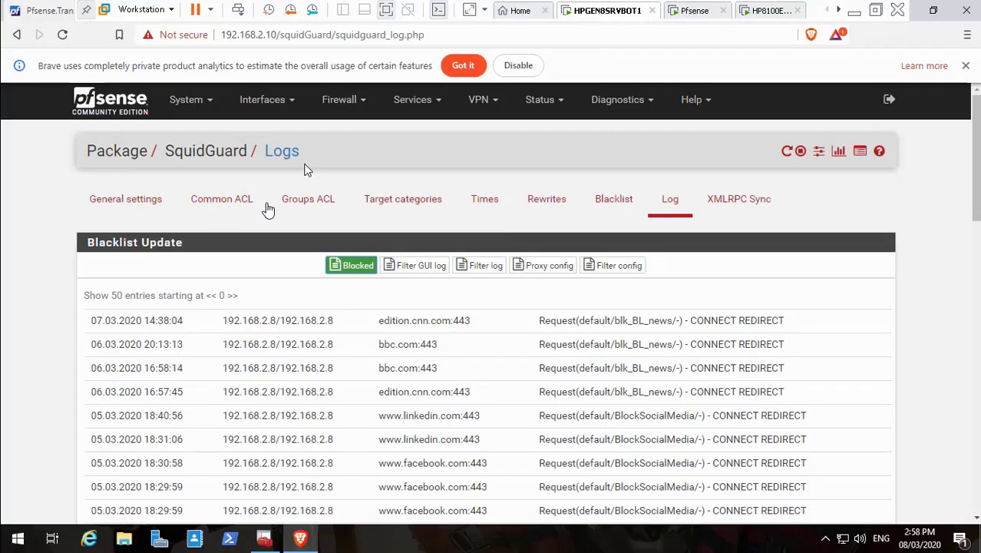
- Open the TR_Advanced rule from Groups ACL and scroll through its options
{"action": "left_click", "coordinate": [306, 205]}
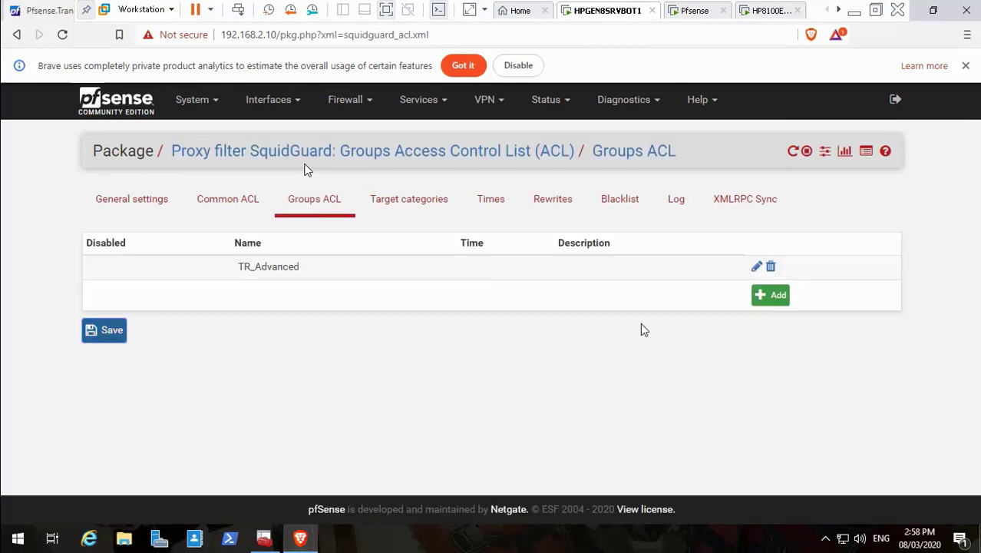
{"action": "left_click", "coordinate": [757, 269]}
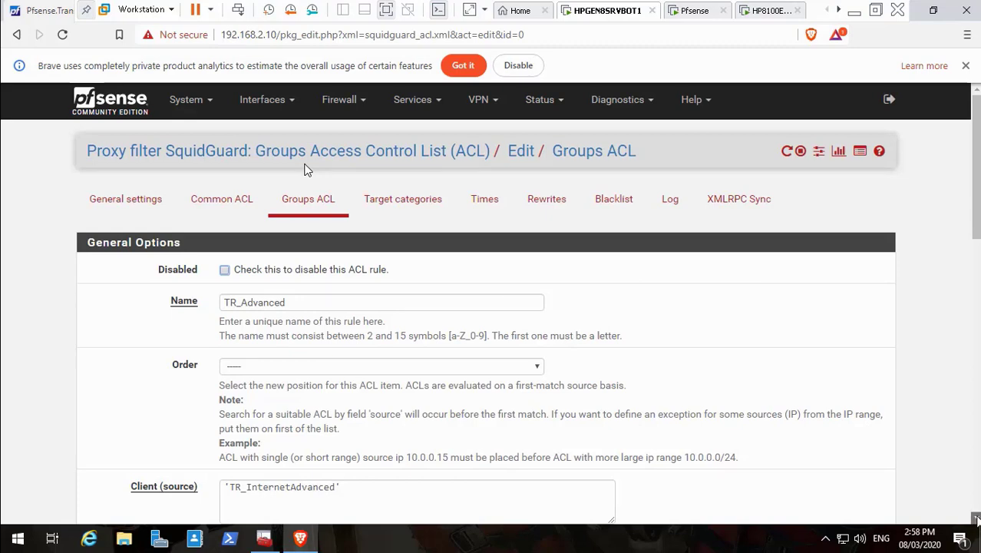
{"action": "scroll", "coordinate": [305, 169], "scroll_direction": "down", "scroll_amount": 3}
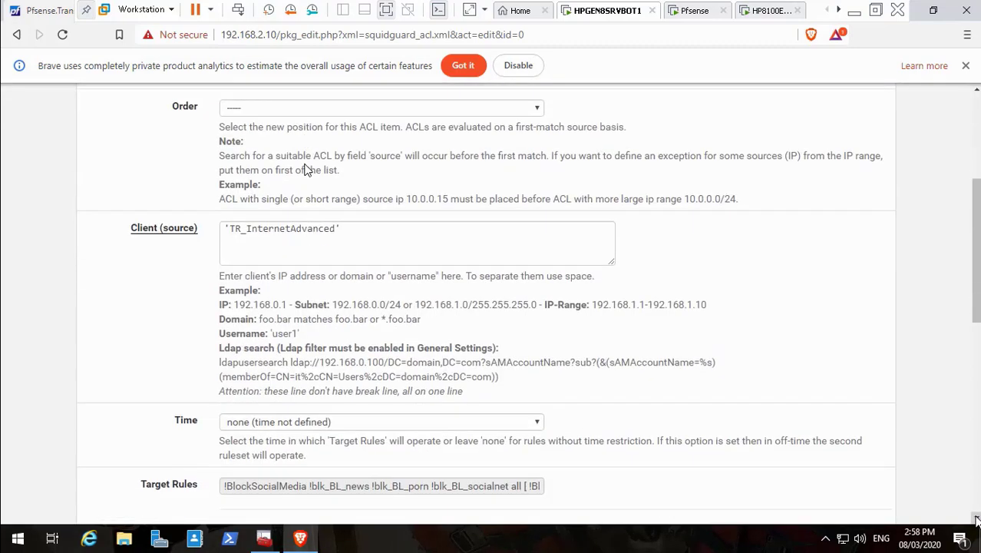
{"action": "scroll", "coordinate": [305, 169], "scroll_direction": "down", "scroll_amount": 2}
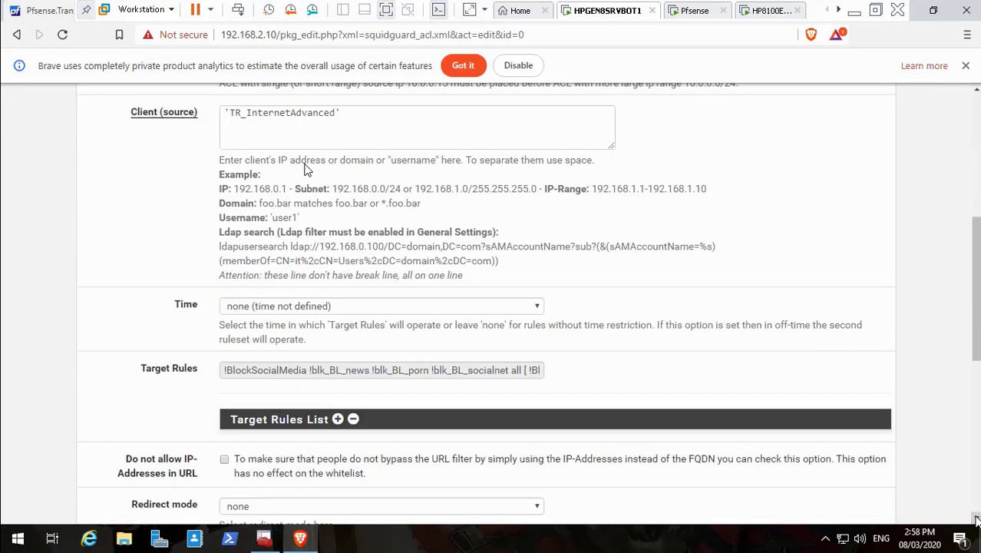
{"action": "scroll", "coordinate": [305, 169], "scroll_direction": "down", "scroll_amount": 3}
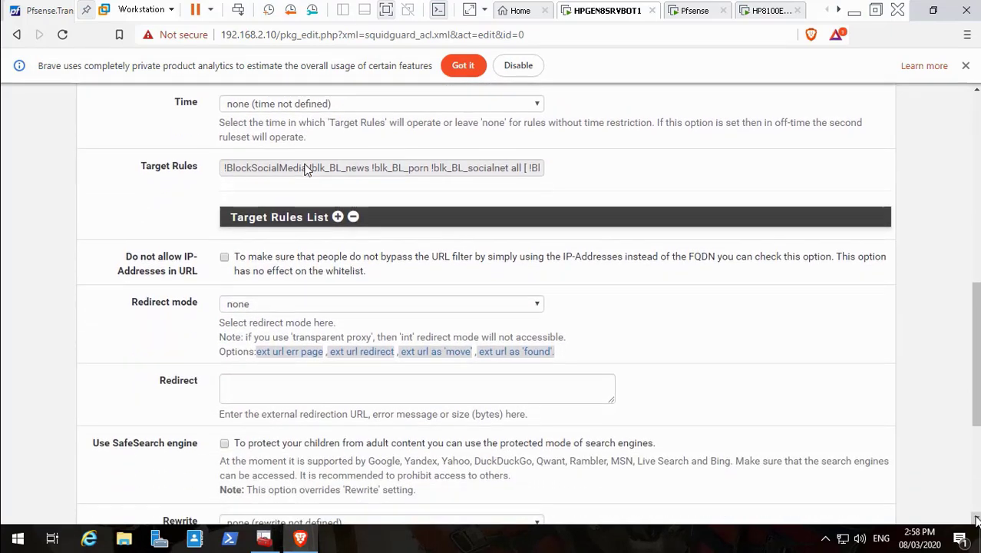
{"action": "scroll", "coordinate": [306, 169], "scroll_direction": "down", "scroll_amount": 1}
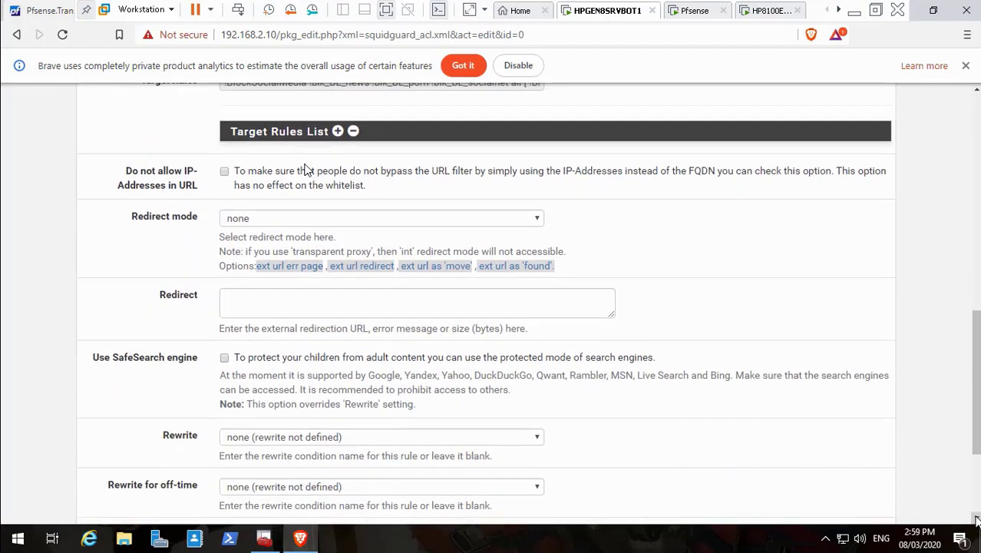
{"action": "scroll", "coordinate": [306, 169], "scroll_direction": "down", "scroll_amount": 3}
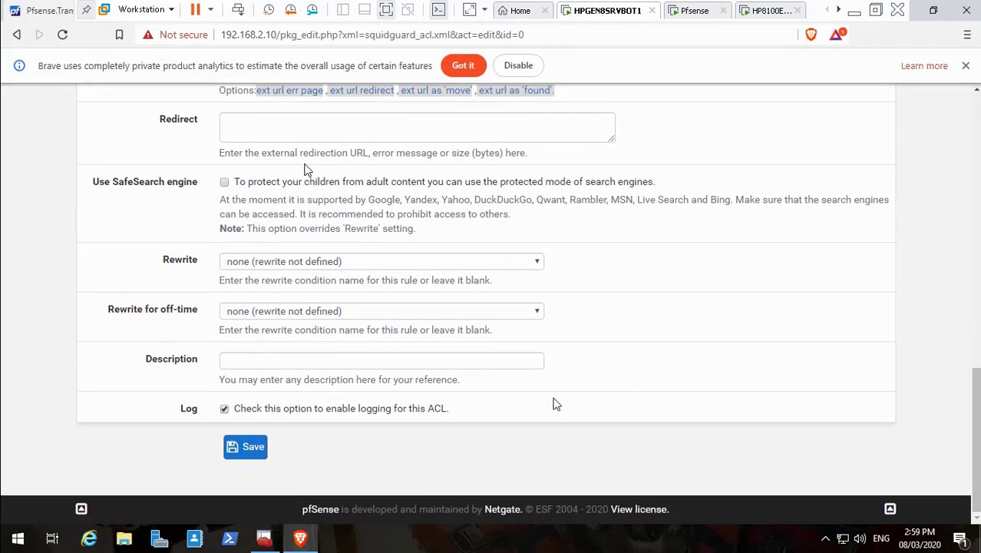
- Bring up the Squid Proxy Server General Settings, showing the proxy on LAN port 3128
{"action": "left_click", "coordinate": [977, 147]}
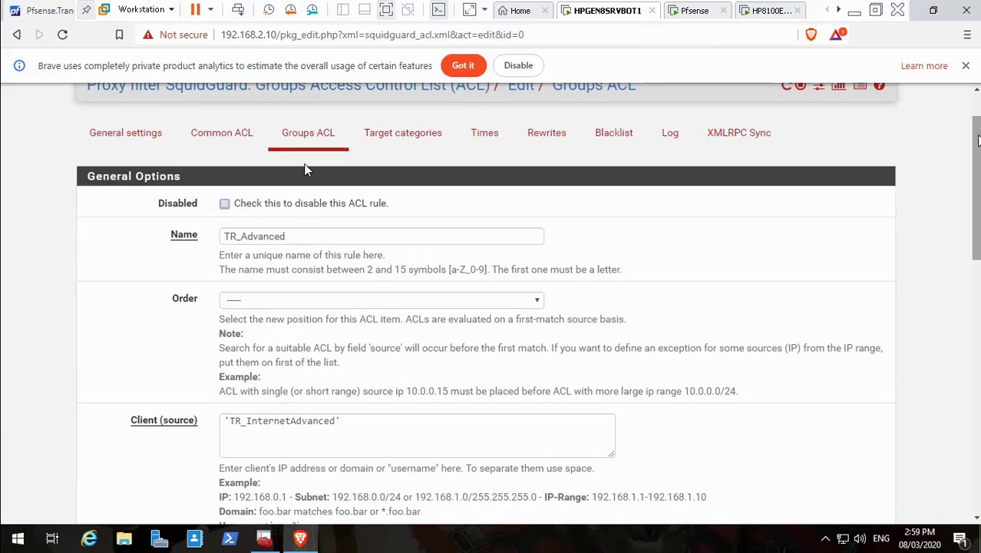
{"action": "scroll", "coordinate": [978, 141], "scroll_direction": "up", "scroll_amount": 1}
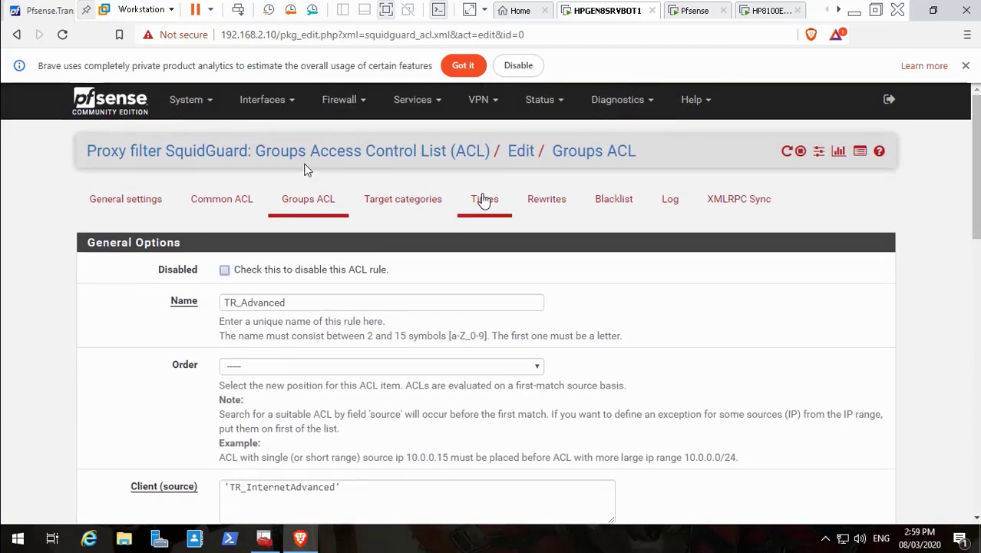
{"action": "left_click", "coordinate": [438, 108]}
{"action": "left_click", "coordinate": [440, 445]}
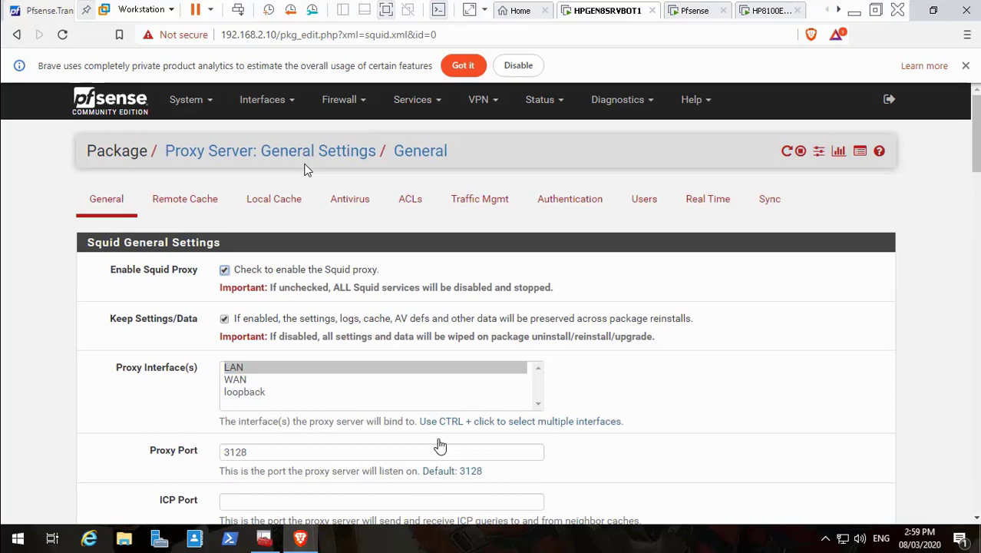
- Page down through the whole Squid General settings page
{"action": "left_click", "coordinate": [975, 519]}
{"action": "left_click", "coordinate": [976, 519]}
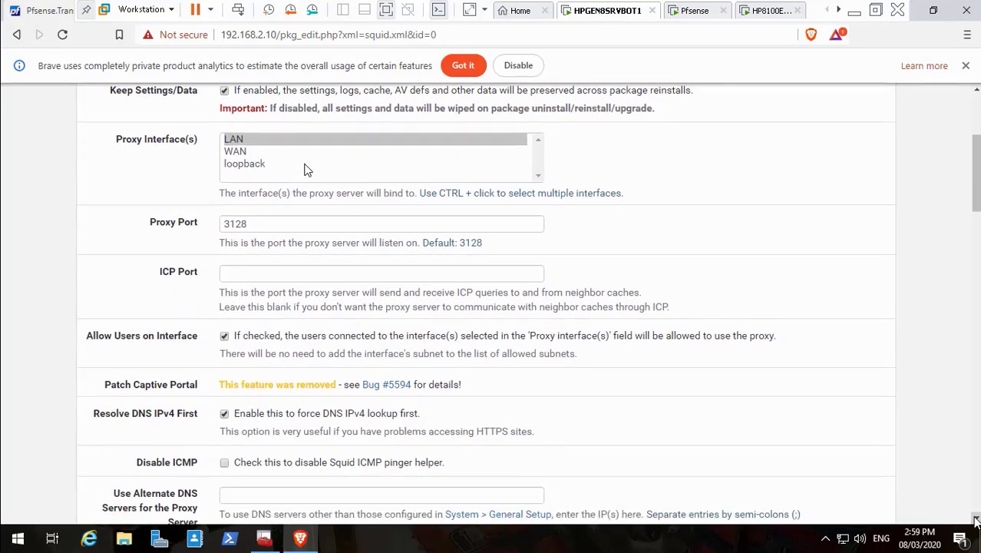
{"action": "left_click", "coordinate": [975, 520]}
{"action": "left_click", "coordinate": [975, 519]}
{"action": "left_click", "coordinate": [976, 520]}
{"action": "left_click", "coordinate": [975, 519]}
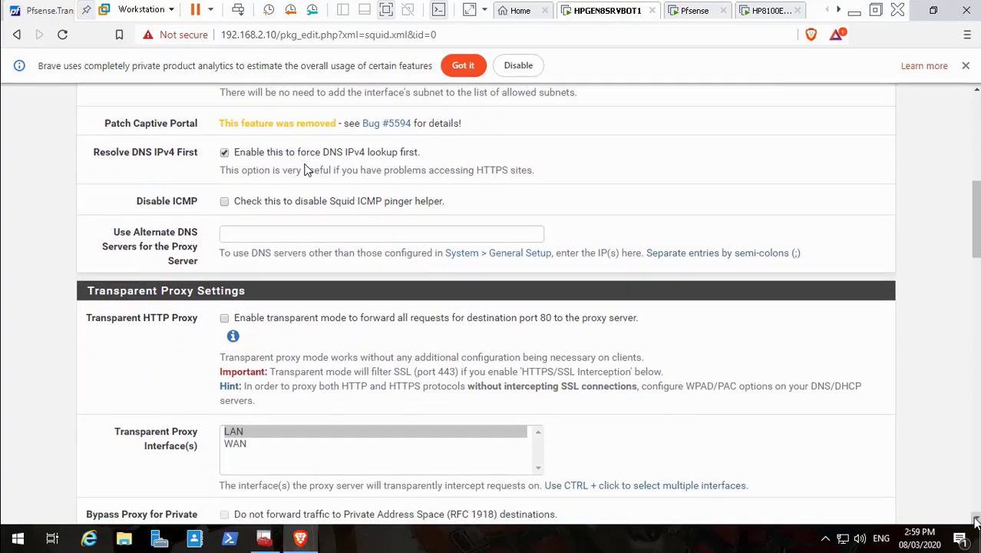
{"action": "left_click", "coordinate": [976, 520]}
{"action": "left_click", "coordinate": [976, 520]}
{"action": "left_click", "coordinate": [976, 519]}
{"action": "left_click", "coordinate": [975, 519]}
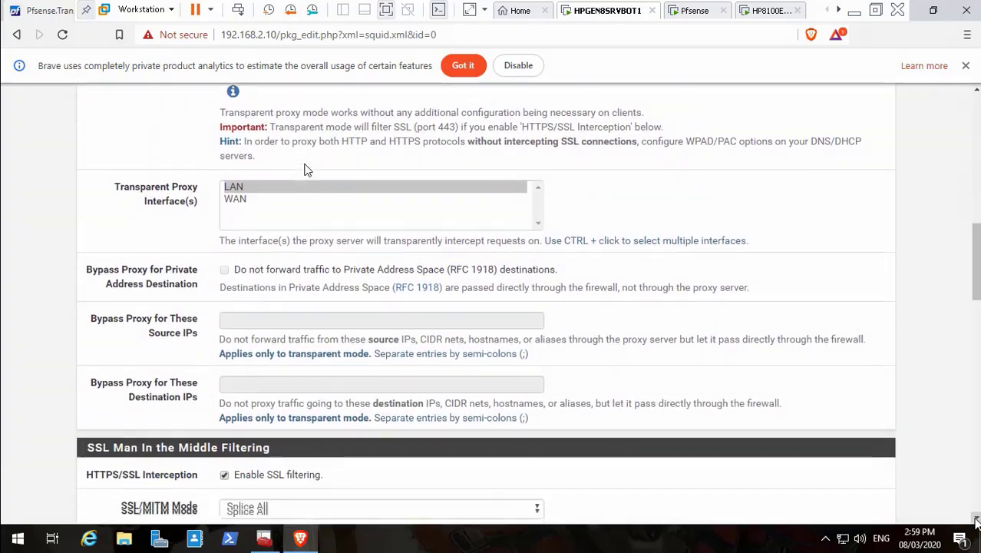
{"action": "left_click", "coordinate": [975, 519]}
{"action": "left_click", "coordinate": [975, 520]}
{"action": "left_click", "coordinate": [975, 519]}
{"action": "left_click", "coordinate": [975, 520]}
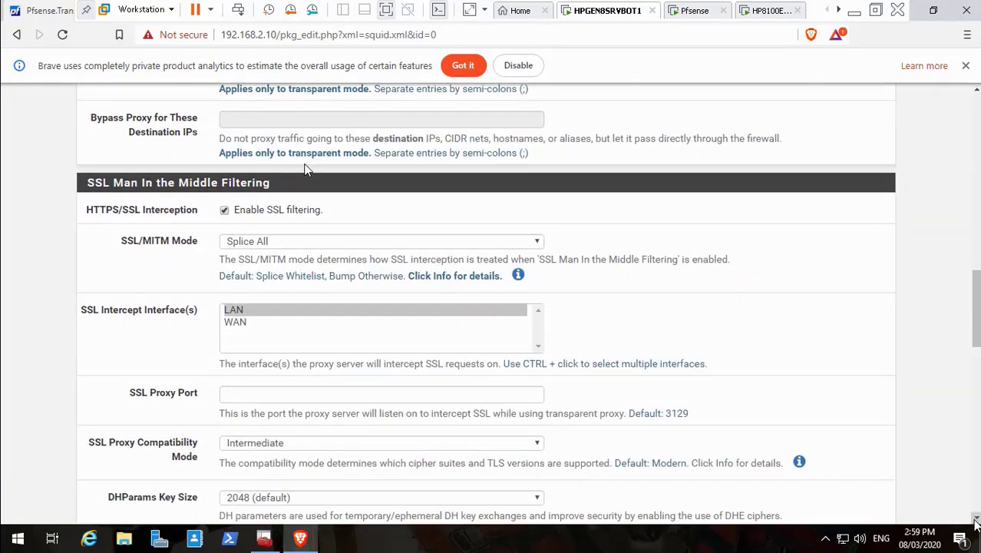
{"action": "left_click", "coordinate": [976, 519]}
{"action": "left_click", "coordinate": [976, 520]}
{"action": "left_click", "coordinate": [976, 520]}
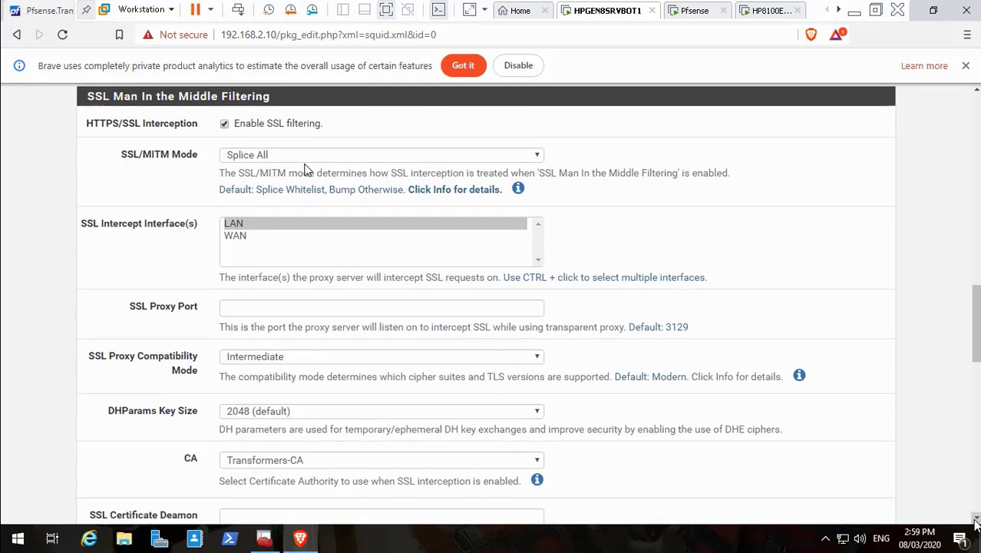
{"action": "left_click", "coordinate": [976, 519]}
{"action": "left_click", "coordinate": [975, 520]}
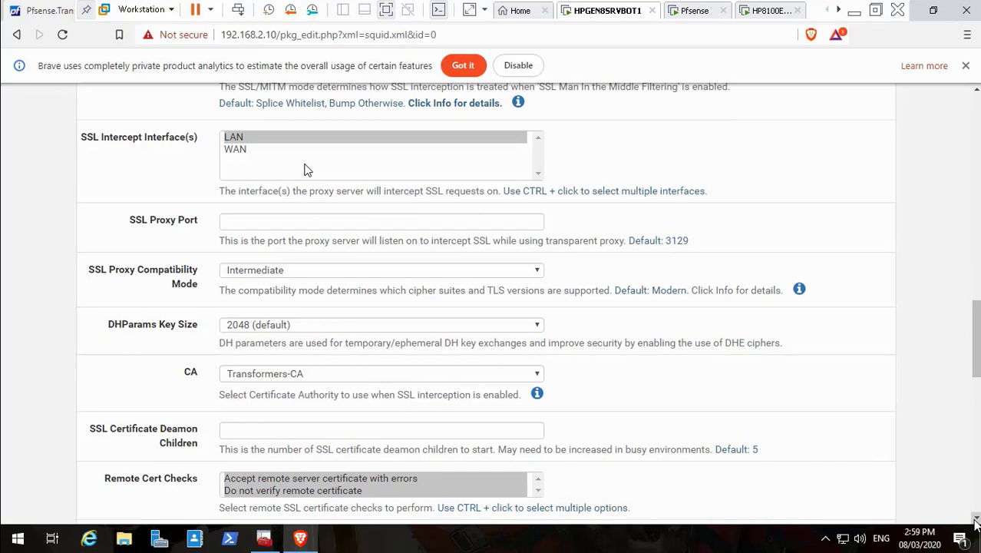
{"action": "left_click", "coordinate": [976, 520]}
{"action": "left_click", "coordinate": [975, 520]}
{"action": "left_click", "coordinate": [976, 520]}
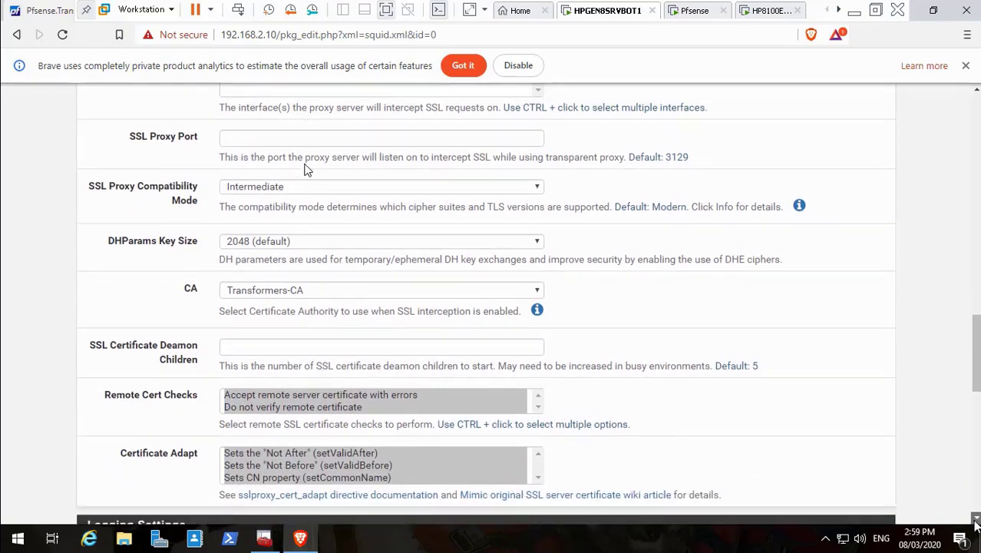
{"action": "left_click", "coordinate": [975, 519]}
{"action": "left_click", "coordinate": [976, 519]}
{"action": "left_click", "coordinate": [976, 520]}
{"action": "left_click", "coordinate": [975, 519]}
{"action": "left_click", "coordinate": [976, 520]}
{"action": "left_click", "coordinate": [976, 519]}
{"action": "left_click", "coordinate": [976, 519]}
{"action": "left_click", "coordinate": [976, 520]}
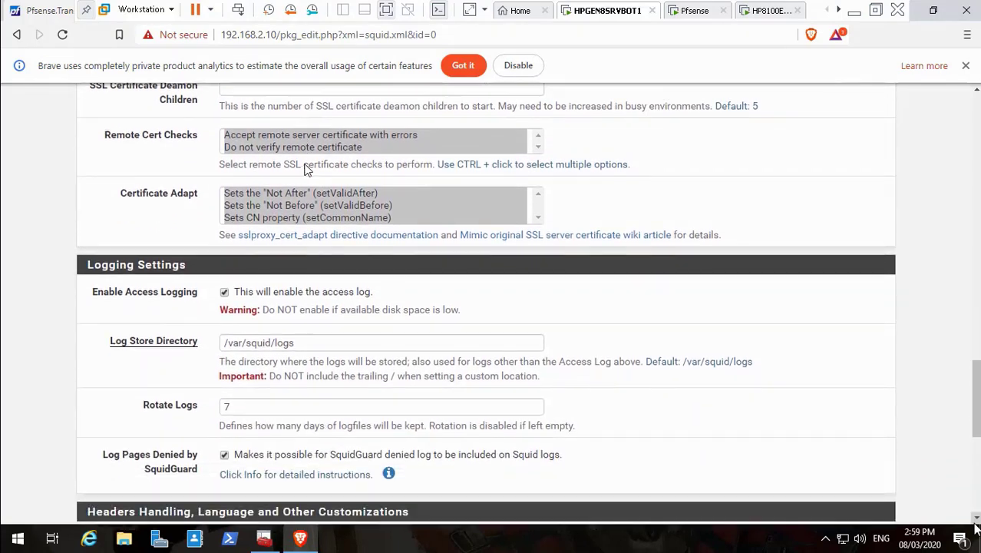
{"action": "left_click", "coordinate": [976, 520]}
{"action": "left_click", "coordinate": [975, 520]}
{"action": "left_click", "coordinate": [976, 520]}
{"action": "left_click", "coordinate": [975, 520]}
{"action": "left_click", "coordinate": [975, 519]}
{"action": "left_click", "coordinate": [976, 520]}
{"action": "left_click", "coordinate": [976, 519]}
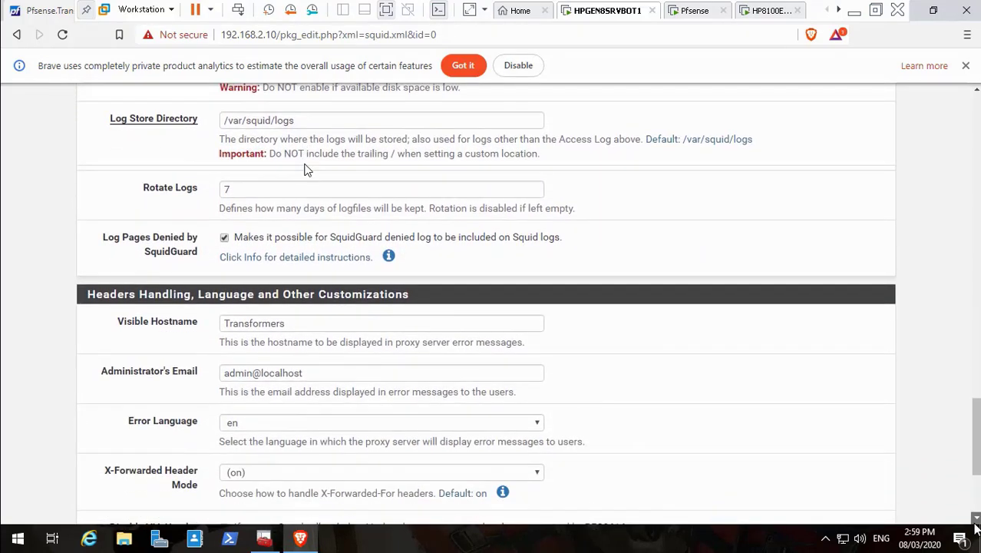
{"action": "left_click", "coordinate": [976, 519]}
{"action": "left_click", "coordinate": [976, 520]}
{"action": "left_click", "coordinate": [976, 519]}
{"action": "left_click", "coordinate": [975, 520]}
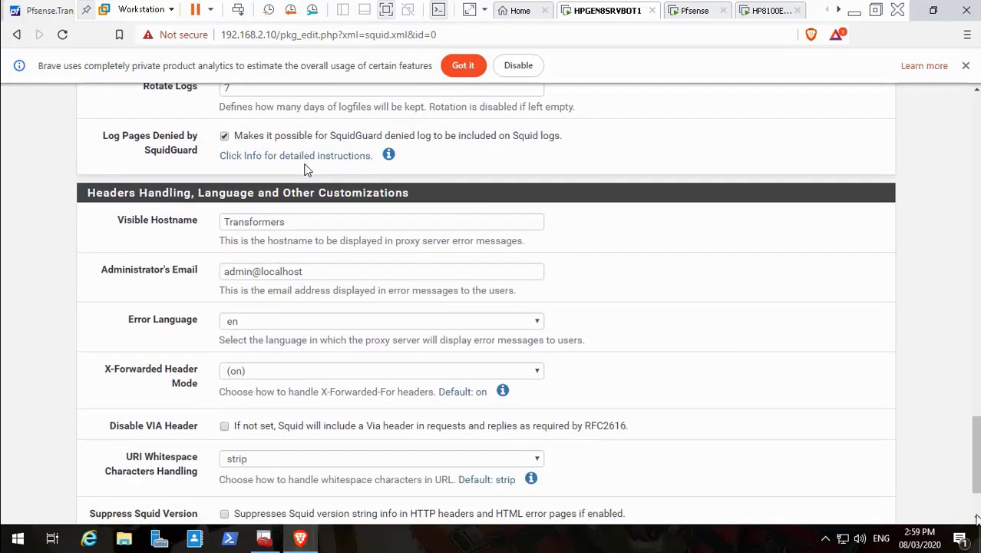
{"action": "left_click", "coordinate": [975, 520]}
{"action": "left_click", "coordinate": [975, 520]}
{"action": "left_click", "coordinate": [975, 519]}
{"action": "left_click", "coordinate": [975, 519]}
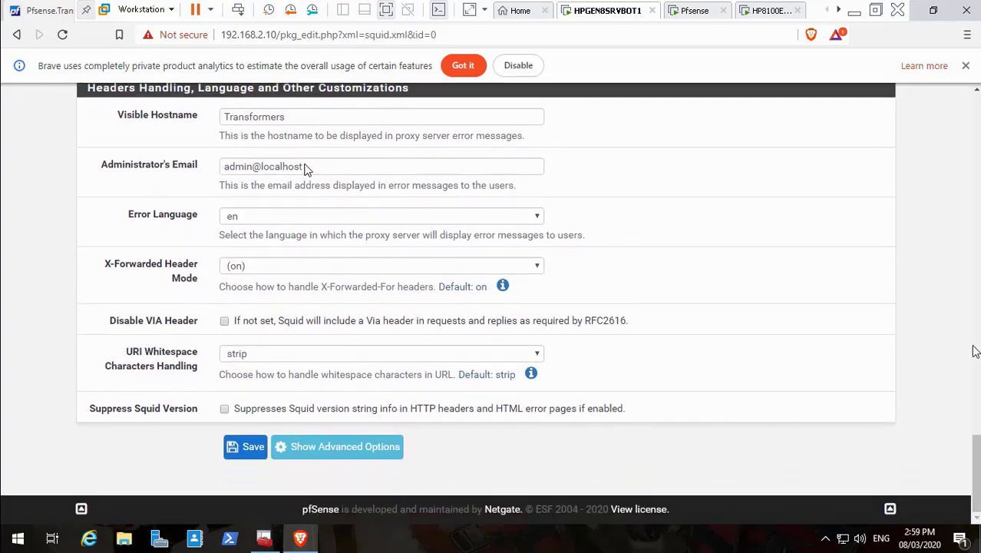
- Return to the top and view the Authentication settings: LDAP, server 192.168.2.8, 5 processes
{"action": "scroll", "coordinate": [305, 170], "scroll_direction": "up", "scroll_amount": 20}
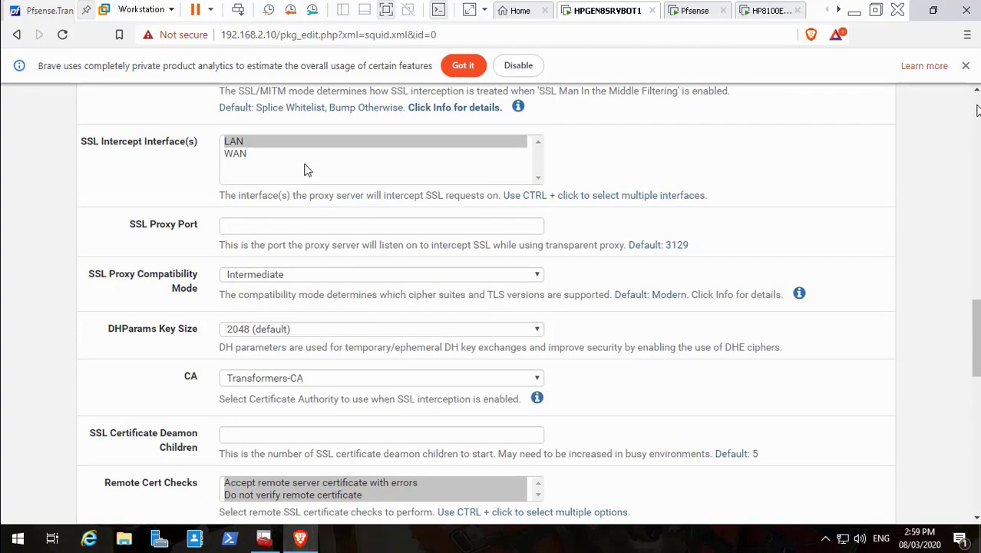
{"action": "scroll", "coordinate": [305, 170], "scroll_direction": "up", "scroll_amount": 5}
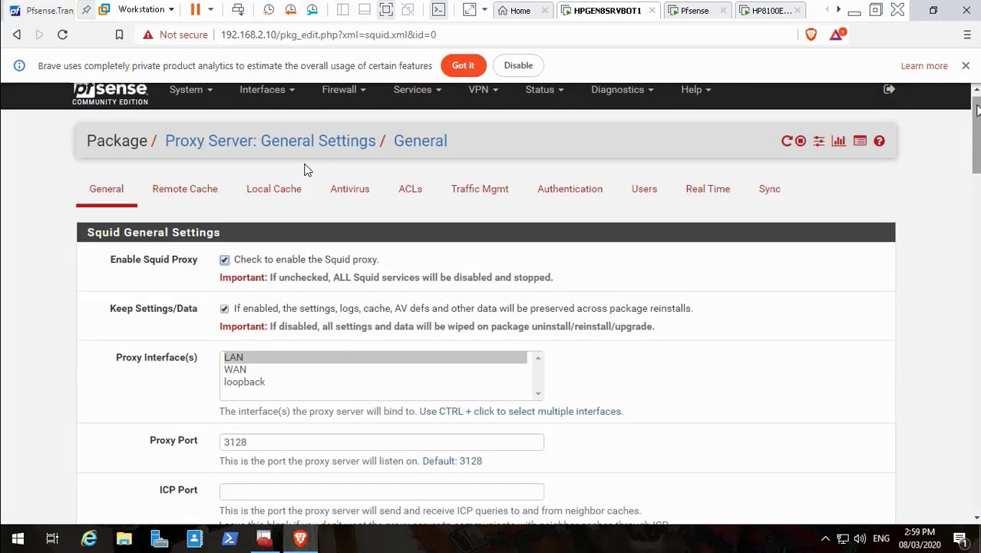
{"action": "left_click", "coordinate": [568, 197]}
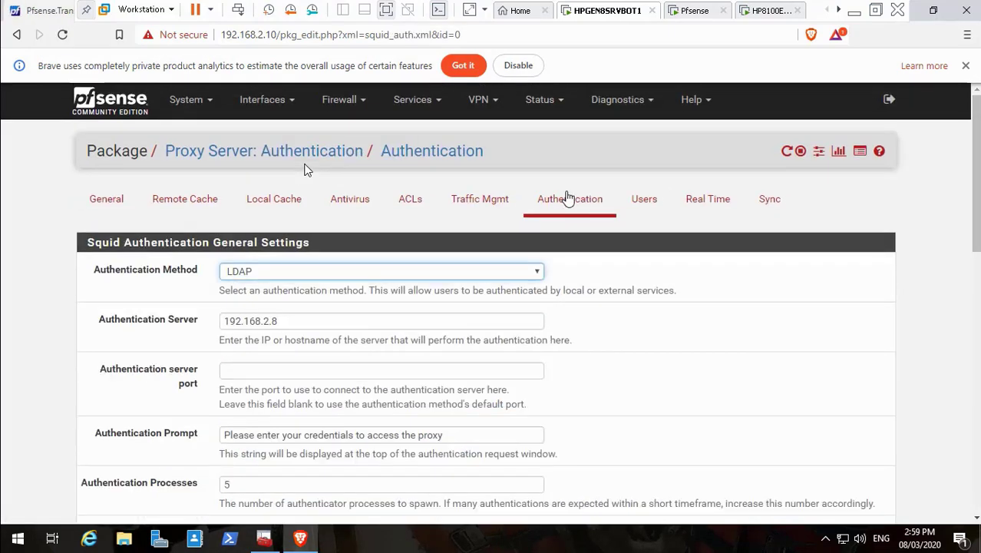
{"action": "left_click", "coordinate": [648, 105]}
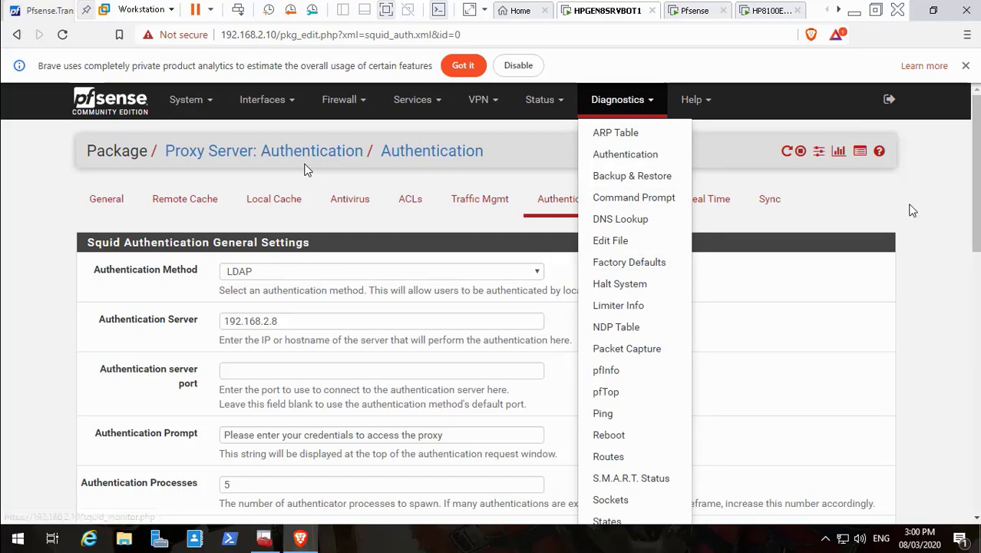
{"action": "left_click_drag", "start_coordinate": [977, 206], "coordinate": [977, 233]}
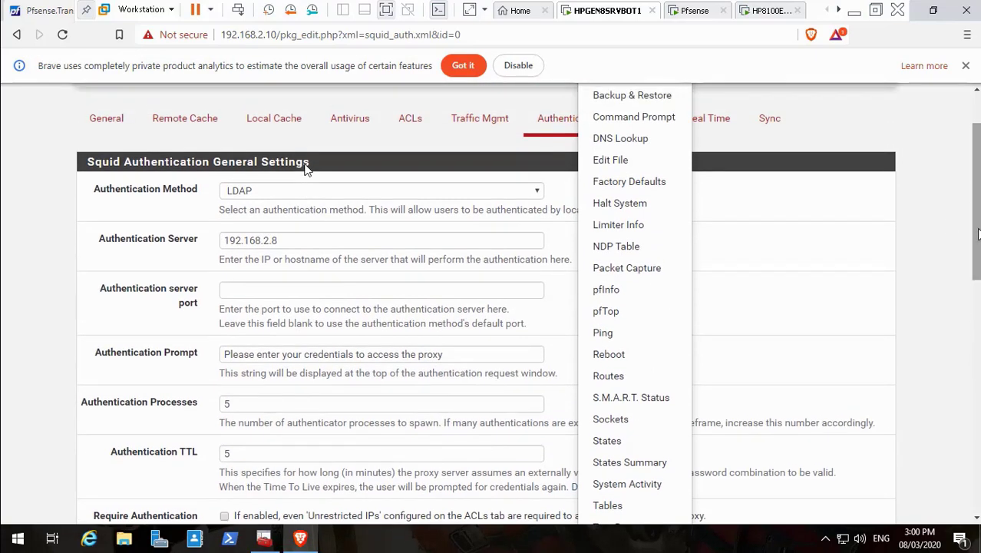
{"action": "left_click", "coordinate": [2, 291]}
{"action": "left_click", "coordinate": [286, 353]}
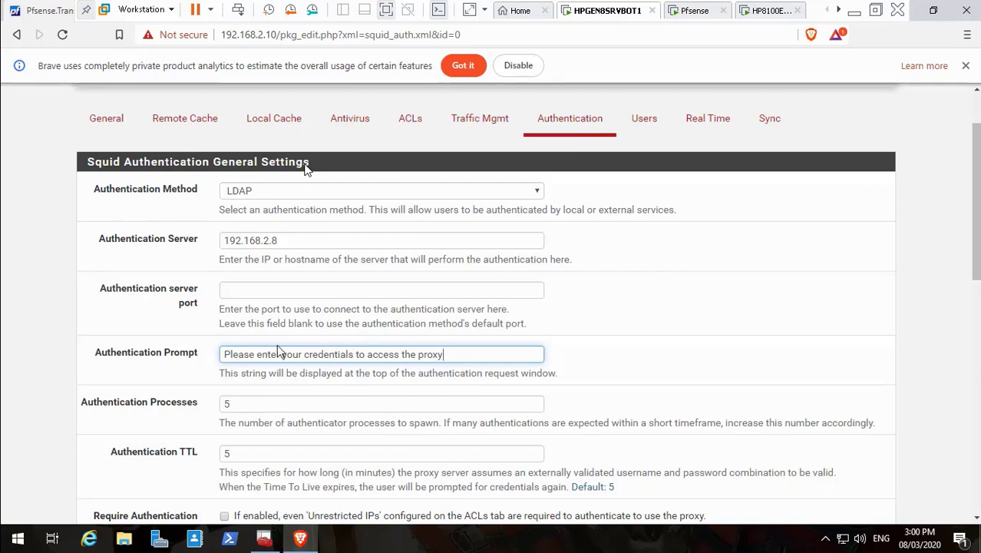
{"action": "left_click", "coordinate": [428, 193]}
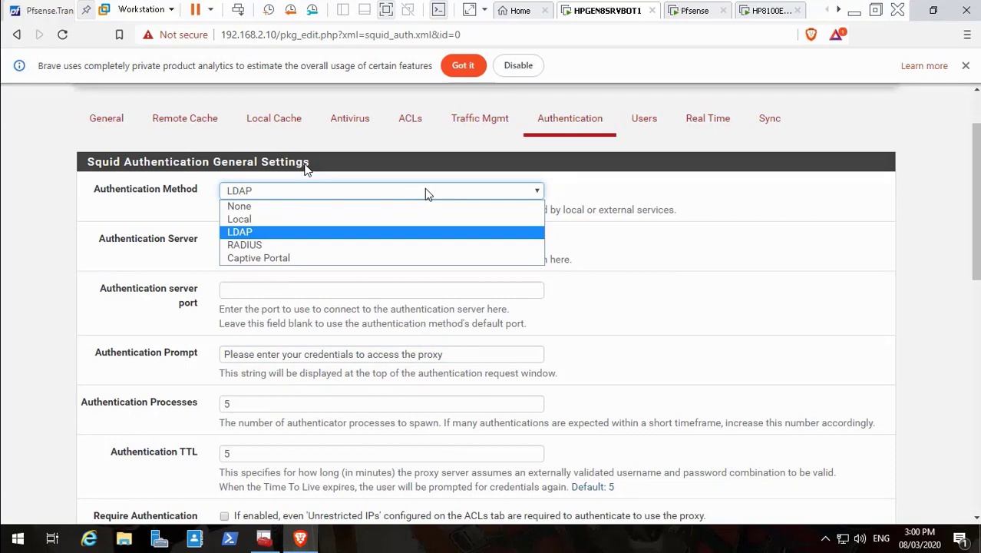
{"action": "left_click", "coordinate": [427, 193]}
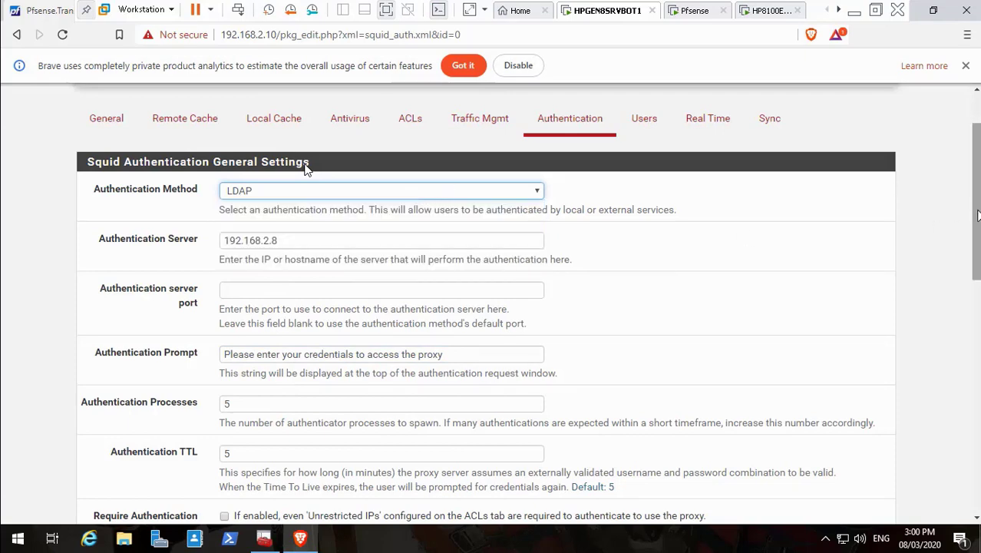
{"action": "left_click_drag", "start_coordinate": [977, 215], "coordinate": [976, 363]}
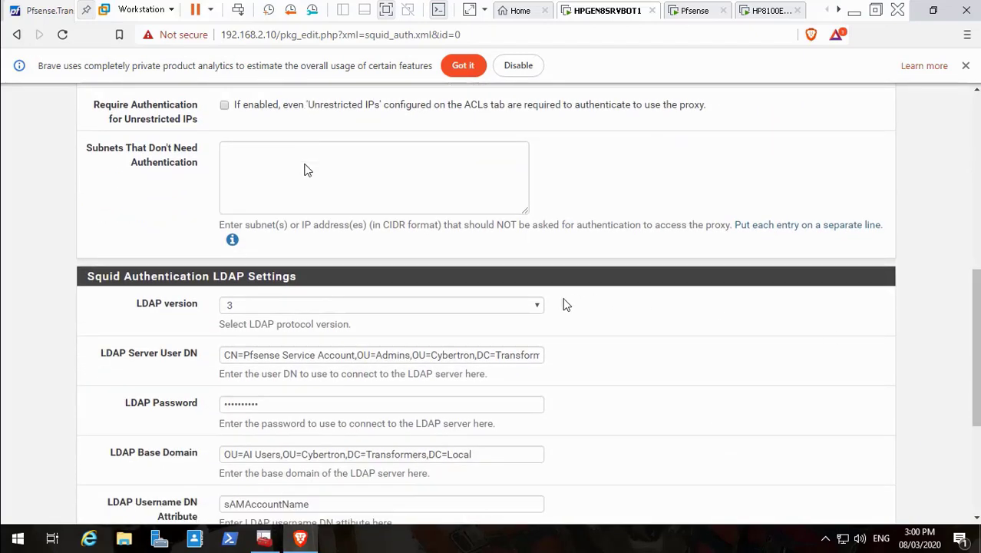
{"action": "left_click", "coordinate": [535, 307]}
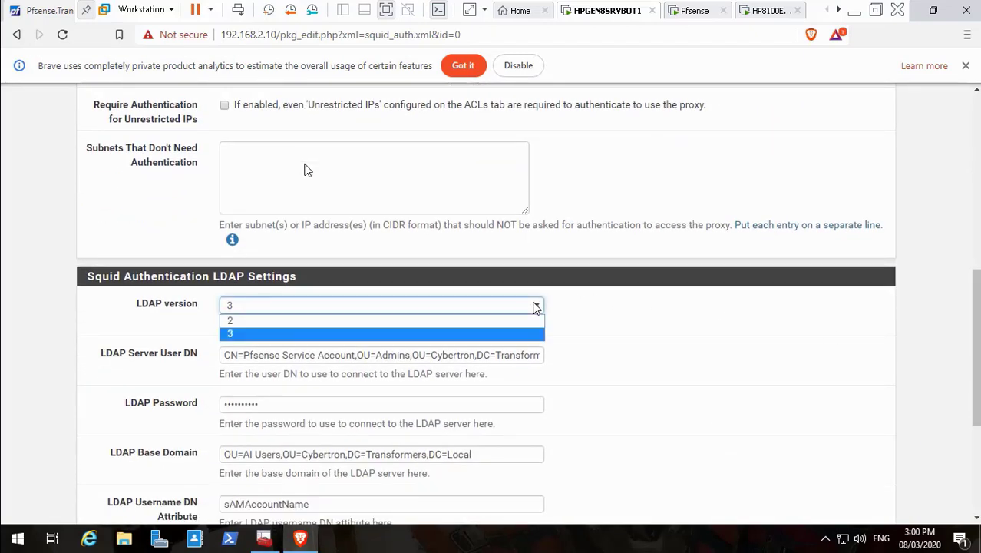
{"action": "left_click", "coordinate": [535, 307]}
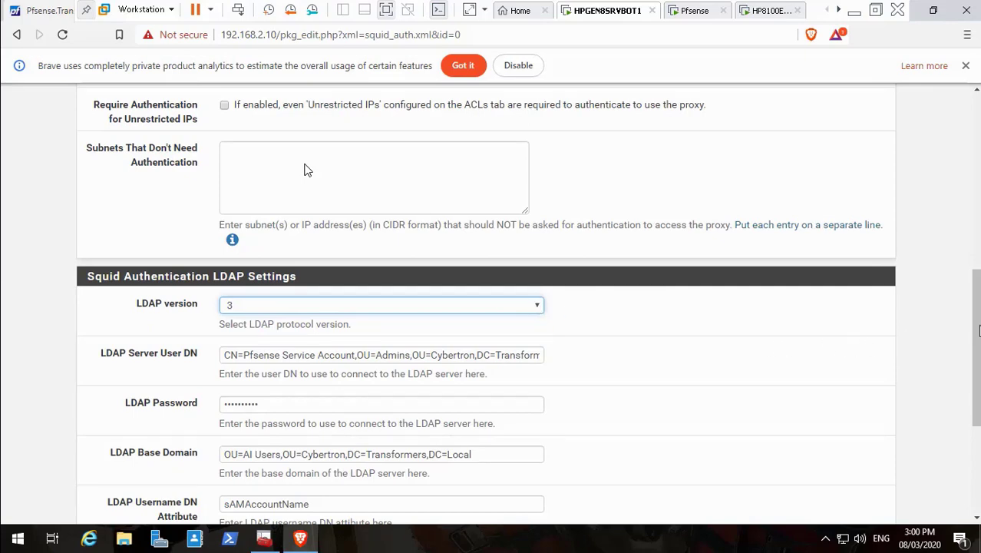
{"action": "left_click_drag", "start_coordinate": [979, 330], "coordinate": [976, 436]}
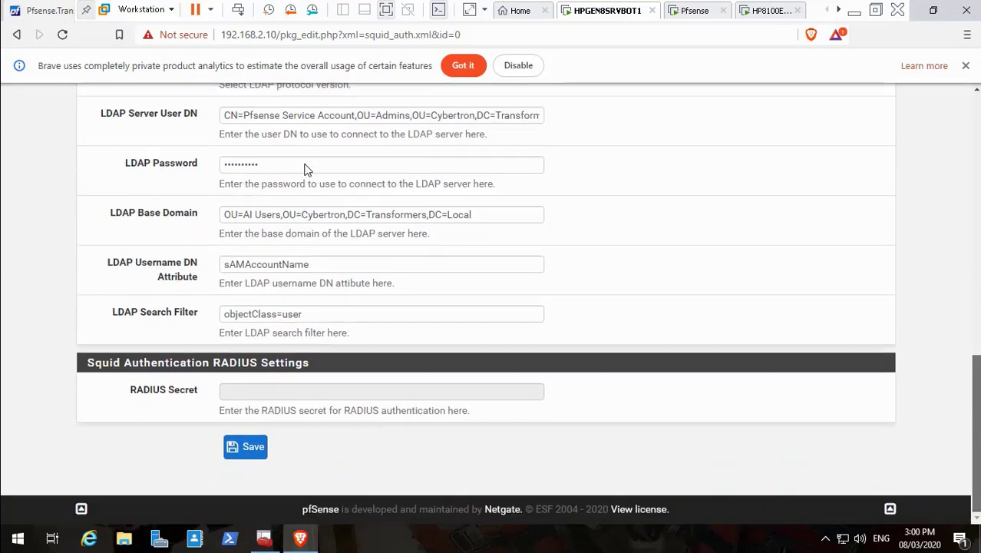
{"action": "scroll", "coordinate": [304, 168], "scroll_direction": "up", "scroll_amount": 15}
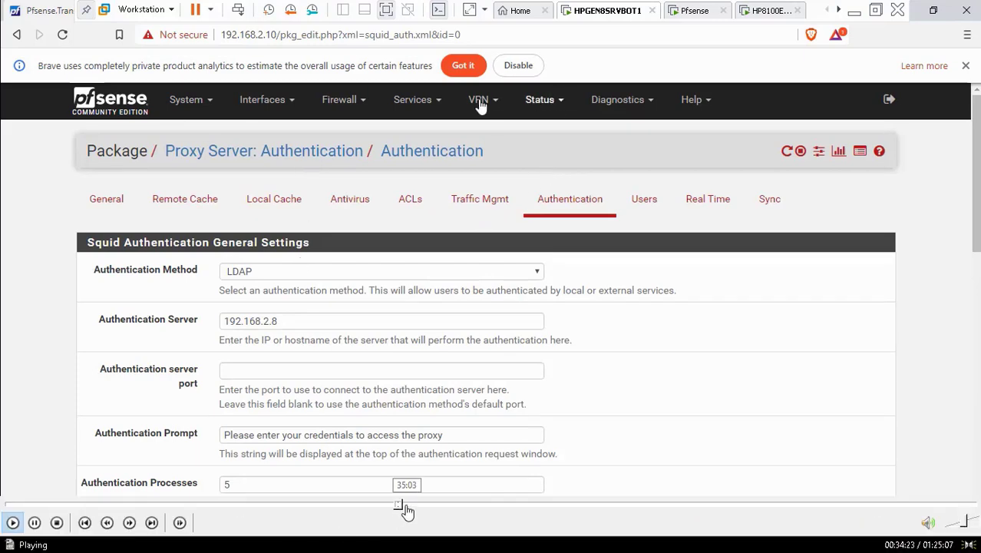
- Seek the tutorial video from 34:23 to about 35:55, where the client desktop appears
{"action": "left_click", "coordinate": [404, 506]}
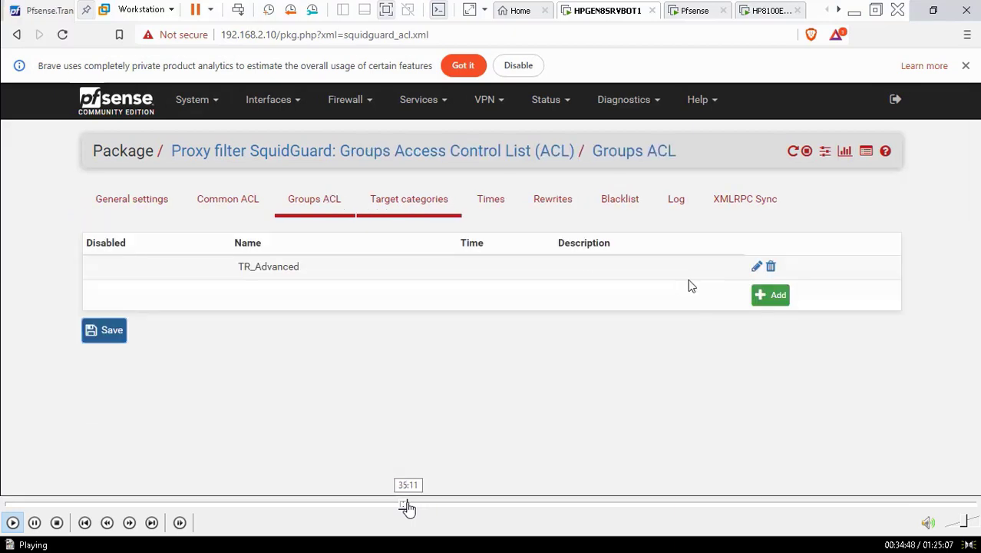
{"action": "left_click", "coordinate": [410, 507]}
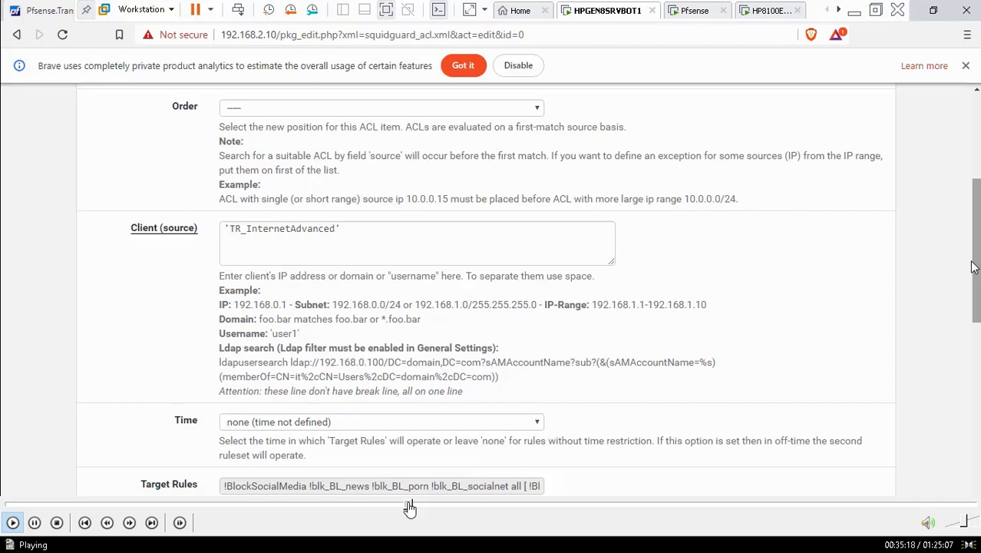
{"action": "left_click", "coordinate": [413, 506]}
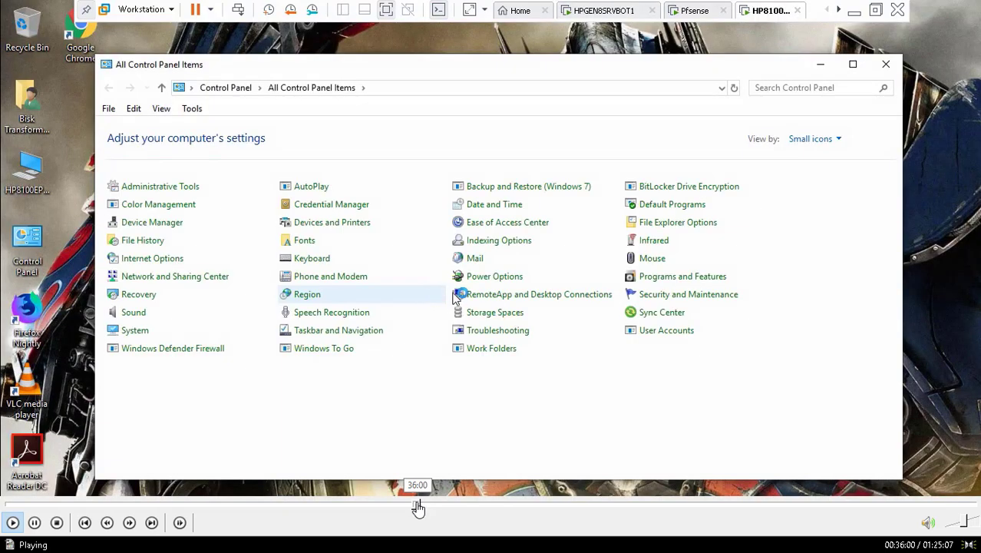
{"action": "left_click", "coordinate": [417, 507]}
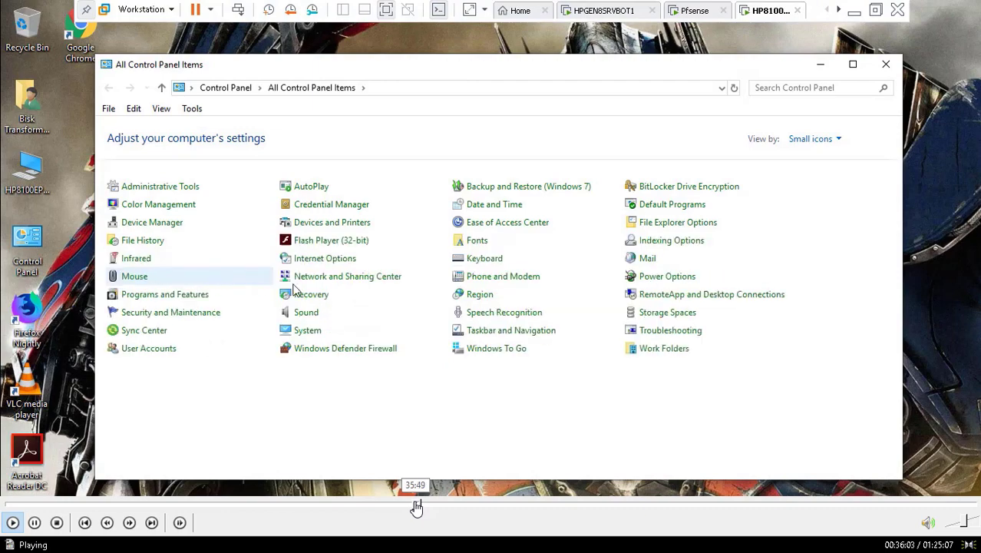
{"action": "left_click", "coordinate": [415, 507]}
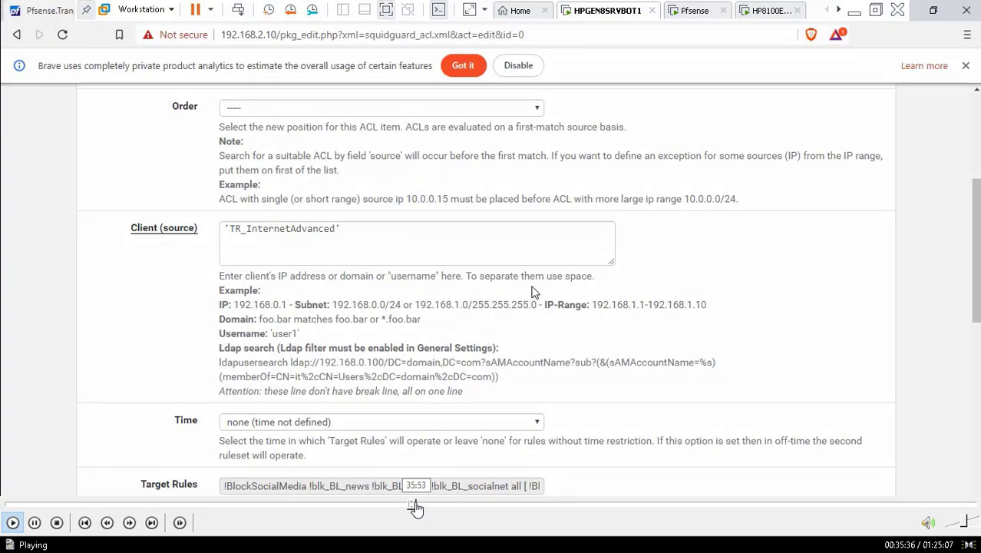
{"action": "left_click", "coordinate": [416, 507]}
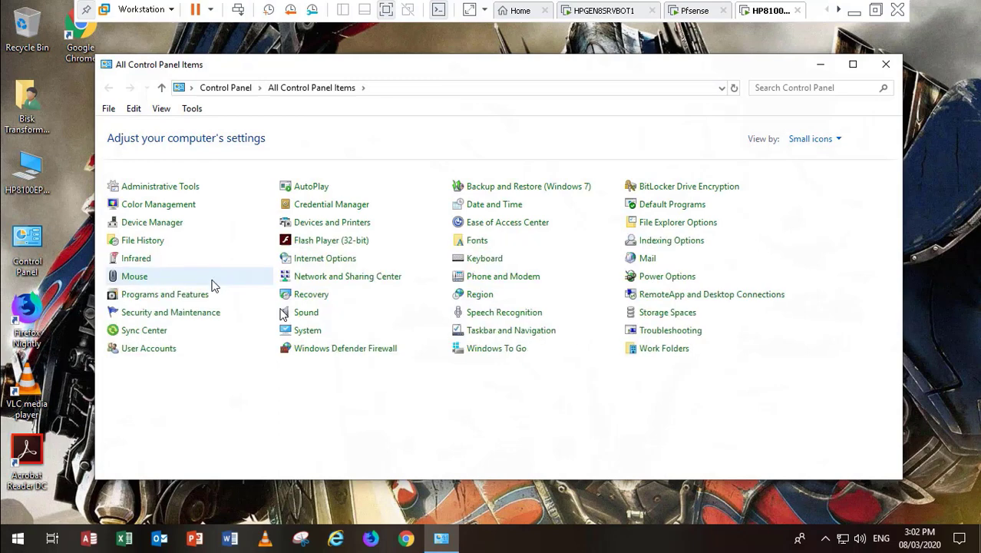
- Read Ethernet0's IPv4 address, 192.168.2.110, from its network details, then close the network windows
{"action": "left_click", "coordinate": [364, 282]}
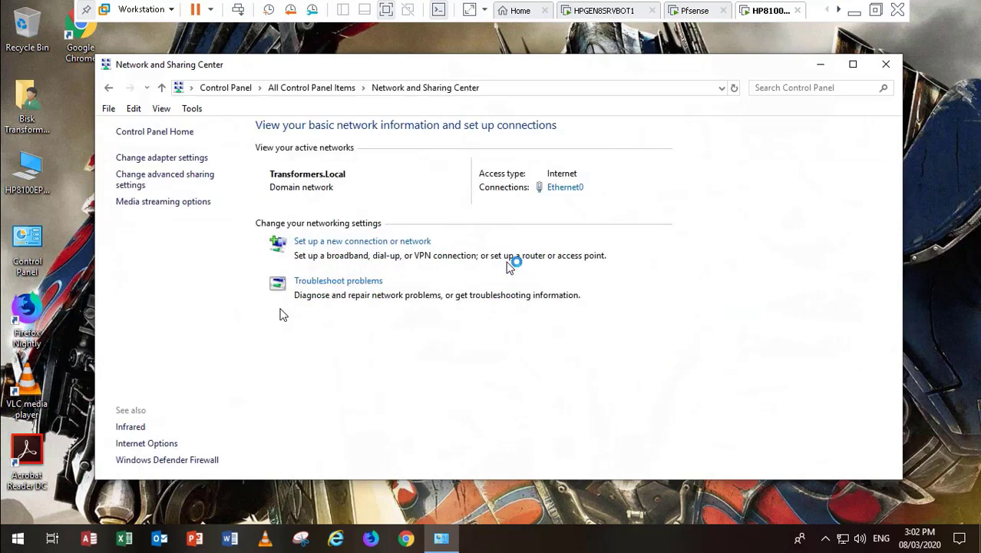
{"action": "left_click", "coordinate": [561, 188]}
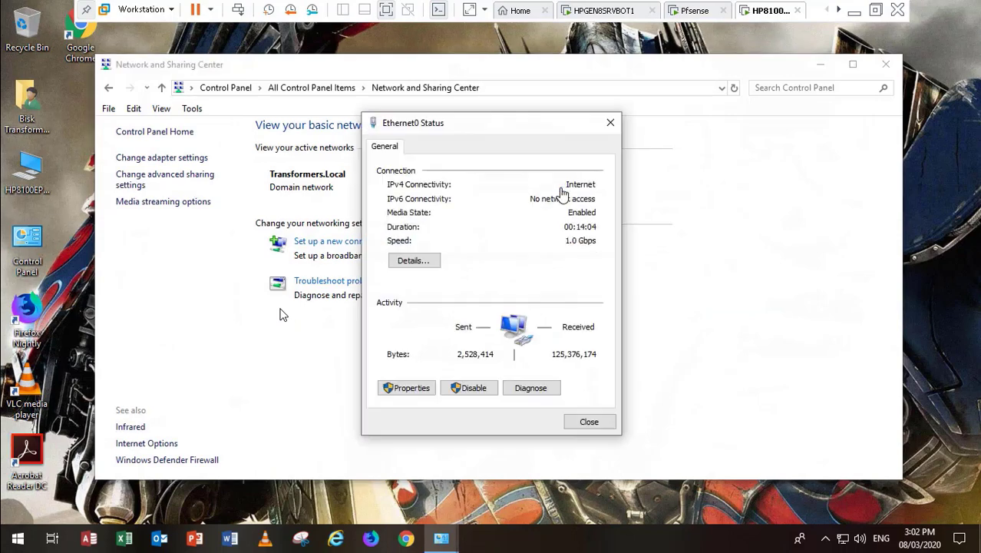
{"action": "left_click", "coordinate": [415, 261]}
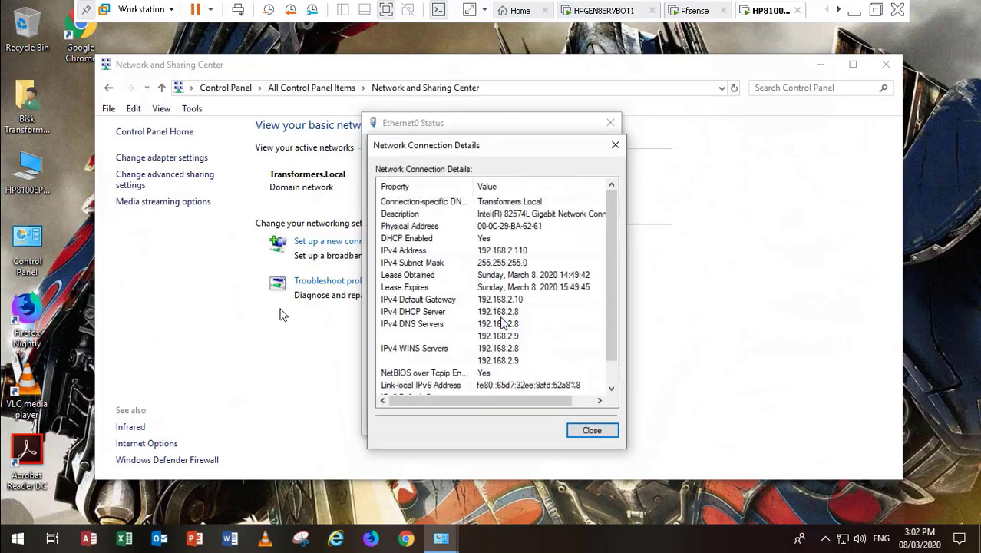
{"action": "left_click", "coordinate": [589, 433]}
{"action": "left_click", "coordinate": [591, 422]}
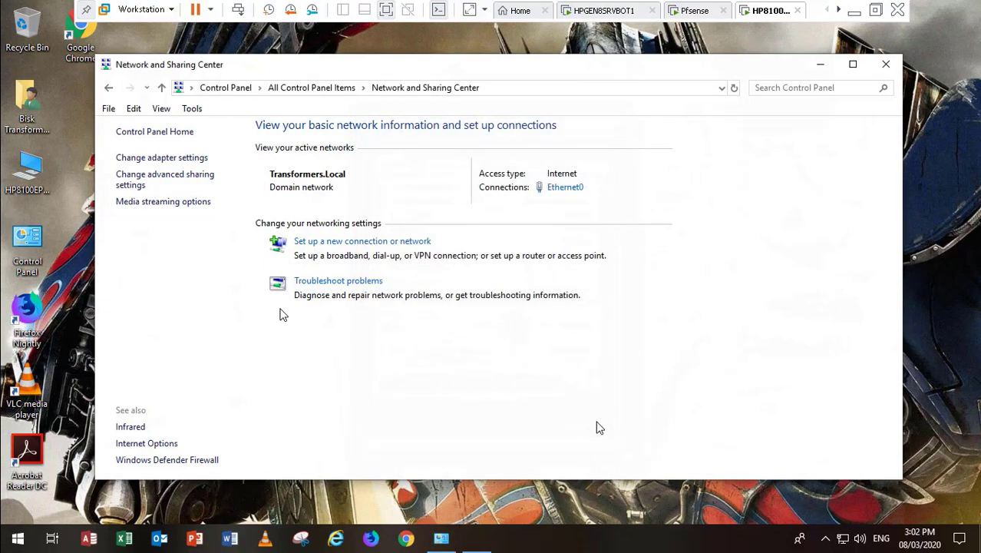
{"action": "left_click", "coordinate": [886, 65]}
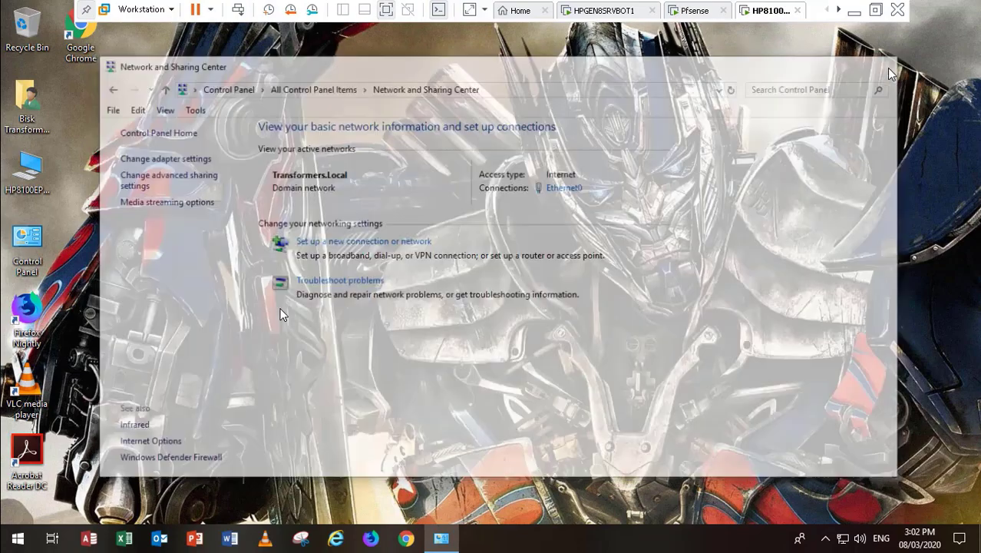
{"action": "left_click", "coordinate": [611, 12]}
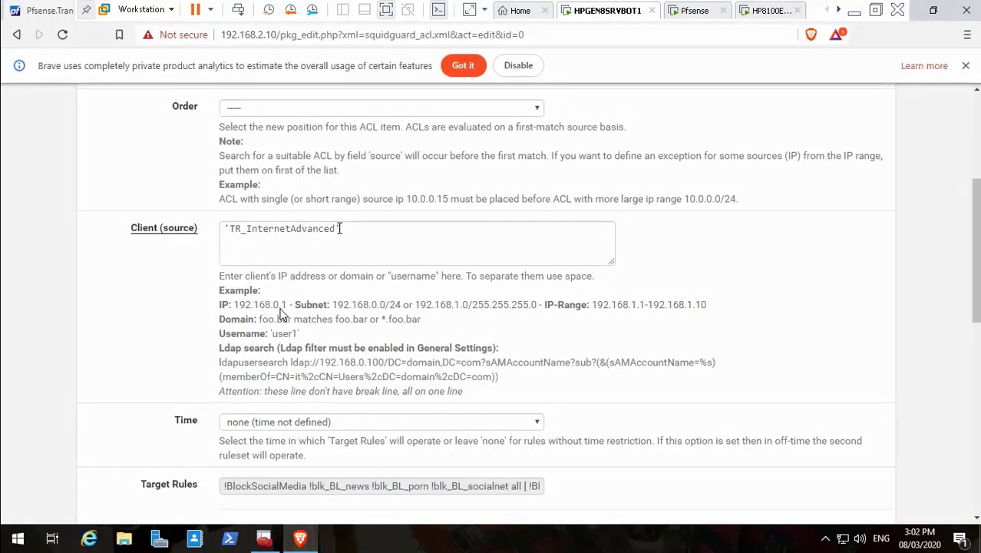
- Replace the TR_Advanced client source 'TR_InternetAdvanced' with 192.168.2.110/24 and save the rule
{"action": "left_click", "coordinate": [342, 228]}
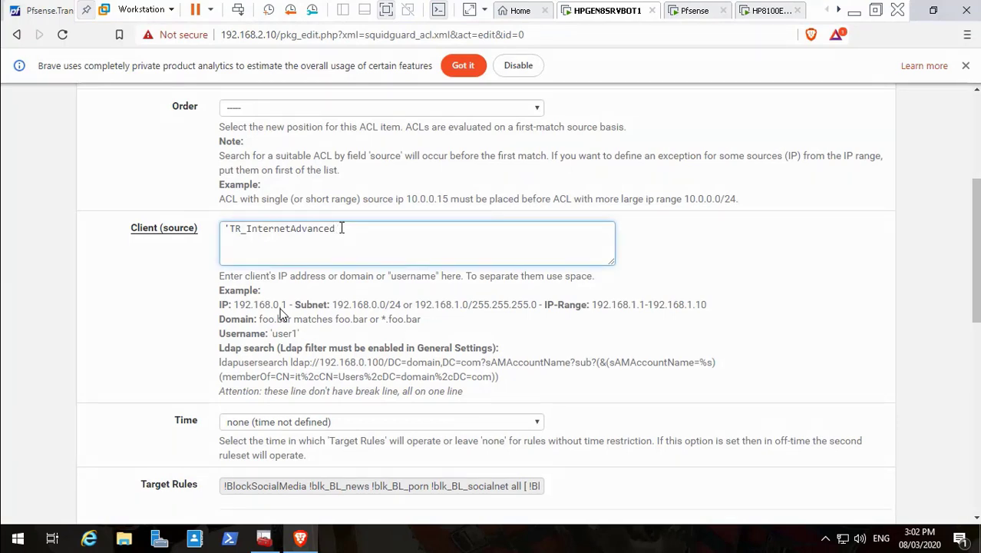
{"action": "key", "text": "BackSpace"}
{"action": "key", "text": "BackSpace"}
{"action": "key", "text": "BackSpace"}
{"action": "key", "text": "BackSpace"}
{"action": "key", "text": "BackSpace"}
{"action": "key", "text": "BackSpace"}
{"action": "key", "text": "BackSpace"}
{"action": "key", "text": "BackSpace"}
{"action": "key", "text": "BackSpace"}
{"action": "key", "text": "BackSpace"}
{"action": "key", "text": "BackSpace"}
{"action": "key", "text": "BackSpace"}
{"action": "key", "text": "BackSpace"}
{"action": "key", "text": "BackSpace"}
{"action": "key", "text": "BackSpace"}
{"action": "key", "text": "BackSpace"}
{"action": "key", "text": "BackSpace"}
{"action": "key", "text": "BackSpace"}
{"action": "key", "text": "BackSpace"}
{"action": "key", "text": "BackSpace"}
{"action": "type", "text": "19"}
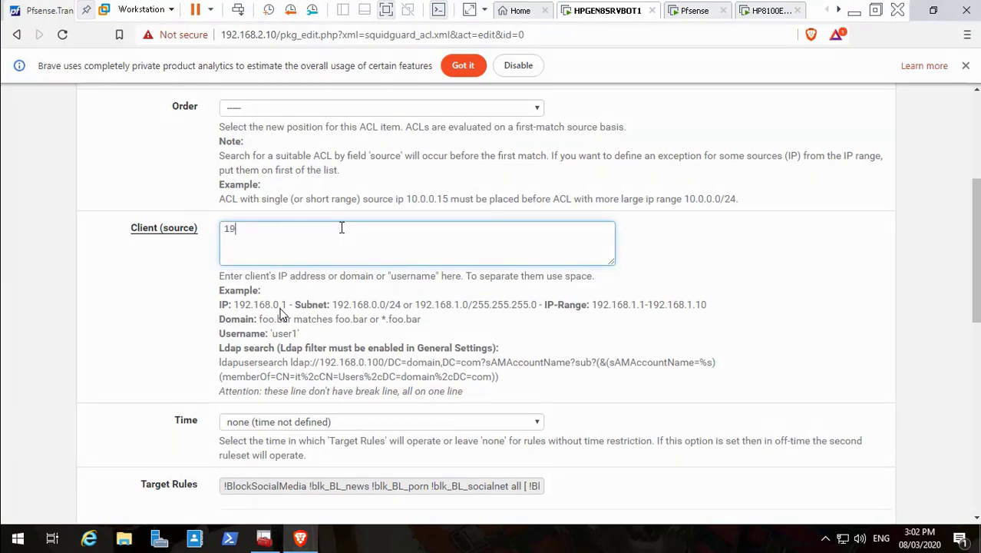
{"action": "type", "text": "2.168.2.110/24"}
{"action": "scroll", "coordinate": [282, 315], "scroll_direction": "up", "scroll_amount": 3}
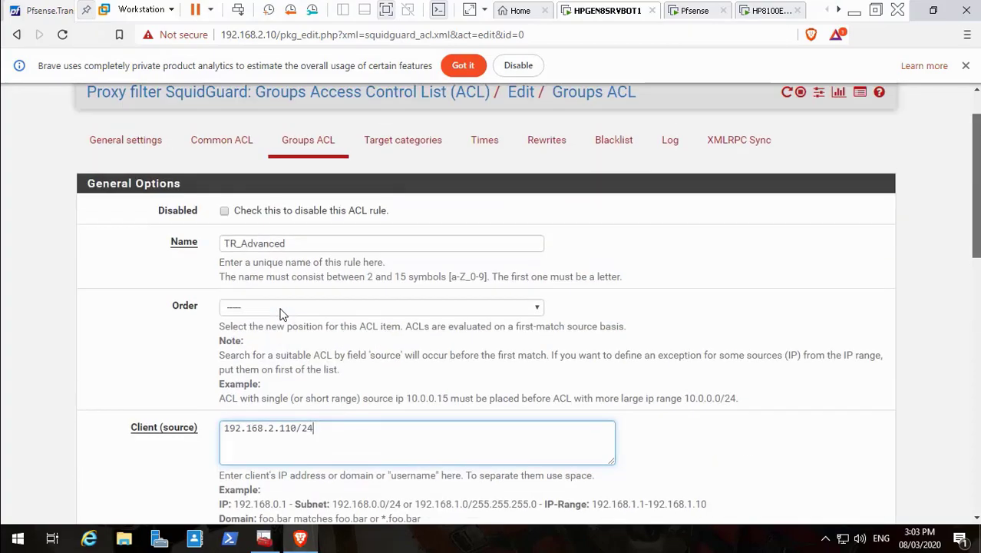
{"action": "scroll", "coordinate": [281, 315], "scroll_direction": "down", "scroll_amount": 10}
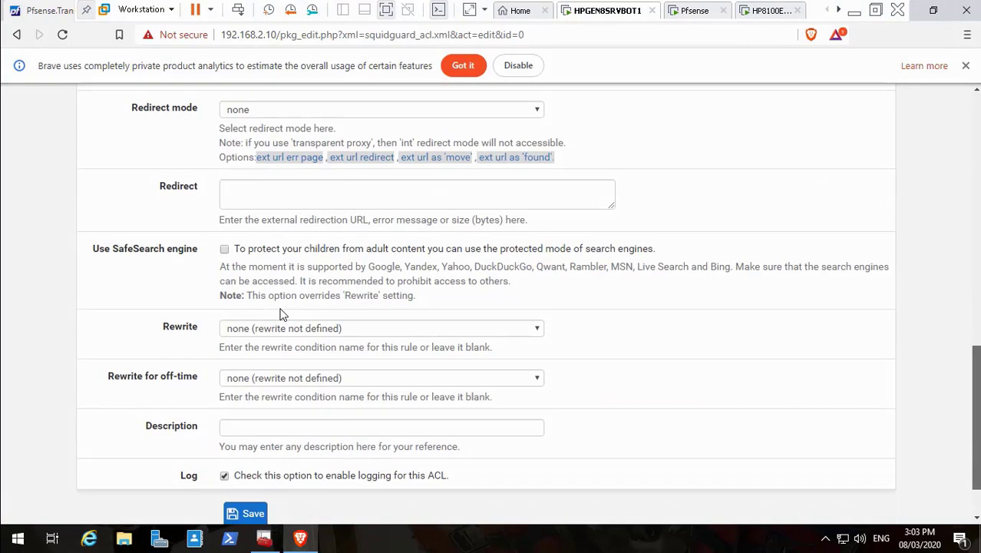
{"action": "scroll", "coordinate": [281, 315], "scroll_direction": "down", "scroll_amount": 1}
{"action": "left_click", "coordinate": [234, 449]}
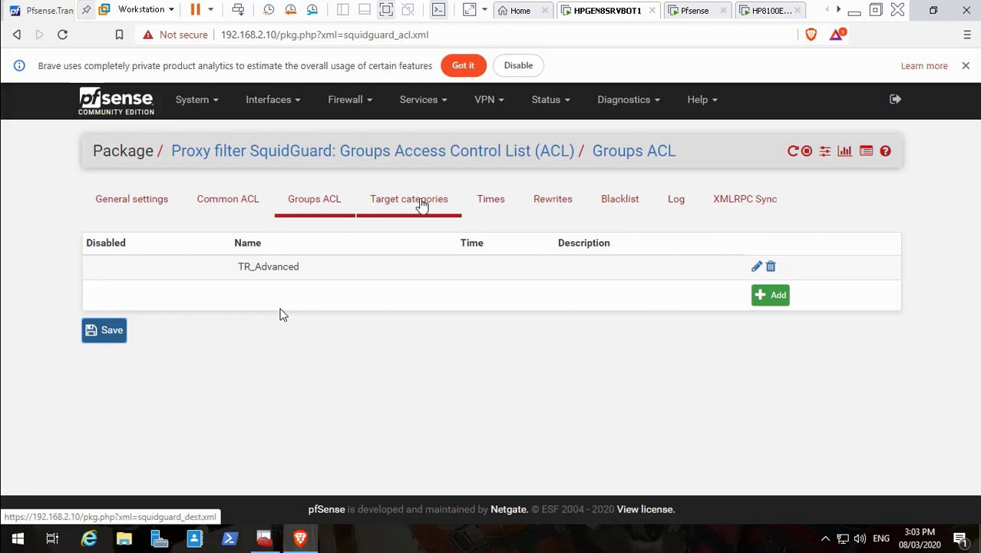
- Apply the pending SquidGuard changes from the General settings tab
{"action": "left_click", "coordinate": [139, 209]}
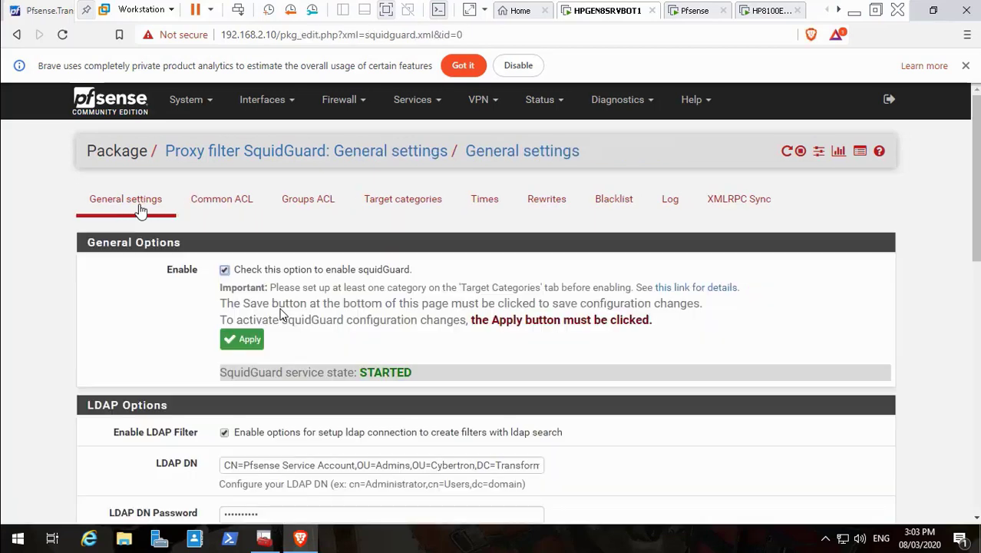
{"action": "left_click", "coordinate": [241, 343]}
- Switch to the HP8100E client VM and launch Firefox Nightly to test browsing
{"action": "left_click", "coordinate": [771, 10]}
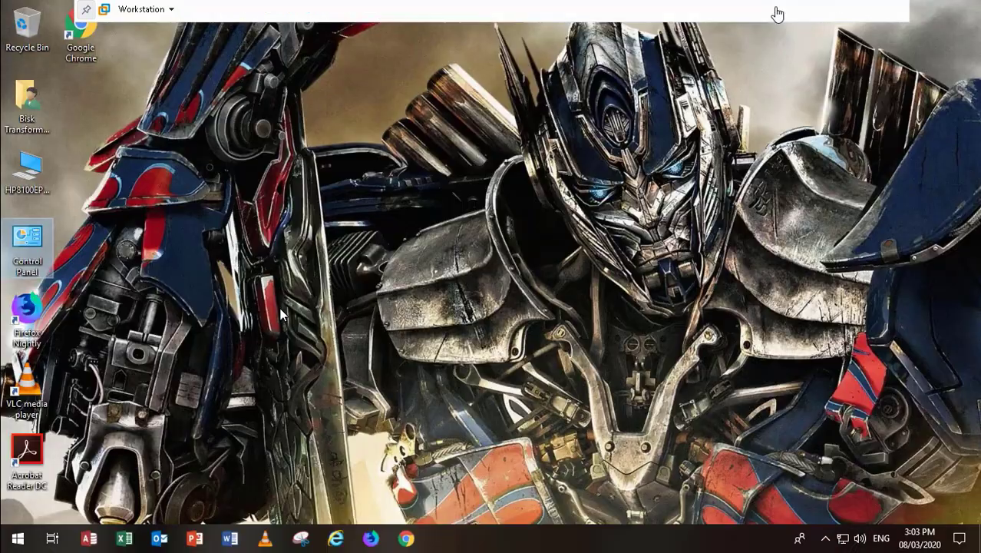
{"action": "left_click", "coordinate": [371, 540]}
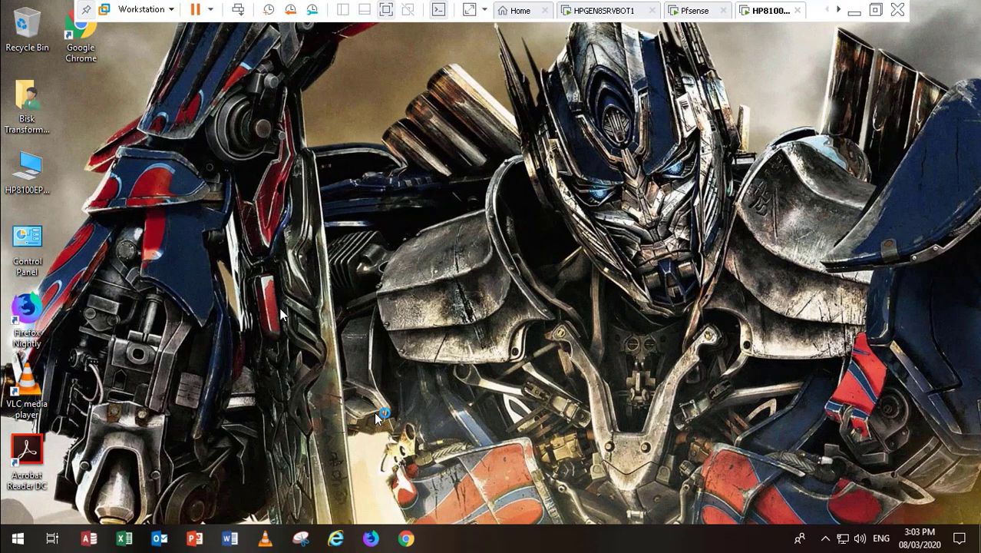
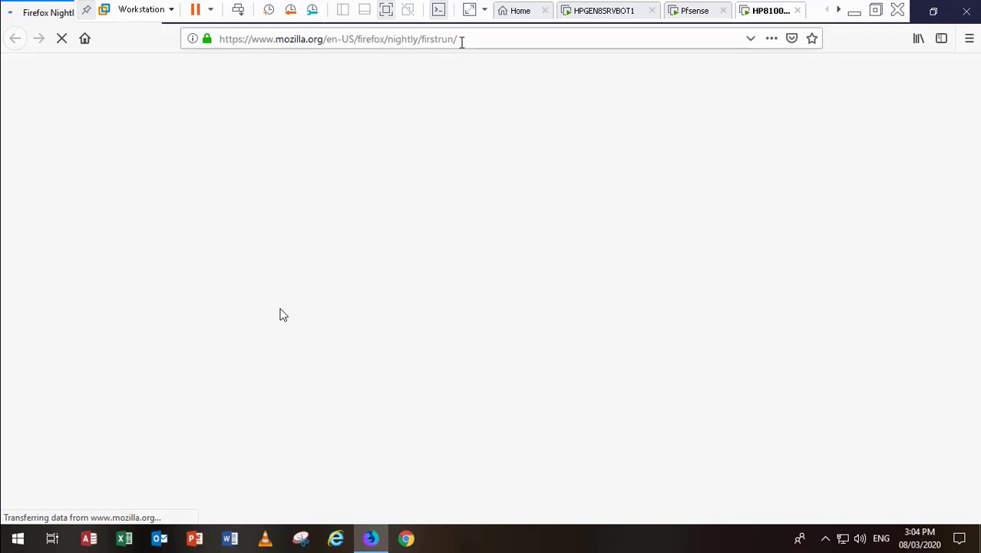
- Open Firefox Nightly's Options page to show the General startup and tabs settings
{"action": "left_click", "coordinate": [462, 42]}
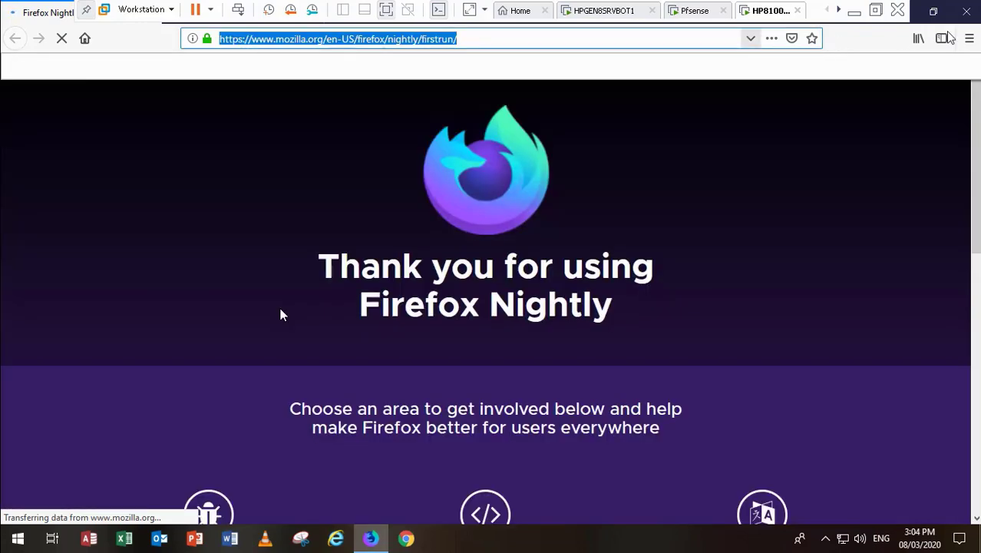
{"action": "left_click", "coordinate": [968, 38]}
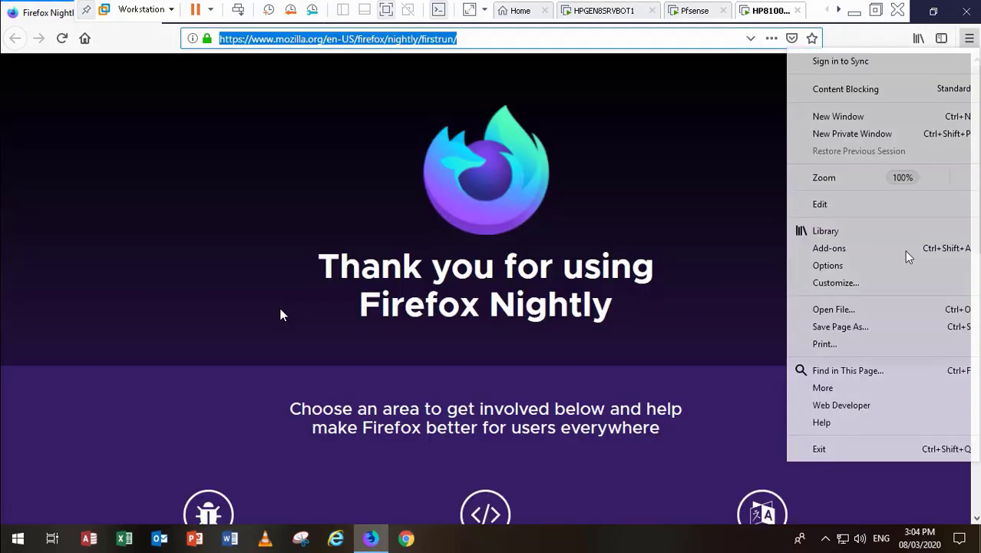
{"action": "left_click", "coordinate": [827, 269]}
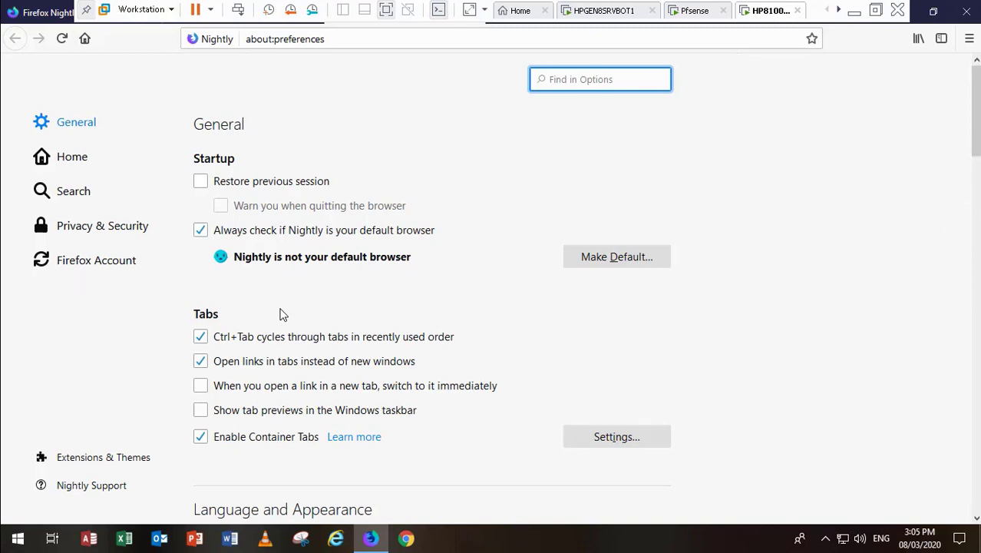
{"action": "left_click", "coordinate": [977, 159]}
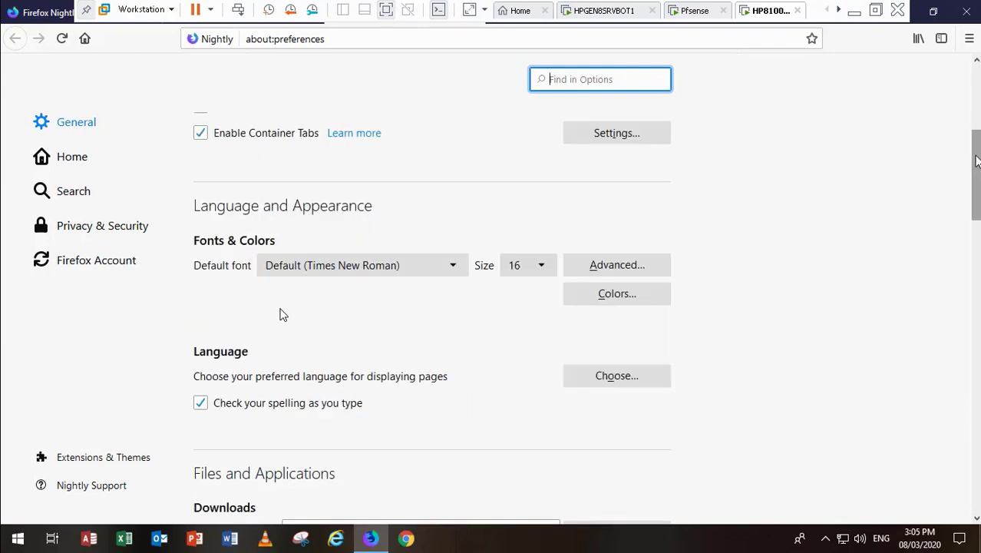
{"action": "left_click_drag", "start_coordinate": [975, 215], "coordinate": [976, 465]}
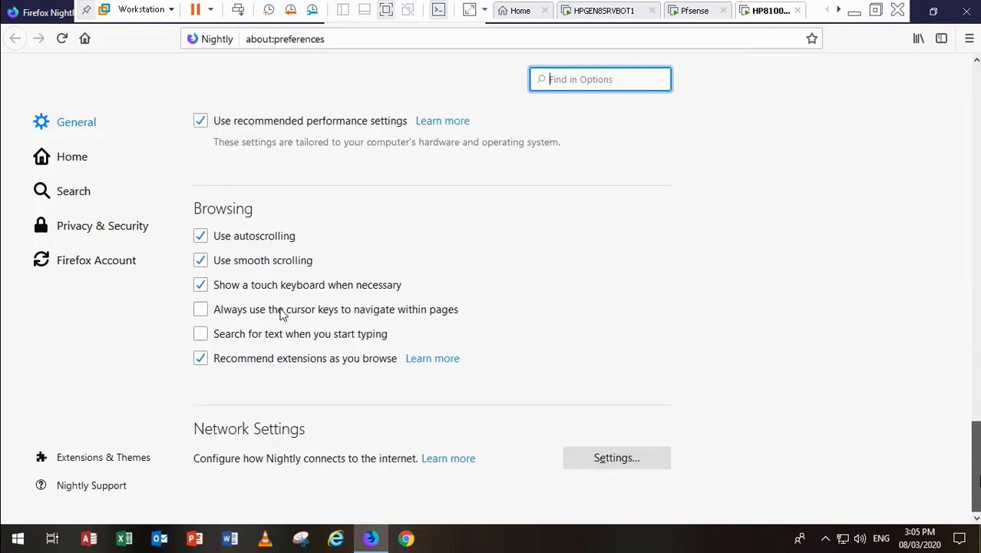
{"action": "left_click", "coordinate": [621, 458]}
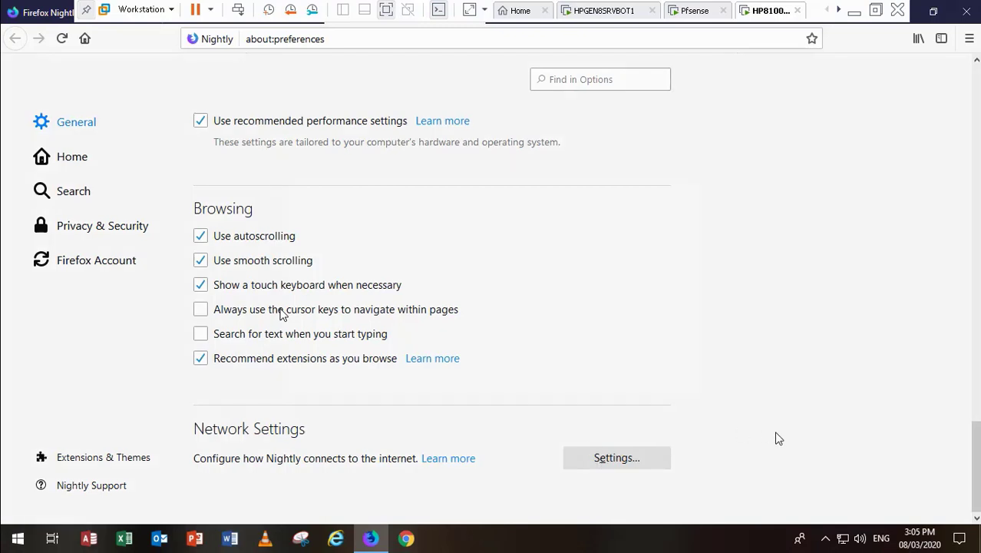
{"action": "left_click", "coordinate": [618, 462]}
{"action": "scroll", "coordinate": [299, 152], "scroll_direction": "down", "scroll_amount": 1}
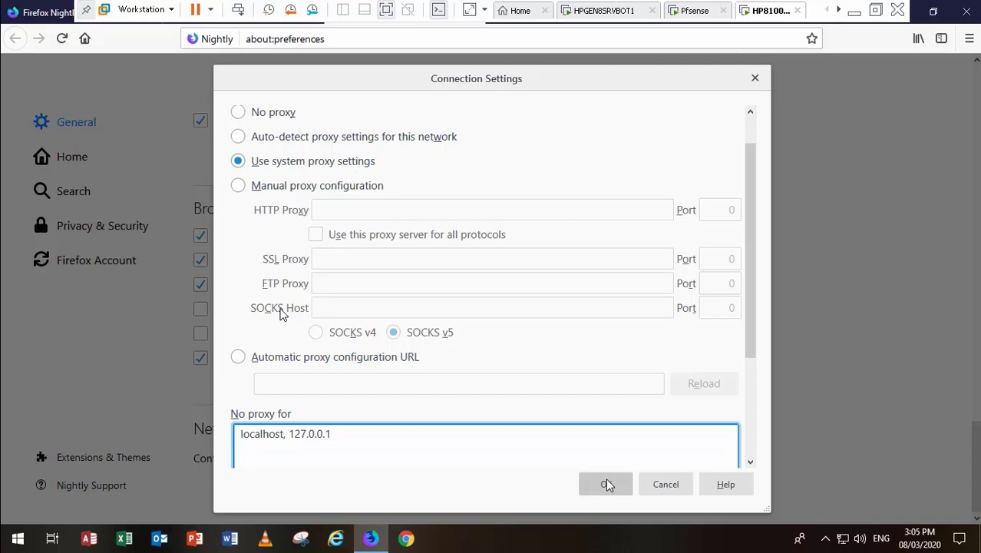
{"action": "left_click", "coordinate": [663, 489]}
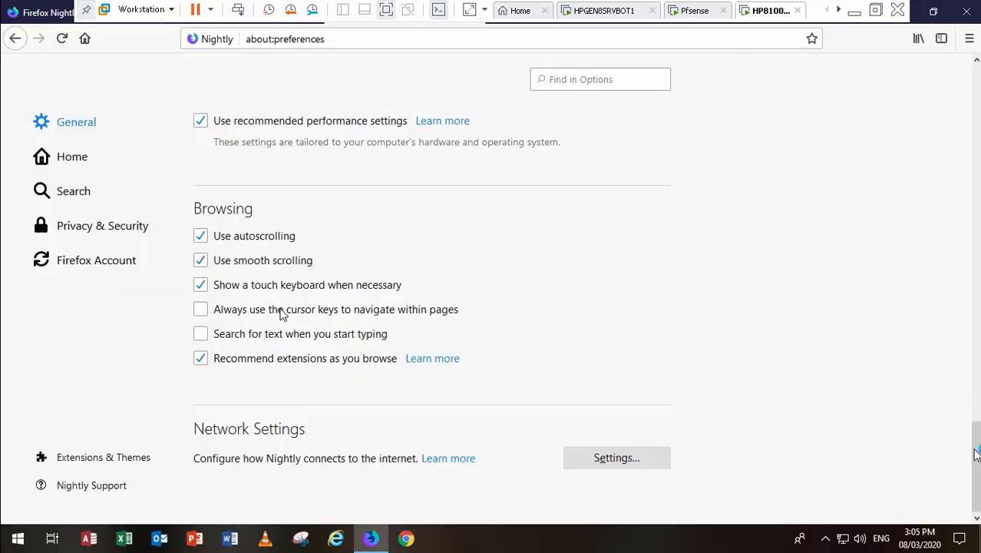
{"action": "scroll", "coordinate": [282, 314], "scroll_direction": "up", "scroll_amount": 10}
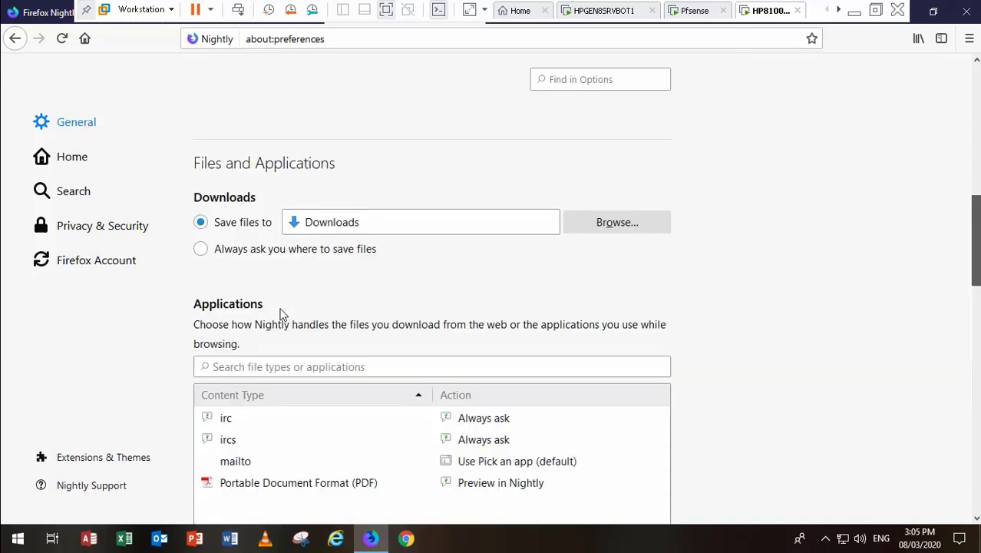
{"action": "scroll", "coordinate": [283, 315], "scroll_direction": "up", "scroll_amount": 5}
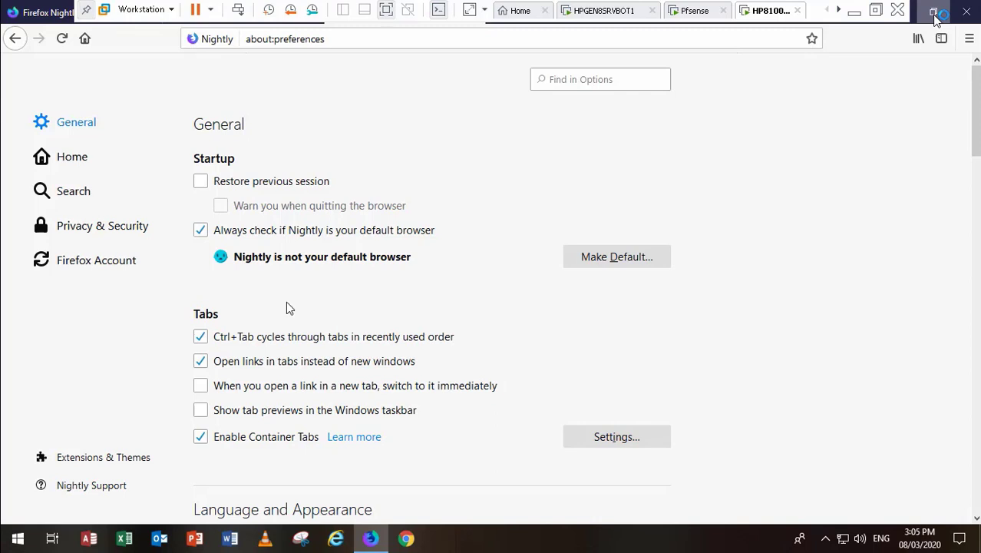
{"action": "mouse_move", "coordinate": [124, 533]}
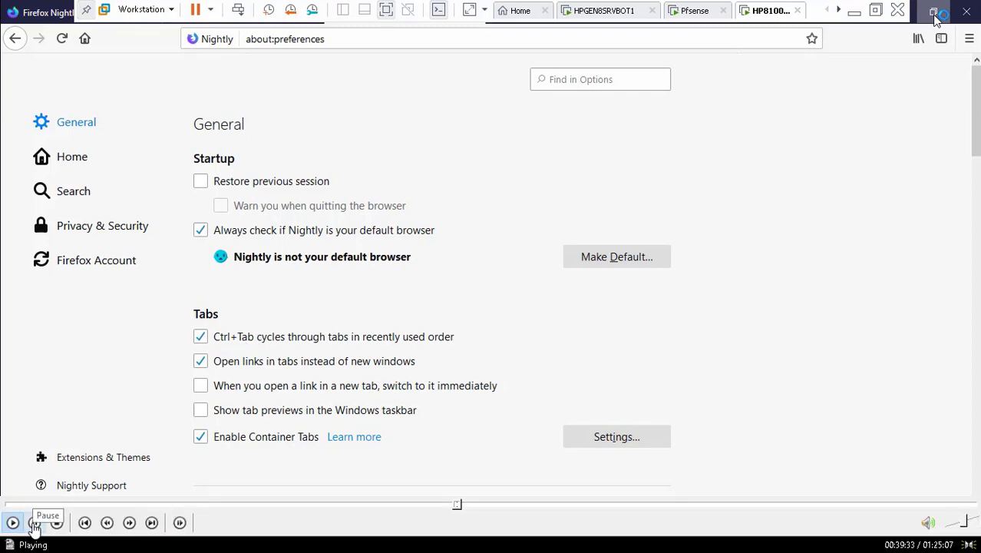
{"action": "left_click", "coordinate": [34, 522]}
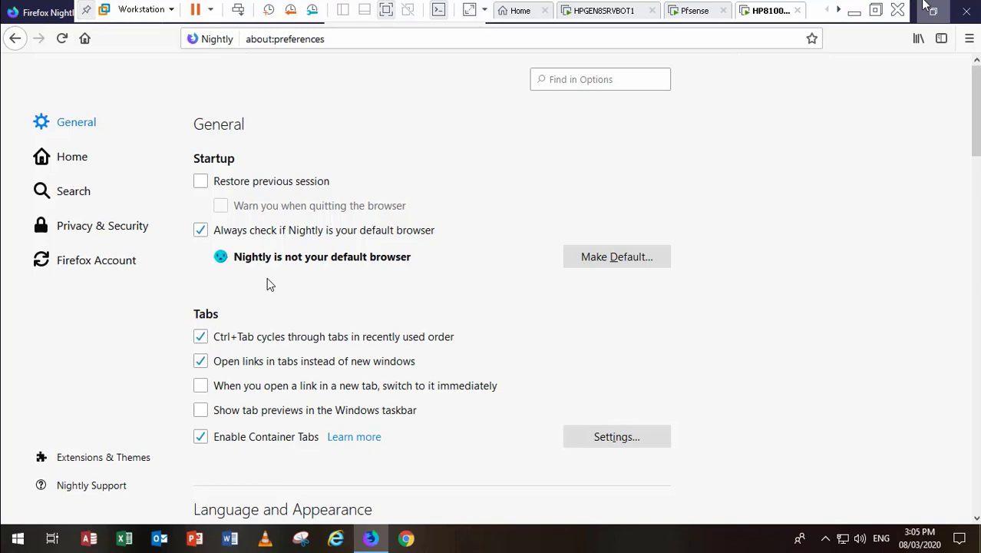
{"action": "mouse_move", "coordinate": [499, 545]}
{"action": "mouse_move", "coordinate": [452, 508]}
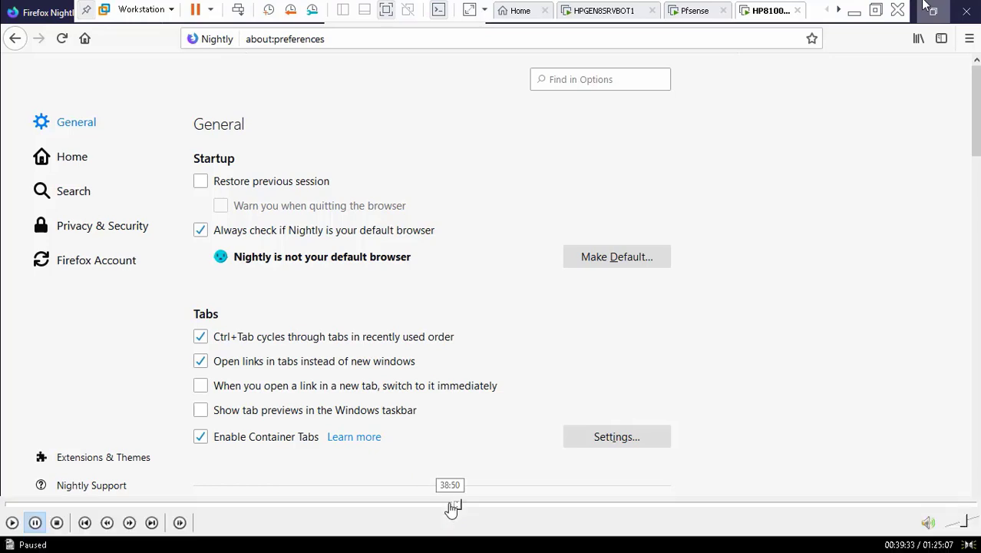
{"action": "left_click", "coordinate": [10, 524]}
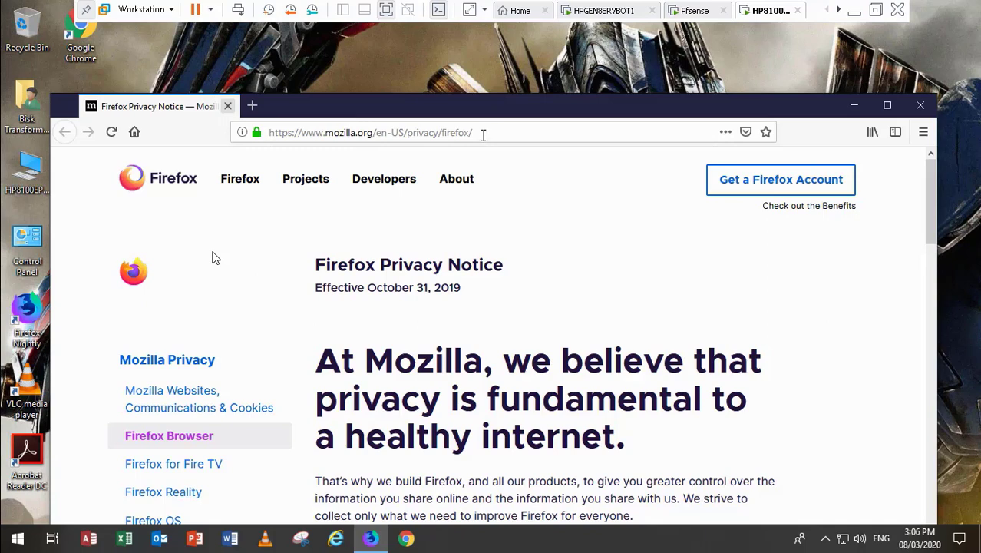
{"action": "left_click", "coordinate": [460, 135]}
{"action": "key", "text": "BackSpace"}
{"action": "key", "text": "BackSpace"}
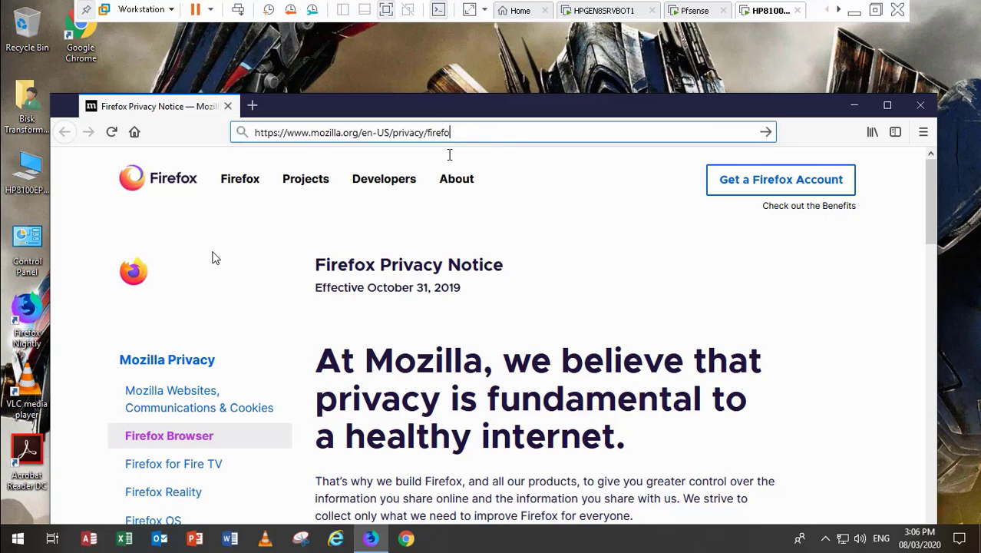
{"action": "key", "text": "BackSpace"}
{"action": "key", "text": "BackSpace"}
{"action": "key", "text": "BackSpace"}
{"action": "key", "text": "BackSpace"}
{"action": "key", "text": "BackSpace"}
{"action": "key", "text": "BackSpace"}
{"action": "key", "text": "BackSpace"}
{"action": "key", "text": "BackSpace"}
{"action": "key", "text": "BackSpace"}
{"action": "key", "text": "BackSpace"}
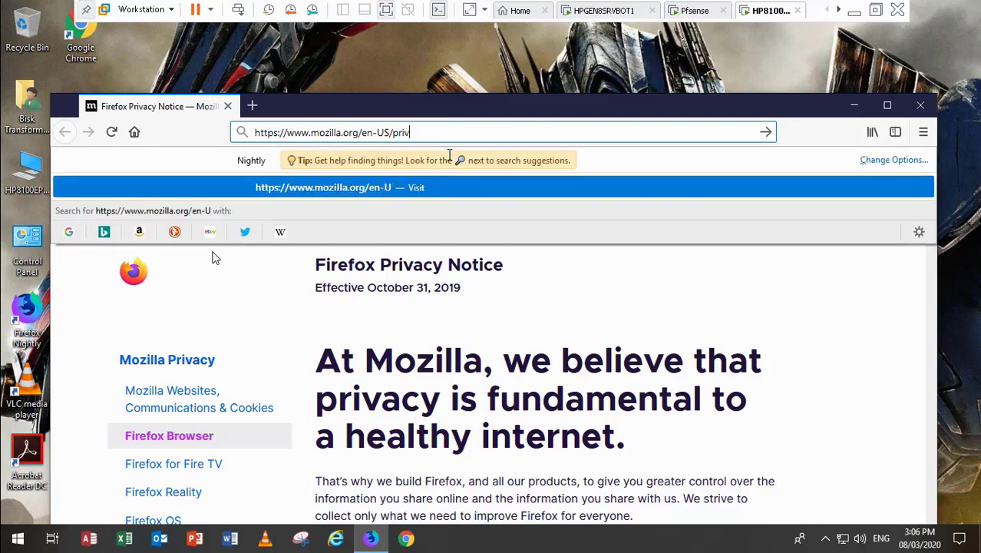
{"action": "key", "text": "BackSpace"}
{"action": "key", "text": "BackSpace"}
{"action": "key", "text": "BackSpace"}
{"action": "key", "text": "BackSpace"}
{"action": "key", "text": "BackSpace"}
{"action": "key", "text": "BackSpace"}
{"action": "key", "text": "BackSpace"}
{"action": "key", "text": "BackSpace"}
{"action": "key", "text": "BackSpace"}
{"action": "key", "text": "BackSpace"}
{"action": "key", "text": "BackSpace"}
{"action": "key", "text": "BackSpace"}
{"action": "key", "text": "BackSpace"}
{"action": "key", "text": "BackSpace"}
{"action": "key", "text": "BackSpace"}
{"action": "key", "text": "BackSpace"}
{"action": "key", "text": "BackSpace"}
{"action": "key", "text": "BackSpace"}
{"action": "key", "text": "BackSpace"}
{"action": "key", "text": "BackSpace"}
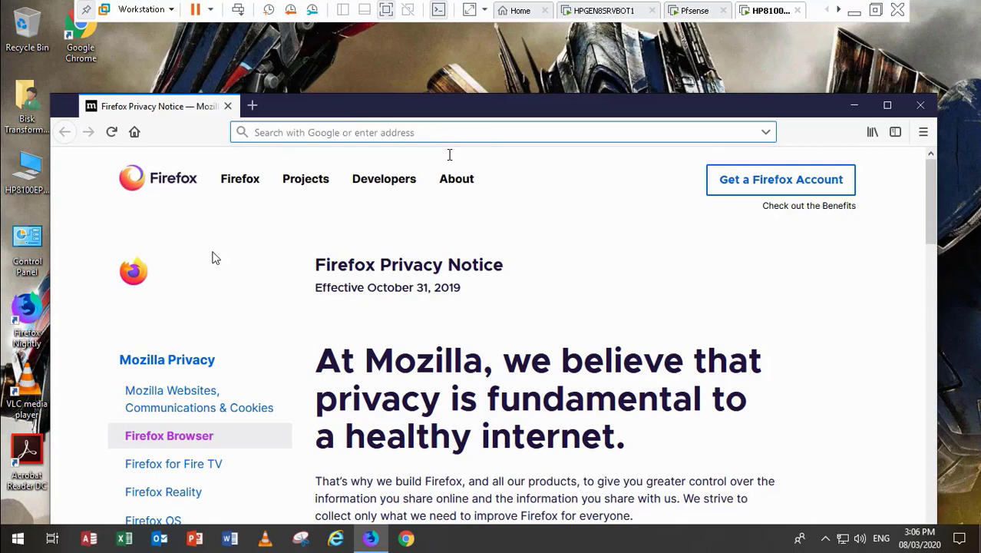
{"action": "type", "text": "www"}
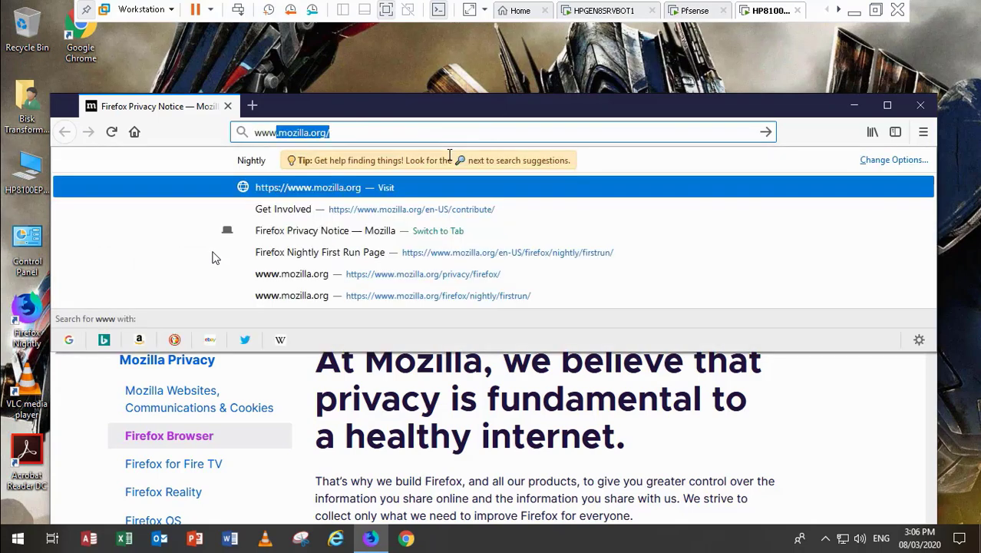
{"action": "type", "text": "."}
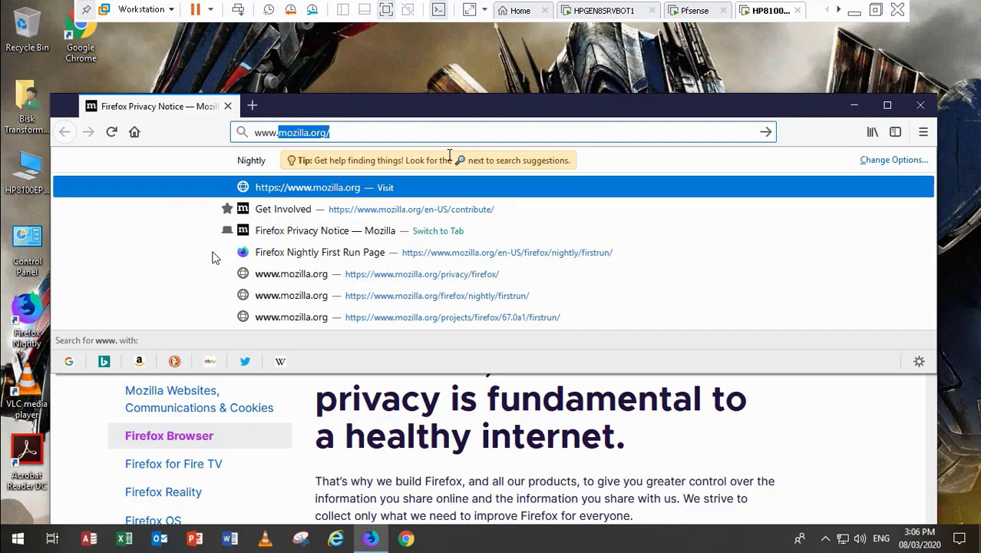
{"action": "type", "text": "faceb"}
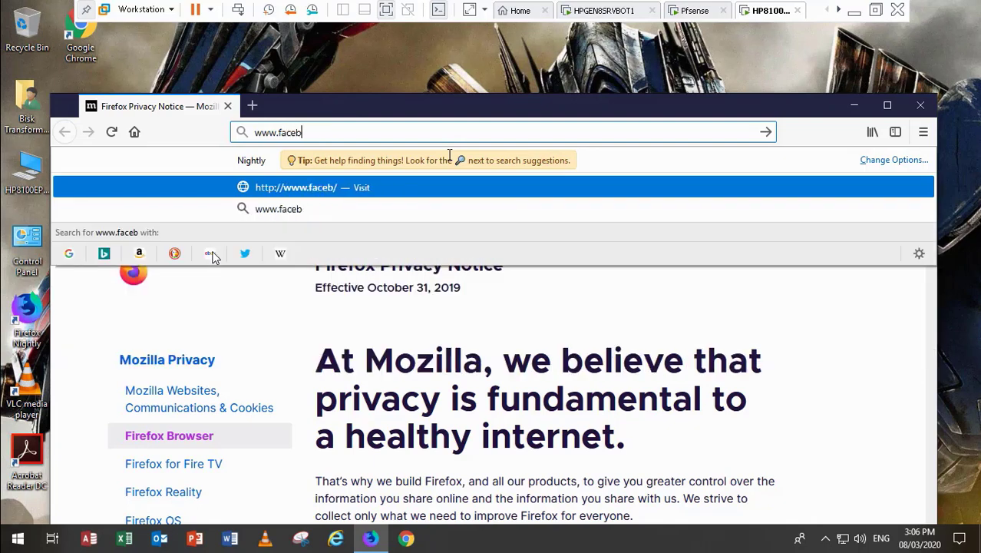
{"action": "type", "text": "oo"}
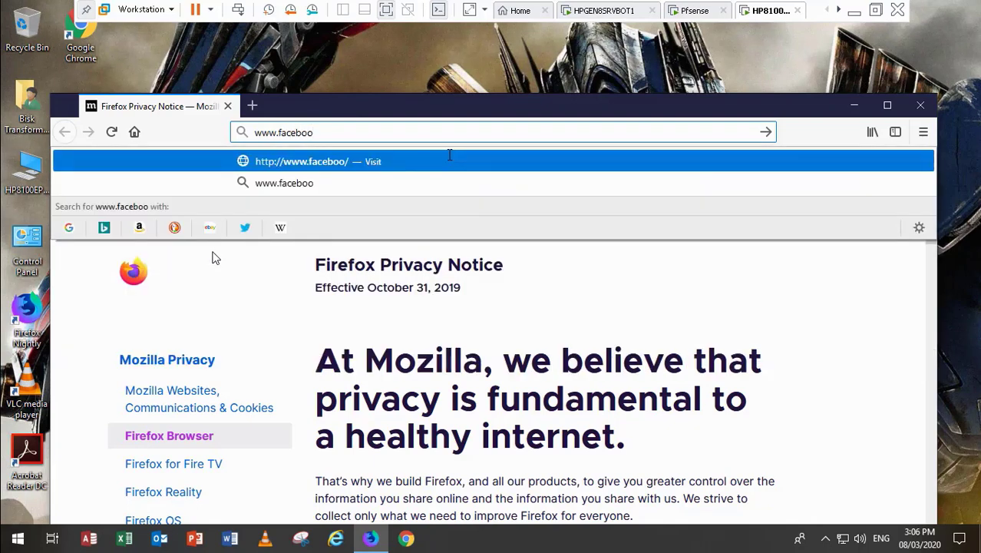
{"action": "type", "text": "k.com"}
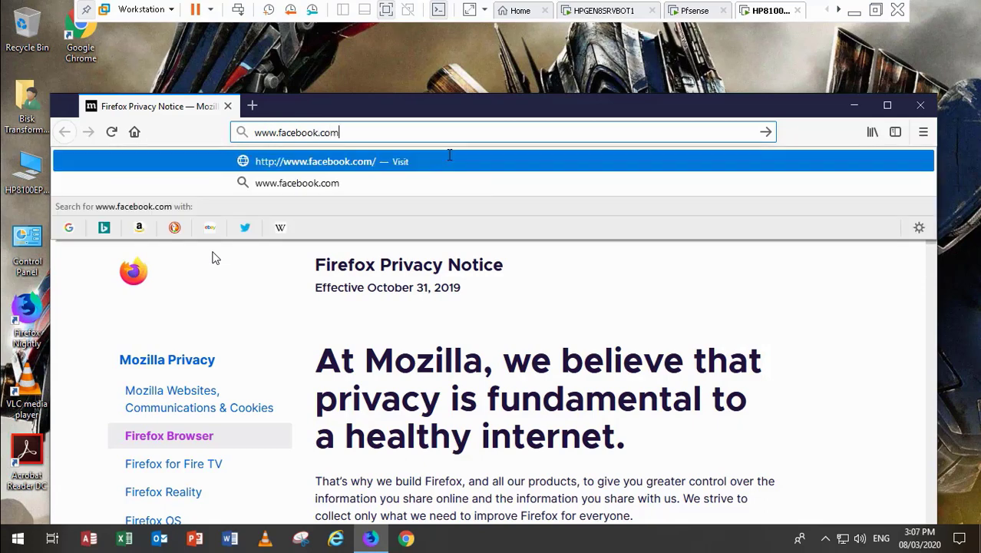
{"action": "key", "text": "Return"}
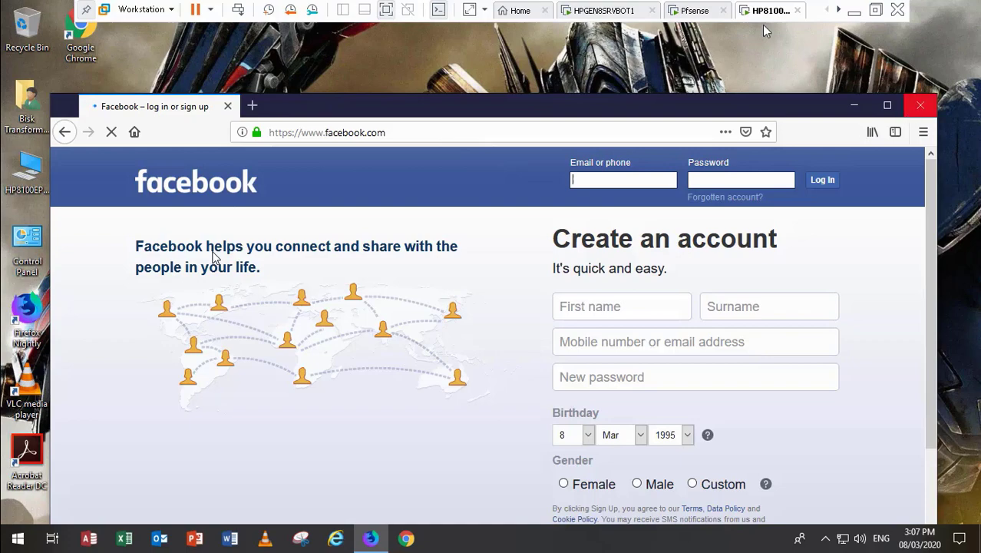
- Check the SquidGuard blocked-requests log on the server VM, then return to the Facebook client
{"action": "left_click", "coordinate": [612, 11]}
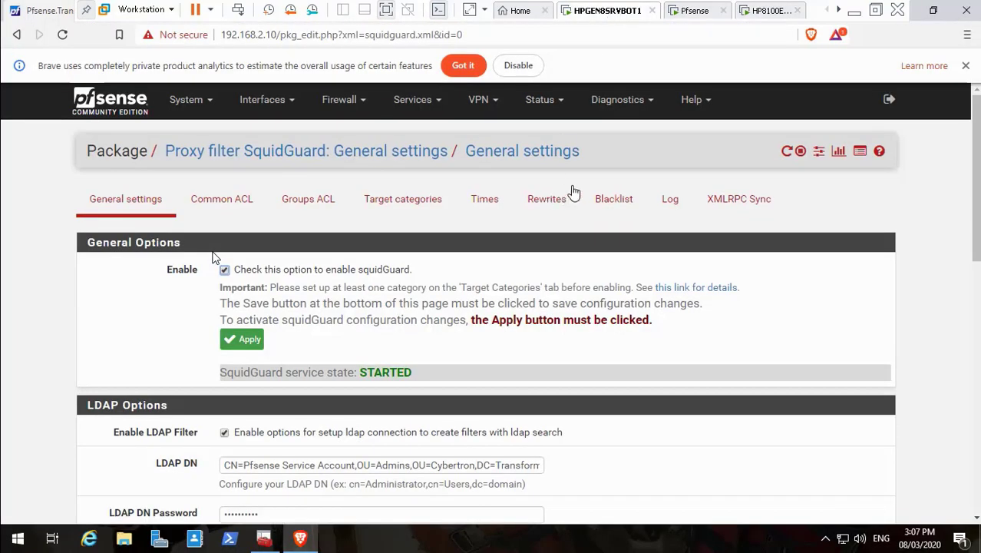
{"action": "left_click", "coordinate": [667, 206]}
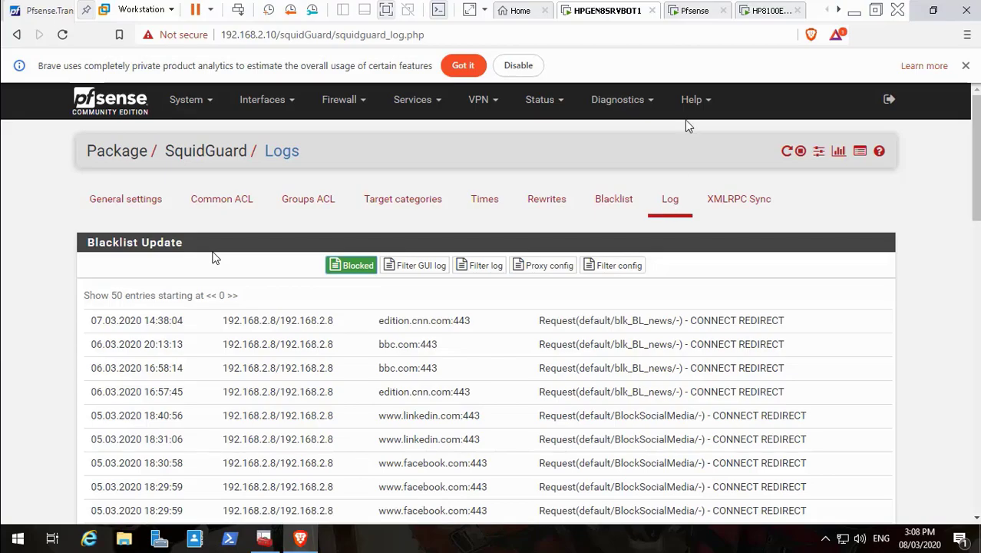
{"action": "left_click", "coordinate": [772, 11]}
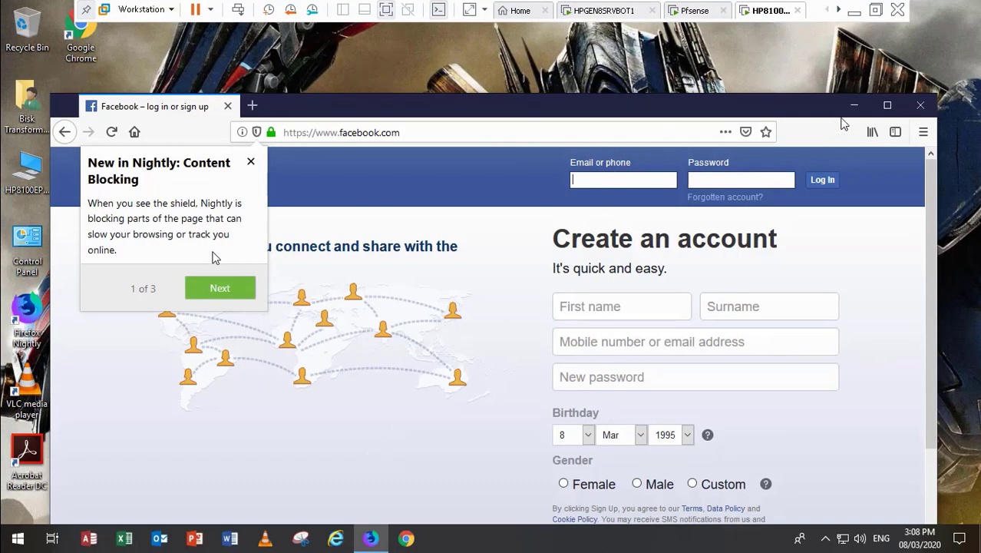
- Close the client's browser and bring up the HPGEN8SRVBOT1 server VM from the host taskbar
{"action": "left_click", "coordinate": [920, 111]}
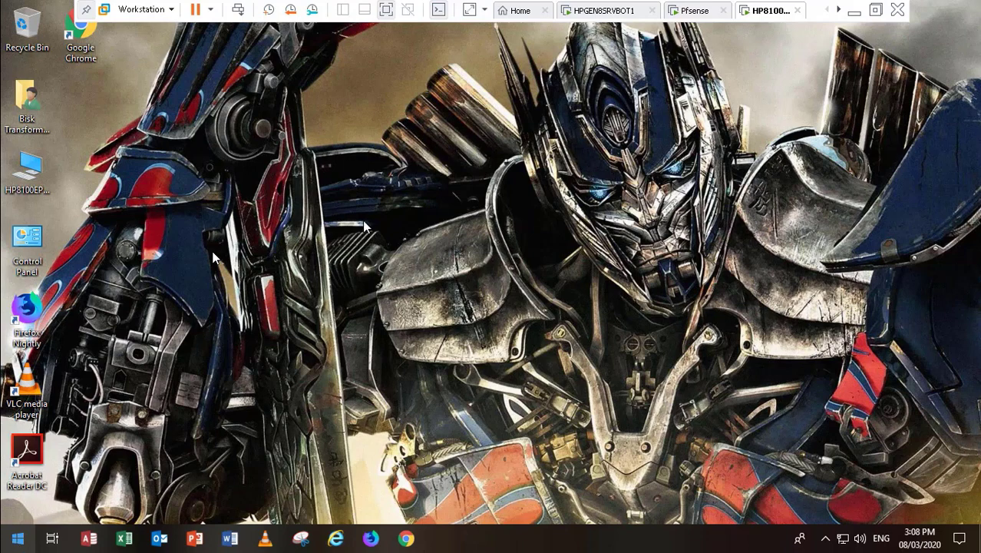
{"action": "left_click", "coordinate": [854, 11]}
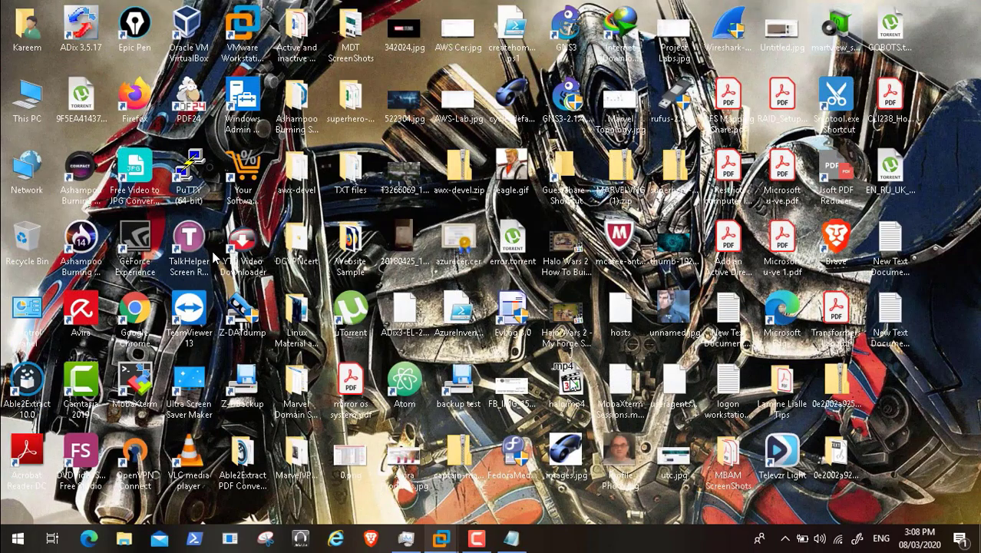
{"action": "left_click", "coordinate": [476, 537]}
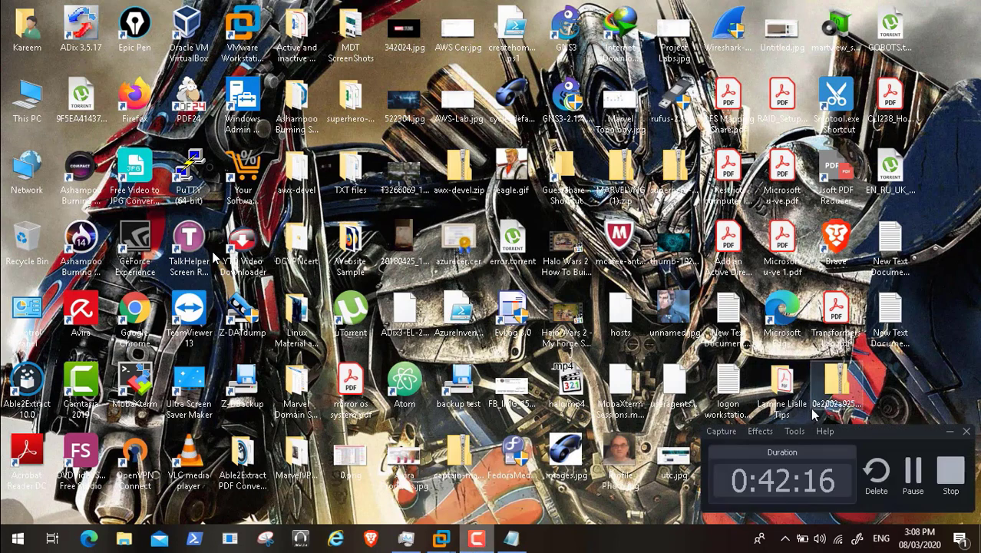
{"action": "left_click", "coordinate": [913, 472]}
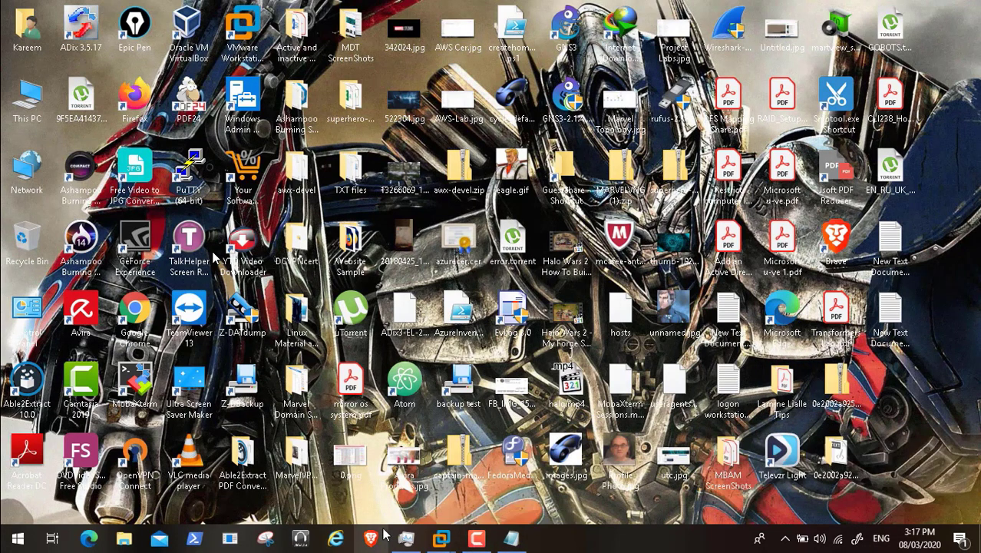
{"action": "mouse_move", "coordinate": [440, 537]}
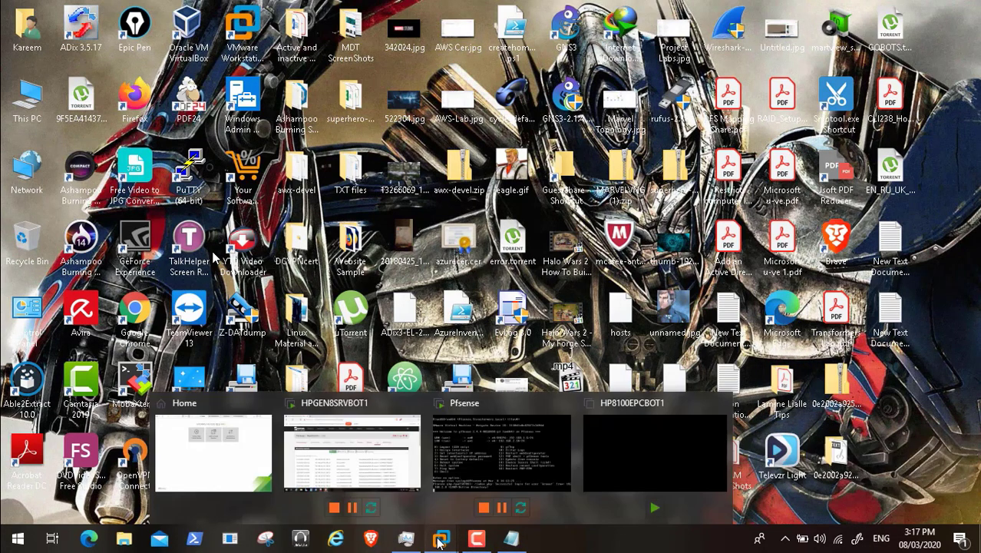
{"action": "left_click", "coordinate": [377, 458]}
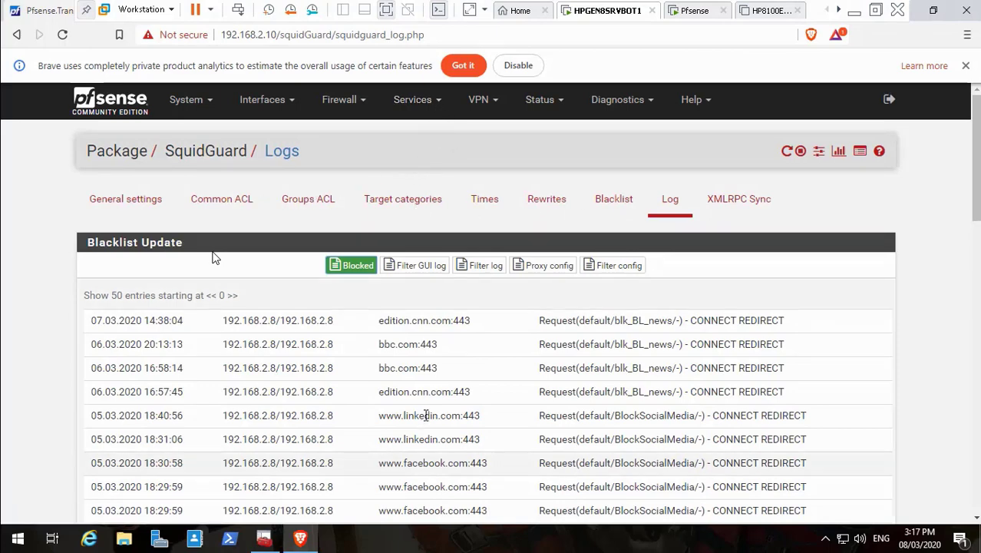
- Add facebook.com to the Squid Proxy Server ACLs Blacklist and save
{"action": "left_click", "coordinate": [436, 103]}
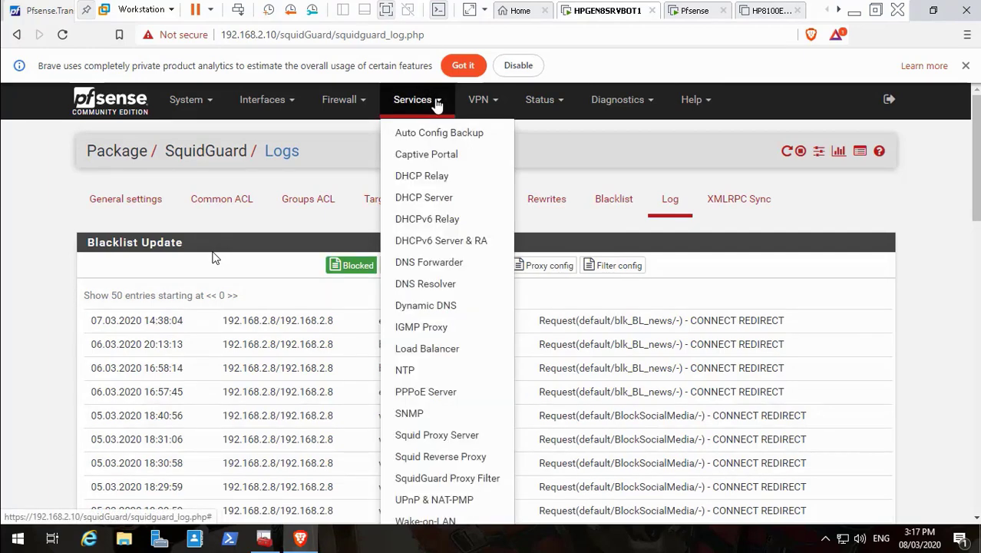
{"action": "left_click", "coordinate": [460, 435]}
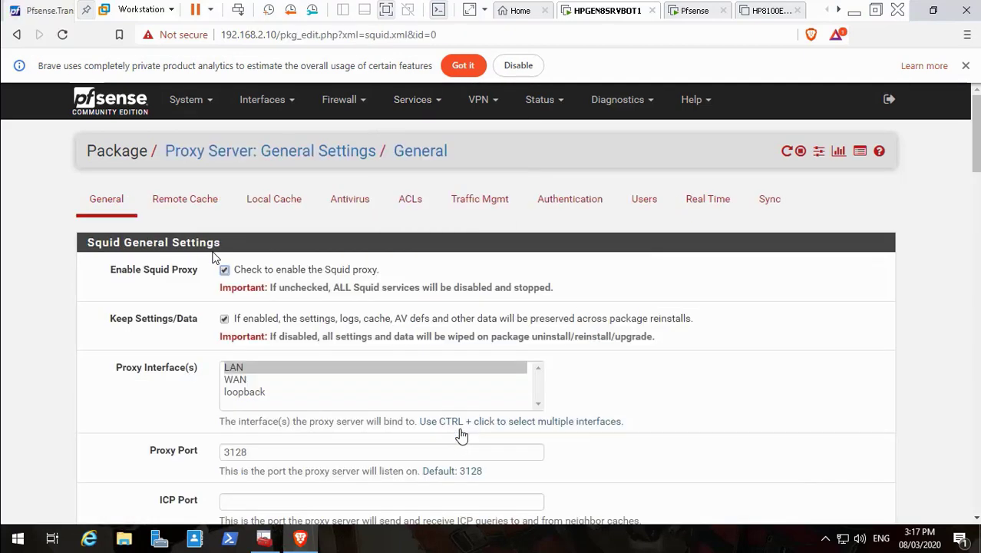
{"action": "left_click", "coordinate": [410, 203]}
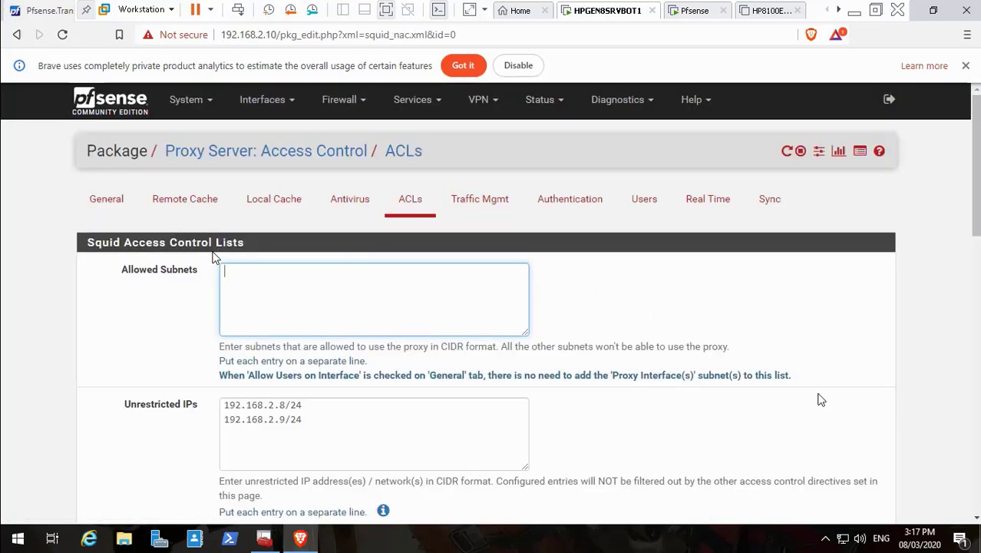
{"action": "scroll", "coordinate": [214, 258], "scroll_direction": "down", "scroll_amount": 5}
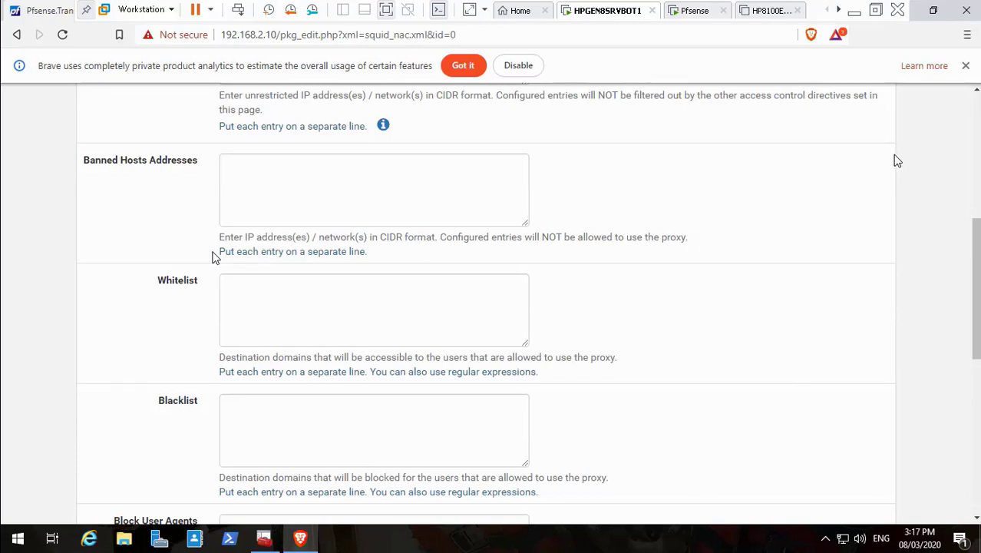
{"action": "scroll", "coordinate": [976, 94], "scroll_direction": "up", "scroll_amount": 5}
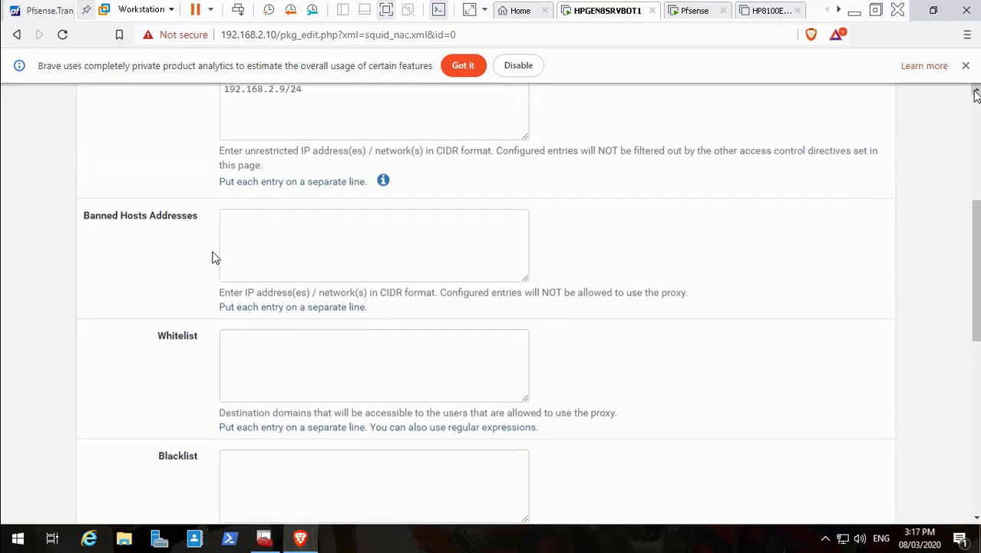
{"action": "scroll", "coordinate": [975, 93], "scroll_direction": "up", "scroll_amount": 2}
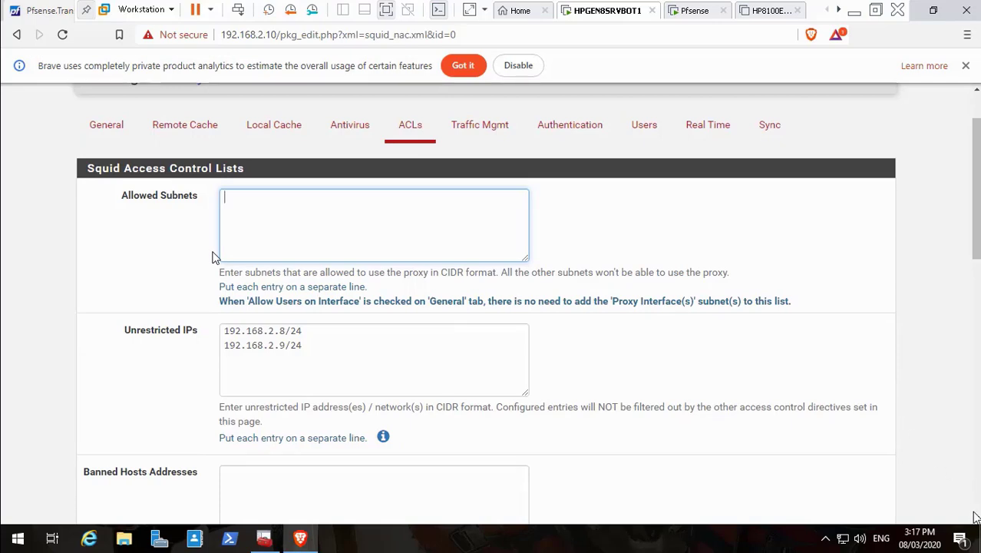
{"action": "scroll", "coordinate": [975, 519], "scroll_direction": "down", "scroll_amount": 3}
{"action": "scroll", "coordinate": [976, 519], "scroll_direction": "down", "scroll_amount": 7}
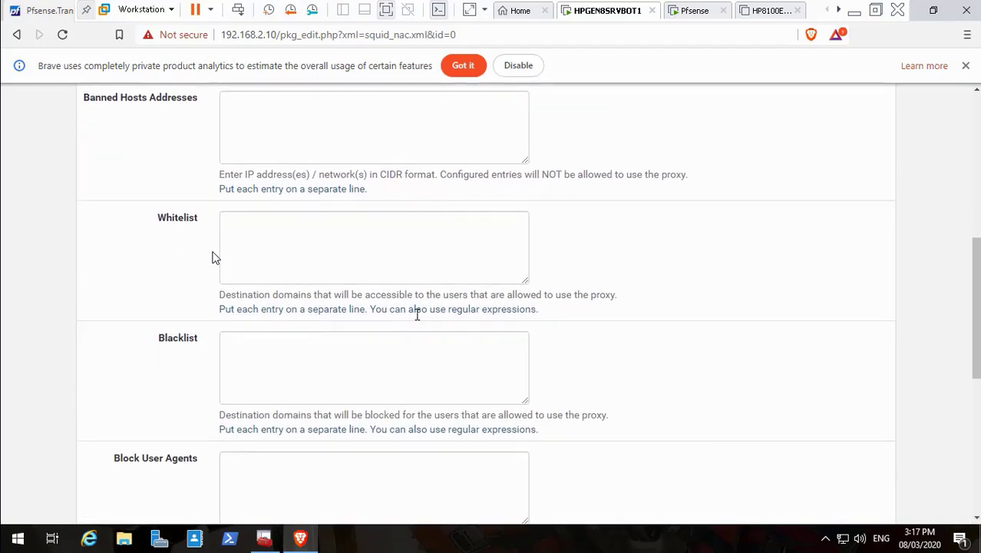
{"action": "left_click", "coordinate": [373, 348]}
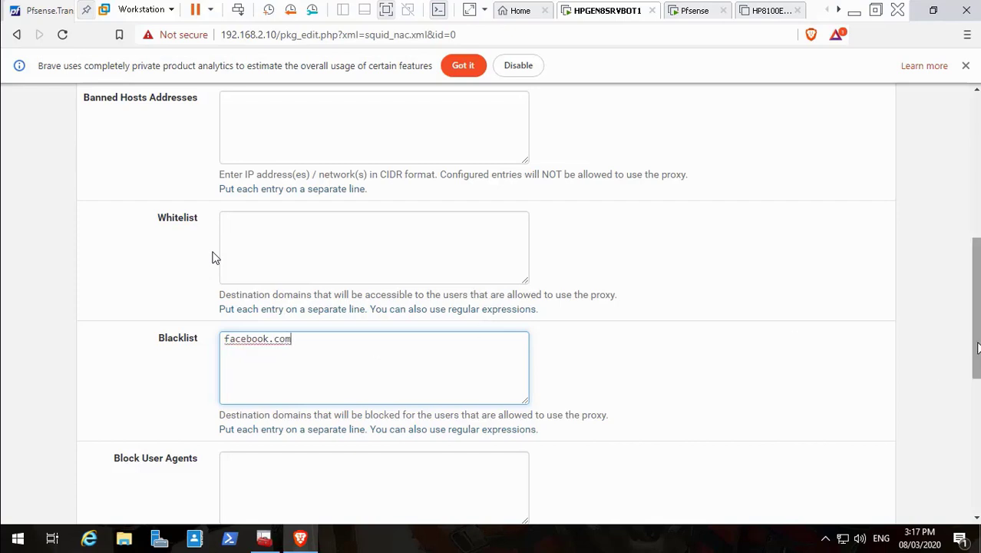
{"action": "left_click_drag", "start_coordinate": [977, 348], "coordinate": [977, 492]}
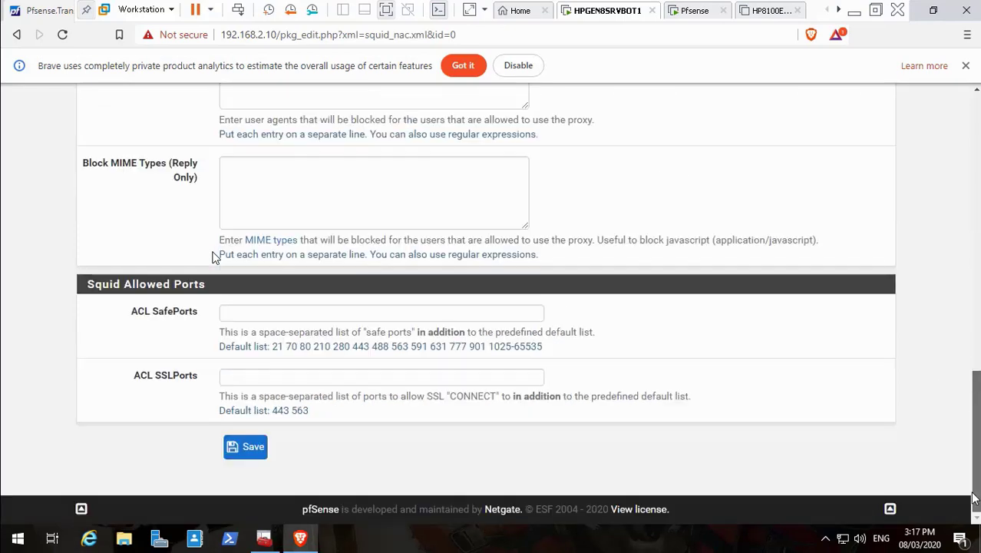
{"action": "left_click", "coordinate": [230, 449]}
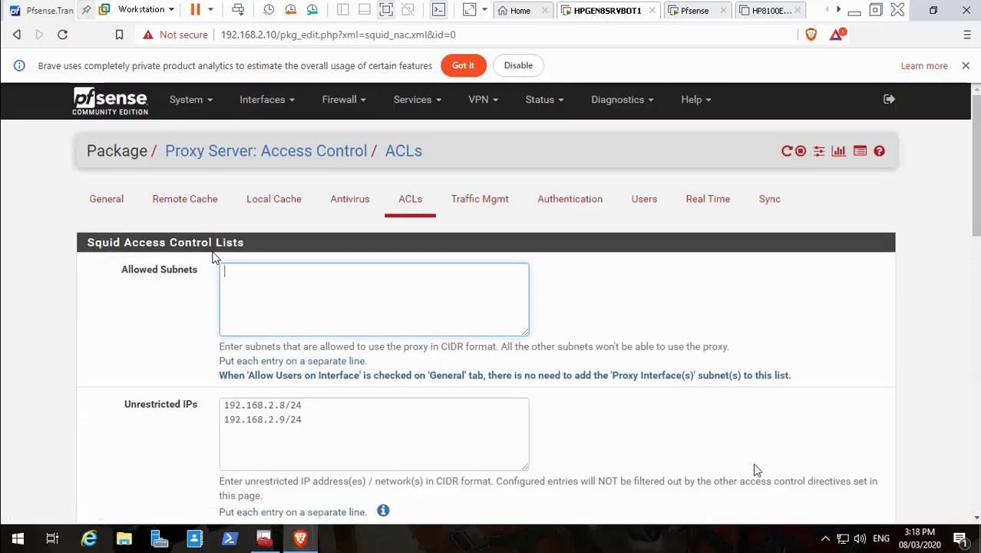
{"action": "scroll", "coordinate": [214, 258], "scroll_direction": "down", "scroll_amount": 5}
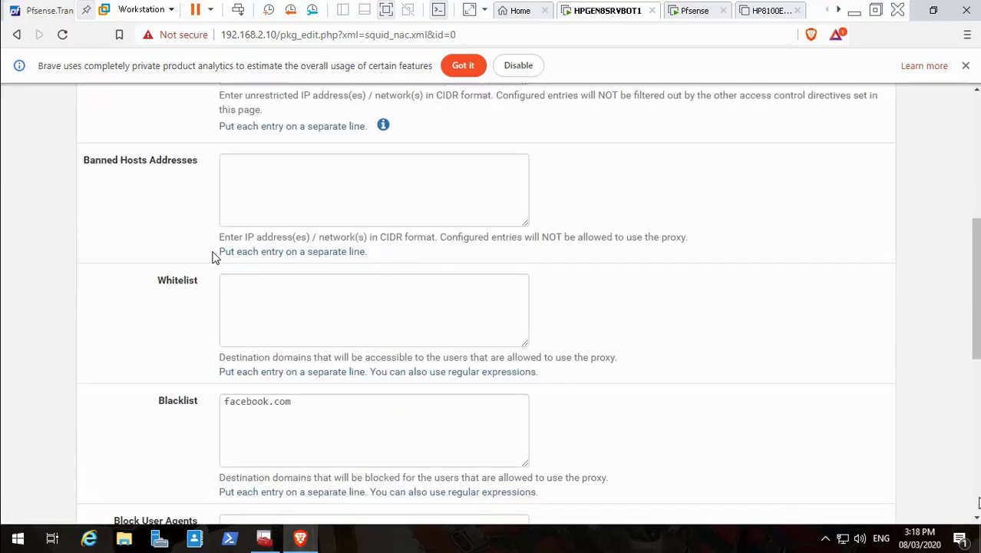
- Power on the HP8100EPCBOT1 VM, then return to the server's management console
{"action": "left_click", "coordinate": [767, 9]}
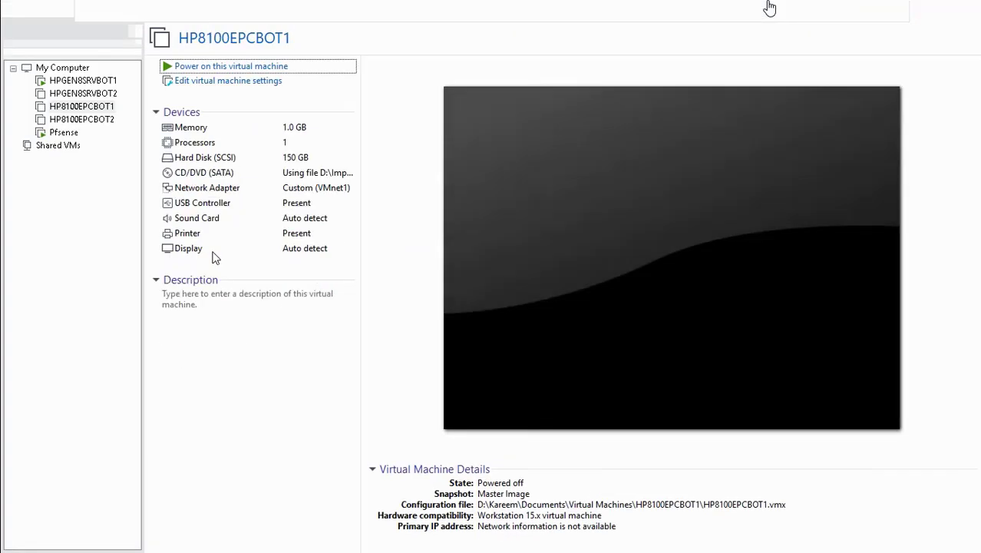
{"action": "left_click", "coordinate": [244, 68]}
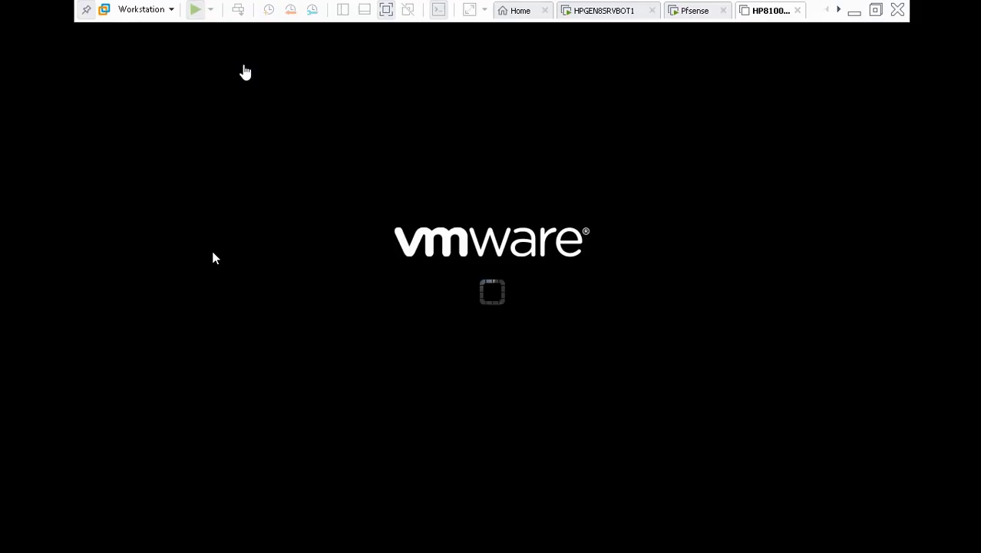
{"action": "left_click", "coordinate": [584, 12]}
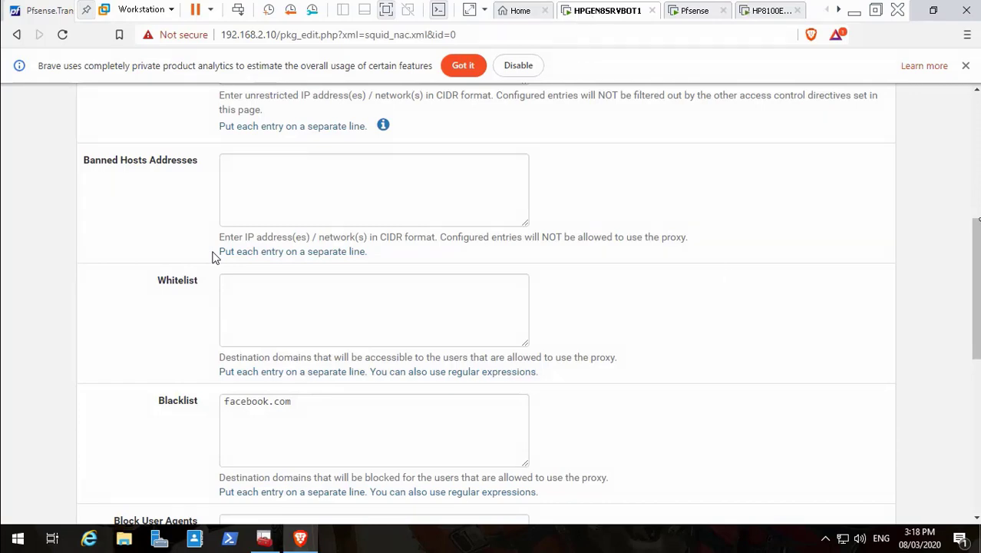
{"action": "scroll", "coordinate": [214, 258], "scroll_direction": "up", "scroll_amount": 1}
{"action": "scroll", "coordinate": [214, 258], "scroll_direction": "up", "scroll_amount": 4}
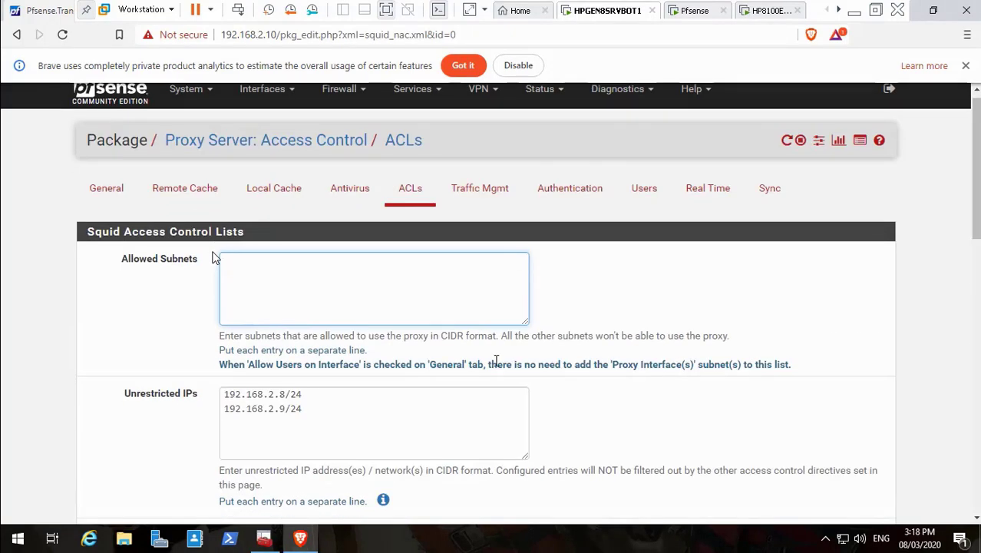
{"action": "left_click", "coordinate": [265, 538]}
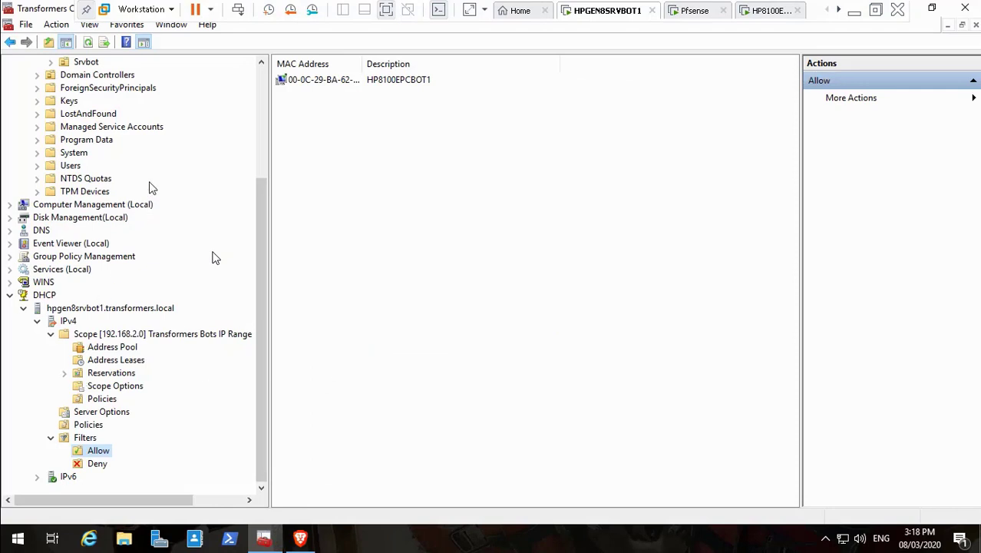
- Copy the TR_InternetAdvanced name from Cybertron > Security Groups, then return to pfSense's proxy page
{"action": "left_click", "coordinate": [261, 91]}
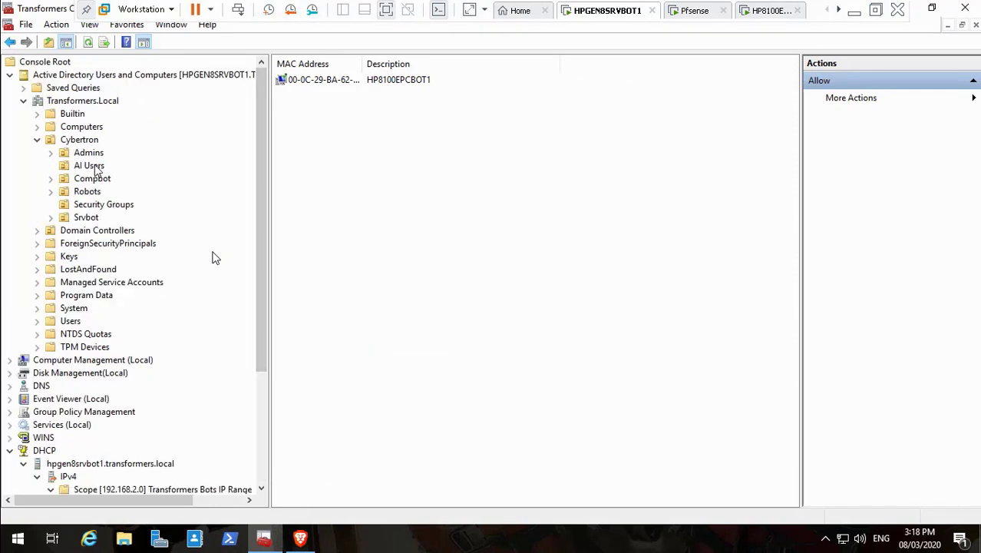
{"action": "left_click", "coordinate": [110, 206]}
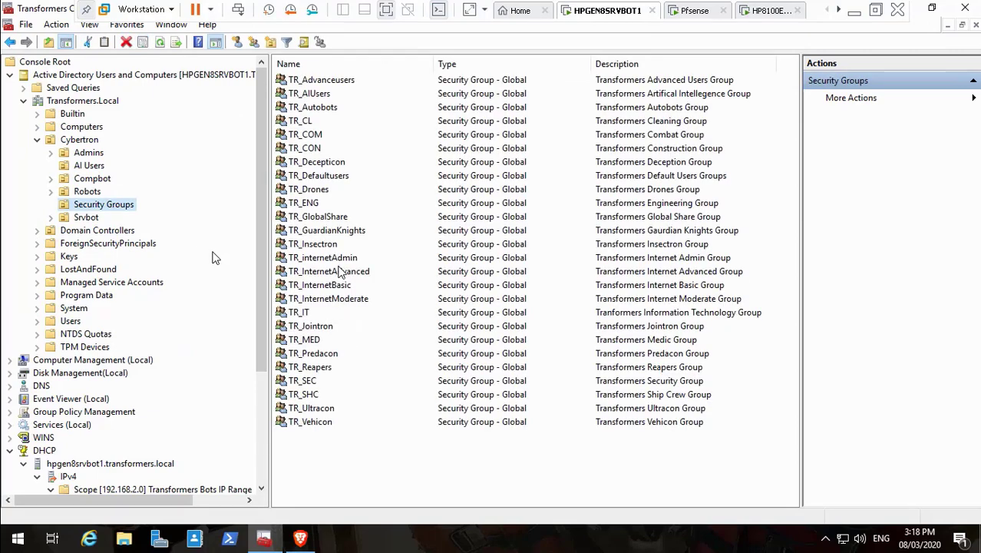
{"action": "right_click", "coordinate": [340, 273]}
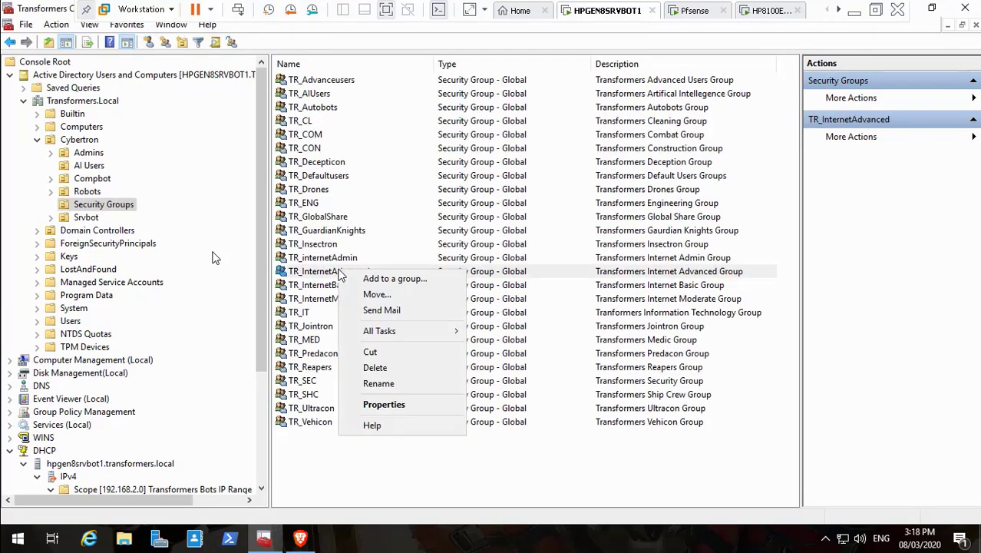
{"action": "left_click", "coordinate": [405, 387]}
{"action": "key", "text": "ctrl+c"}
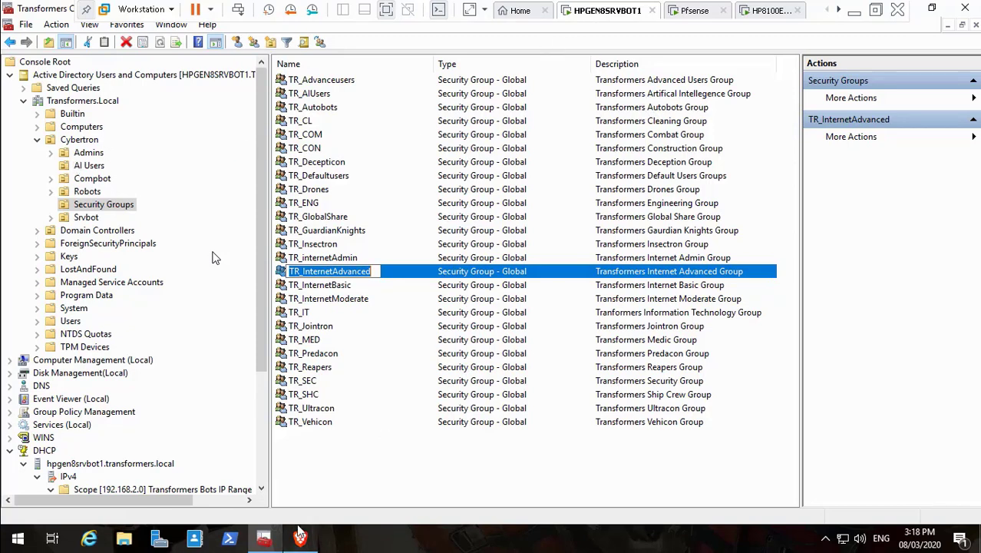
{"action": "left_click", "coordinate": [300, 538]}
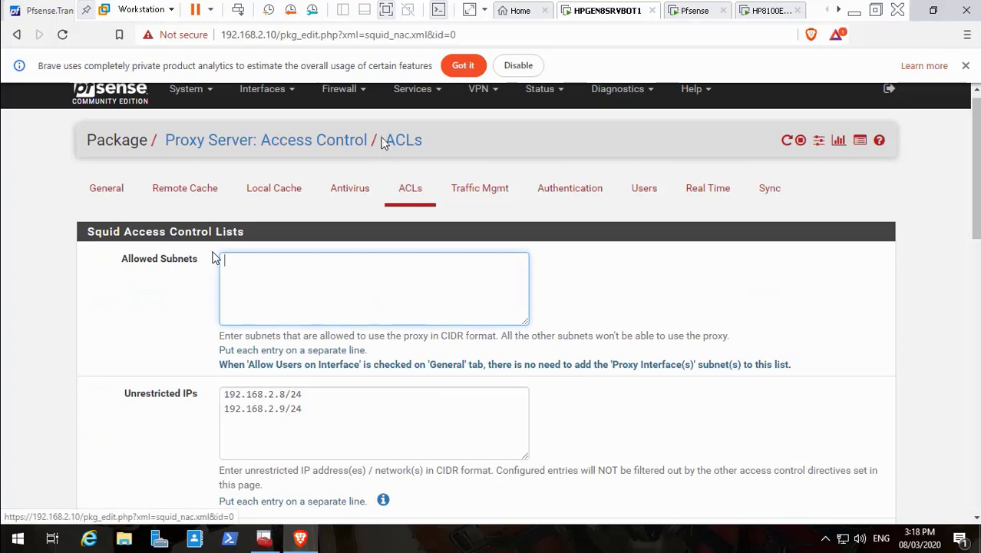
- Change the TR_Advanced Groups ACL client source from 192.168.2.110/24 to 'TR_InternetAdvanced' and save
{"action": "left_click", "coordinate": [433, 94]}
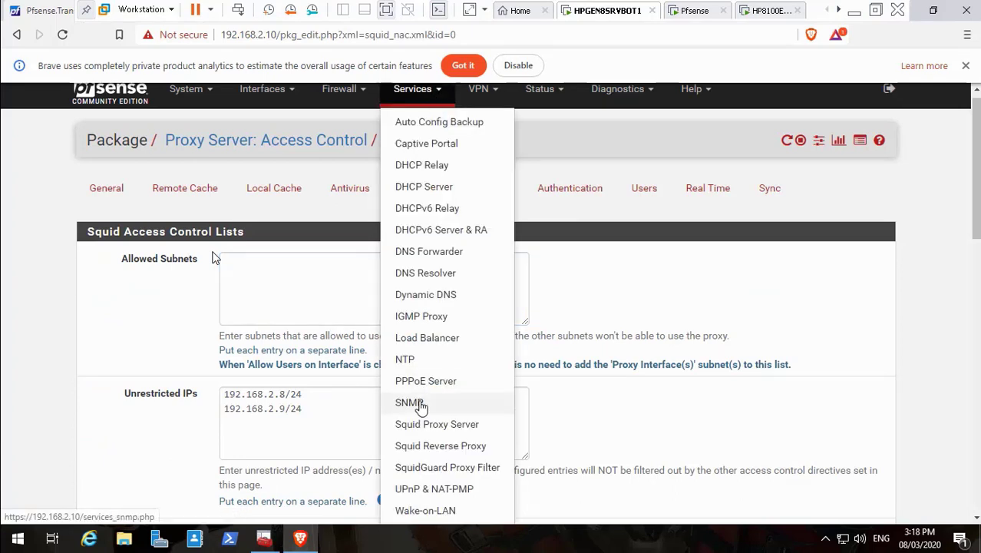
{"action": "left_click", "coordinate": [432, 469]}
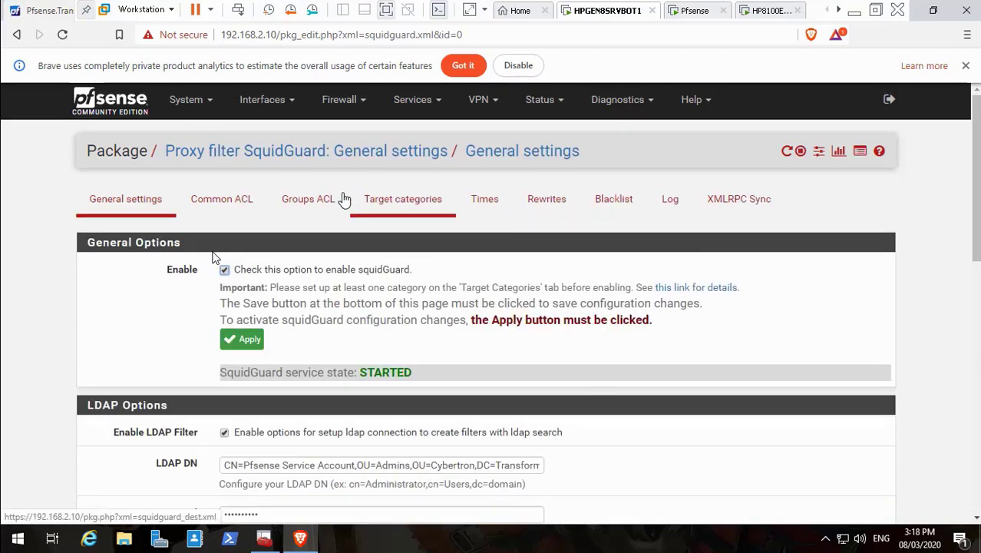
{"action": "left_click", "coordinate": [320, 201]}
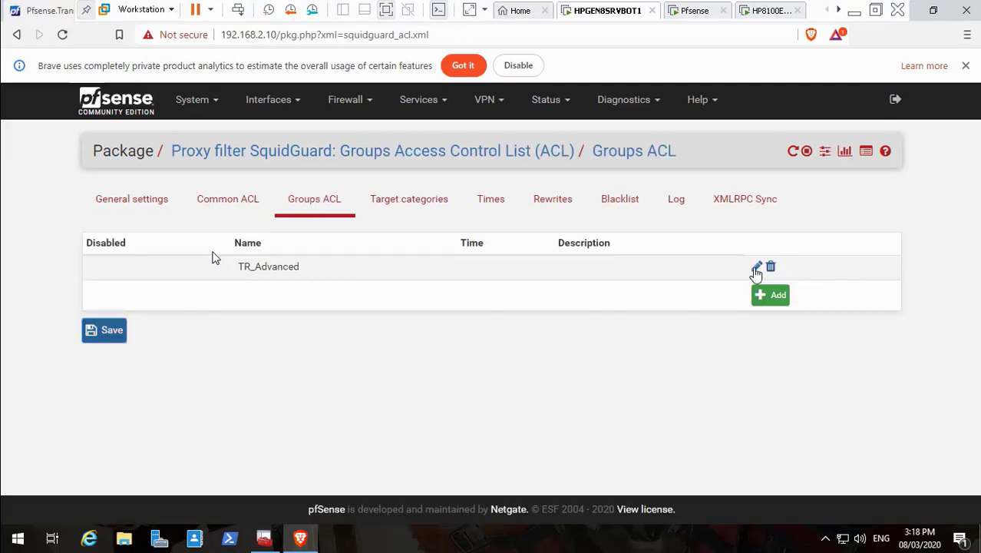
{"action": "left_click", "coordinate": [756, 268]}
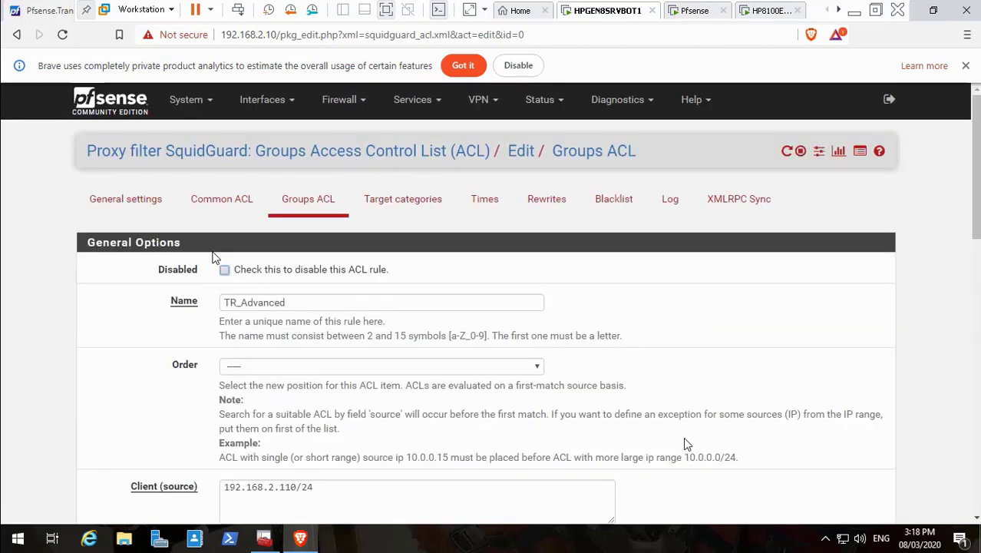
{"action": "left_click", "coordinate": [340, 485]}
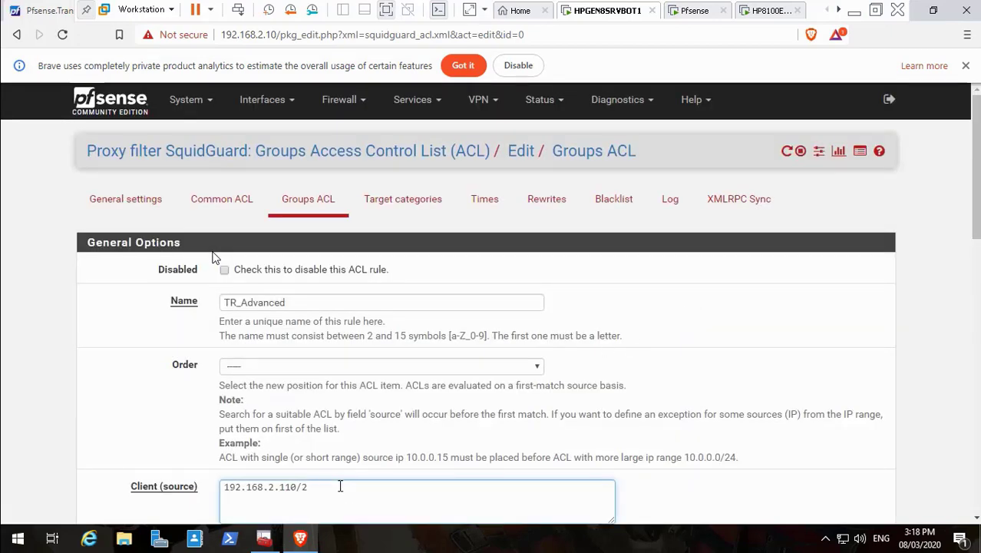
{"action": "key", "text": "BackSpace"}
{"action": "key", "text": "BackSpace"}
{"action": "key", "text": "BackSpace"}
{"action": "key", "text": "BackSpace"}
{"action": "key", "text": "BackSpace"}
{"action": "key", "text": "BackSpace"}
{"action": "key", "text": "BackSpace"}
{"action": "key", "text": "BackSpace"}
{"action": "key", "text": "BackSpace"}
{"action": "key", "text": "BackSpace"}
{"action": "key", "text": "BackSpace"}
{"action": "key", "text": "BackSpace"}
{"action": "key", "text": "BackSpace"}
{"action": "key", "text": "BackSpace"}
{"action": "key", "text": "BackSpace"}
{"action": "key", "text": "ctrl+v"}
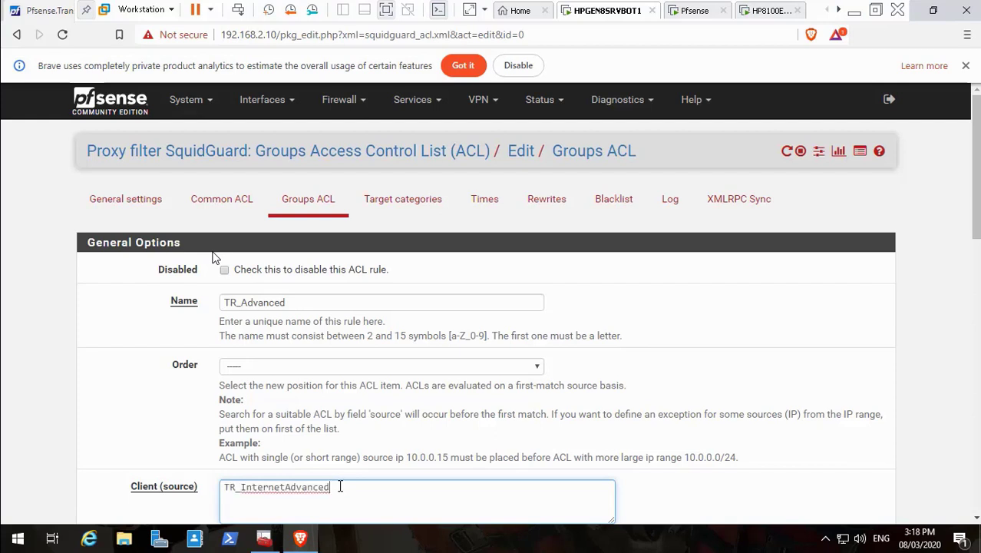
{"action": "left_click", "coordinate": [226, 491]}
{"action": "type", "text": "'"}
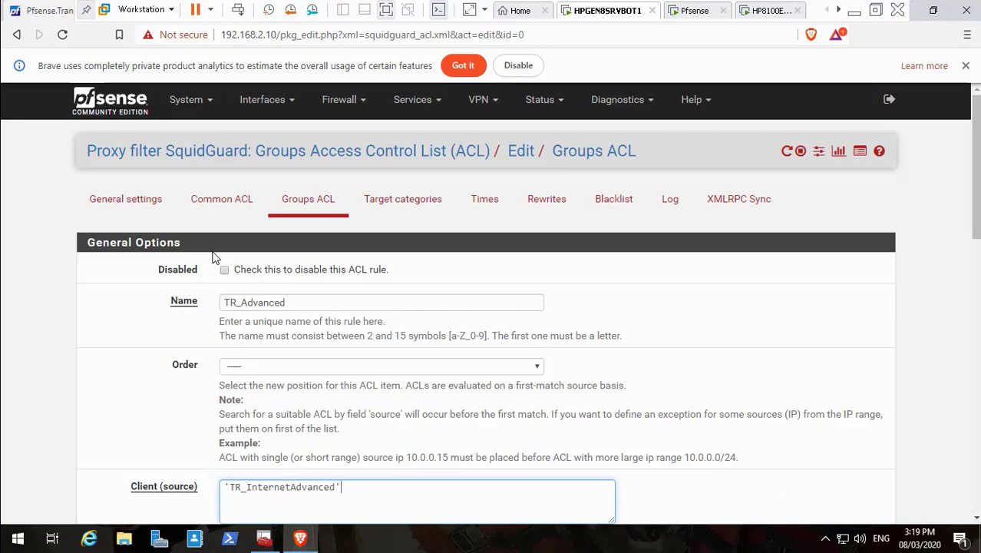
{"action": "scroll", "coordinate": [215, 259], "scroll_direction": "down", "scroll_amount": 10}
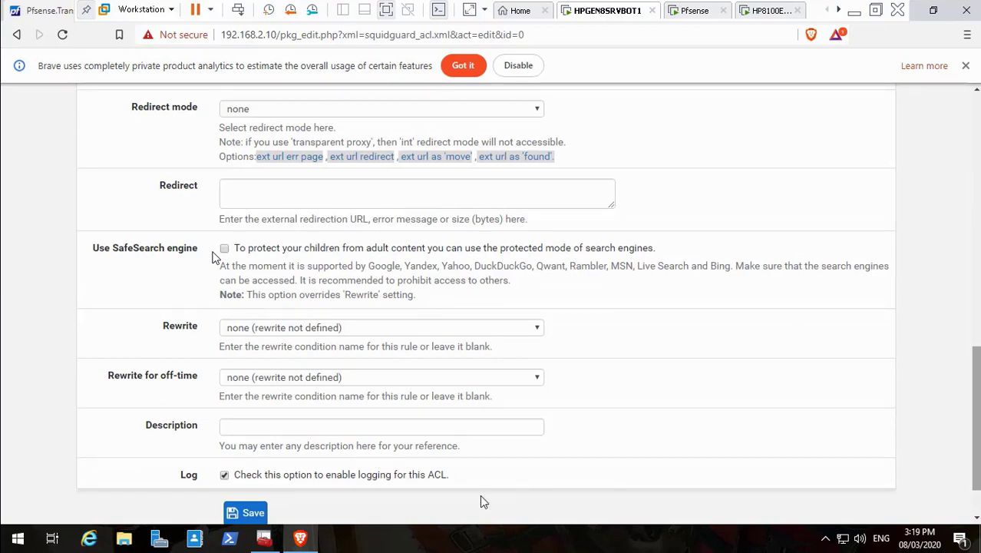
{"action": "left_click", "coordinate": [254, 514]}
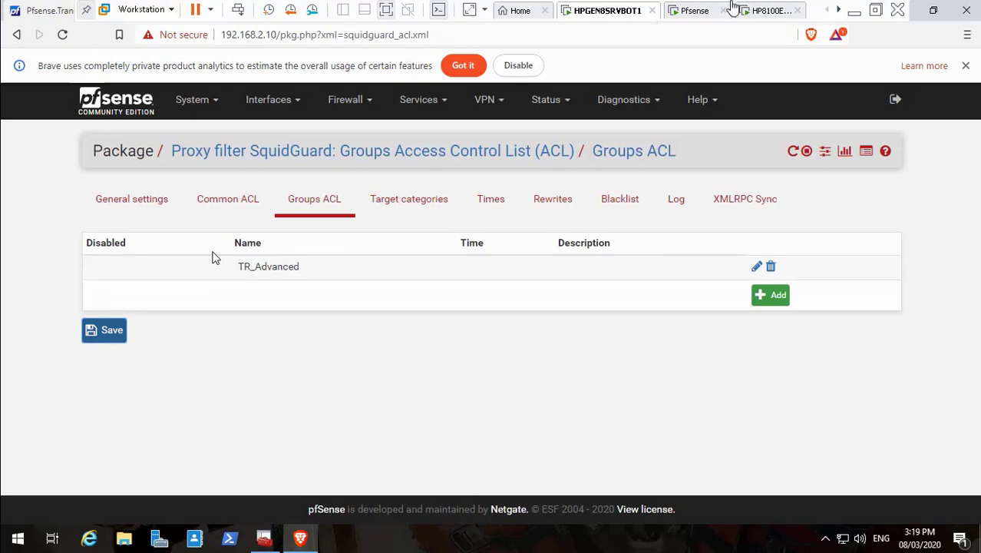
- Switch to the booting HP8100EPCBOT1 VM, pausing the screen recorder on the host along the way
{"action": "left_click", "coordinate": [765, 10]}
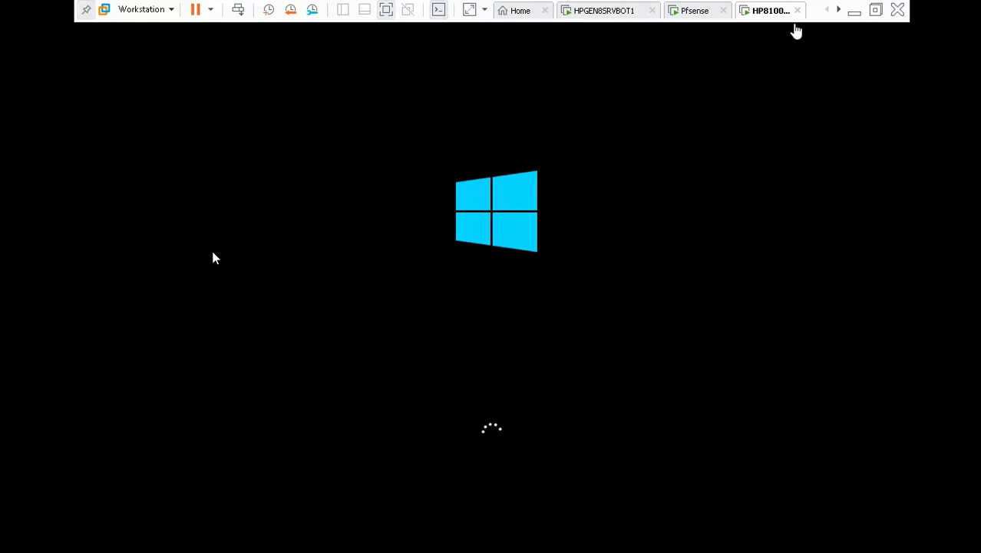
{"action": "left_click", "coordinate": [853, 13]}
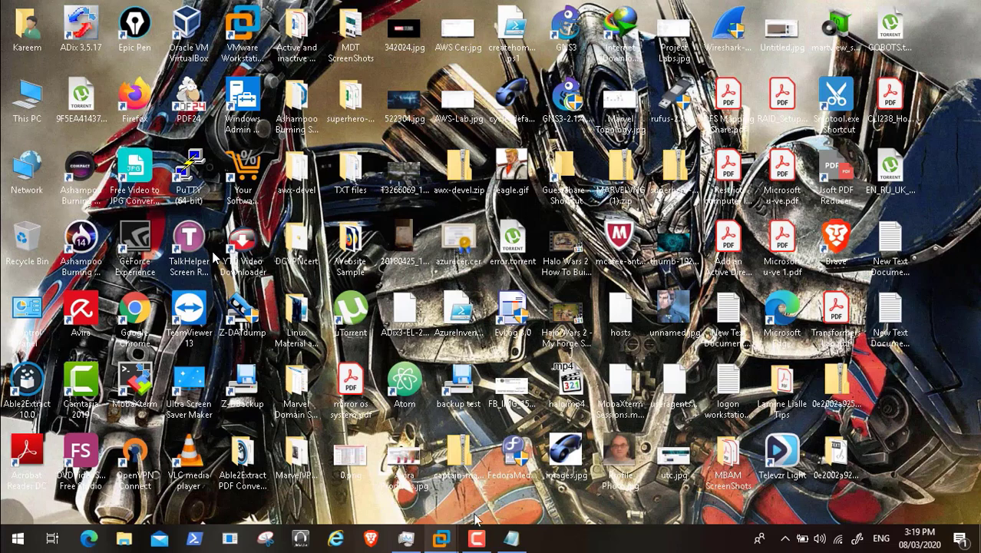
{"action": "left_click", "coordinate": [476, 537]}
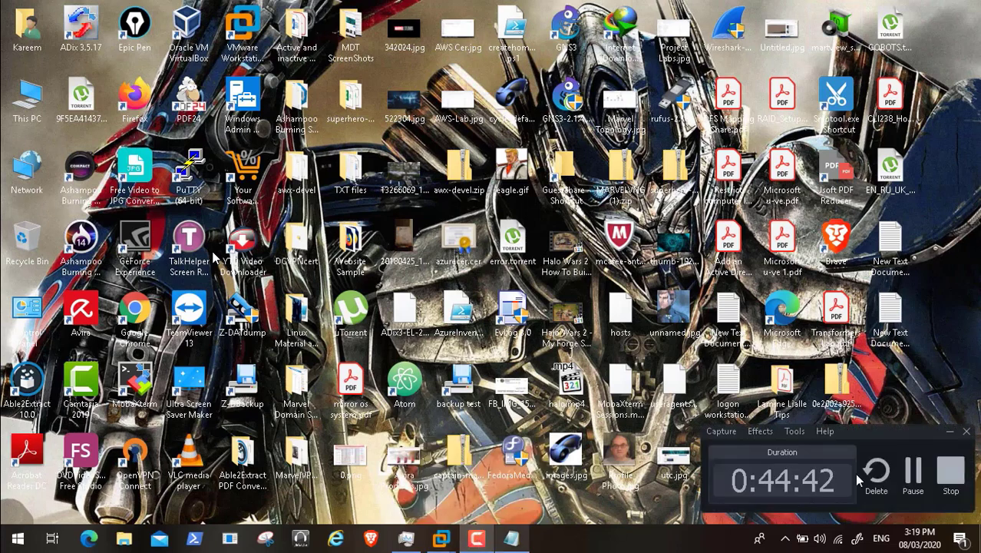
{"action": "left_click", "coordinate": [912, 476]}
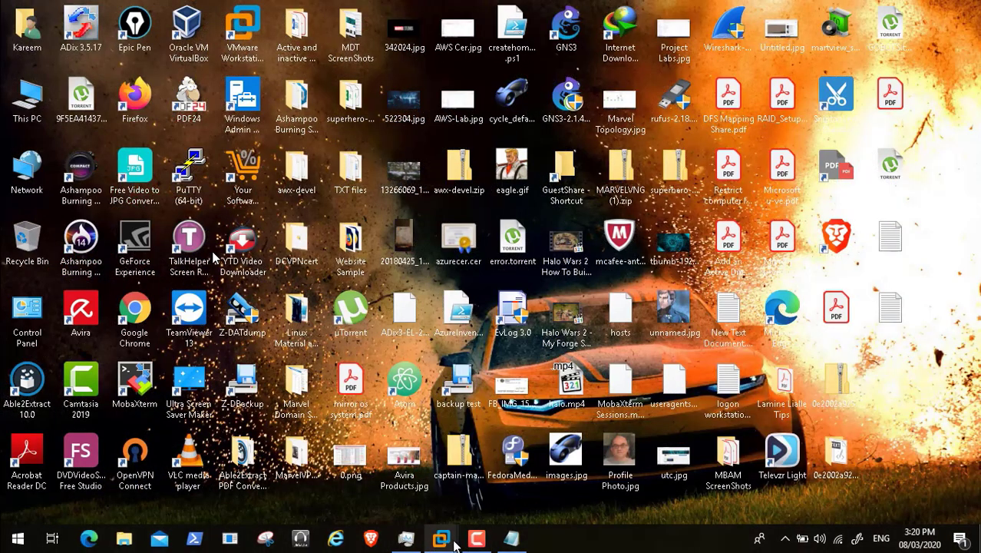
{"action": "mouse_move", "coordinate": [458, 543]}
{"action": "left_click", "coordinate": [629, 468]}
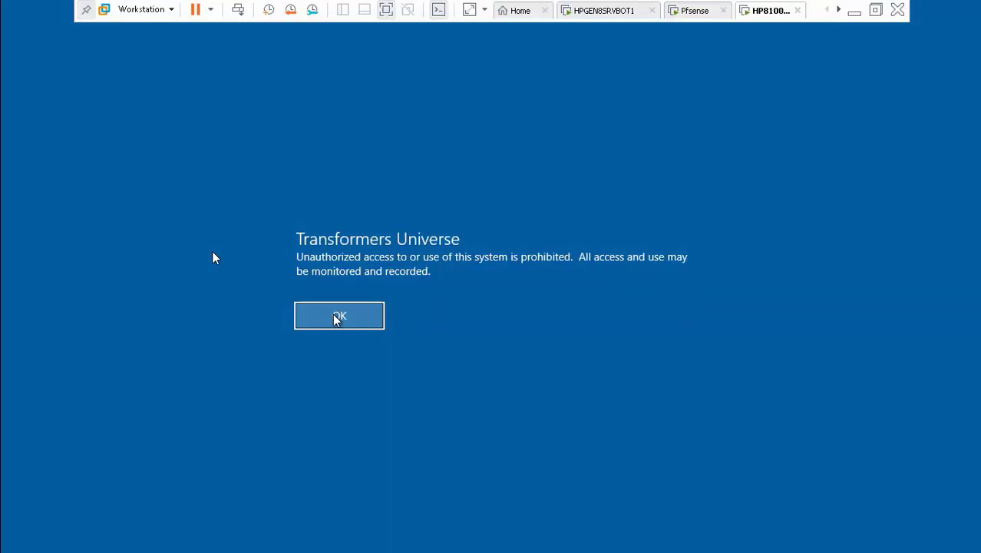
- Sign in to the TRANSFORMERS domain with the user's credentials, then minimize VMware and pause recording
{"action": "left_click", "coordinate": [335, 315]}
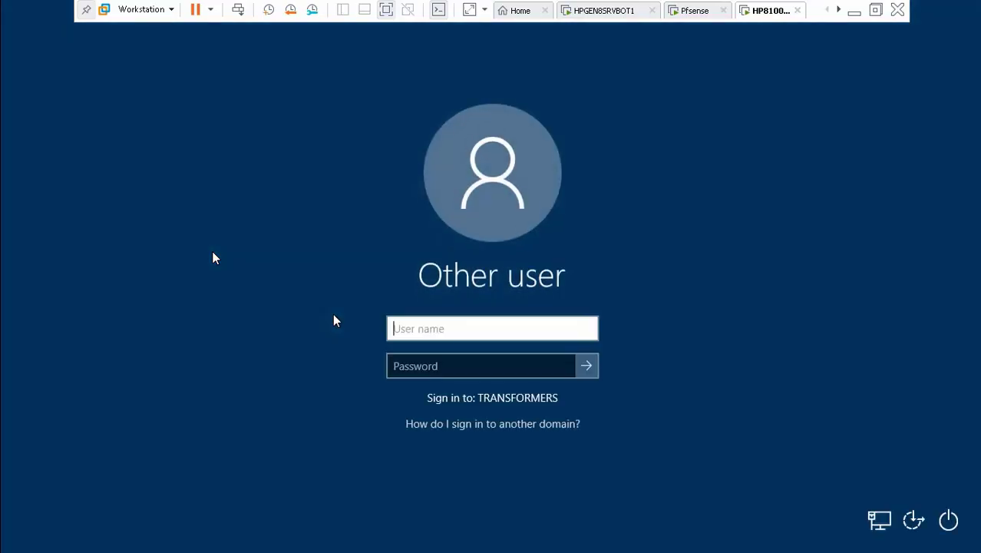
{"action": "type", "text": "btaiu"}
{"action": "key", "text": "Tab"}
{"action": "type", "text": "••"}
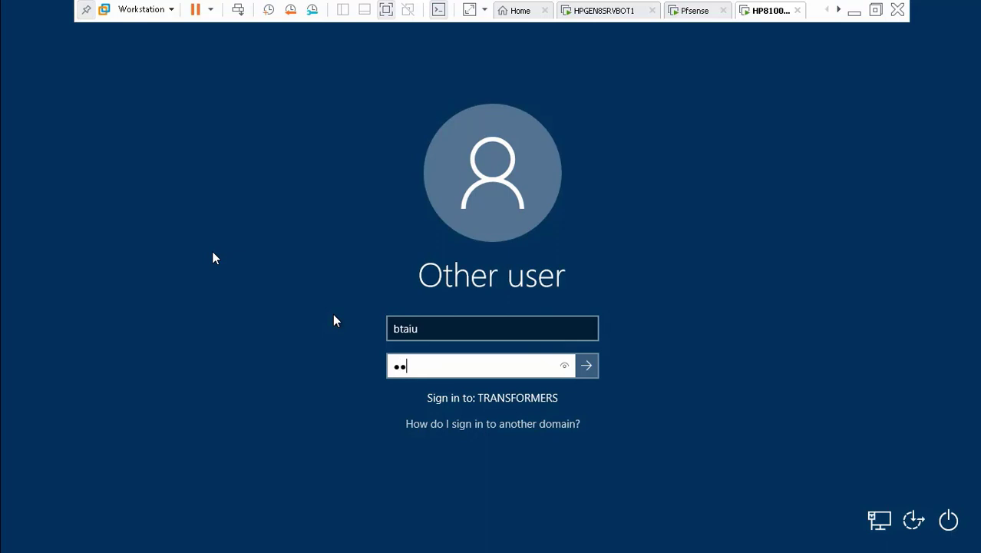
{"action": "type", "text": "••••••••"}
{"action": "key", "text": "Return"}
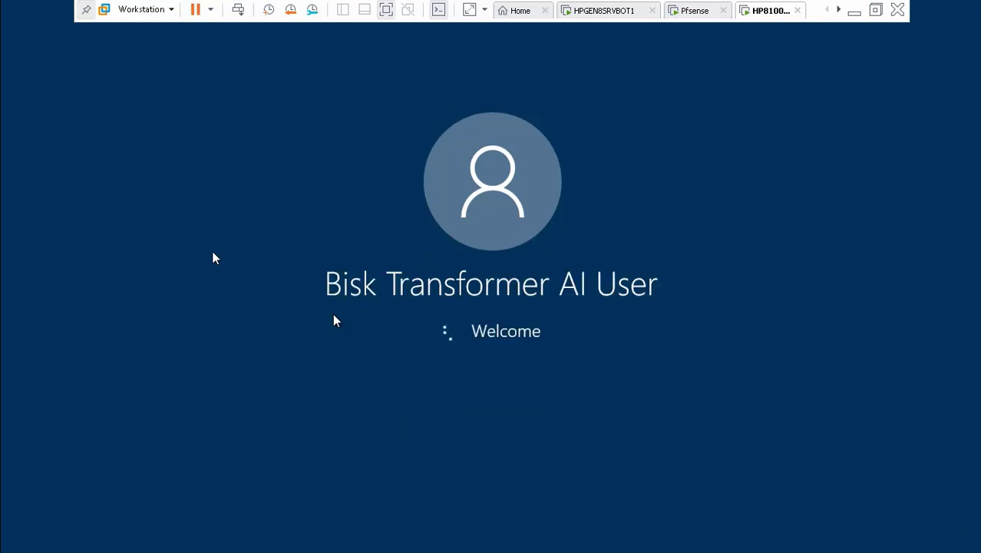
{"action": "left_click", "coordinate": [853, 11]}
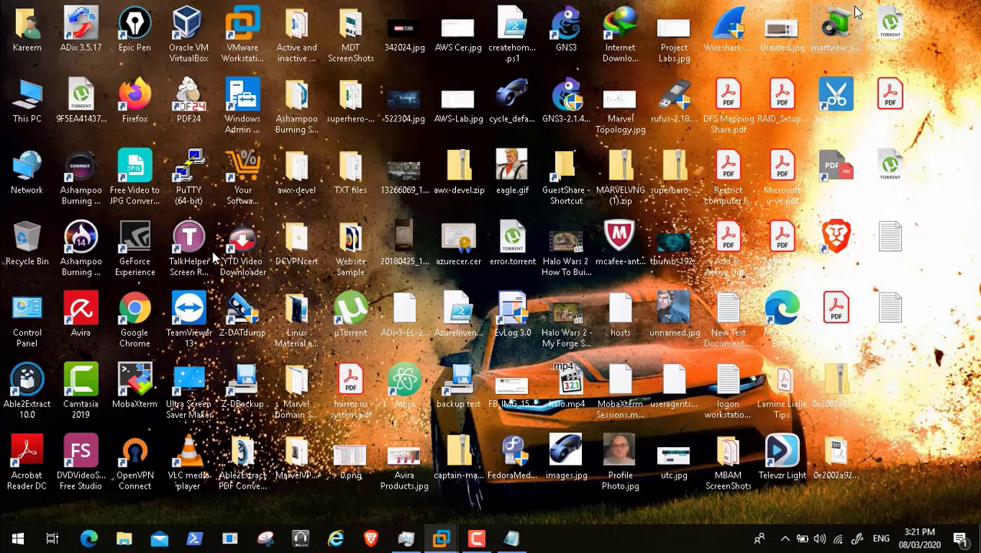
{"action": "left_click", "coordinate": [476, 538]}
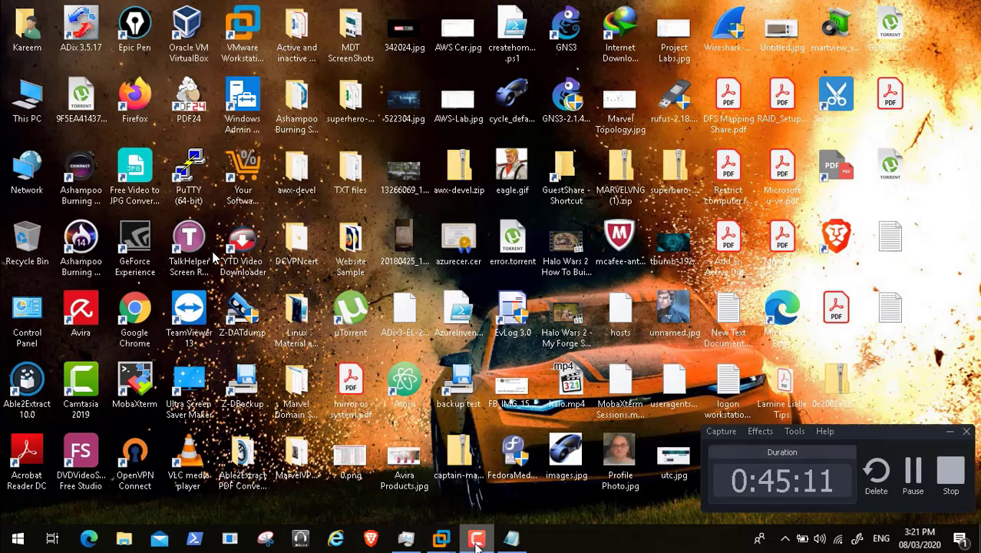
{"action": "left_click", "coordinate": [913, 466]}
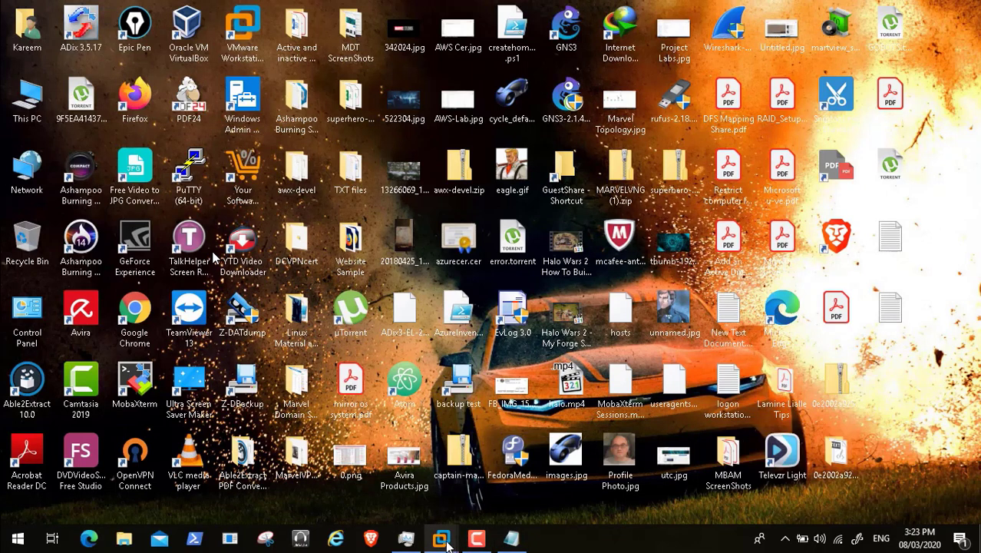
- Return to the HP8100EPCBOT1 desktop and launch Internet Explorer inside the guest
{"action": "mouse_move", "coordinate": [442, 537]}
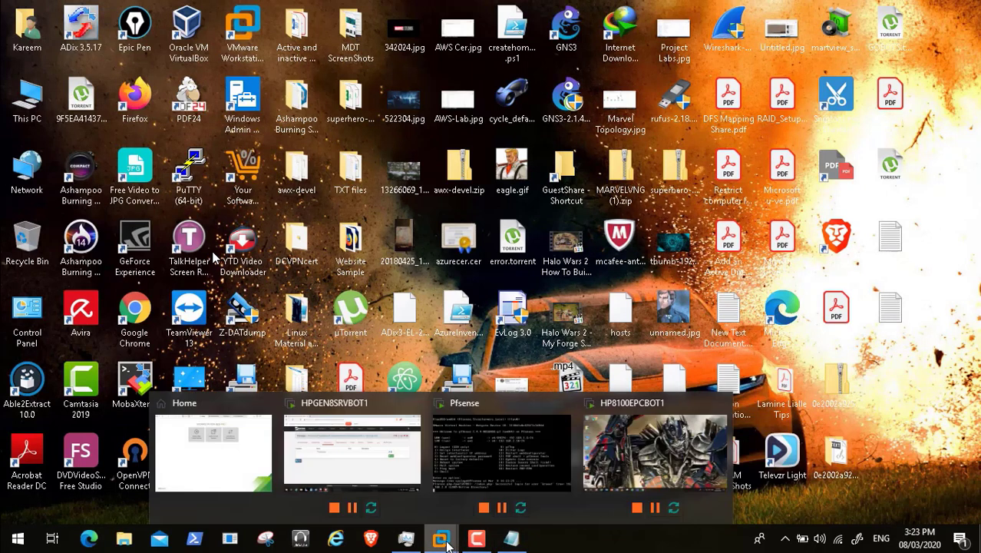
{"action": "left_click", "coordinate": [636, 439]}
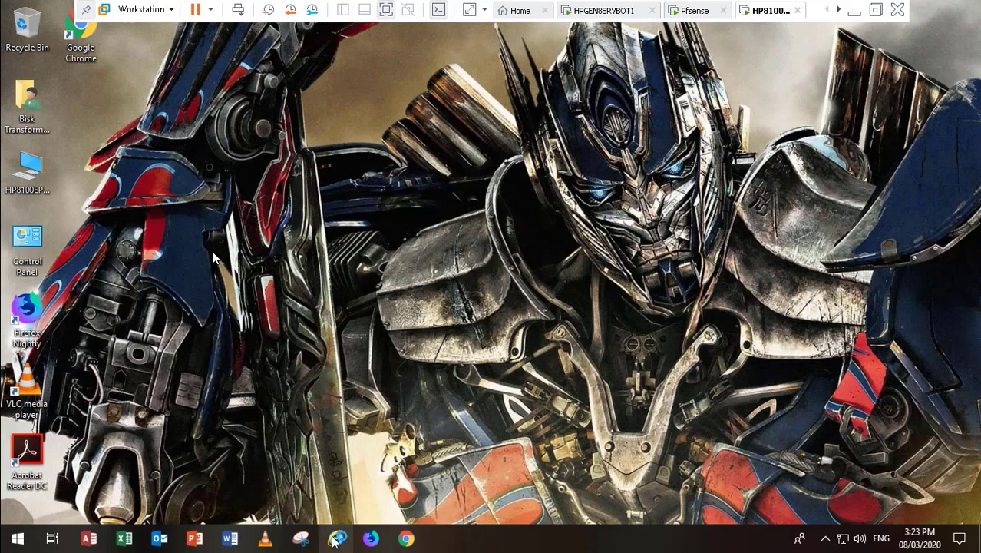
{"action": "left_click", "coordinate": [214, 258]}
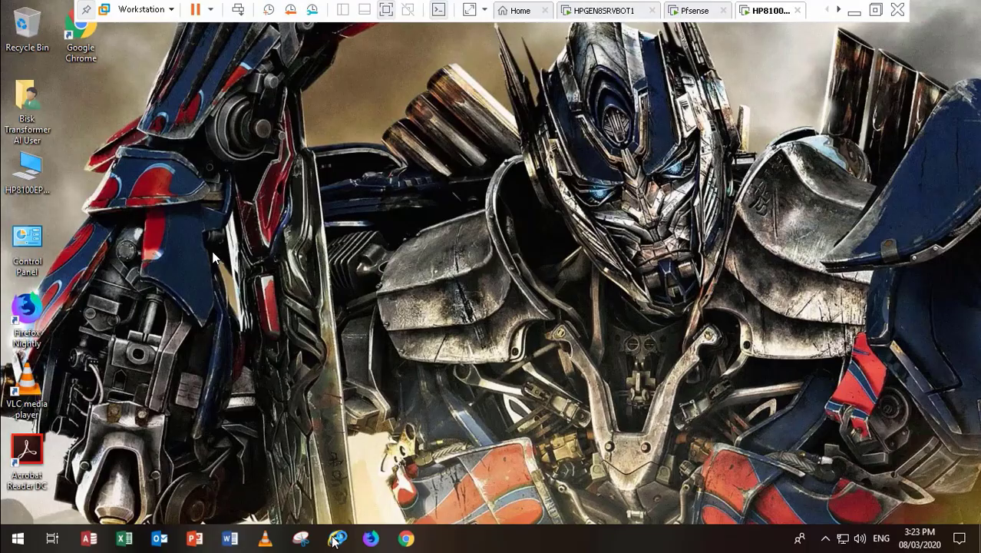
{"action": "left_click", "coordinate": [336, 539]}
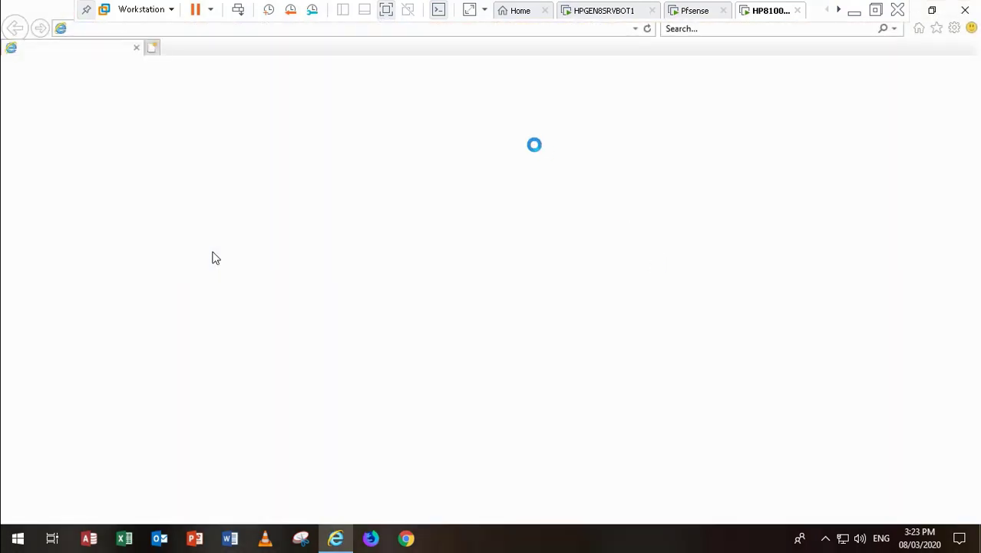
{"action": "double_click", "coordinate": [186, 337]}
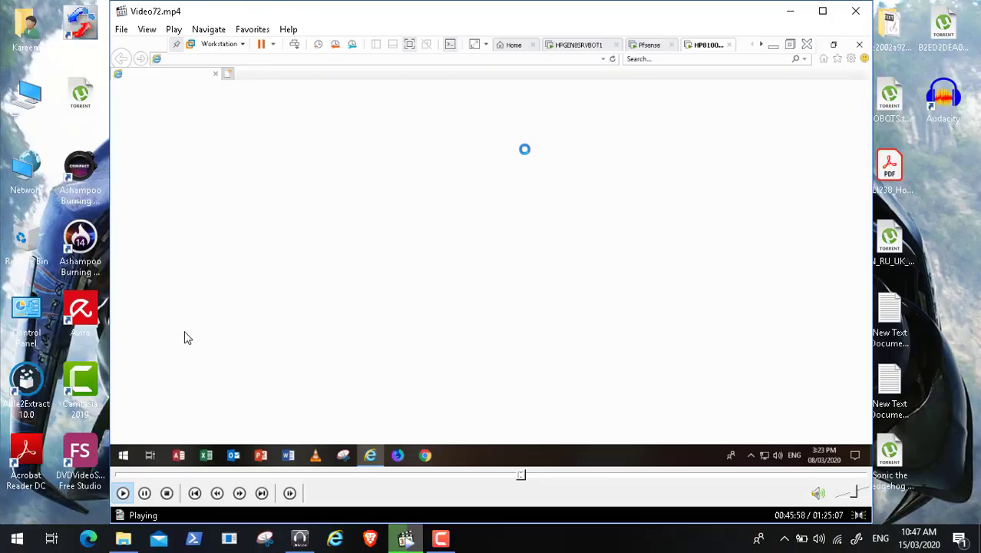
- Resume the video and return Media Player Classic to full-screen playback via View > Full Screen
{"action": "left_click", "coordinate": [144, 492]}
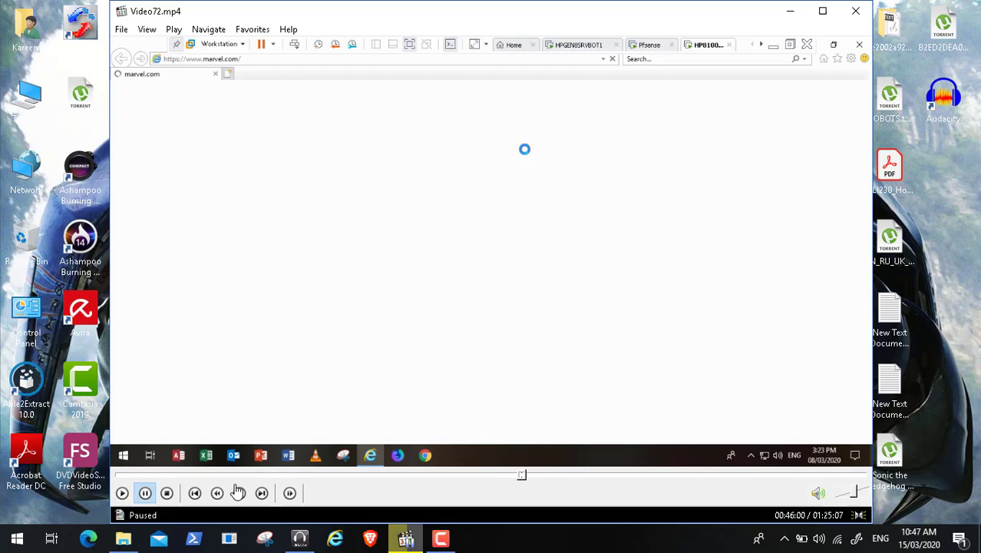
{"action": "left_click", "coordinate": [440, 538]}
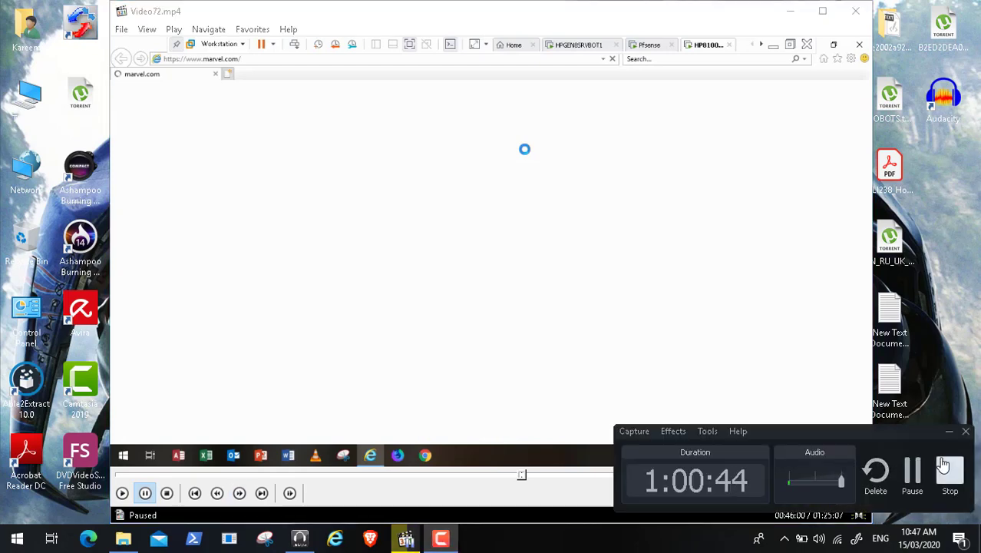
{"action": "left_click", "coordinate": [914, 472]}
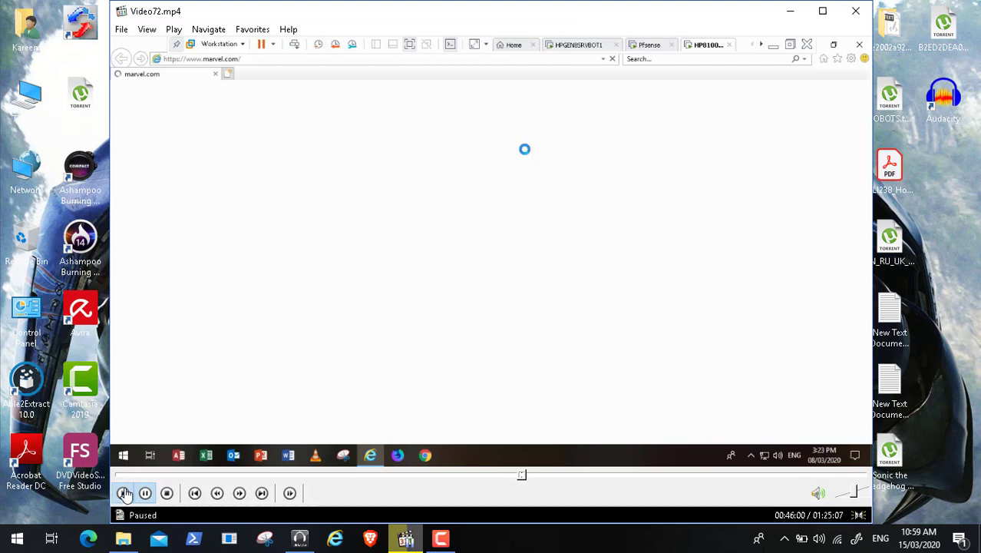
{"action": "left_click", "coordinate": [124, 493]}
{"action": "left_click", "coordinate": [150, 31]}
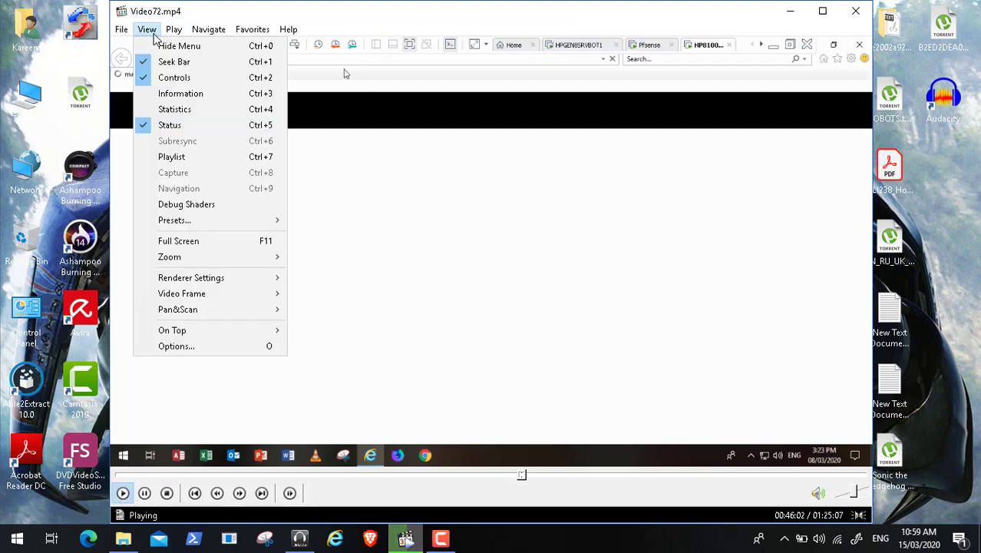
{"action": "left_click", "coordinate": [214, 240]}
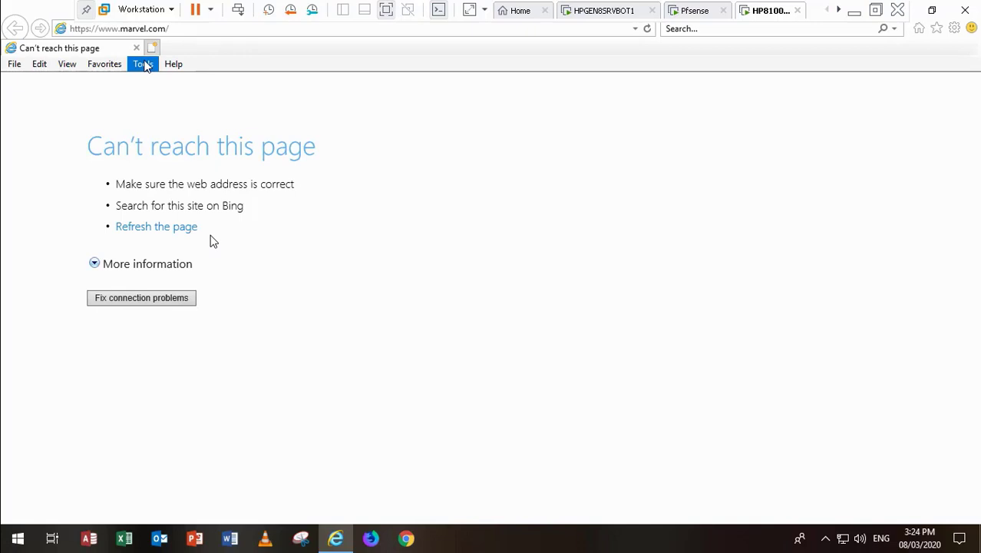
{"action": "left_click", "coordinate": [143, 65]}
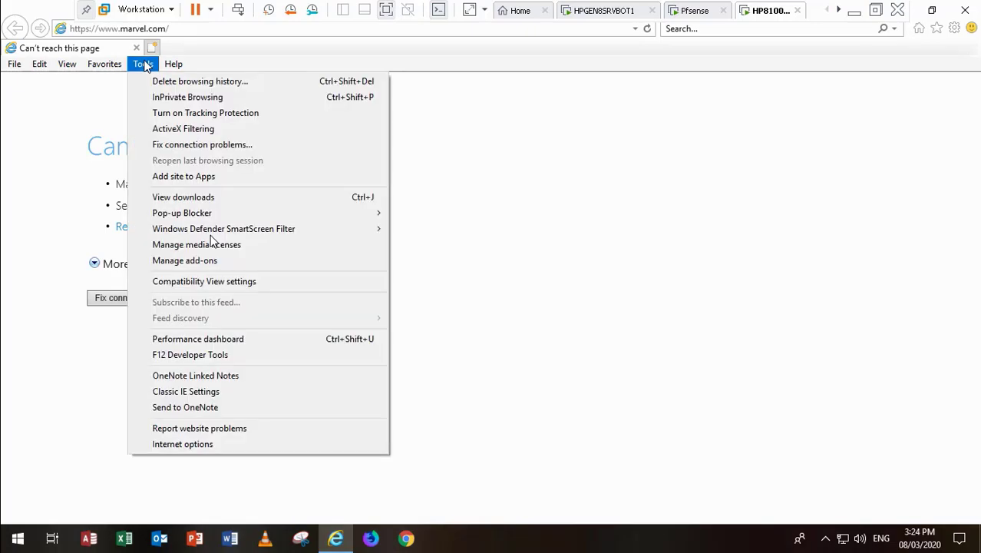
- Review Internet Options' Content and General pages, plus the History and Caches website data settings, without changing anything
{"action": "left_click", "coordinate": [191, 447]}
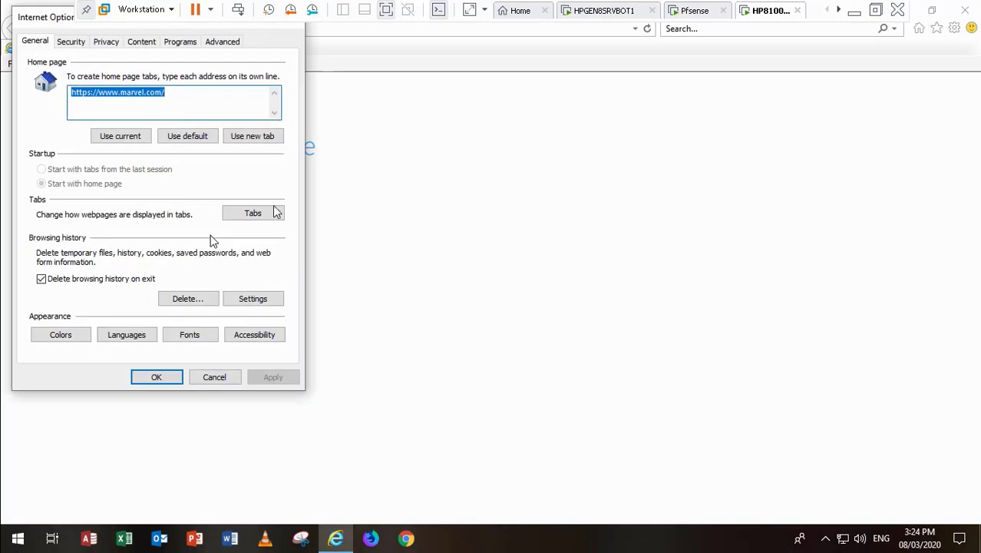
{"action": "left_click", "coordinate": [154, 41]}
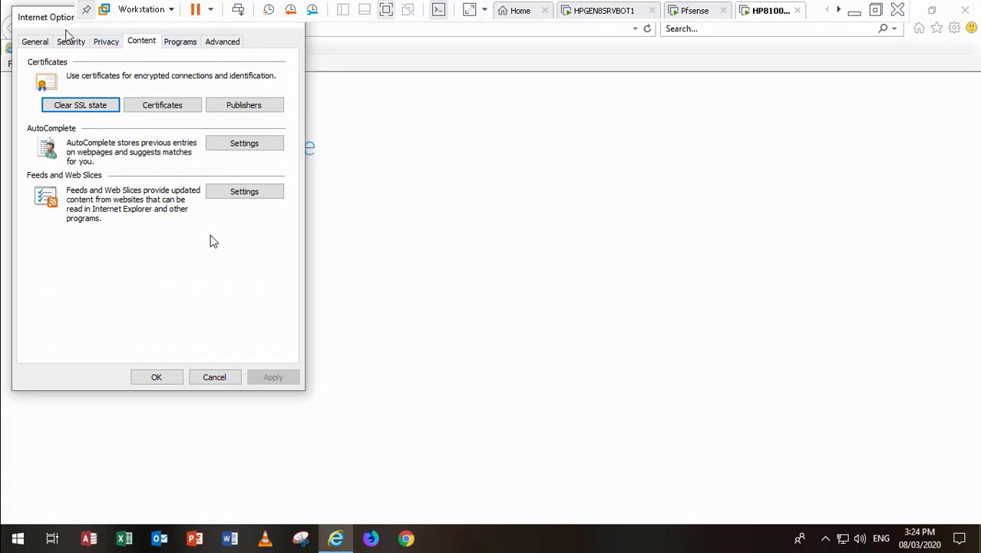
{"action": "left_click", "coordinate": [34, 42]}
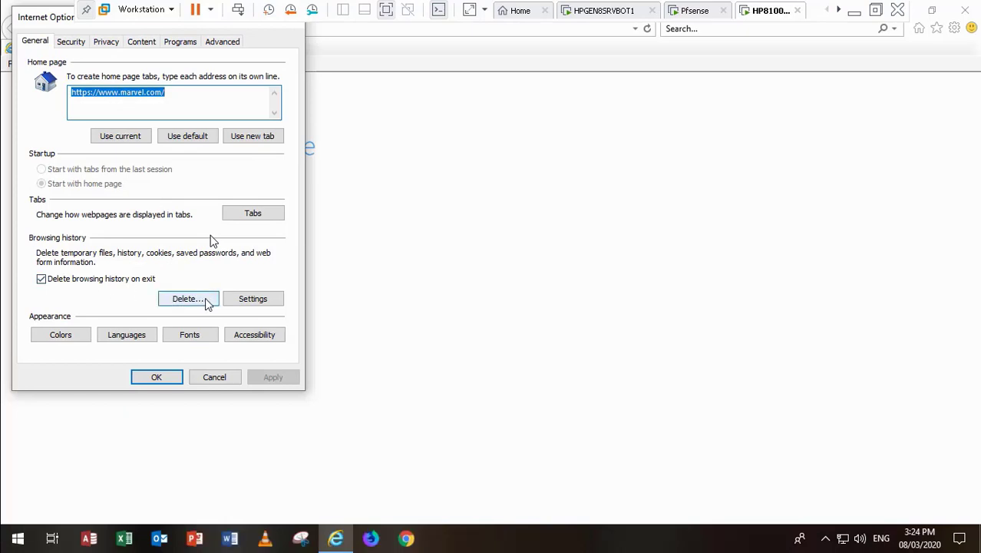
{"action": "left_click", "coordinate": [248, 301]}
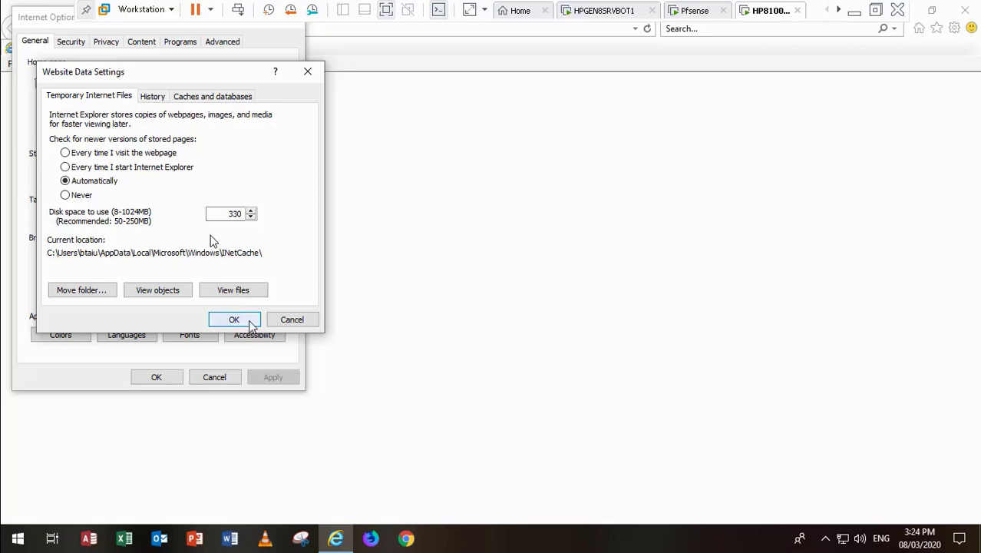
{"action": "left_click", "coordinate": [152, 96]}
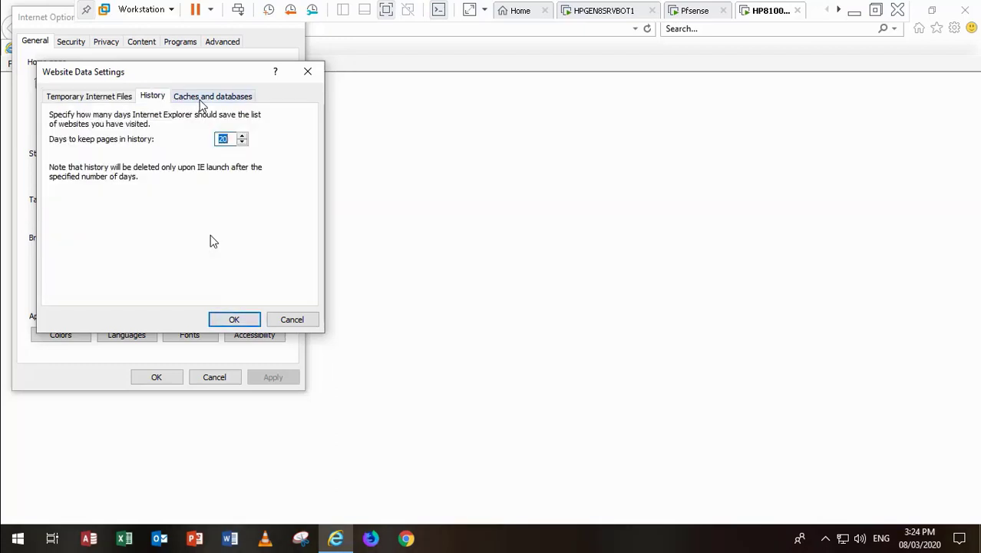
{"action": "left_click", "coordinate": [202, 98]}
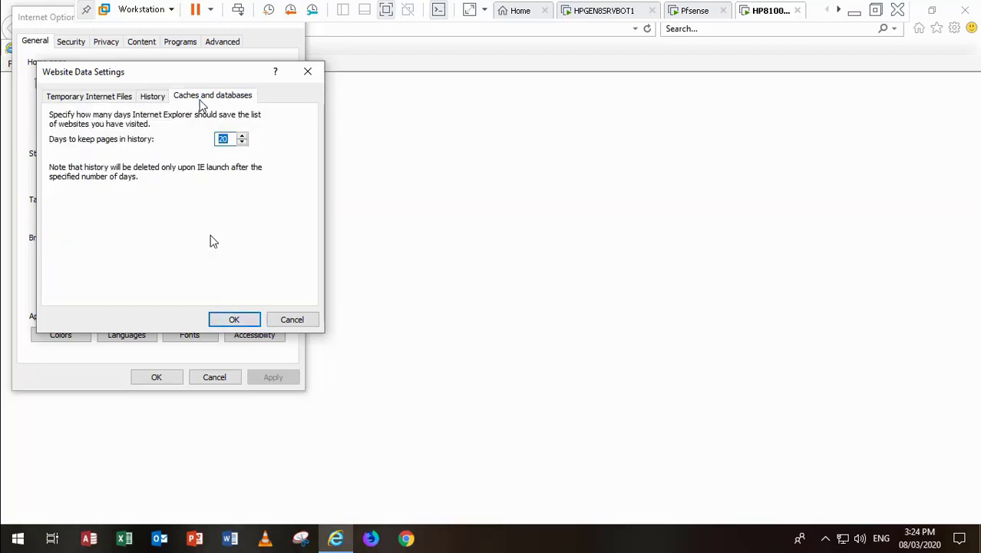
{"action": "left_click", "coordinate": [233, 319]}
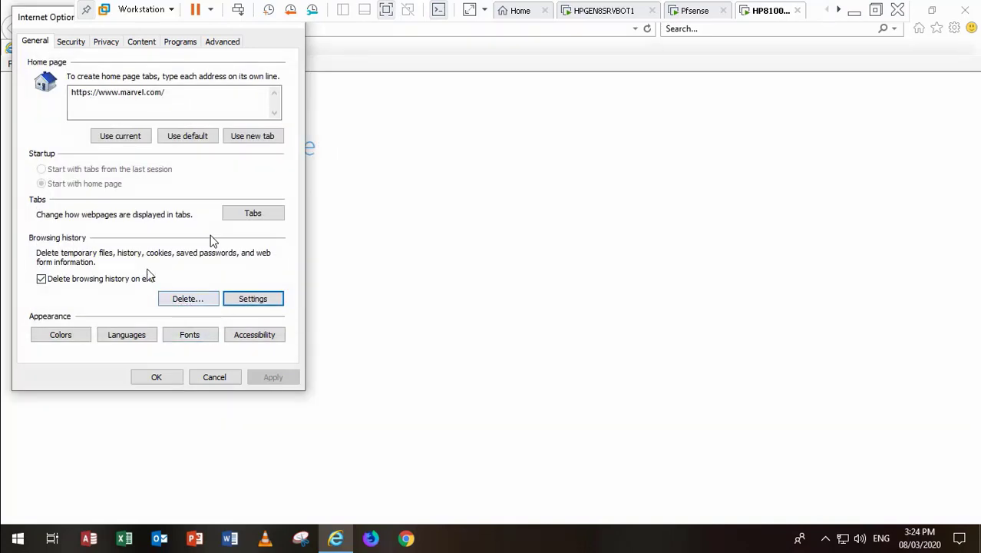
{"action": "left_click", "coordinate": [152, 377]}
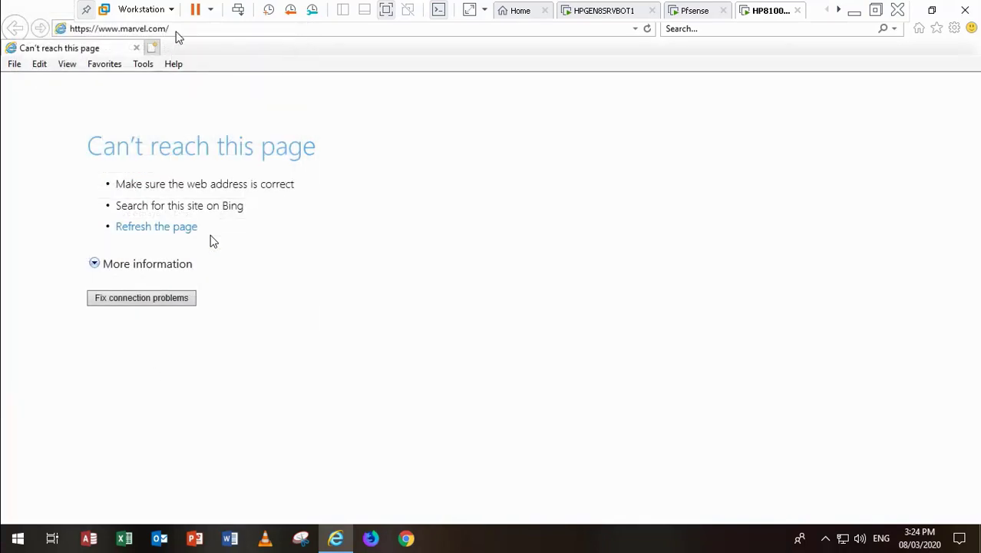
{"action": "left_click", "coordinate": [176, 32]}
{"action": "type", "text": "w"}
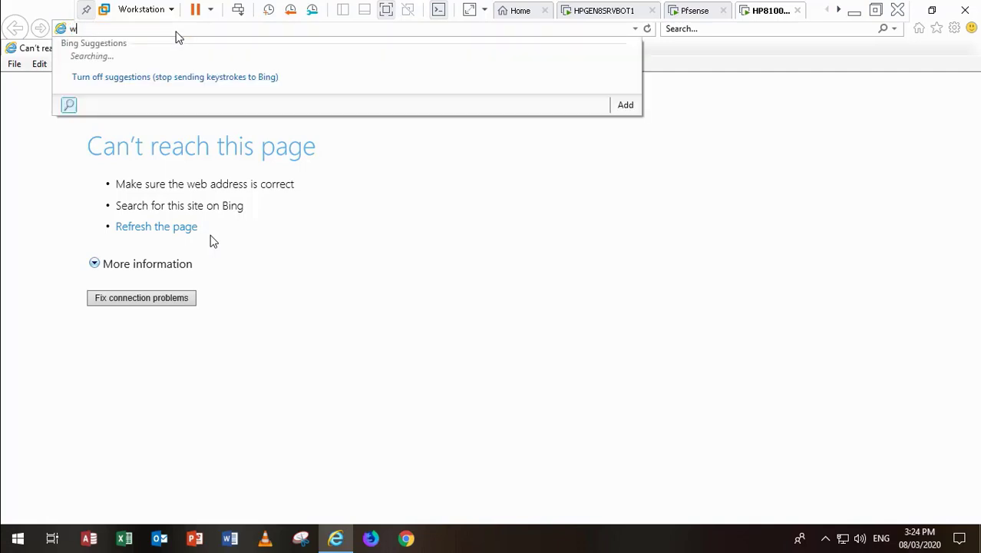
{"action": "type", "text": "ww.f"}
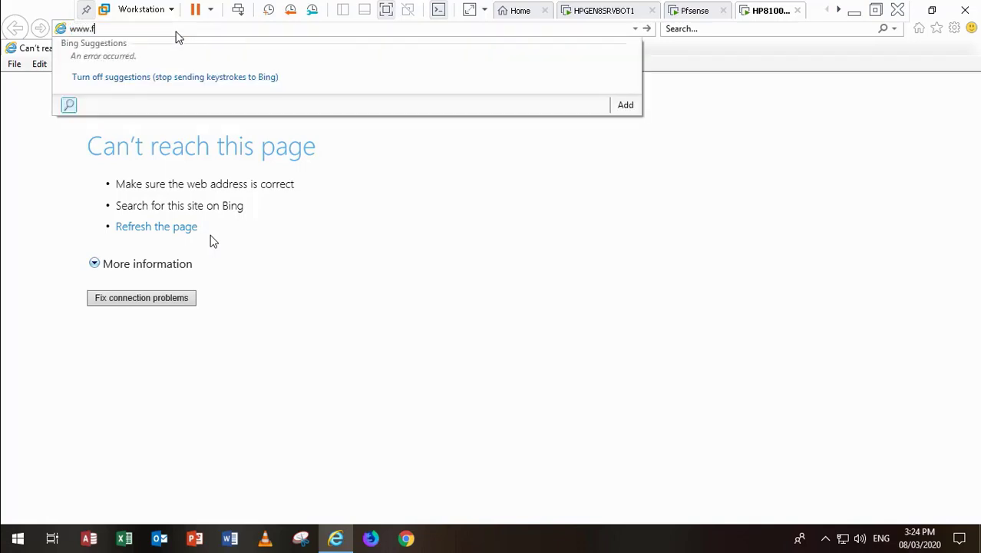
{"action": "type", "text": "acebook.com"}
{"action": "key", "text": "Return"}
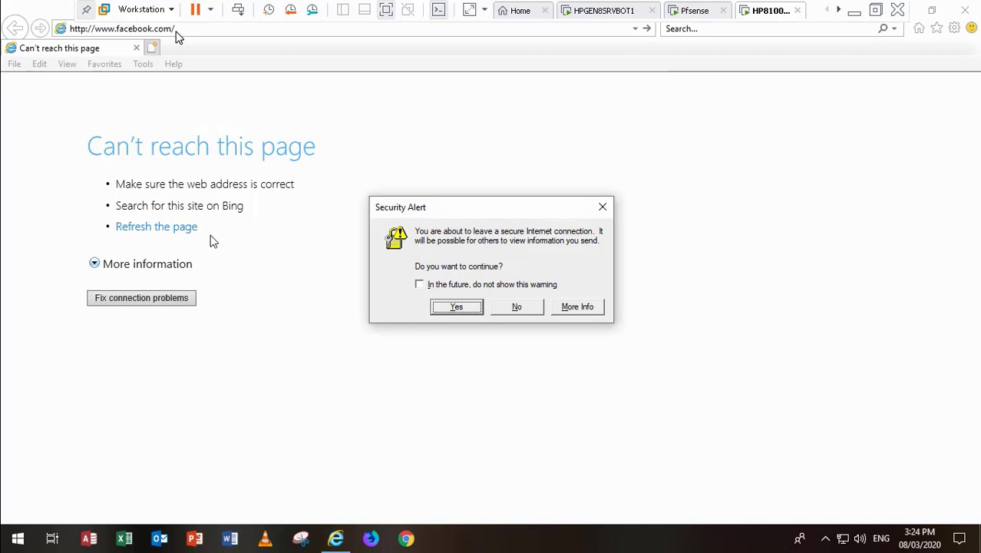
{"action": "left_click", "coordinate": [470, 307]}
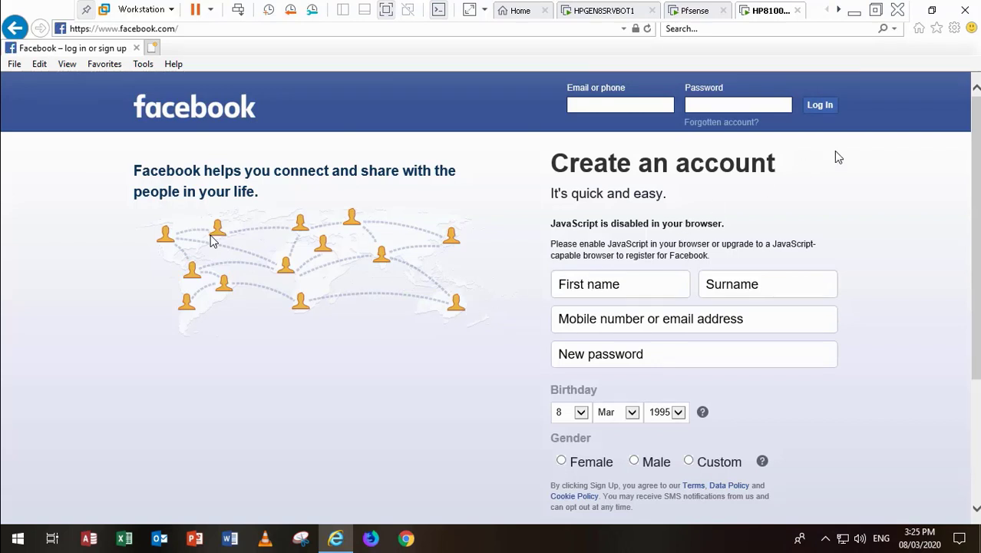
{"action": "left_click", "coordinate": [572, 13]}
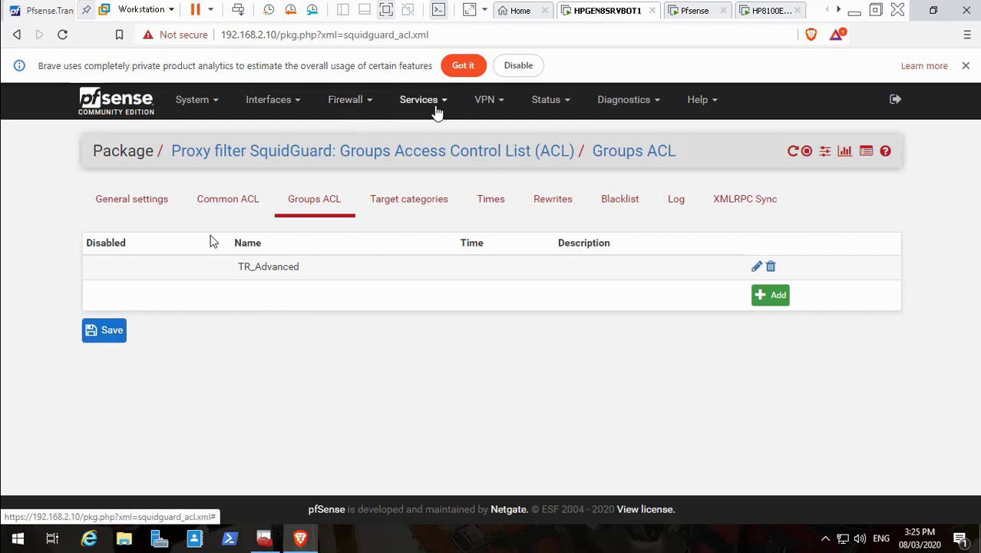
- Check the Squid Real Time access log for 192.168.2.8 traffic, then return to the client session
{"action": "left_click", "coordinate": [434, 109]}
{"action": "left_click", "coordinate": [404, 436]}
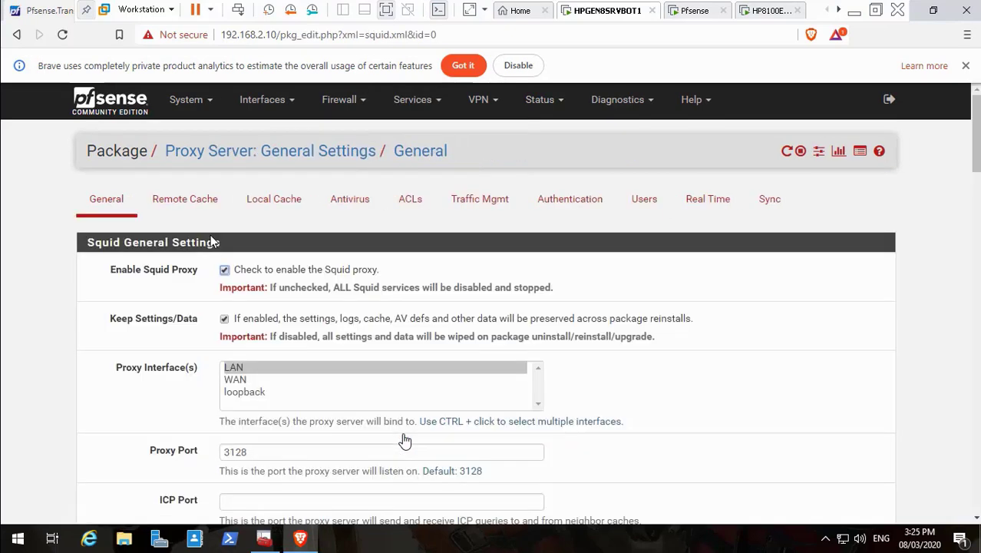
{"action": "left_click", "coordinate": [694, 207]}
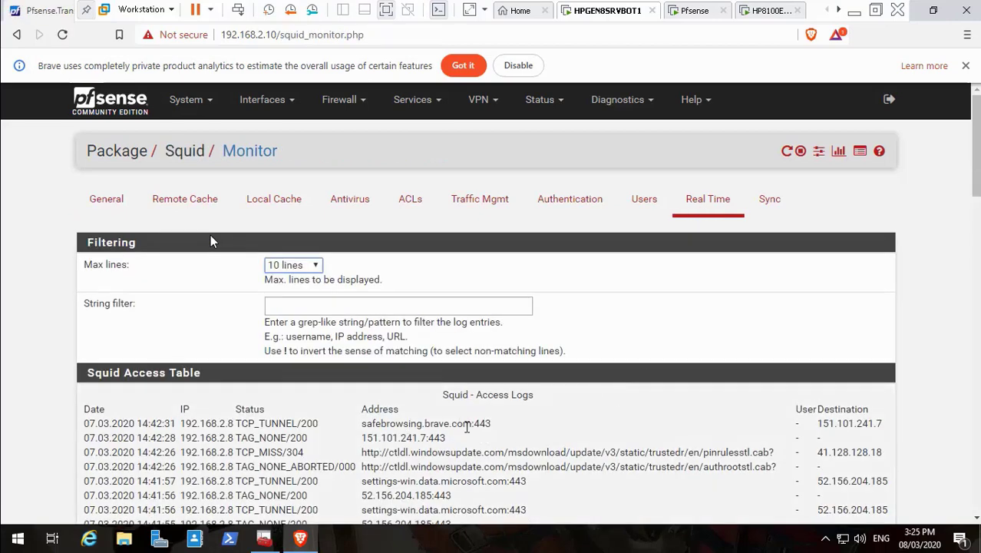
{"action": "left_click", "coordinate": [976, 519]}
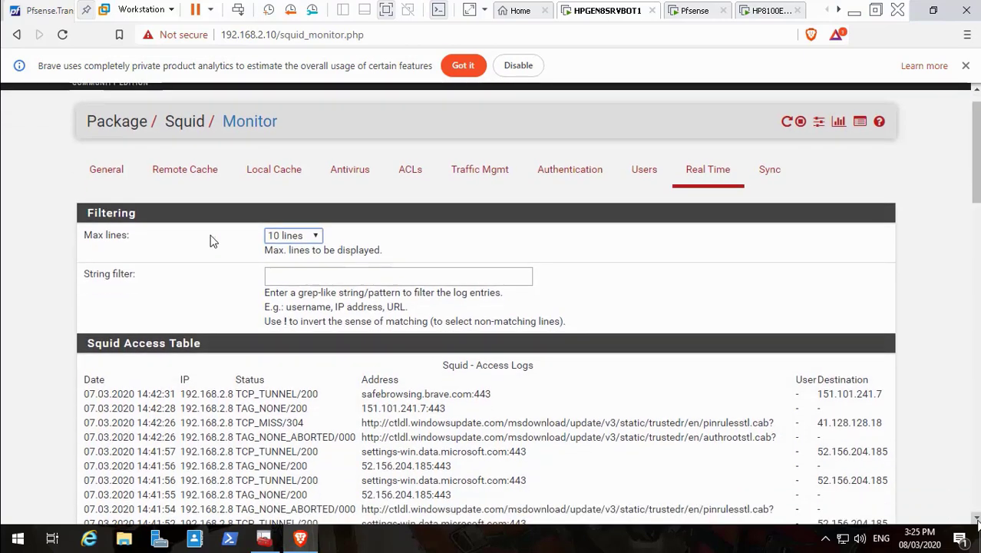
{"action": "scroll", "coordinate": [213, 241], "scroll_direction": "down", "scroll_amount": 2}
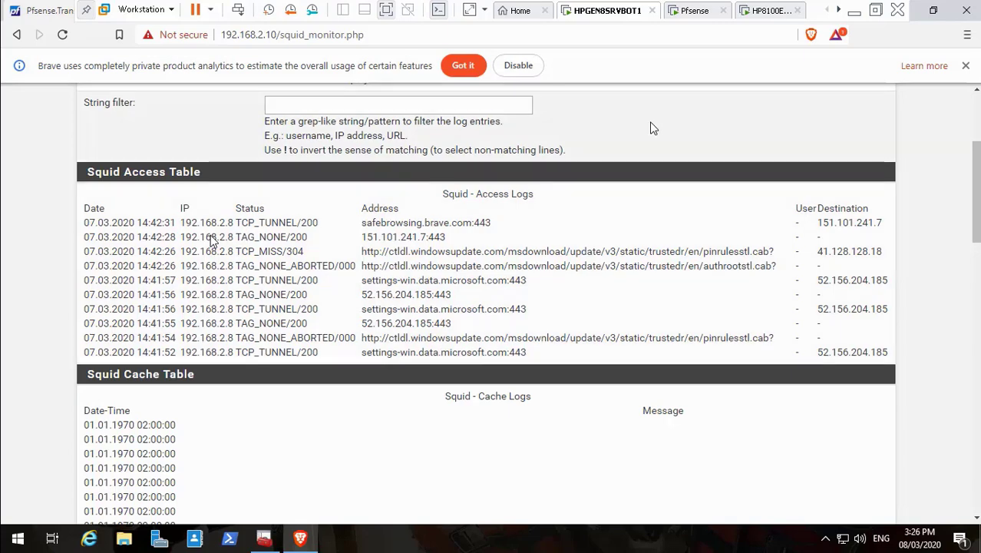
{"action": "left_click", "coordinate": [773, 10]}
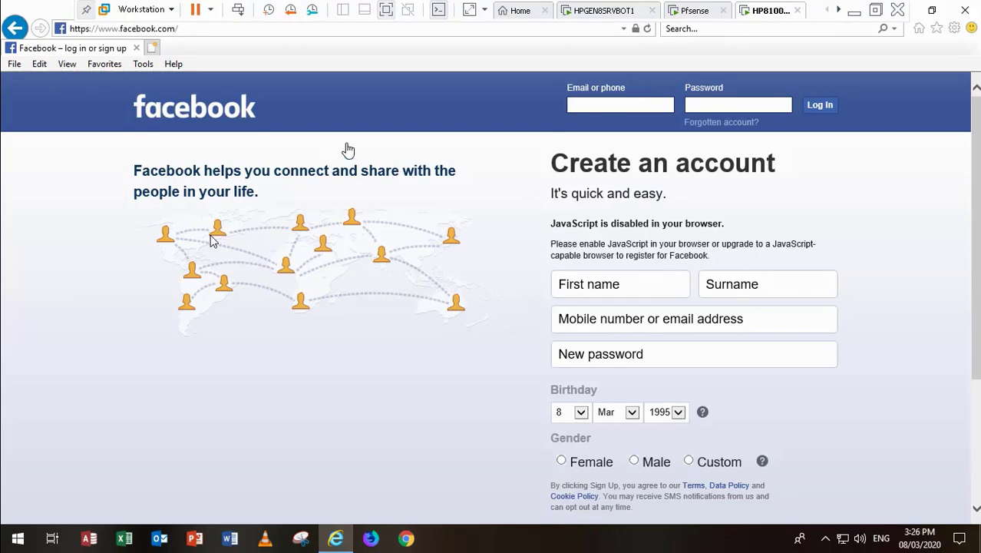
- Close Internet Explorer and start Firefox Nightly from the taskbar on the HP8100E client
{"action": "left_click", "coordinate": [966, 11]}
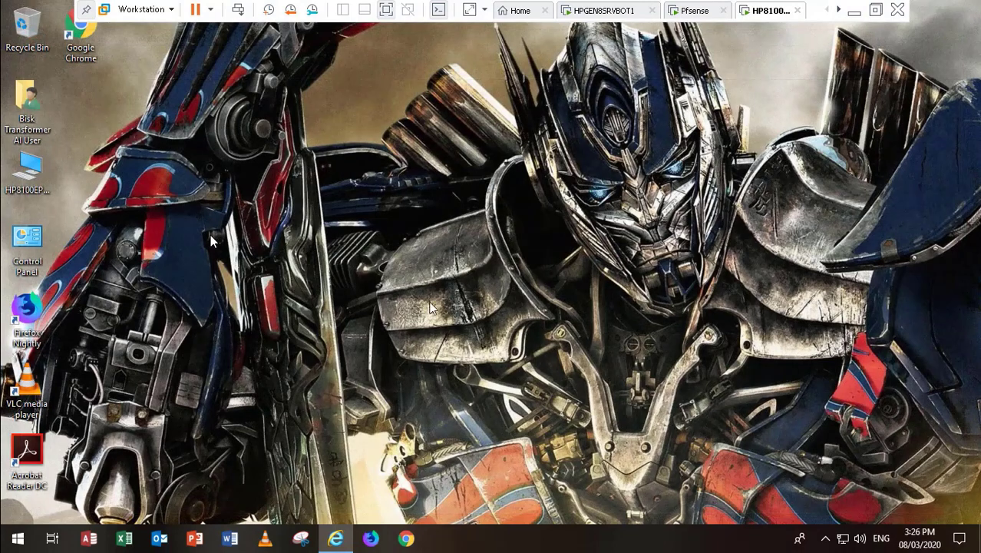
{"action": "left_click", "coordinate": [371, 540]}
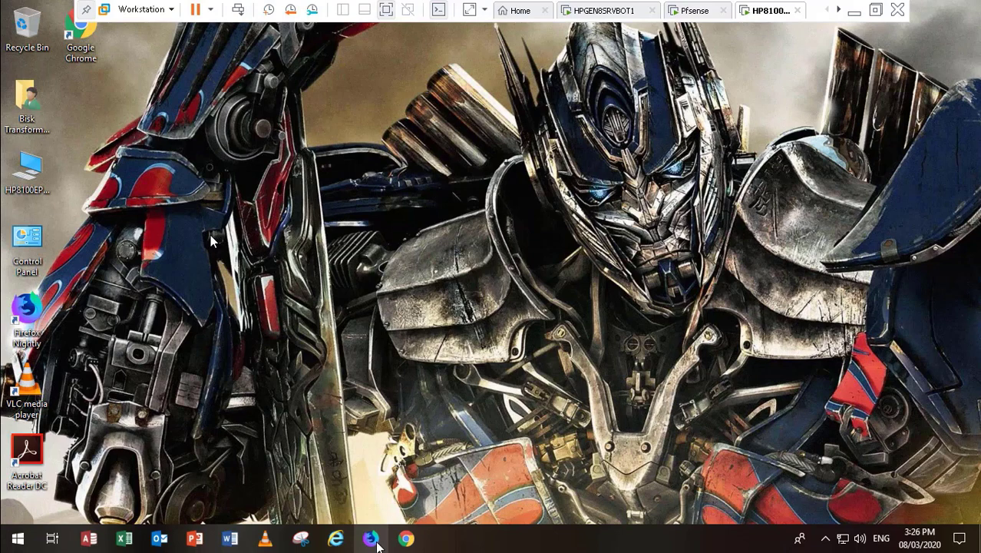
{"action": "left_click", "coordinate": [371, 540]}
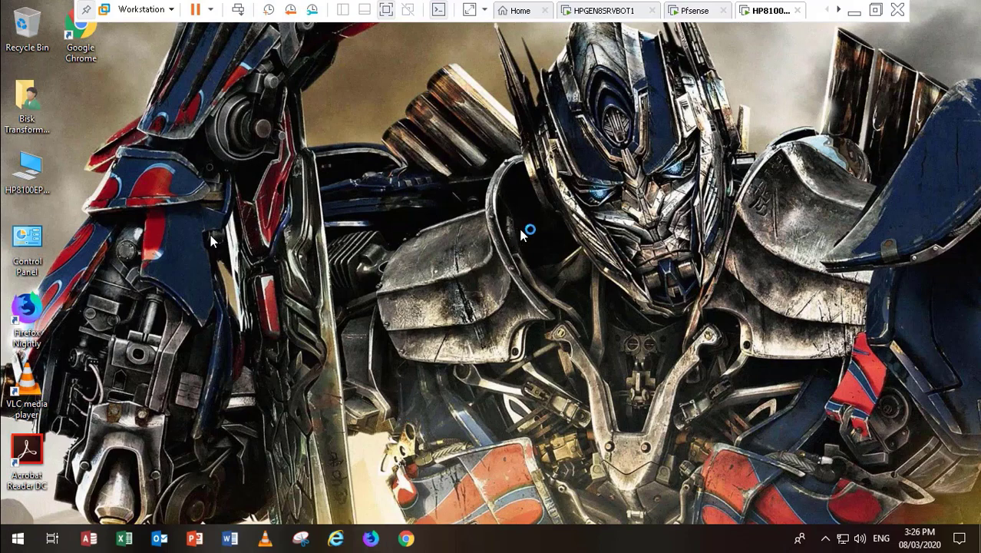
{"action": "left_click", "coordinate": [617, 12]}
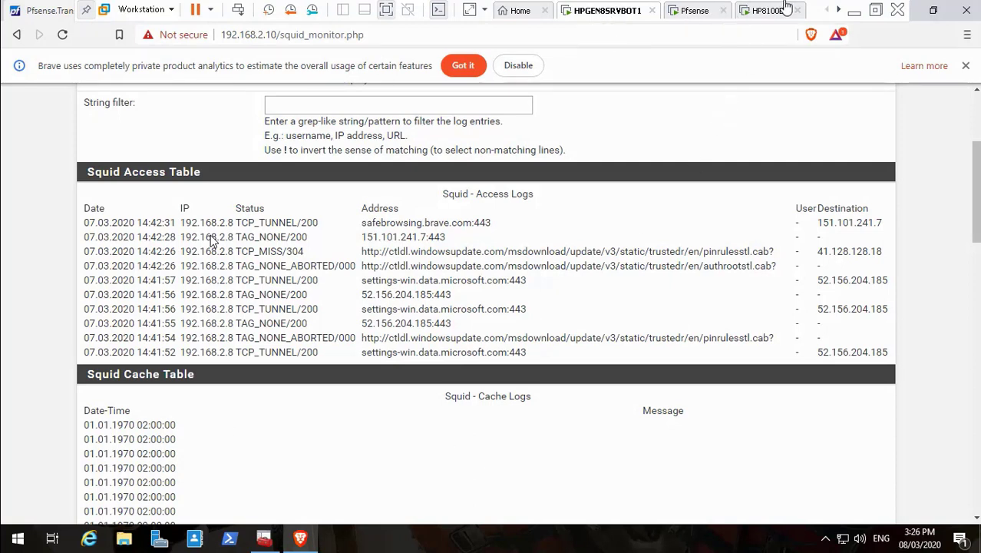
{"action": "left_click", "coordinate": [764, 14]}
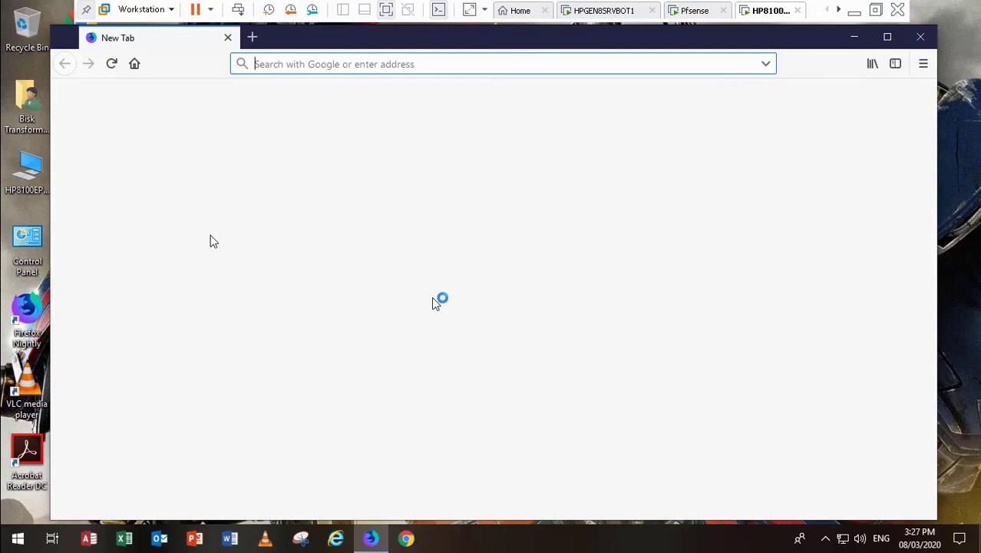
- Go to Firefox Nightly Options, decline the default-browser prompt, and open Network Settings
{"action": "left_click", "coordinate": [924, 65]}
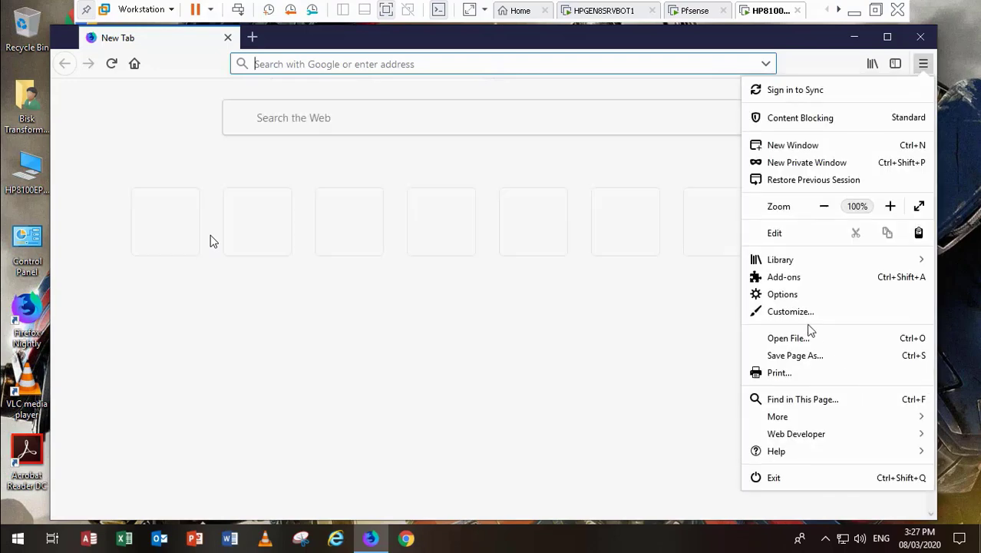
{"action": "left_click", "coordinate": [788, 296]}
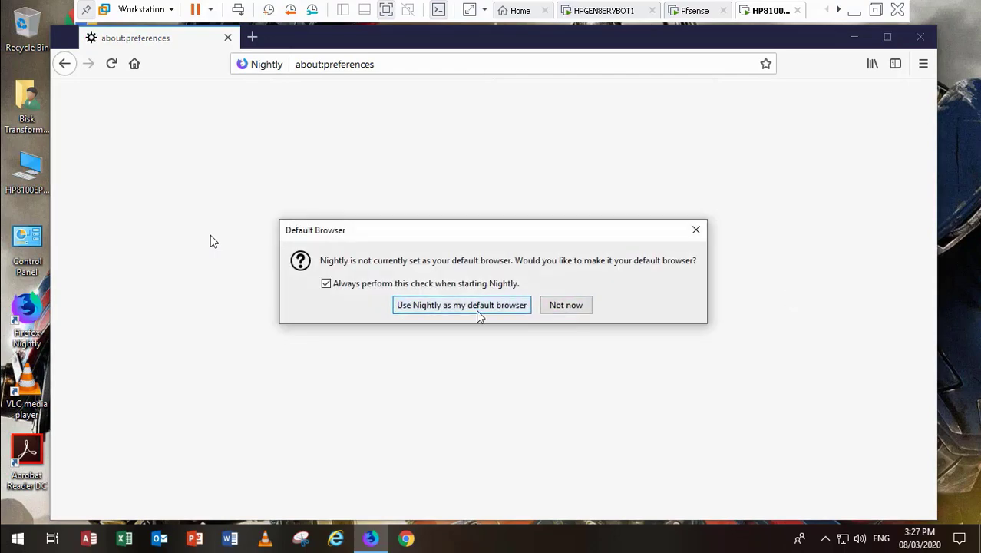
{"action": "left_click", "coordinate": [572, 310]}
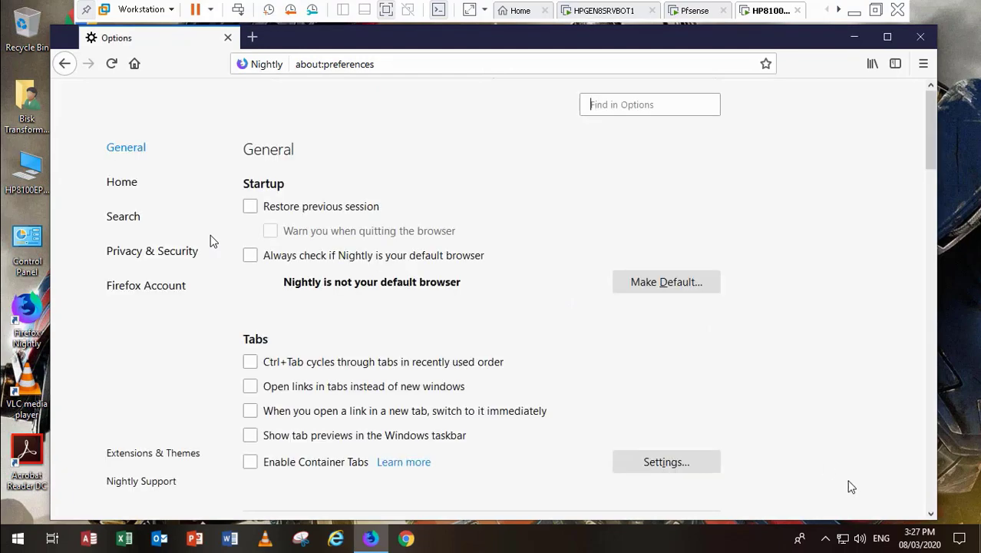
{"action": "left_click", "coordinate": [930, 495]}
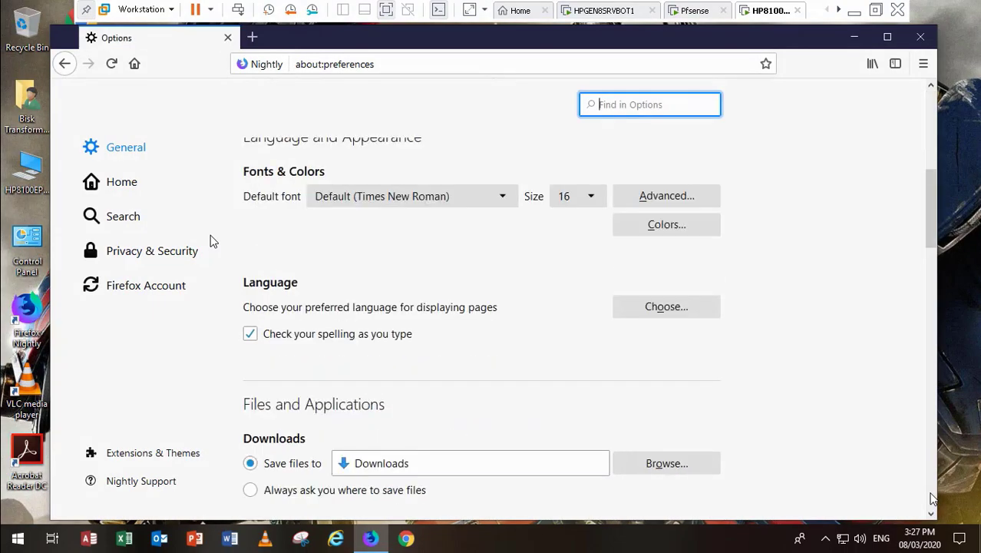
{"action": "left_click", "coordinate": [930, 495]}
{"action": "left_click", "coordinate": [930, 495]}
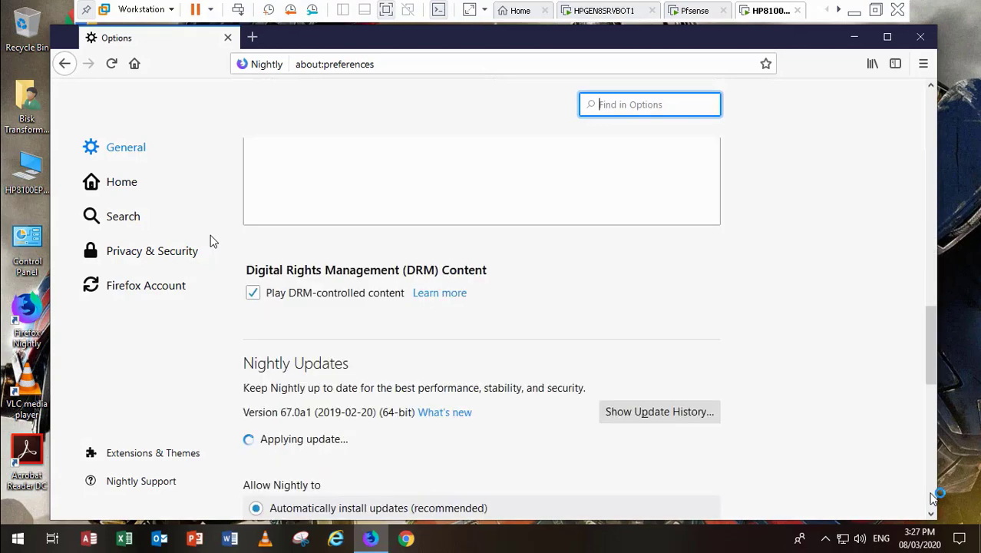
{"action": "left_click", "coordinate": [930, 495]}
{"action": "left_click", "coordinate": [930, 495]}
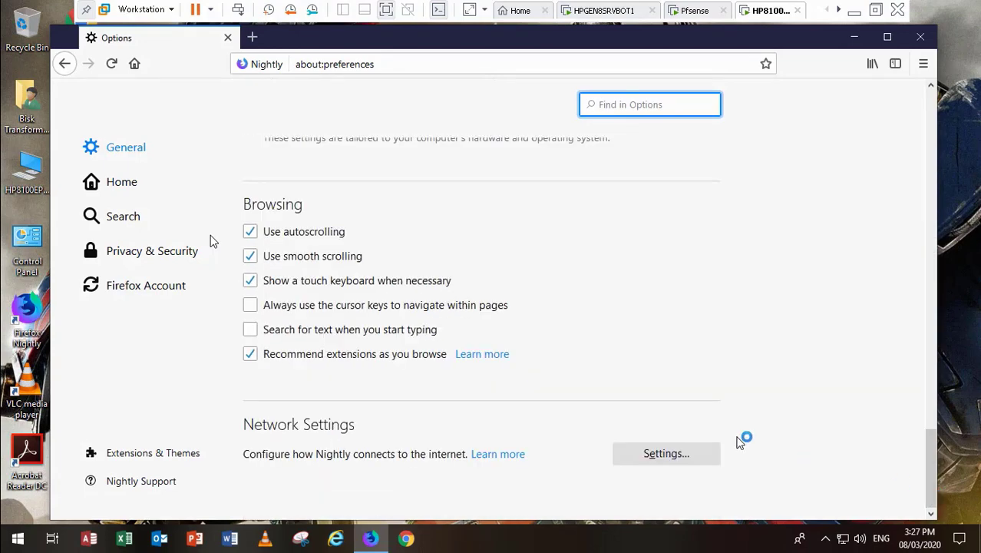
{"action": "left_click", "coordinate": [682, 455]}
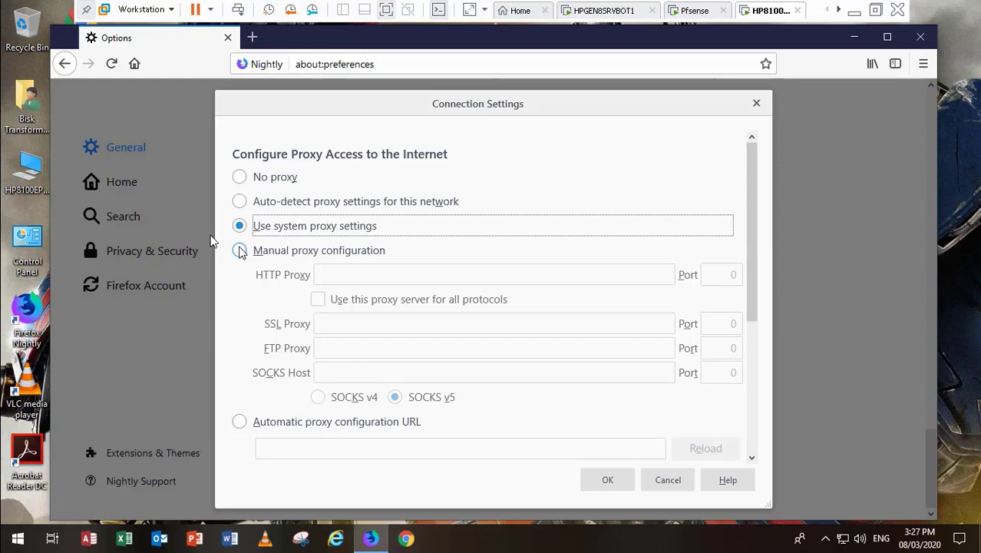
- Configure manual proxy 192.168.2.10 port 3128 for all protocols, save, and close Firefox Nightly
{"action": "left_click", "coordinate": [241, 252]}
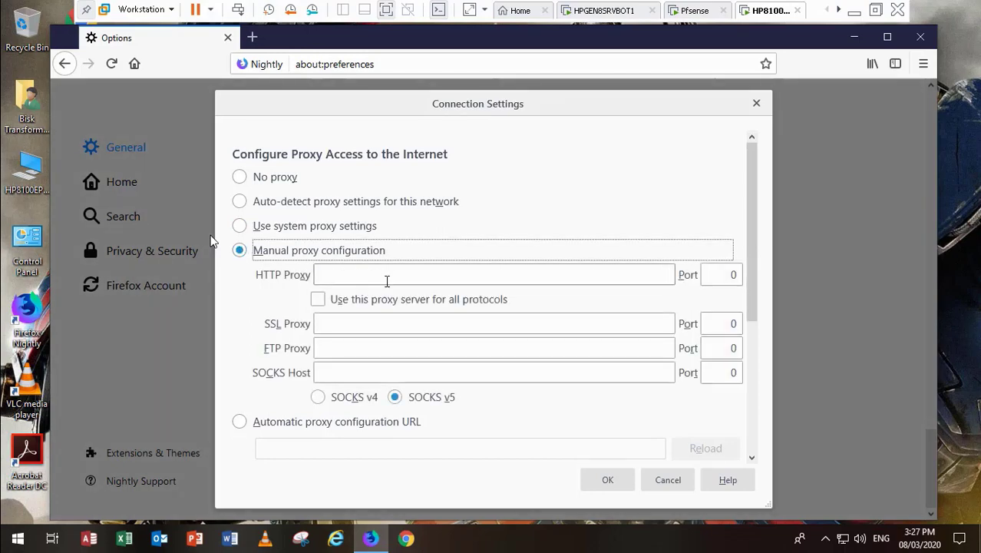
{"action": "left_click", "coordinate": [394, 278]}
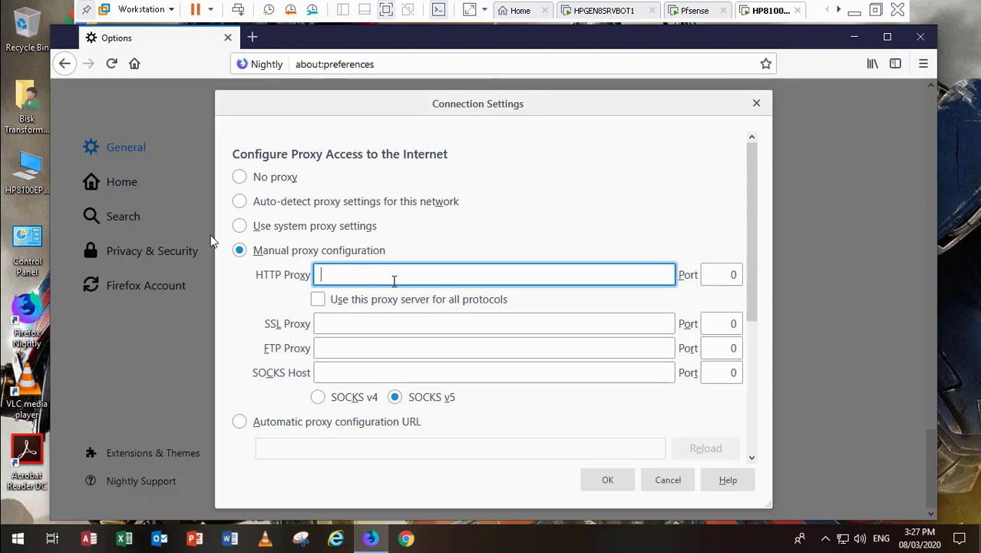
{"action": "type", "text": "192.168.2.10"}
{"action": "double_click", "coordinate": [733, 274]}
{"action": "type", "text": "3128"}
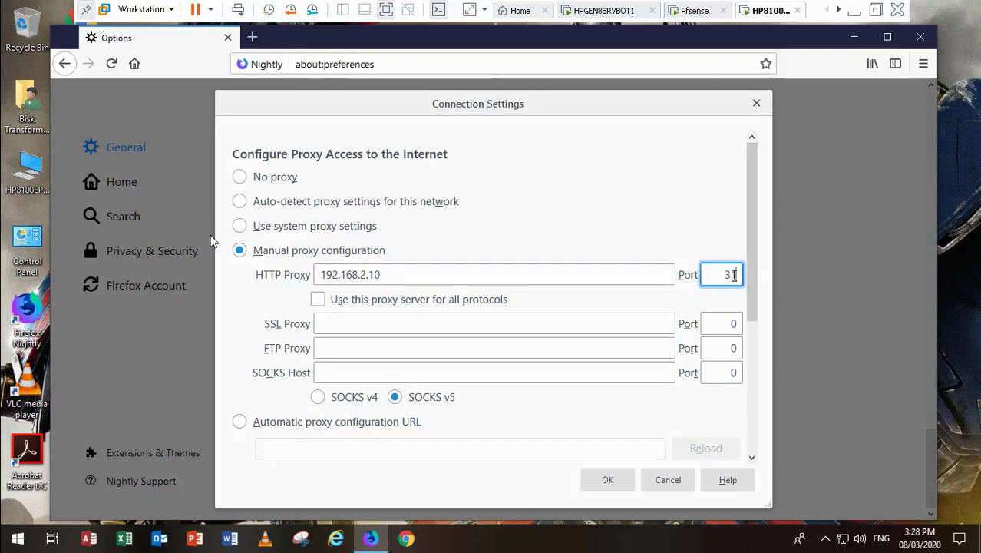
{"action": "left_click", "coordinate": [319, 299]}
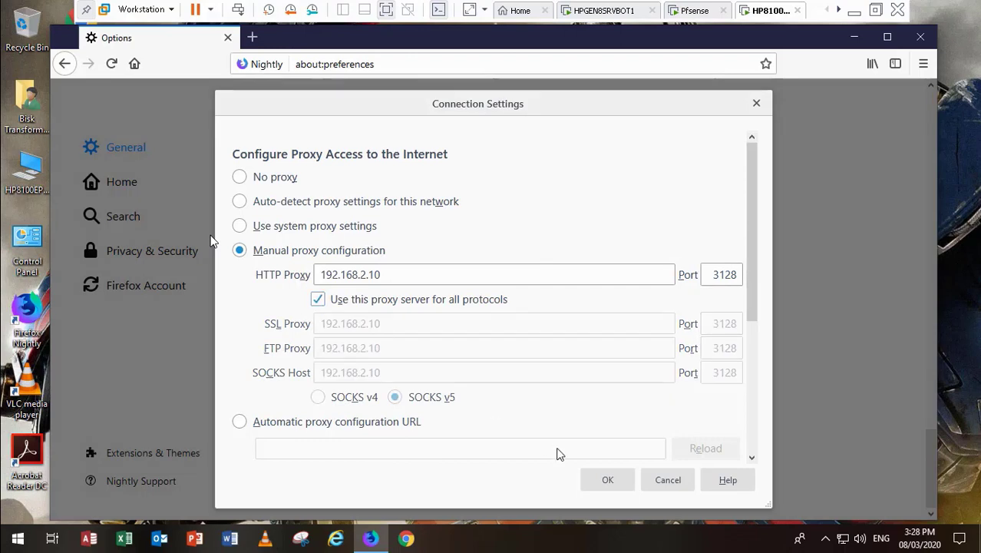
{"action": "left_click", "coordinate": [751, 436]}
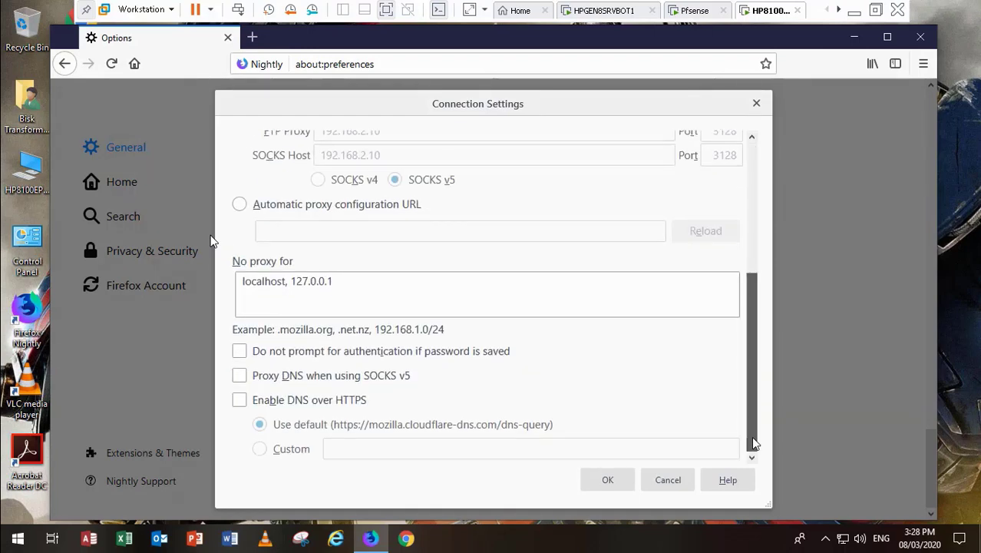
{"action": "left_click", "coordinate": [617, 480]}
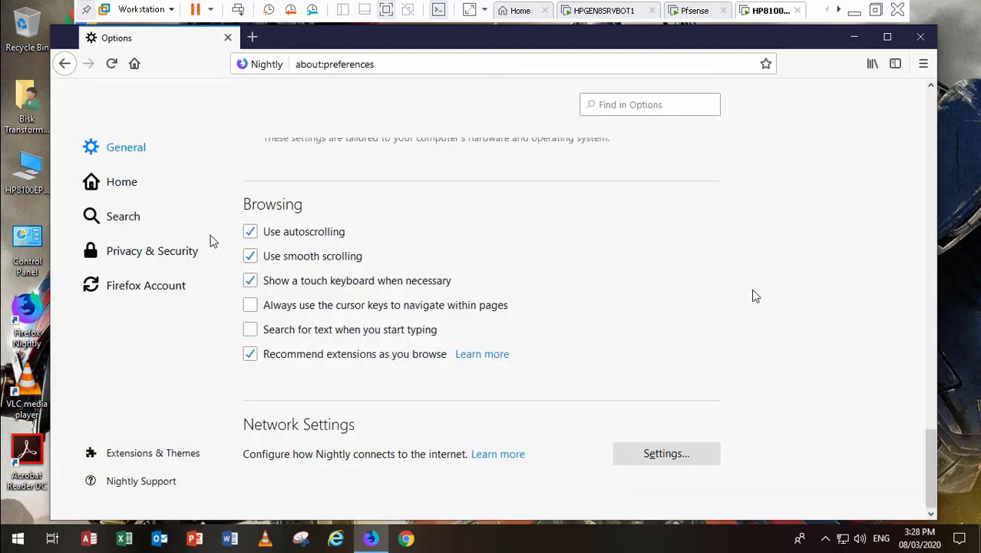
{"action": "left_click", "coordinate": [920, 39]}
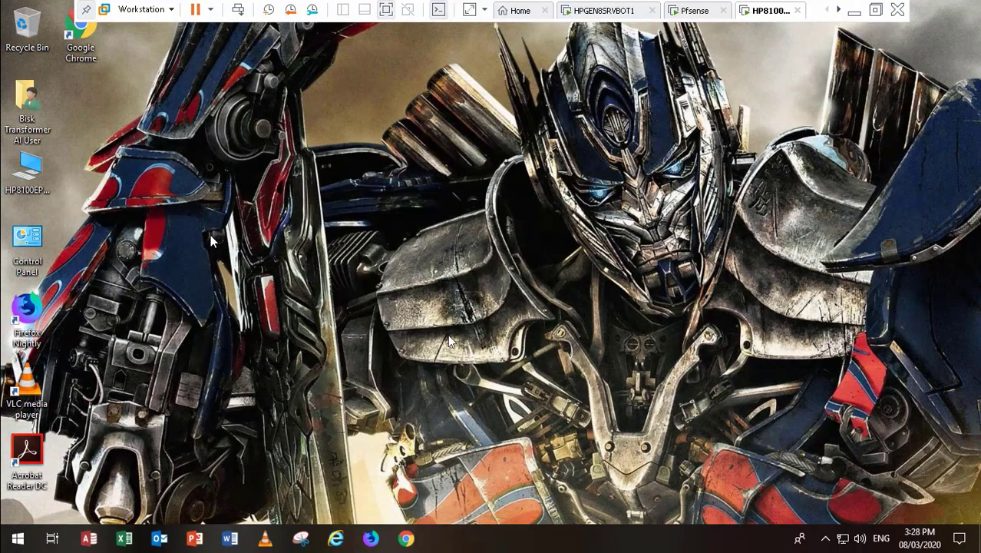
- Exit full screen and pause Video72.mp4 at 00:50:56
{"action": "left_click", "coordinate": [370, 539]}
{"action": "double_click", "coordinate": [223, 309]}
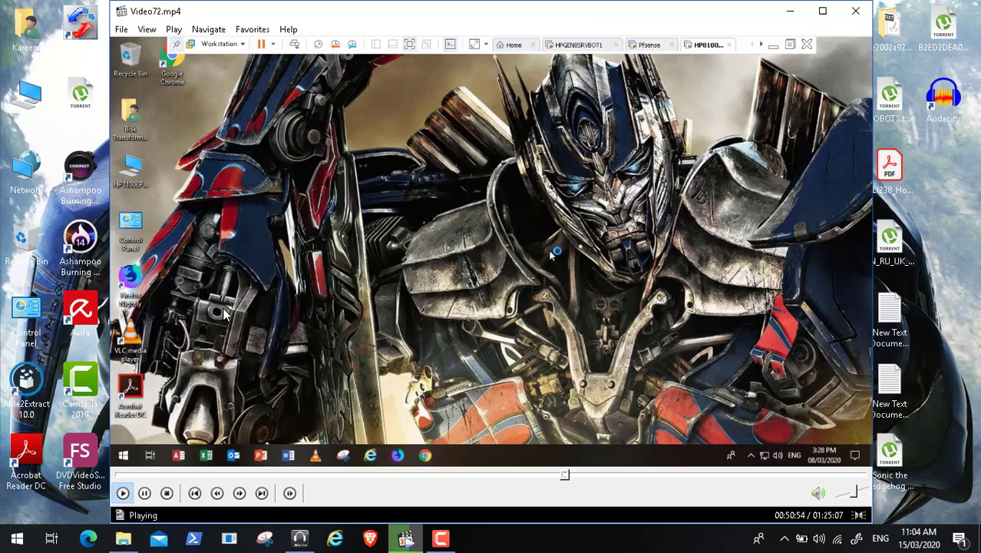
{"action": "left_click", "coordinate": [144, 494]}
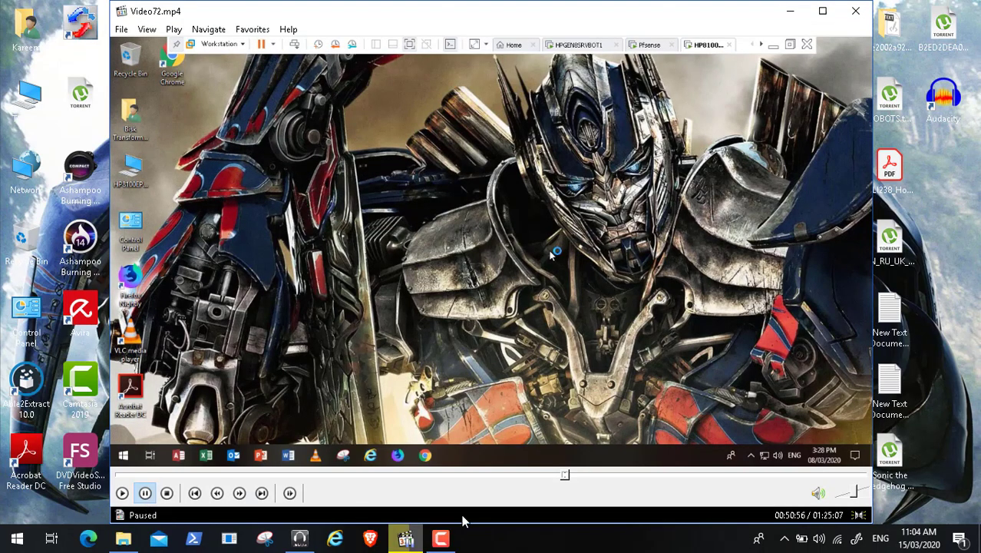
- Resume the screen recording and Video72.mp4 playback, switching the player to full screen
{"action": "left_click", "coordinate": [442, 539]}
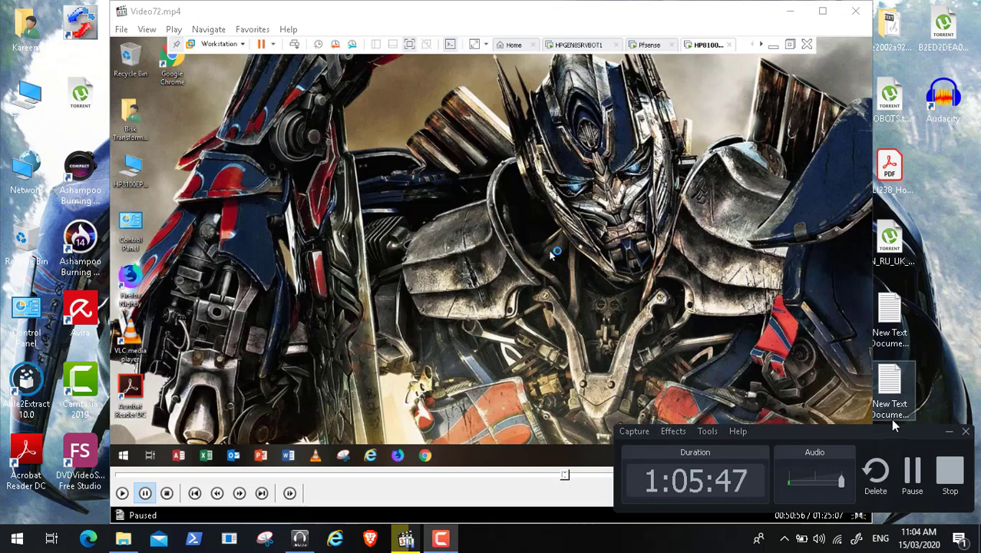
{"action": "left_click", "coordinate": [913, 473]}
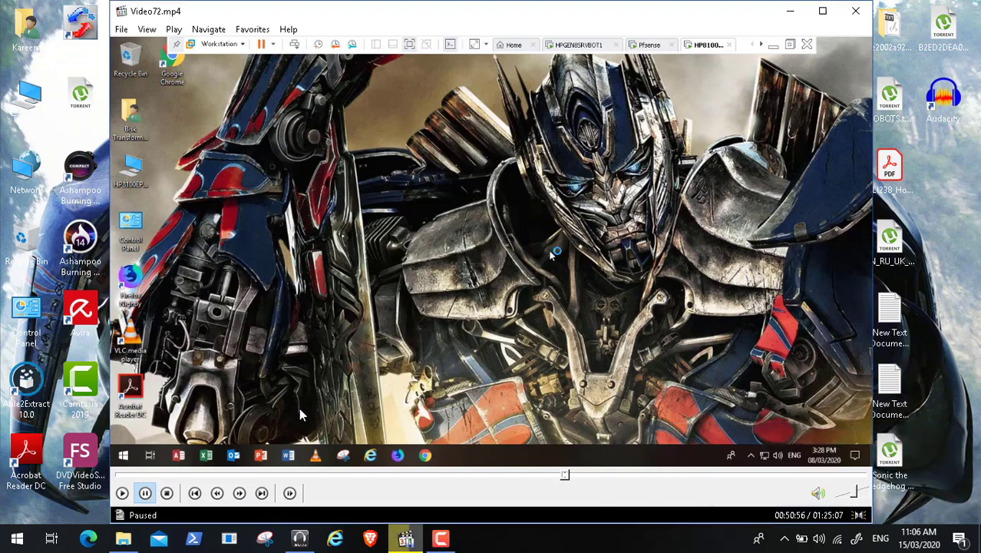
{"action": "left_click", "coordinate": [123, 493]}
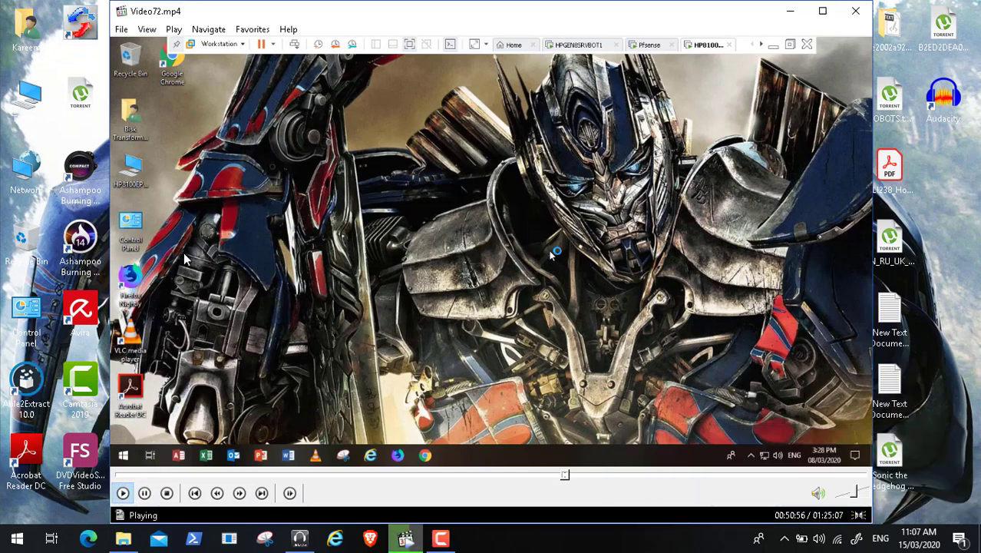
{"action": "left_click", "coordinate": [147, 30]}
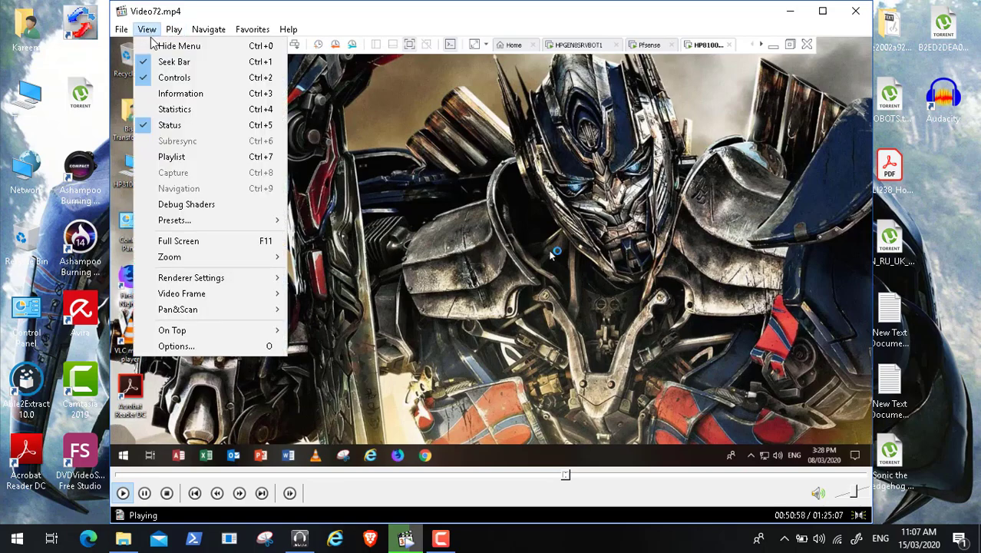
{"action": "left_click", "coordinate": [218, 242]}
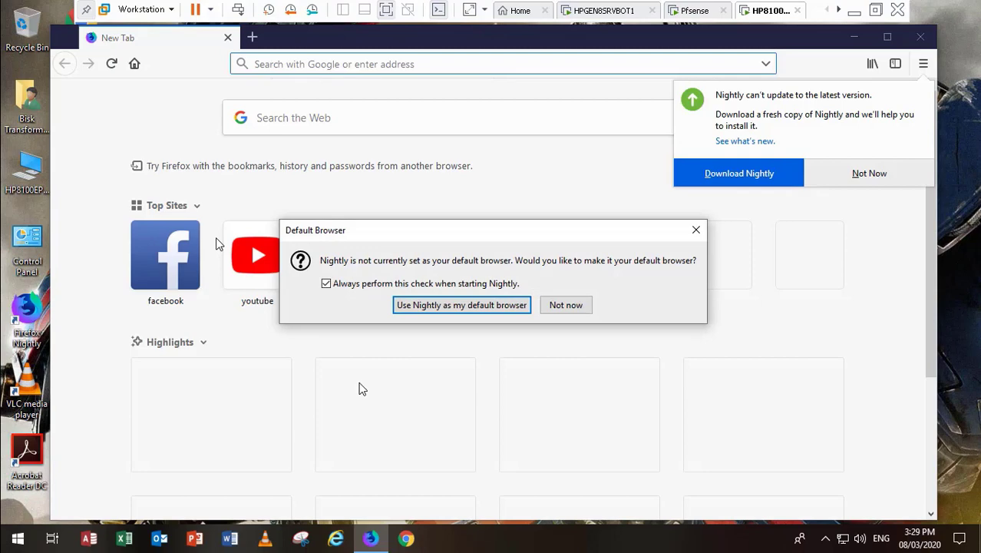
- Choose 'Not now' on Nightly's default-browser prompt and 'Not Now' on the update notice
{"action": "left_click", "coordinate": [868, 172]}
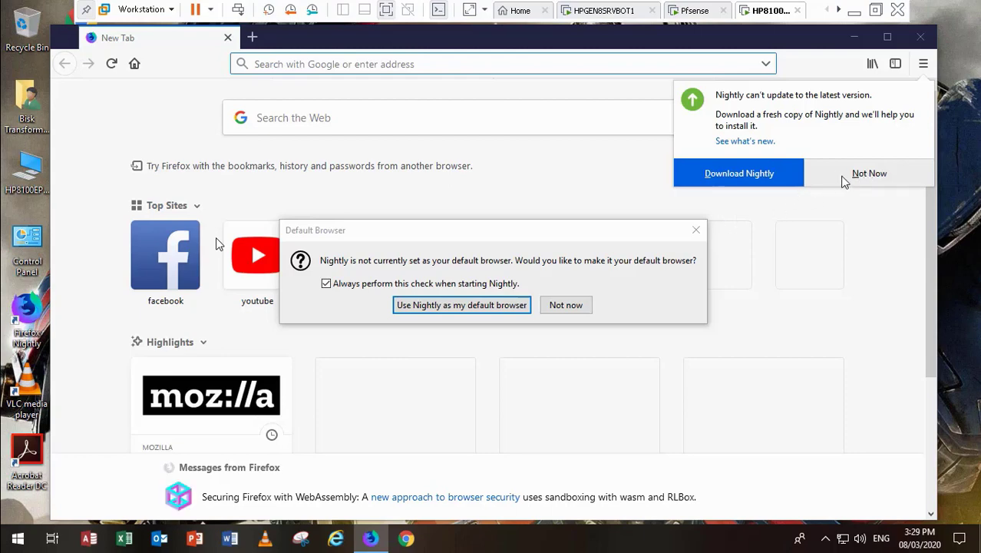
{"action": "left_click", "coordinate": [582, 305]}
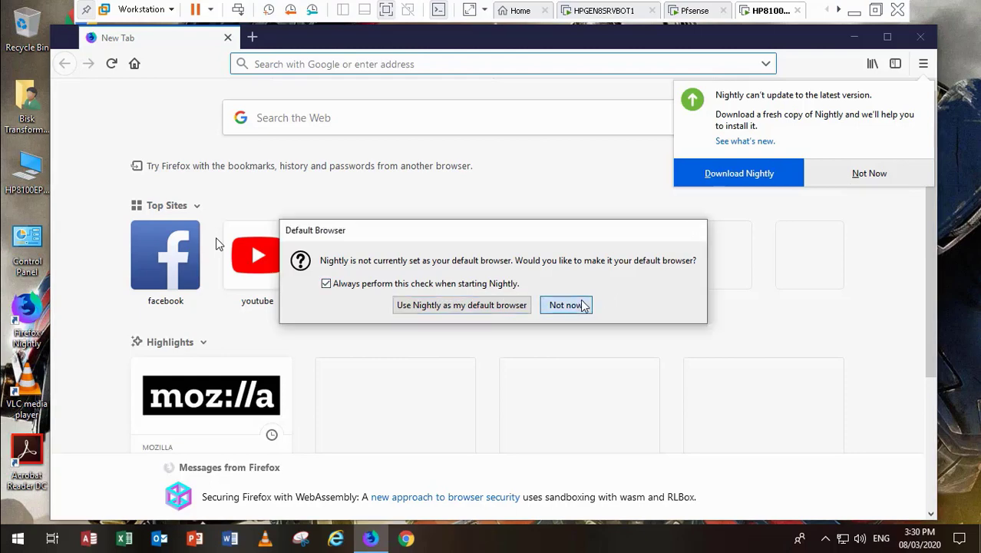
{"action": "left_click", "coordinate": [858, 175]}
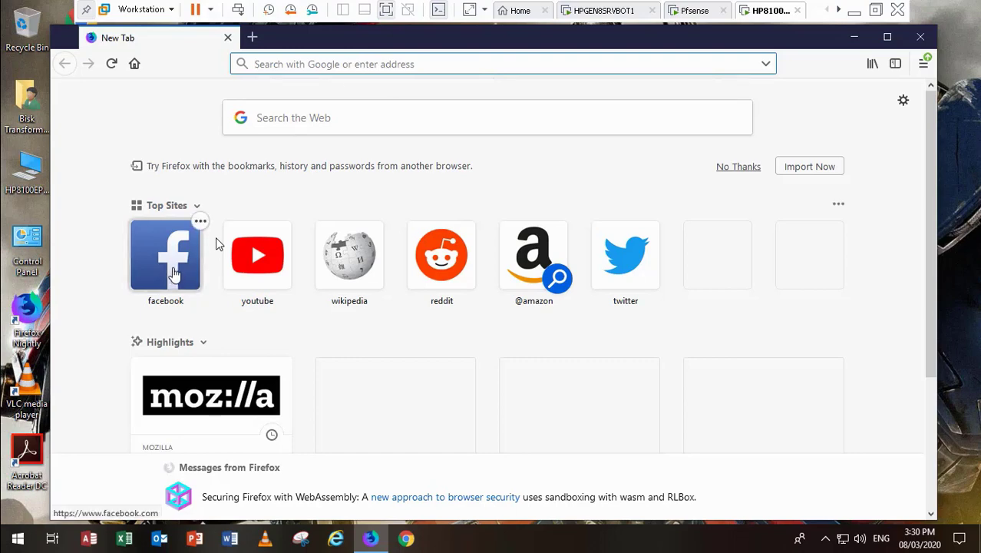
- Open the facebook Top Sites tile, which fails with SSL_ERROR_RX_RECORD_TOO_LONG, then resume the video
{"action": "left_click", "coordinate": [175, 275]}
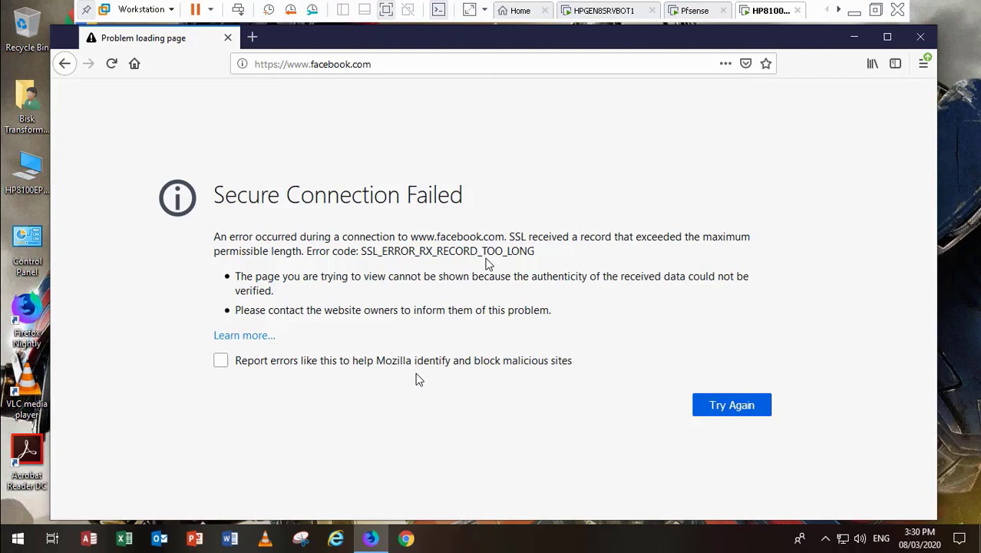
{"action": "mouse_move", "coordinate": [67, 523]}
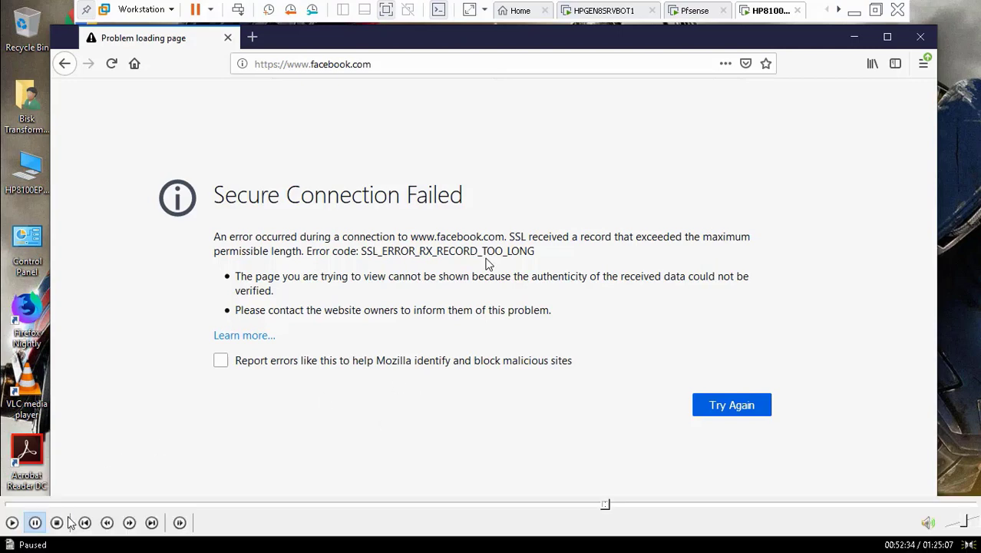
{"action": "left_click", "coordinate": [12, 524]}
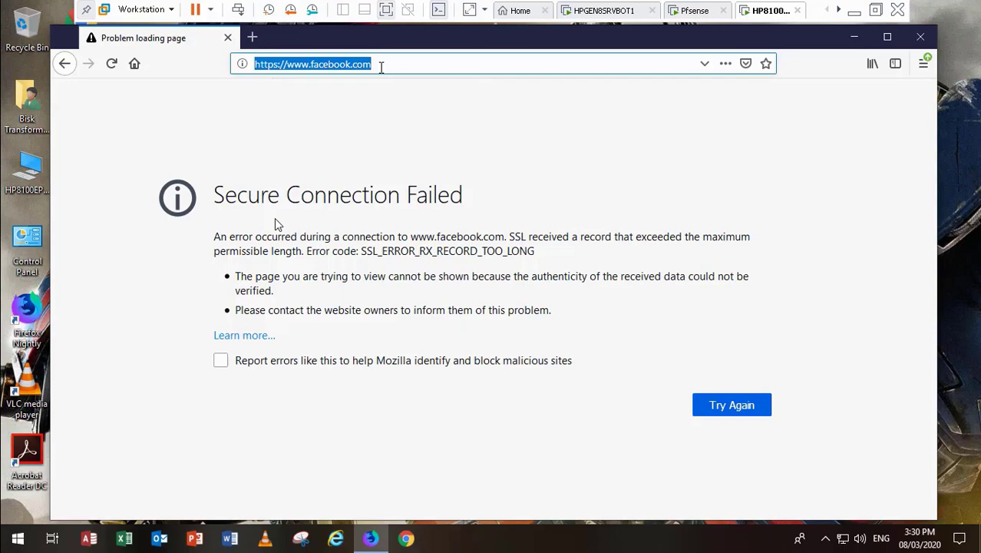
{"action": "key", "text": "BackSpace"}
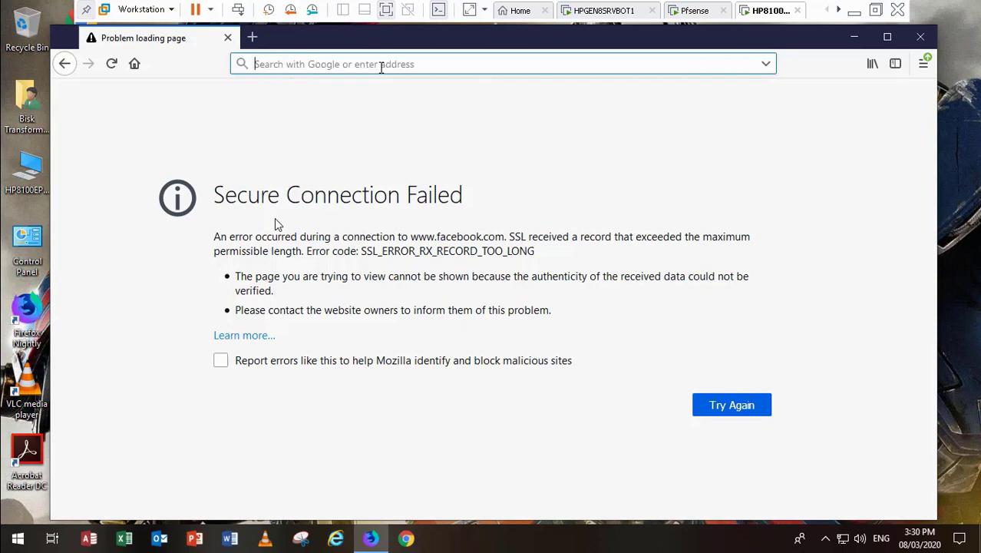
{"action": "type", "text": "www.c"}
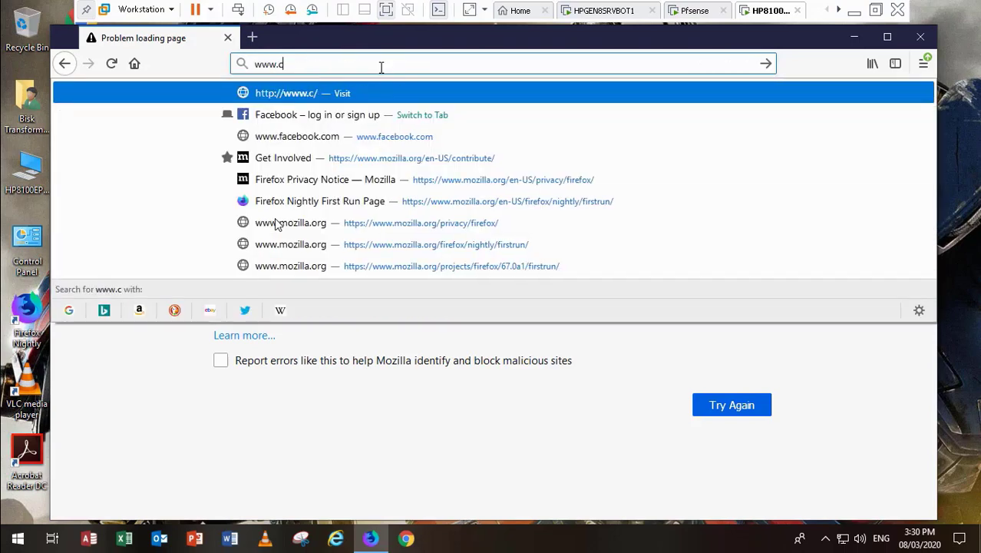
{"action": "type", "text": "nn"}
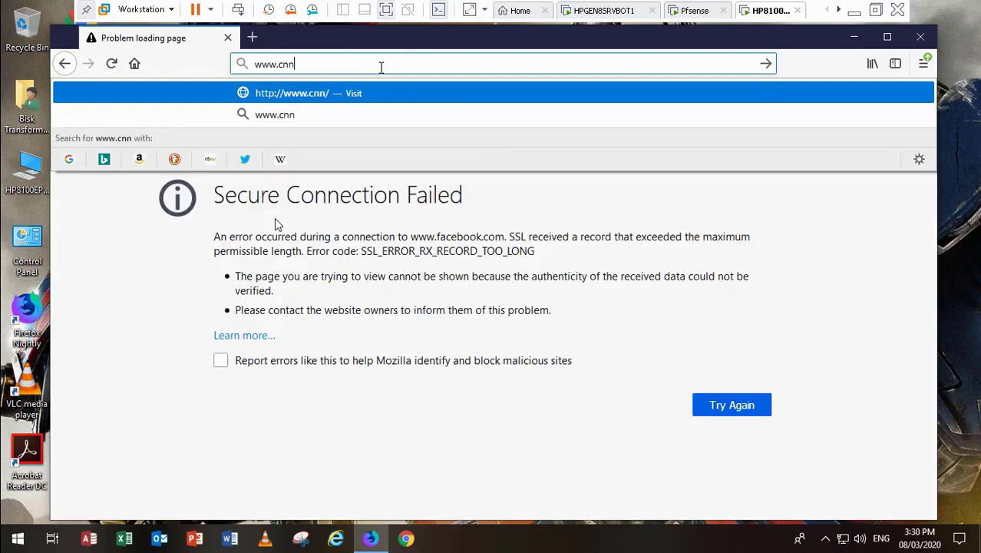
{"action": "type", "text": ".com"}
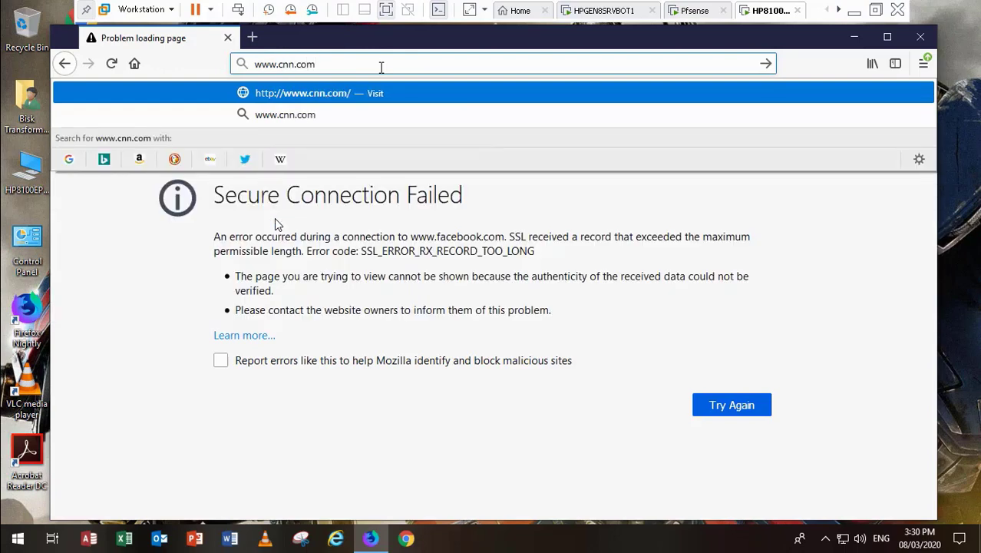
{"action": "key", "text": "Return"}
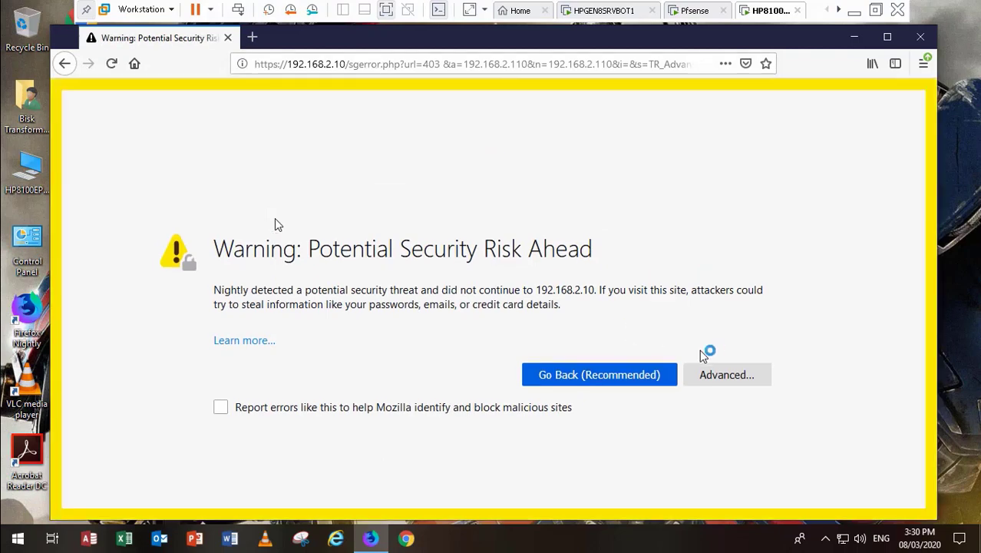
{"action": "left_click", "coordinate": [721, 375]}
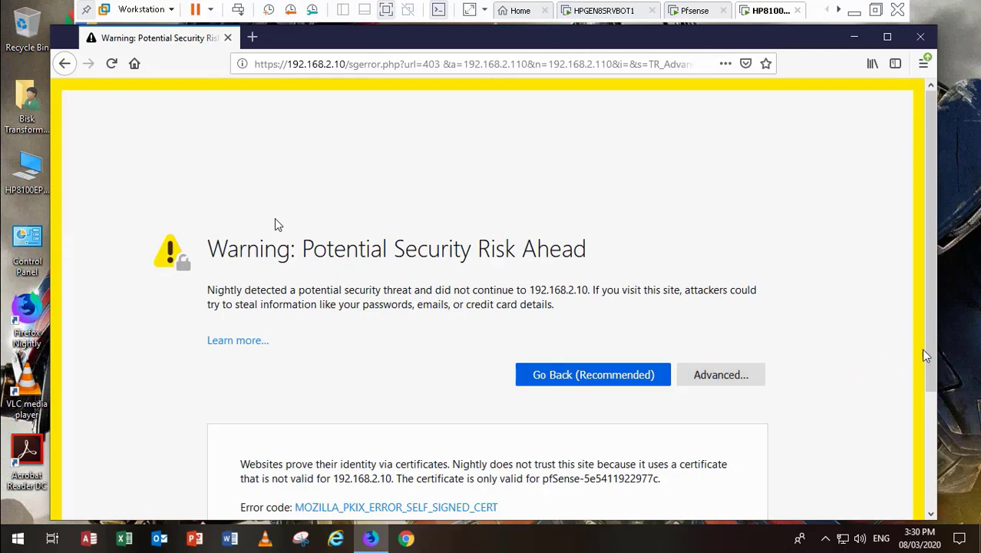
{"action": "left_click_drag", "start_coordinate": [930, 343], "coordinate": [918, 496]}
{"action": "left_click", "coordinate": [649, 432]}
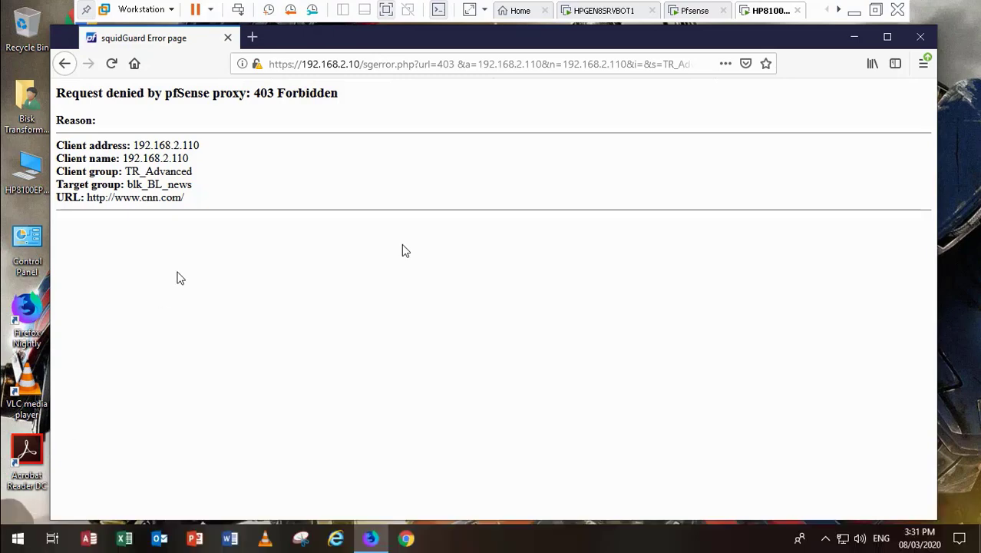
- Load bbc.com to see its blk_BL_news 403 block page, then clear the address bar
{"action": "left_click", "coordinate": [463, 68]}
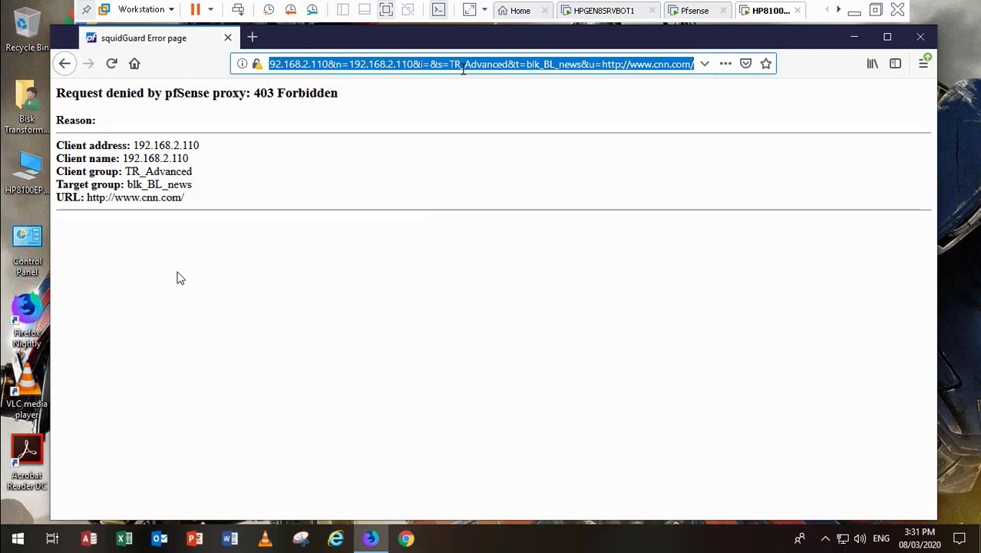
{"action": "type", "text": "bb"}
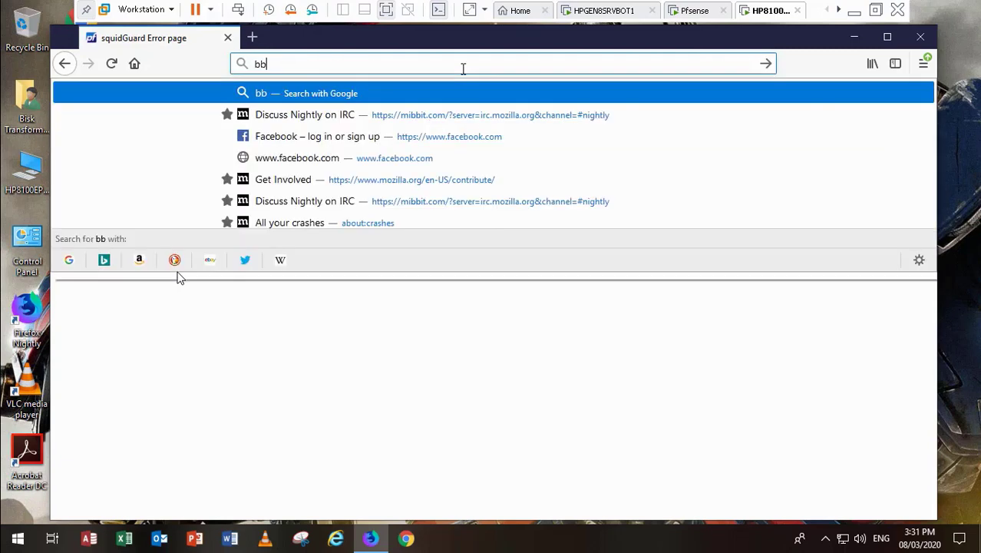
{"action": "type", "text": "c.c"}
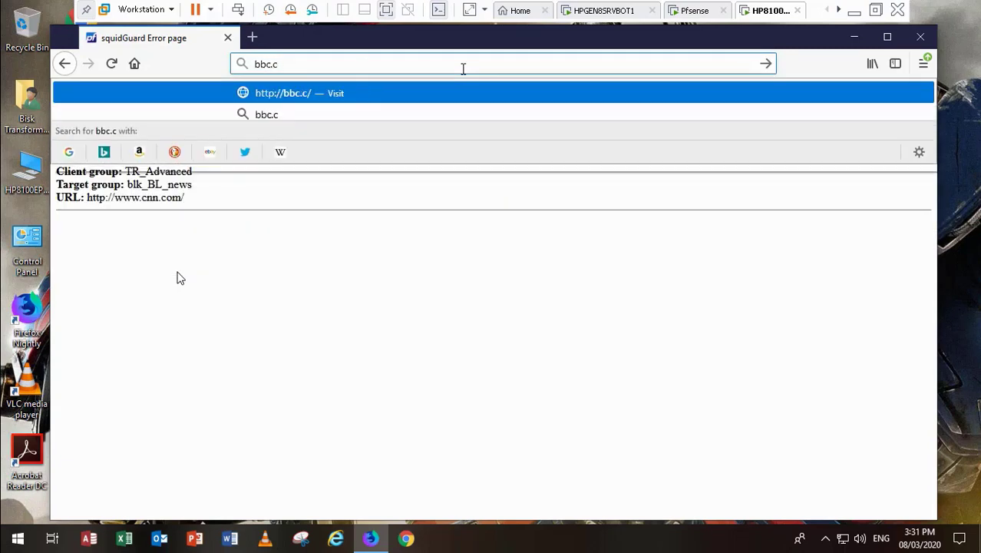
{"action": "type", "text": "om"}
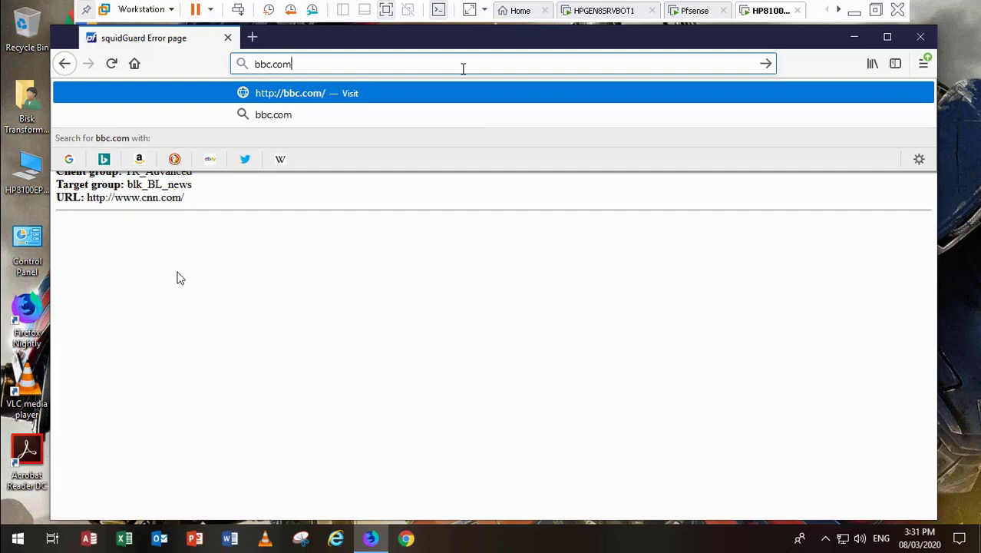
{"action": "key", "text": "Return"}
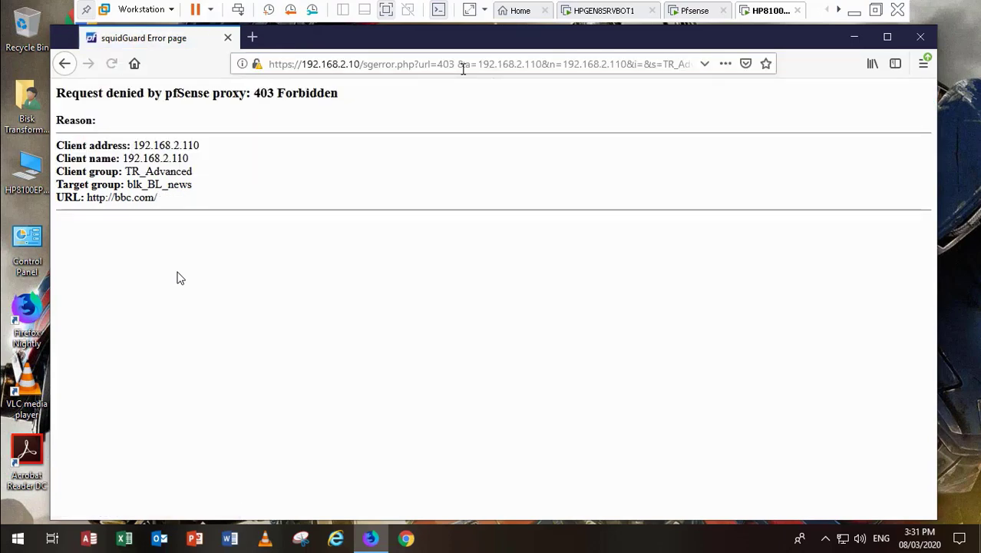
{"action": "left_click", "coordinate": [463, 69]}
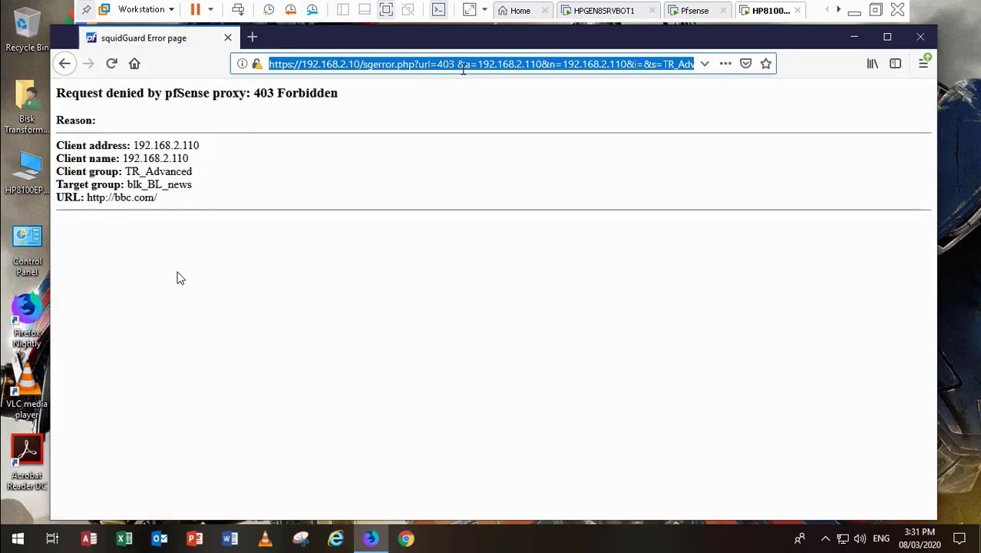
{"action": "key", "text": "BackSpace"}
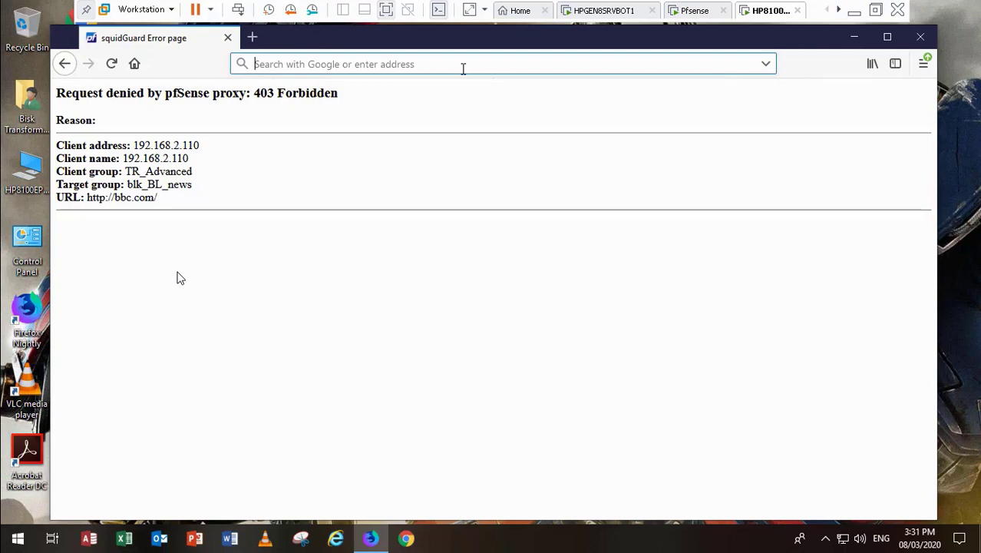
- Switch to Active Directory Users and Computers on the server virtual machine
{"action": "left_click", "coordinate": [607, 13]}
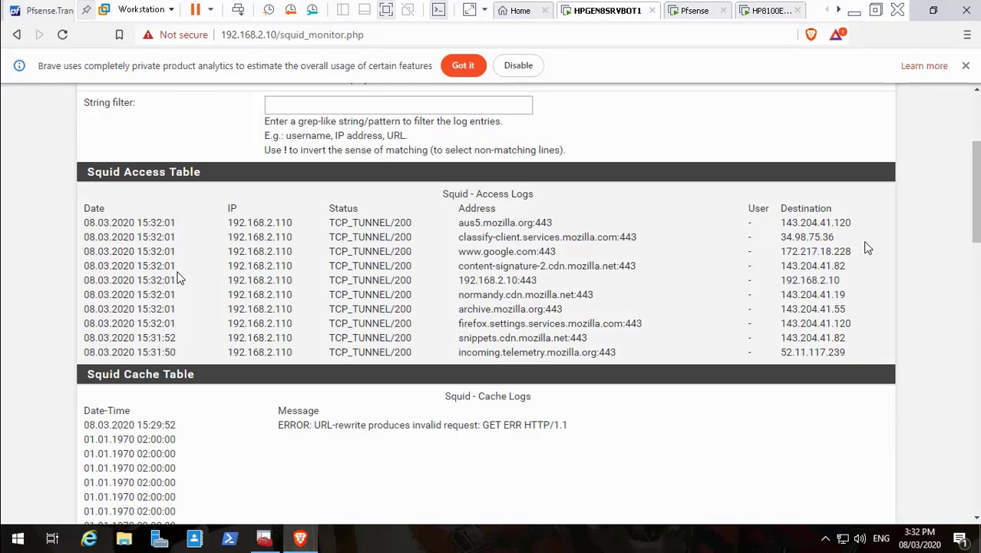
{"action": "left_click", "coordinate": [977, 116]}
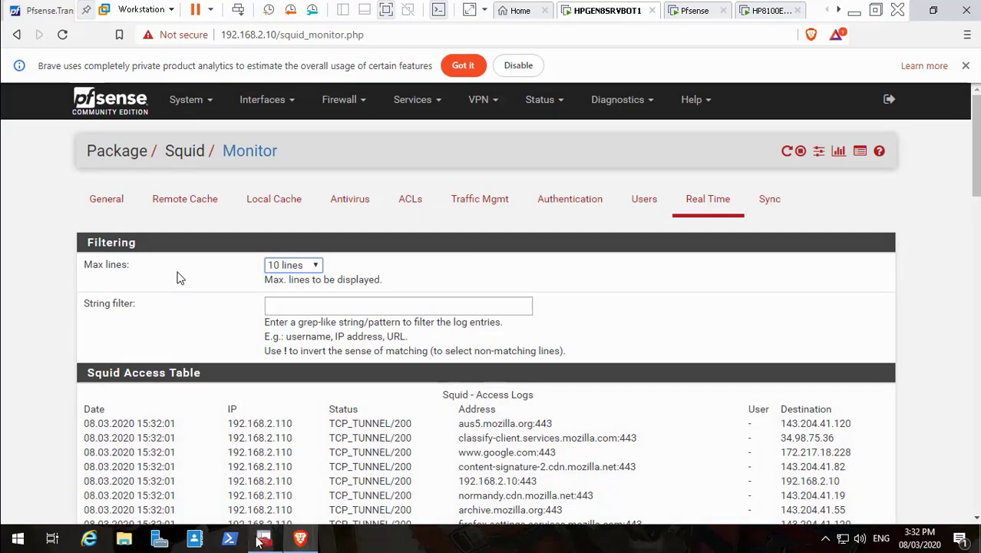
{"action": "left_click", "coordinate": [263, 538]}
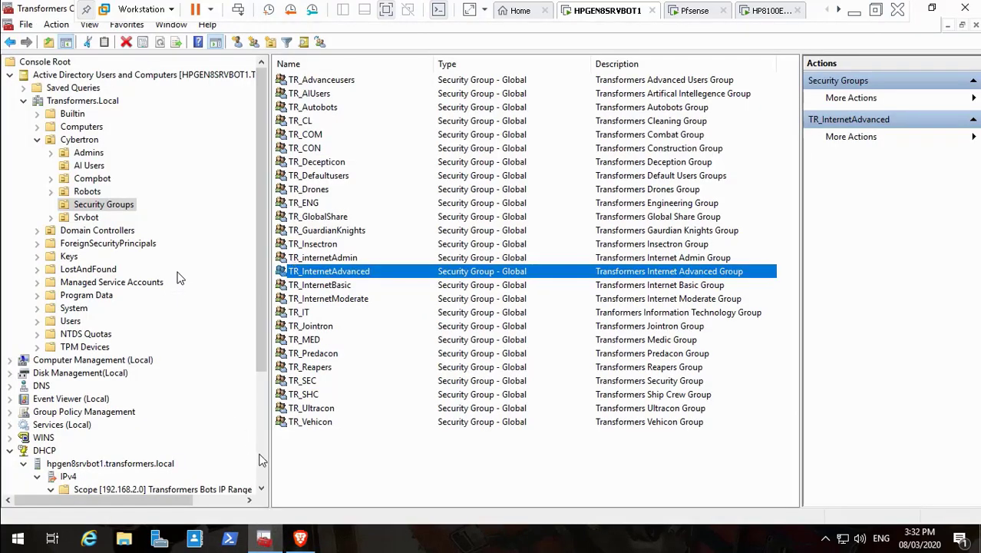
{"action": "left_click", "coordinate": [261, 476]}
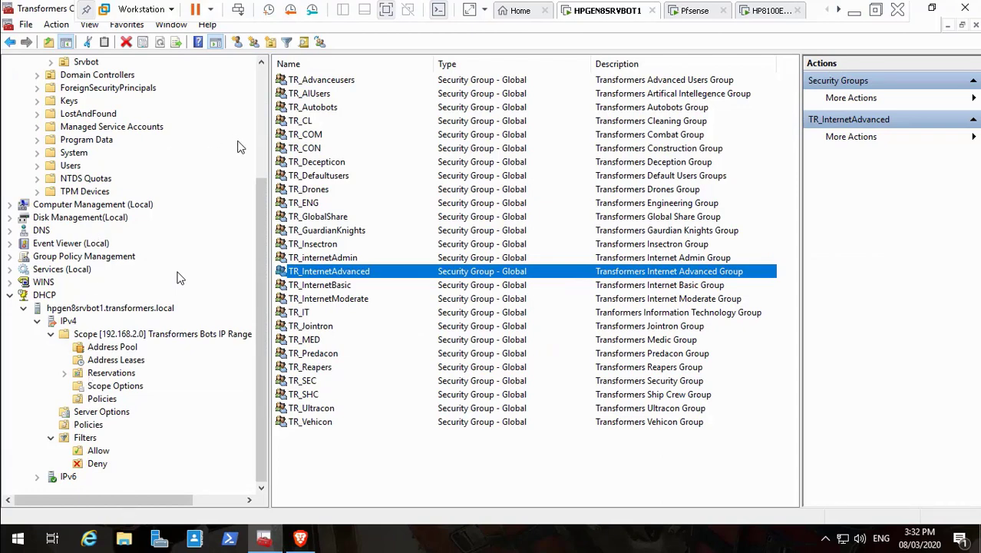
- Expand Transformers.Local > Cybertron > Compbot and open the WSUS Policy GPO for editing
{"action": "left_click", "coordinate": [10, 257]}
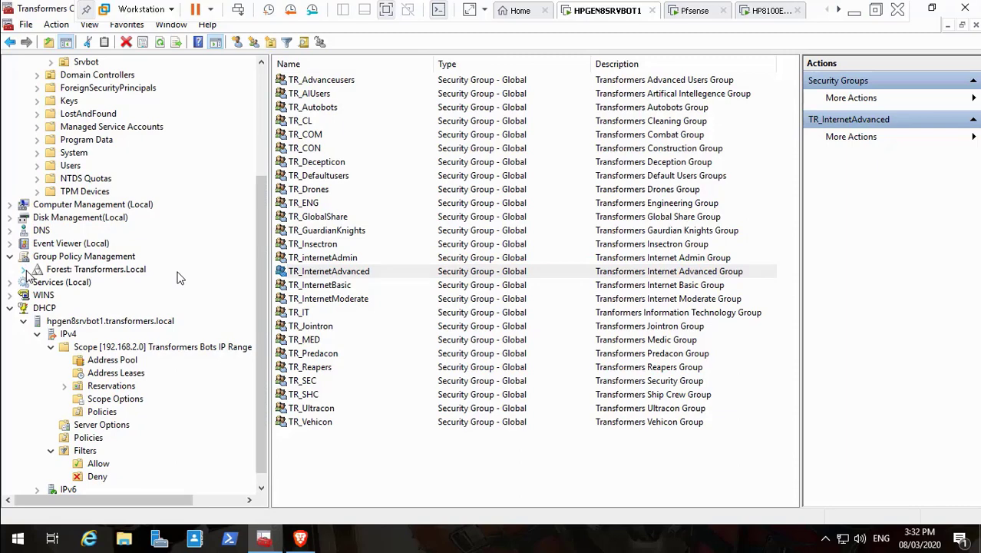
{"action": "left_click", "coordinate": [23, 270]}
{"action": "left_click", "coordinate": [37, 282]}
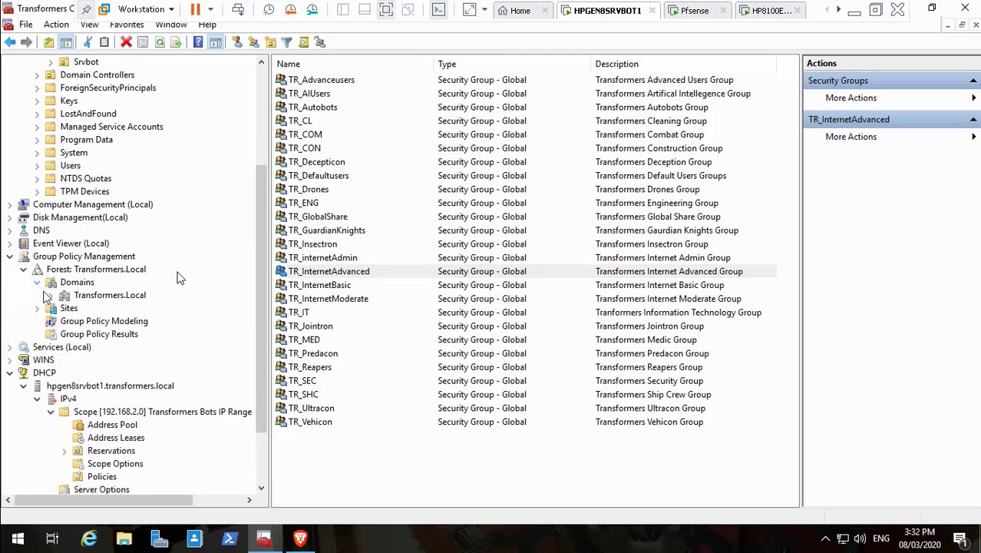
{"action": "left_click", "coordinate": [50, 296]}
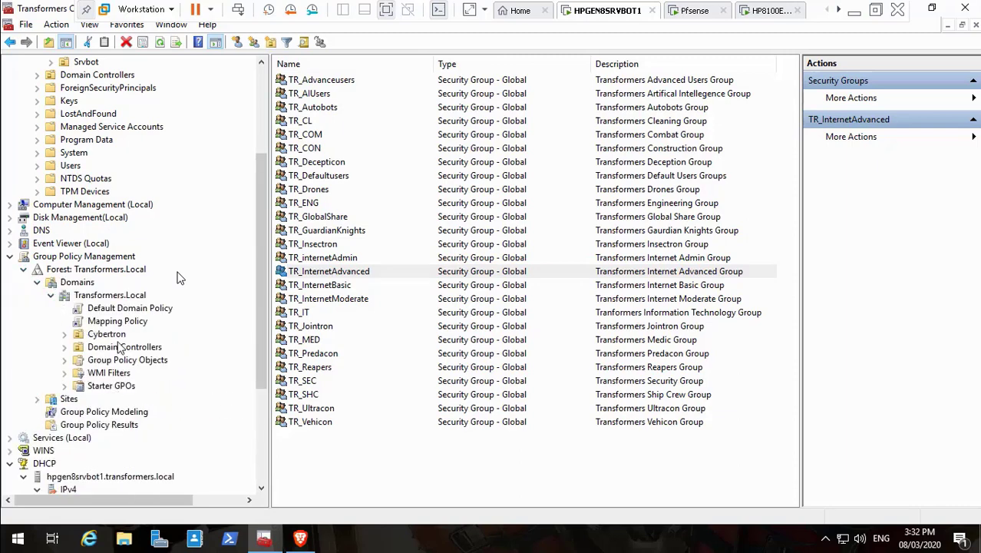
{"action": "left_click", "coordinate": [64, 334]}
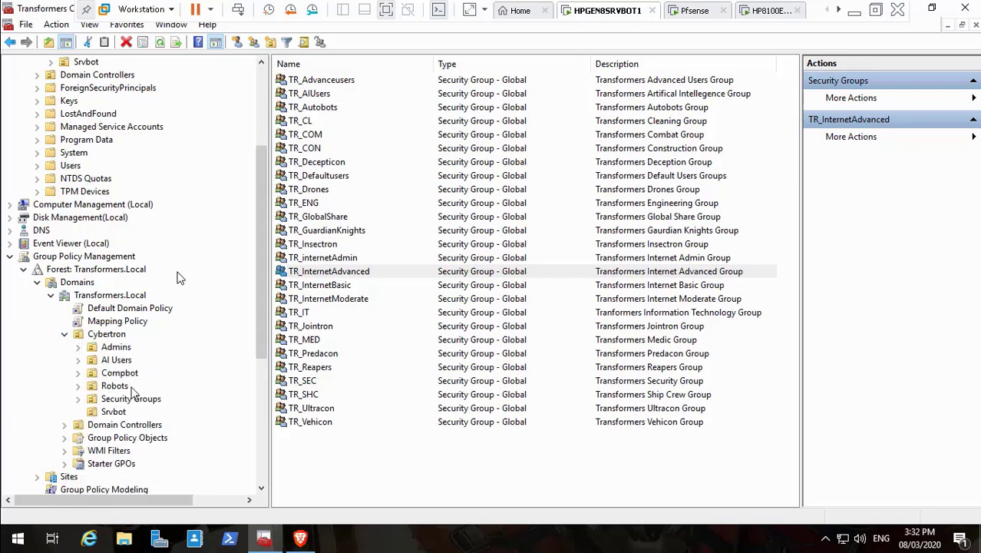
{"action": "left_click", "coordinate": [79, 373]}
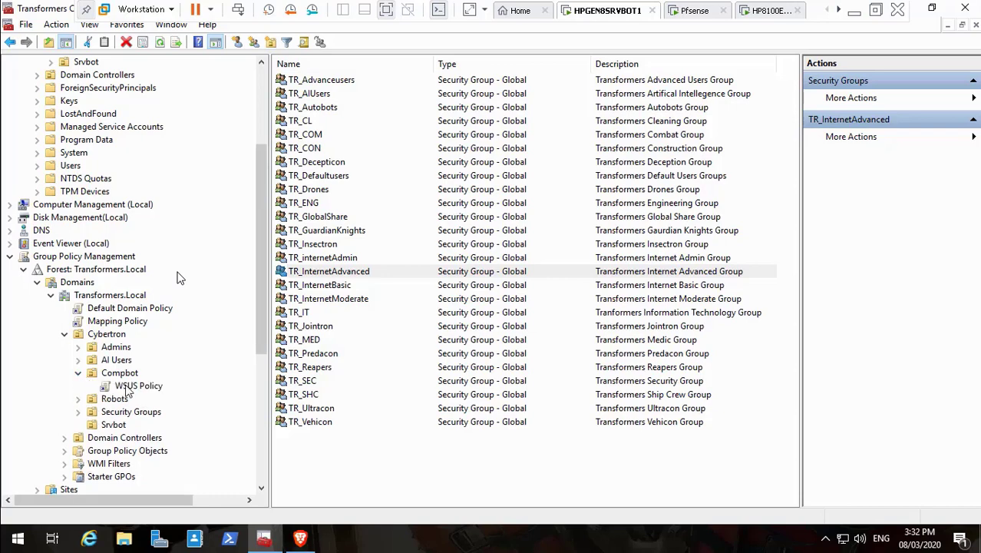
{"action": "right_click", "coordinate": [128, 388]}
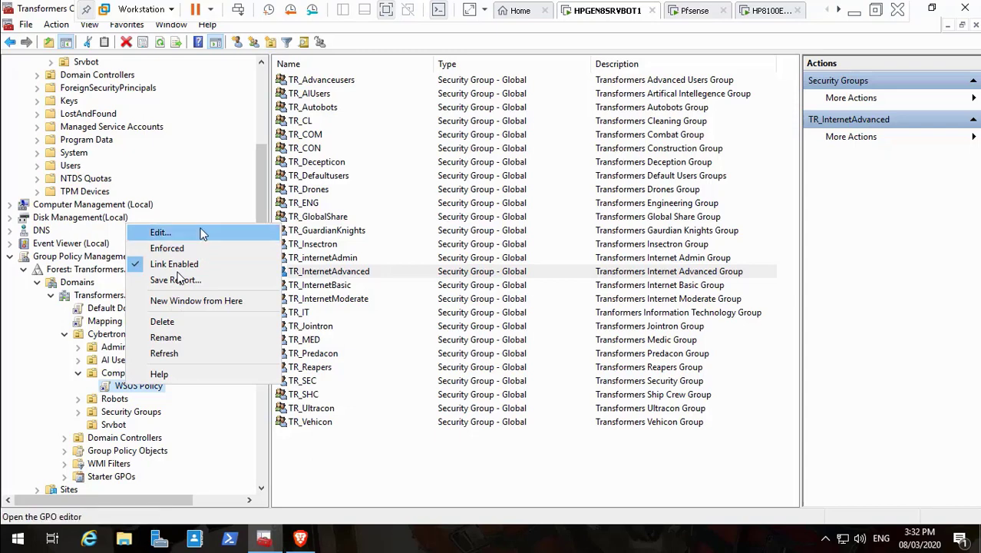
{"action": "left_click", "coordinate": [202, 234]}
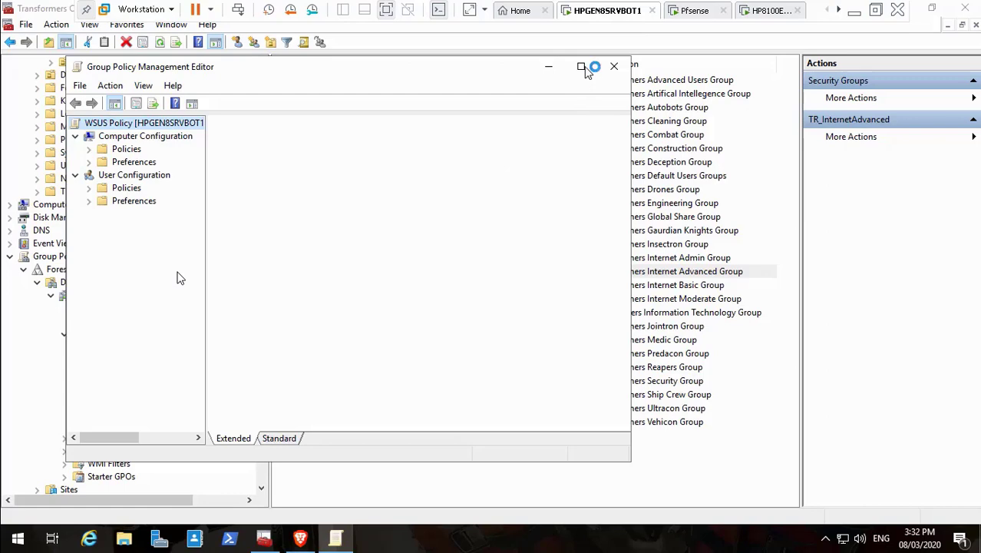
{"action": "left_click", "coordinate": [302, 541]}
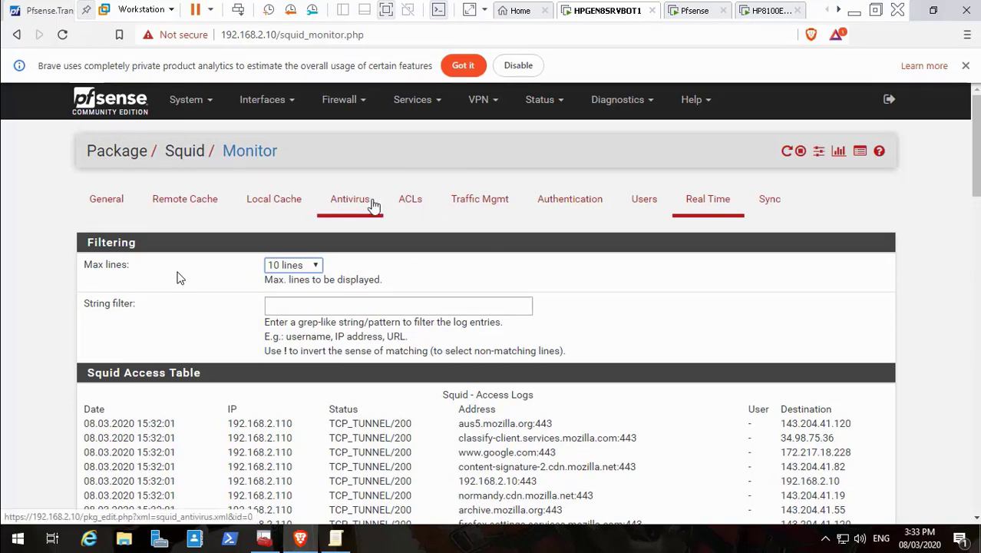
- Delete facebook.com from the Squid ACL Blacklist and save the access control settings
{"action": "left_click", "coordinate": [400, 209]}
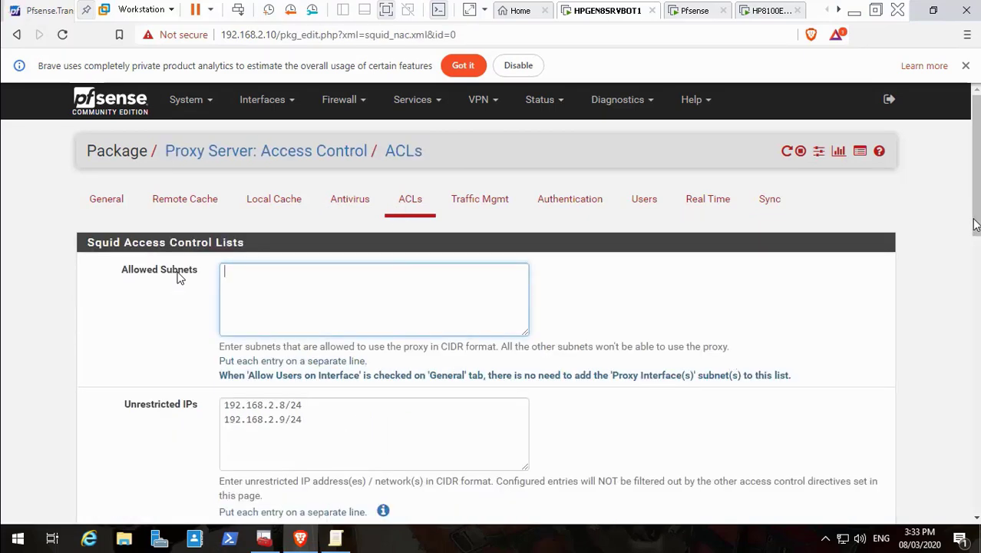
{"action": "left_click", "coordinate": [976, 276]}
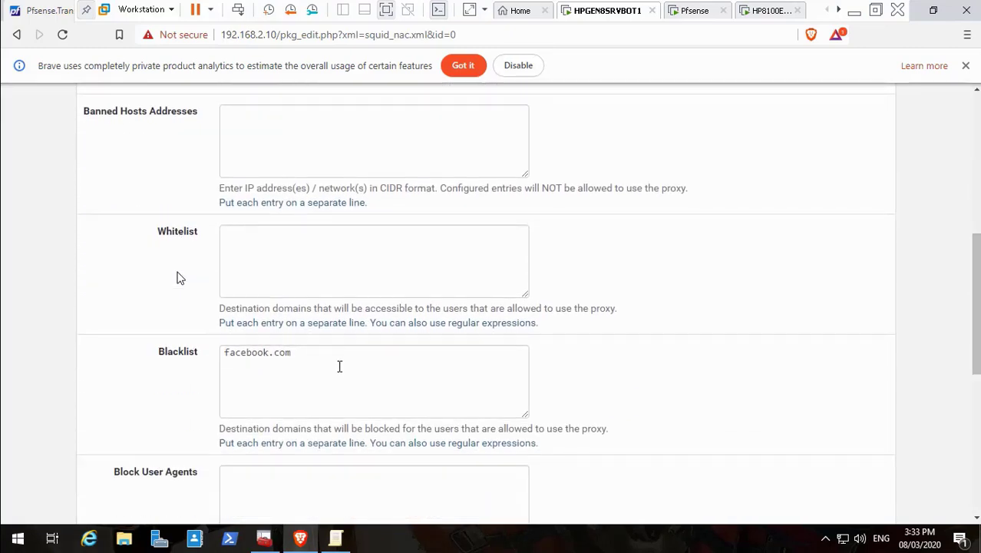
{"action": "left_click", "coordinate": [338, 354]}
{"action": "key", "text": "BackSpace"}
{"action": "key", "text": "BackSpace"}
{"action": "key", "text": "BackSpace"}
{"action": "key", "text": "BackSpace"}
{"action": "key", "text": "BackSpace"}
{"action": "key", "text": "BackSpace"}
{"action": "key", "text": "BackSpace"}
{"action": "key", "text": "BackSpace"}
{"action": "key", "text": "BackSpace"}
{"action": "key", "text": "BackSpace"}
{"action": "key", "text": "BackSpace"}
{"action": "key", "text": "BackSpace"}
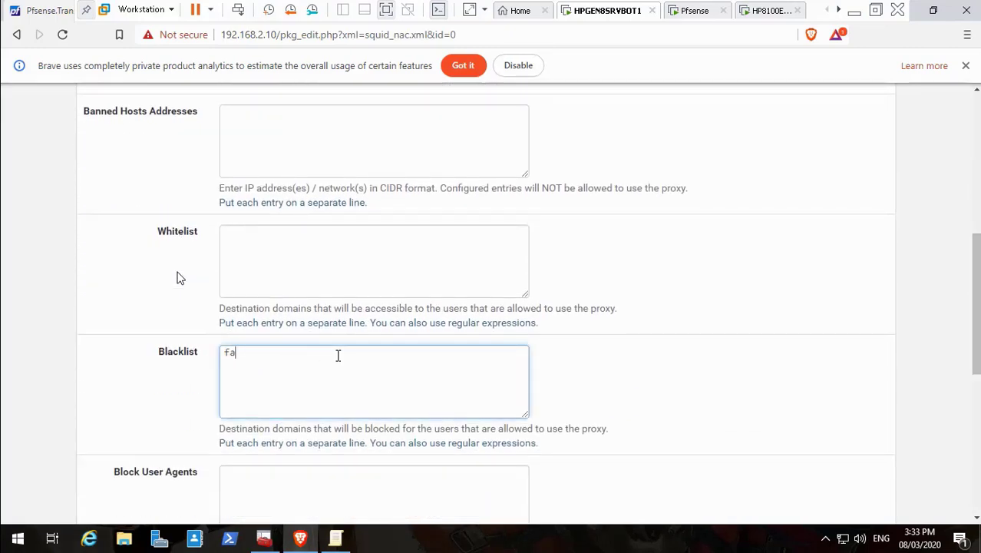
{"action": "left_click", "coordinate": [977, 503]}
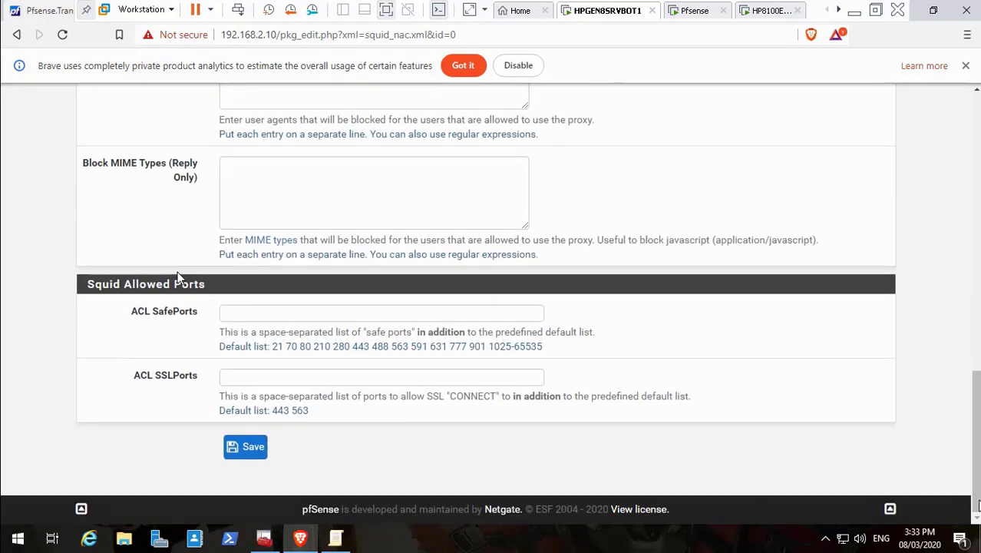
{"action": "left_click", "coordinate": [250, 448]}
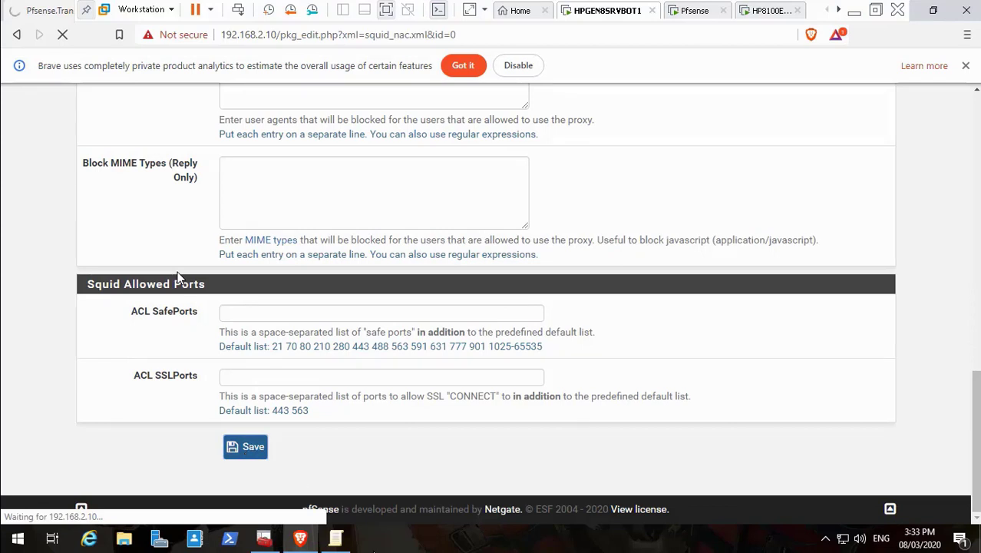
{"action": "left_click", "coordinate": [342, 544]}
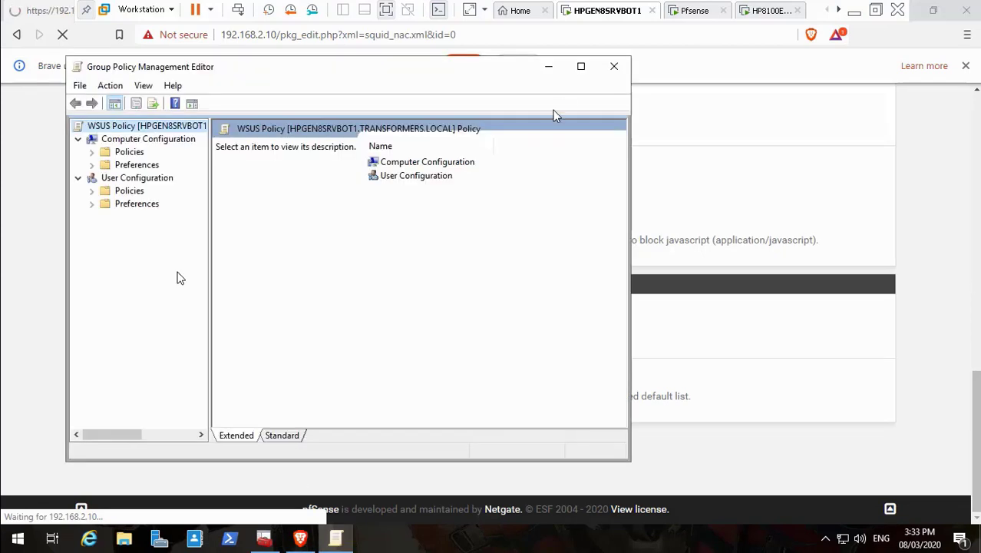
- Maximize the editor and show User Configuration's Internet Settings preferences, selecting the Internet Explorer 10 item
{"action": "left_click", "coordinate": [581, 66]}
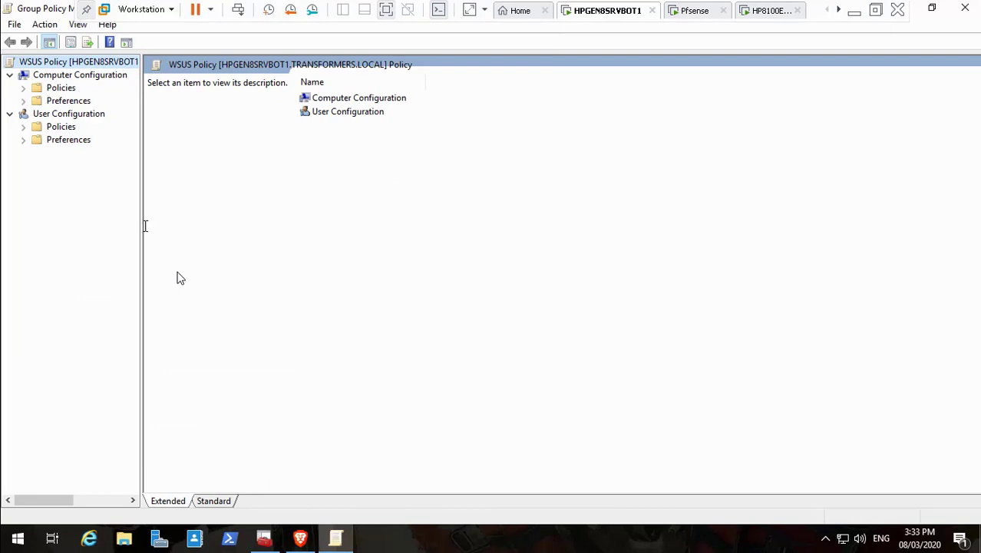
{"action": "left_click_drag", "start_coordinate": [140, 225], "coordinate": [208, 230]}
{"action": "left_click", "coordinate": [23, 141]}
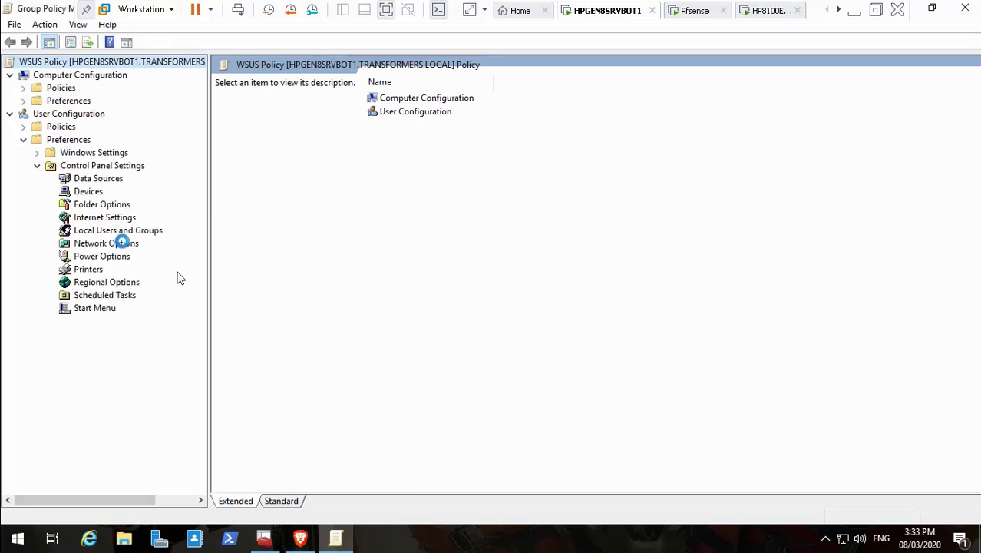
{"action": "left_click", "coordinate": [104, 218]}
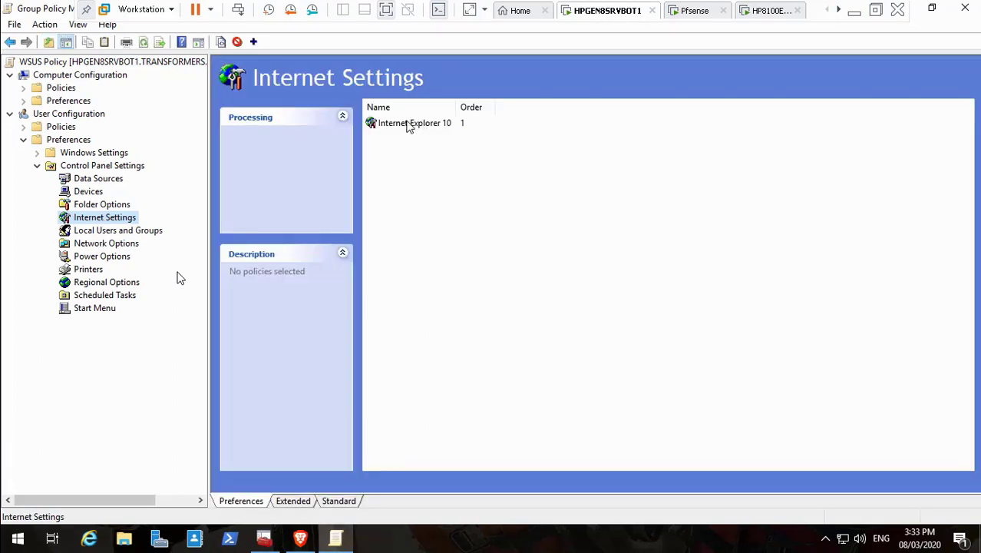
{"action": "right_click", "coordinate": [120, 221]}
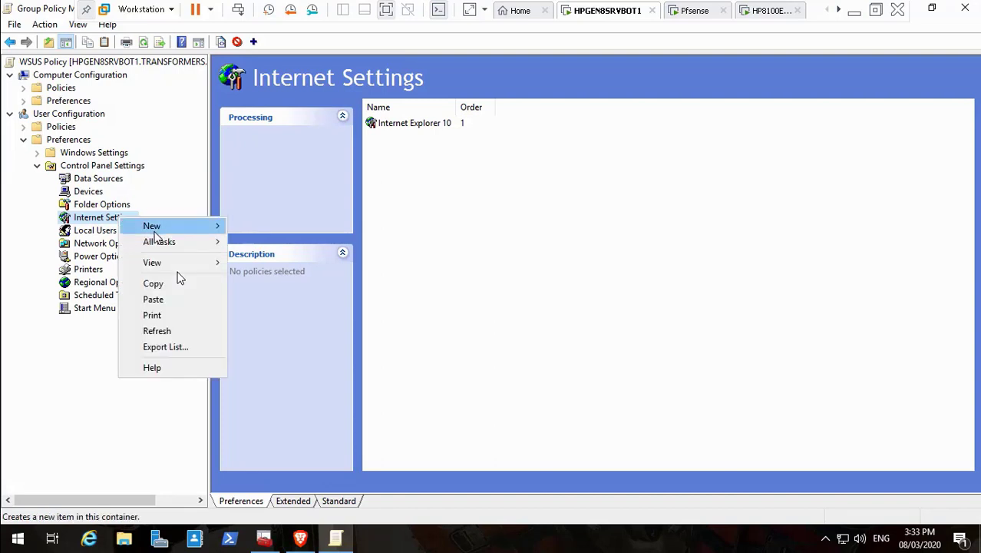
{"action": "mouse_move", "coordinate": [153, 232]}
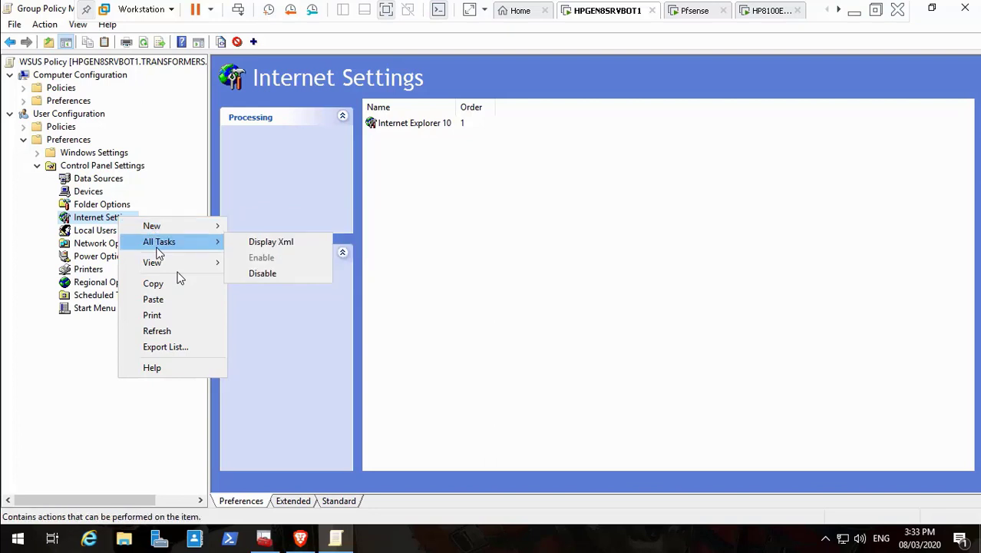
{"action": "left_click", "coordinate": [429, 125]}
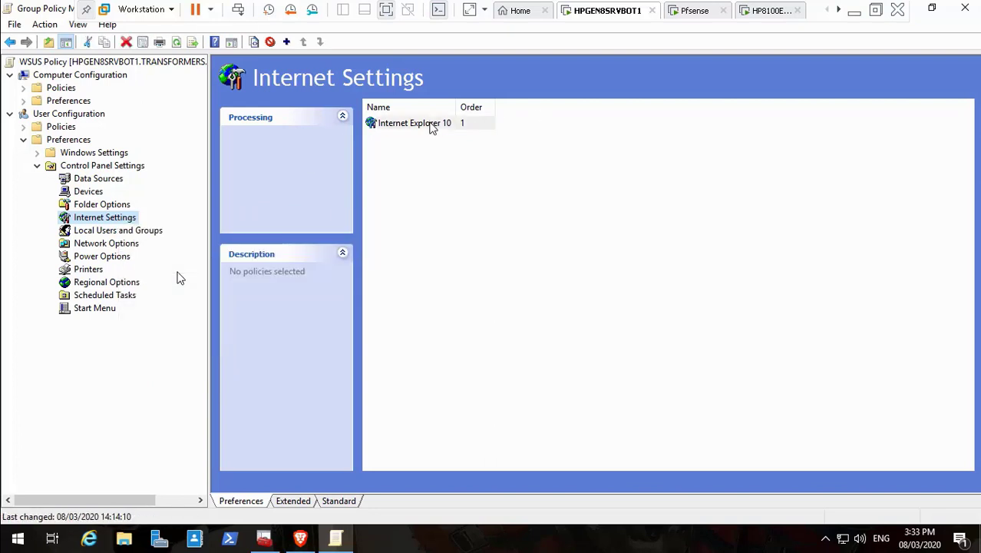
- Open the Internet Explorer 10 item's Connections LAN settings, showing proxy 192.168.2.10 port 3128
{"action": "right_click", "coordinate": [432, 127]}
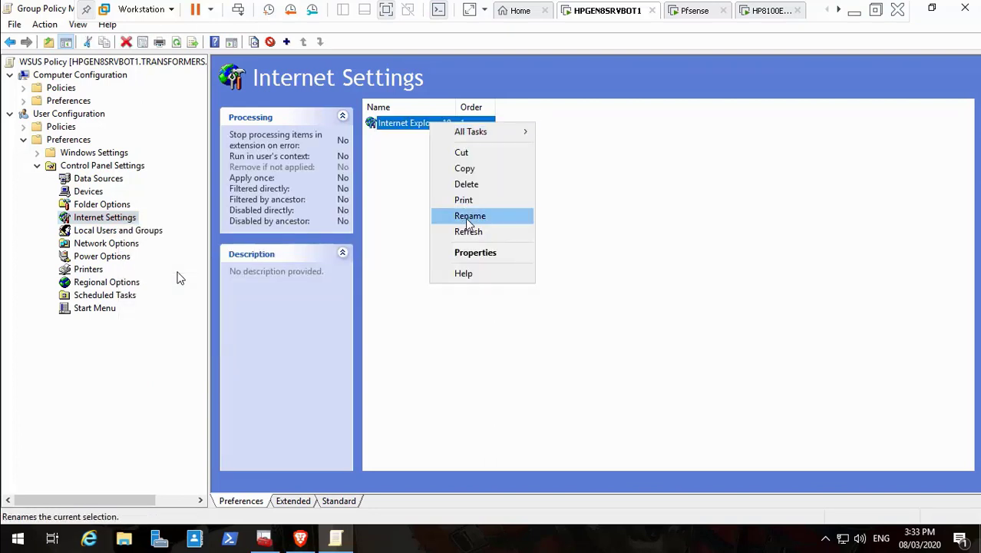
{"action": "left_click", "coordinate": [488, 256]}
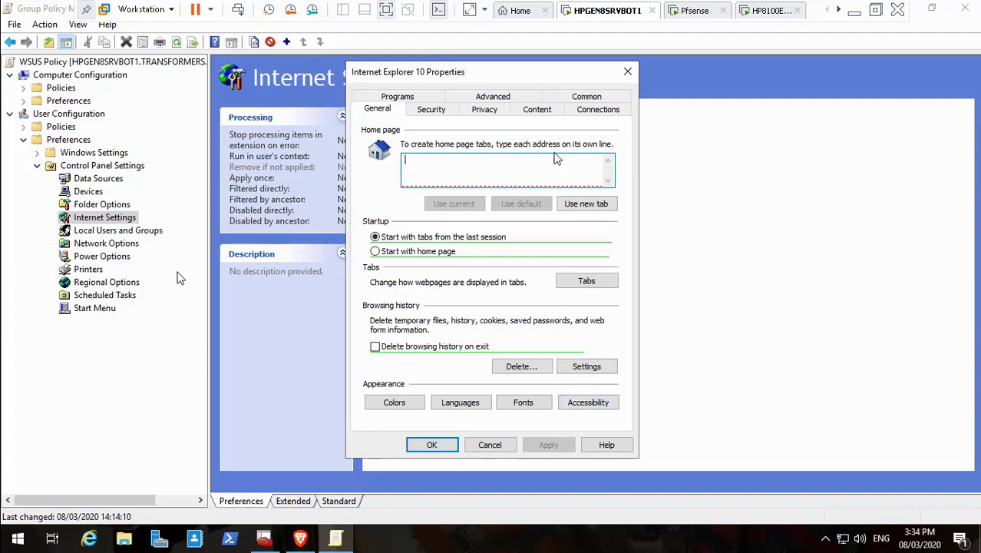
{"action": "left_click", "coordinate": [587, 119]}
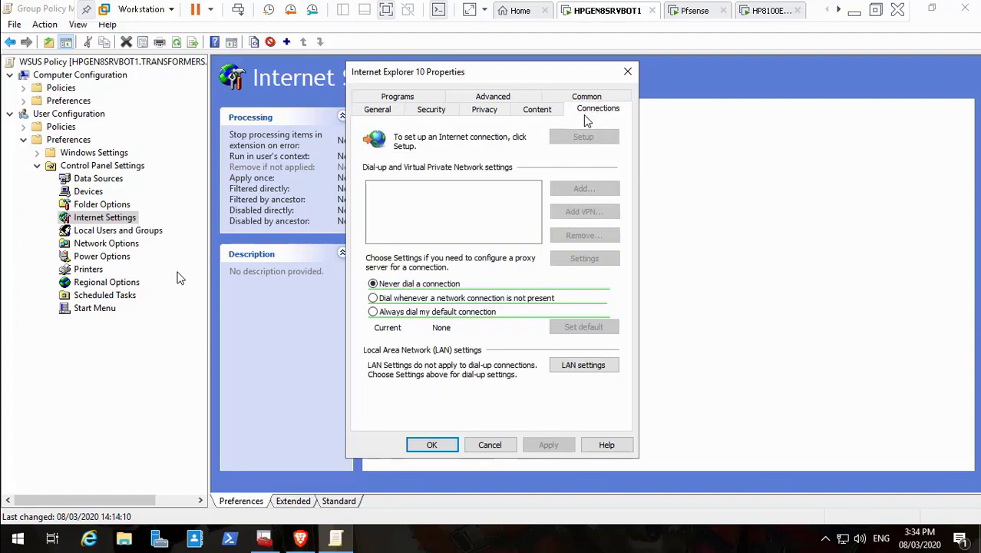
{"action": "left_click", "coordinate": [580, 365]}
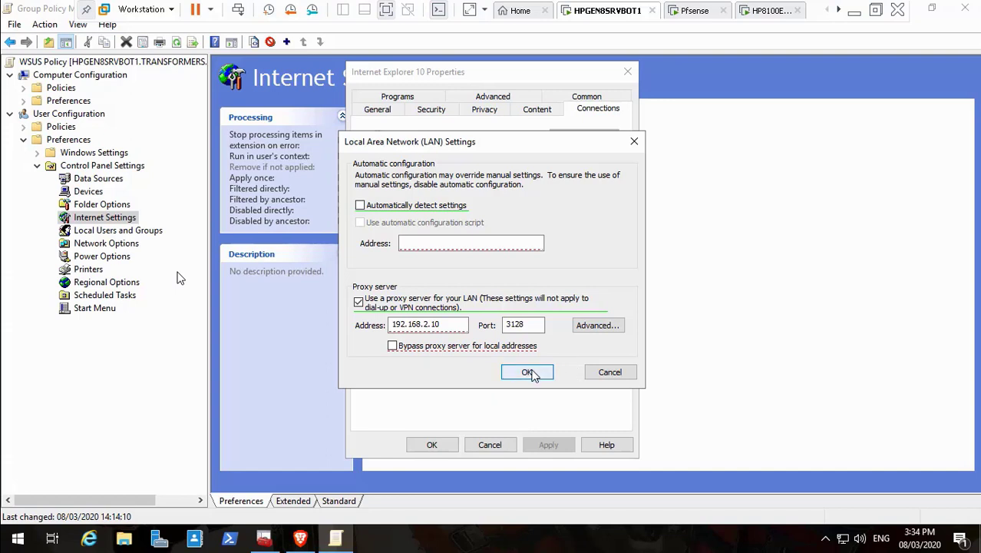
{"action": "left_click", "coordinate": [597, 326]}
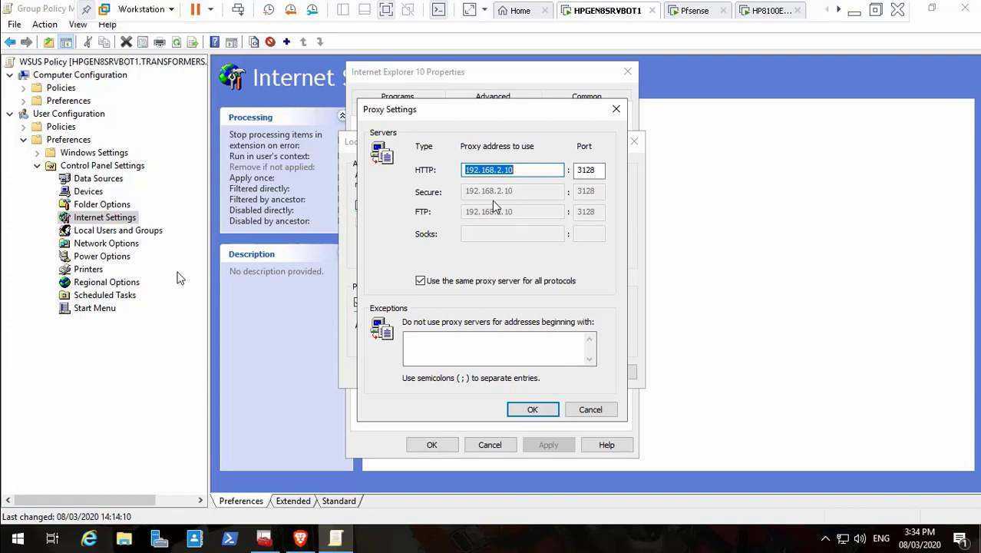
{"action": "left_click", "coordinate": [530, 411]}
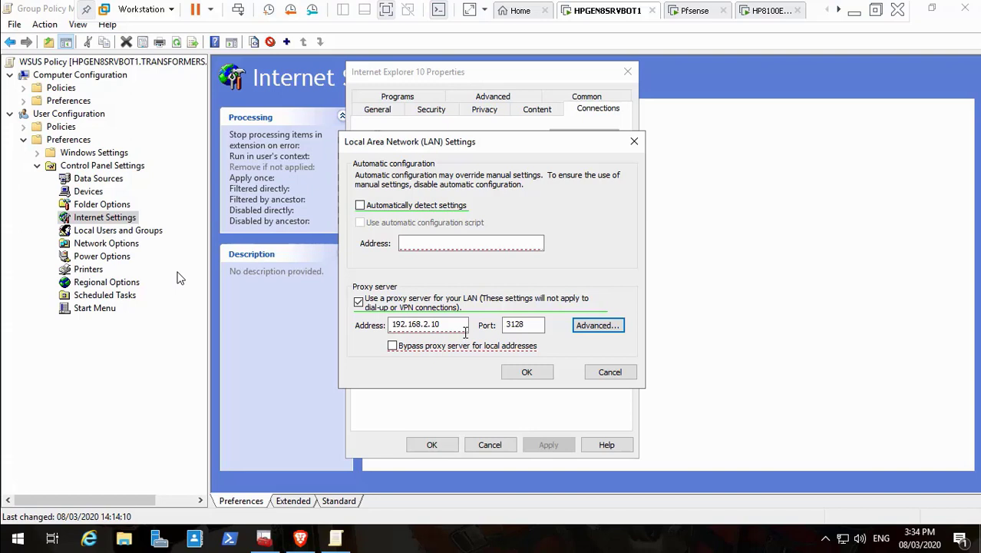
{"action": "left_click", "coordinate": [519, 324]}
{"action": "double_click", "coordinate": [519, 323]}
{"action": "left_click", "coordinate": [521, 326]}
- Switch to the client VM and close the Firefox window showing the bbc.com 403 page
{"action": "left_click", "coordinate": [664, 508]}
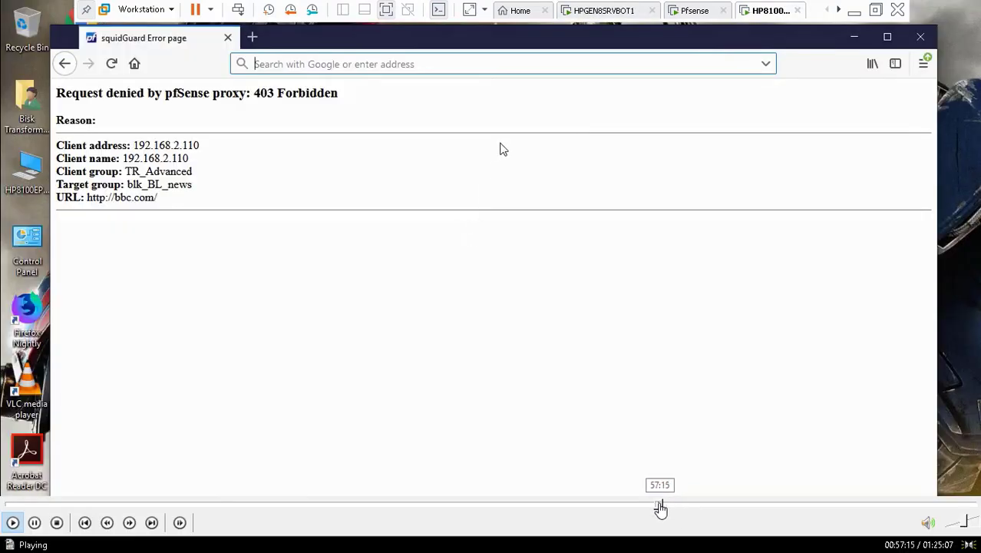
{"action": "left_click", "coordinate": [661, 508]}
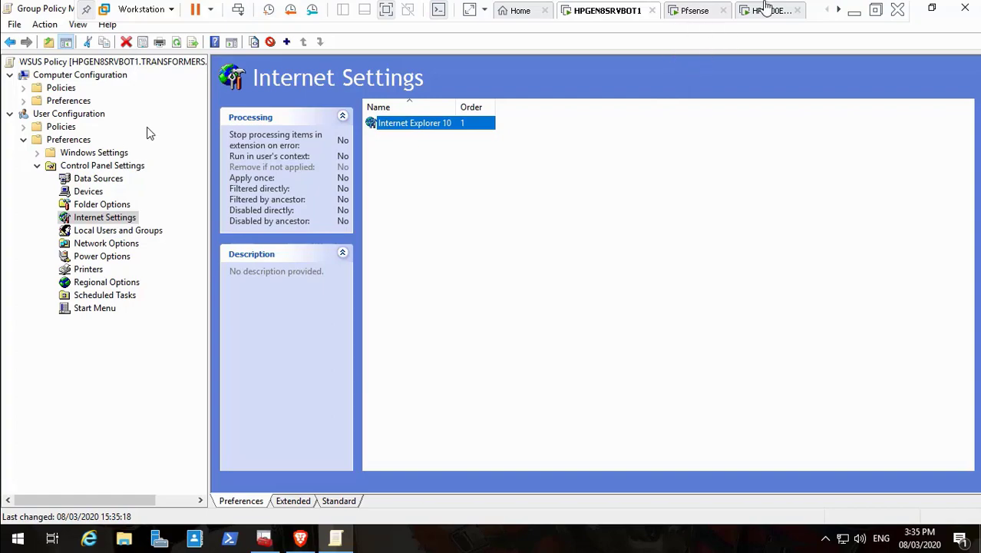
{"action": "left_click", "coordinate": [766, 10]}
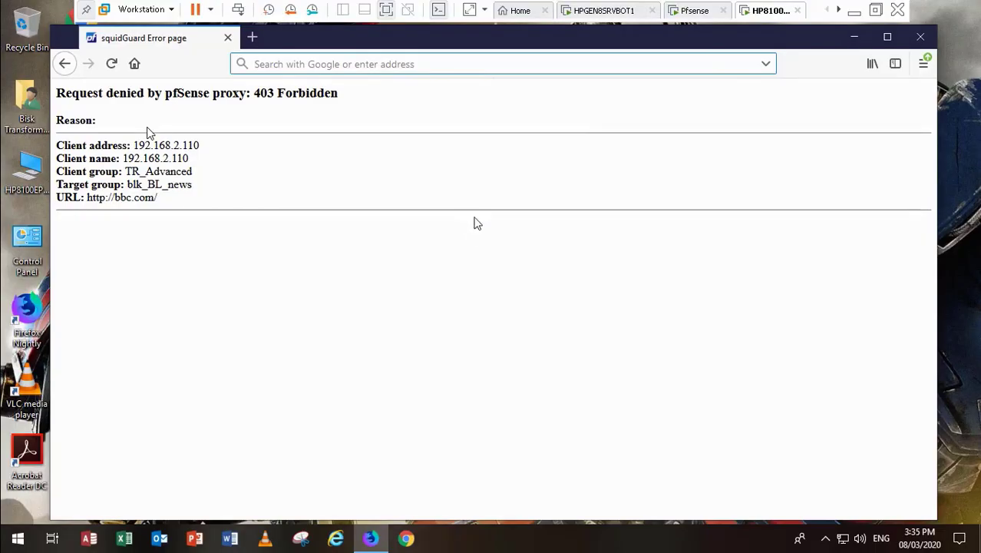
{"action": "left_click", "coordinate": [929, 40]}
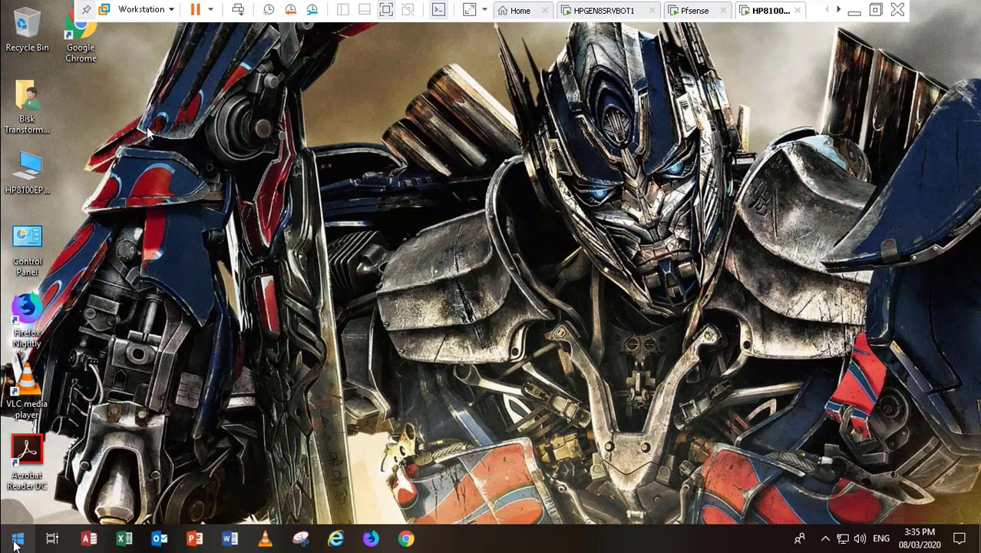
- Sign the current user out of the Windows 10 client, forcing past the closing app
{"action": "mouse_move", "coordinate": [591, 529]}
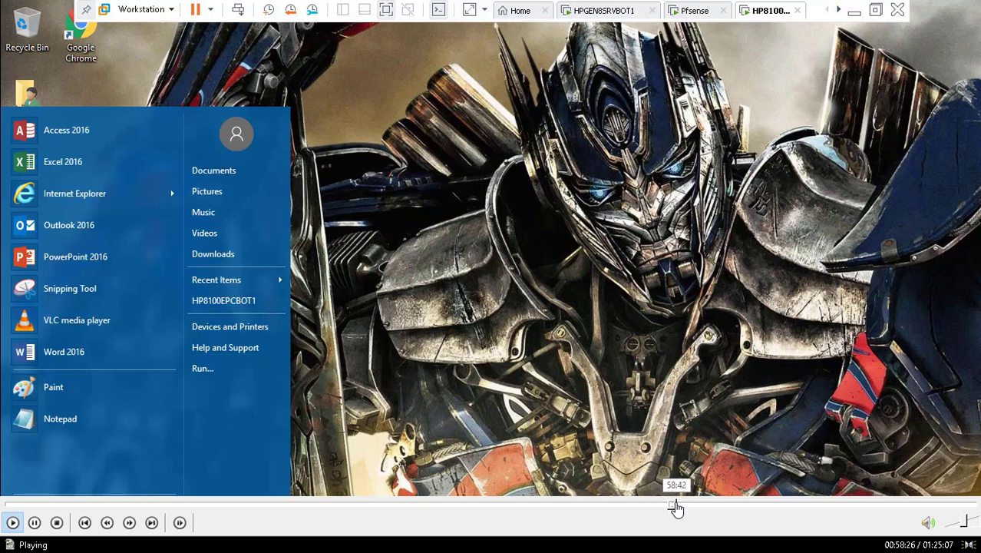
{"action": "left_click", "coordinate": [675, 505]}
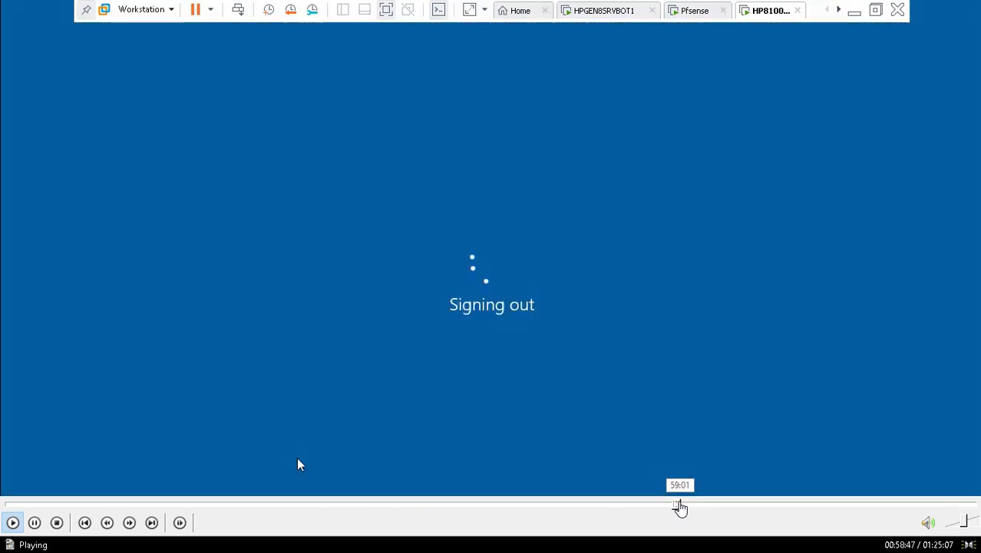
{"action": "left_click", "coordinate": [680, 505]}
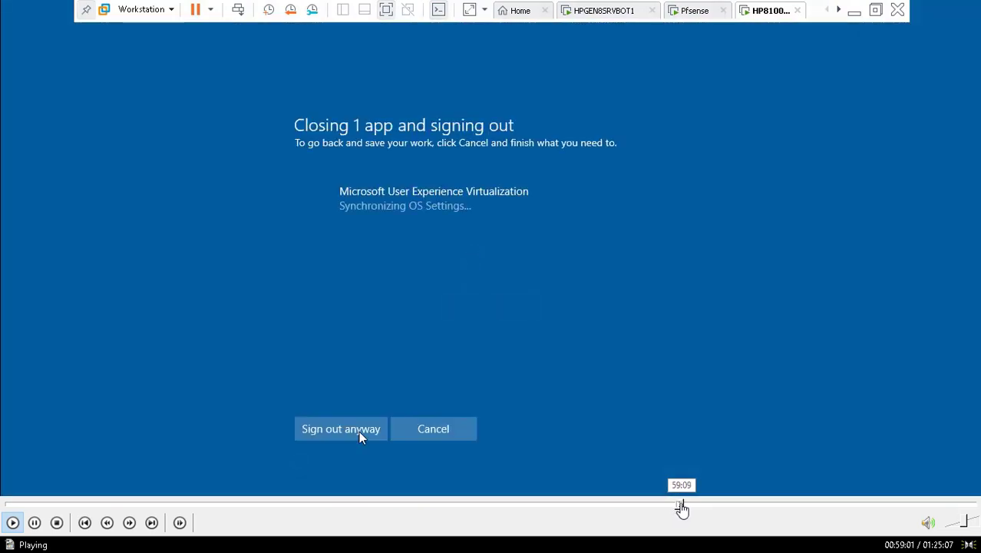
{"action": "left_click", "coordinate": [681, 505]}
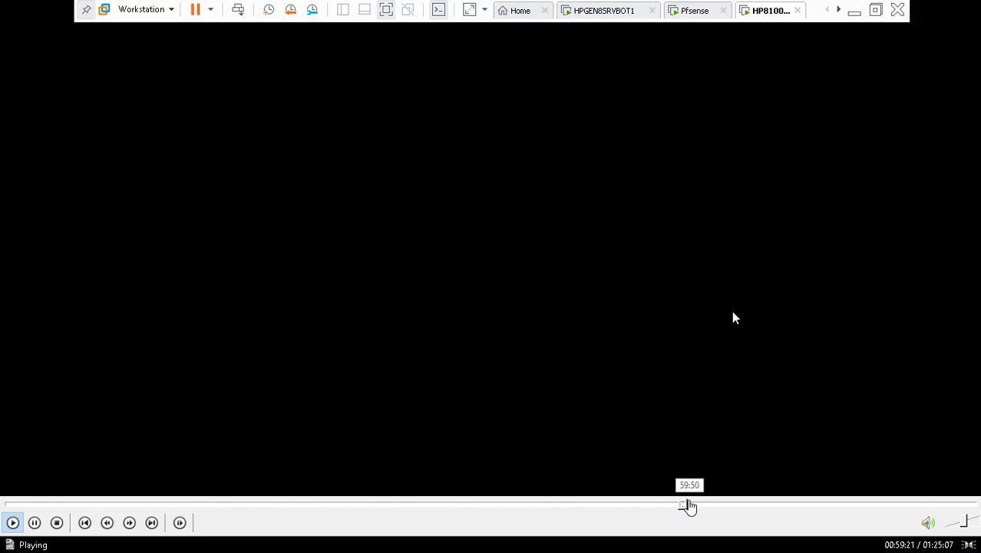
{"action": "left_click", "coordinate": [688, 505]}
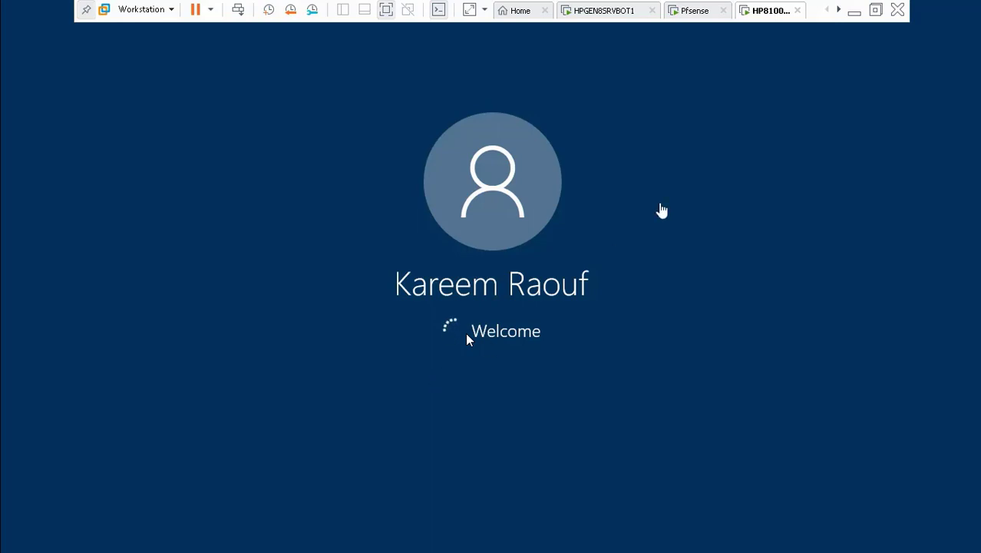
- Bring up the HP8100 client VM and launch Firefox Nightly from its taskbar
{"action": "left_click", "coordinate": [855, 13]}
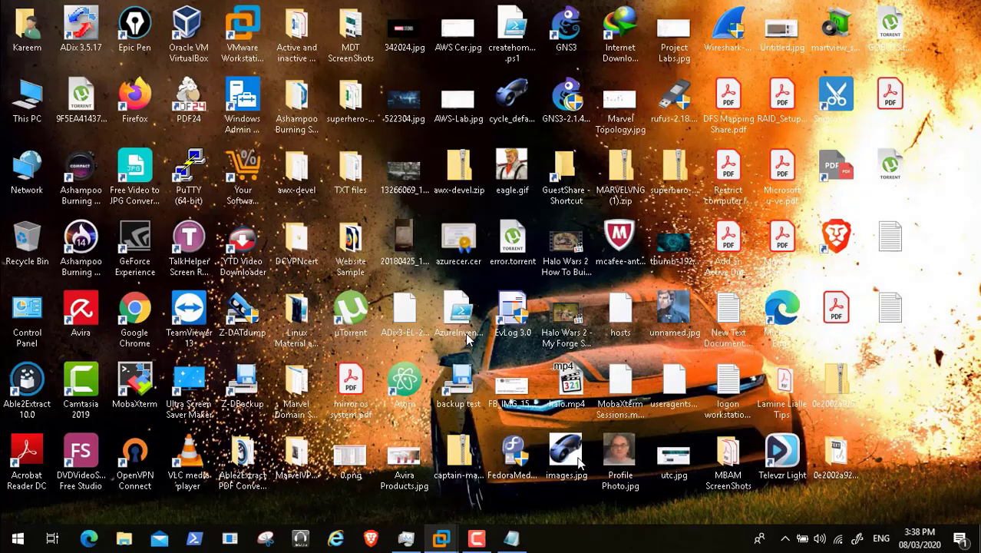
{"action": "left_click", "coordinate": [476, 537]}
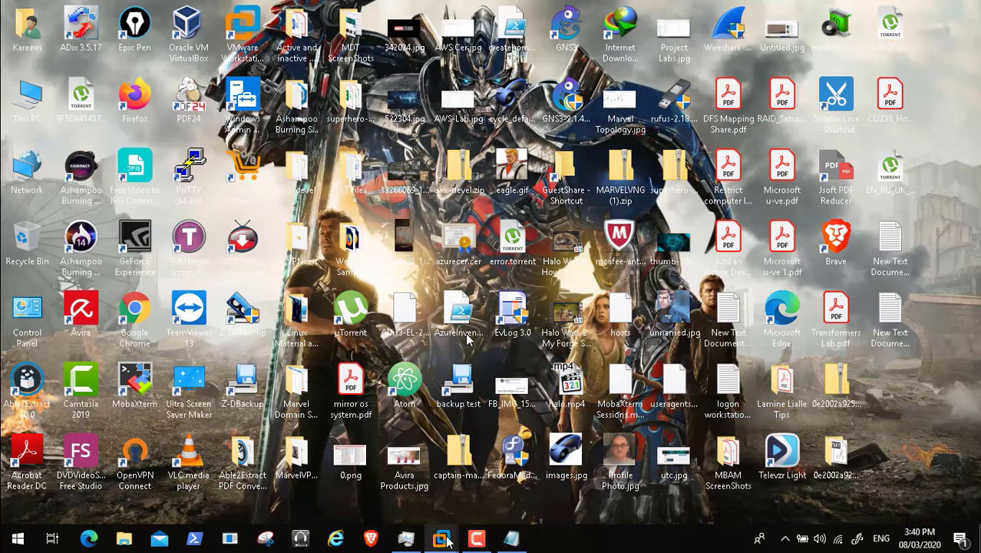
{"action": "mouse_move", "coordinate": [442, 537]}
{"action": "left_click", "coordinate": [601, 433]}
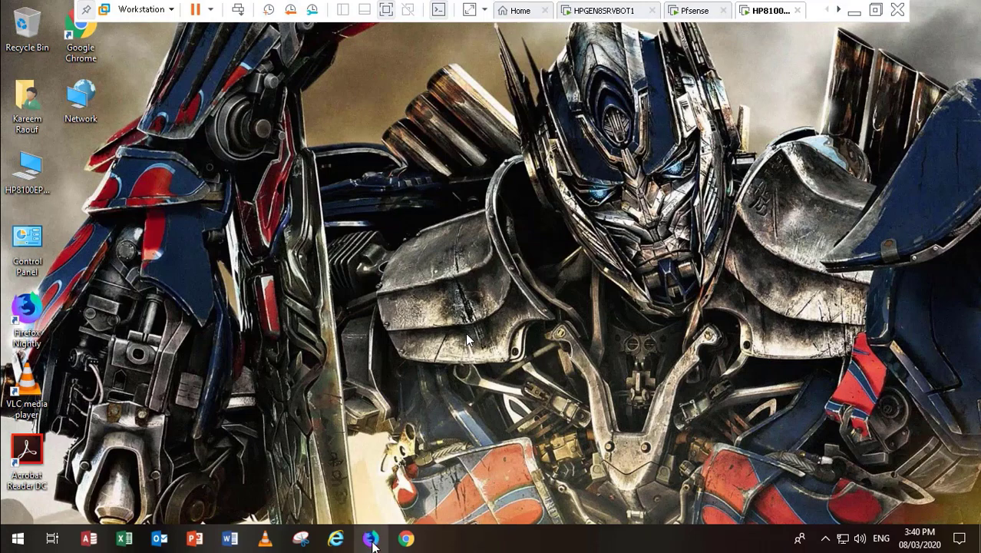
{"action": "left_click", "coordinate": [372, 541]}
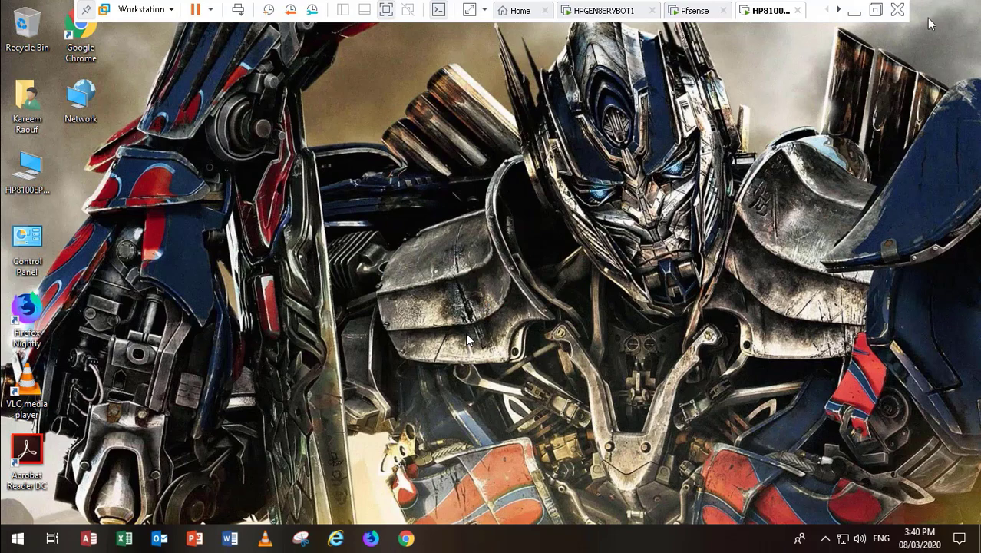
- Minimize VMware to get back to the host desktop
{"action": "left_click", "coordinate": [853, 12]}
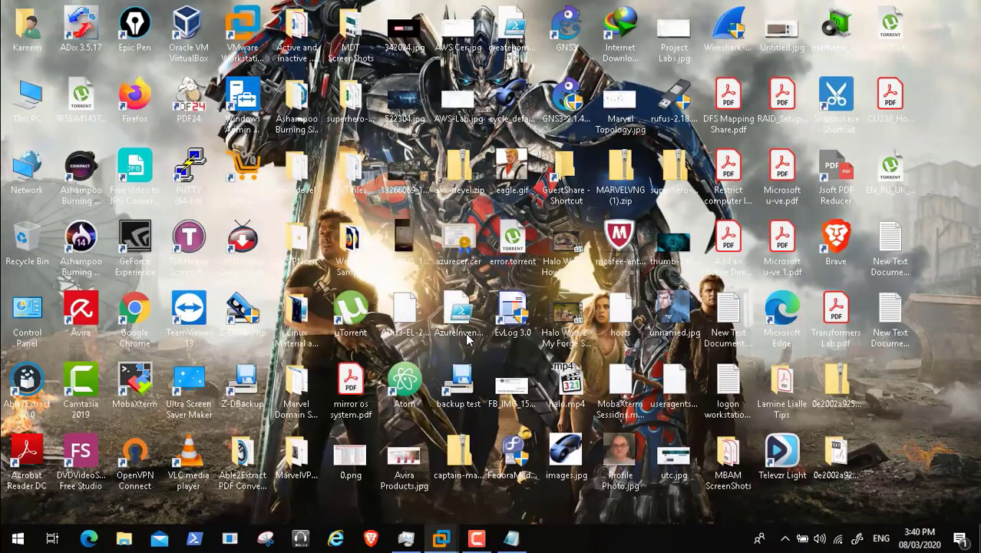
{"action": "left_click", "coordinate": [476, 538]}
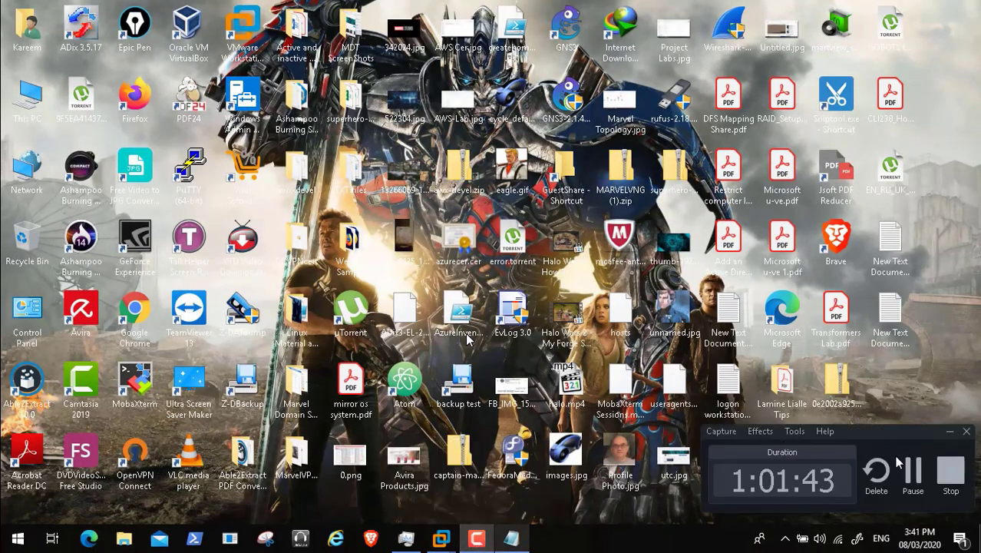
{"action": "left_click", "coordinate": [912, 470]}
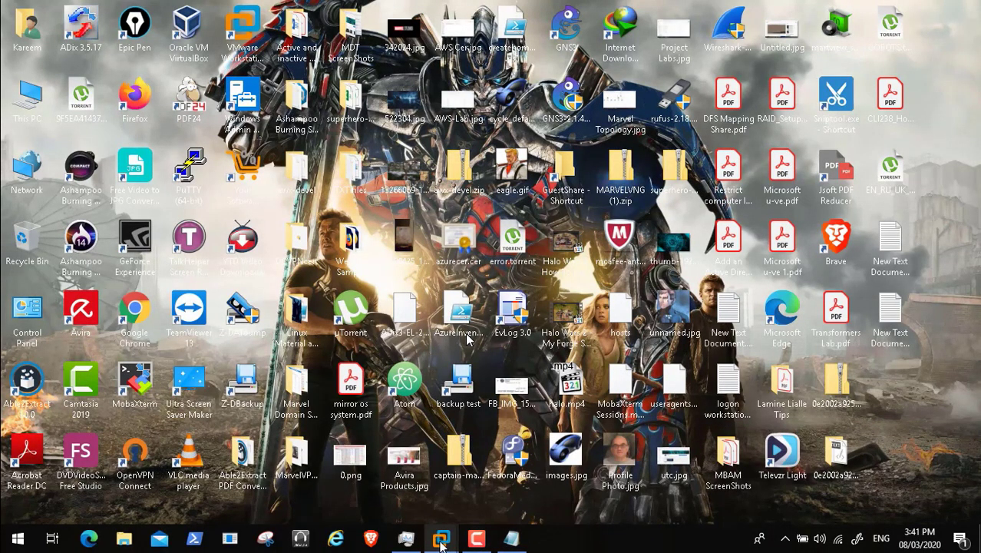
- In Firefox Options, bring up Network Settings' Connection Settings, still on 'Use system proxy settings'
{"action": "mouse_move", "coordinate": [441, 542]}
{"action": "left_click", "coordinate": [616, 453]}
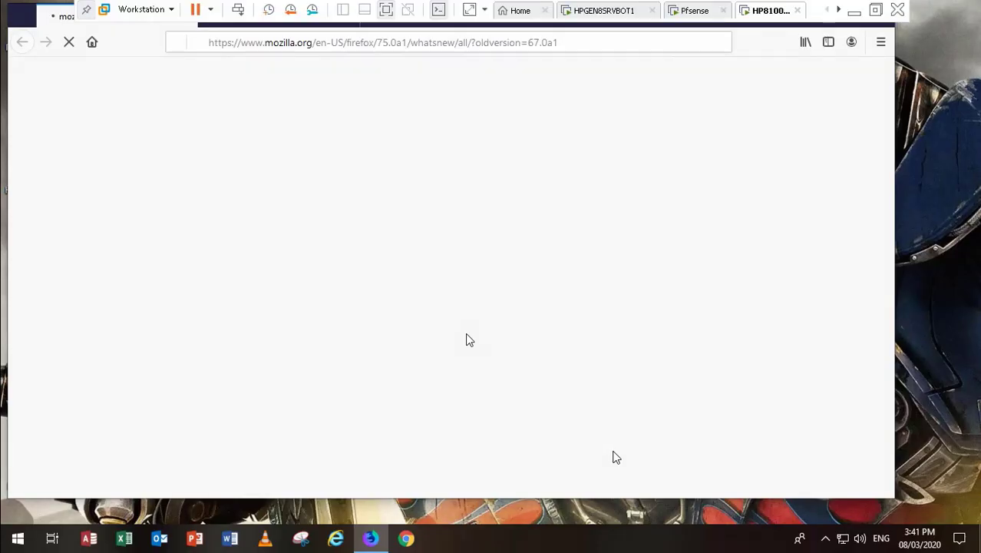
{"action": "left_click", "coordinate": [880, 44]}
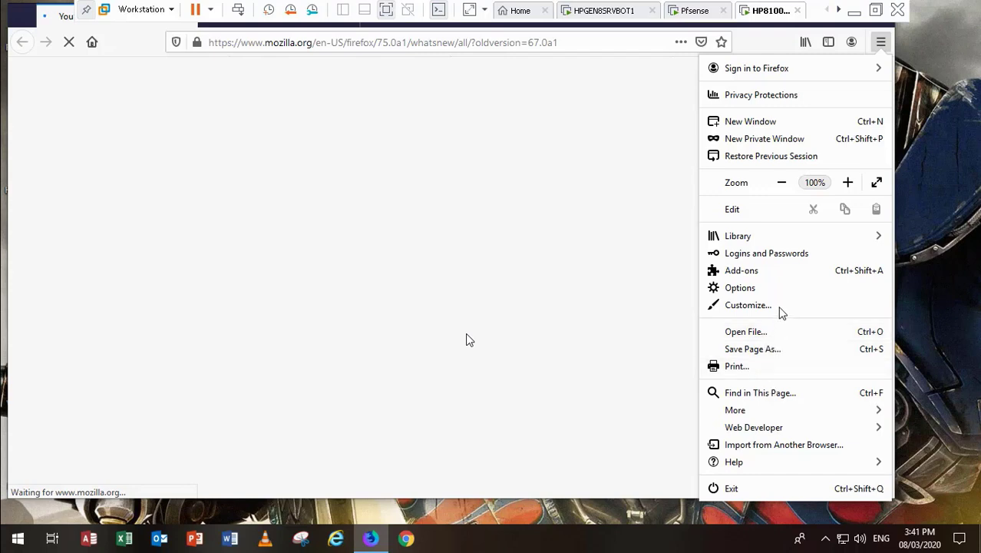
{"action": "left_click", "coordinate": [768, 289]}
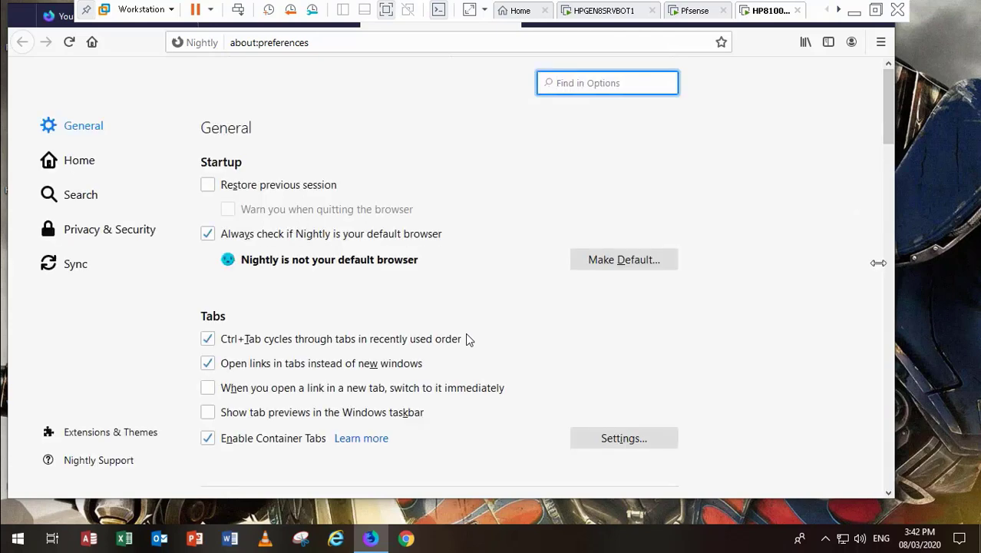
{"action": "left_click_drag", "start_coordinate": [886, 81], "coordinate": [875, 471]}
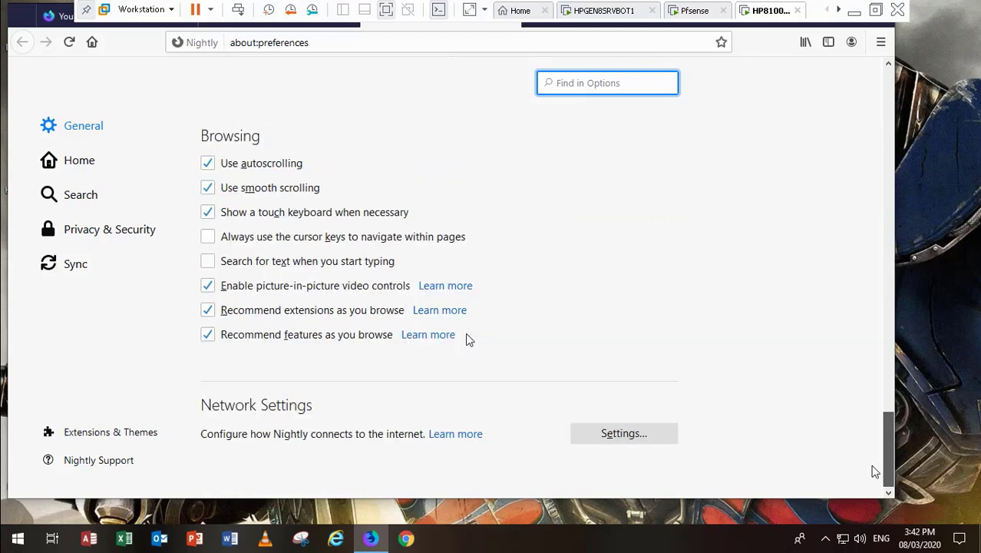
{"action": "left_click", "coordinate": [643, 434]}
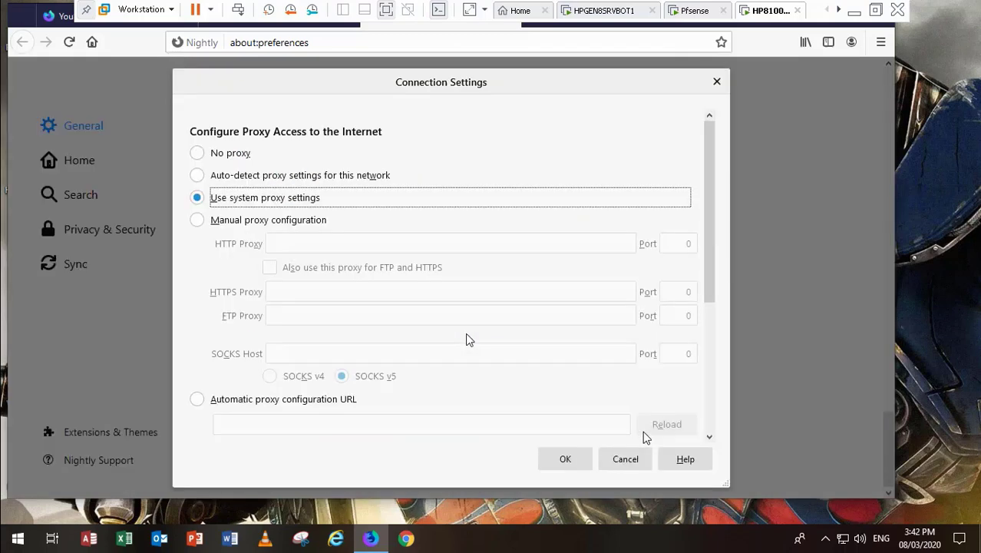
- Set Firefox Nightly to a manual proxy 192.168.2.10 port 3128, shared with FTP and HTTPS
{"action": "left_click", "coordinate": [197, 219]}
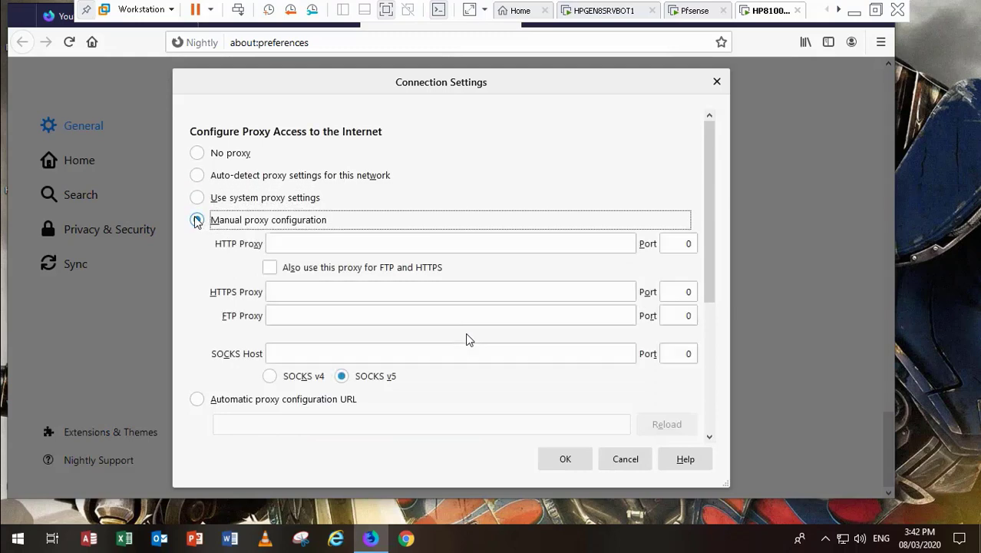
{"action": "left_click", "coordinate": [281, 244]}
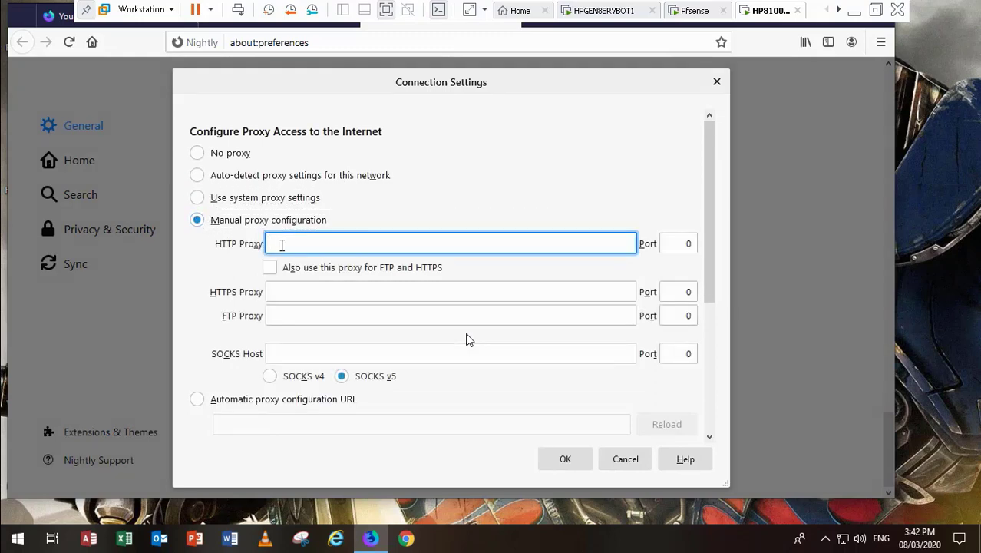
{"action": "type", "text": "192.168.2.10"}
{"action": "left_click", "coordinate": [685, 243]}
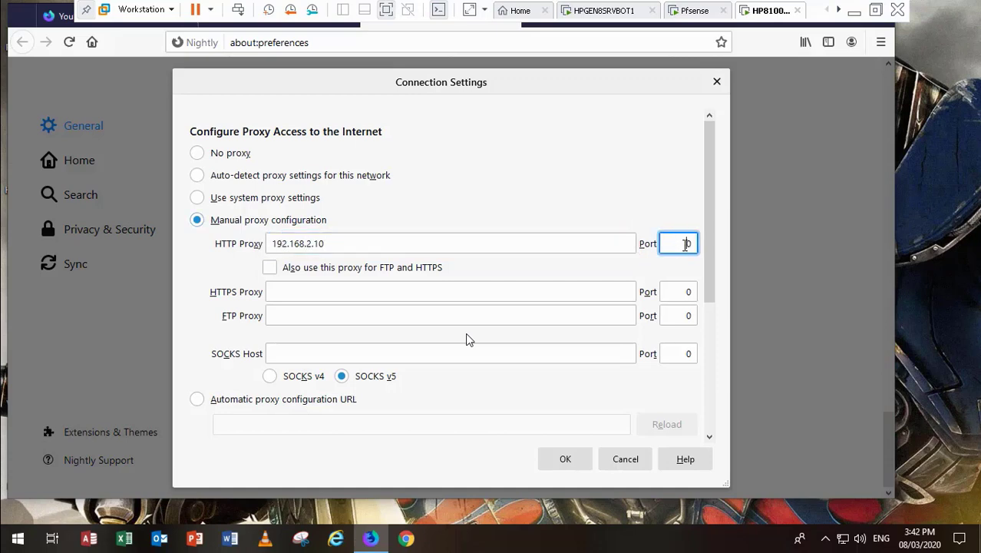
{"action": "key", "text": "Delete"}
{"action": "type", "text": "3128"}
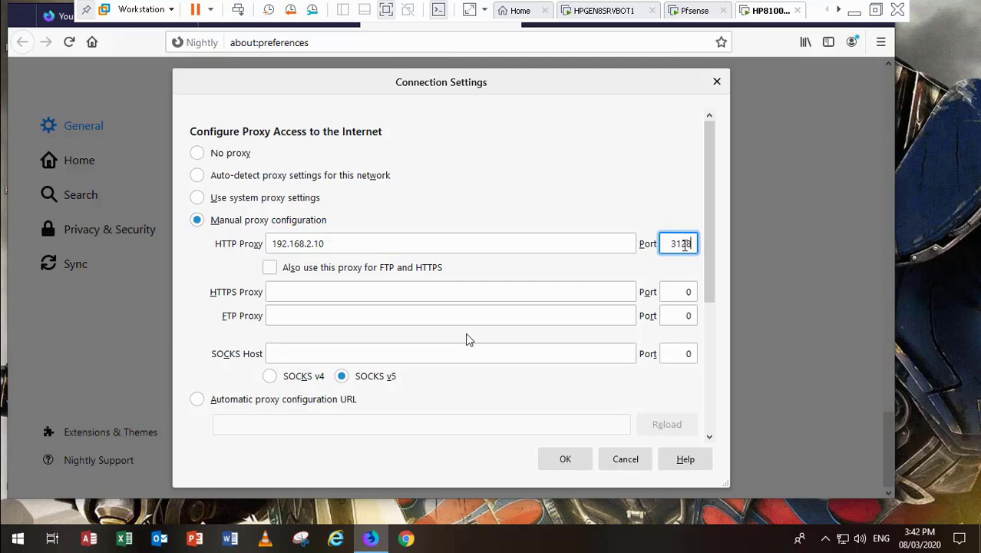
{"action": "left_click", "coordinate": [269, 267]}
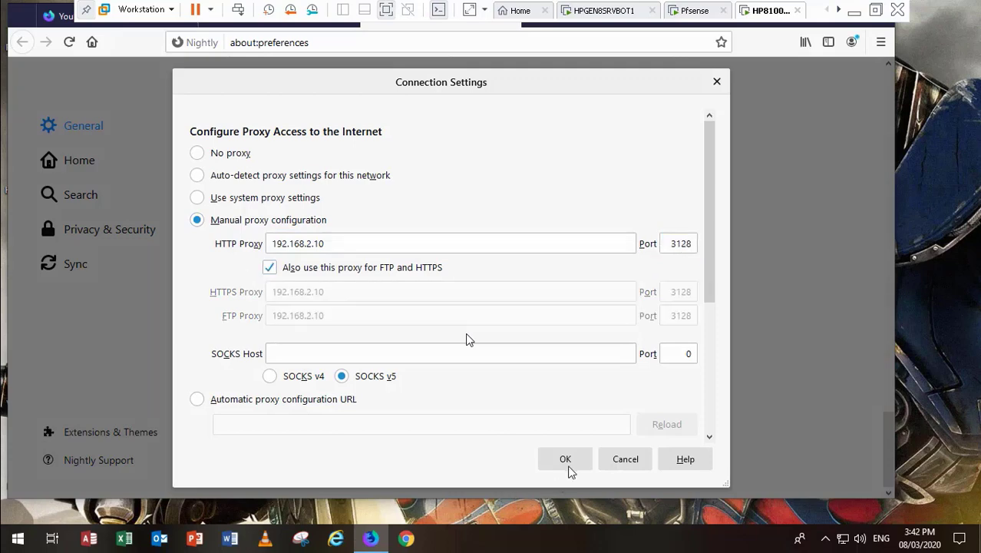
{"action": "left_click", "coordinate": [567, 460]}
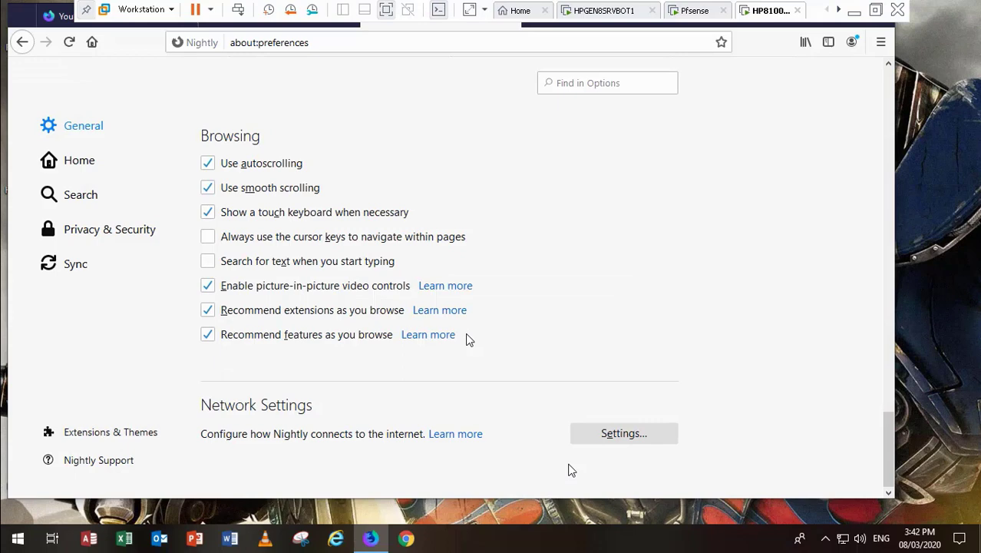
- Close Firefox Nightly and bring up the Internet Explorer 10 item's actions in Group Policy
{"action": "left_click", "coordinate": [881, 30]}
{"action": "left_click", "coordinate": [604, 10]}
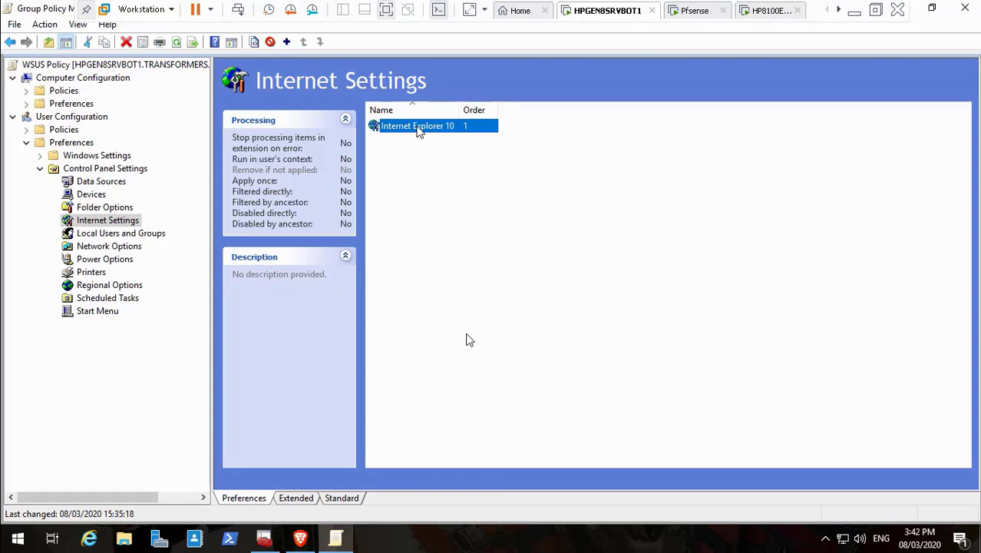
{"action": "right_click", "coordinate": [419, 130]}
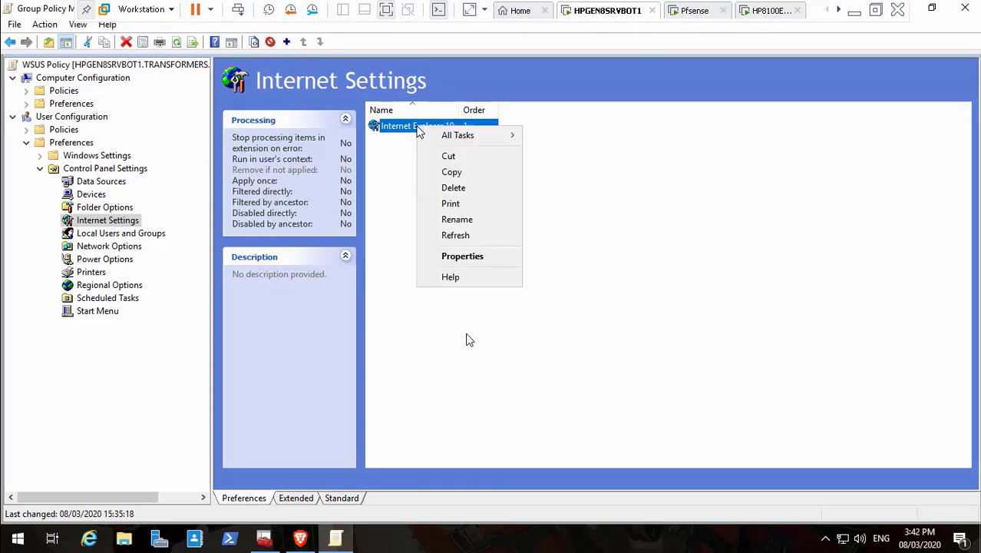
- Delete the old Internet Explorer 10 item and start a new Internet Explorer 10 settings item
{"action": "left_click", "coordinate": [454, 188]}
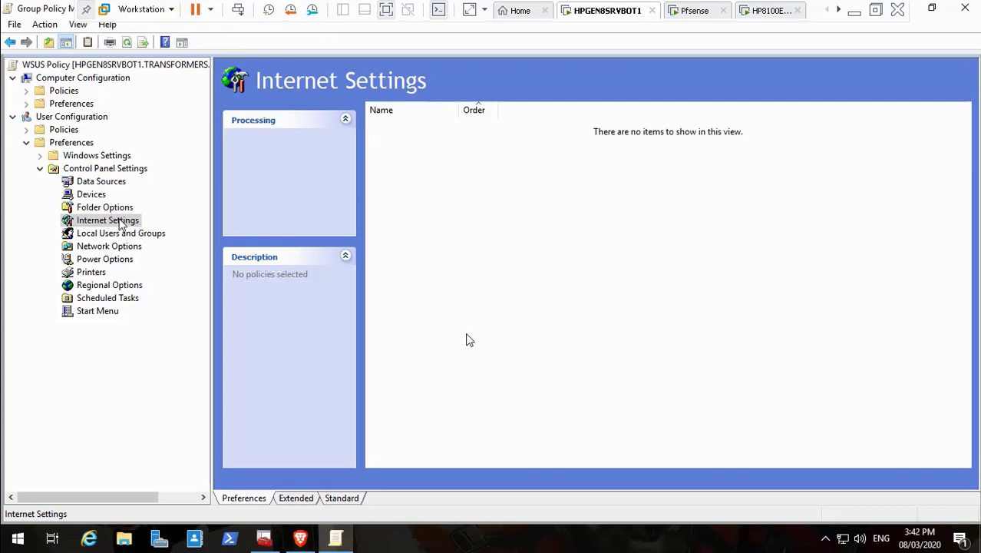
{"action": "right_click", "coordinate": [121, 224]}
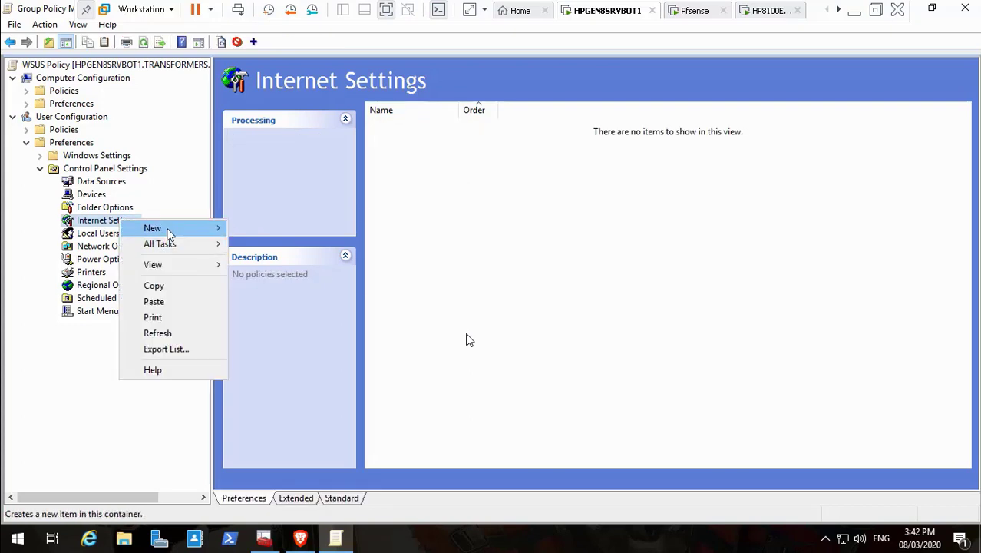
{"action": "mouse_move", "coordinate": [164, 228]}
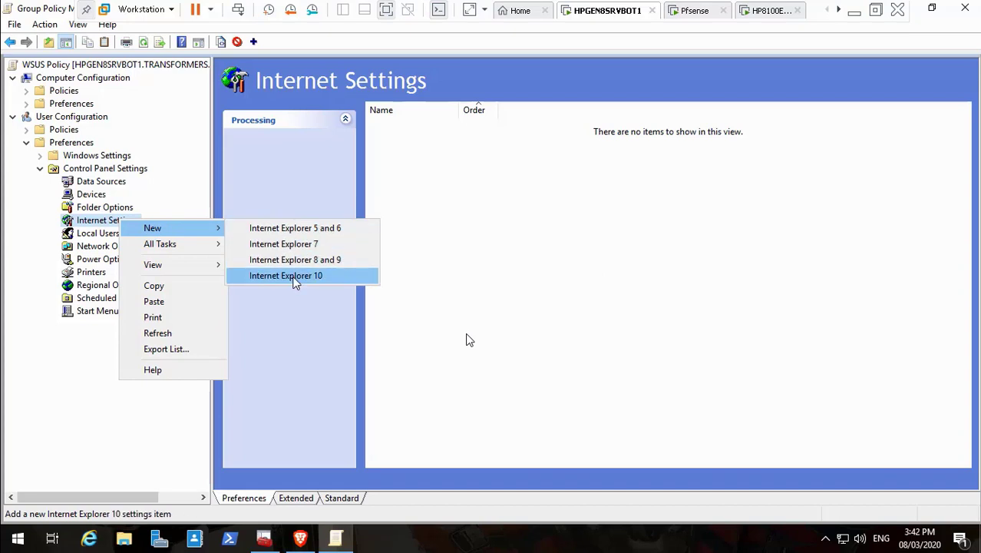
{"action": "left_click", "coordinate": [293, 276]}
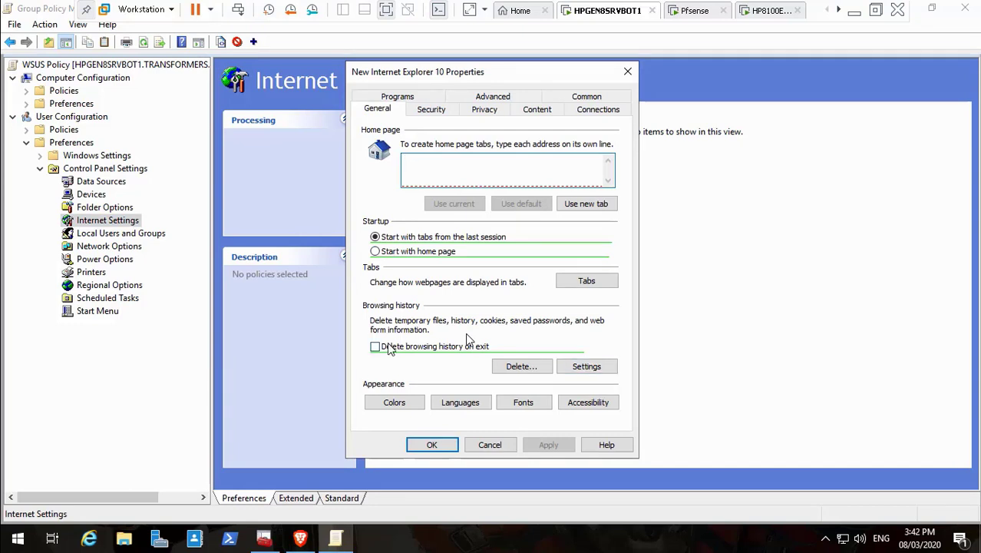
- Enable a LAN proxy of 192.168.2.10 port 3128 in the new item and save it
{"action": "left_click", "coordinate": [591, 109]}
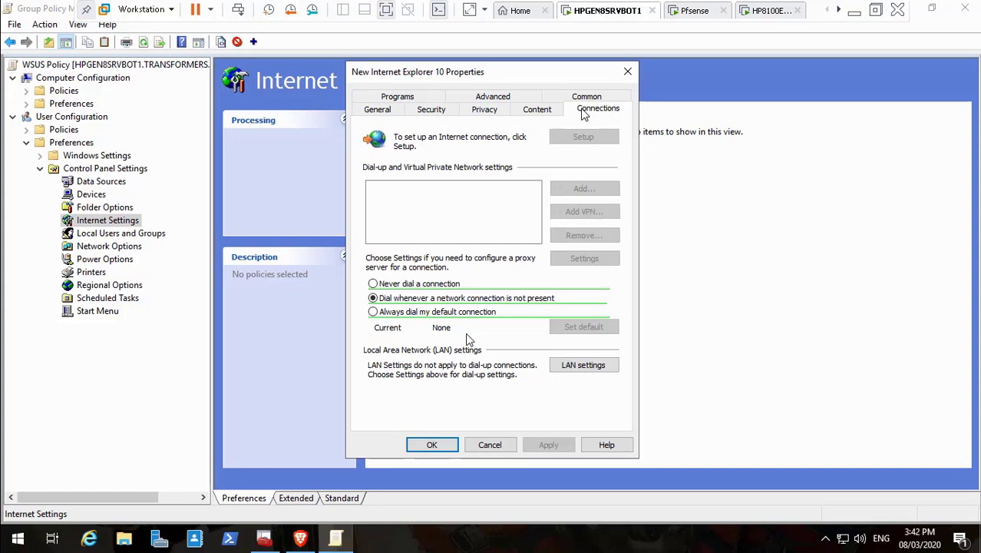
{"action": "left_click", "coordinate": [560, 366]}
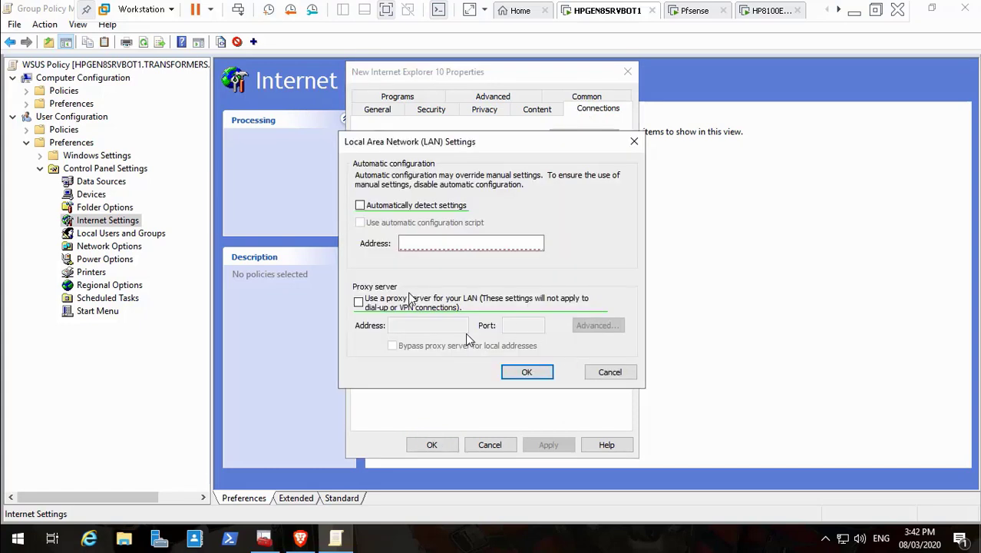
{"action": "left_click", "coordinate": [359, 303]}
{"action": "left_click", "coordinate": [397, 323]}
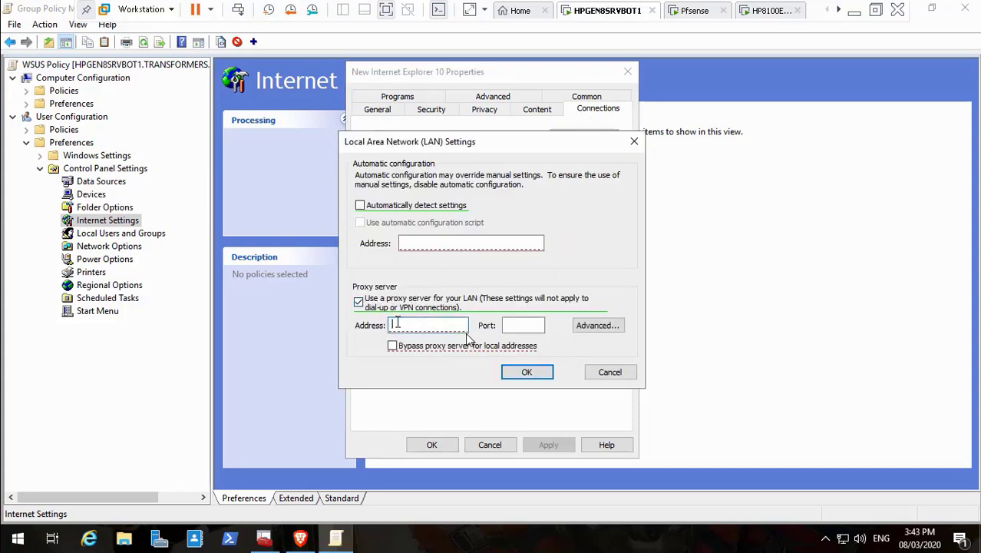
{"action": "type", "text": "192"}
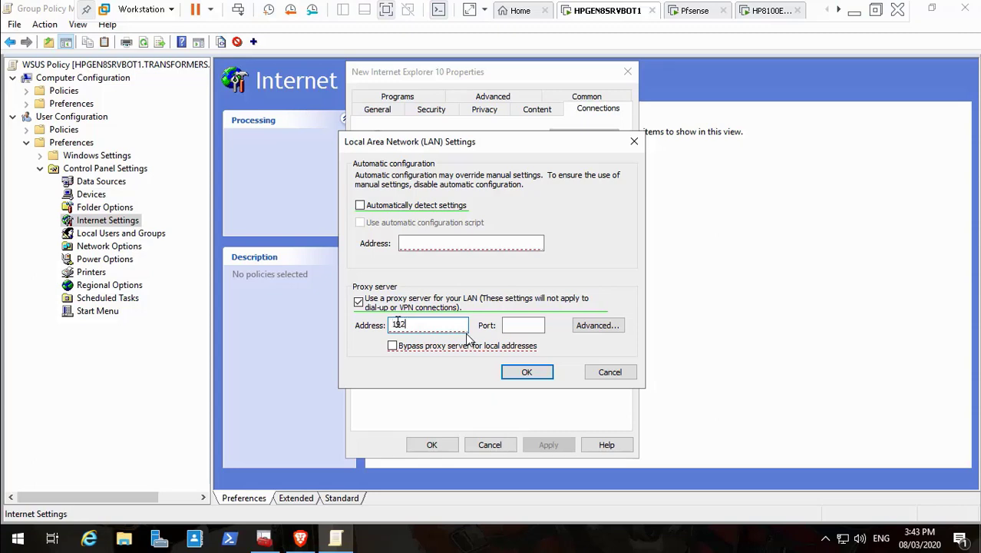
{"action": "type", "text": ".168.2.10"}
{"action": "left_click", "coordinate": [514, 324]}
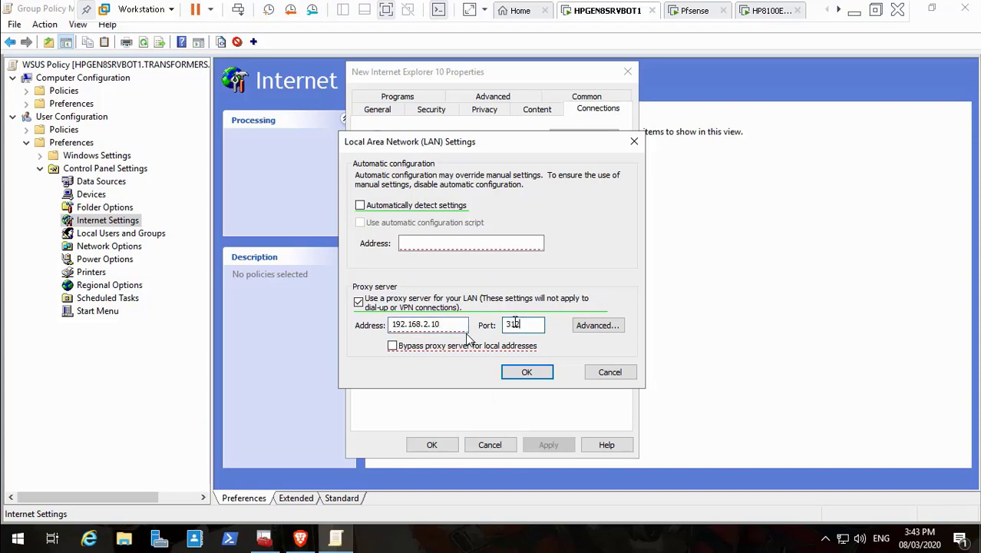
{"action": "left_click", "coordinate": [529, 372]}
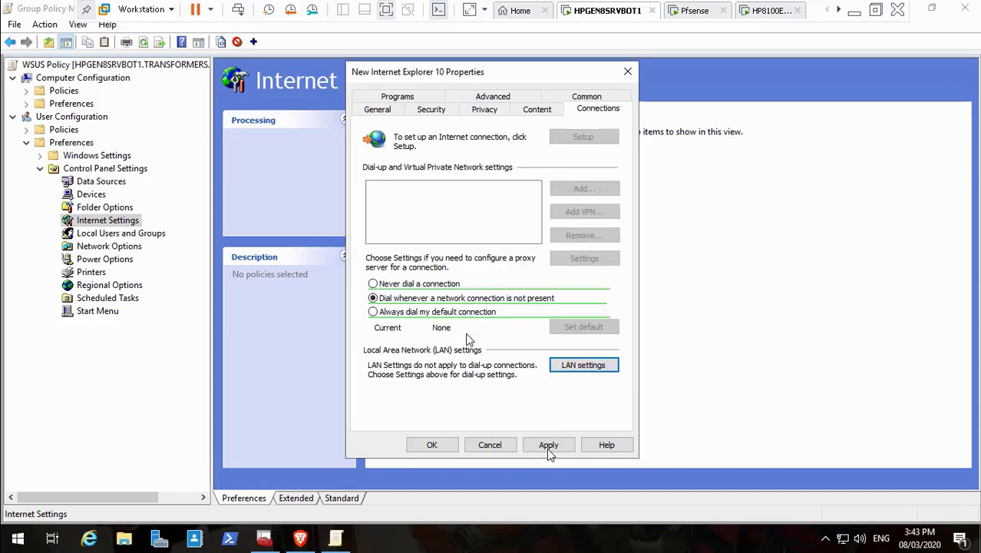
{"action": "left_click", "coordinate": [548, 446]}
{"action": "left_click", "coordinate": [429, 445]}
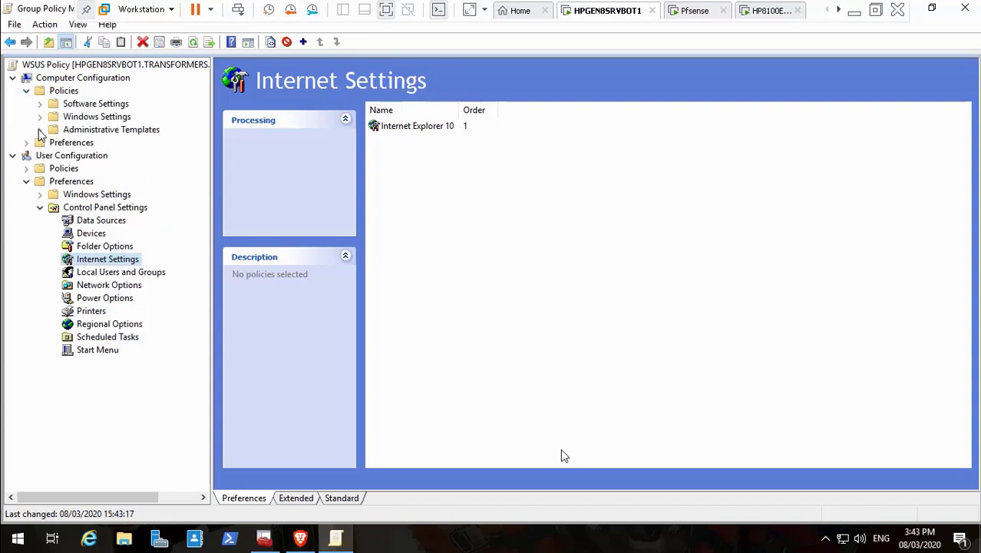
- Close all tabs and exit Firefox Nightly on the client machine
{"action": "mouse_move", "coordinate": [581, 535]}
{"action": "left_click", "coordinate": [769, 10]}
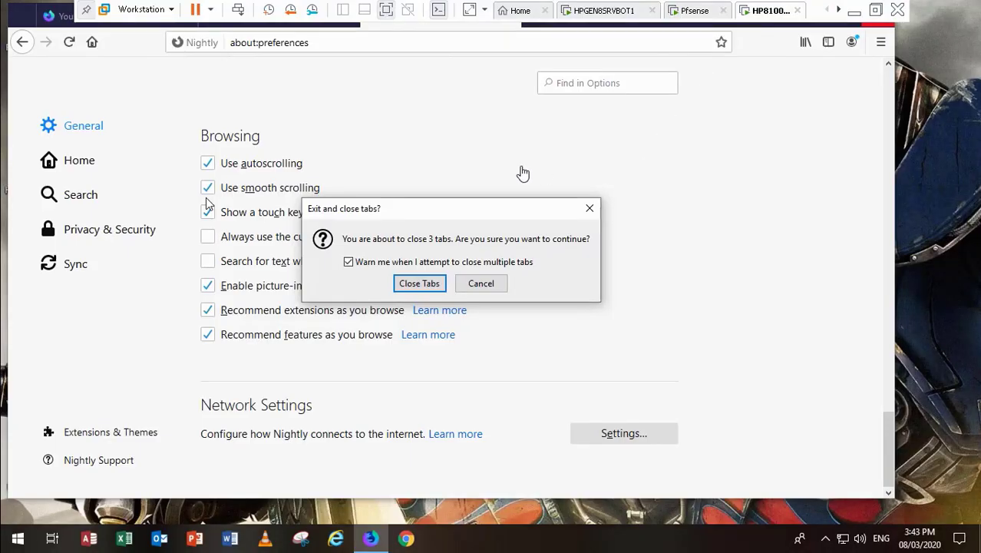
{"action": "left_click", "coordinate": [434, 283]}
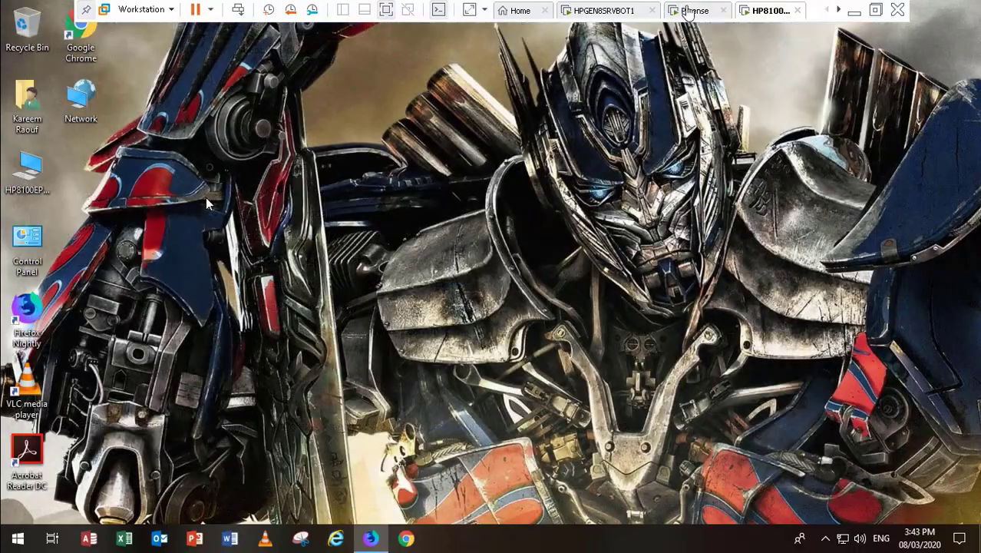
- Dismiss the Administrative Templates namespace warning on the server, then return to the client desktop
{"action": "left_click", "coordinate": [612, 10]}
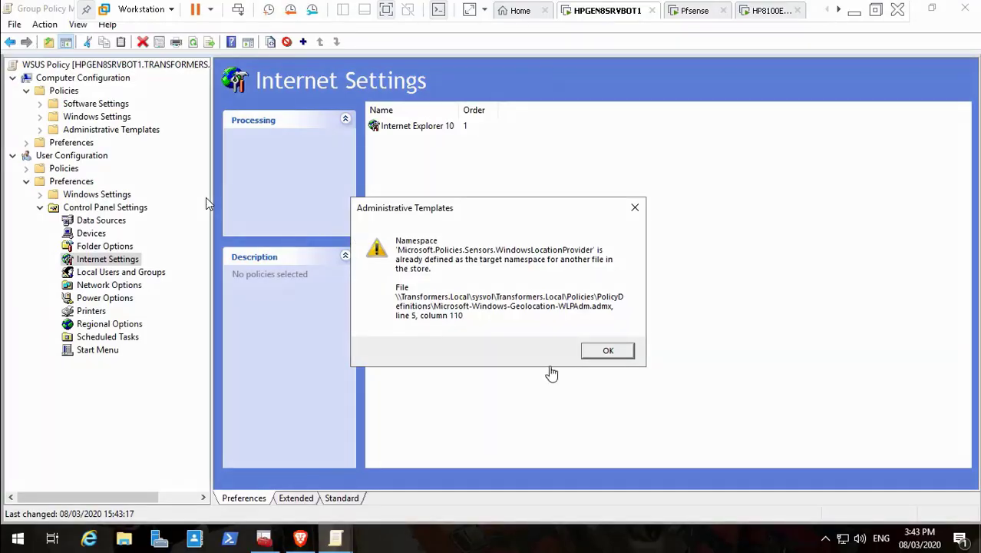
{"action": "left_click", "coordinate": [607, 352]}
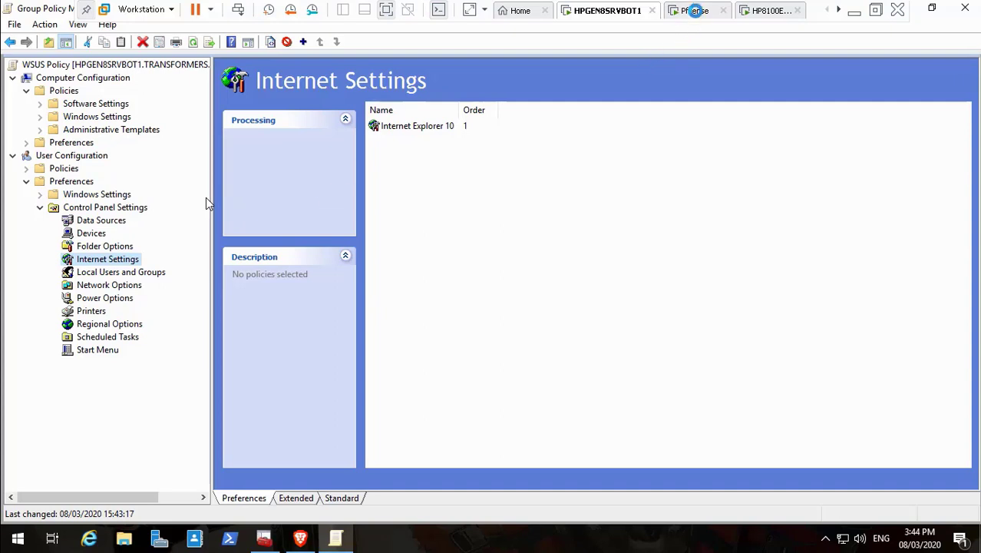
{"action": "left_click", "coordinate": [764, 10]}
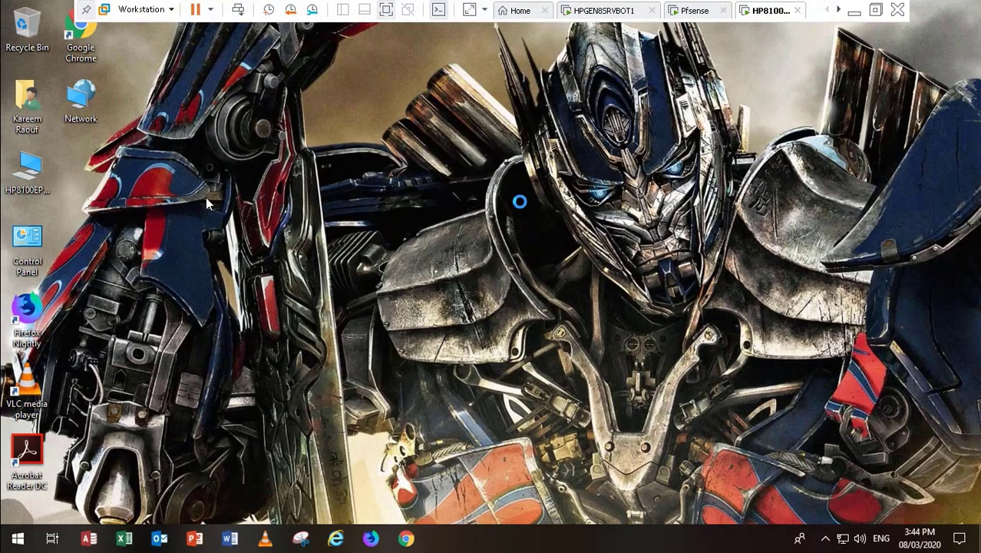
- Switch between the server and client VMs until Firefox Nightly shows on the client
{"action": "left_click", "coordinate": [612, 10]}
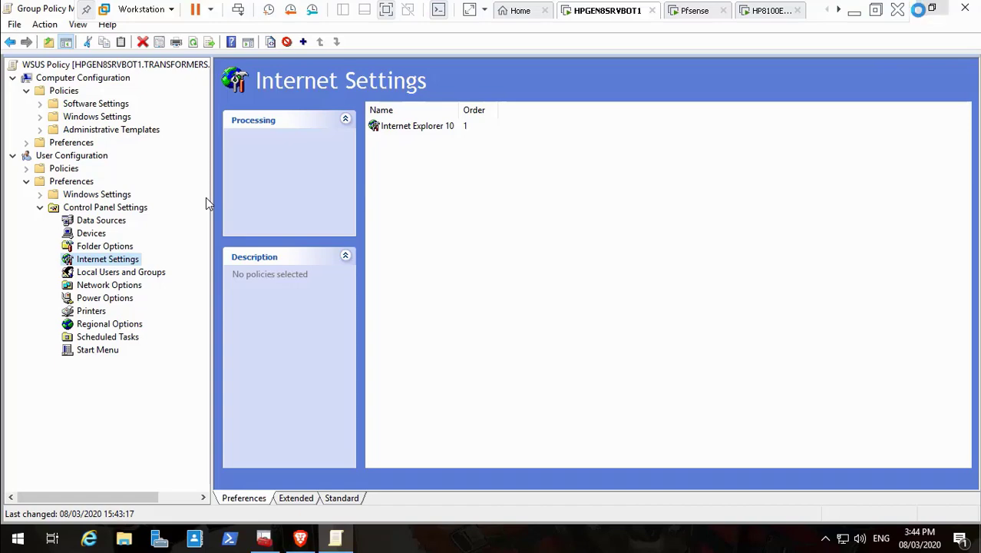
{"action": "left_click", "coordinate": [771, 10]}
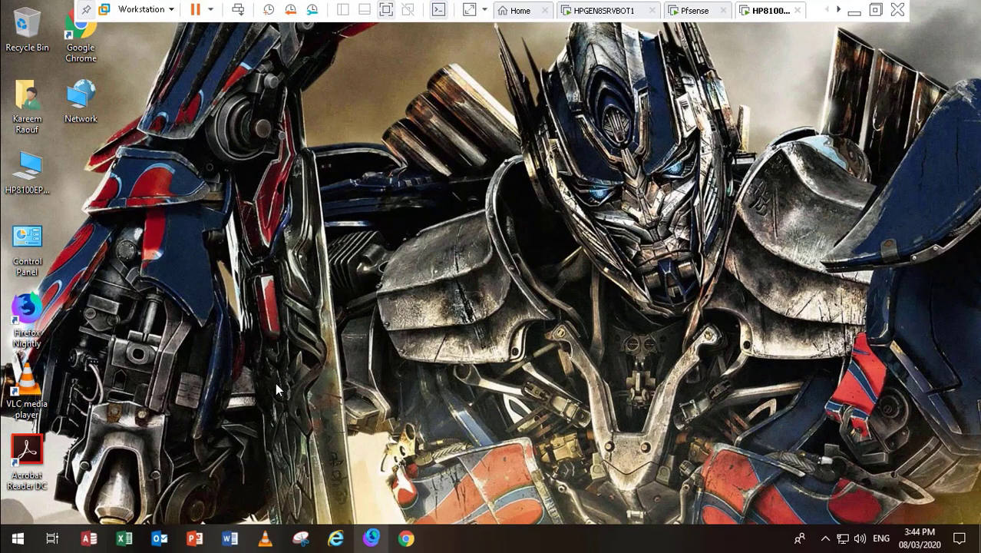
{"action": "mouse_move", "coordinate": [528, 531]}
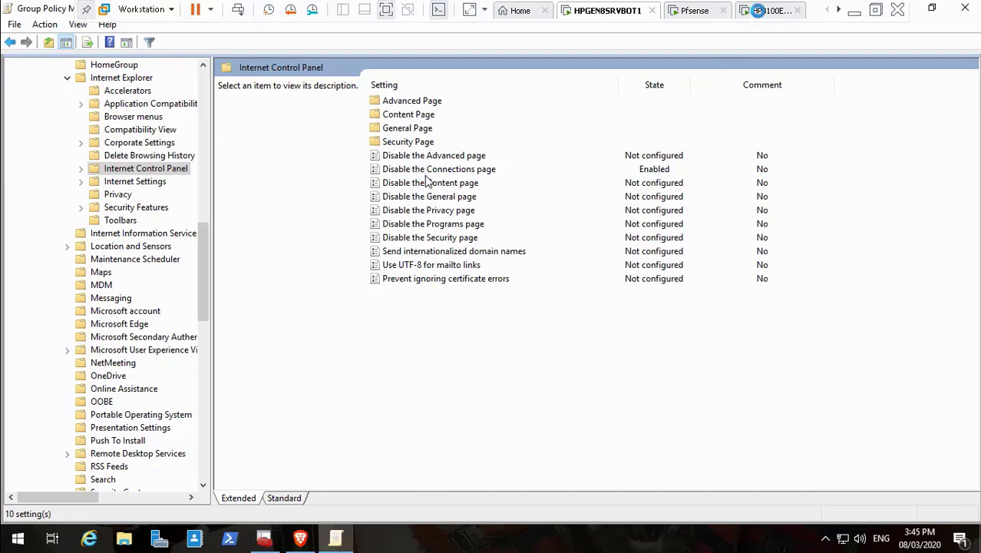
{"action": "left_click", "coordinate": [756, 10]}
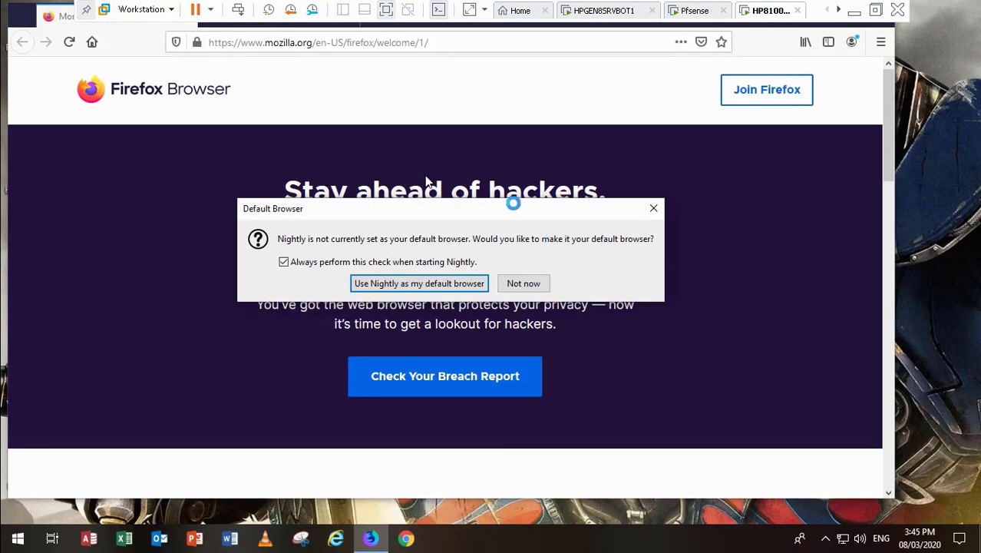
- Decline the default-browser prompt and try facebook.com, which fails with a secure connection error
{"action": "left_click", "coordinate": [525, 282]}
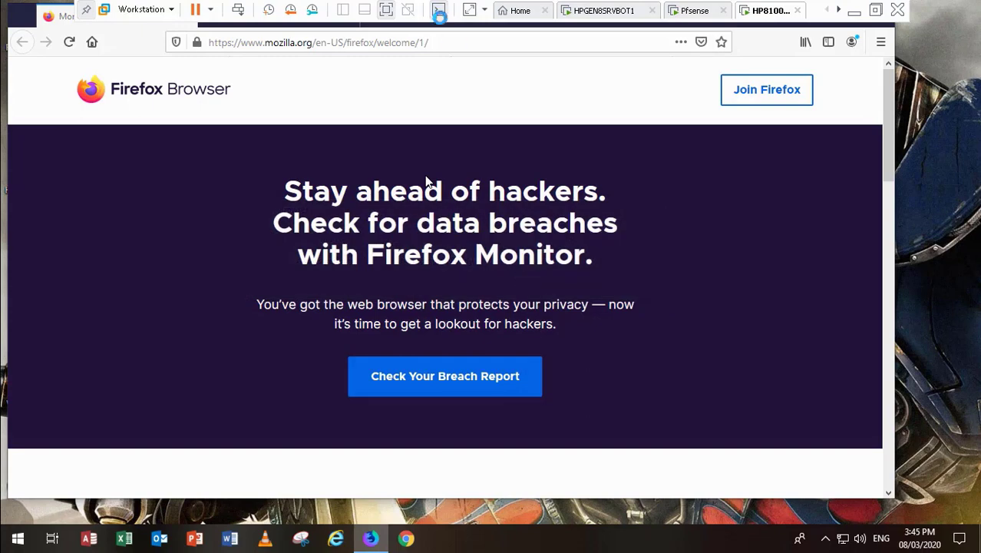
{"action": "left_click", "coordinate": [431, 39]}
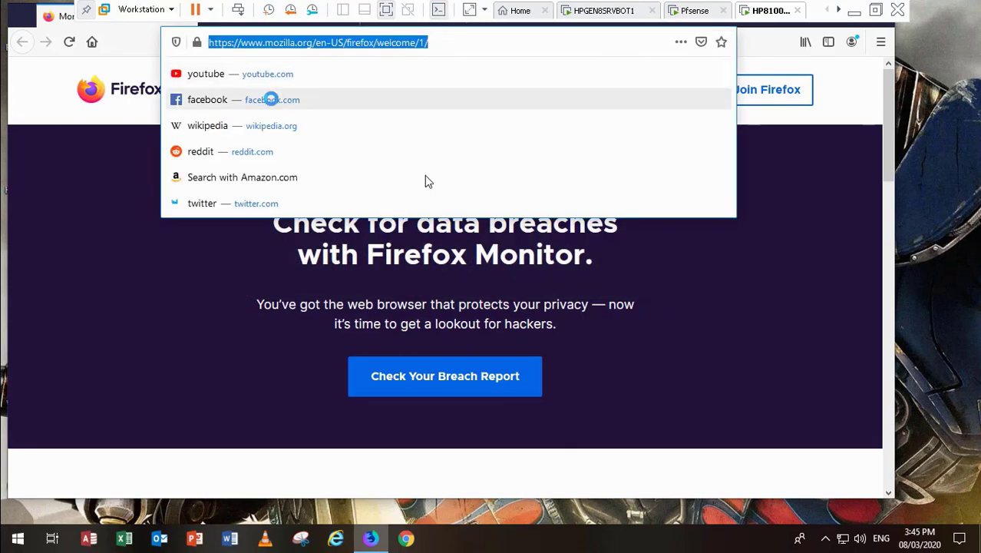
{"action": "left_click", "coordinate": [272, 99]}
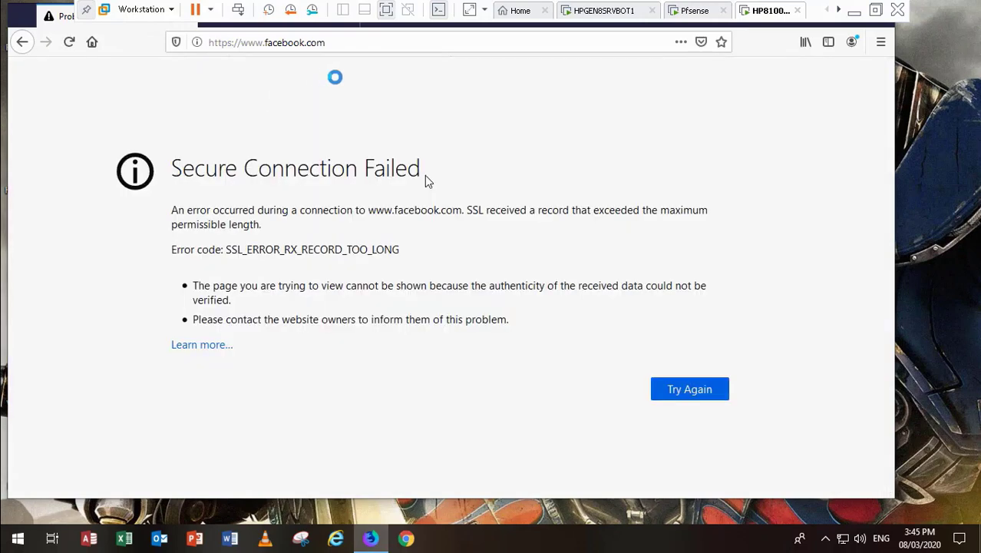
{"action": "left_click", "coordinate": [337, 42]}
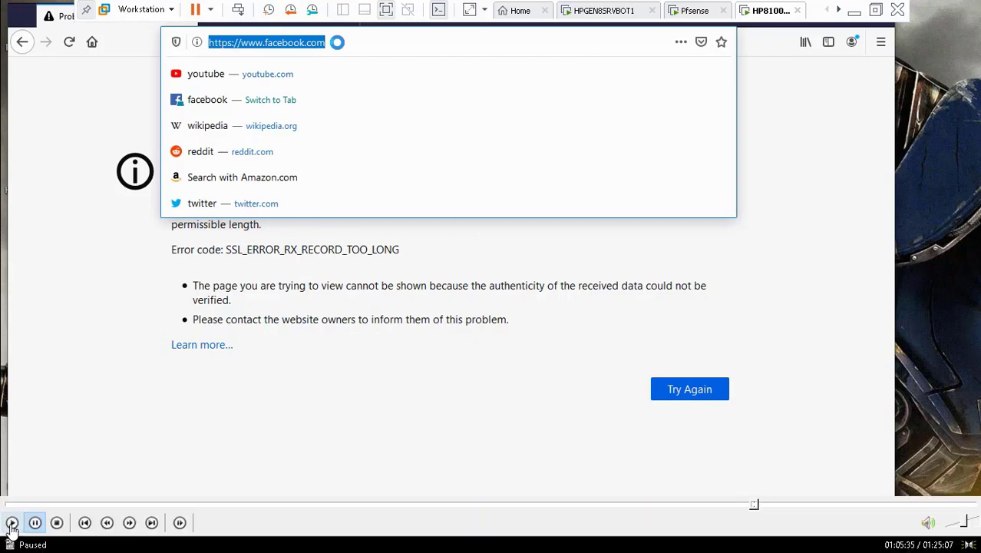
{"action": "left_click", "coordinate": [12, 525]}
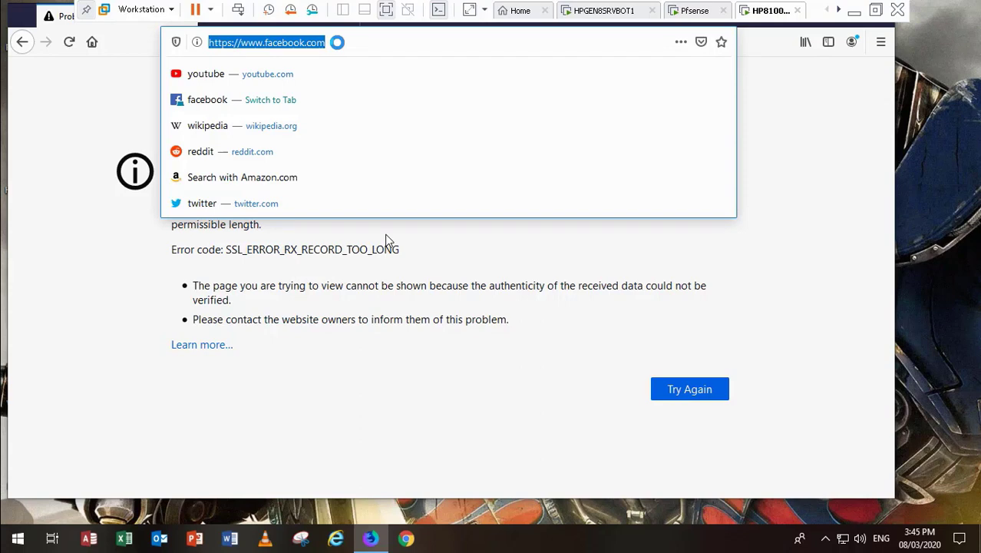
{"action": "type", "text": "www.go"}
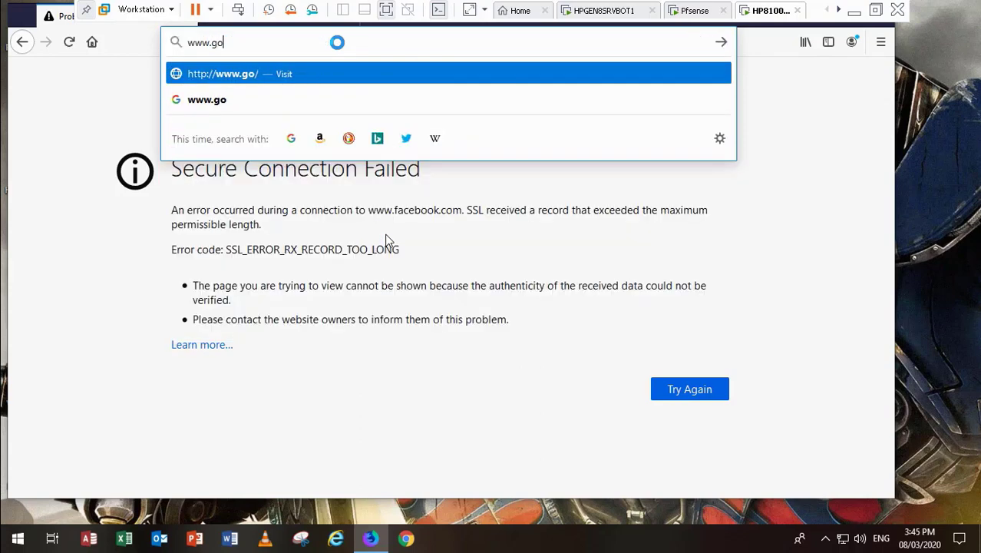
{"action": "type", "text": "ogle.com"}
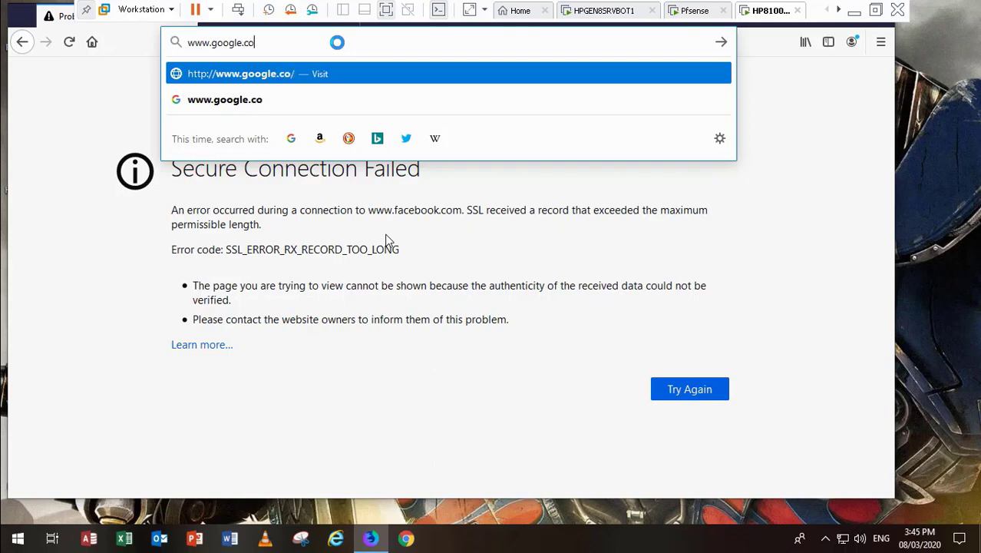
{"action": "key", "text": "Return"}
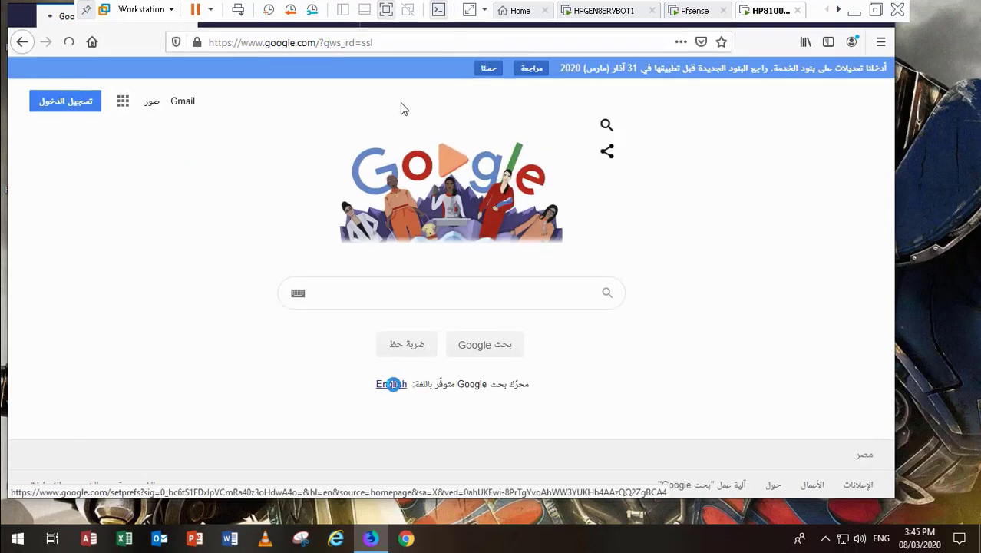
{"action": "left_click", "coordinate": [391, 384]}
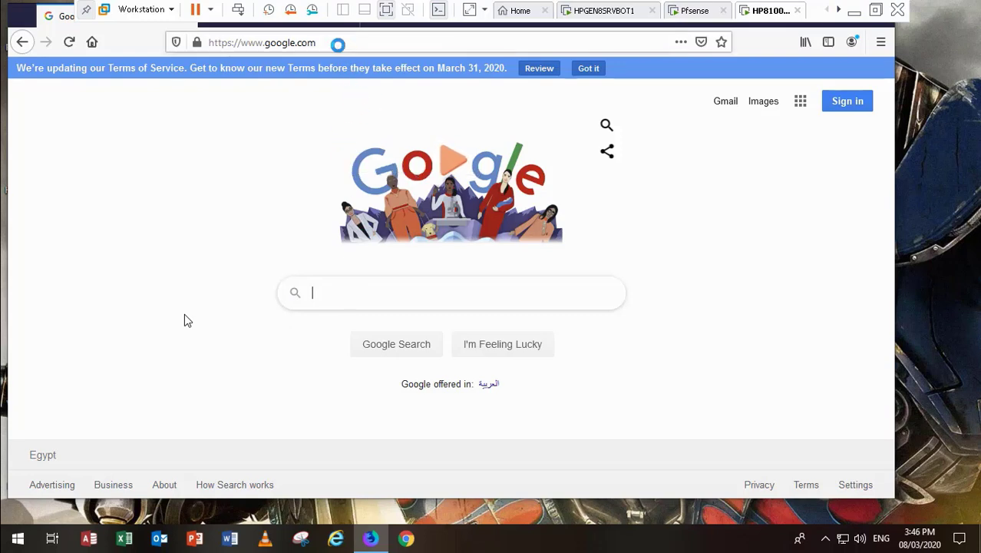
{"action": "key", "text": "ctrl+l"}
{"action": "key", "text": "BackSpace"}
{"action": "type", "text": "www.cnn"}
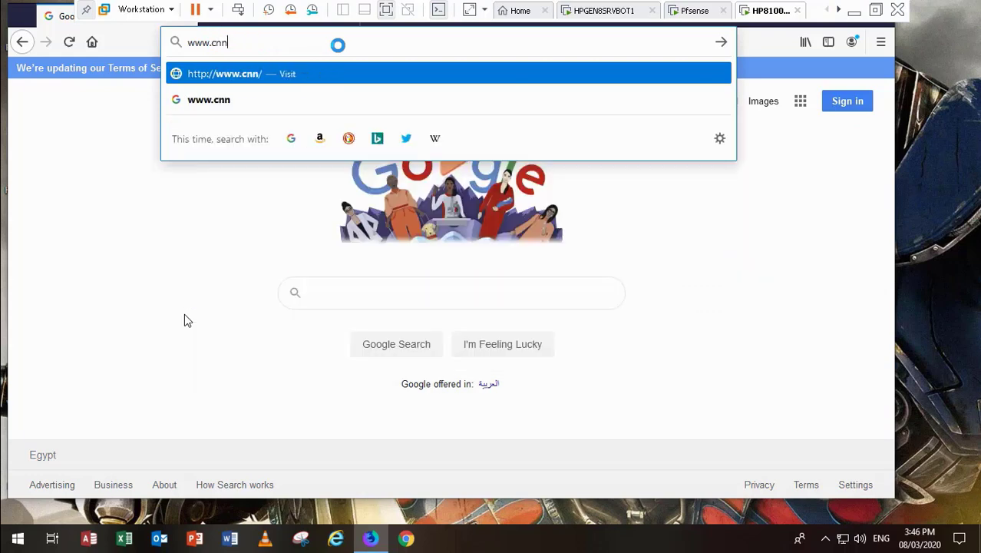
{"action": "type", "text": ".com"}
{"action": "key", "text": "Return"}
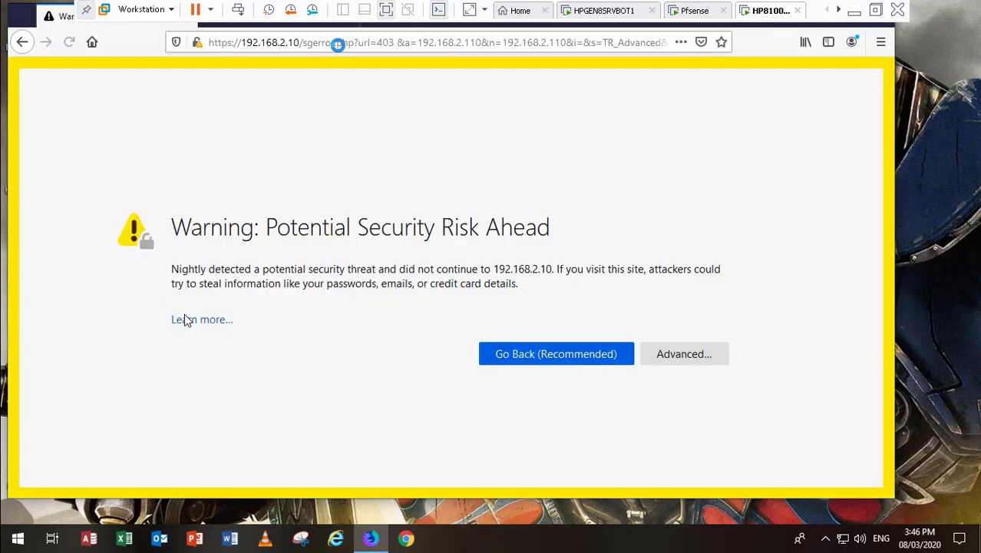
{"action": "left_click", "coordinate": [670, 352]}
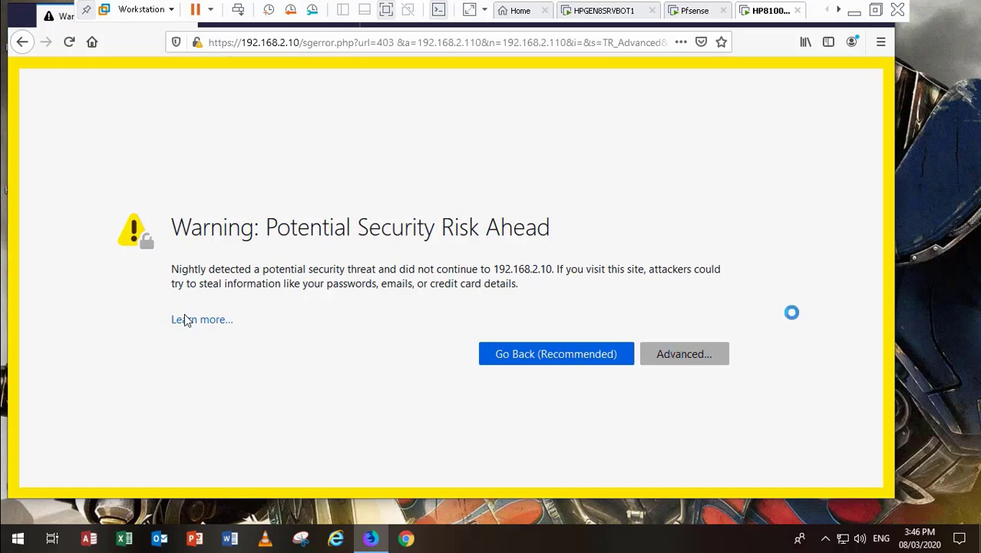
{"action": "left_click_drag", "start_coordinate": [883, 280], "coordinate": [887, 403]}
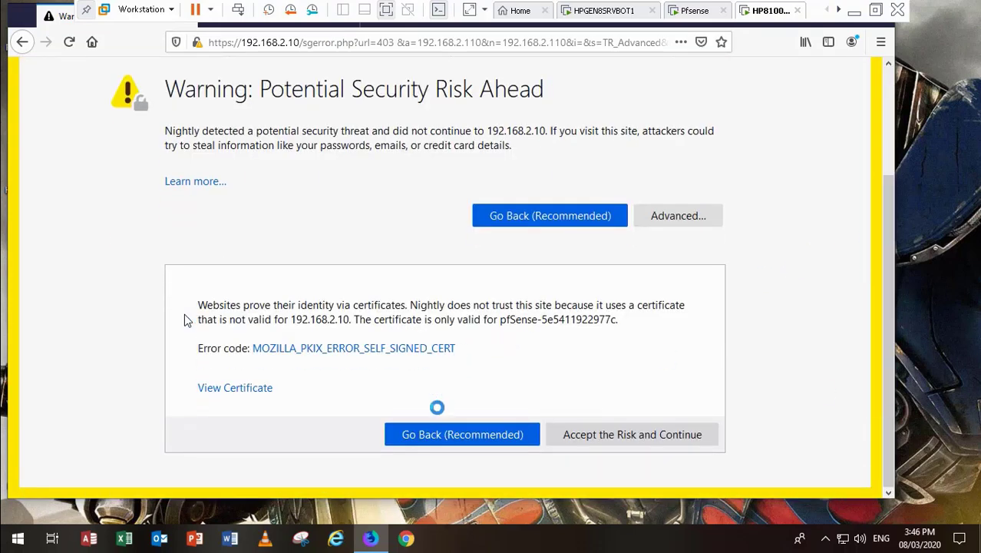
{"action": "left_click", "coordinate": [586, 432]}
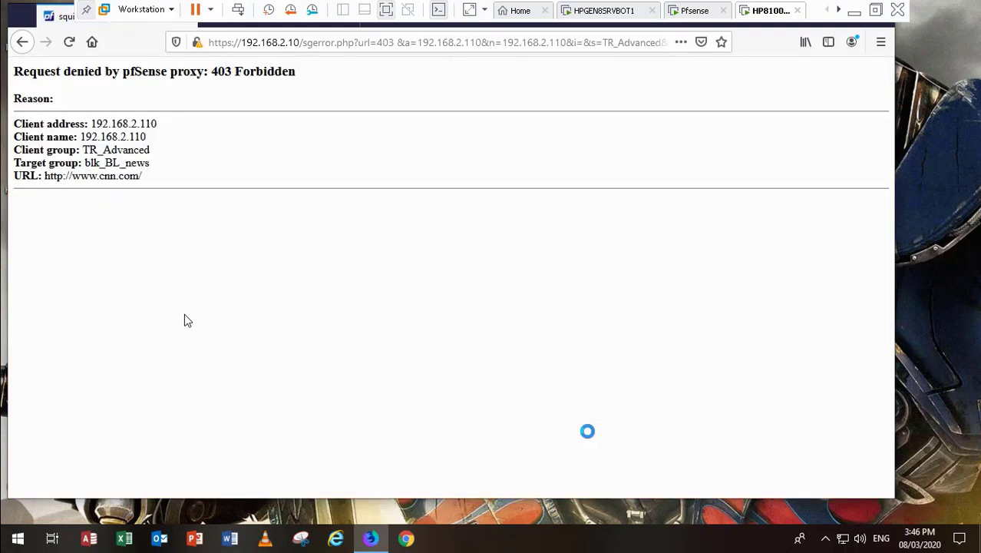
{"action": "left_click", "coordinate": [36, 523]}
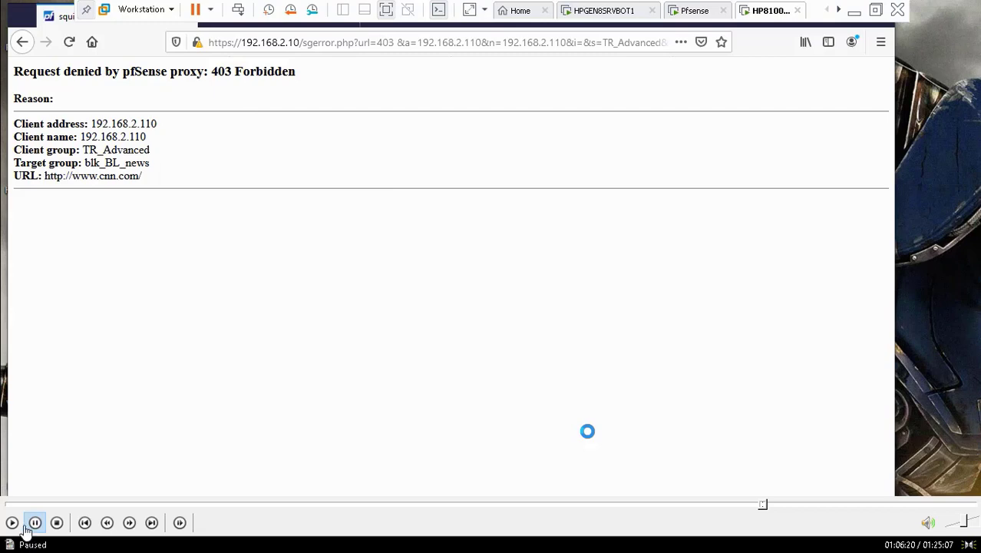
- Resume the recording and skip ahead to 01:06:41, where the AD group members appear
{"action": "left_click", "coordinate": [11, 524]}
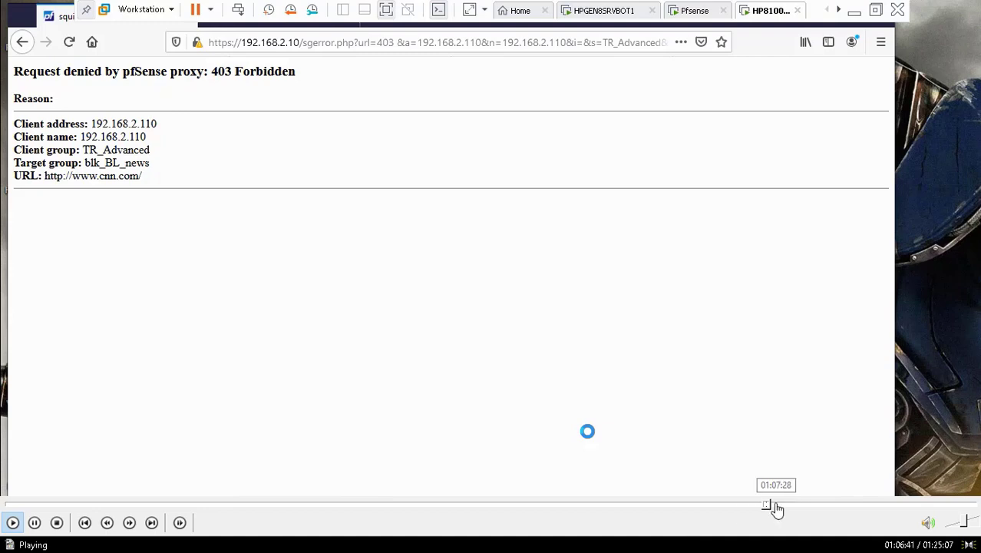
{"action": "left_click", "coordinate": [770, 506]}
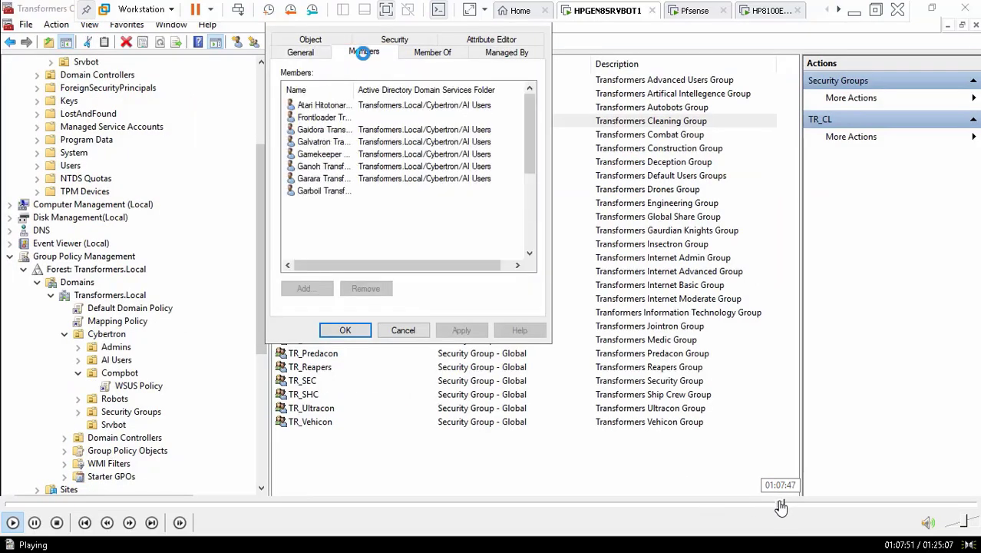
- Step back slightly and pause on the Transformers Security Groups list
{"action": "left_click", "coordinate": [777, 507]}
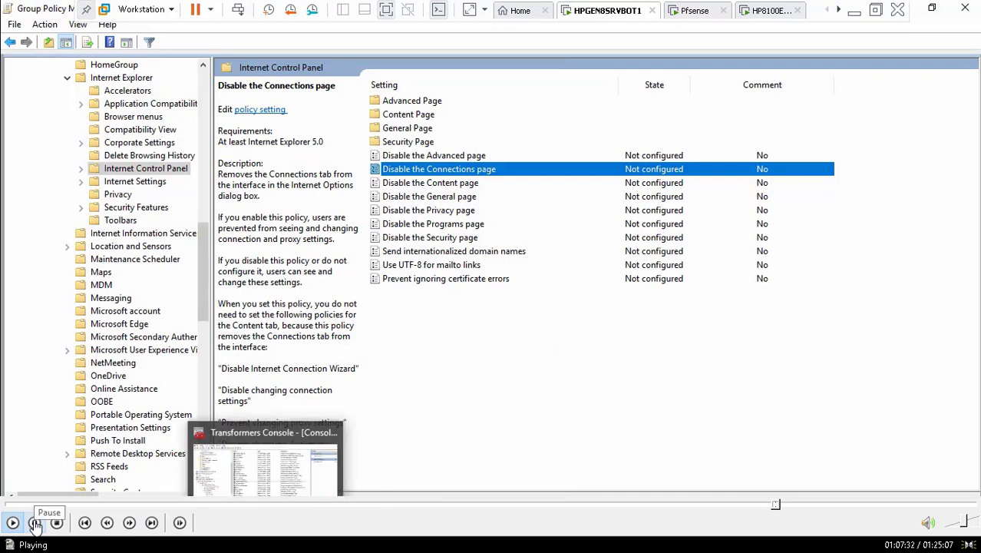
{"action": "left_click", "coordinate": [35, 523]}
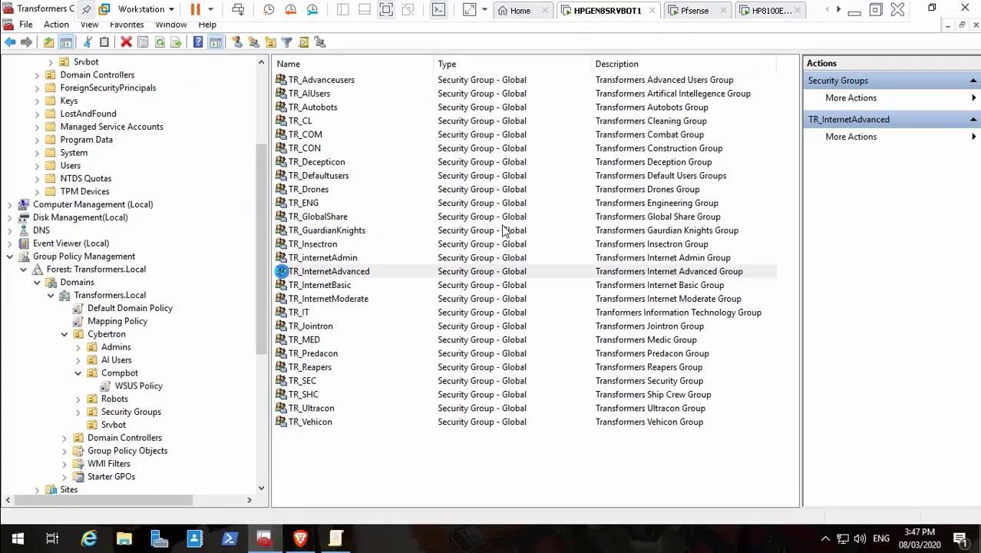
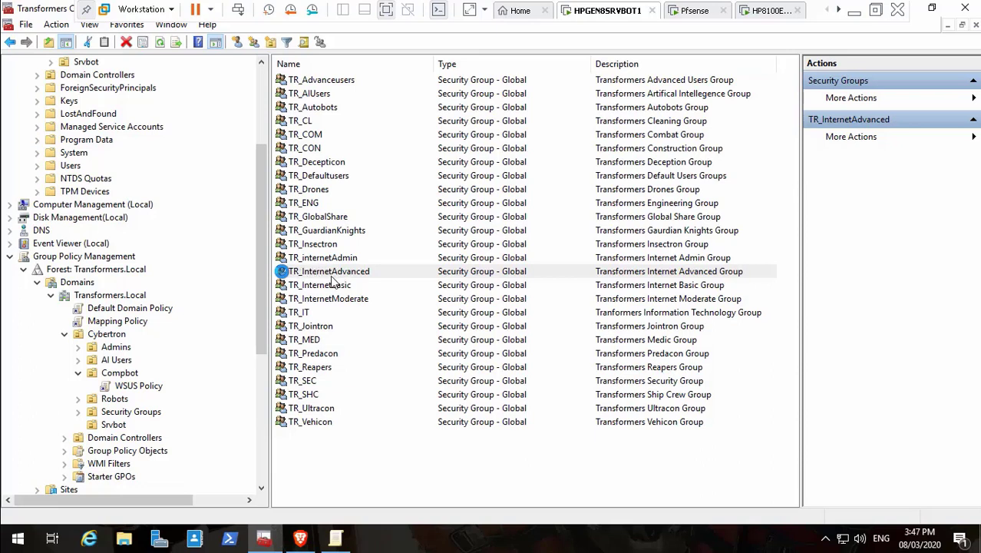
- Resume playback as the TR_CL group's members are shown and the security groups list returns
{"action": "mouse_move", "coordinate": [183, 542]}
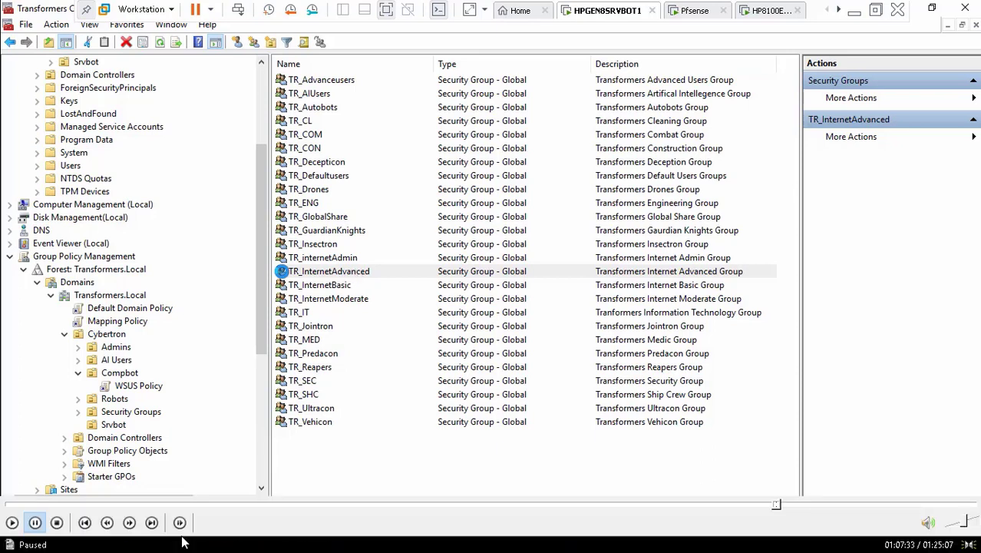
{"action": "left_click", "coordinate": [12, 522]}
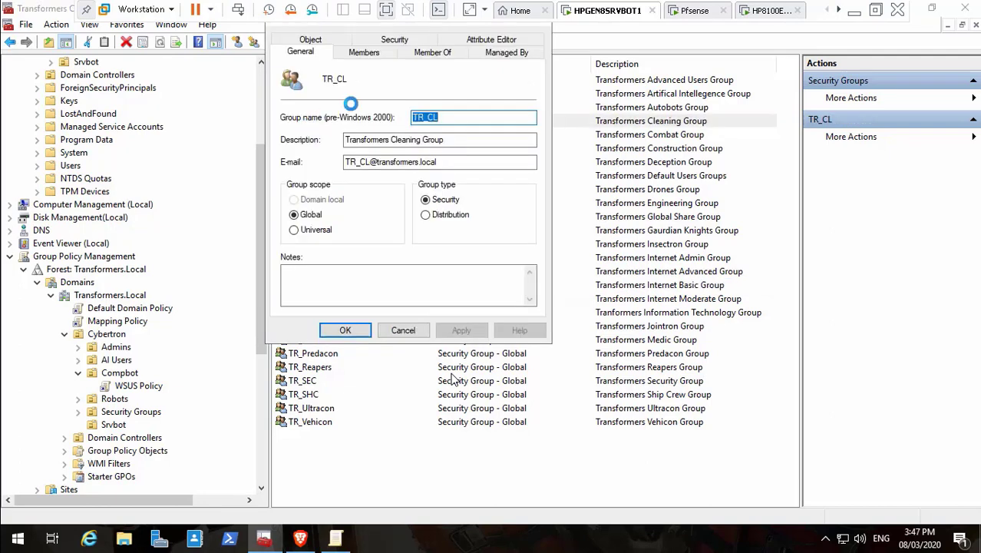
{"action": "left_click", "coordinate": [363, 53]}
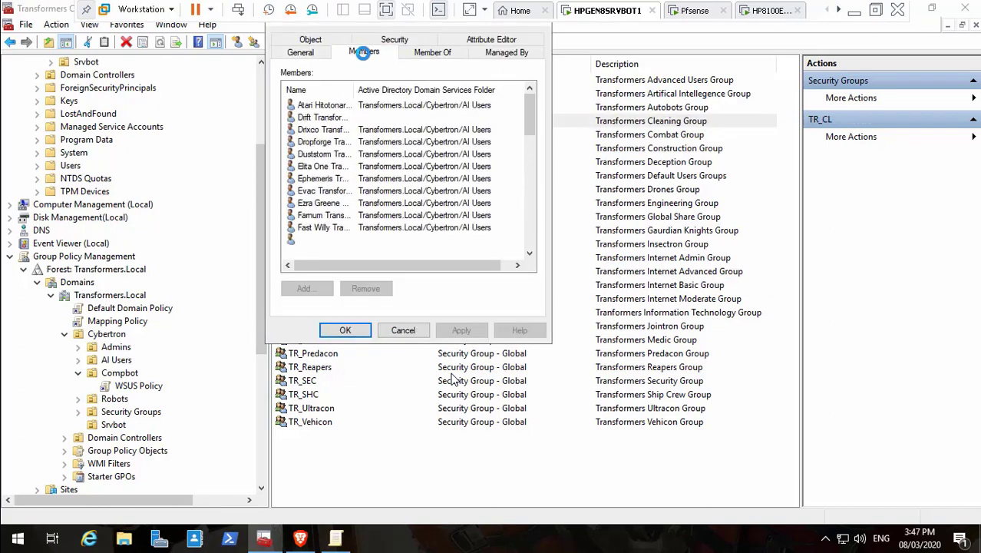
{"action": "left_click", "coordinate": [338, 104]}
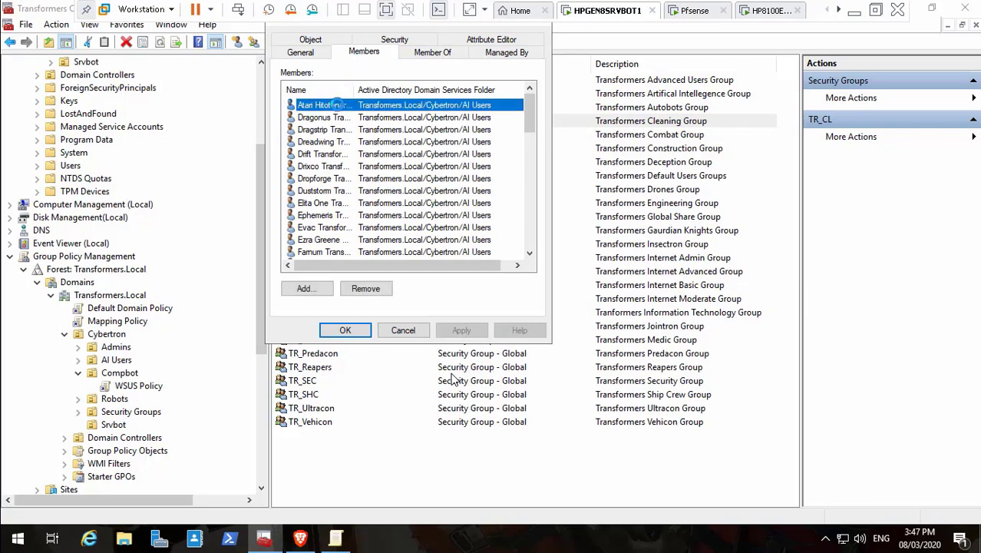
{"action": "left_click", "coordinate": [393, 330]}
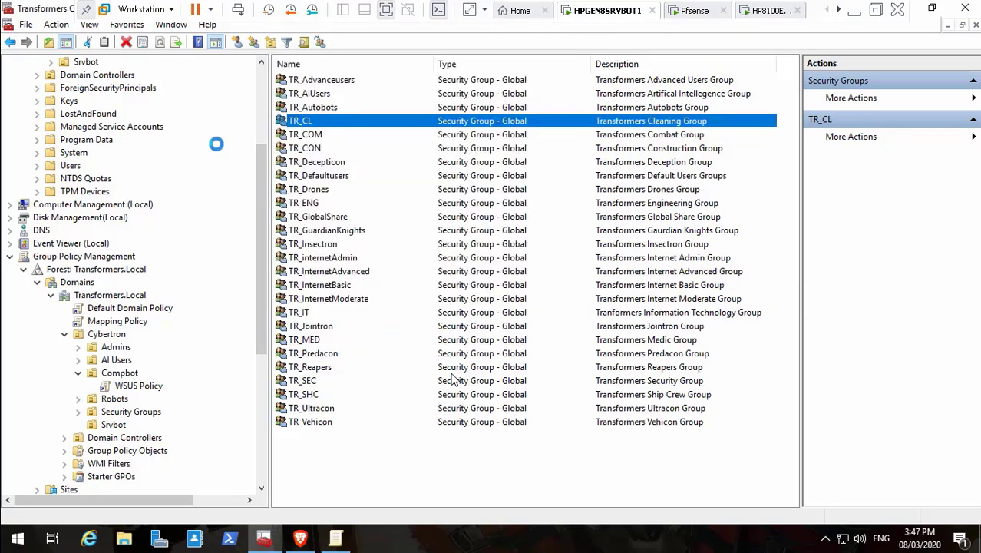
{"action": "scroll", "coordinate": [262, 77], "scroll_direction": "up", "scroll_amount": 4}
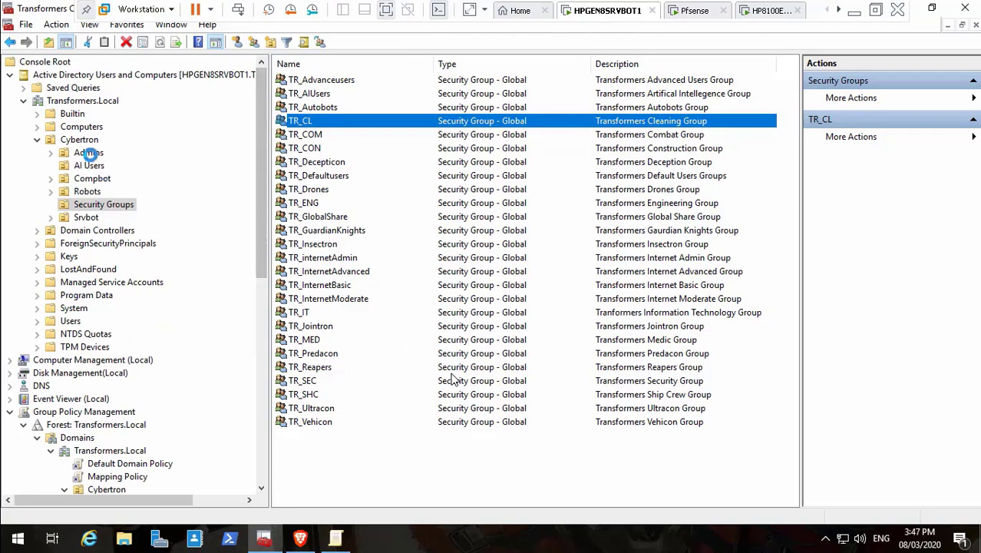
- Watch an AI Users password reset with forced logon change cleared, then jump to 01:08:55
{"action": "left_click", "coordinate": [90, 167]}
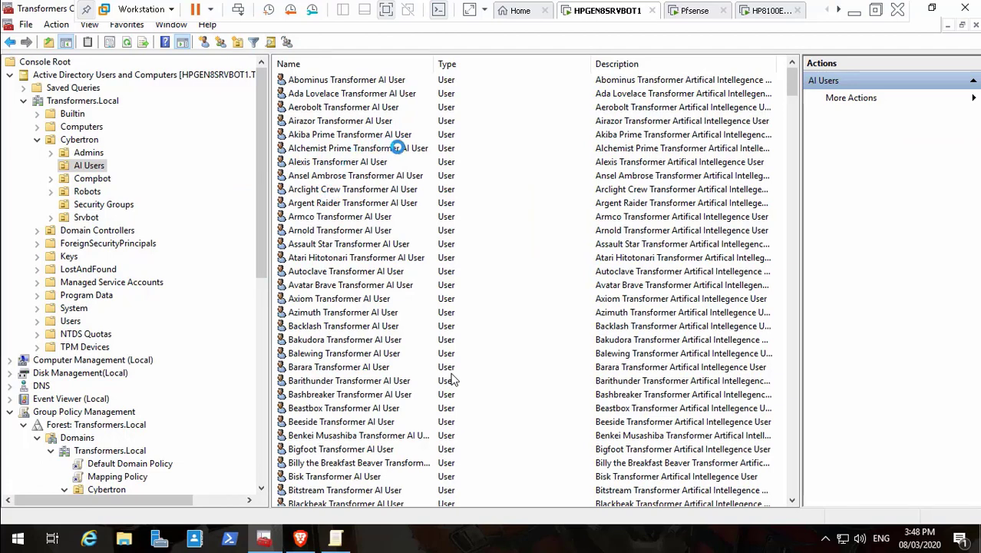
{"action": "left_click", "coordinate": [370, 258]}
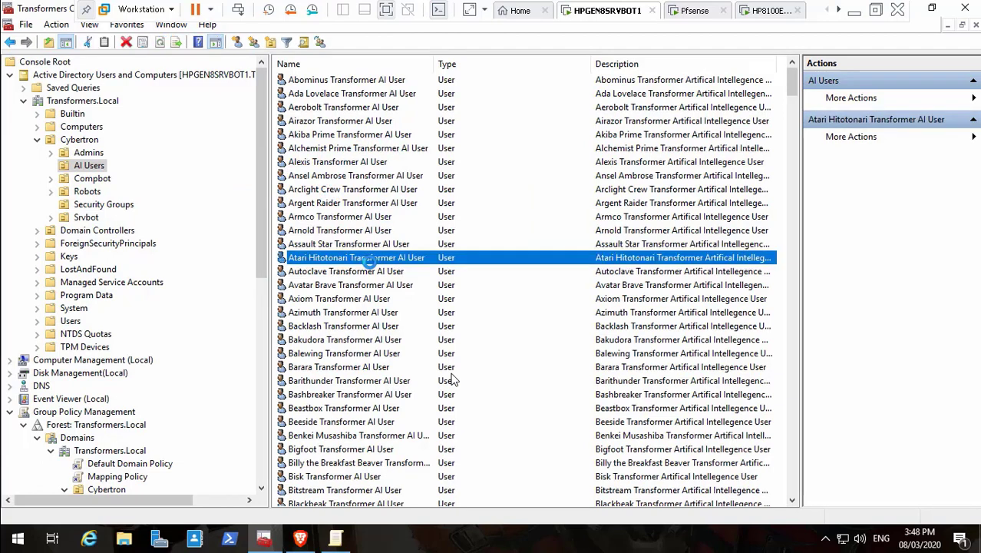
{"action": "right_click", "coordinate": [369, 258]}
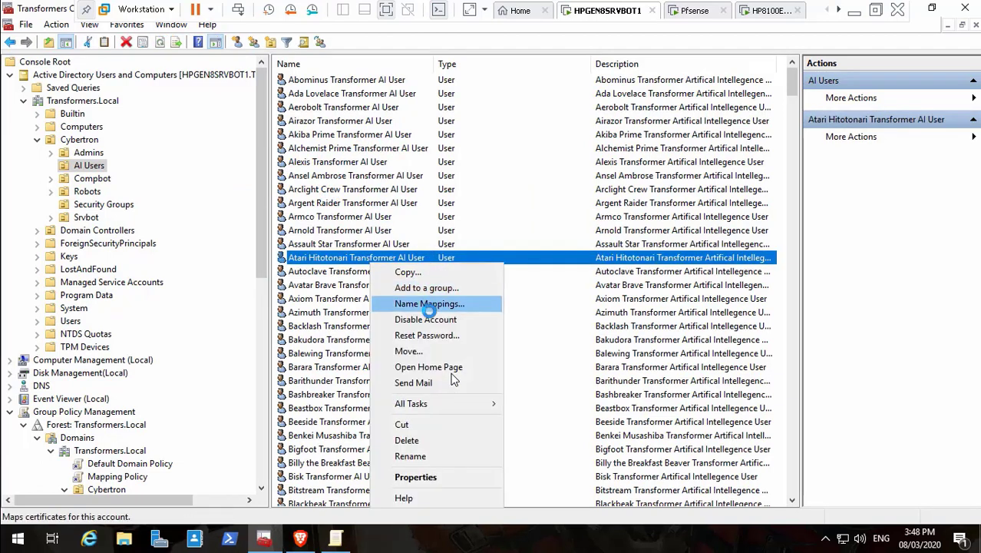
{"action": "left_click", "coordinate": [432, 336]}
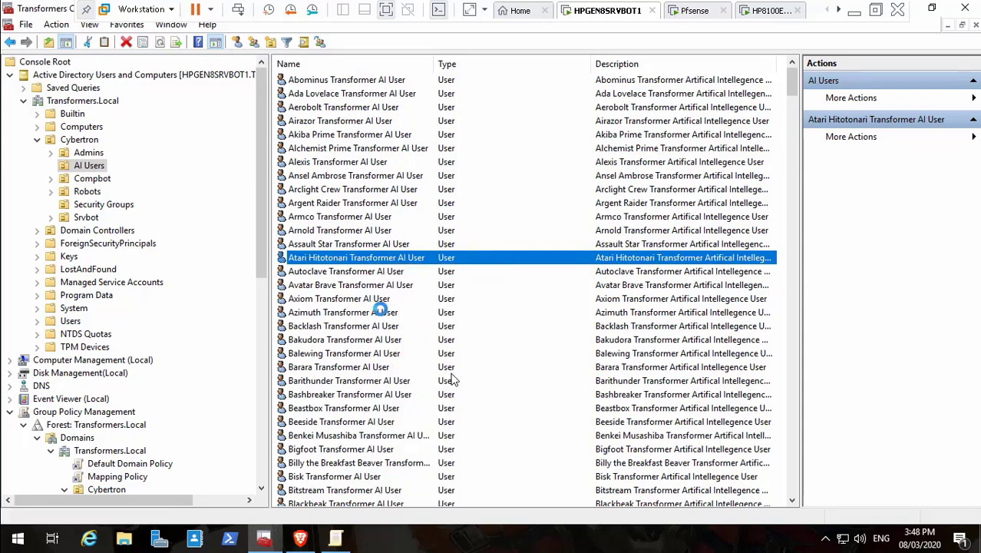
{"action": "left_click", "coordinate": [369, 248]}
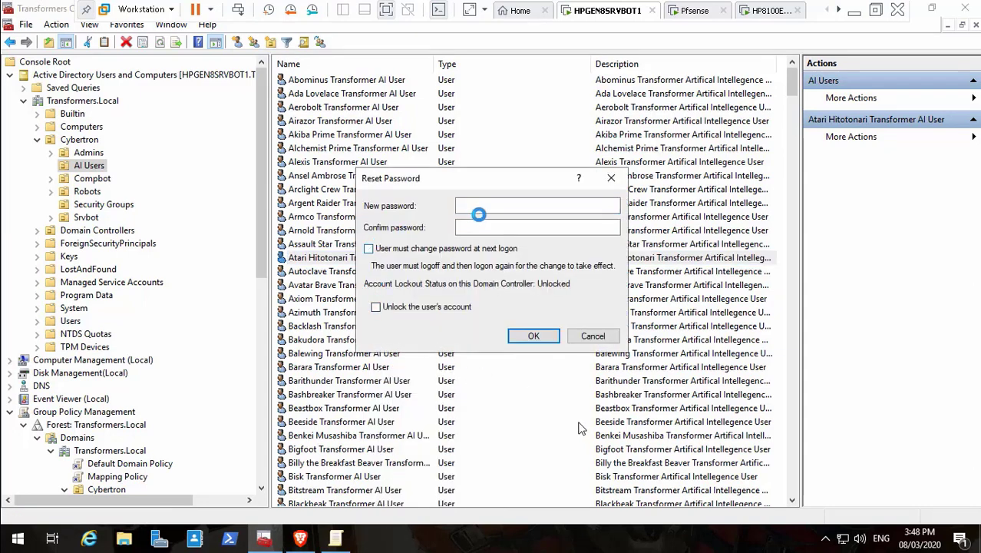
{"action": "left_click", "coordinate": [793, 504]}
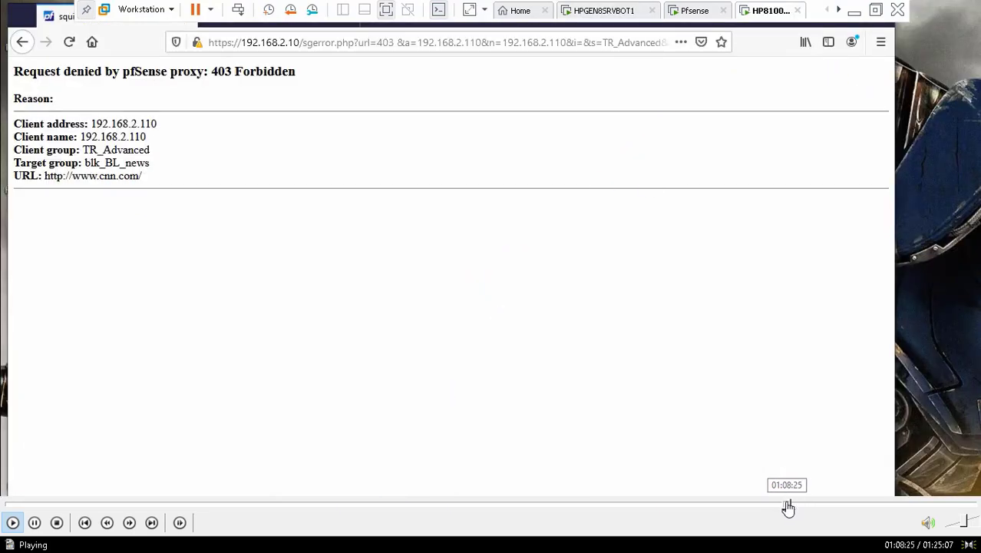
- Rewind to 01:08:25 and let the cnn.com 403 block play through to the workstation desktop
{"action": "left_click", "coordinate": [788, 506]}
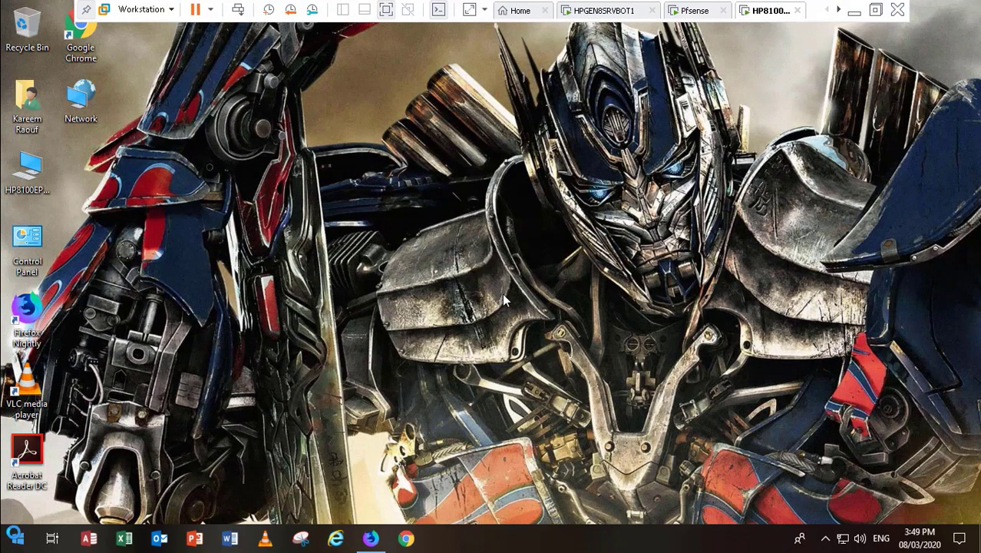
{"action": "mouse_move", "coordinate": [618, 531]}
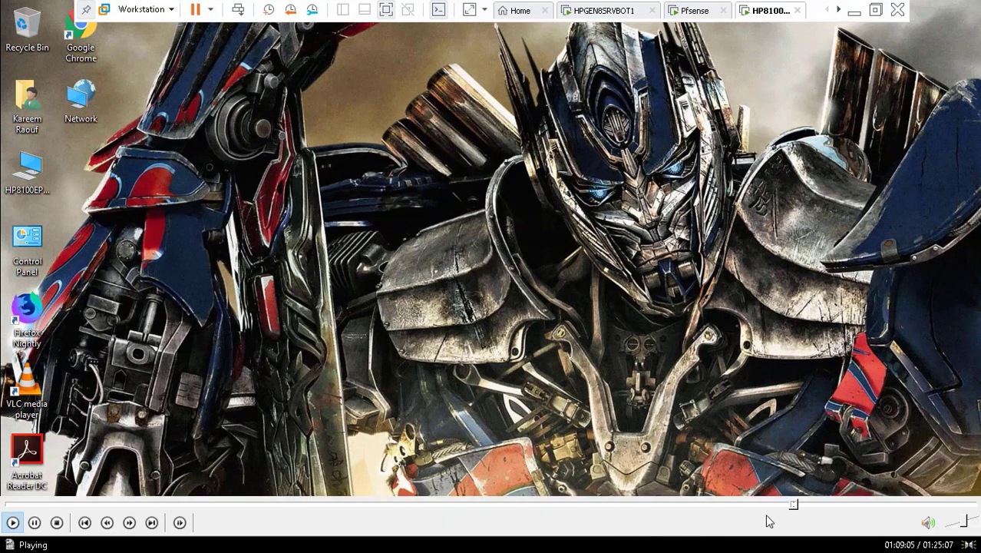
- Seek to 01:09:25, then 01:09:51, then back to 01:09:40 at the workstation sign-in
{"action": "left_click", "coordinate": [797, 505]}
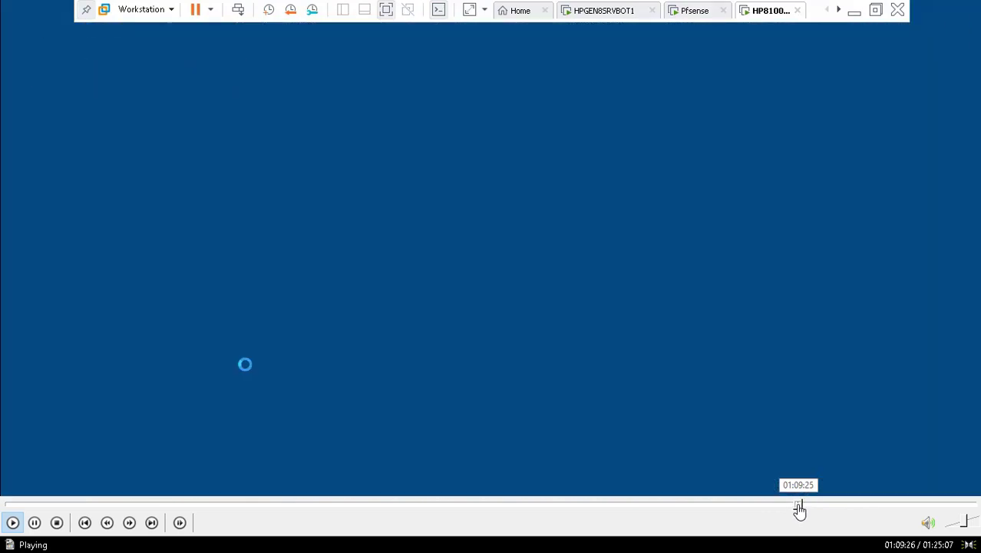
{"action": "left_click", "coordinate": [803, 505]}
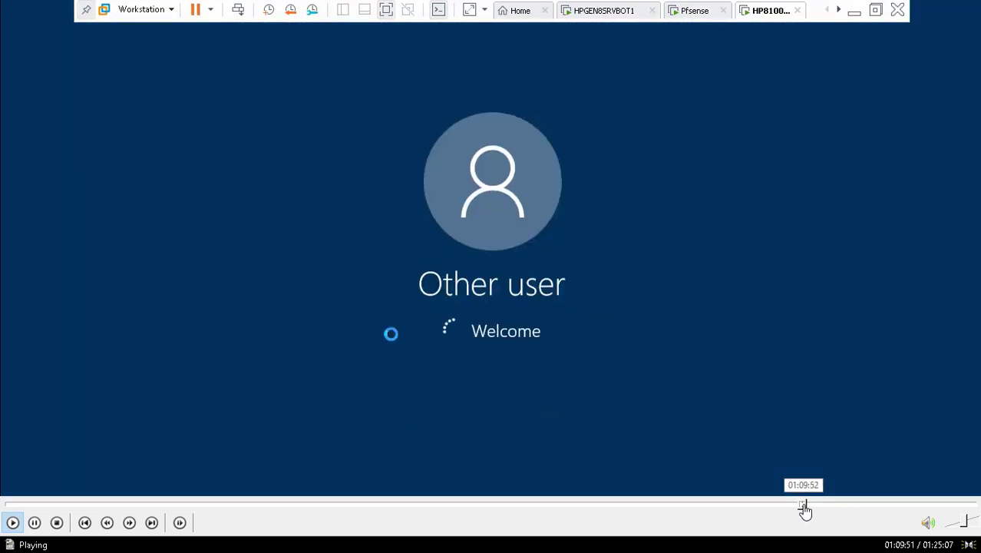
{"action": "left_click", "coordinate": [801, 506]}
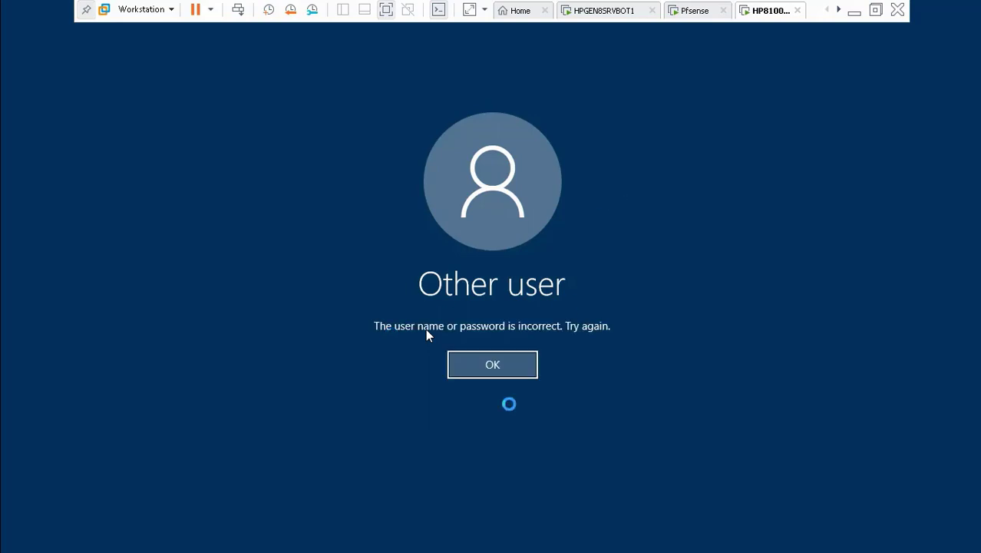
- Play the failed logon and corrected user name, then the switch to HPGEN8SRVBOT1
{"action": "left_click", "coordinate": [503, 359]}
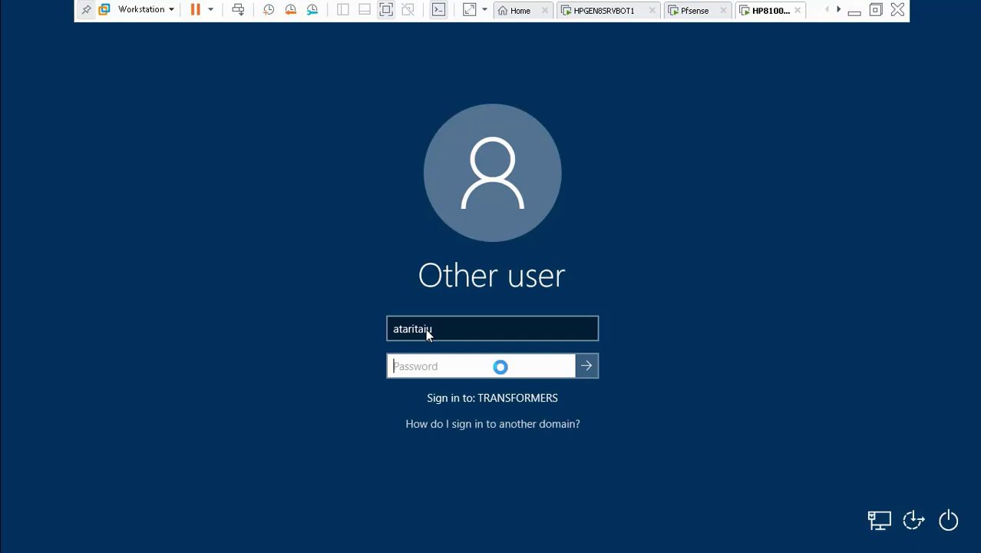
{"action": "left_click", "coordinate": [427, 330]}
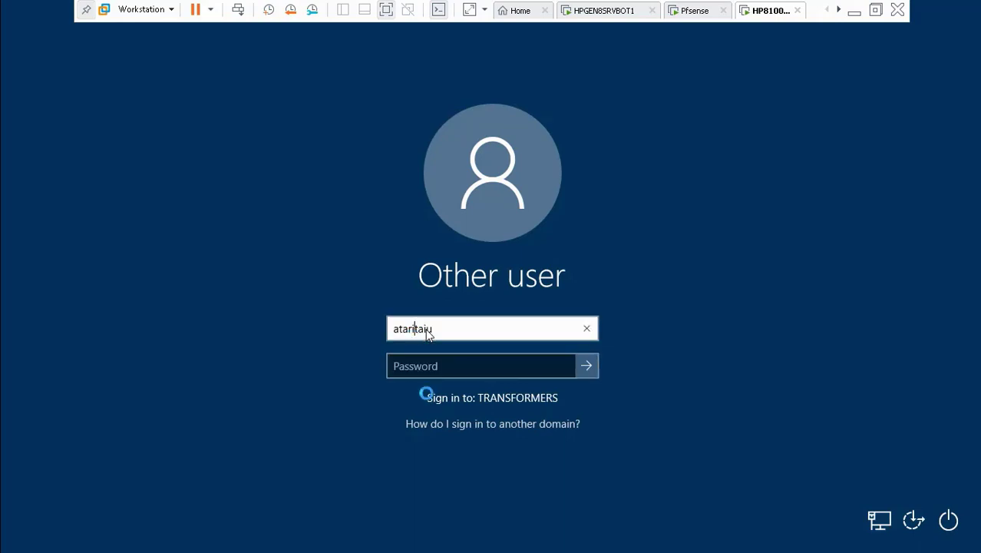
{"action": "type", "text": "i"}
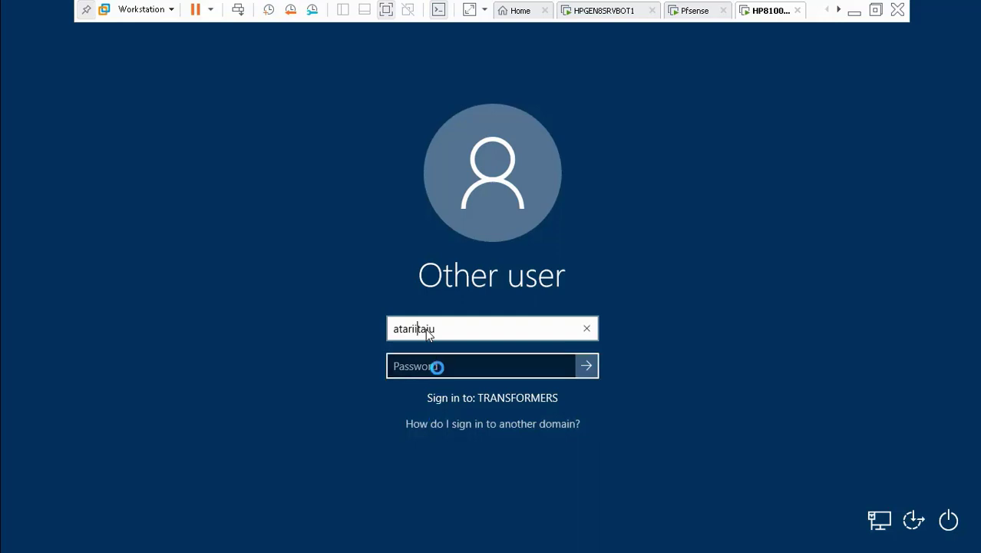
{"action": "left_click", "coordinate": [435, 366]}
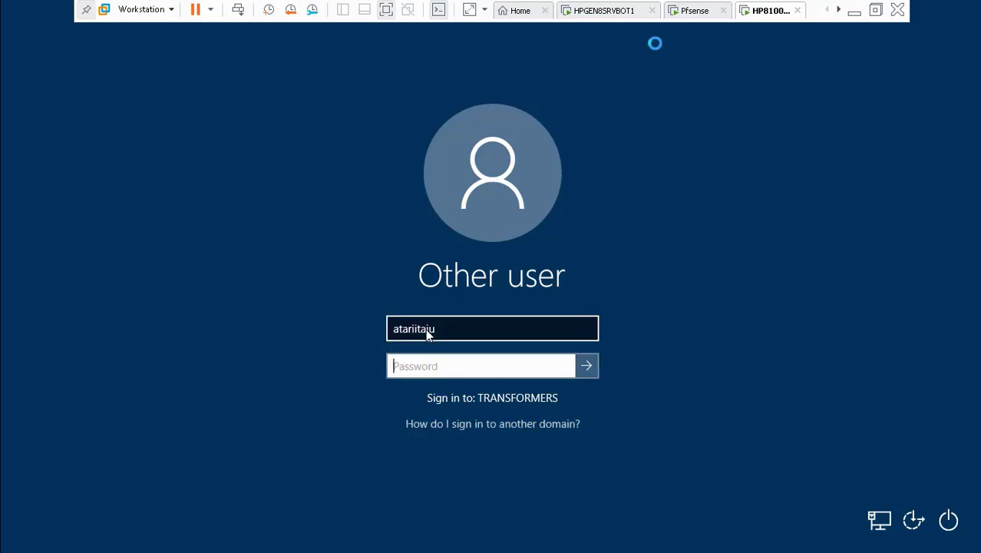
{"action": "left_click", "coordinate": [604, 12]}
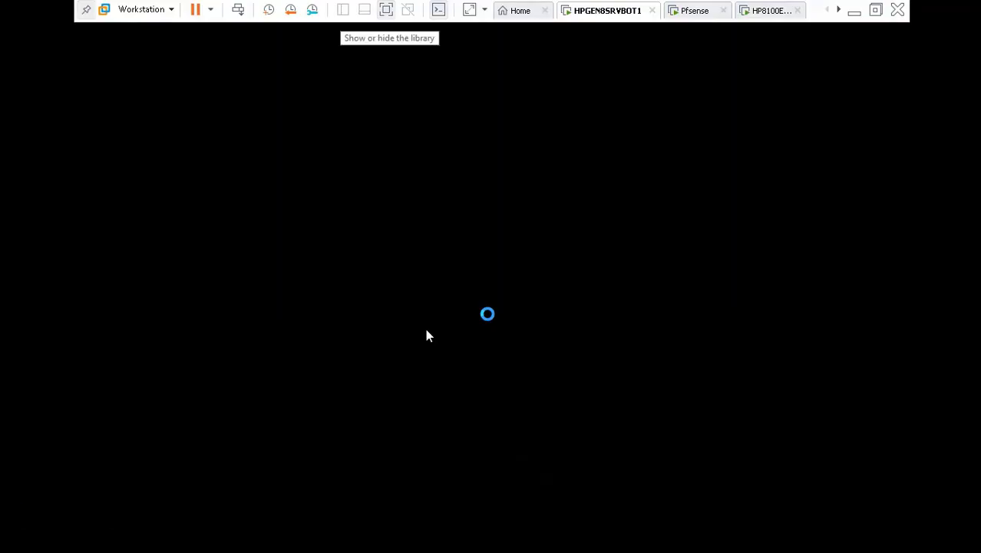
- Play the return to the HP8100 workstation, past its lock screen and legal notice
{"action": "left_click", "coordinate": [852, 11]}
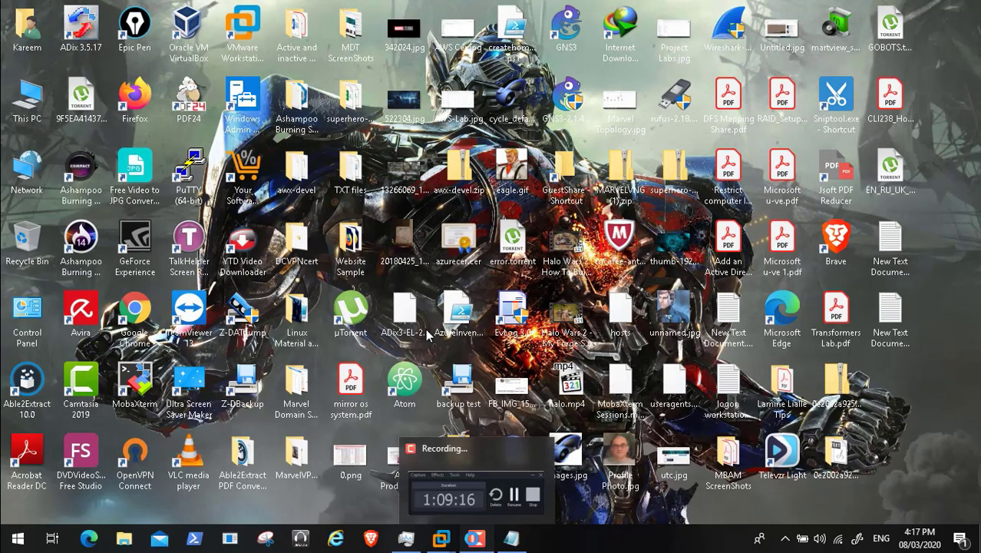
{"action": "left_click", "coordinate": [477, 539]}
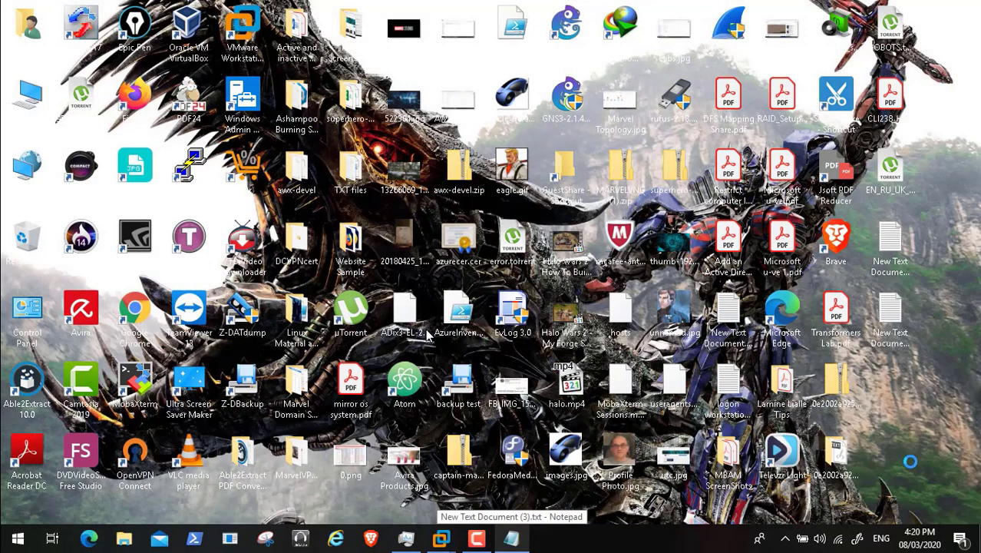
{"action": "mouse_move", "coordinate": [442, 539]}
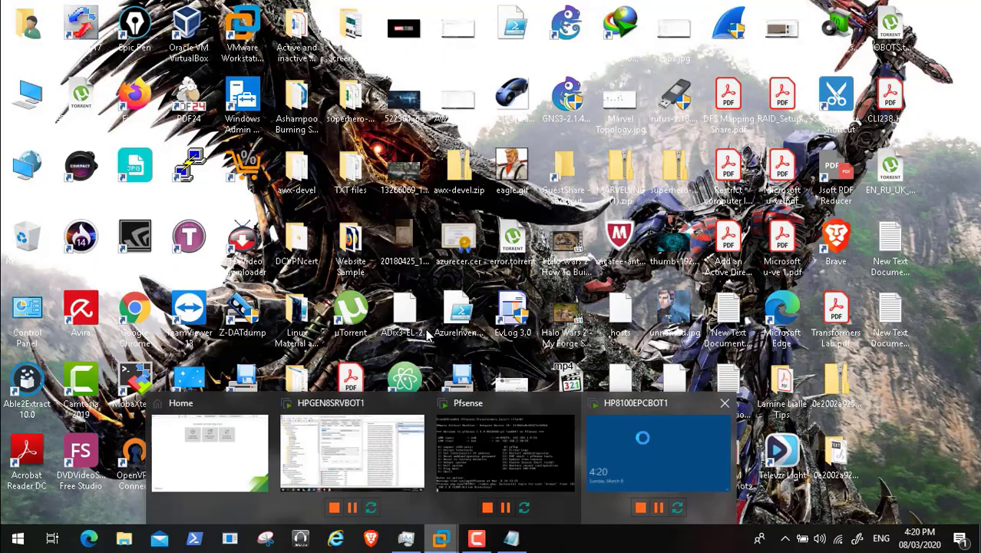
{"action": "left_click", "coordinate": [642, 438]}
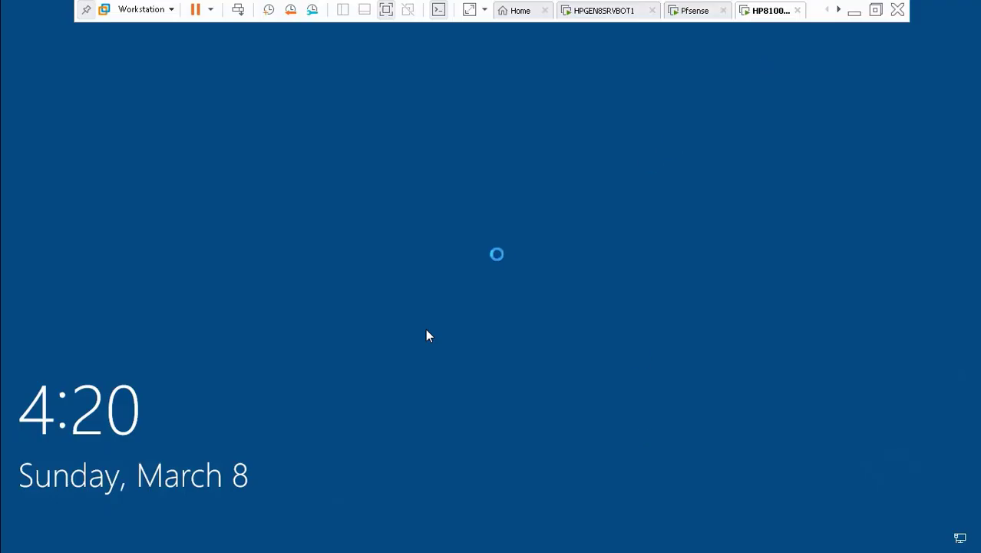
{"action": "left_click", "coordinate": [427, 330]}
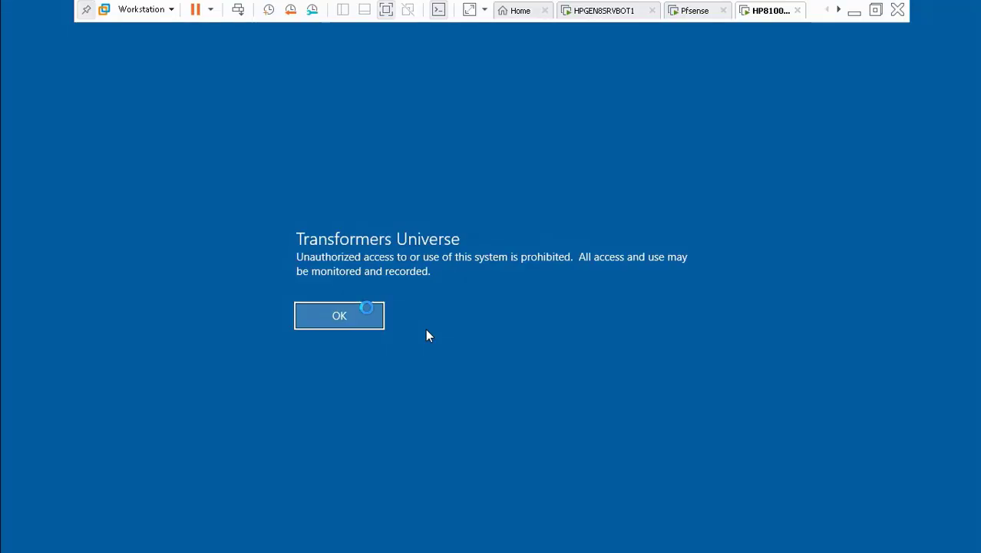
{"action": "key", "text": "Return"}
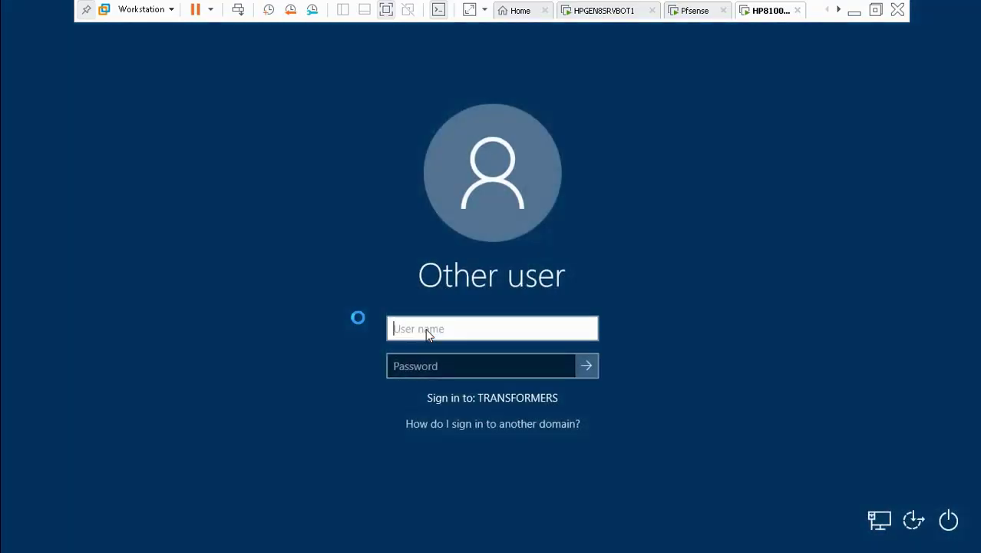
- Play the domain user name and password being entered to sign in to TRANSFORMERS
{"action": "type", "text": "atarittaiu"}
{"action": "key", "text": "Tab"}
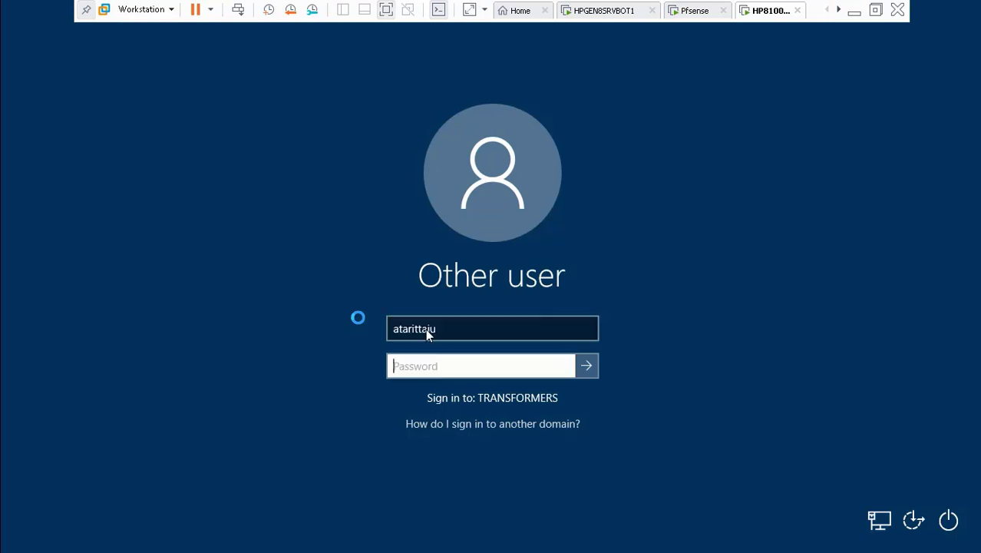
{"action": "type", "text": "••••••••••"}
{"action": "key", "text": "Return"}
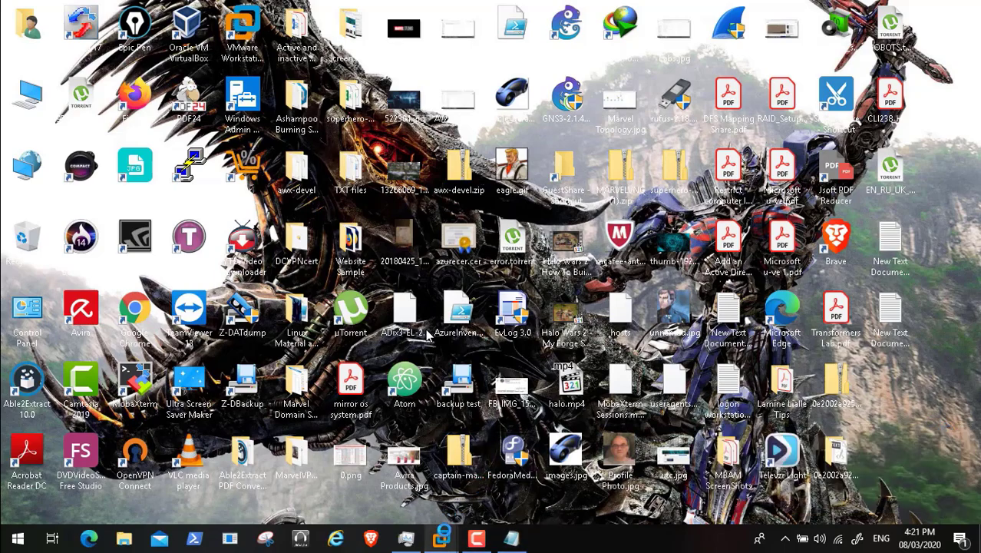
- Bring the HP8100 sign-in screen to full view and skip ahead to the signed-in desktop
{"action": "mouse_move", "coordinate": [442, 537]}
{"action": "left_click", "coordinate": [627, 456]}
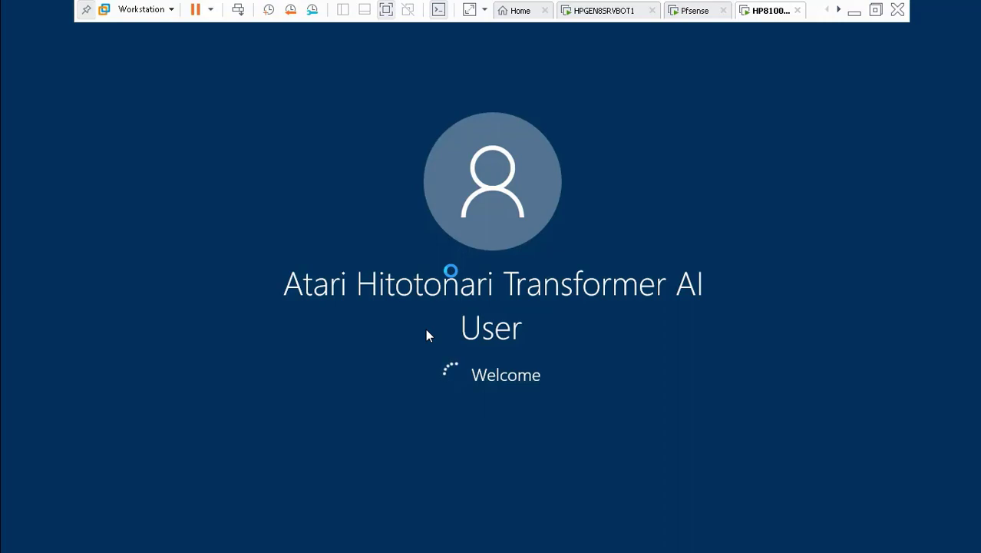
{"action": "mouse_move", "coordinate": [659, 537]}
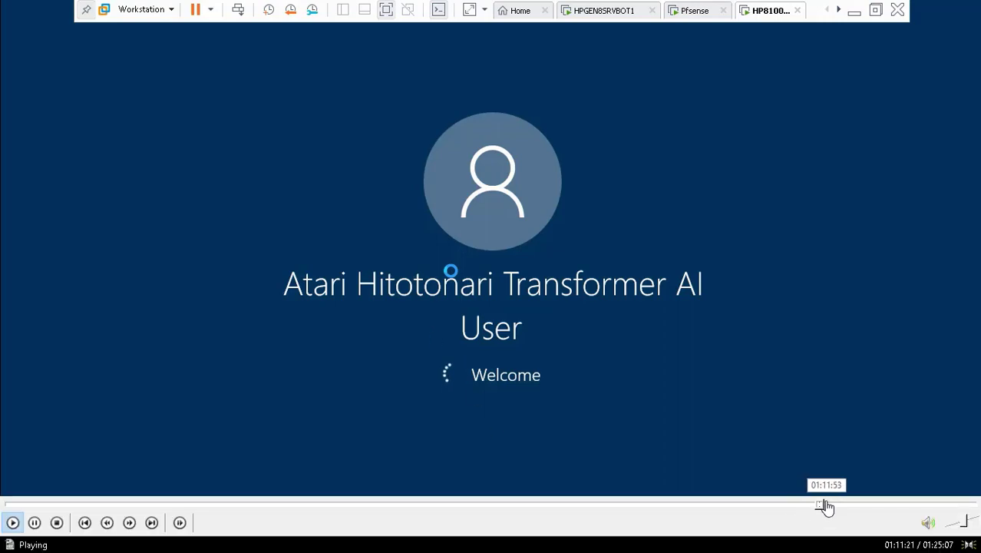
{"action": "left_click", "coordinate": [823, 505]}
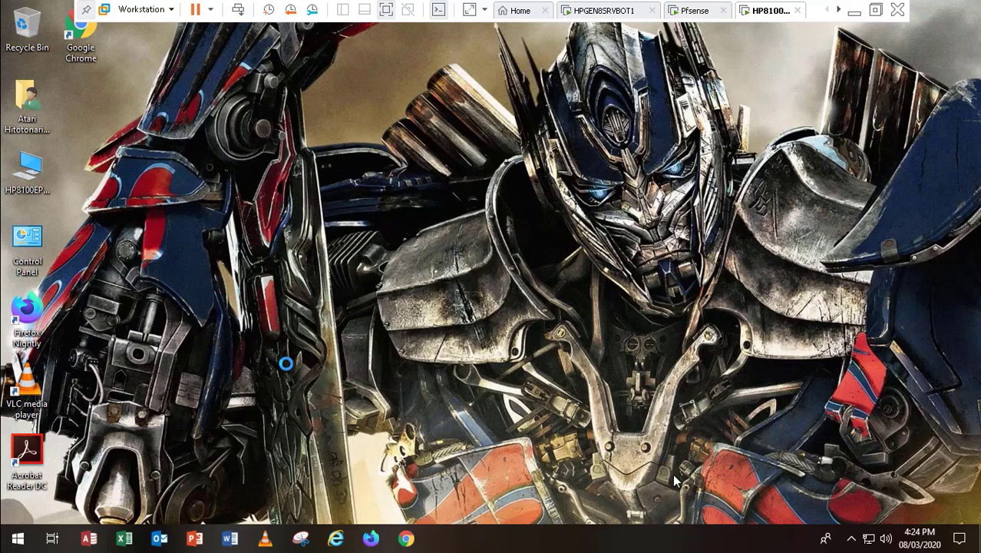
- Skip ahead to the browser proxy test and resume playback
{"action": "mouse_move", "coordinate": [706, 505]}
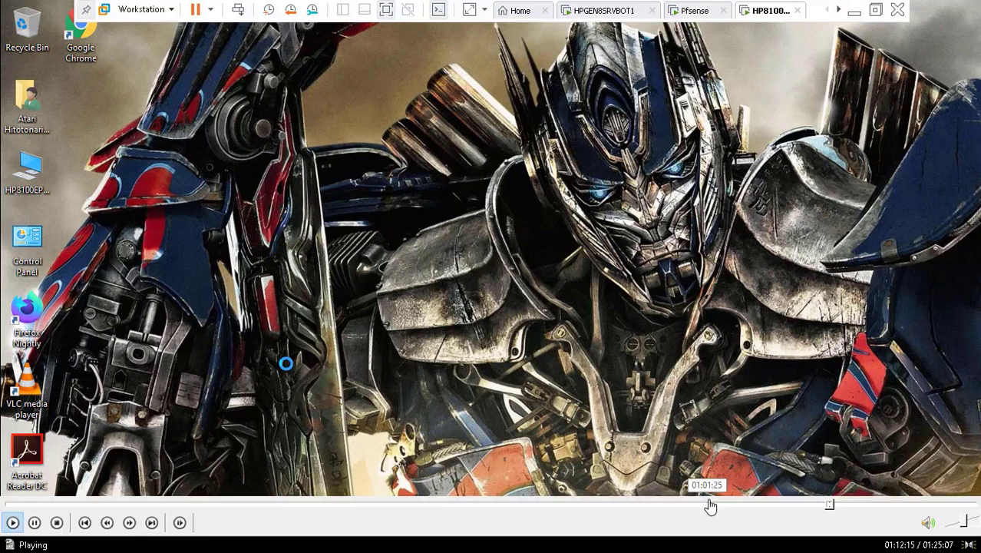
{"action": "left_click", "coordinate": [837, 504]}
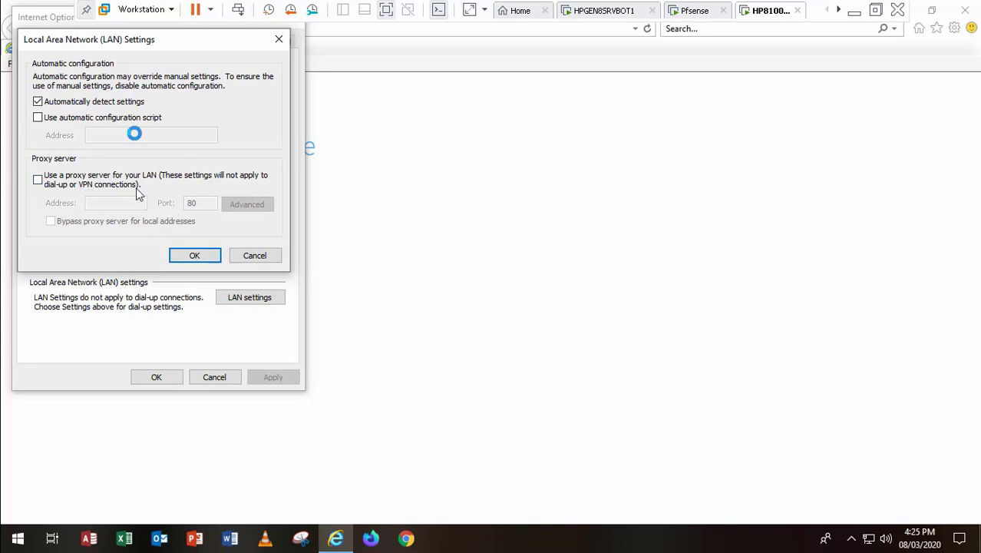
{"action": "mouse_move", "coordinate": [12, 522]}
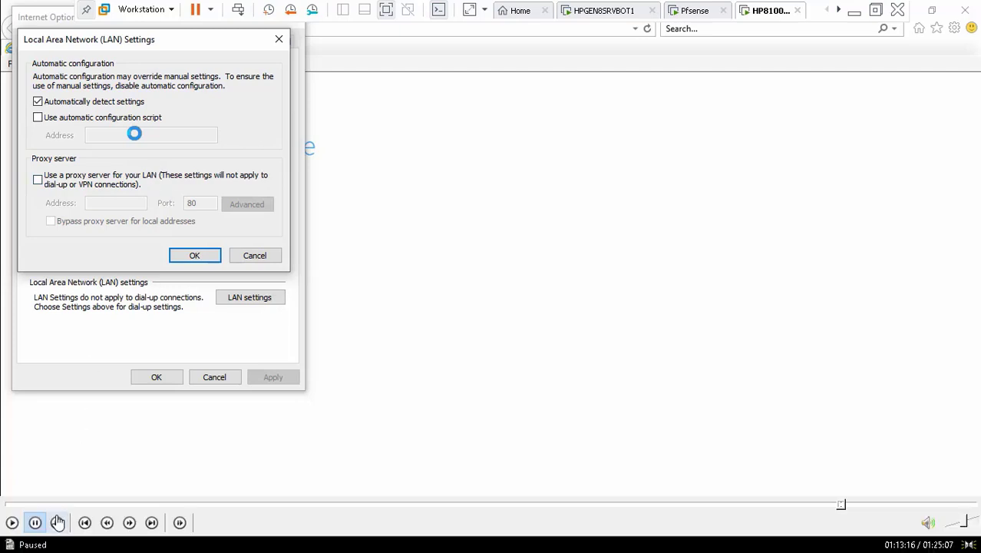
{"action": "left_click", "coordinate": [13, 522]}
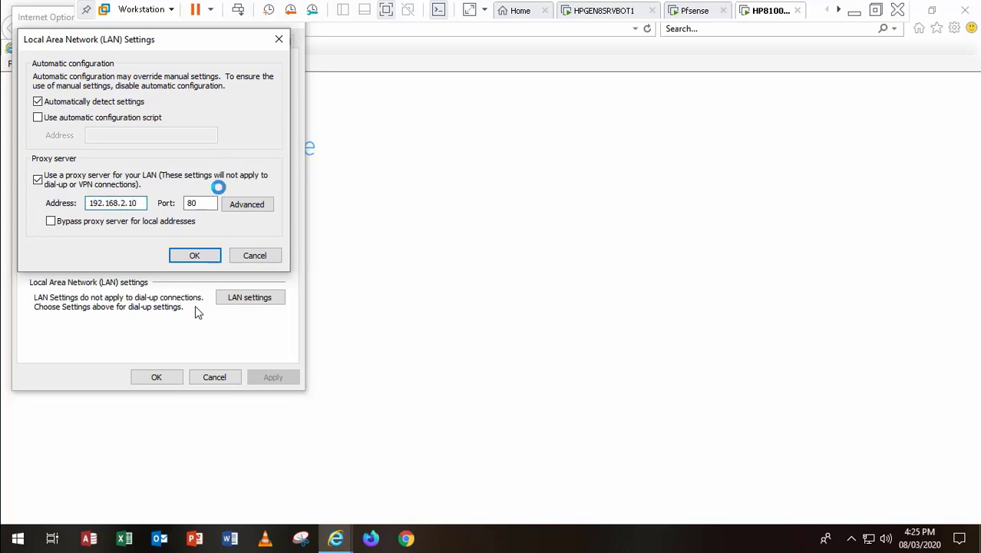
- Play the LAN proxy being set to 192.168.2.10 port 3128 and Internet Options confirmed
{"action": "left_click", "coordinate": [207, 202]}
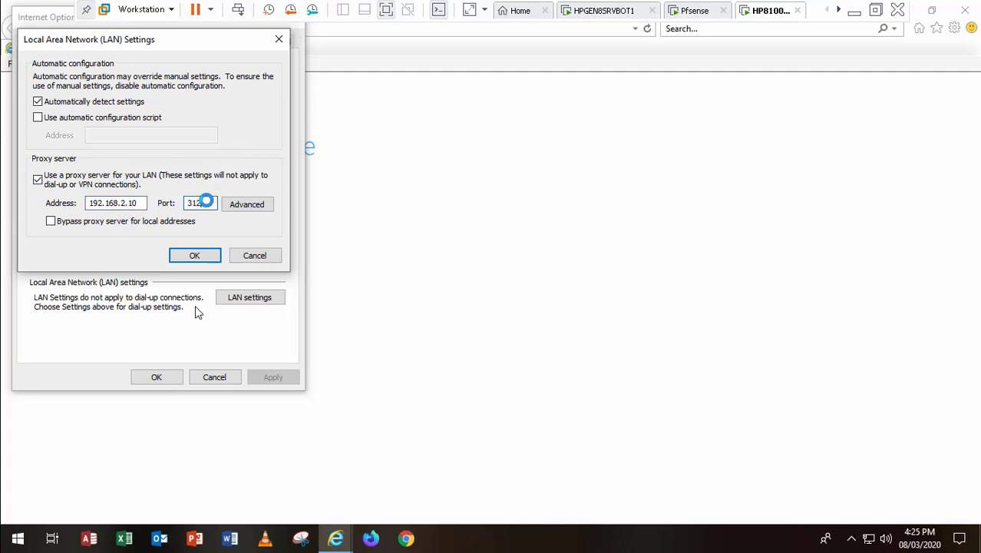
{"action": "left_click", "coordinate": [198, 255]}
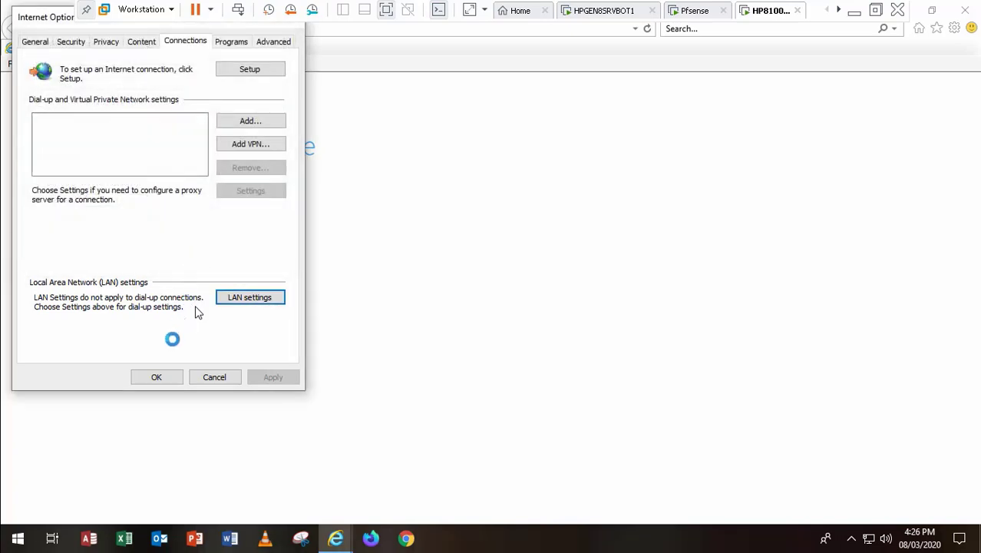
{"action": "left_click", "coordinate": [157, 377]}
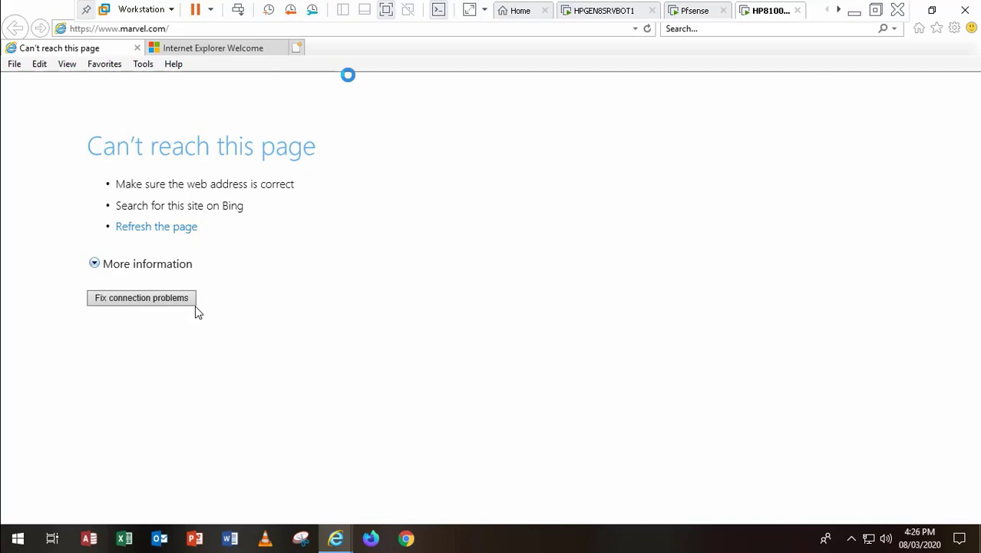
{"action": "left_click", "coordinate": [218, 27]}
{"action": "type", "text": "www"}
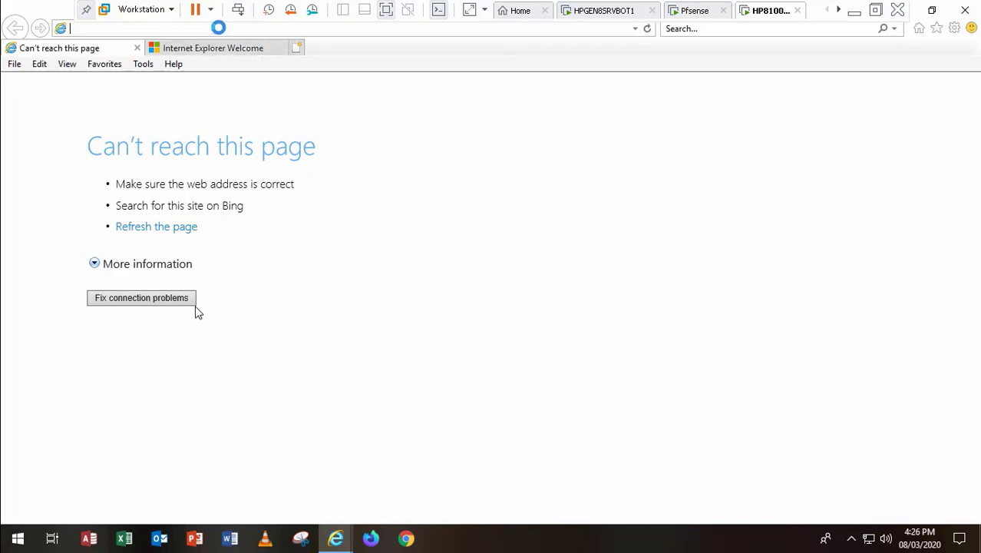
{"action": "type", "text": ".g"}
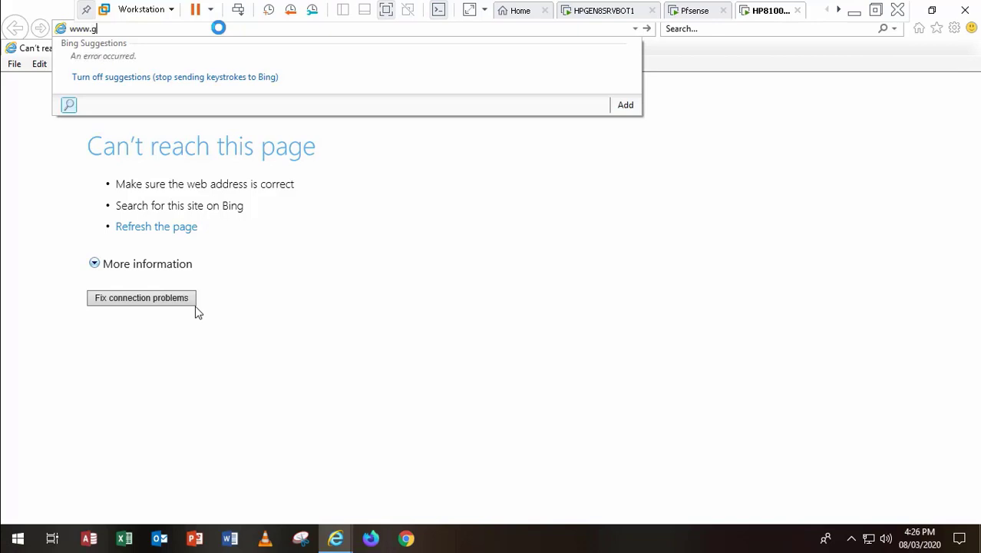
{"action": "type", "text": "oogle"}
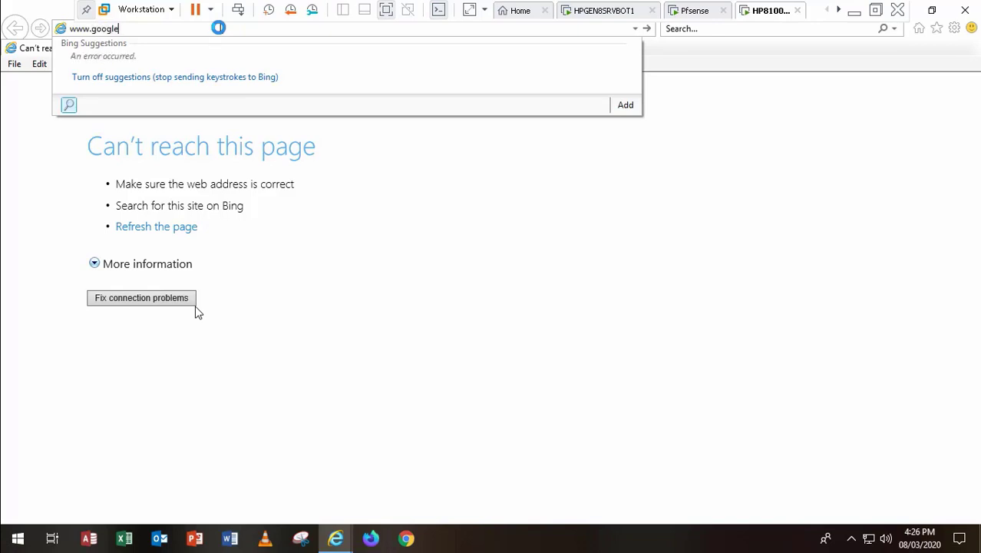
{"action": "type", "text": ".com"}
{"action": "key", "text": "Return"}
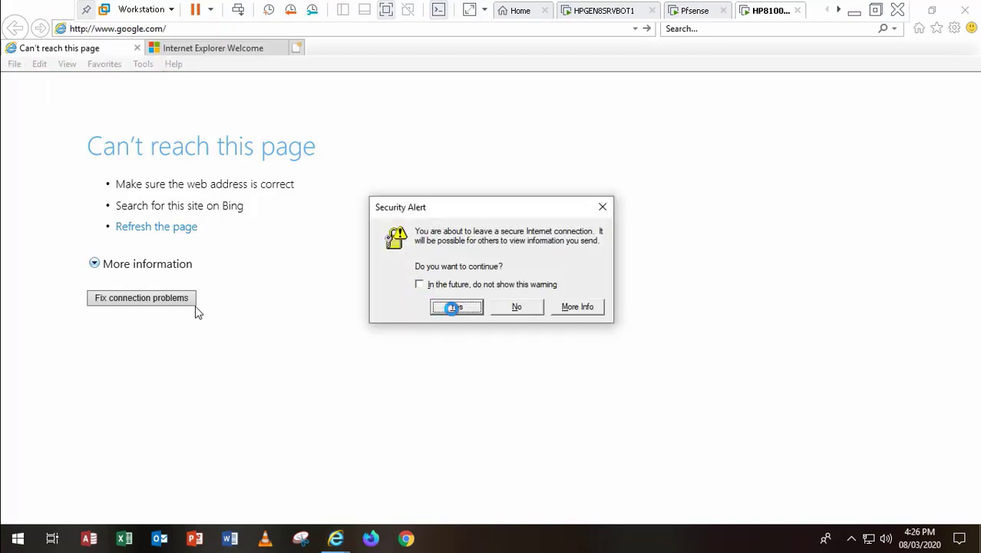
{"action": "key", "text": "Return"}
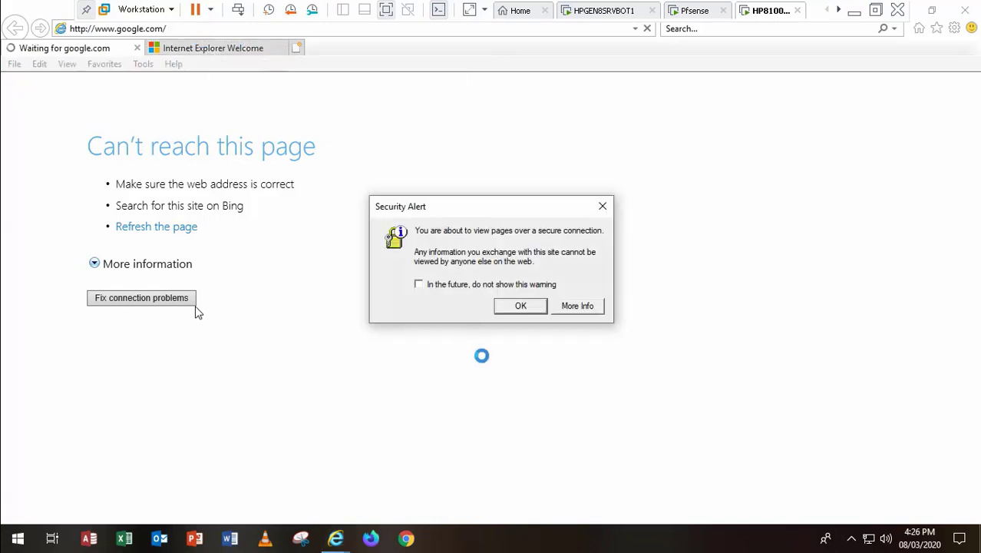
{"action": "key", "text": "Return"}
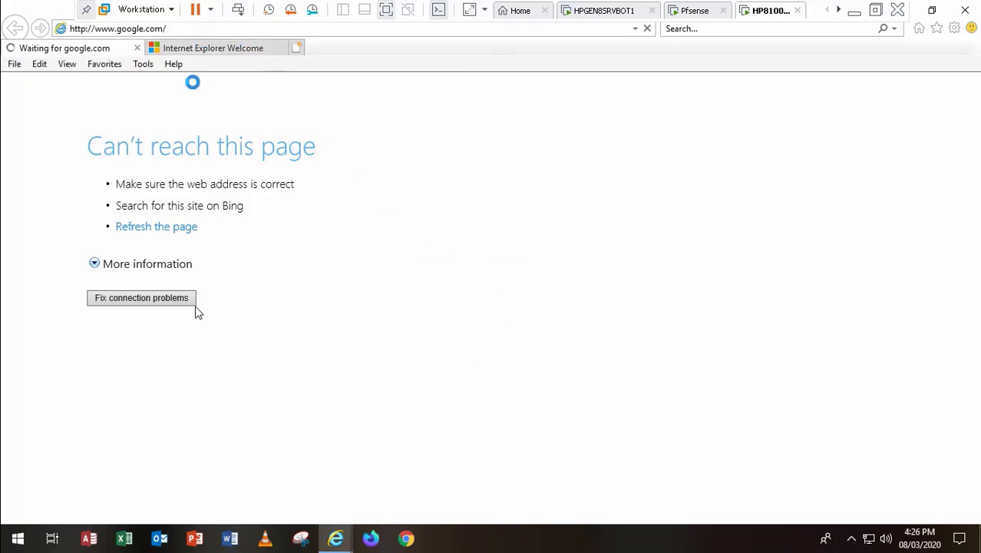
{"action": "left_click", "coordinate": [231, 47]}
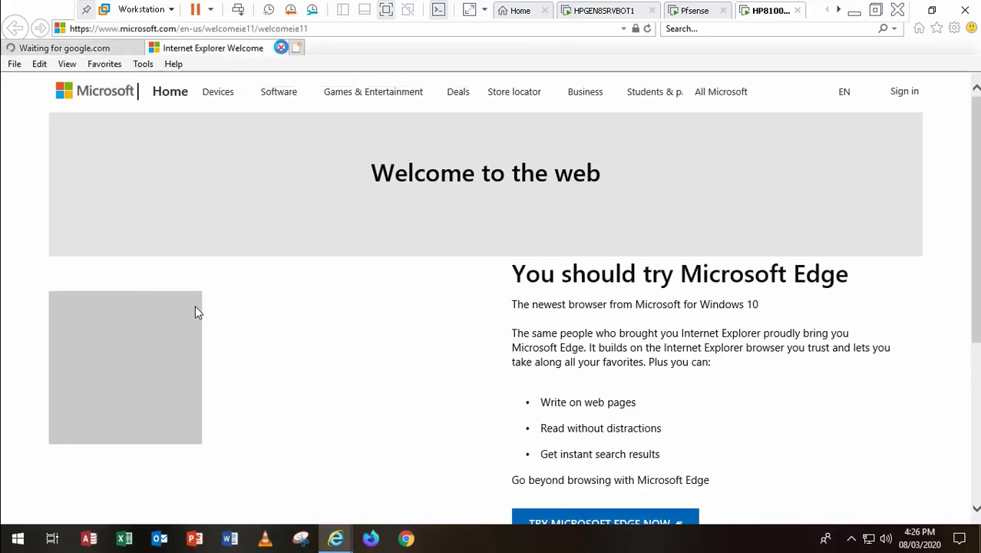
{"action": "left_click", "coordinate": [280, 46]}
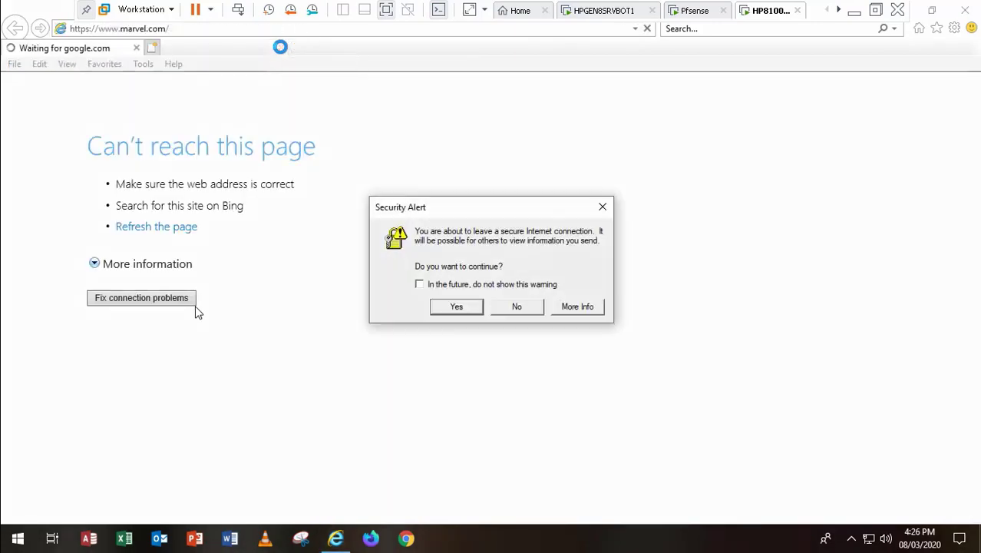
{"action": "left_click", "coordinate": [459, 307]}
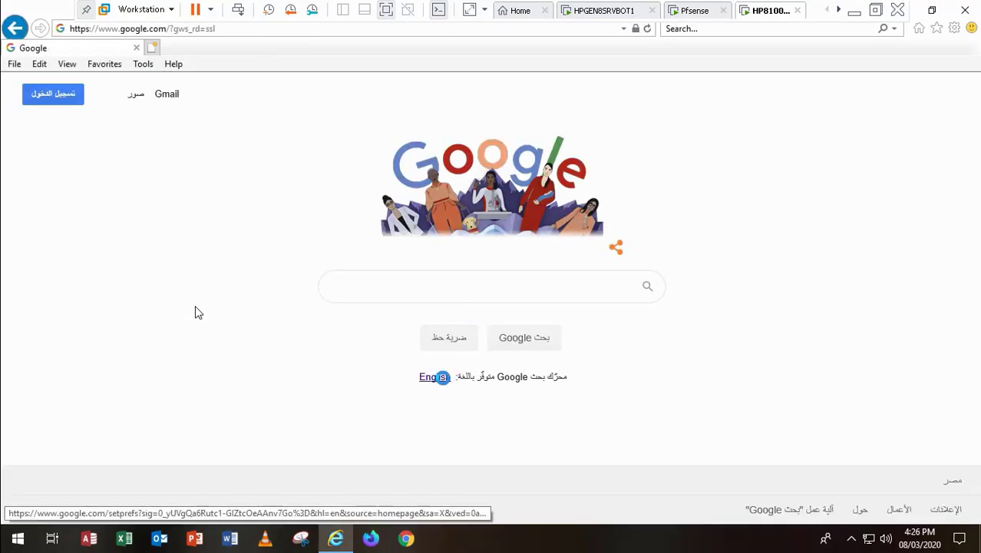
- Switch Google to English, then try facebook.com and accept both security alerts
{"action": "left_click", "coordinate": [435, 376]}
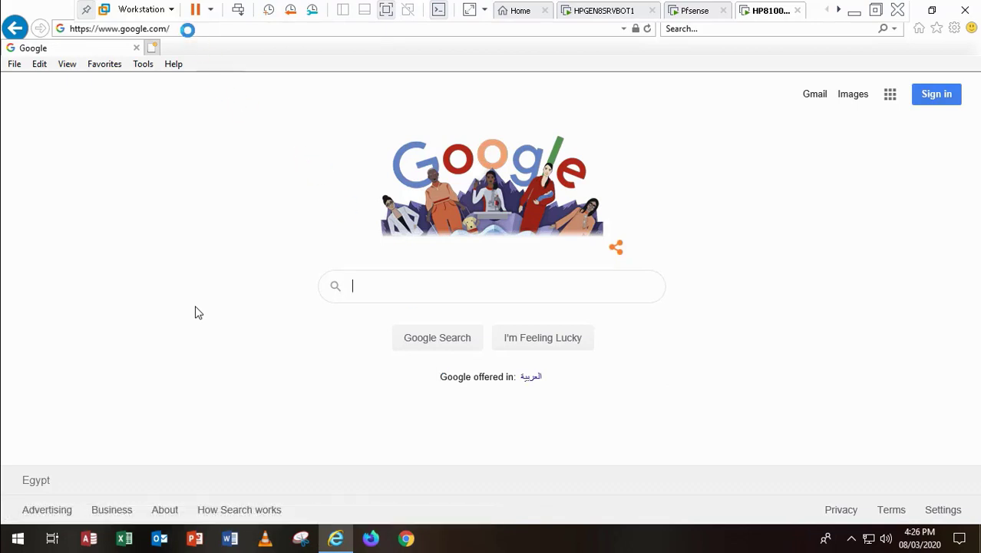
{"action": "left_click", "coordinate": [187, 29]}
{"action": "type", "text": "f"}
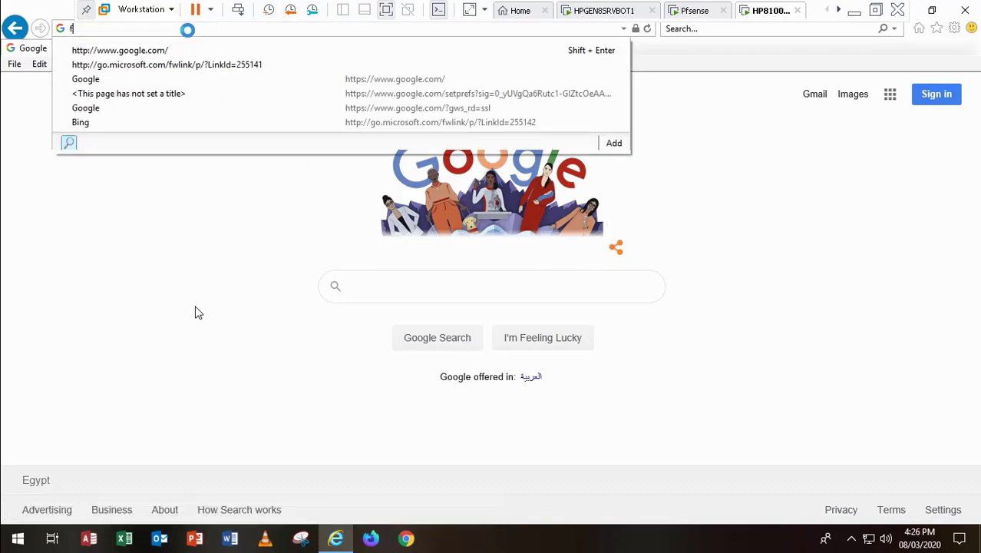
{"action": "type", "text": "acebook.com"}
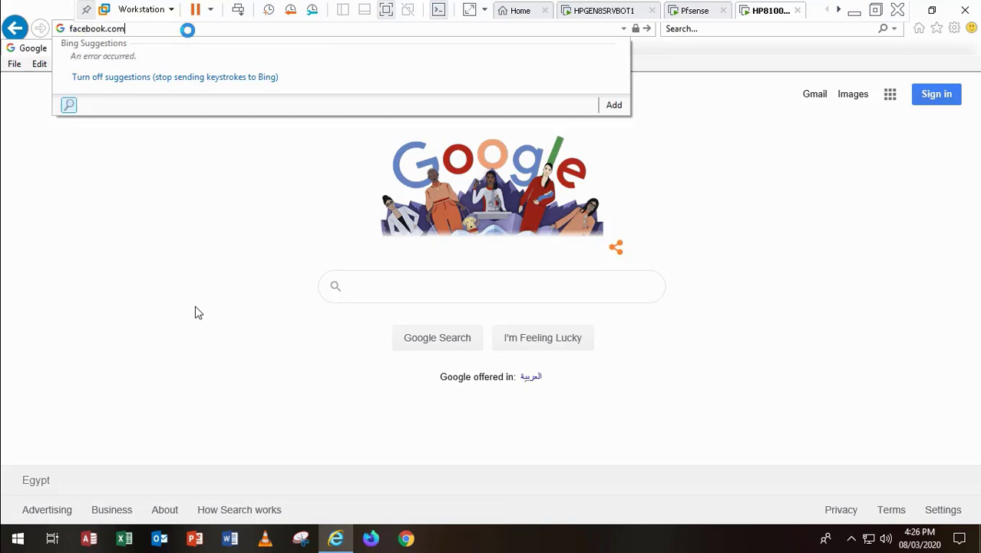
{"action": "key", "text": "Return"}
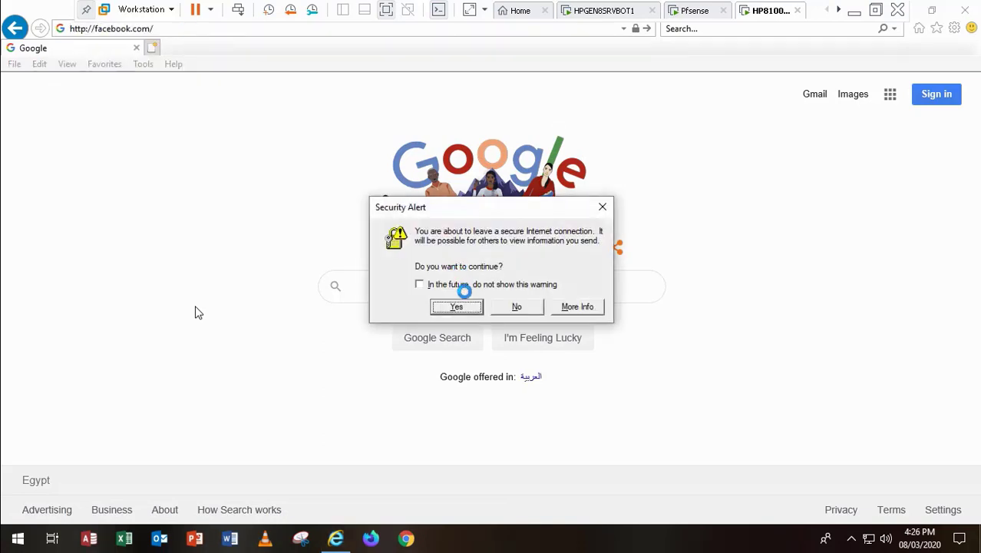
{"action": "left_click", "coordinate": [458, 308]}
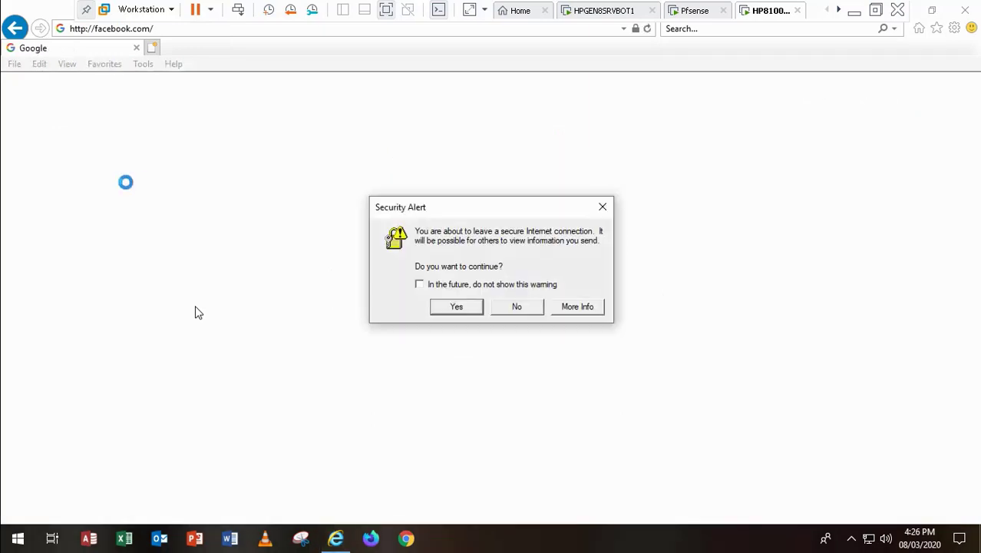
{"action": "left_click", "coordinate": [455, 307]}
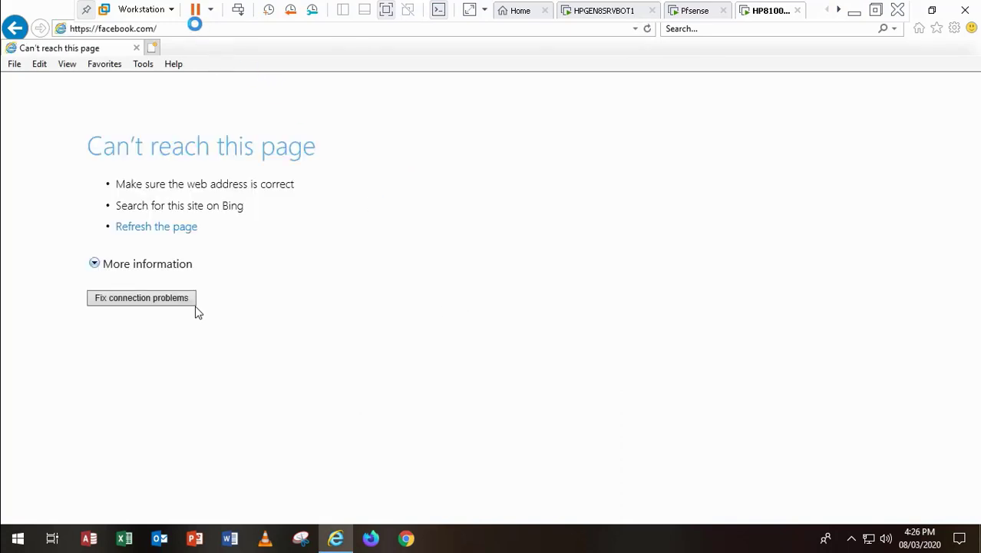
{"action": "key", "text": "alt+d"}
{"action": "key", "text": "BackSpace"}
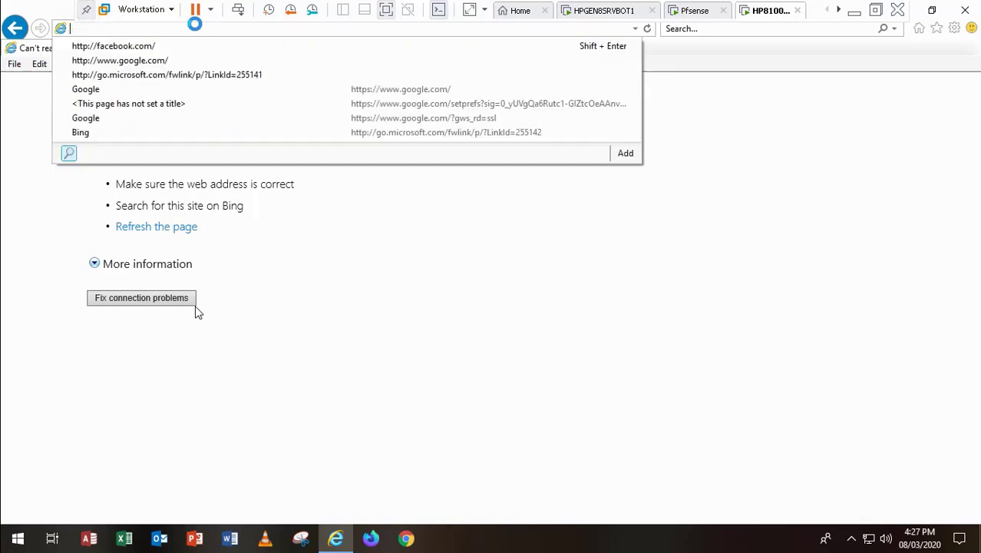
{"action": "type", "text": "www."}
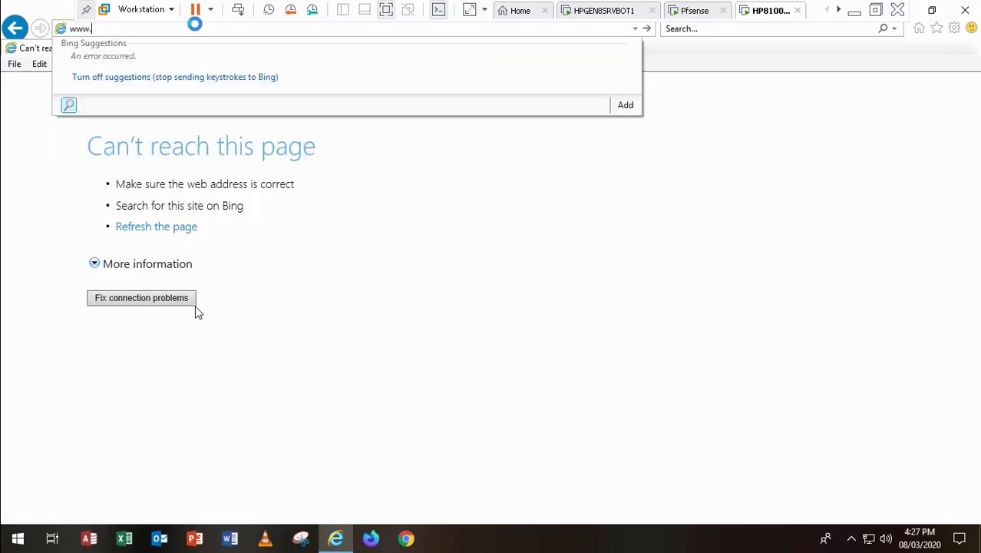
{"action": "type", "text": "cnn"}
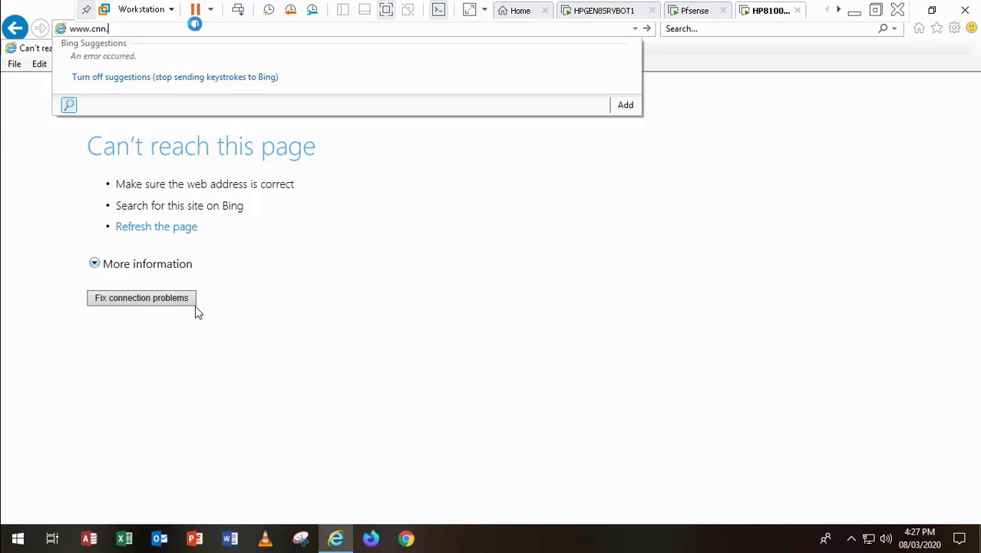
{"action": "type", "text": ".com"}
{"action": "key", "text": "Return"}
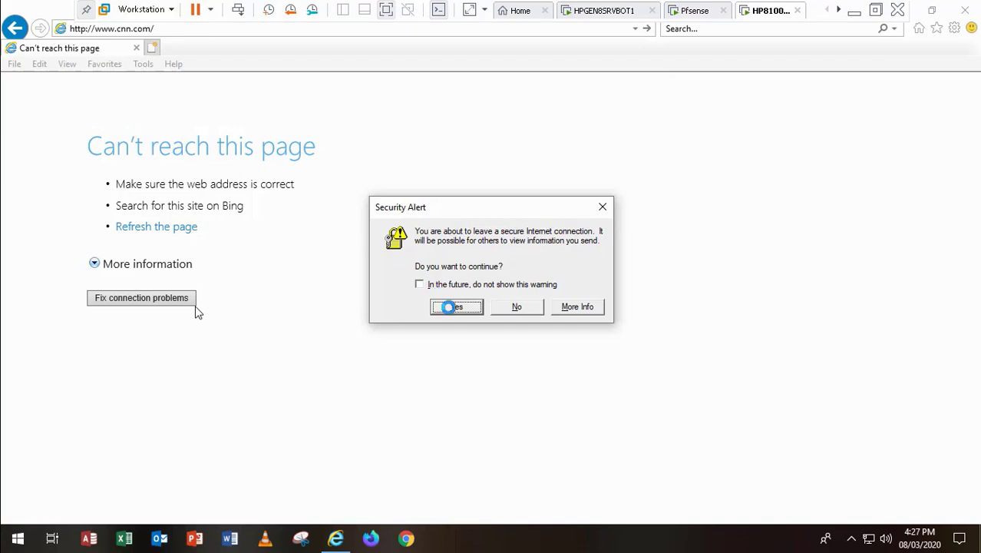
{"action": "left_click", "coordinate": [448, 307]}
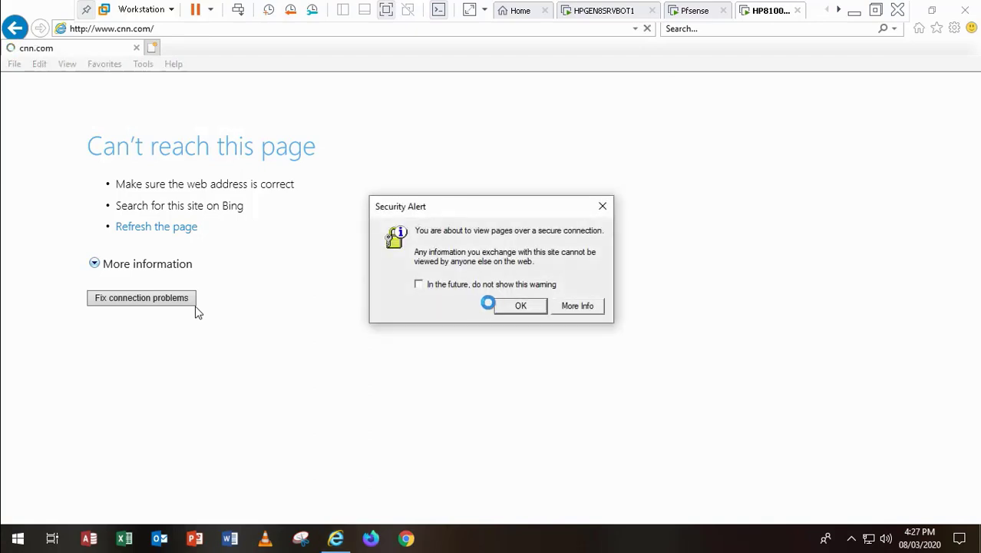
{"action": "left_click", "coordinate": [510, 303]}
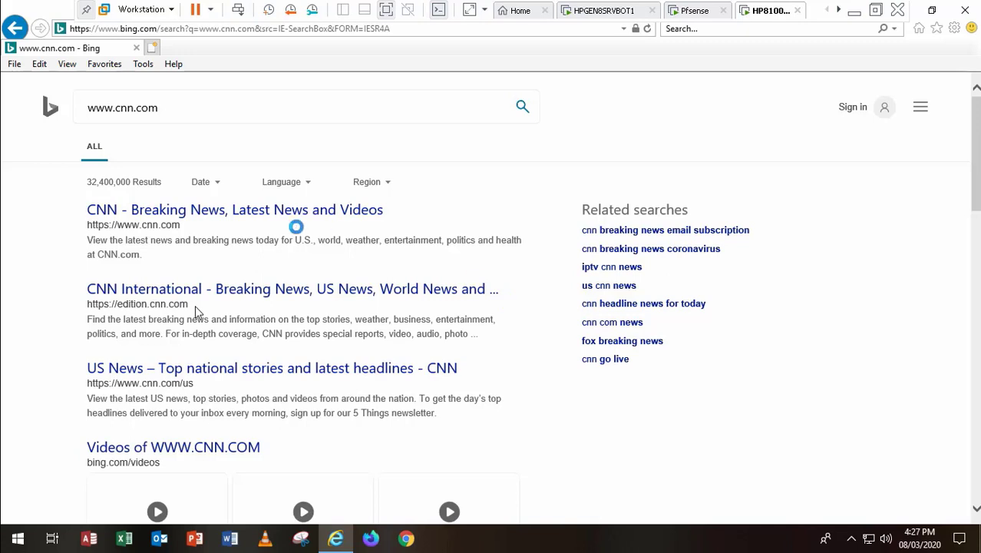
{"action": "left_click", "coordinate": [274, 213]}
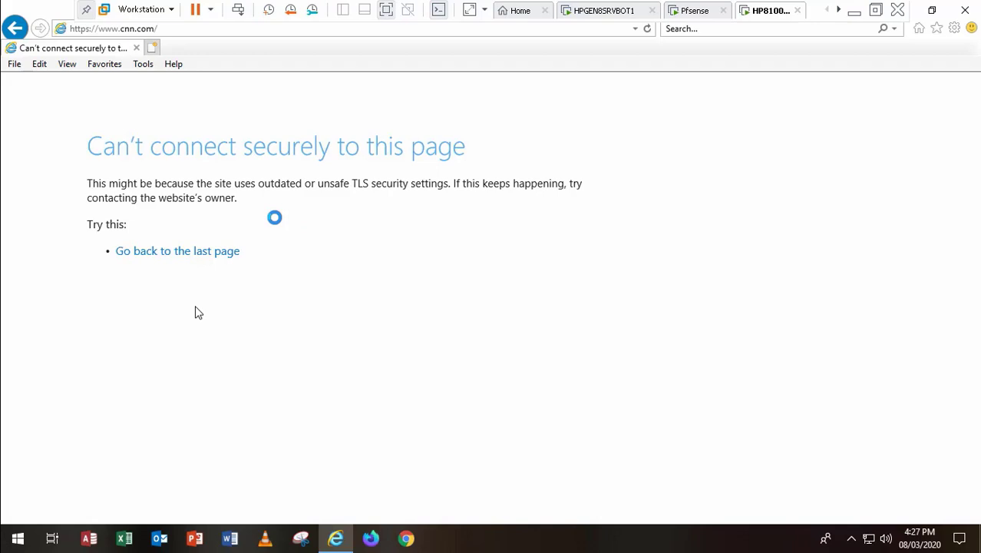
- Enable Use TLS 1.1 and Use TLS 1.2 in Internet Options' Advanced settings and apply
{"action": "left_click", "coordinate": [145, 64]}
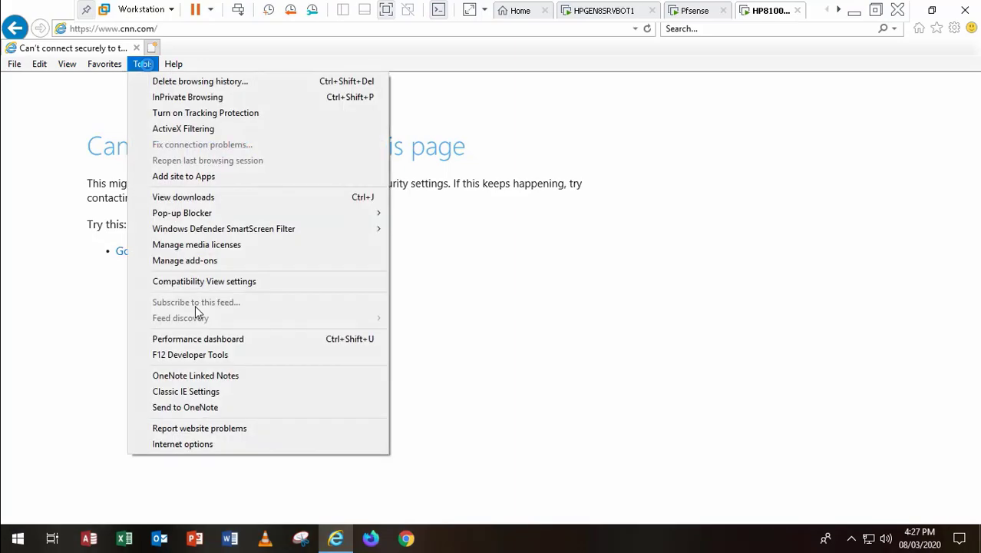
{"action": "left_click", "coordinate": [221, 444]}
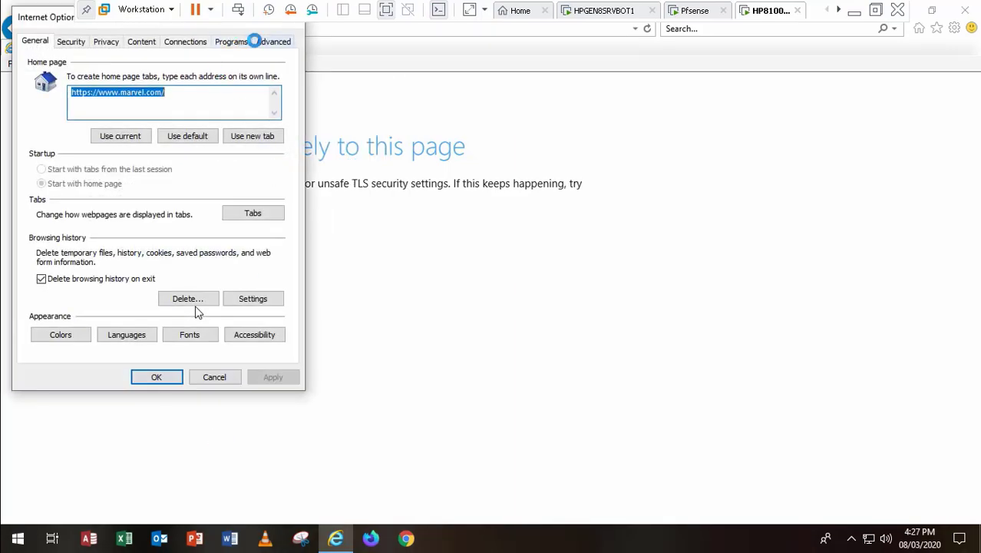
{"action": "left_click", "coordinate": [265, 41]}
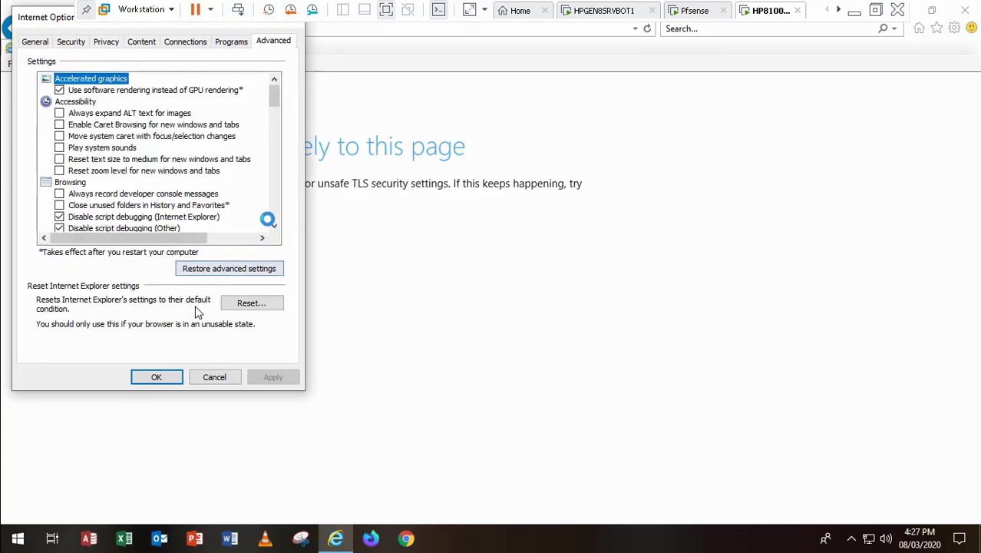
{"action": "scroll", "coordinate": [276, 209], "scroll_direction": "down", "scroll_amount": 12}
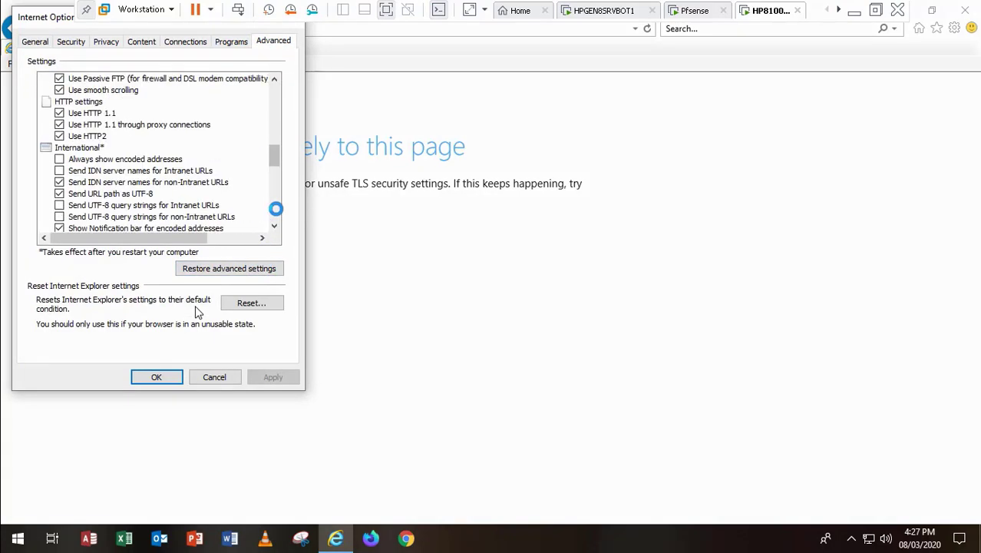
{"action": "scroll", "coordinate": [274, 218], "scroll_direction": "down", "scroll_amount": 4}
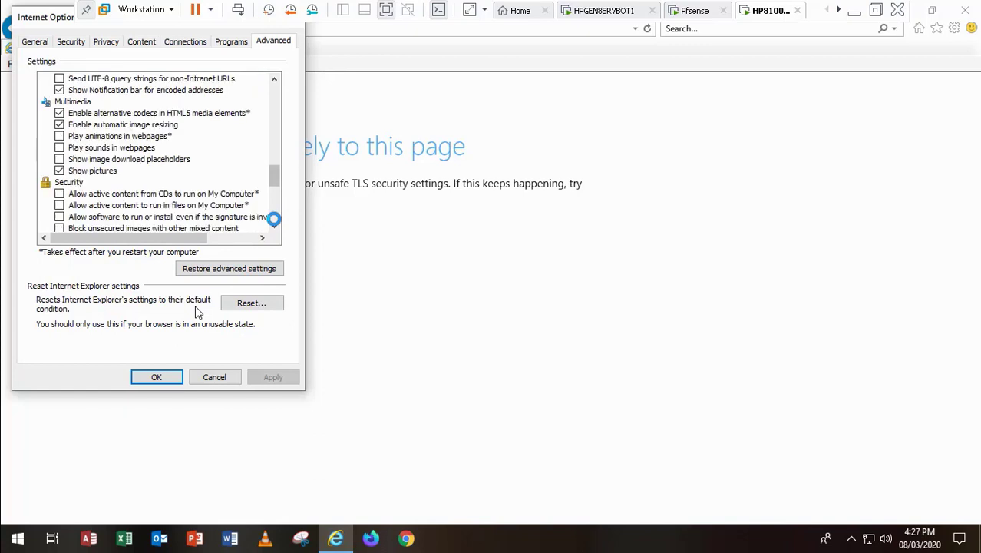
{"action": "scroll", "coordinate": [274, 218], "scroll_direction": "down", "scroll_amount": 7}
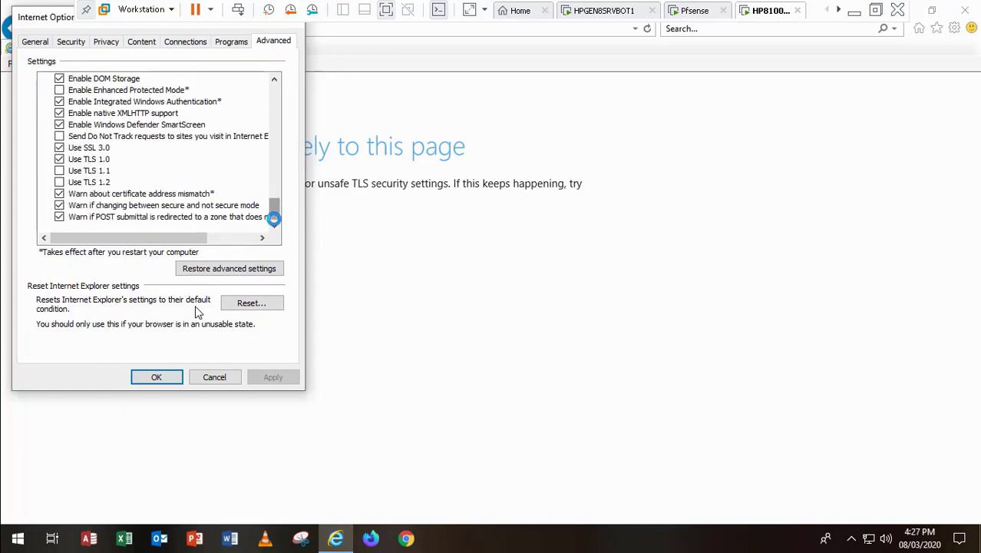
{"action": "left_click", "coordinate": [59, 170]}
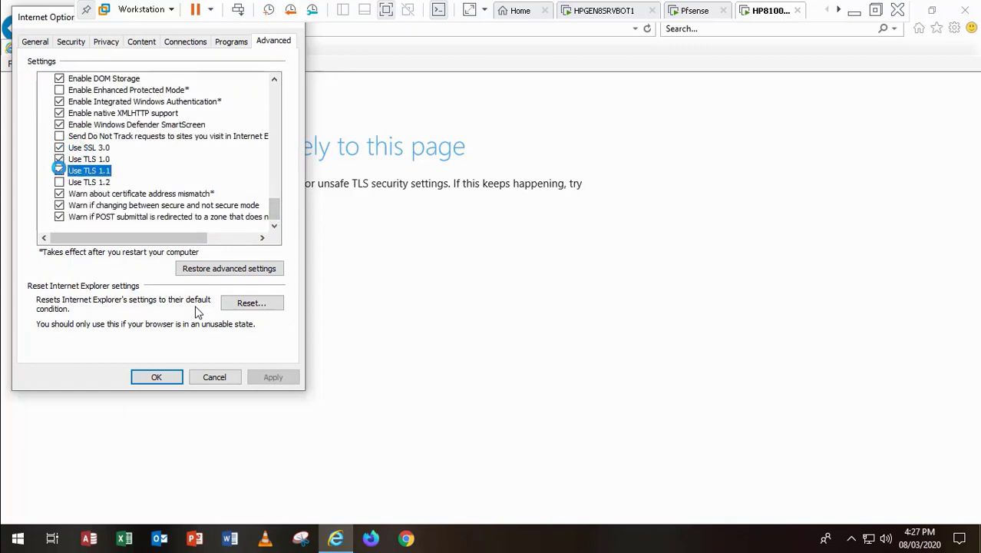
{"action": "left_click", "coordinate": [59, 182]}
{"action": "left_click", "coordinate": [269, 376]}
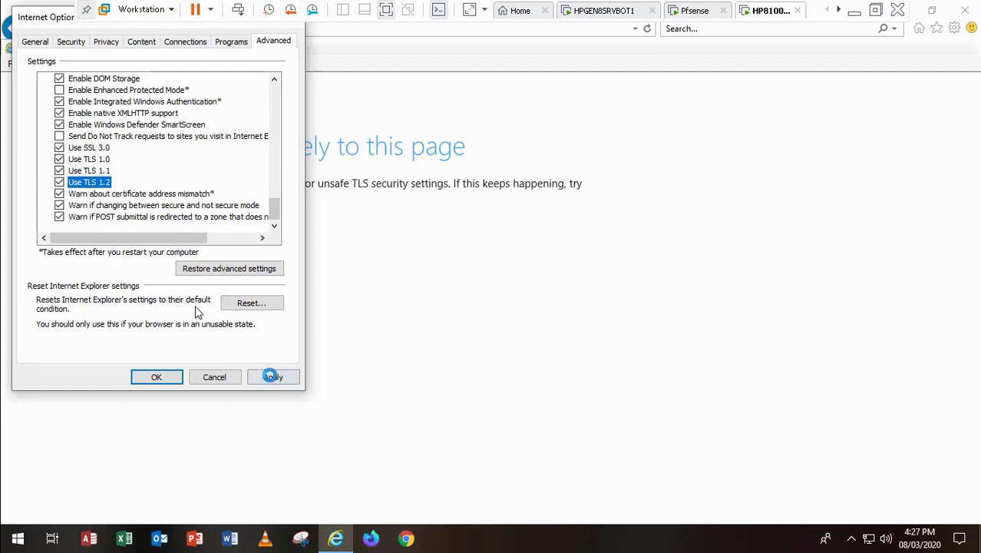
{"action": "left_click", "coordinate": [171, 376]}
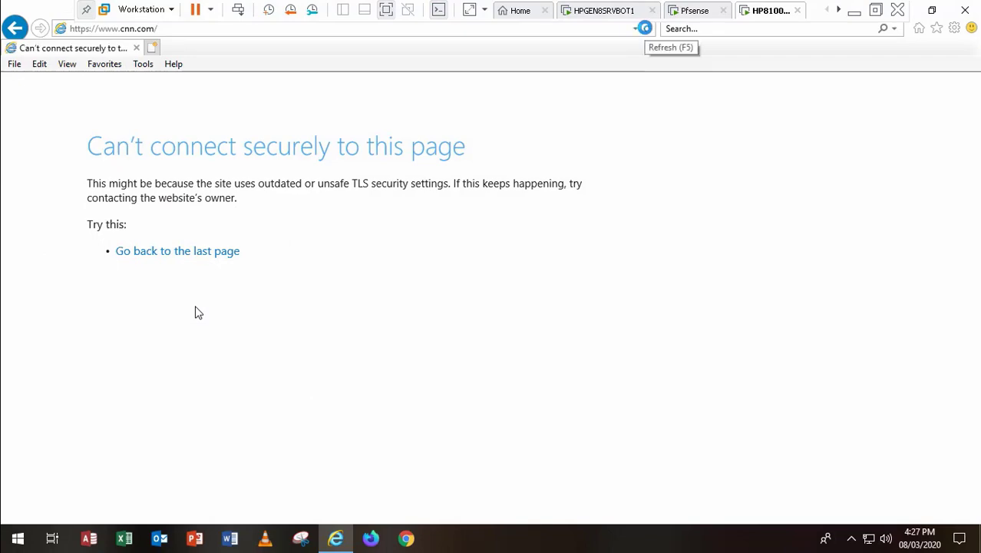
- Close the Internet Explorer window to reveal the HP8100 desktop
{"action": "left_click", "coordinate": [965, 9]}
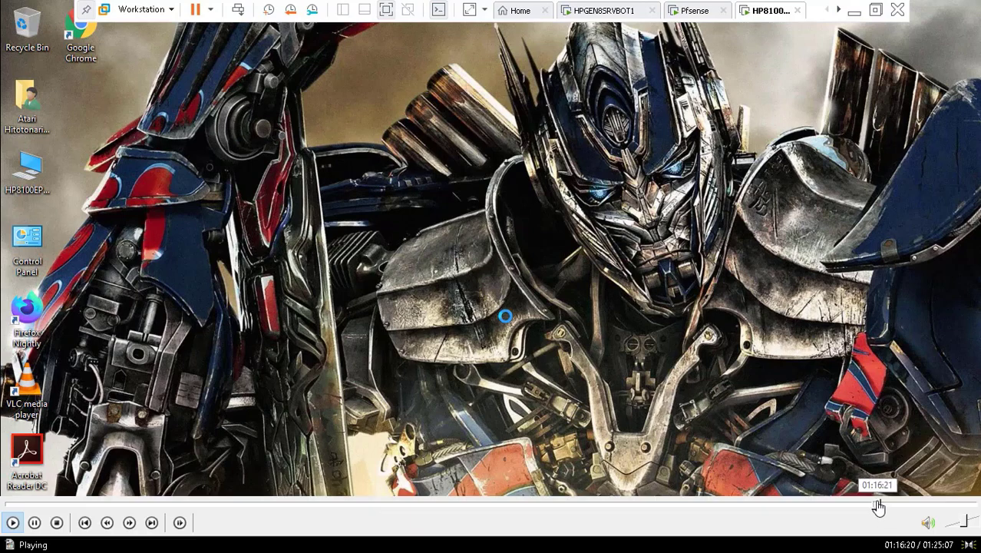
- Seek ahead to Nightly's General preferences, then close Nightly along with its 3 open tabs
{"action": "left_click", "coordinate": [883, 506]}
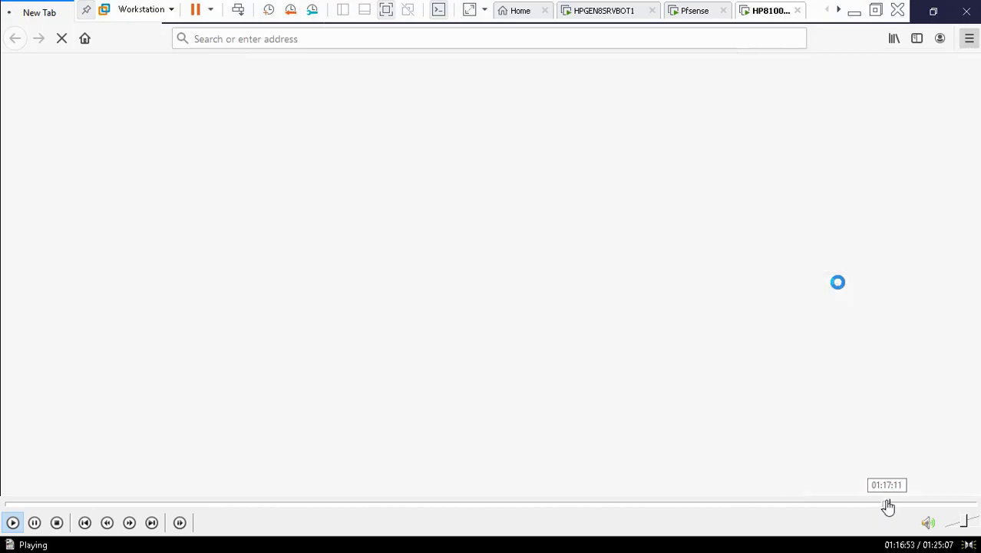
{"action": "left_click", "coordinate": [887, 507]}
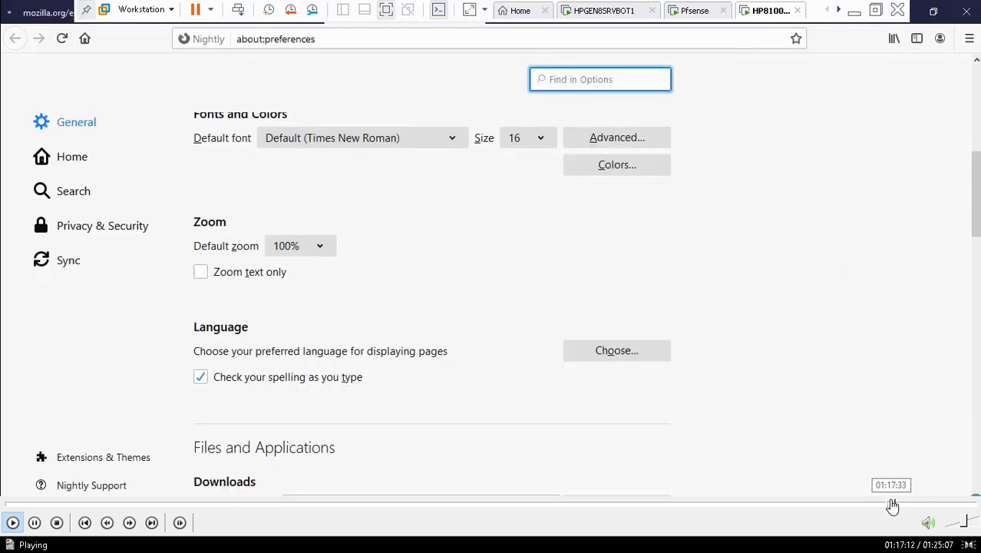
{"action": "left_click", "coordinate": [891, 506]}
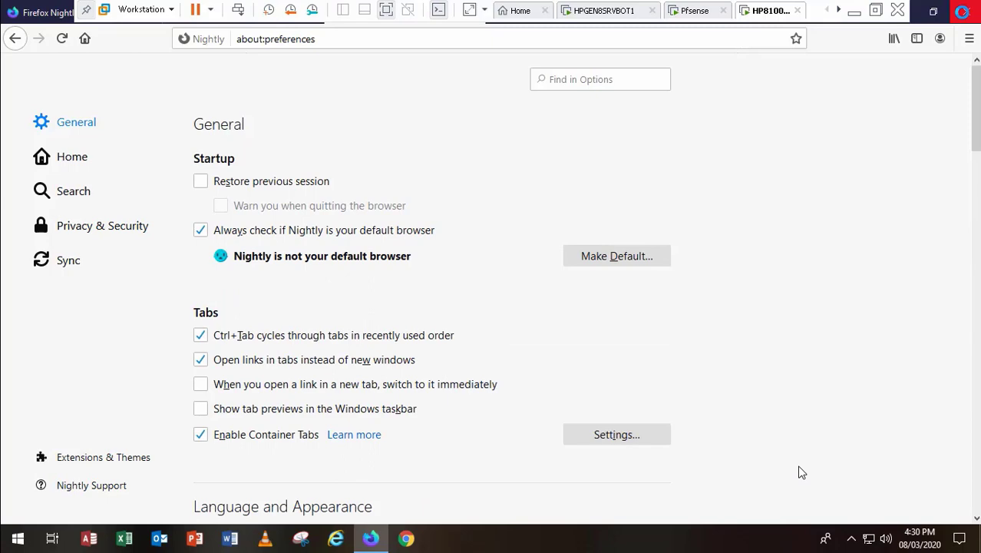
{"action": "left_click", "coordinate": [961, 10]}
{"action": "left_click", "coordinate": [623, 9]}
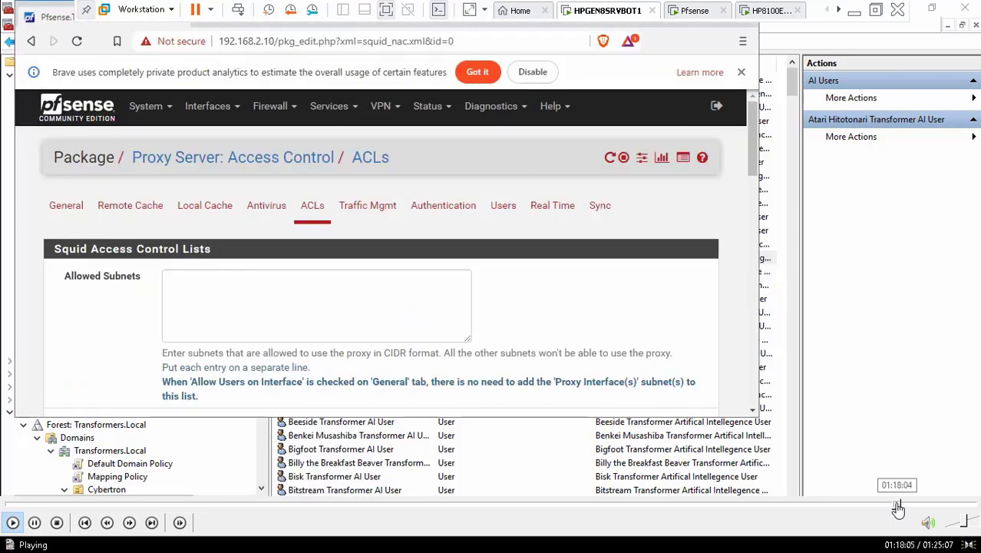
- Seek past the Internet Settings and Internet Control Panel policies to pfSense's Proxy Server ACLs page
{"action": "left_click", "coordinate": [899, 508]}
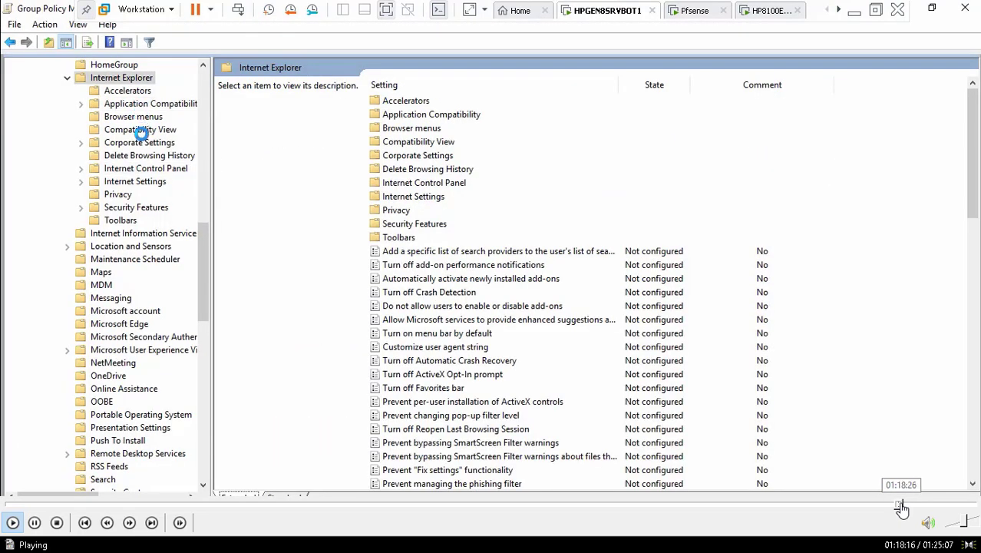
{"action": "left_click", "coordinate": [903, 508]}
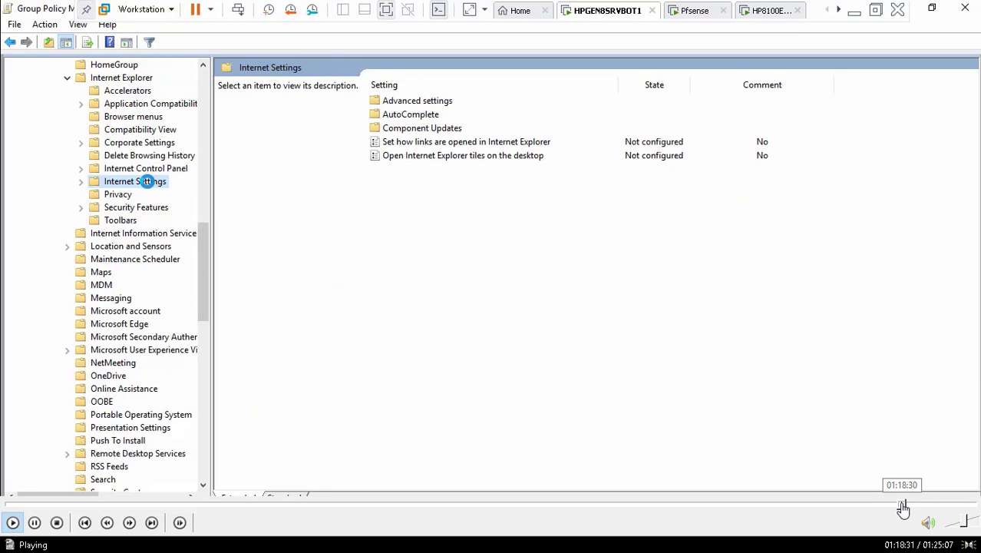
{"action": "left_click", "coordinate": [909, 508]}
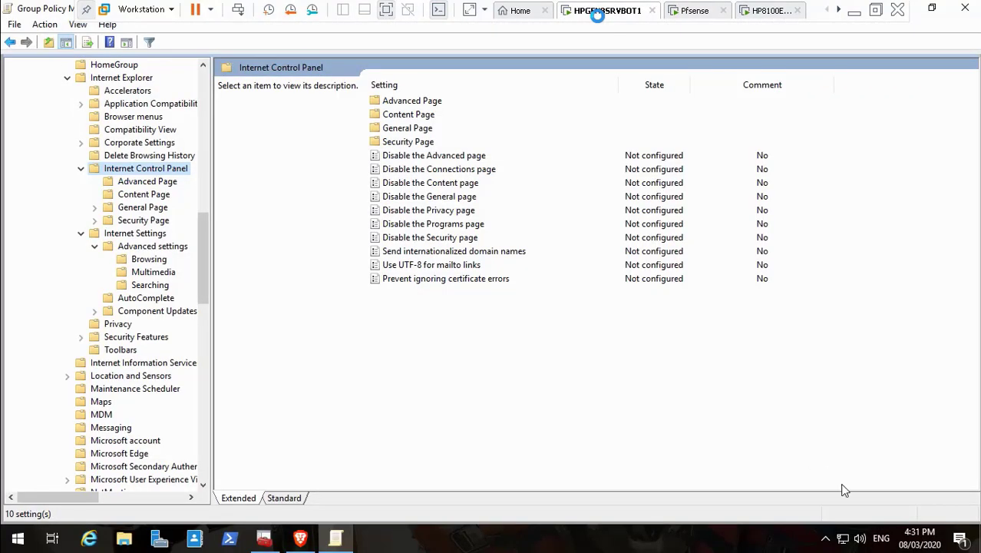
{"action": "left_click", "coordinate": [915, 506]}
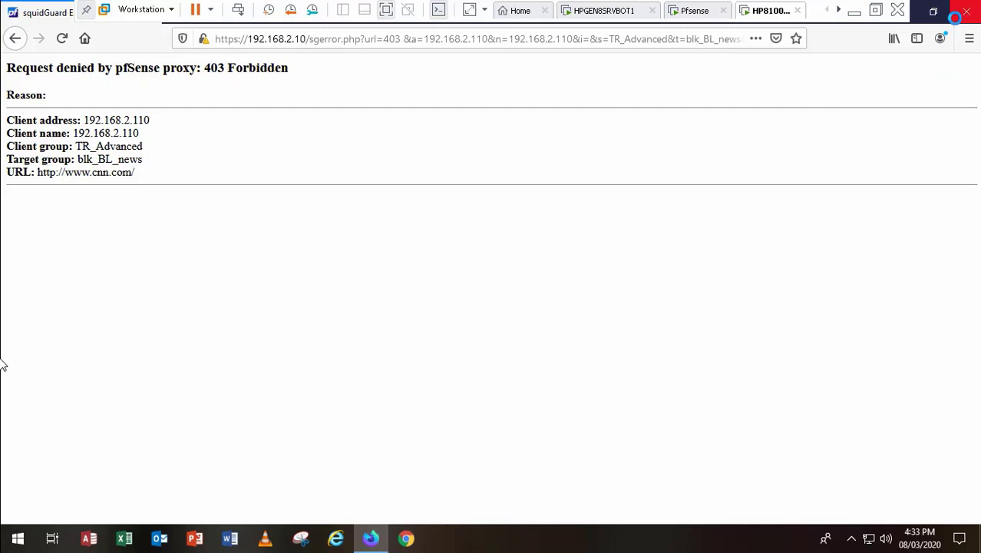
{"action": "left_click", "coordinate": [719, 38]}
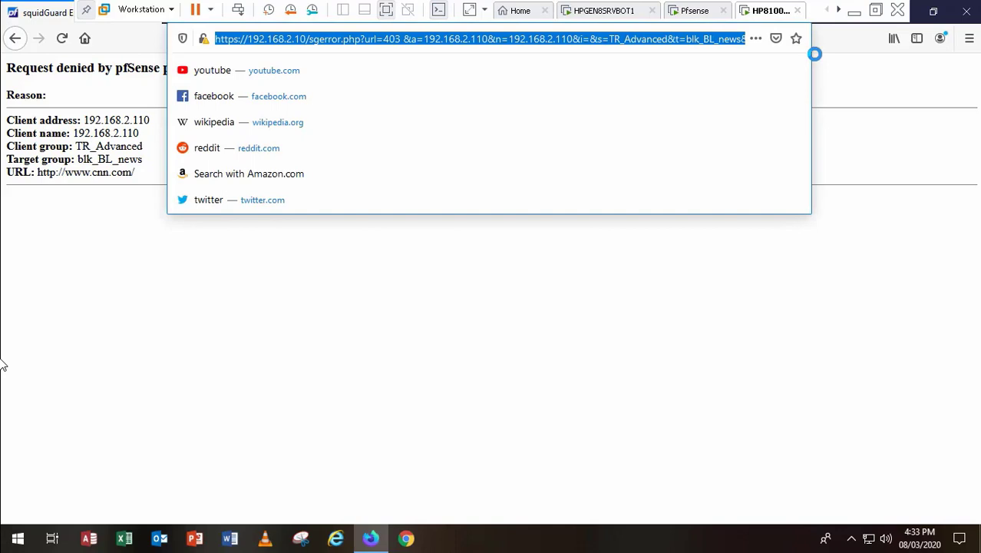
{"action": "left_click", "coordinate": [368, 67]}
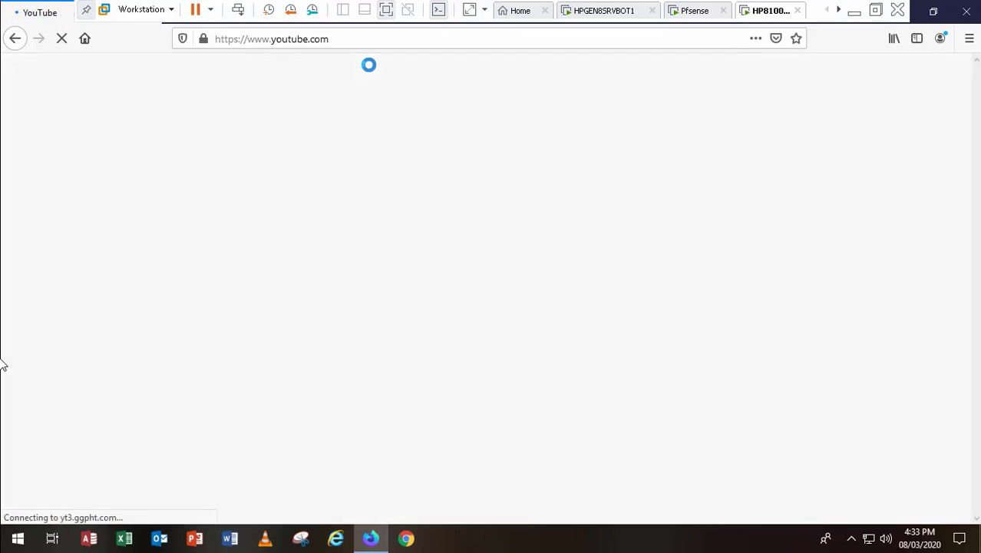
{"action": "left_click", "coordinate": [332, 38]}
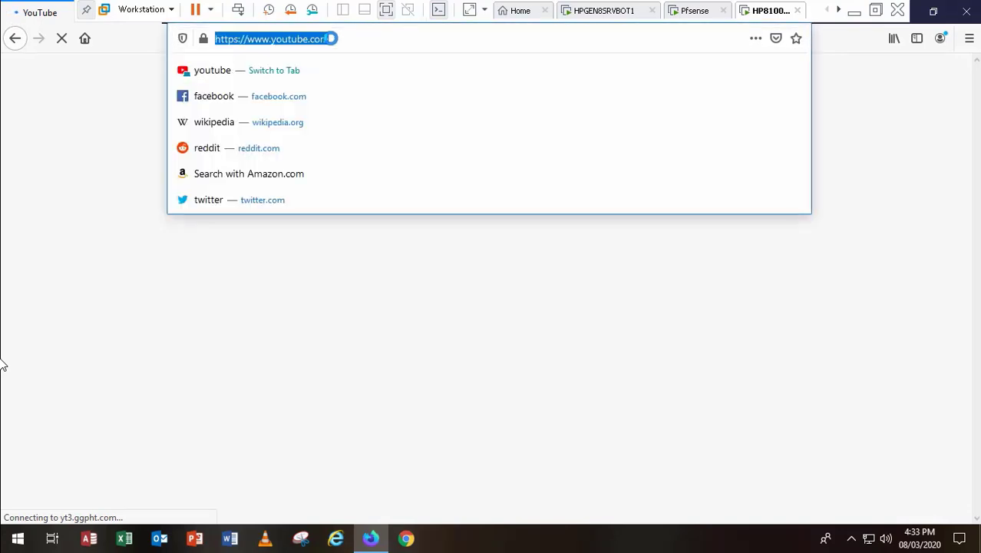
{"action": "key", "text": "BackSpace"}
{"action": "type", "text": "www."}
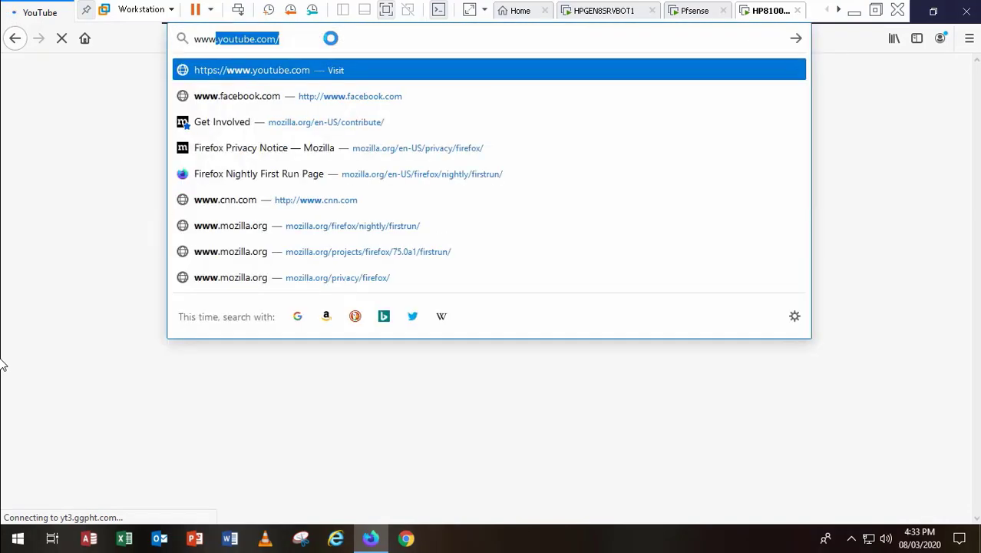
{"action": "type", "text": "linke"}
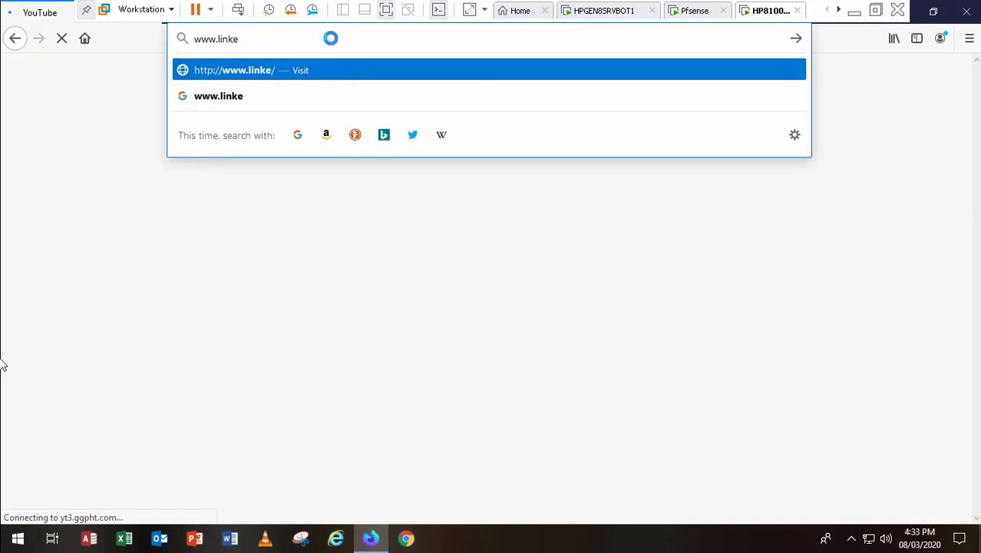
{"action": "type", "text": "din."}
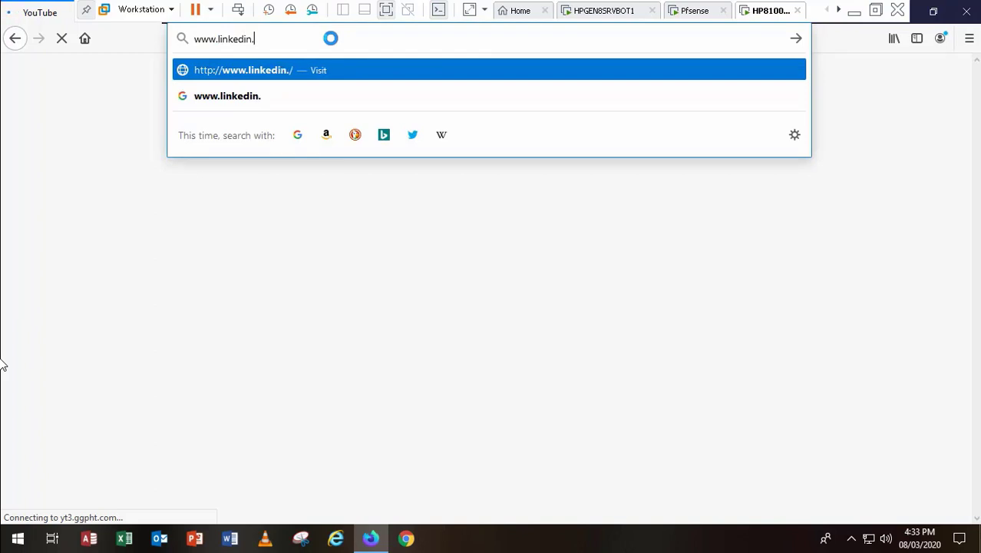
{"action": "type", "text": "com"}
{"action": "key", "text": "Return"}
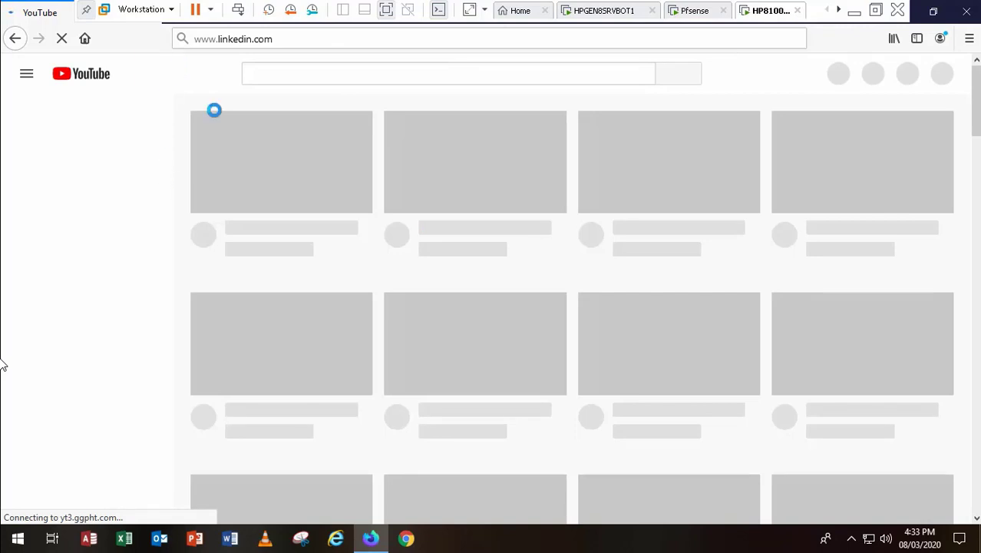
- Review the latest entries in the server's Squid Real Time access log
{"action": "left_click", "coordinate": [606, 11]}
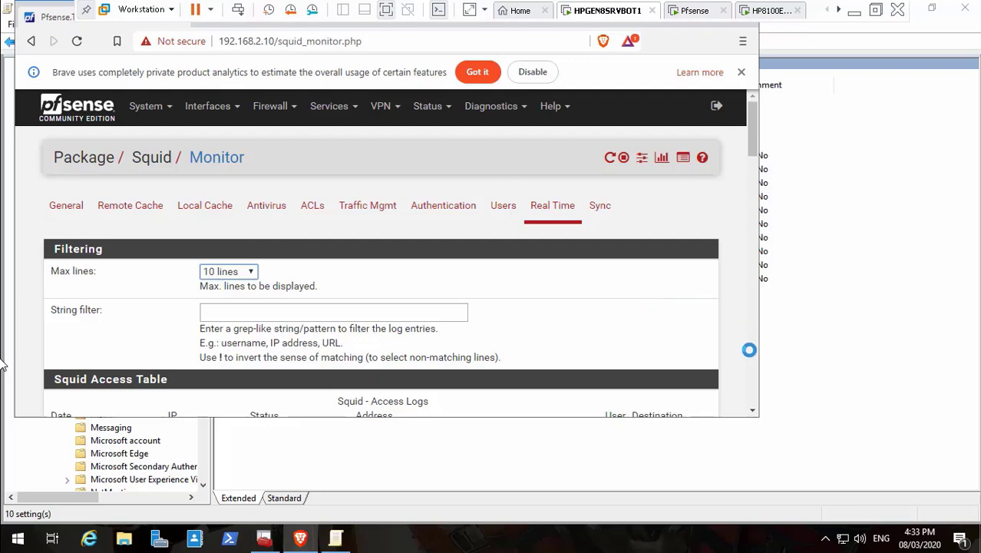
{"action": "scroll", "coordinate": [751, 354], "scroll_direction": "down", "scroll_amount": 3}
{"action": "scroll", "coordinate": [751, 354], "scroll_direction": "down", "scroll_amount": 3}
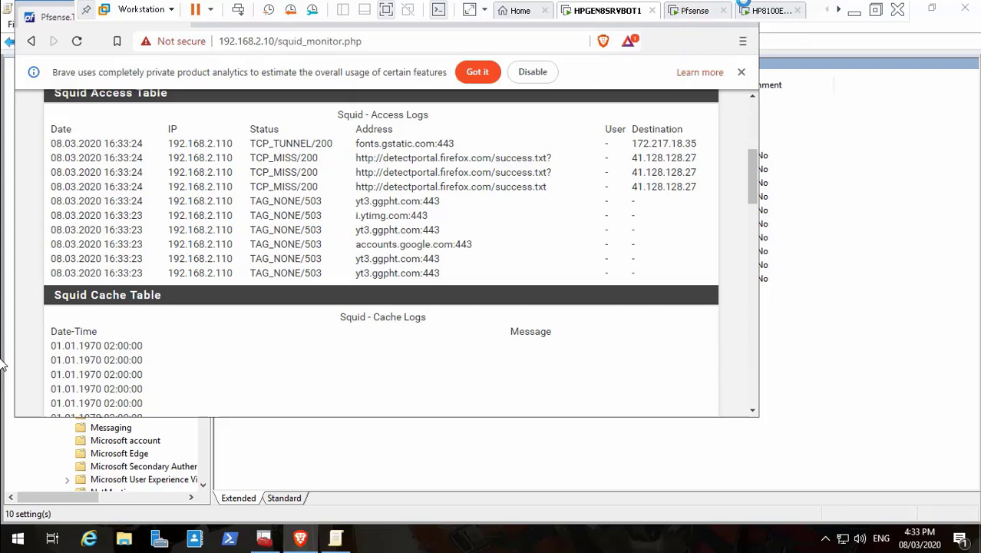
{"action": "left_click", "coordinate": [763, 10]}
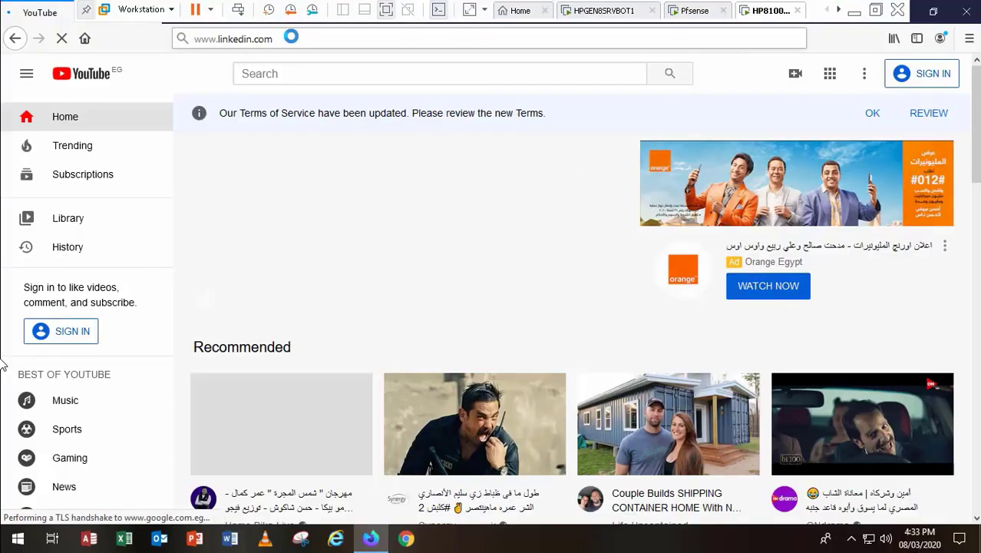
{"action": "key", "text": "ctrl+l"}
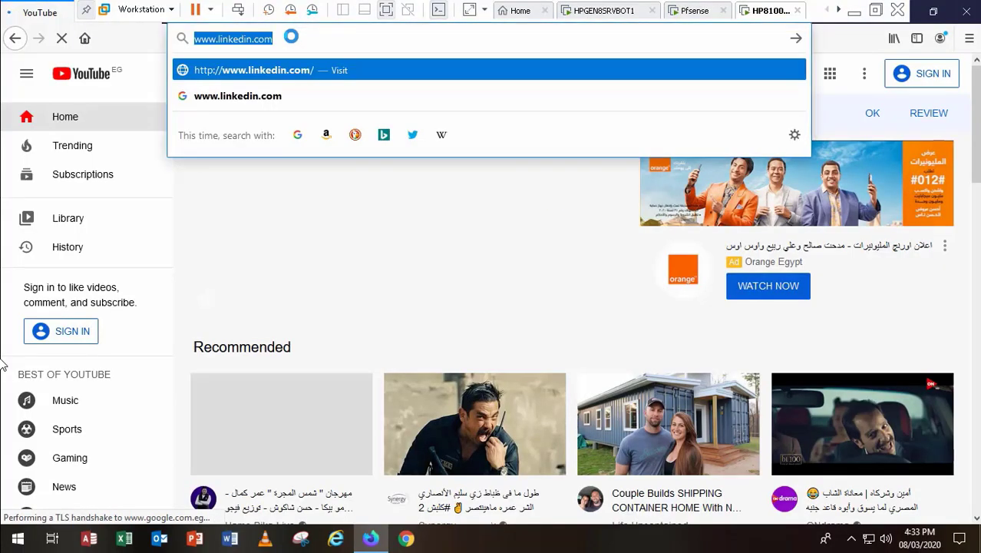
{"action": "key", "text": "Return"}
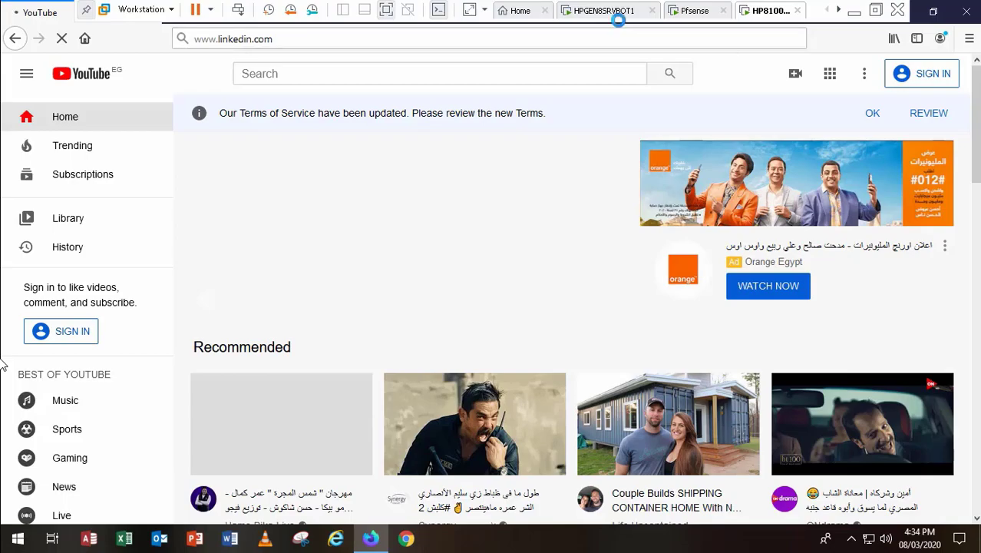
{"action": "left_click", "coordinate": [624, 10]}
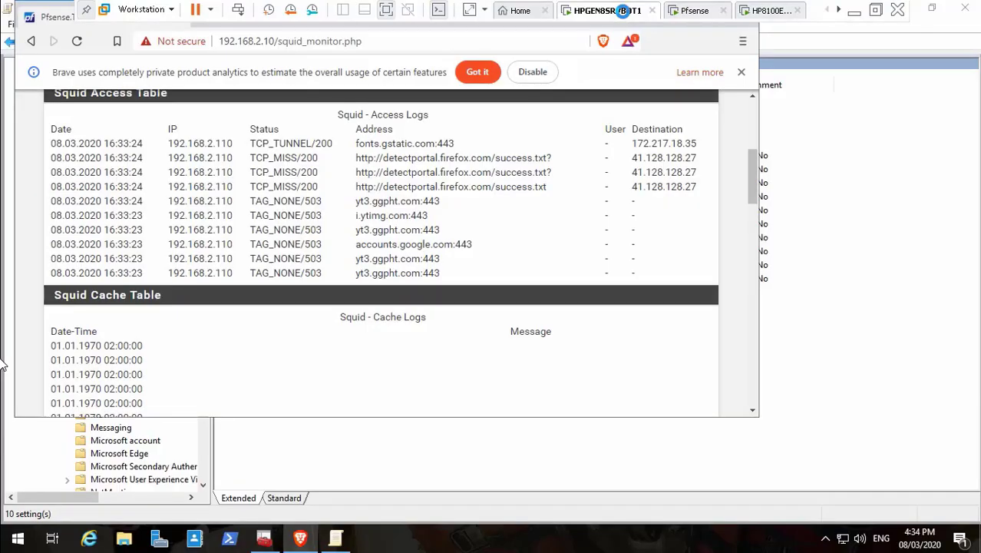
{"action": "left_click", "coordinate": [757, 10]}
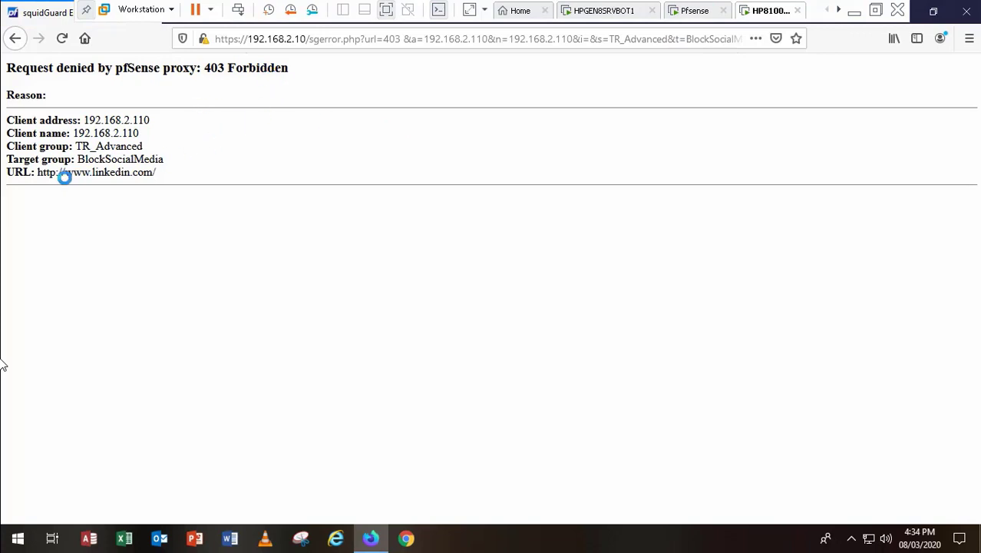
- Replace the block page's address with twitter.com and load it
{"action": "left_click", "coordinate": [404, 43]}
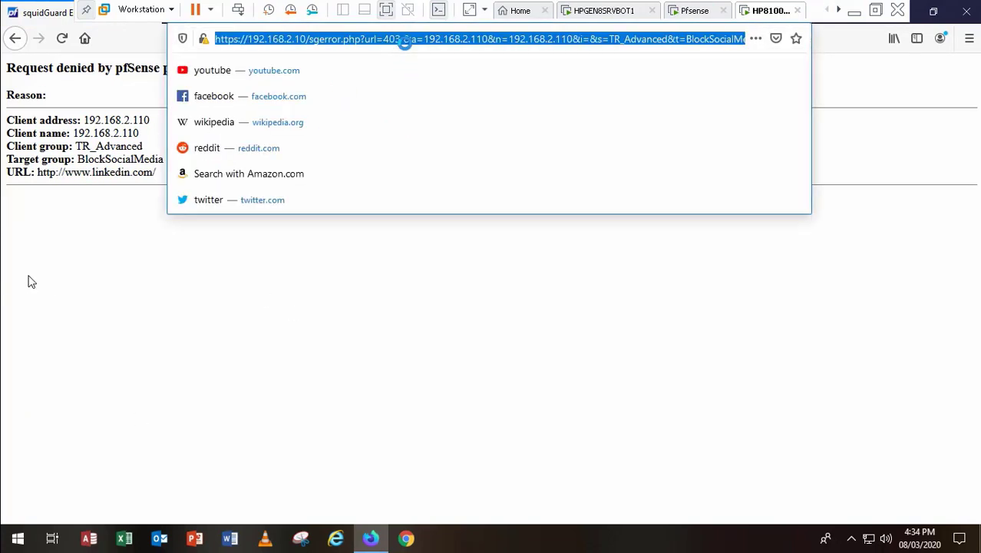
{"action": "key", "text": "BackSpace"}
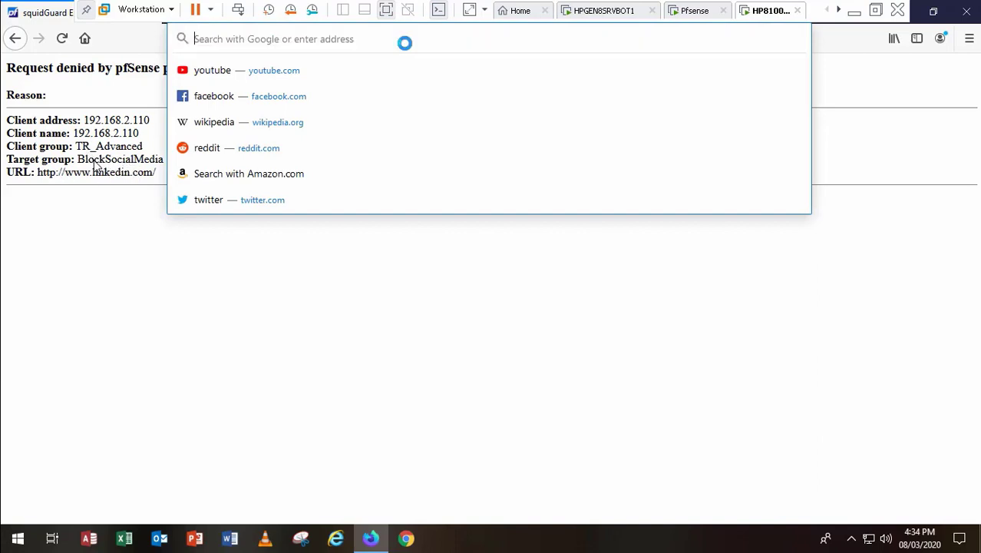
{"action": "type", "text": "twitt"}
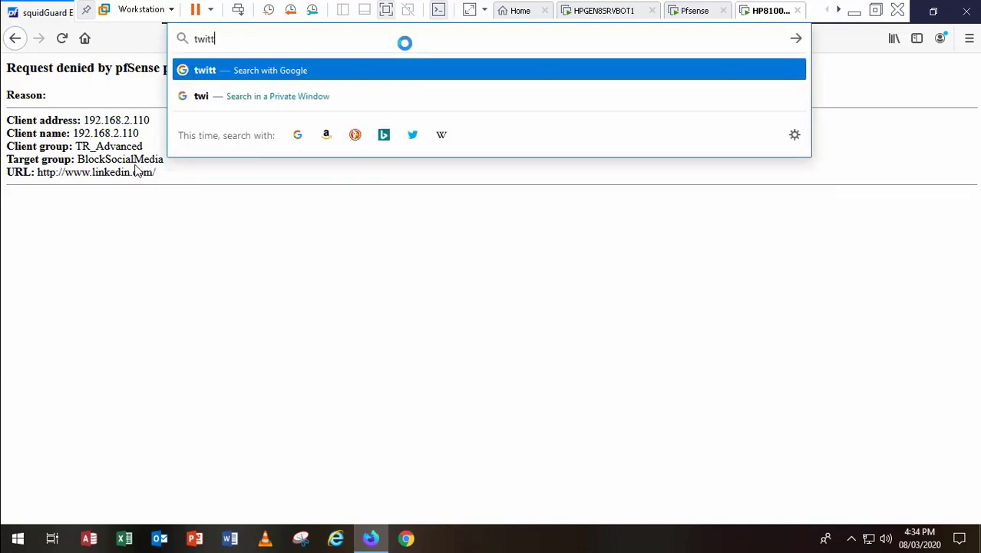
{"action": "type", "text": "er.com"}
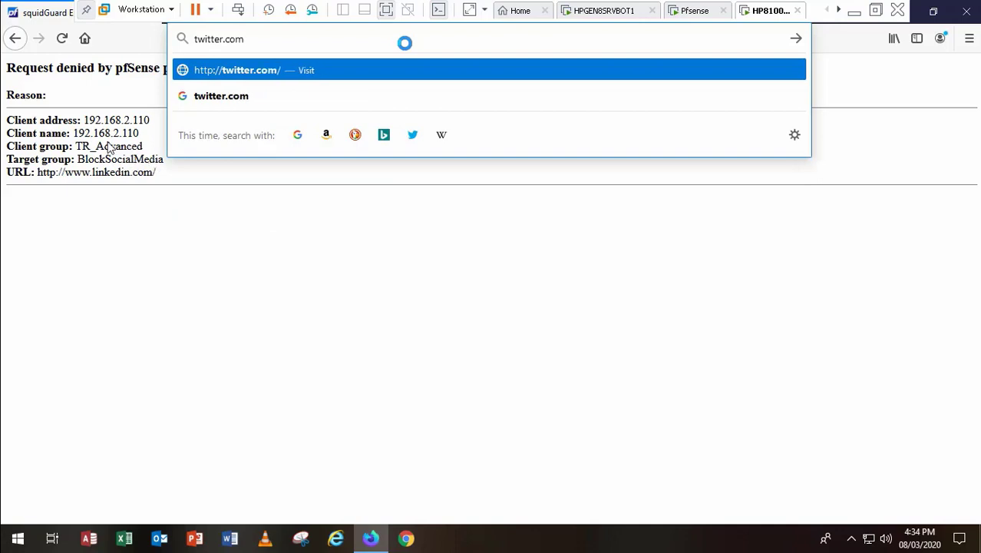
{"action": "key", "text": "Return"}
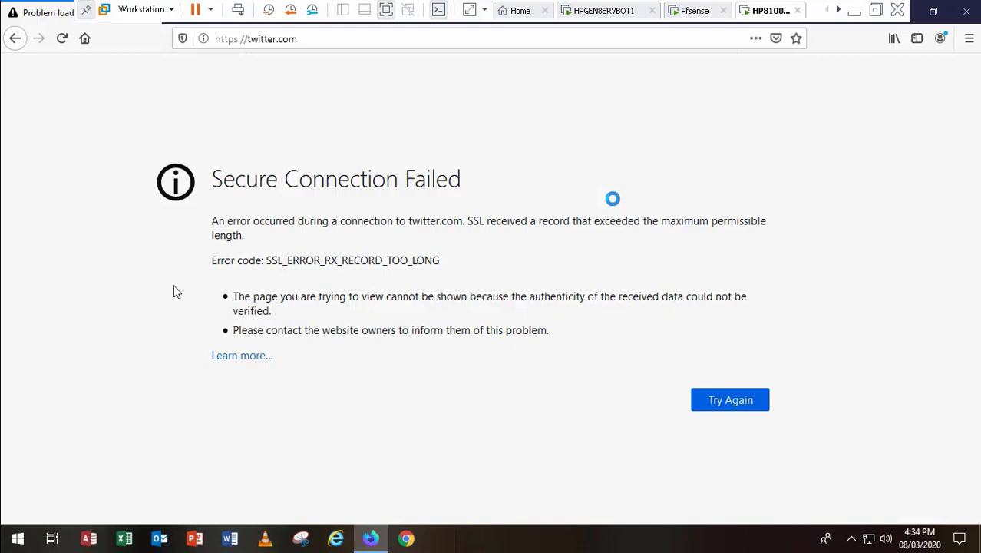
- Clear the twitter.com address and type 'duck' without the youtube.com autocompletion
{"action": "left_click", "coordinate": [311, 40]}
{"action": "key", "text": "BackSpace"}
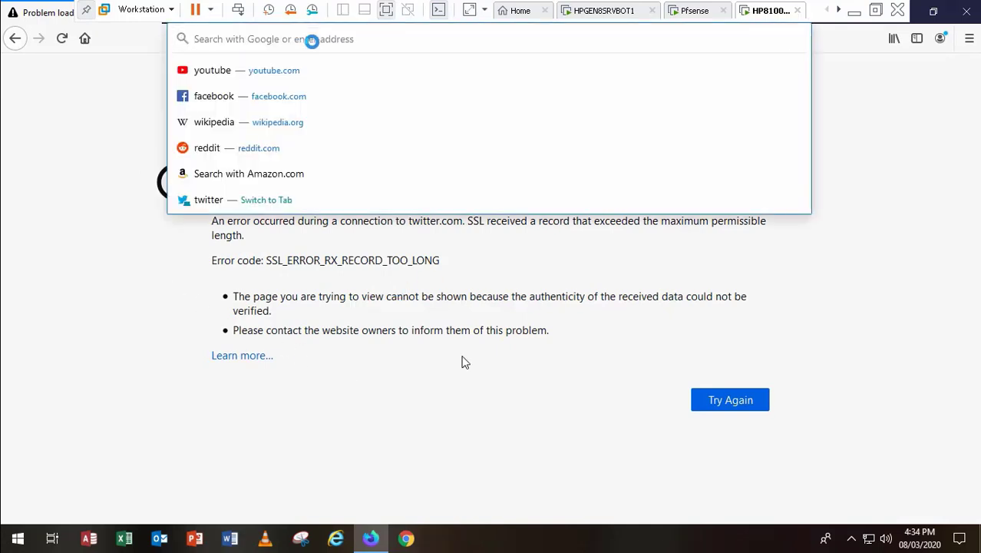
{"action": "type", "text": "www"}
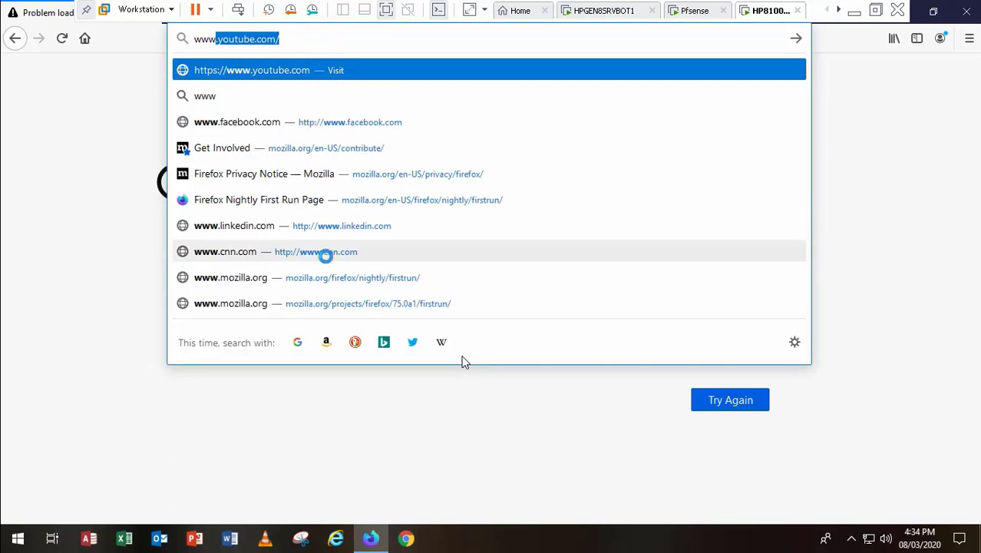
{"action": "key", "text": "BackSpace"}
{"action": "key", "text": "BackSpace"}
{"action": "key", "text": "BackSpace"}
{"action": "key", "text": "BackSpace"}
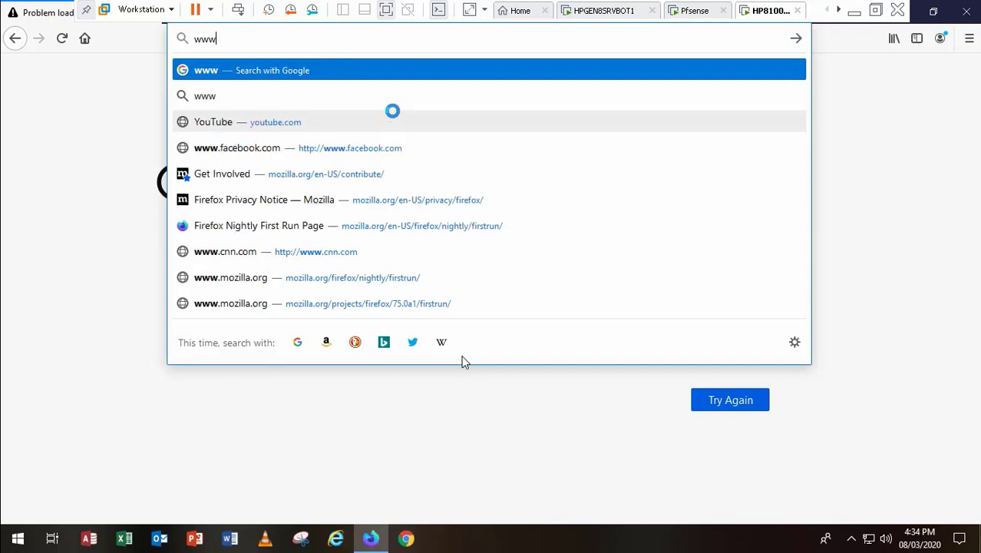
{"action": "type", "text": "duck"}
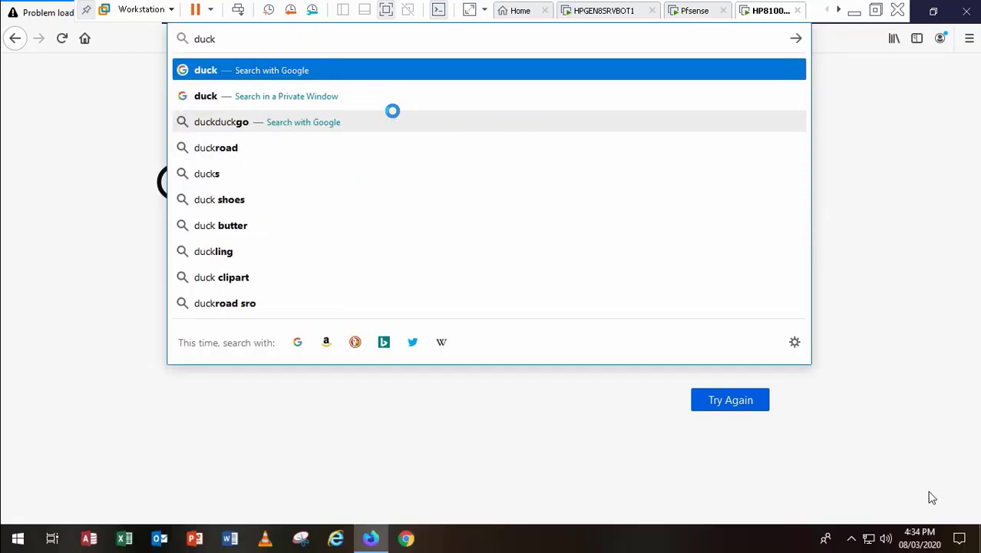
- Search Google for duckduckgo and open the DuckDuckGo site from the results
{"action": "left_click", "coordinate": [278, 125]}
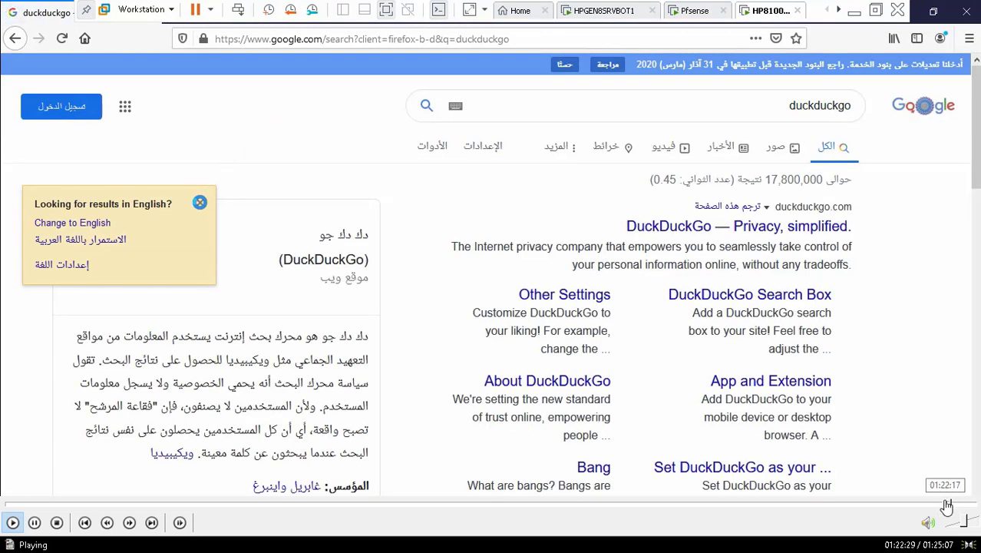
{"action": "left_click", "coordinate": [682, 227]}
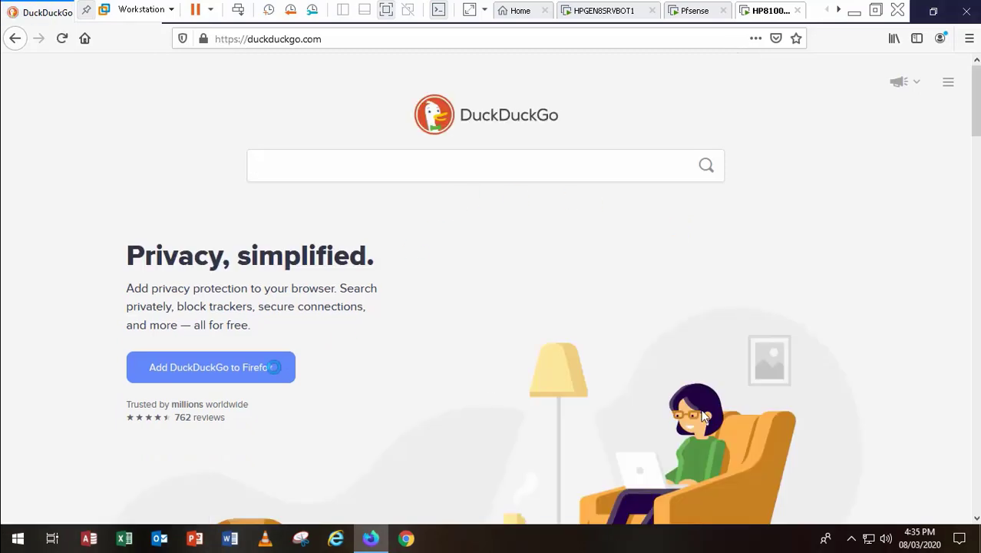
{"action": "mouse_move", "coordinate": [950, 528]}
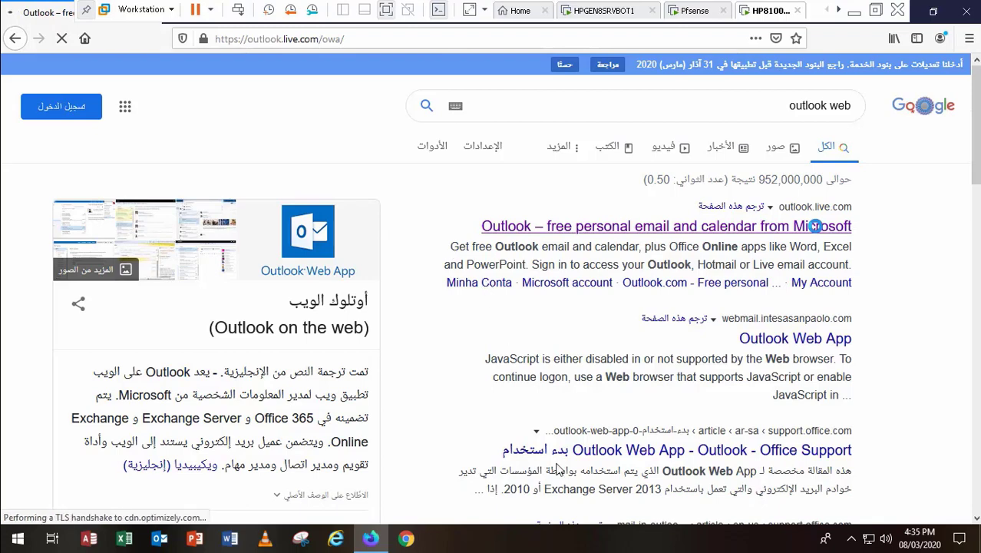
- Seek ahead to near the end of the lab recording
{"action": "mouse_move", "coordinate": [895, 535]}
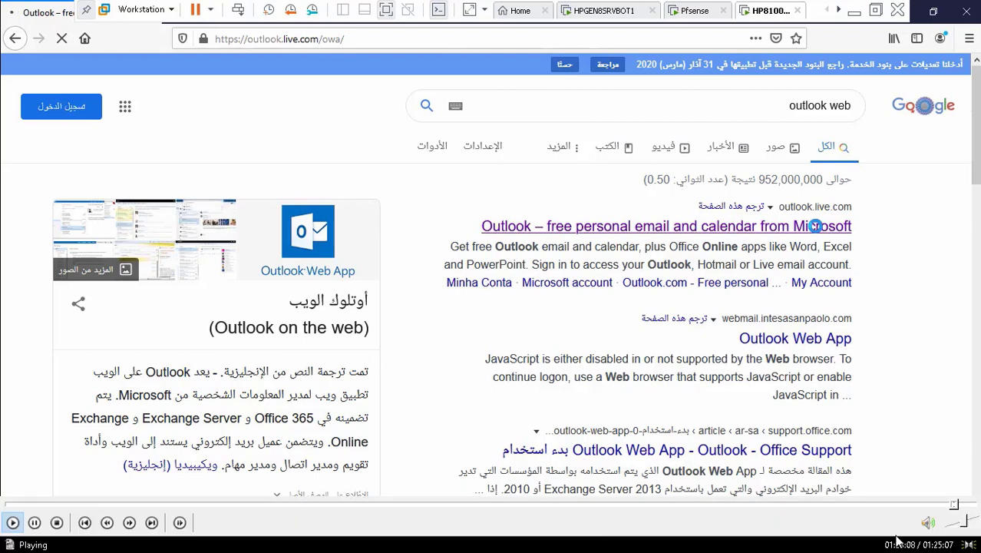
{"action": "left_click", "coordinate": [956, 504]}
{"action": "left_click", "coordinate": [962, 503]}
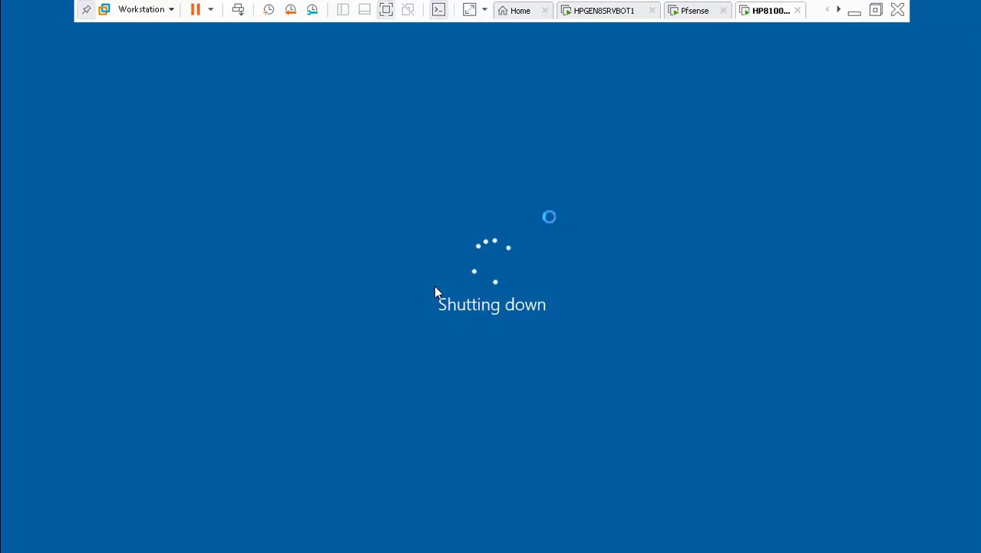
- Exit full screen and close Media Player Classic, then bring up the Camtasia recorder controls
{"action": "left_click", "coordinate": [603, 11]}
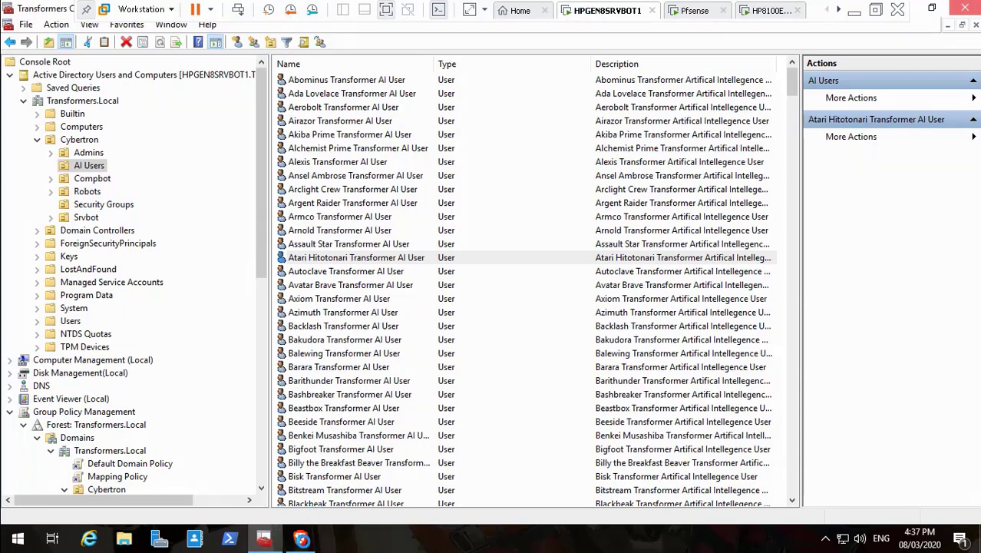
{"action": "double_click", "coordinate": [343, 335]}
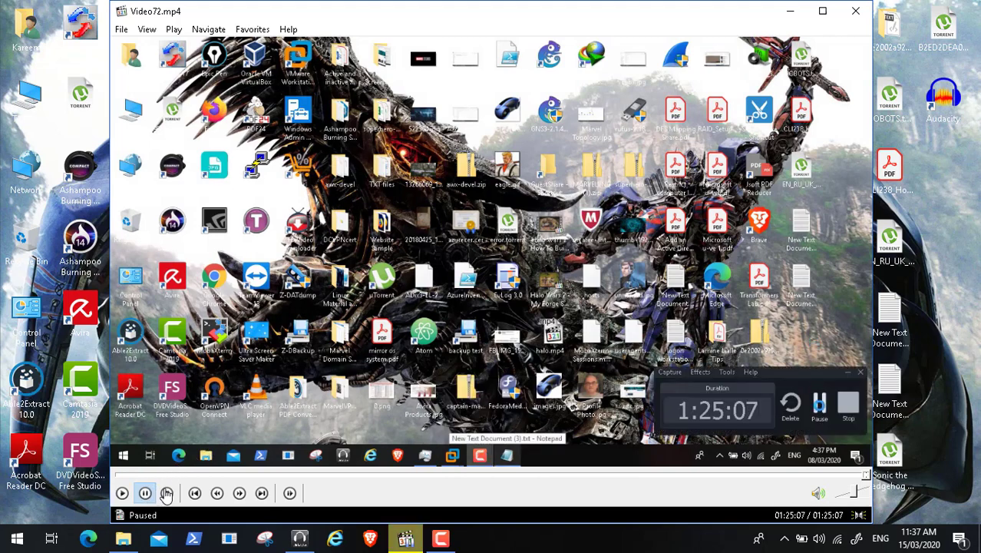
{"action": "left_click", "coordinate": [855, 17]}
{"action": "left_click", "coordinate": [414, 538]}
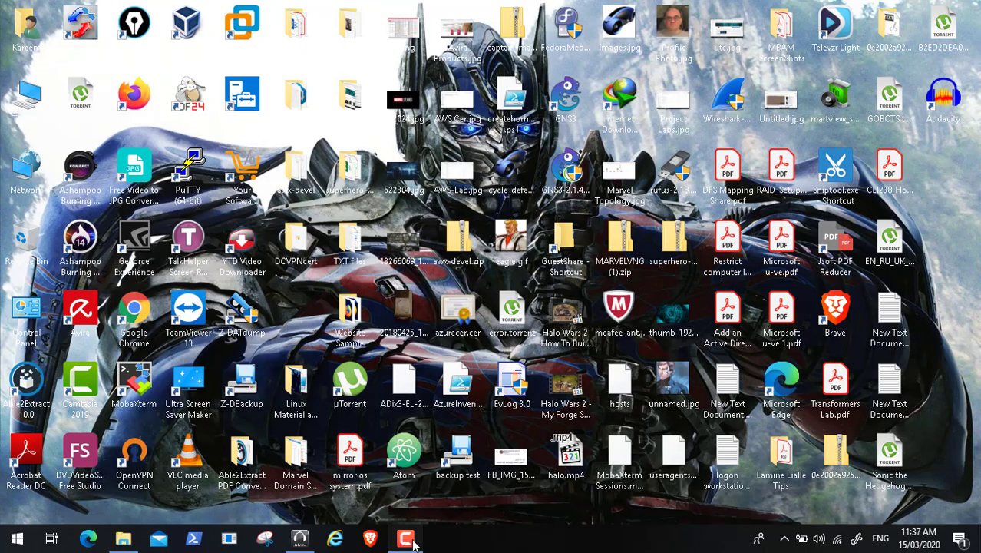